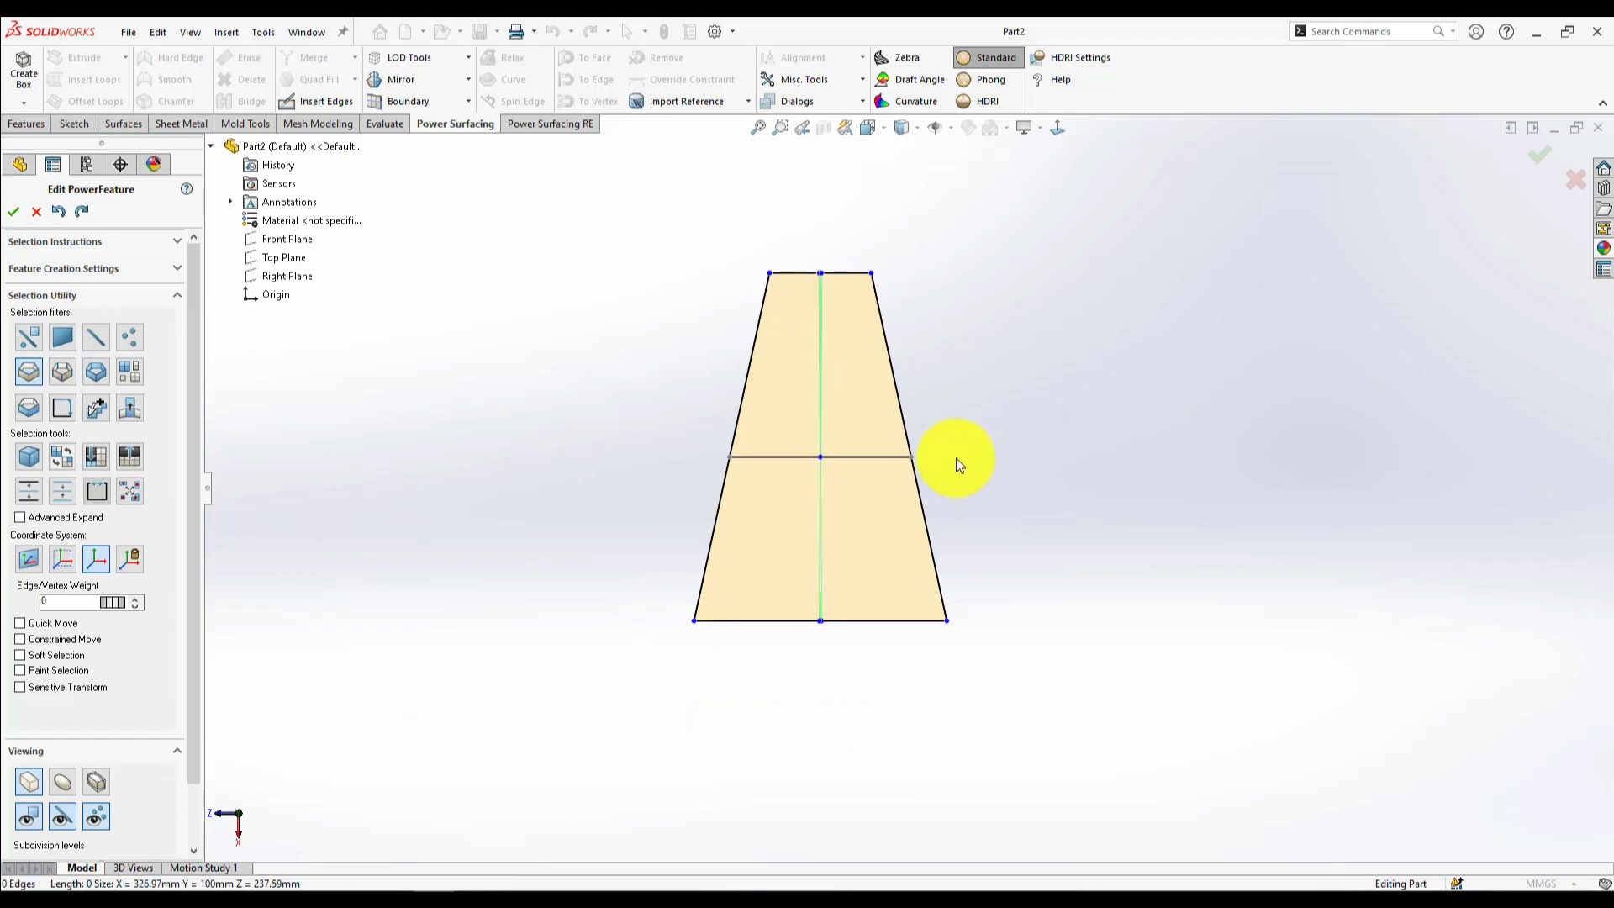
- Select the lengthwise centreline edge loop and mirror the tapered body about it
{"action": "double_click", "coordinate": [821, 492]}
{"action": "left_click", "coordinate": [400, 79]}
{"action": "left_click", "coordinate": [13, 211]}
- Select edge rings on the tapered body and subdivide the mesh with additional edge loops
{"action": "mouse_move", "coordinate": [908, 585]}
{"action": "middle_mouse_down"}
{"action": "mouse_move", "coordinate": [1046, 434]}
{"action": "mouse_move", "coordinate": [768, 526]}
{"action": "mouse_move", "coordinate": [926, 533]}
{"action": "mouse_move", "coordinate": [922, 572]}
{"action": "middle_mouse_up"}
{"action": "left_click", "coordinate": [768, 526]}
{"action": "key", "text": "Page_Up"}
{"action": "key", "text": "Page_Down"}
{"action": "left_click", "coordinate": [829, 543]}
{"action": "key", "text": "Page_Up"}
{"action": "middle_click_drag", "start_coordinate": [829, 542], "coordinate": [867, 338]}
{"action": "right_click", "coordinate": [652, 559]}
{"action": "left_click", "coordinate": [708, 583]}
- Pull the end of the body outward and reshape it with soft selection turned on
{"action": "left_click_drag", "start_coordinate": [639, 538], "coordinate": [497, 528]}
{"action": "left_click", "coordinate": [19, 655]}
{"action": "left_click_drag", "start_coordinate": [560, 485], "coordinate": [561, 395]}
{"action": "middle_click_drag", "start_coordinate": [562, 421], "coordinate": [573, 568]}
{"action": "left_click_drag", "start_coordinate": [669, 603], "coordinate": [563, 536]}
{"action": "middle_click_drag", "start_coordinate": [908, 672], "coordinate": [924, 638]}
{"action": "scroll", "coordinate": [672, 427], "scroll_direction": "down", "scroll_amount": 2}
{"action": "middle_click_drag", "start_coordinate": [672, 427], "coordinate": [475, 547]}
{"action": "left_click_drag", "start_coordinate": [476, 546], "coordinate": [534, 572], "text": "shift"}
{"action": "middle_click_drag", "start_coordinate": [534, 572], "coordinate": [559, 463]}
{"action": "key", "text": "ctrl+z"}
- Scale and move the selected end edges with soft selection to taper that end of the body
{"action": "left_click_drag", "start_coordinate": [560, 462], "coordinate": [531, 541], "text": "shift"}
{"action": "middle_click_drag", "start_coordinate": [532, 541], "coordinate": [471, 555]}
{"action": "left_click_drag", "start_coordinate": [652, 548], "coordinate": [589, 522]}
{"action": "middle_click_drag", "start_coordinate": [655, 471], "coordinate": [588, 546]}
{"action": "left_click_drag", "start_coordinate": [617, 547], "coordinate": [651, 580]}
{"action": "left_click", "coordinate": [927, 762]}
- Select the edges at the body's wide end and stretch them outward to lengthen the end
{"action": "middle_click_drag", "start_coordinate": [927, 762], "coordinate": [889, 312]}
{"action": "scroll", "coordinate": [858, 798], "scroll_direction": "down", "scroll_amount": 2}
{"action": "left_click", "coordinate": [875, 626]}
{"action": "left_click_drag", "start_coordinate": [886, 648], "coordinate": [894, 754], "text": "shift"}
- Set the soft selection range to 22 and move the four wide-end edges to round off the end
{"action": "scroll", "coordinate": [894, 753], "scroll_direction": "up", "scroll_amount": 2}
{"action": "middle_click_drag", "start_coordinate": [894, 639], "coordinate": [899, 698]}
{"action": "left_click_drag", "start_coordinate": [901, 654], "coordinate": [916, 694]}
{"action": "key", "text": "ctrl+z"}
{"action": "left_click_drag", "start_coordinate": [106, 673], "coordinate": [3, 697]}
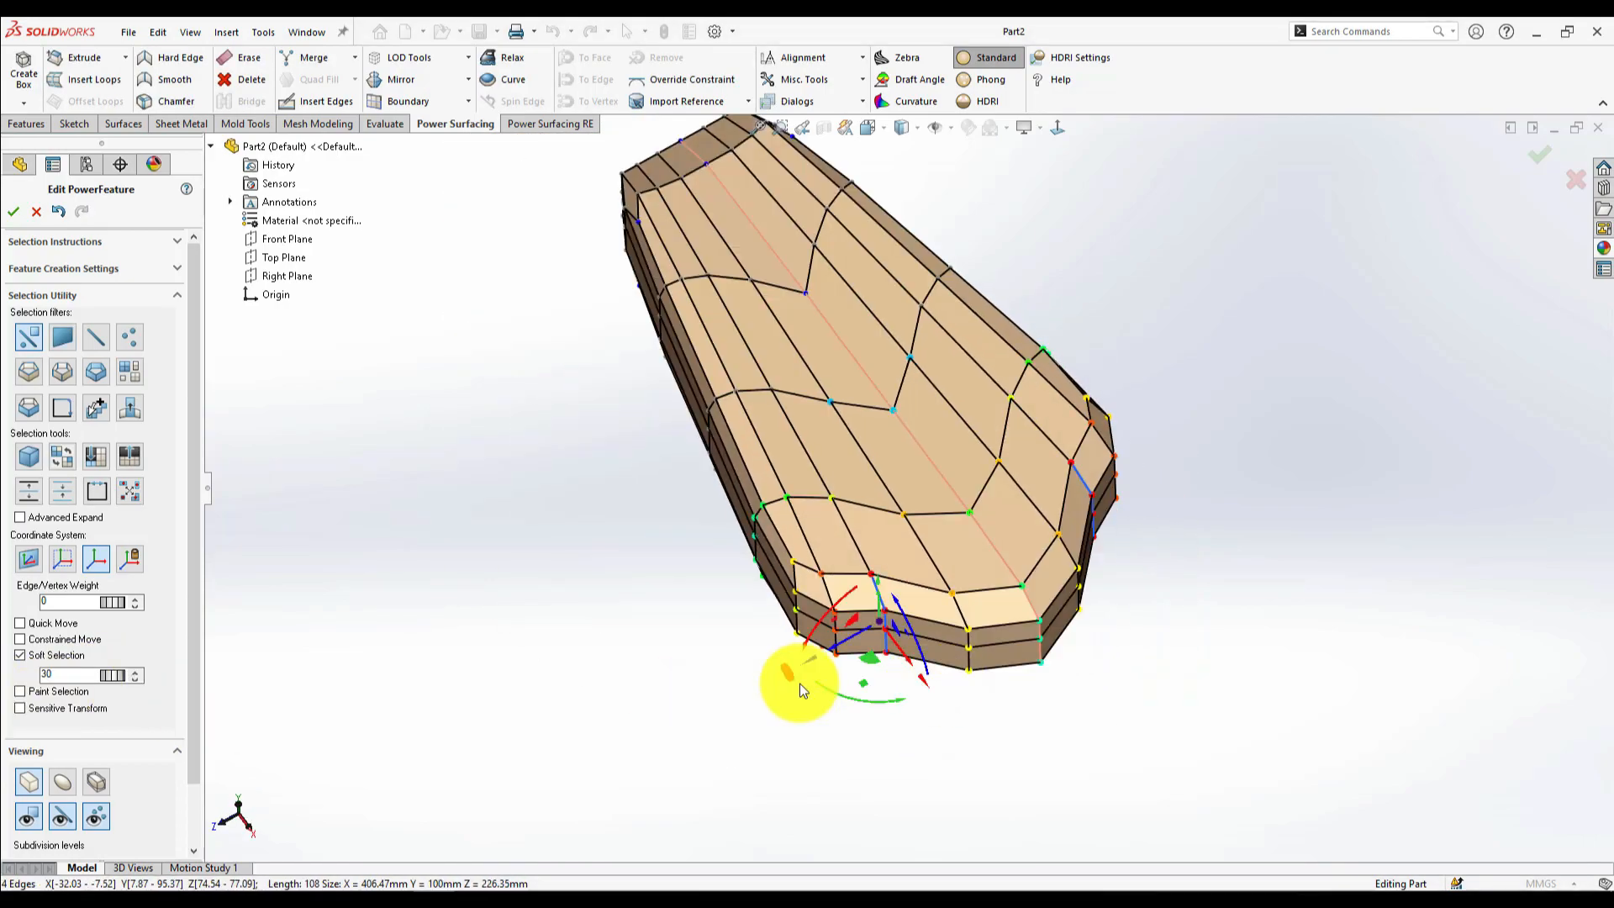
{"action": "left_click_drag", "start_coordinate": [896, 655], "coordinate": [1102, 725]}
{"action": "left_click", "coordinate": [1173, 687]}
- Turn on constrained move and slide the V-shaped crosswise edge row along the centreline in the top view
{"action": "scroll", "coordinate": [1173, 686], "scroll_direction": "up", "scroll_amount": 1}
{"action": "left_click", "coordinate": [1056, 132]}
{"action": "right_click", "coordinate": [1061, 284]}
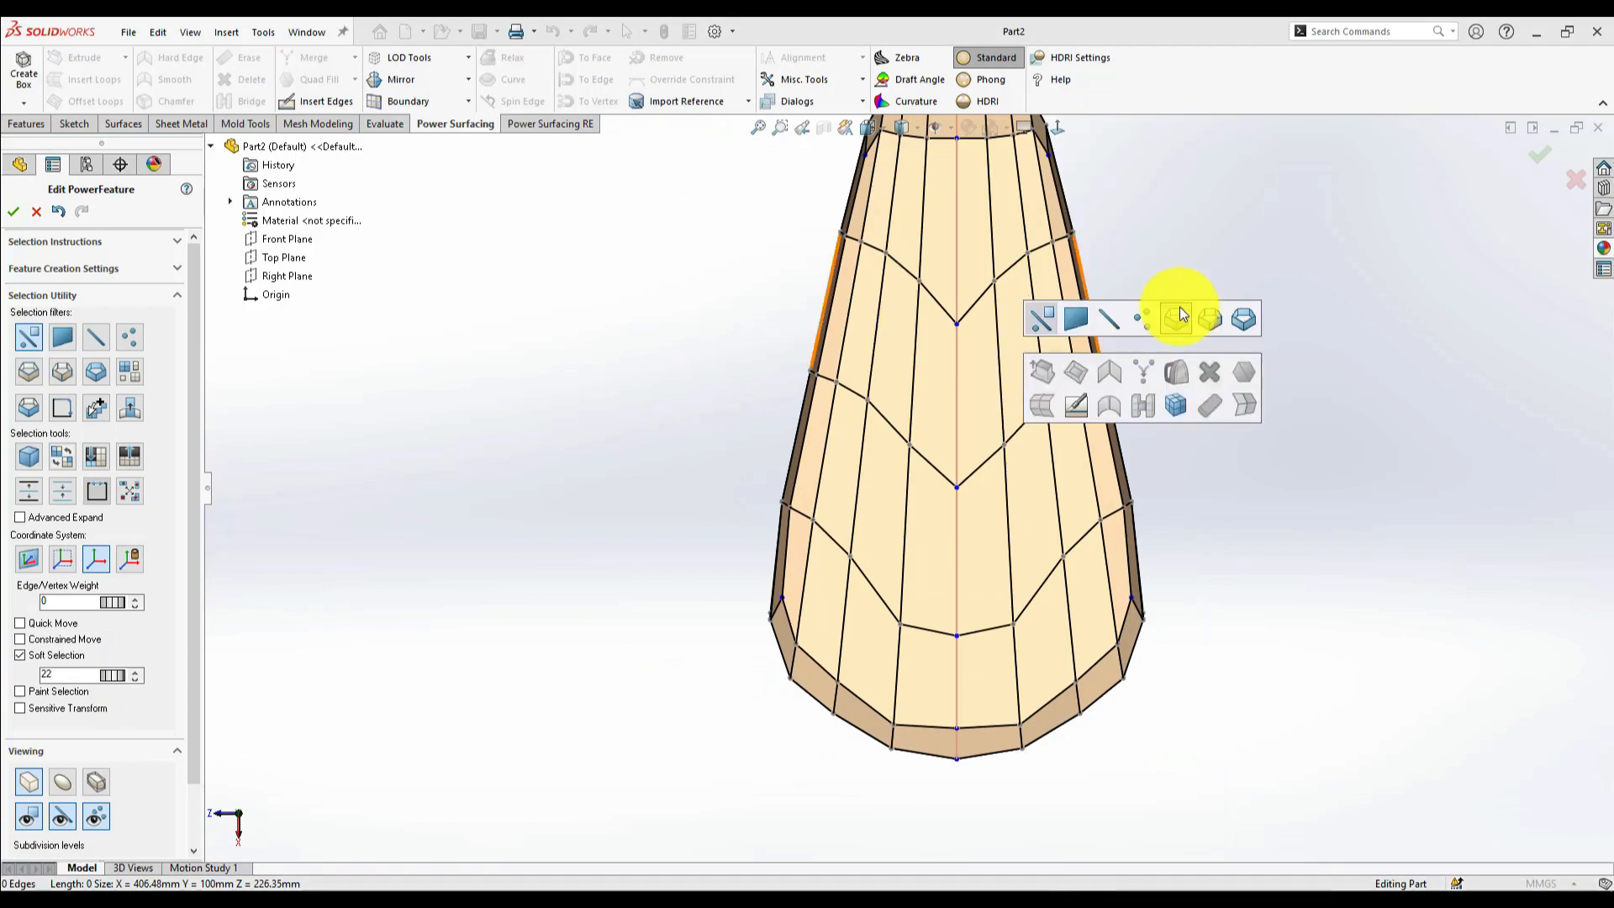
{"action": "left_click", "coordinate": [1168, 319]}
{"action": "left_click", "coordinate": [1067, 410]}
{"action": "left_click", "coordinate": [48, 639]}
{"action": "scroll", "coordinate": [495, 769], "scroll_direction": "up", "scroll_amount": 1}
{"action": "left_click_drag", "start_coordinate": [957, 544], "coordinate": [1012, 101]}
- Reposition the remaining centreline points on the top so the crosswise rows run straighter
{"action": "left_click", "coordinate": [958, 336]}
{"action": "left_click", "coordinate": [963, 607]}
{"action": "left_click", "coordinate": [925, 349]}
{"action": "left_click", "coordinate": [918, 245]}
{"action": "key", "text": "Escape"}
{"action": "mouse_move", "coordinate": [999, 664]}
{"action": "middle_mouse_down"}
{"action": "mouse_move", "coordinate": [997, 588]}
{"action": "mouse_move", "coordinate": [1394, 209]}
{"action": "mouse_move", "coordinate": [954, 569]}
{"action": "middle_mouse_up"}
{"action": "left_click", "coordinate": [954, 569]}
{"action": "mouse_move", "coordinate": [954, 569]}
{"action": "middle_mouse_down"}
{"action": "mouse_move", "coordinate": [619, 471]}
{"action": "mouse_move", "coordinate": [894, 236]}
{"action": "mouse_move", "coordinate": [941, 573]}
{"action": "mouse_move", "coordinate": [1056, 406]}
{"action": "mouse_move", "coordinate": [920, 592]}
{"action": "middle_mouse_up"}
{"action": "left_click", "coordinate": [895, 237]}
{"action": "scroll", "coordinate": [894, 236], "scroll_direction": "down", "scroll_amount": 2}
{"action": "key", "text": "Escape"}
- Select four top faces beside the centreline near the wide end and extrude them upward about 30 mm
{"action": "left_click", "coordinate": [886, 565]}
{"action": "left_click", "coordinate": [843, 498], "text": "ctrl"}
{"action": "left_click", "coordinate": [783, 502], "text": "ctrl"}
{"action": "left_click", "coordinate": [828, 572], "text": "ctrl"}
{"action": "middle_click_drag", "start_coordinate": [828, 571], "coordinate": [855, 530]}
{"action": "left_click_drag", "start_coordinate": [856, 512], "coordinate": [874, 442], "text": "ctrl"}
{"action": "middle_click_drag", "start_coordinate": [874, 442], "coordinate": [901, 587]}
{"action": "scroll", "coordinate": [612, 547], "scroll_direction": "down", "scroll_amount": 3}
- Collapse the vertical edges of the raised block's front wall so its top slopes down to the body
{"action": "right_click", "coordinate": [720, 450]}
{"action": "left_click", "coordinate": [790, 651]}
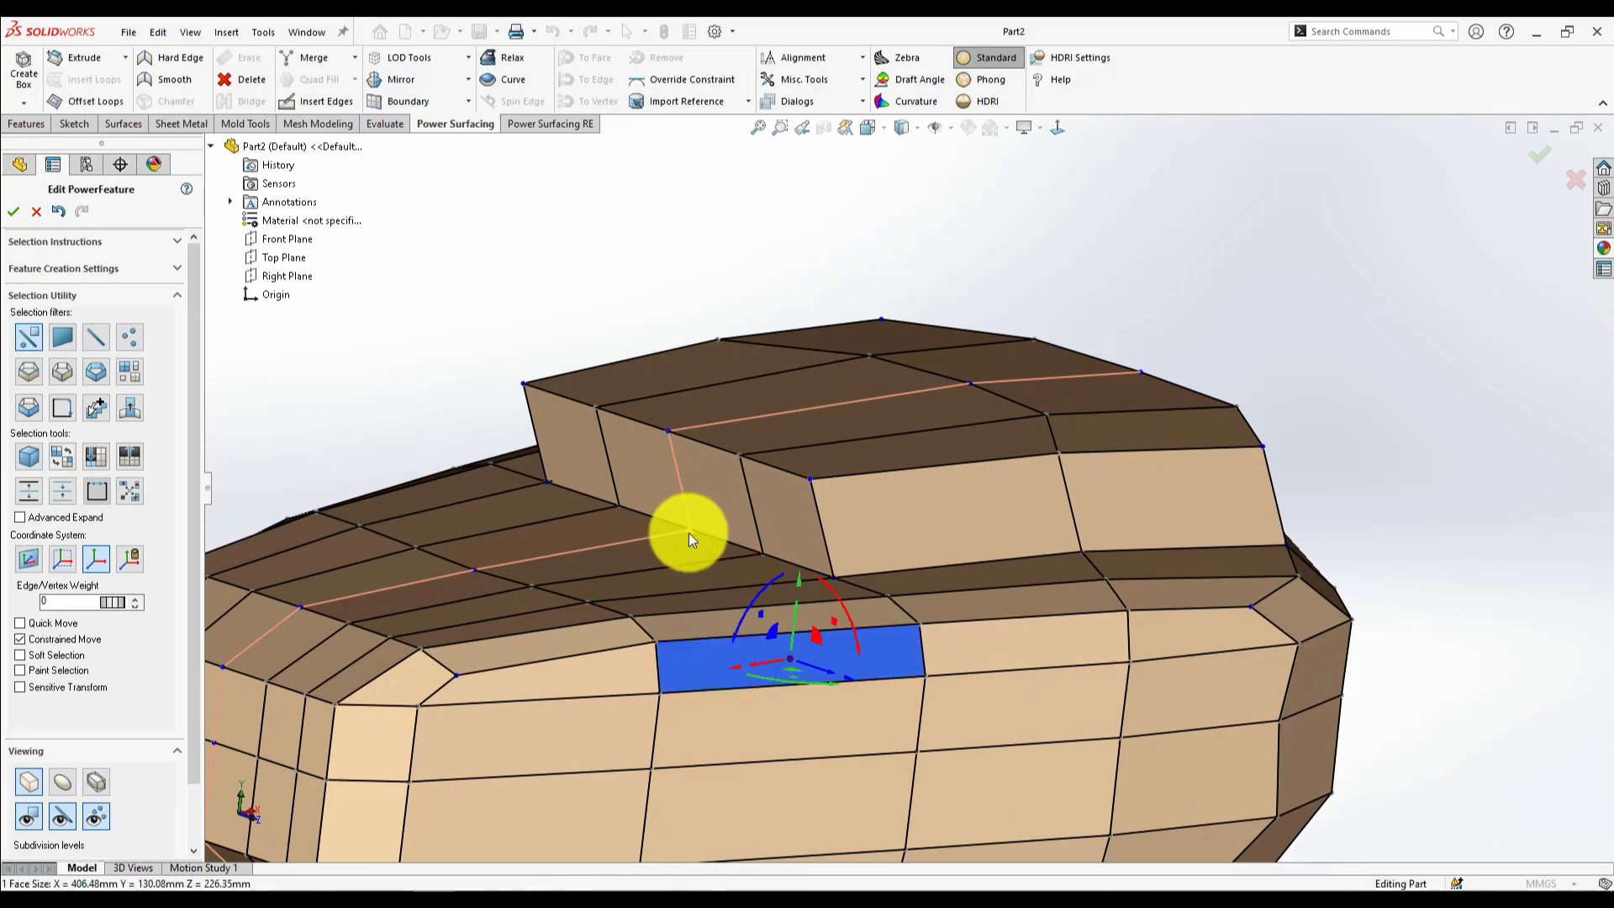
{"action": "right_click", "coordinate": [680, 480]}
{"action": "left_click", "coordinate": [798, 496]}
{"action": "left_click", "coordinate": [596, 408]}
{"action": "left_click", "coordinate": [738, 454], "text": "ctrl"}
{"action": "right_click", "coordinate": [738, 454]}
{"action": "left_click", "coordinate": [855, 475]}
{"action": "right_click", "coordinate": [814, 474]}
{"action": "left_click", "coordinate": [930, 493]}
- Delete the faces closing the wide rear end of the body and the raised section
{"action": "left_click", "coordinate": [947, 541]}
{"action": "left_click", "coordinate": [1261, 690], "text": "shift"}
{"action": "right_click", "coordinate": [1294, 753]}
{"action": "left_click", "coordinate": [1481, 771]}
{"action": "middle_click_drag", "start_coordinate": [1292, 639], "coordinate": [940, 551]}
{"action": "left_click", "coordinate": [831, 535]}
{"action": "left_click", "coordinate": [834, 588], "text": "ctrl"}
{"action": "left_click", "coordinate": [837, 646], "text": "ctrl"}
{"action": "right_click", "coordinate": [935, 647]}
{"action": "left_click", "coordinate": [1122, 666]}
- Move the edges at the front of the raised section upward to smooth its slope
{"action": "middle_click_drag", "start_coordinate": [1121, 665], "coordinate": [750, 325]}
{"action": "left_click", "coordinate": [721, 345]}
{"action": "left_click_drag", "start_coordinate": [720, 294], "coordinate": [714, 250]}
{"action": "left_click", "coordinate": [1056, 129]}
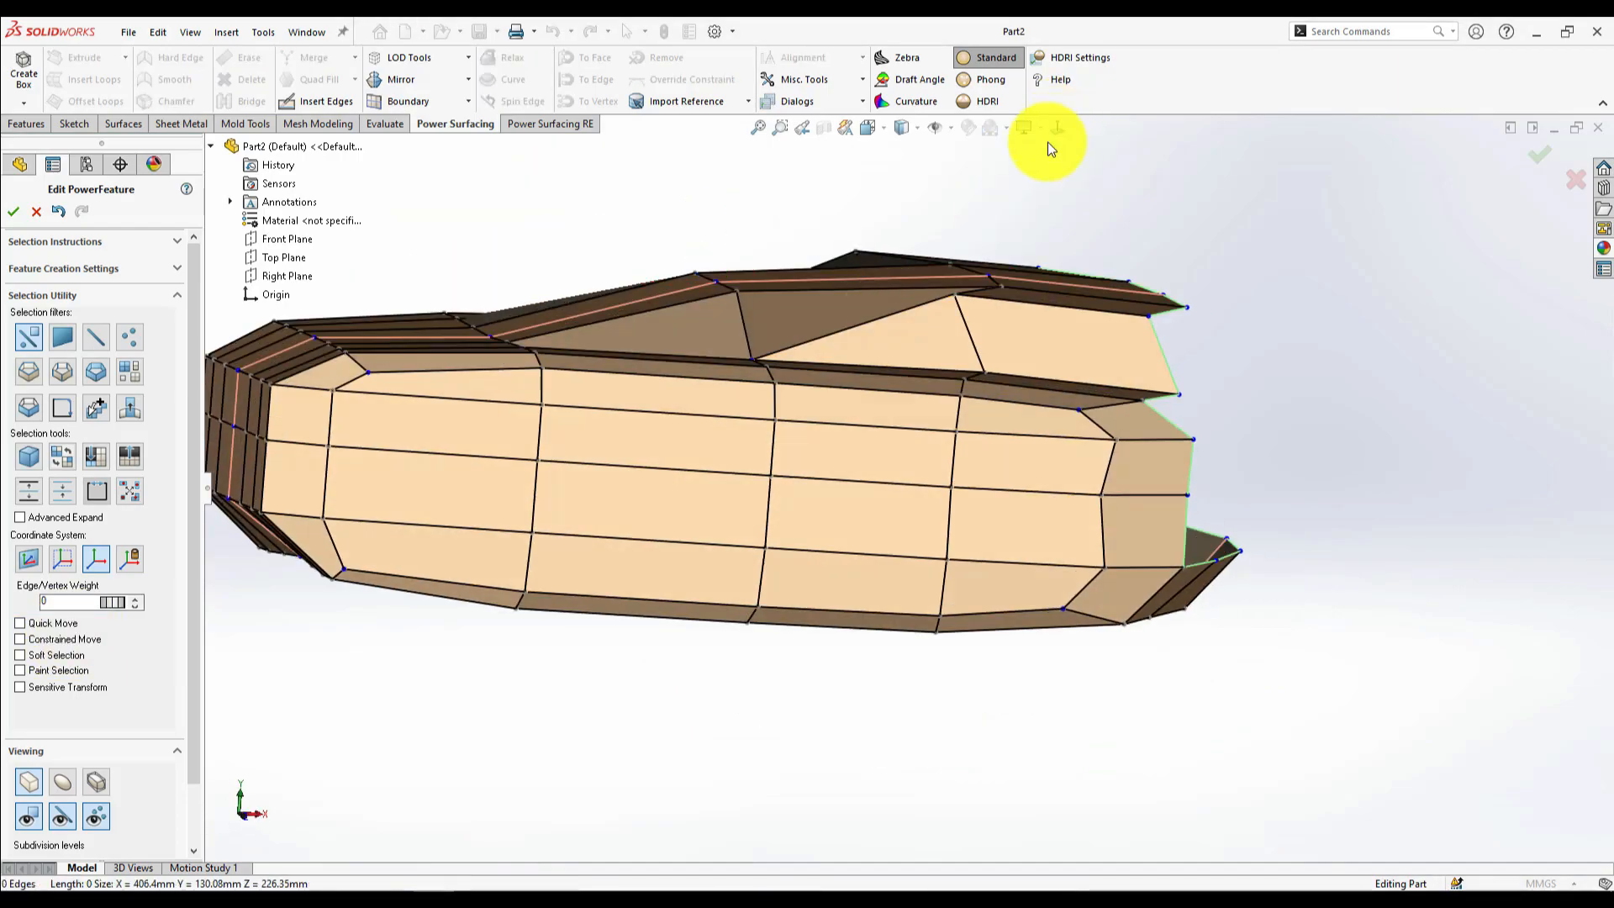
{"action": "left_click", "coordinate": [726, 357]}
{"action": "left_click_drag", "start_coordinate": [725, 324], "coordinate": [733, 272]}
{"action": "middle_click_drag", "start_coordinate": [733, 270], "coordinate": [807, 313]}
- Select the run of edges along the raised section's top and lower them slightly
{"action": "left_click", "coordinate": [1005, 281]}
{"action": "scroll", "coordinate": [1005, 281], "scroll_direction": "down", "scroll_amount": 2}
{"action": "left_click", "coordinate": [638, 336], "text": "shift"}
{"action": "left_click", "coordinate": [521, 357], "text": "shift"}
{"action": "scroll", "coordinate": [749, 359], "scroll_direction": "up", "scroll_amount": 2}
{"action": "mouse_move", "coordinate": [750, 360]}
{"action": "middle_mouse_down"}
{"action": "mouse_move", "coordinate": [674, 362]}
{"action": "mouse_move", "coordinate": [740, 357]}
{"action": "middle_mouse_up"}
{"action": "left_click_drag", "start_coordinate": [868, 334], "coordinate": [891, 360]}
{"action": "key", "text": "Escape"}
{"action": "middle_click_drag", "start_coordinate": [891, 360], "coordinate": [606, 369]}
- Insert a new edge across the mesh beside the raised section
{"action": "left_click", "coordinate": [316, 101]}
{"action": "left_click", "coordinate": [808, 496]}
{"action": "left_click", "coordinate": [592, 233]}
{"action": "right_click", "coordinate": [592, 234]}
{"action": "right_click", "coordinate": [757, 418]}
{"action": "left_click", "coordinate": [924, 450]}
{"action": "middle_click_drag", "start_coordinate": [925, 450], "coordinate": [763, 406]}
- Rework the rear side edge loop and delete the side wall faces behind it to open the flank
{"action": "middle_click_drag", "start_coordinate": [890, 429], "coordinate": [840, 588]}
{"action": "left_click", "coordinate": [820, 480]}
{"action": "scroll", "coordinate": [599, 464], "scroll_direction": "up", "scroll_amount": 3}
{"action": "double_click", "coordinate": [915, 545]}
{"action": "right_click", "coordinate": [923, 535]}
{"action": "left_click", "coordinate": [977, 561]}
{"action": "left_click", "coordinate": [1143, 733]}
{"action": "left_click", "coordinate": [792, 622], "text": "shift"}
{"action": "key", "text": "Delete"}
{"action": "left_click", "coordinate": [761, 546]}
{"action": "key", "text": "Delete"}
- Shift the rear edge of the raised section slightly downward in the side view
{"action": "middle_click_drag", "start_coordinate": [761, 538], "coordinate": [950, 538]}
{"action": "scroll", "coordinate": [950, 538], "scroll_direction": "up", "scroll_amount": 4}
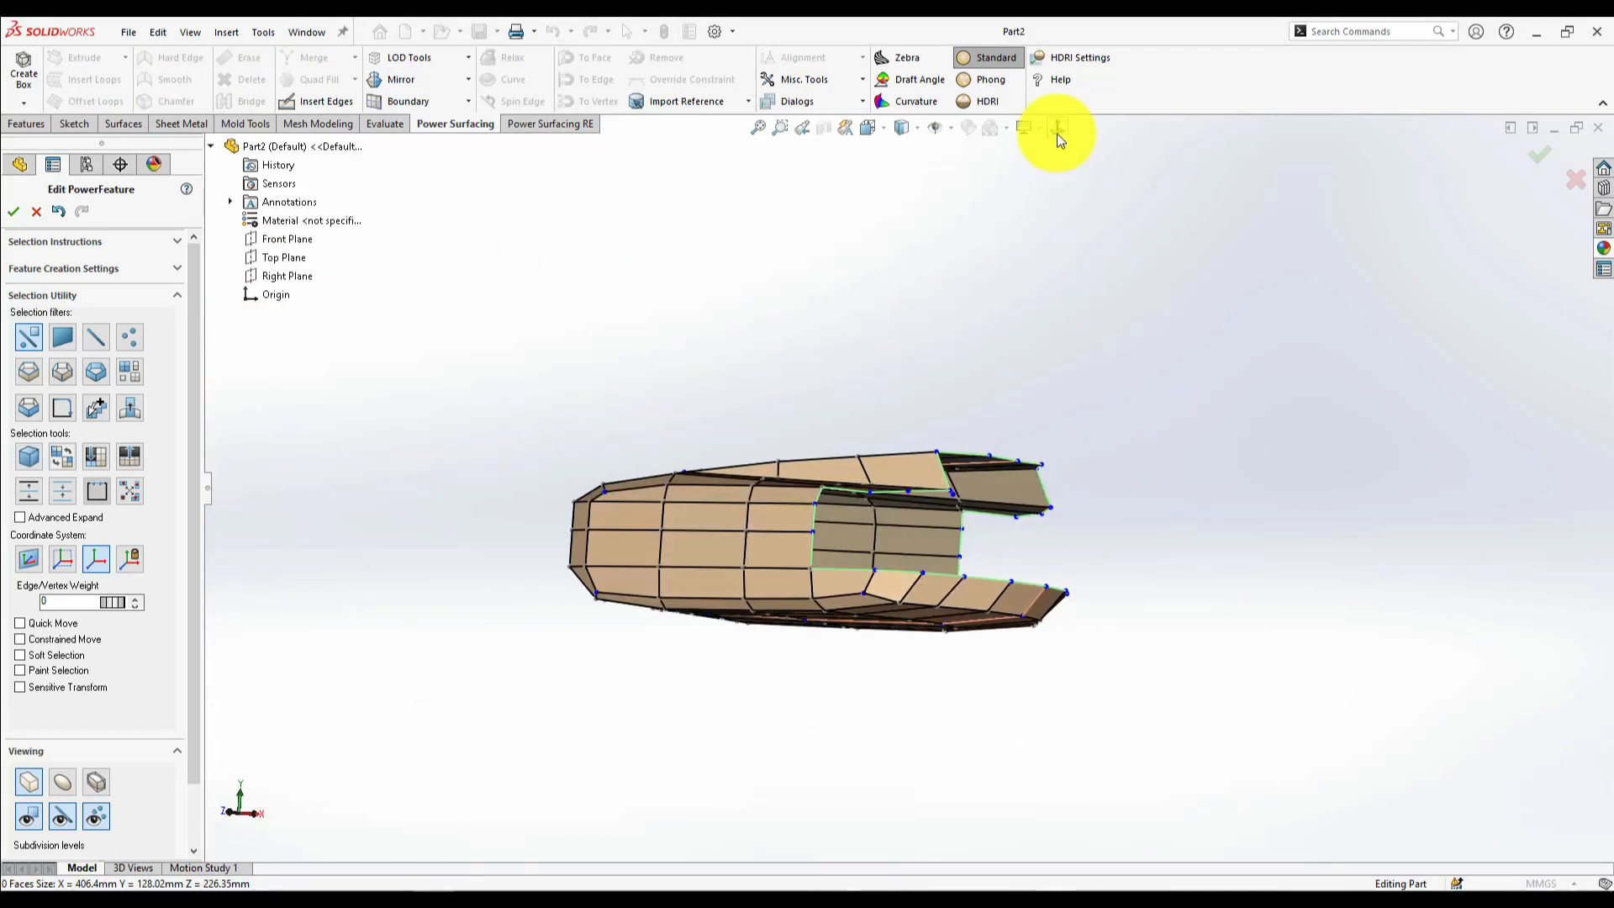
{"action": "left_click", "coordinate": [1057, 128]}
{"action": "scroll", "coordinate": [840, 479], "scroll_direction": "down", "scroll_amount": 4}
{"action": "left_click_drag", "start_coordinate": [1099, 479], "coordinate": [1099, 496]}
{"action": "middle_click_drag", "start_coordinate": [1082, 572], "coordinate": [805, 460]}
- Switch to the smooth subdivision display and reshape the raised section's rear rim
{"action": "left_click", "coordinate": [63, 780]}
{"action": "middle_click_drag", "start_coordinate": [743, 397], "coordinate": [754, 466]}
{"action": "left_click_drag", "start_coordinate": [753, 467], "coordinate": [807, 353]}
{"action": "middle_click_drag", "start_coordinate": [655, 487], "coordinate": [639, 521]}
- Turn on soft selection with a range of 6 and fine-tune the selected rim edge's position
{"action": "left_click", "coordinate": [19, 655]}
{"action": "mouse_move", "coordinate": [783, 451]}
{"action": "left_mouse_down"}
{"action": "mouse_move", "coordinate": [835, 461]}
{"action": "mouse_move", "coordinate": [797, 452]}
{"action": "left_mouse_up"}
{"action": "left_click_drag", "start_coordinate": [112, 675], "coordinate": [46, 682]}
{"action": "left_click_drag", "start_coordinate": [792, 451], "coordinate": [805, 445]}
- Increase the edge weight of the loop around the raised section's base and return to the box display
{"action": "middle_click_drag", "start_coordinate": [805, 446], "coordinate": [744, 445]}
{"action": "double_click", "coordinate": [745, 446]}
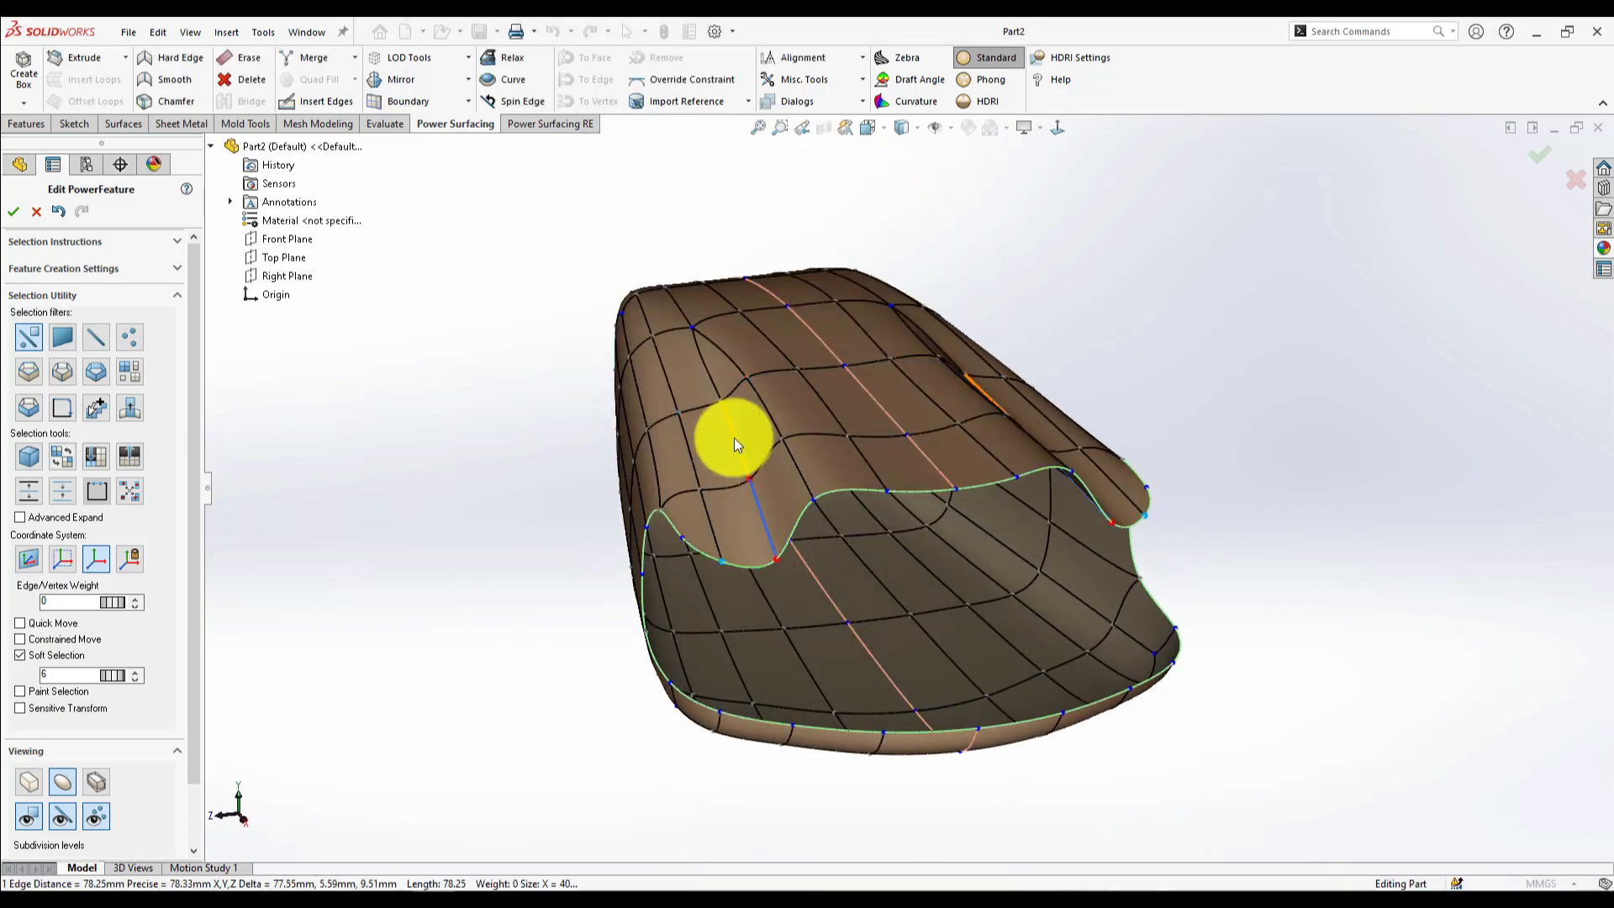
{"action": "left_click_drag", "start_coordinate": [113, 602], "coordinate": [507, 639]}
{"action": "middle_click_drag", "start_coordinate": [1087, 504], "coordinate": [870, 371]}
{"action": "left_click", "coordinate": [869, 371]}
{"action": "key", "text": "Tab"}
{"action": "scroll", "coordinate": [836, 353], "scroll_direction": "down", "scroll_amount": 2}
- Select the raised section's six top faces and make the section about 7 mm higher
{"action": "double_click", "coordinate": [831, 342]}
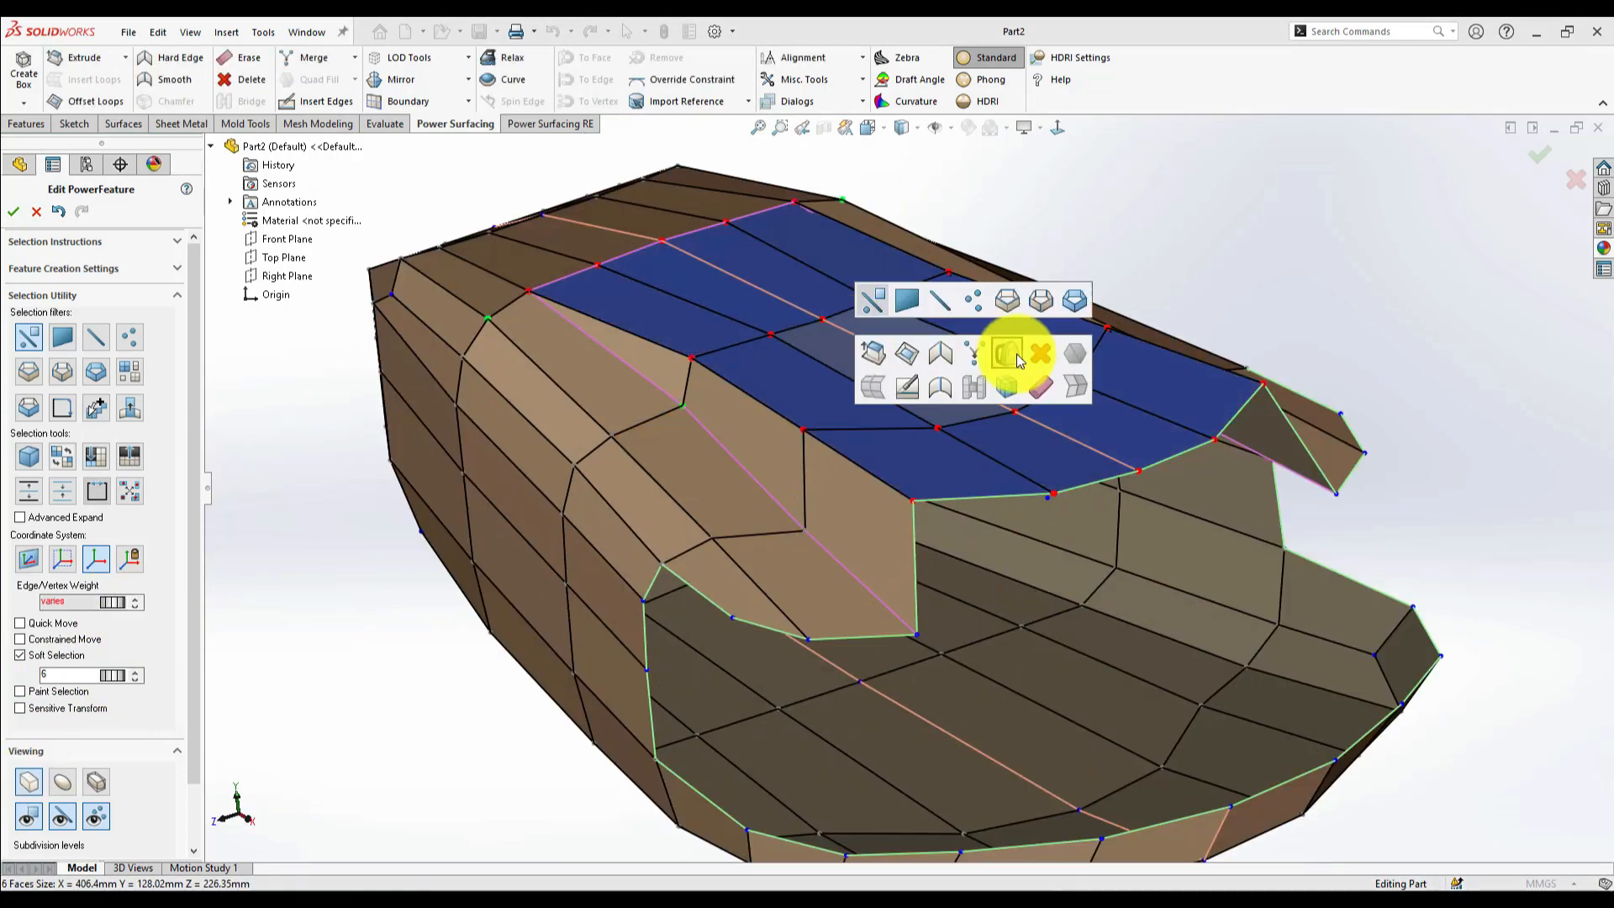
{"action": "middle_click_drag", "start_coordinate": [1035, 432], "coordinate": [900, 347]}
{"action": "left_click_drag", "start_coordinate": [900, 355], "coordinate": [857, 392]}
{"action": "middle_click_drag", "start_coordinate": [857, 392], "coordinate": [949, 476]}
{"action": "key", "text": "ctrl+z"}
{"action": "key", "text": "ctrl+5"}
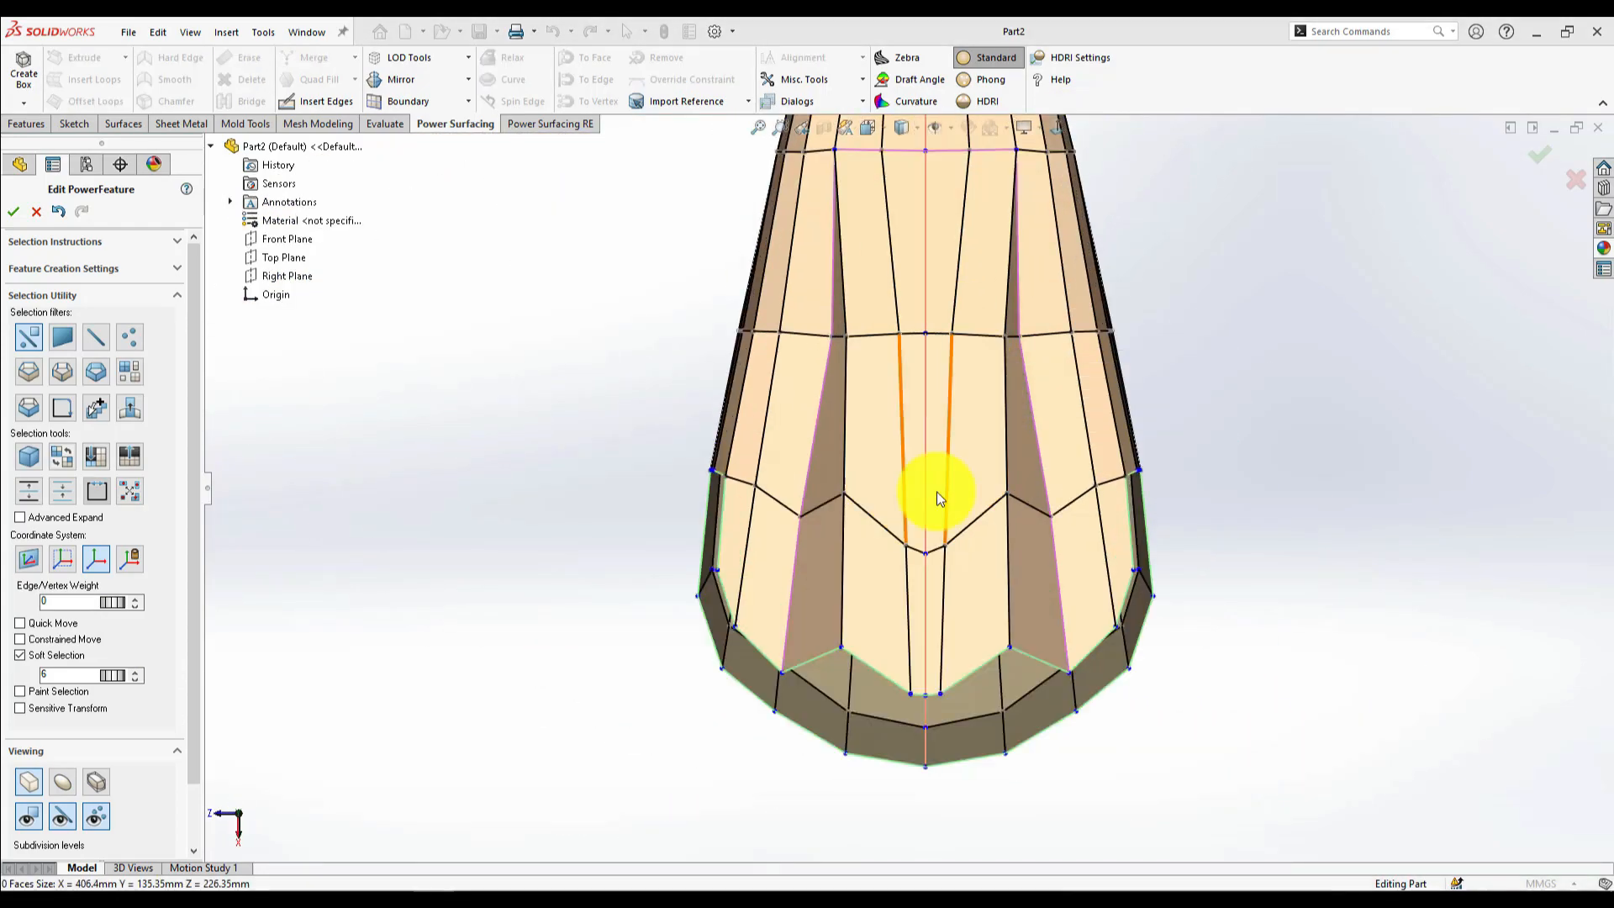
- Straighten the cross row nearest the rear rim by moving the raised section's base vertices slightly forward, undoing the stray moves
{"action": "left_click", "coordinate": [926, 510]}
{"action": "key", "text": "ctrl+z"}
{"action": "scroll", "coordinate": [926, 518], "scroll_direction": "down", "scroll_amount": 2}
{"action": "left_click", "coordinate": [762, 527]}
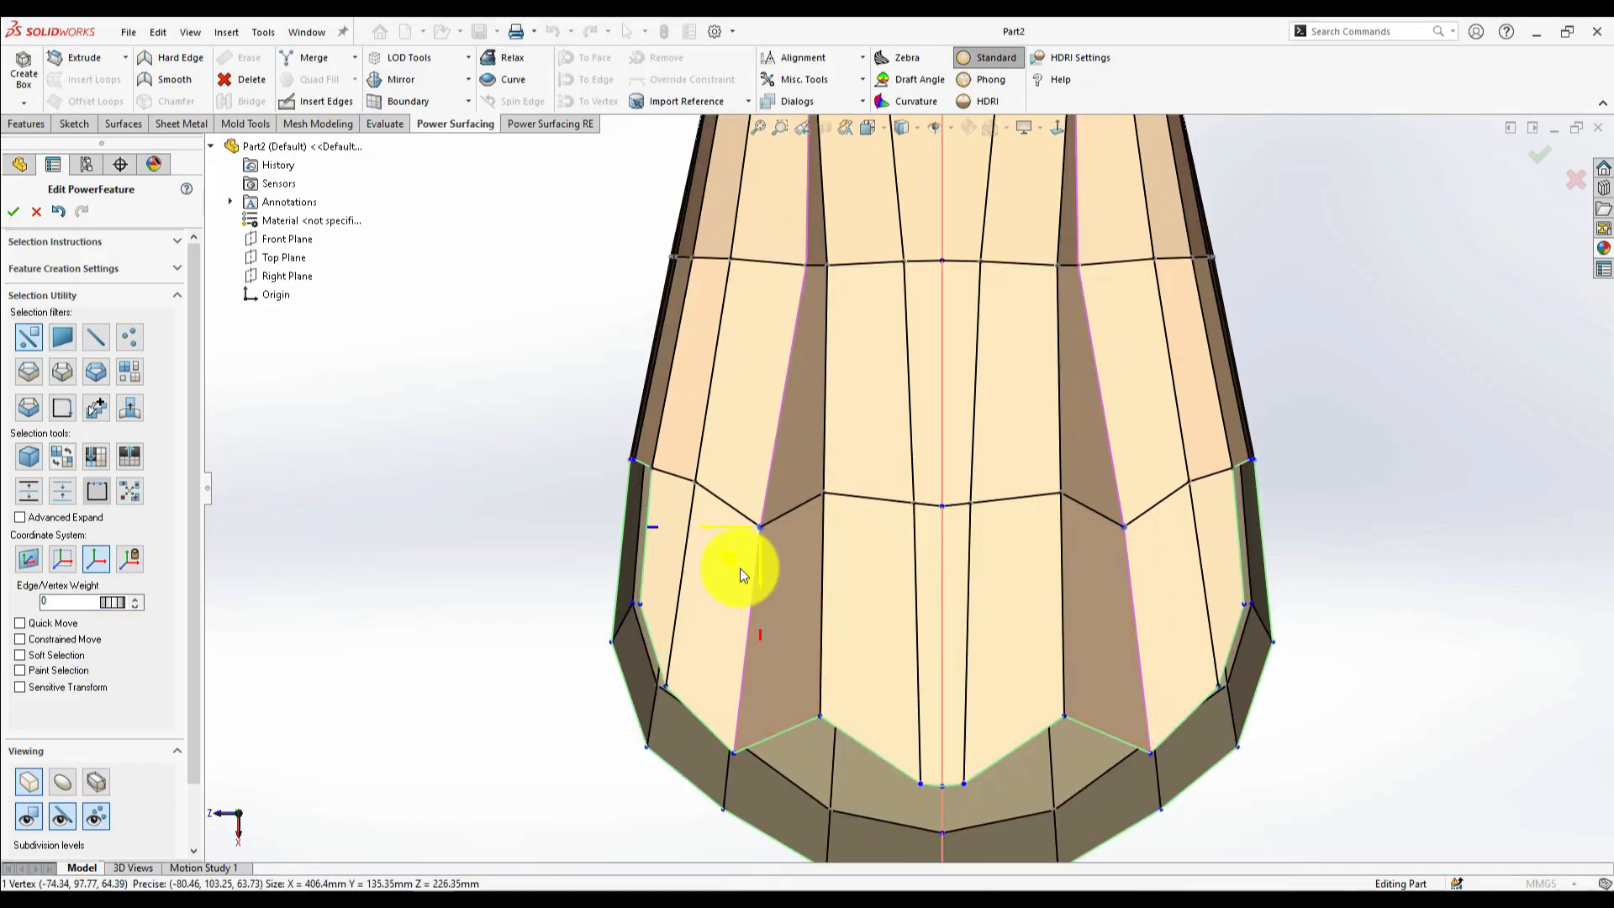
{"action": "left_click_drag", "start_coordinate": [765, 567], "coordinate": [764, 540]}
{"action": "scroll", "coordinate": [839, 351], "scroll_direction": "up", "scroll_amount": 1}
{"action": "left_click", "coordinate": [795, 554]}
{"action": "key", "text": "ctrl+z"}
{"action": "scroll", "coordinate": [905, 482], "scroll_direction": "up", "scroll_amount": 2}
{"action": "key", "text": "ctrl+z"}
{"action": "scroll", "coordinate": [975, 395], "scroll_direction": "down", "scroll_amount": 2}
- Erase the surplus edge at the raised section's front and insert edges along its side up to the next cross row
{"action": "left_click", "coordinate": [961, 383]}
{"action": "right_click", "coordinate": [966, 386]}
{"action": "left_click", "coordinate": [1142, 428]}
{"action": "scroll", "coordinate": [917, 412], "scroll_direction": "up", "scroll_amount": 4}
{"action": "scroll", "coordinate": [916, 392], "scroll_direction": "down", "scroll_amount": 3}
{"action": "left_click", "coordinate": [321, 101]}
{"action": "left_click", "coordinate": [933, 611]}
{"action": "left_click", "coordinate": [933, 418]}
{"action": "left_click", "coordinate": [924, 271]}
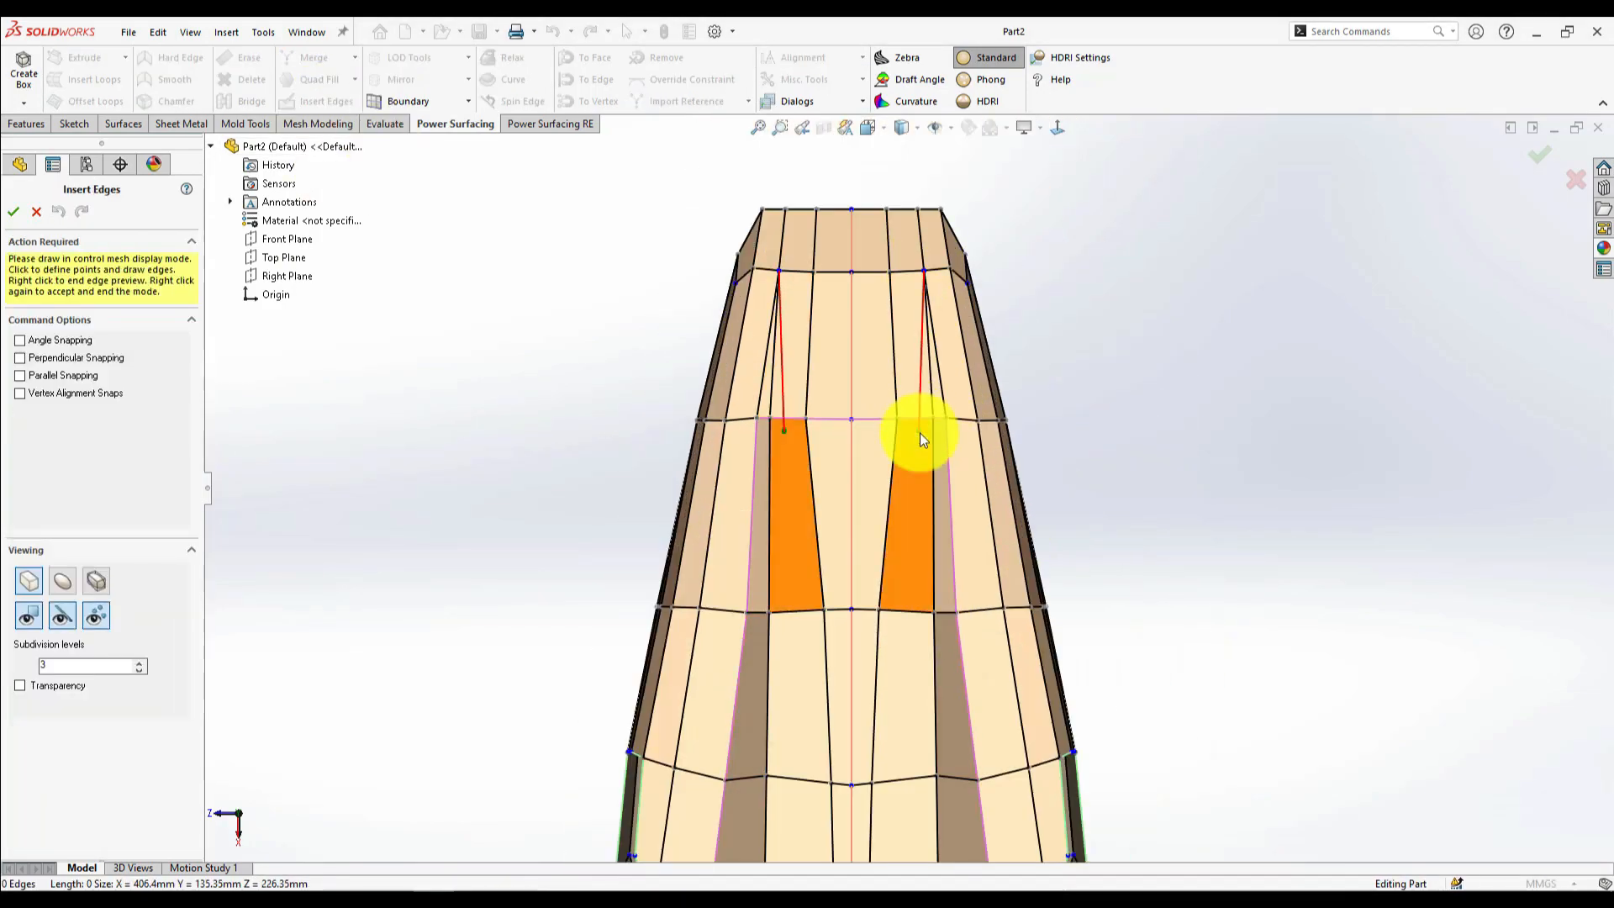
{"action": "right_click", "coordinate": [916, 420]}
- Move the raised section's inner top vertices sideways so the lengthwise edges are more evenly spaced
{"action": "left_click", "coordinate": [958, 612]}
{"action": "left_click_drag", "start_coordinate": [931, 616], "coordinate": [888, 611]}
{"action": "left_click_drag", "start_coordinate": [872, 783], "coordinate": [881, 784]}
- Pull the outer rim corners at the raised section's base rearward
{"action": "scroll", "coordinate": [983, 692], "scroll_direction": "down", "scroll_amount": 2}
{"action": "left_click", "coordinate": [1111, 405]}
{"action": "scroll", "coordinate": [896, 439], "scroll_direction": "up", "scroll_amount": 4}
{"action": "scroll", "coordinate": [745, 659], "scroll_direction": "down", "scroll_amount": 3}
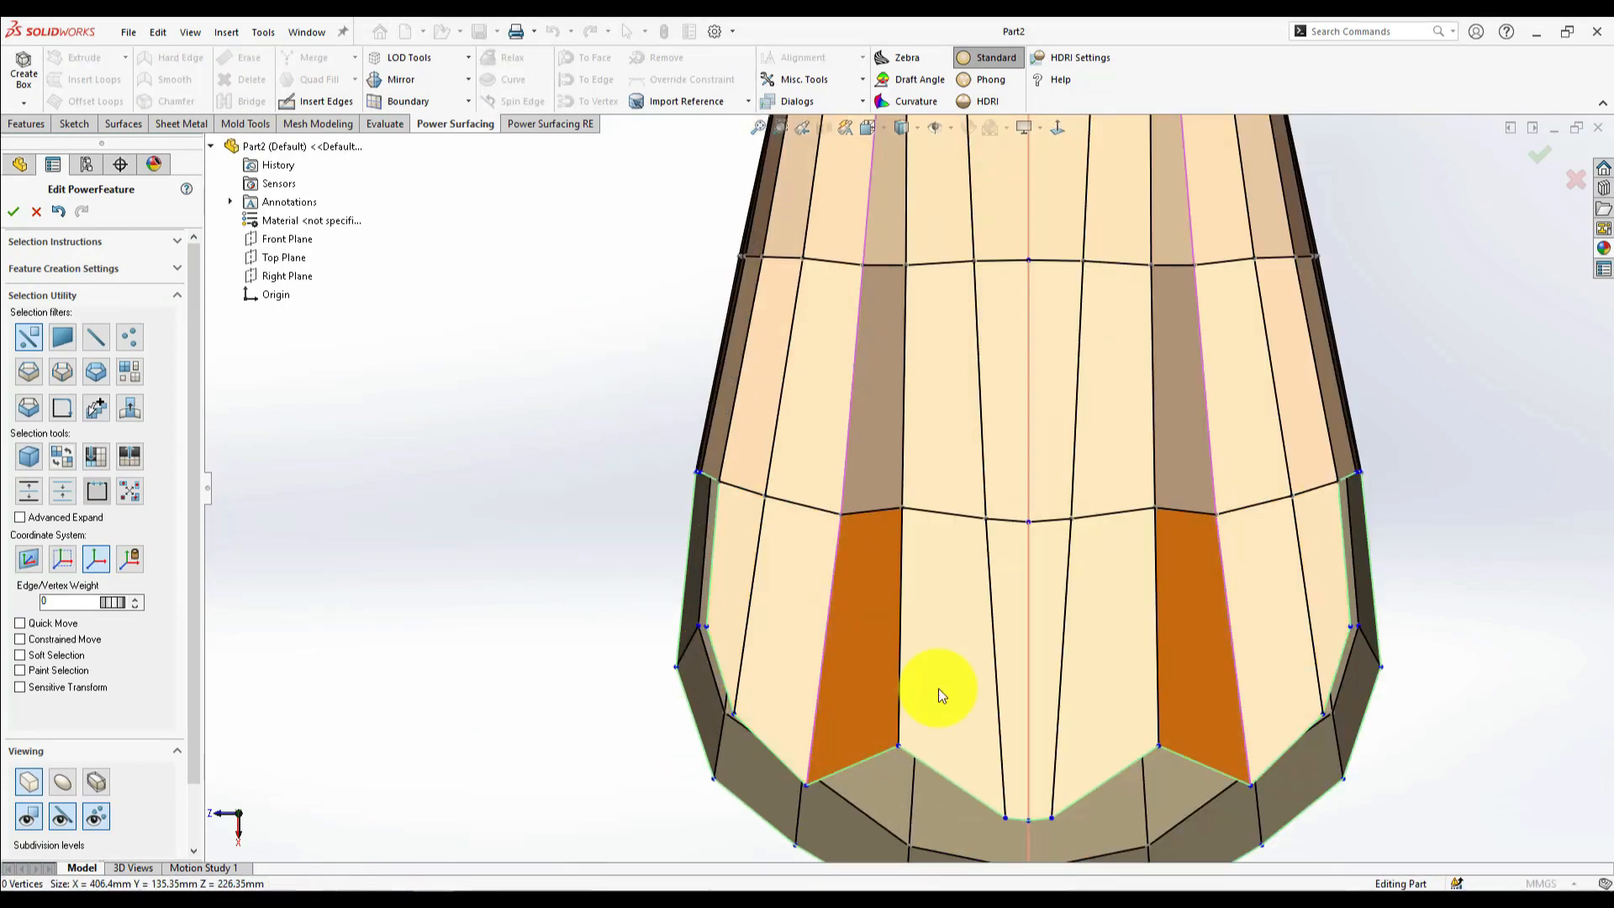
{"action": "scroll", "coordinate": [876, 650], "scroll_direction": "up", "scroll_amount": 3}
{"action": "left_click_drag", "start_coordinate": [858, 631], "coordinate": [858, 670]}
{"action": "scroll", "coordinate": [835, 588], "scroll_direction": "up", "scroll_amount": 1}
{"action": "scroll", "coordinate": [996, 321], "scroll_direction": "down", "scroll_amount": 2}
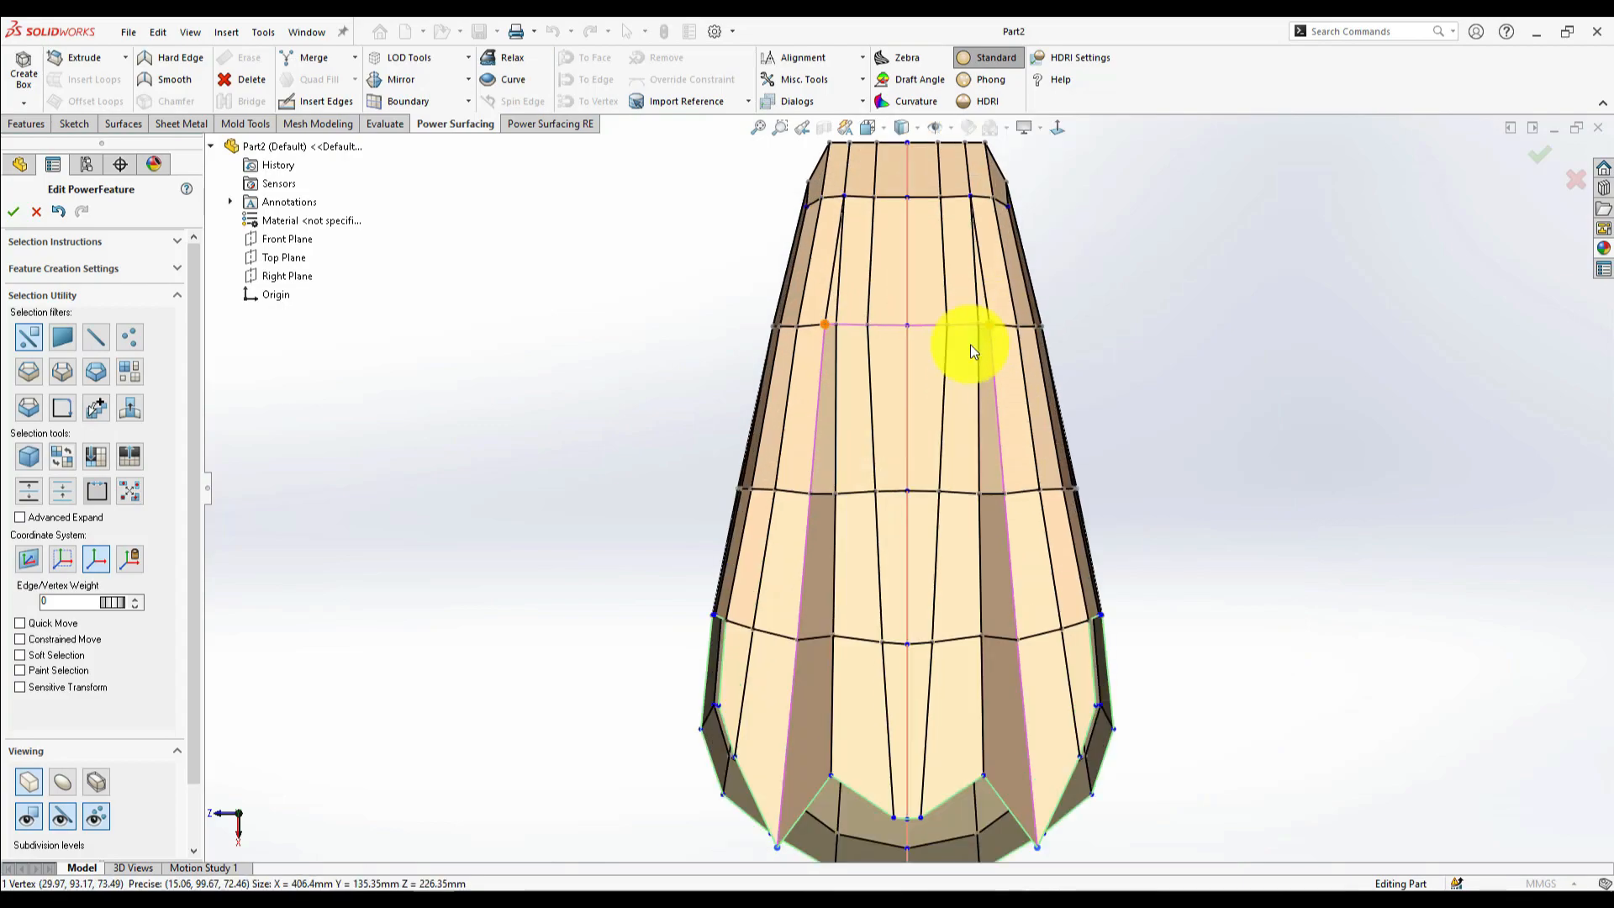
- Select the lengthwise edges along the raised section's top sides and increase their edge weight to crease them
{"action": "scroll", "coordinate": [907, 477], "scroll_direction": "up", "scroll_amount": 2}
{"action": "left_click", "coordinate": [1042, 545]}
{"action": "key", "text": "Tab"}
{"action": "key", "text": "Tab"}
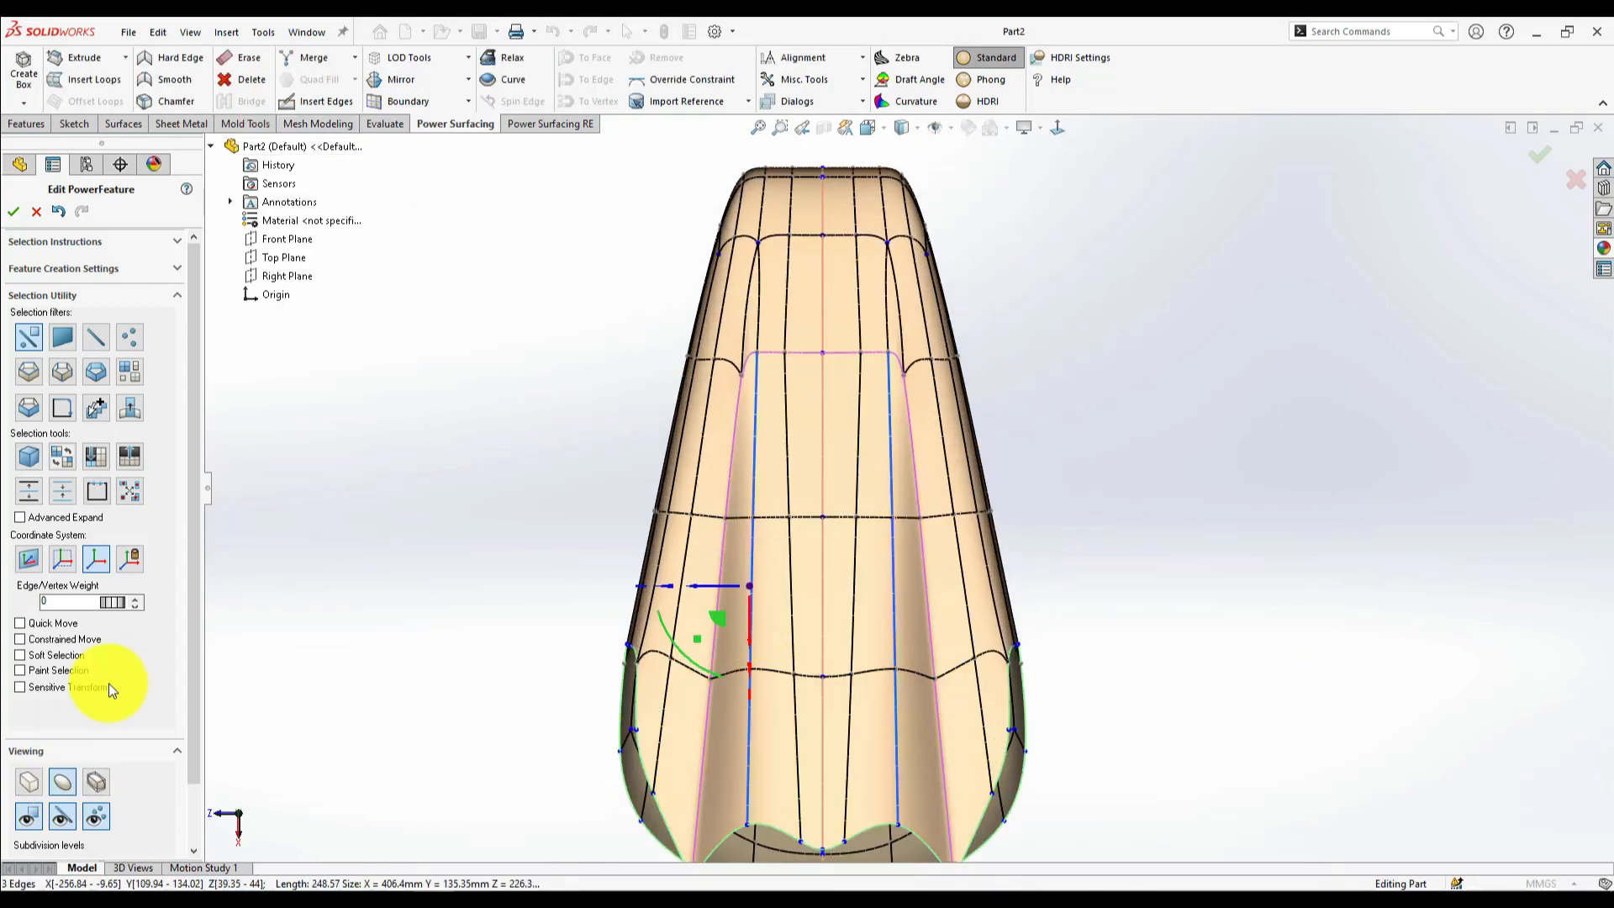
{"action": "middle_click_drag", "start_coordinate": [432, 664], "coordinate": [928, 601]}
{"action": "scroll", "coordinate": [849, 664], "scroll_direction": "down", "scroll_amount": 3}
{"action": "key", "text": "Tab"}
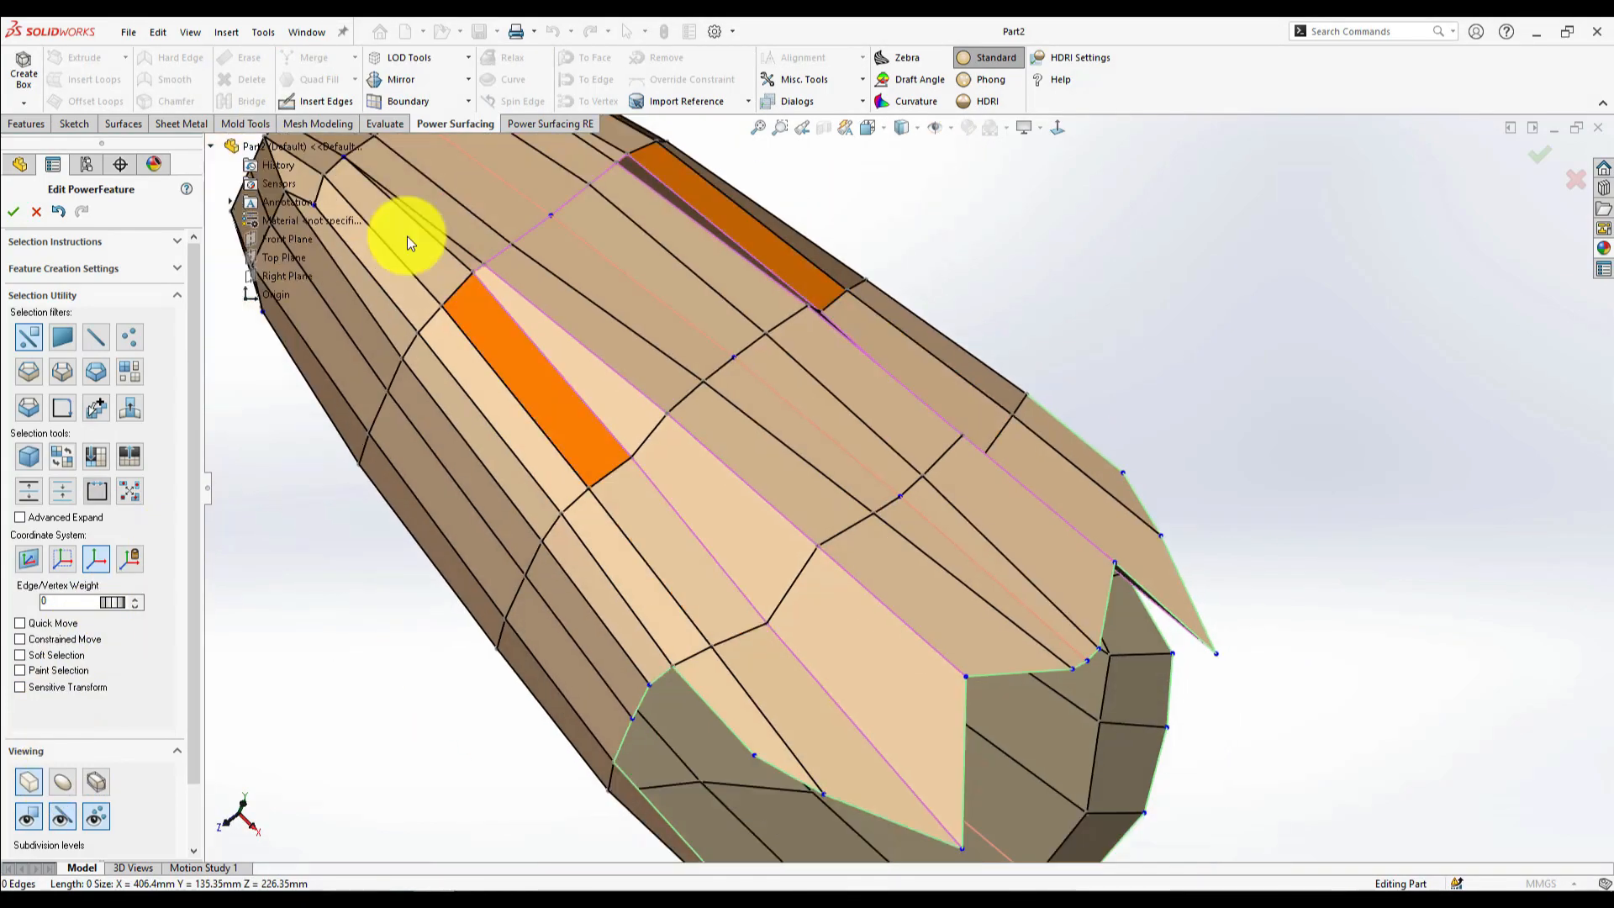
- Insert a connecting edge into the mesh beside the raised section's front corner
{"action": "scroll", "coordinate": [546, 458], "scroll_direction": "down", "scroll_amount": 2}
{"action": "left_click", "coordinate": [551, 378]}
{"action": "scroll", "coordinate": [739, 429], "scroll_direction": "up", "scroll_amount": 4}
{"action": "middle_click_drag", "start_coordinate": [748, 471], "coordinate": [778, 436]}
{"action": "left_click", "coordinate": [319, 100]}
{"action": "left_click", "coordinate": [834, 530]}
{"action": "left_click", "coordinate": [790, 459]}
{"action": "right_click", "coordinate": [782, 457]}
{"action": "right_click", "coordinate": [766, 452]}
- Select the edges at the raised section's front and move them slightly downward
{"action": "scroll", "coordinate": [768, 457], "scroll_direction": "down", "scroll_amount": 2}
{"action": "middle_click_drag", "start_coordinate": [996, 488], "coordinate": [950, 385]}
{"action": "scroll", "coordinate": [819, 496], "scroll_direction": "up", "scroll_amount": 2}
{"action": "middle_click_drag", "start_coordinate": [828, 513], "coordinate": [834, 476]}
{"action": "scroll", "coordinate": [740, 441], "scroll_direction": "down", "scroll_amount": 3}
{"action": "double_click", "coordinate": [730, 427]}
{"action": "left_click", "coordinate": [828, 456]}
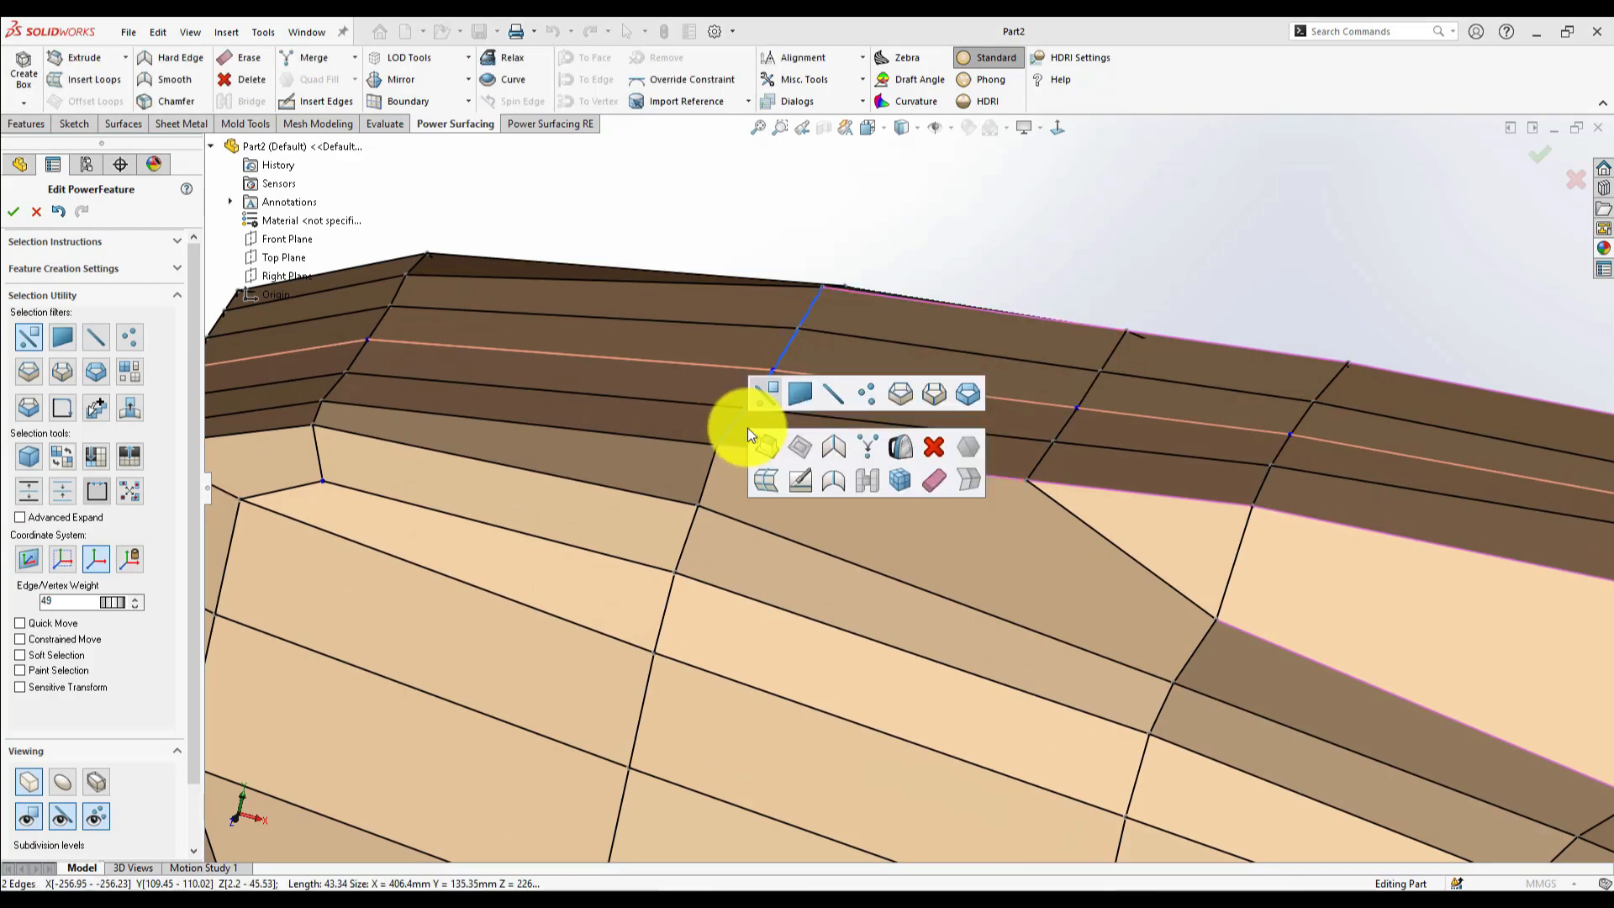
{"action": "double_click", "coordinate": [1061, 429]}
{"action": "left_click", "coordinate": [95, 560]}
{"action": "scroll", "coordinate": [1070, 461], "scroll_direction": "up", "scroll_amount": 3}
{"action": "mouse_move", "coordinate": [1070, 461]}
{"action": "middle_mouse_down"}
{"action": "mouse_move", "coordinate": [1084, 479]}
{"action": "mouse_move", "coordinate": [1046, 471]}
{"action": "middle_mouse_up"}
{"action": "left_click_drag", "start_coordinate": [980, 433], "coordinate": [980, 464]}
{"action": "middle_click_drag", "start_coordinate": [980, 468], "coordinate": [955, 505]}
- Examine the raised section's front transition from several angles and in a straight side view
{"action": "left_click", "coordinate": [1051, 542]}
{"action": "scroll", "coordinate": [1048, 543], "scroll_direction": "up", "scroll_amount": 3}
{"action": "middle_click_drag", "start_coordinate": [1047, 543], "coordinate": [1153, 440]}
{"action": "scroll", "coordinate": [902, 504], "scroll_direction": "down", "scroll_amount": 5}
{"action": "scroll", "coordinate": [951, 503], "scroll_direction": "down", "scroll_amount": 2}
{"action": "left_click", "coordinate": [1026, 548]}
{"action": "scroll", "coordinate": [1033, 529], "scroll_direction": "up", "scroll_amount": 3}
{"action": "scroll", "coordinate": [1023, 598], "scroll_direction": "up", "scroll_amount": 5}
{"action": "key", "text": "ctrl+8"}
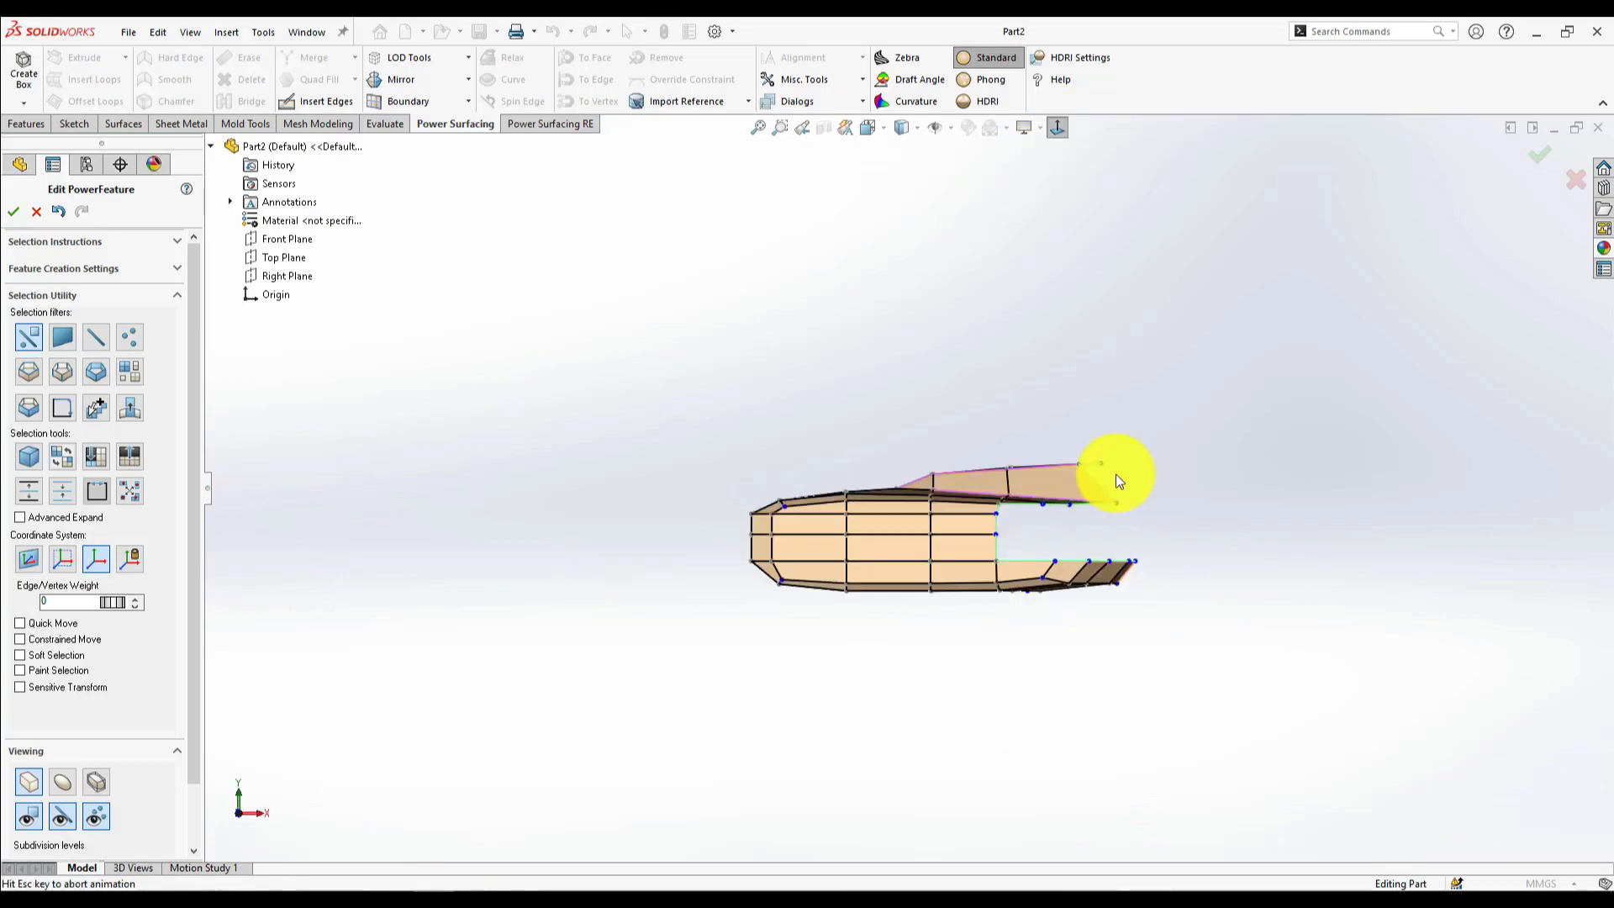
- Undo the last four mesh changes
{"action": "left_click", "coordinate": [905, 491]}
{"action": "key", "text": "ctrl+z"}
{"action": "key", "text": "ctrl+z"}
{"action": "key", "text": "ctrl+z"}
{"action": "key", "text": "ctrl+z"}
- Delete the mid-height lengthwise edge loop from the body's side
{"action": "double_click", "coordinate": [796, 540]}
{"action": "right_click", "coordinate": [893, 573]}
{"action": "left_click", "coordinate": [1045, 632]}
{"action": "key", "text": "Delete"}
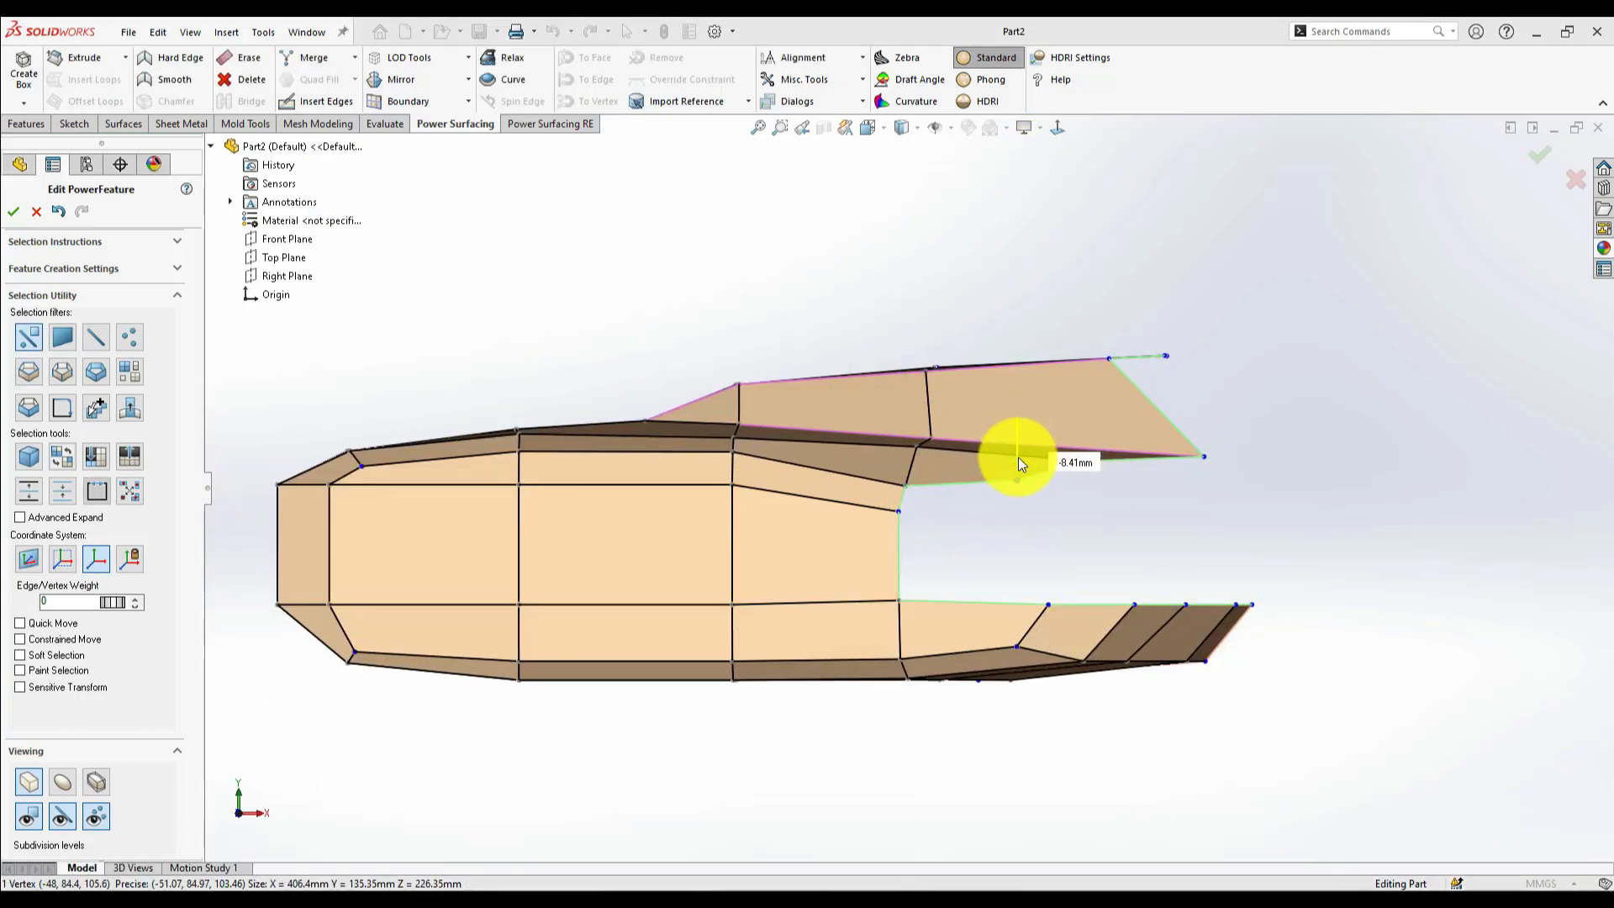
- Reshape the side opening by moving its front corner vertices vertically, raising the lower corner to narrow the opening
{"action": "scroll", "coordinate": [901, 471], "scroll_direction": "down", "scroll_amount": 3}
{"action": "left_click", "coordinate": [898, 462]}
{"action": "left_click_drag", "start_coordinate": [896, 651], "coordinate": [896, 566]}
{"action": "left_click", "coordinate": [1150, 655]}
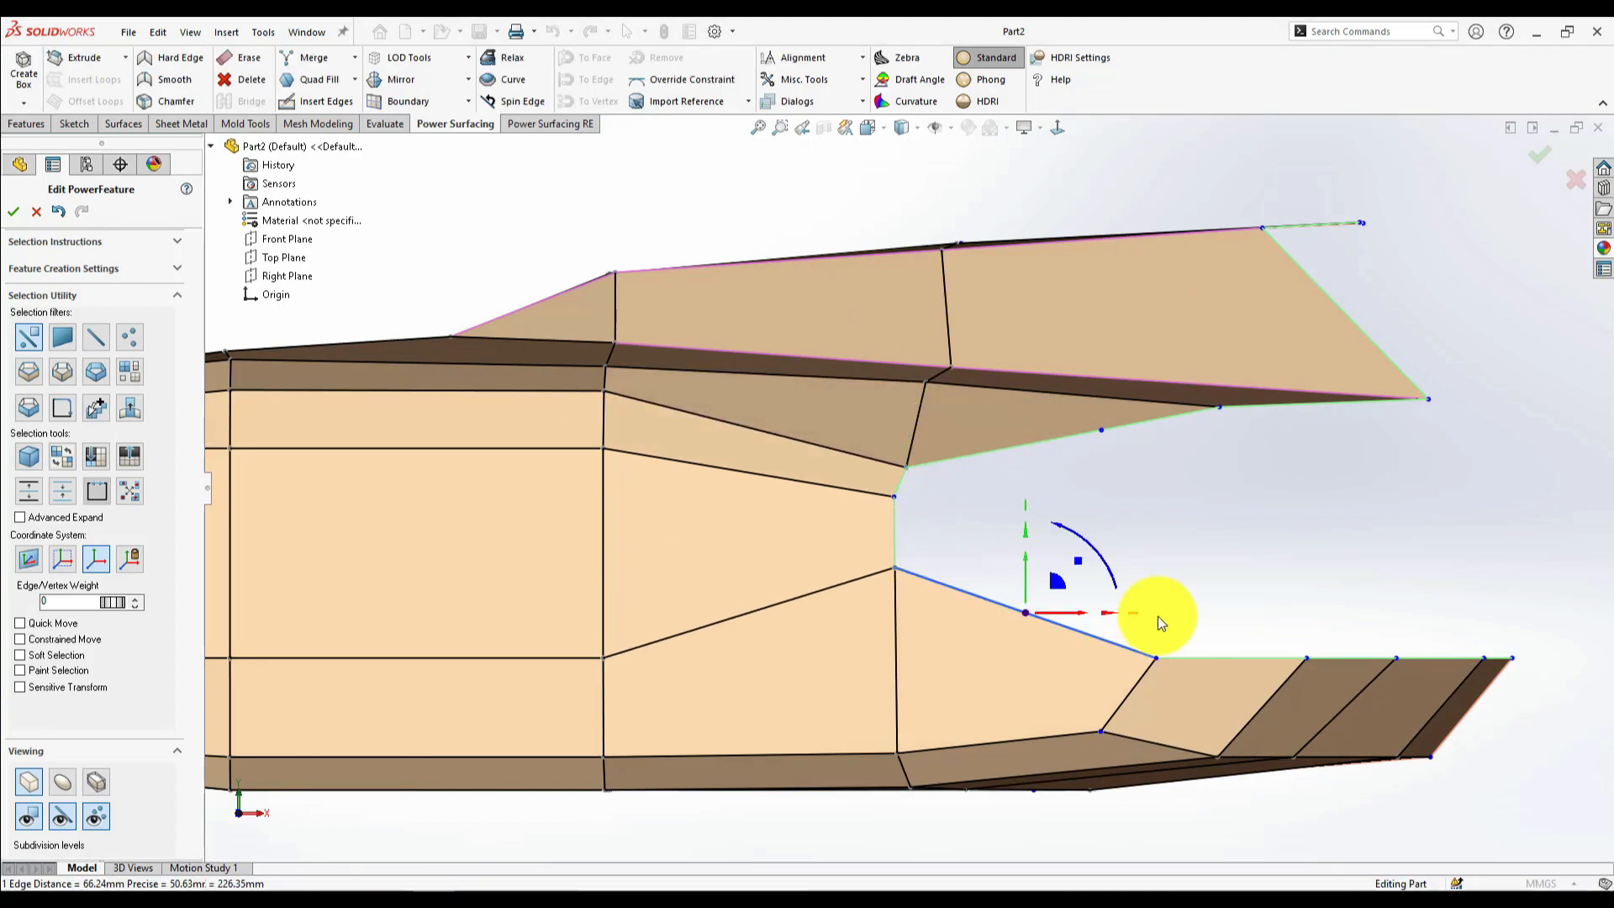
{"action": "left_click", "coordinate": [1052, 506]}
- Switch to the smooth subdivision display and examine the rear opening and raised section from several angles
{"action": "scroll", "coordinate": [1053, 506], "scroll_direction": "up", "scroll_amount": 5}
{"action": "scroll", "coordinate": [844, 487], "scroll_direction": "down", "scroll_amount": 5}
{"action": "middle_click_drag", "start_coordinate": [1052, 506], "coordinate": [881, 389]}
{"action": "scroll", "coordinate": [844, 487], "scroll_direction": "up", "scroll_amount": 3}
{"action": "middle_click_drag", "start_coordinate": [965, 497], "coordinate": [979, 466]}
{"action": "right_click", "coordinate": [979, 467]}
{"action": "left_click", "coordinate": [1008, 424]}
{"action": "middle_click_drag", "start_coordinate": [638, 395], "coordinate": [639, 580]}
{"action": "scroll", "coordinate": [639, 580], "scroll_direction": "up", "scroll_amount": 2}
{"action": "left_click", "coordinate": [62, 782]}
{"action": "middle_click_drag", "start_coordinate": [693, 691], "coordinate": [721, 536]}
{"action": "left_click", "coordinate": [721, 537]}
{"action": "key", "text": "Escape"}
{"action": "middle_click_drag", "start_coordinate": [992, 446], "coordinate": [911, 451]}
{"action": "scroll", "coordinate": [1020, 439], "scroll_direction": "down", "scroll_amount": 3}
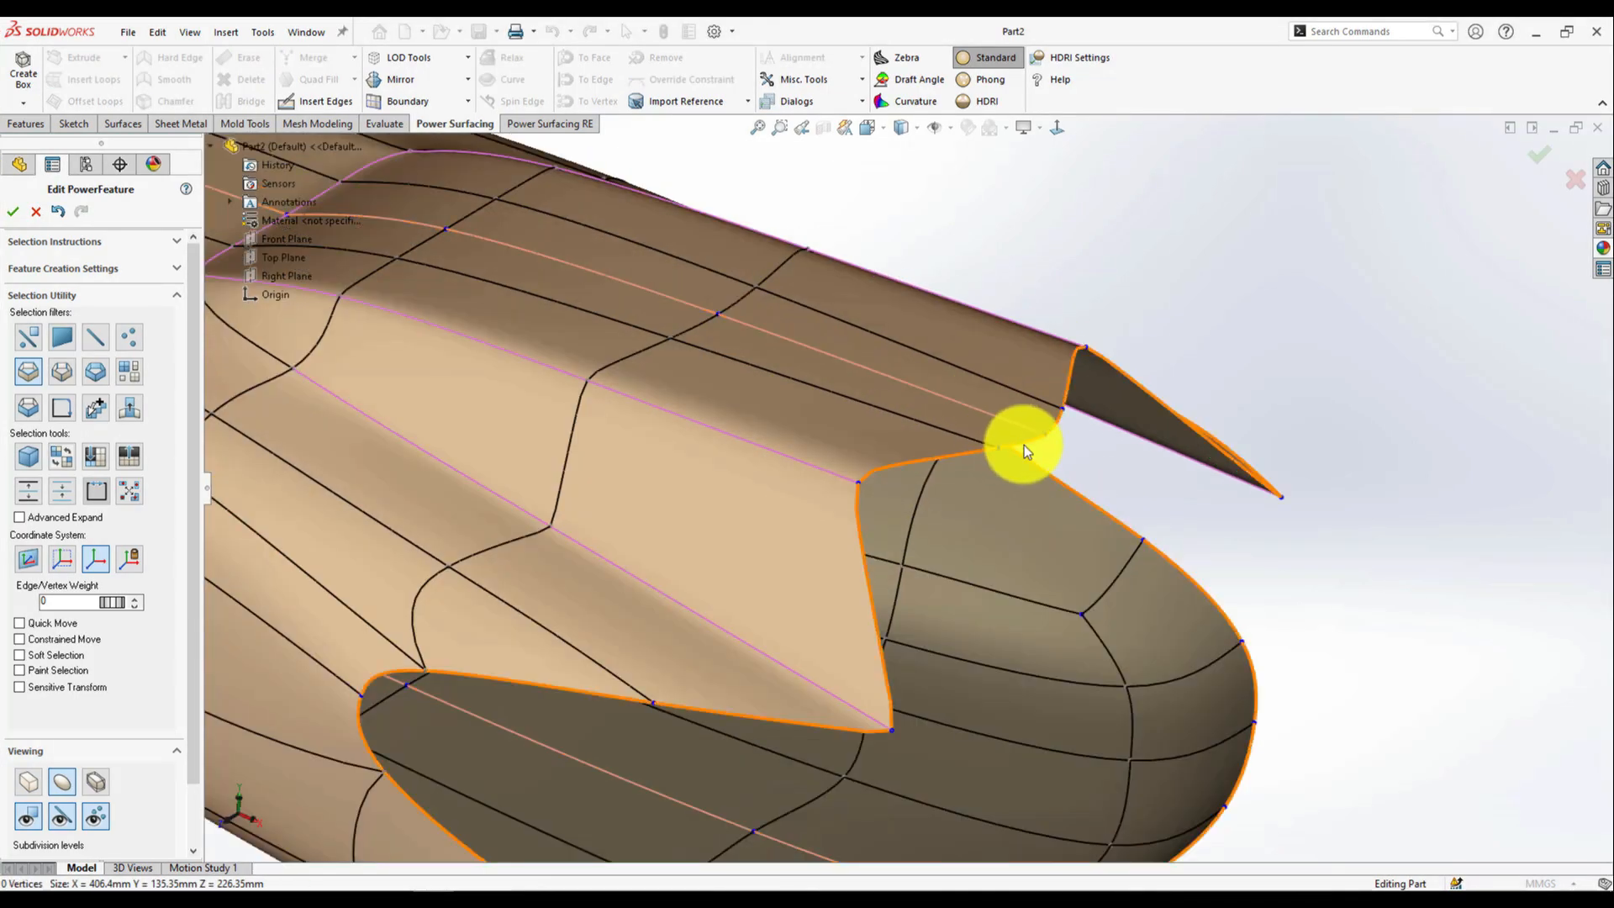
- Straighten the raised section's rear rim by moving its middle vertices forward and spacing them more evenly
{"action": "middle_click_drag", "start_coordinate": [854, 389], "coordinate": [911, 395]}
{"action": "scroll", "coordinate": [911, 395], "scroll_direction": "down", "scroll_amount": 1}
{"action": "left_click", "coordinate": [859, 405]}
{"action": "left_click", "coordinate": [930, 469]}
{"action": "key", "text": "Escape"}
{"action": "scroll", "coordinate": [874, 538], "scroll_direction": "up", "scroll_amount": 2}
{"action": "left_click", "coordinate": [754, 572]}
{"action": "left_click_drag", "start_coordinate": [728, 595], "coordinate": [829, 593]}
{"action": "left_click", "coordinate": [825, 533]}
{"action": "left_click", "coordinate": [692, 653]}
{"action": "double_click", "coordinate": [681, 642]}
{"action": "key", "text": "Escape"}
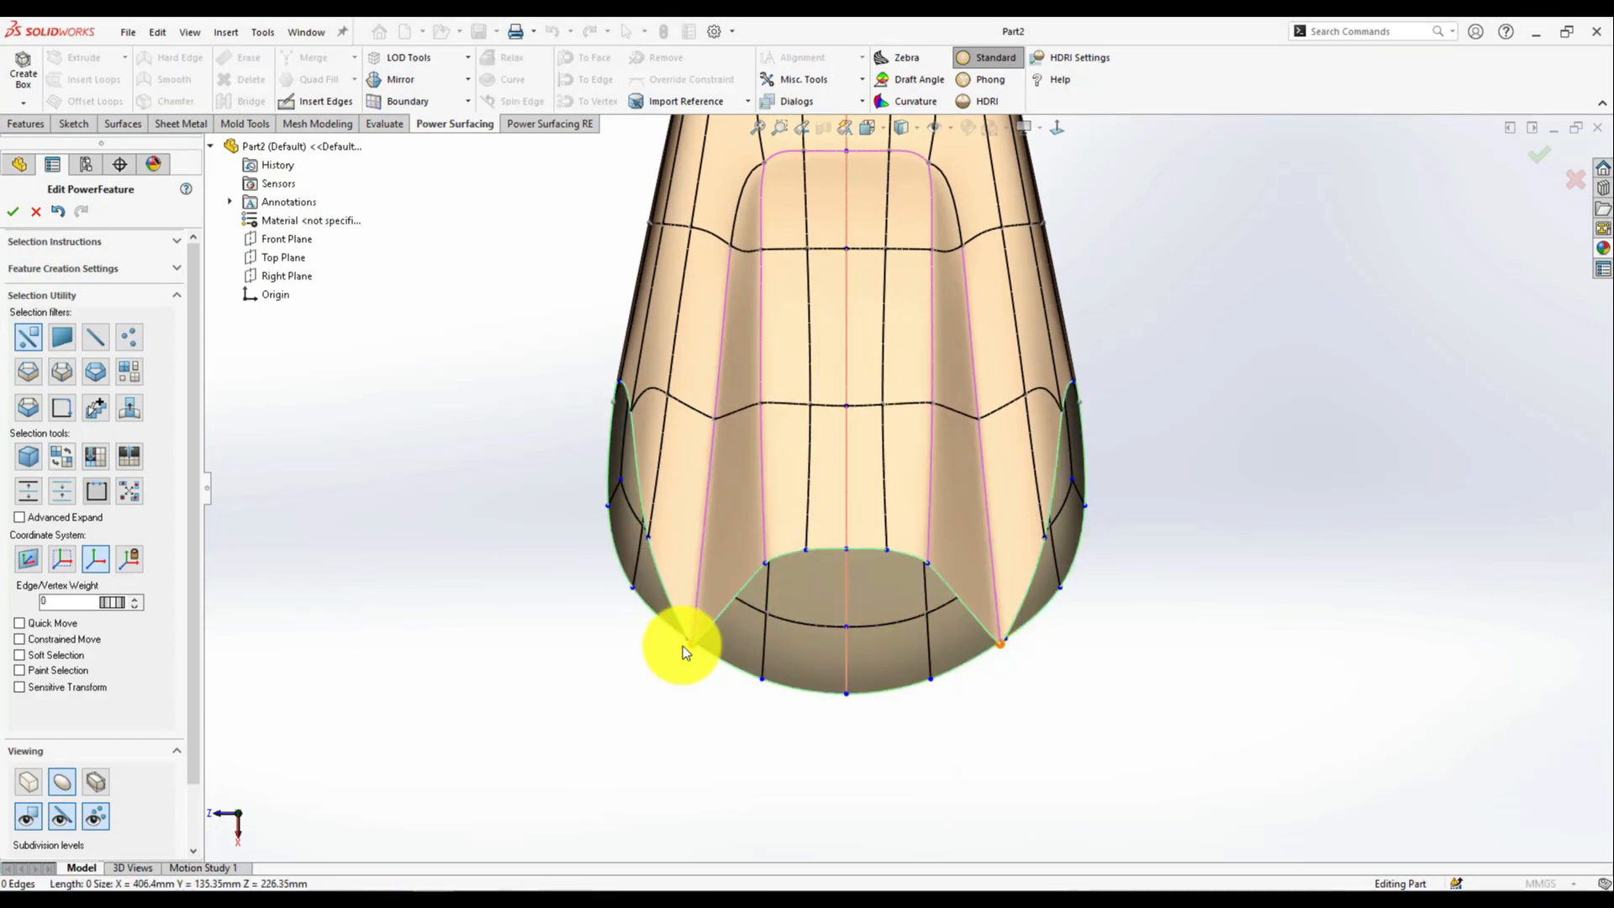
- Pull the lower rear rim about 32 mm rearward and adjust its side corner vertices
{"action": "scroll", "coordinate": [664, 668], "scroll_direction": "down", "scroll_amount": 4}
{"action": "scroll", "coordinate": [925, 739], "scroll_direction": "up", "scroll_amount": 5}
{"action": "left_click_drag", "start_coordinate": [890, 610], "coordinate": [890, 657]}
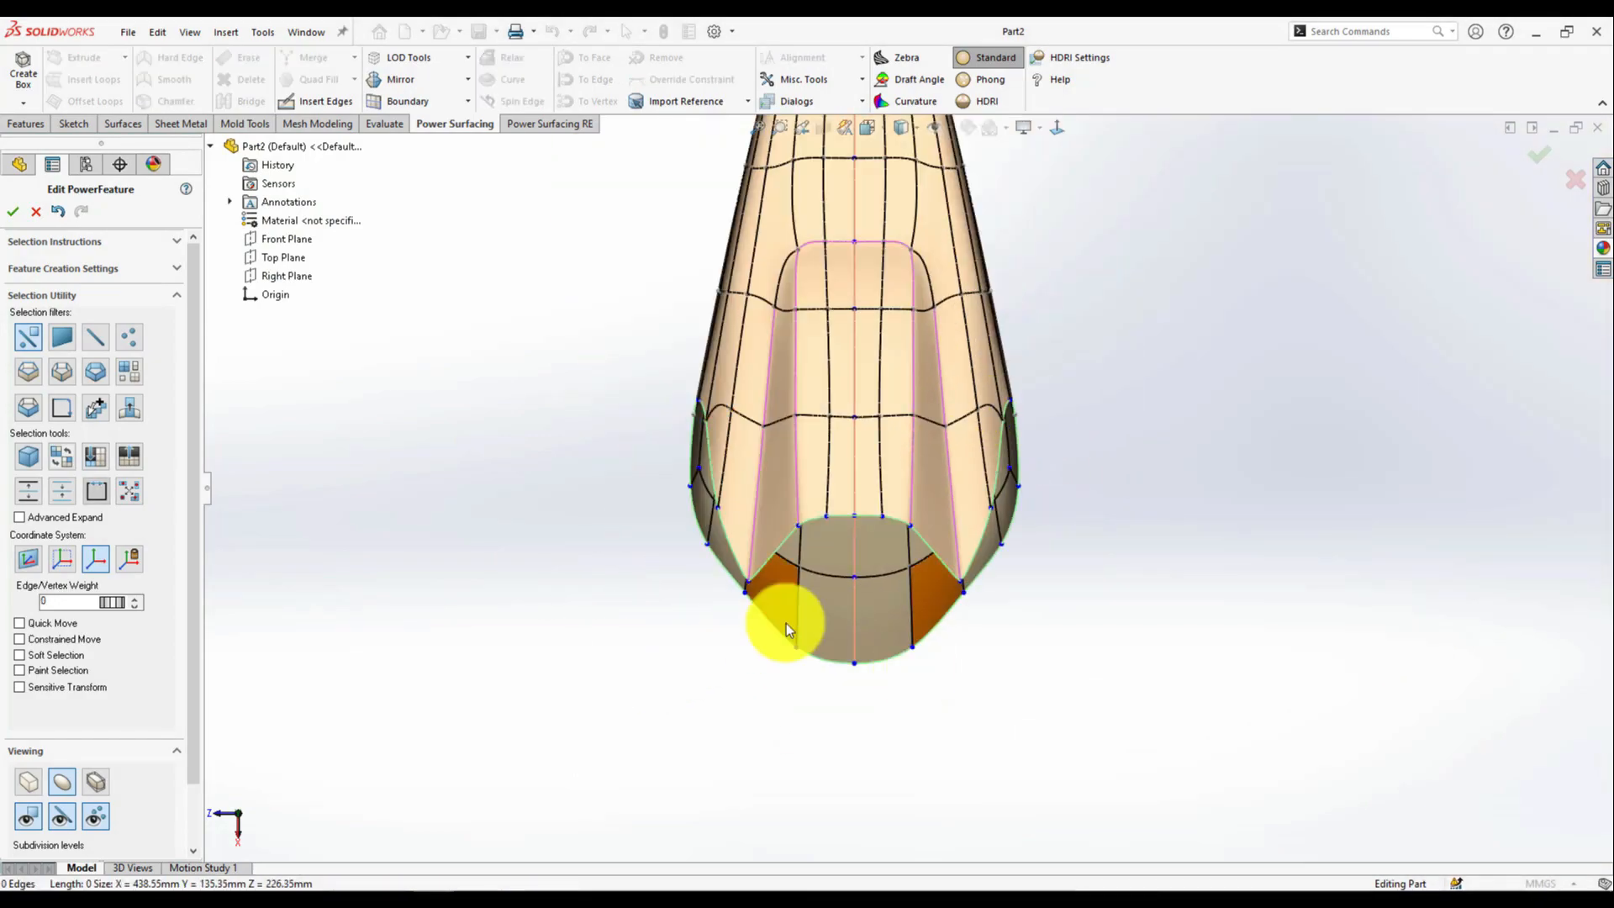
{"action": "left_click", "coordinate": [743, 594]}
{"action": "left_click_drag", "start_coordinate": [720, 620], "coordinate": [733, 623]}
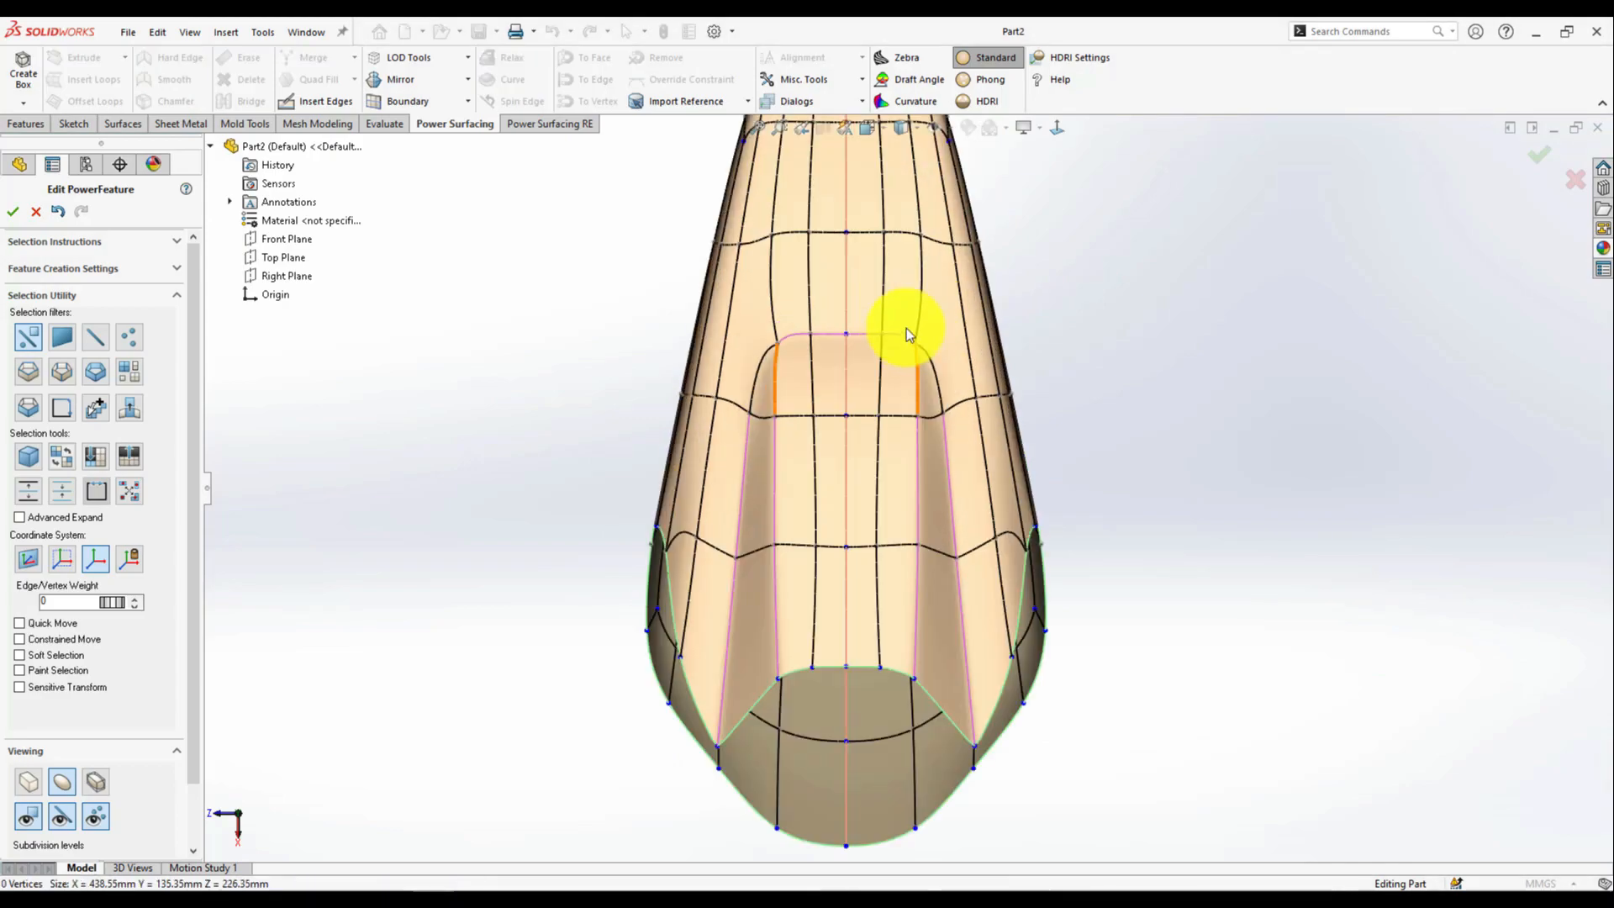
- Return to the box display, erase the old edges at the raised section's front corners and insert diagonal edges joining them
{"action": "left_click", "coordinate": [928, 365]}
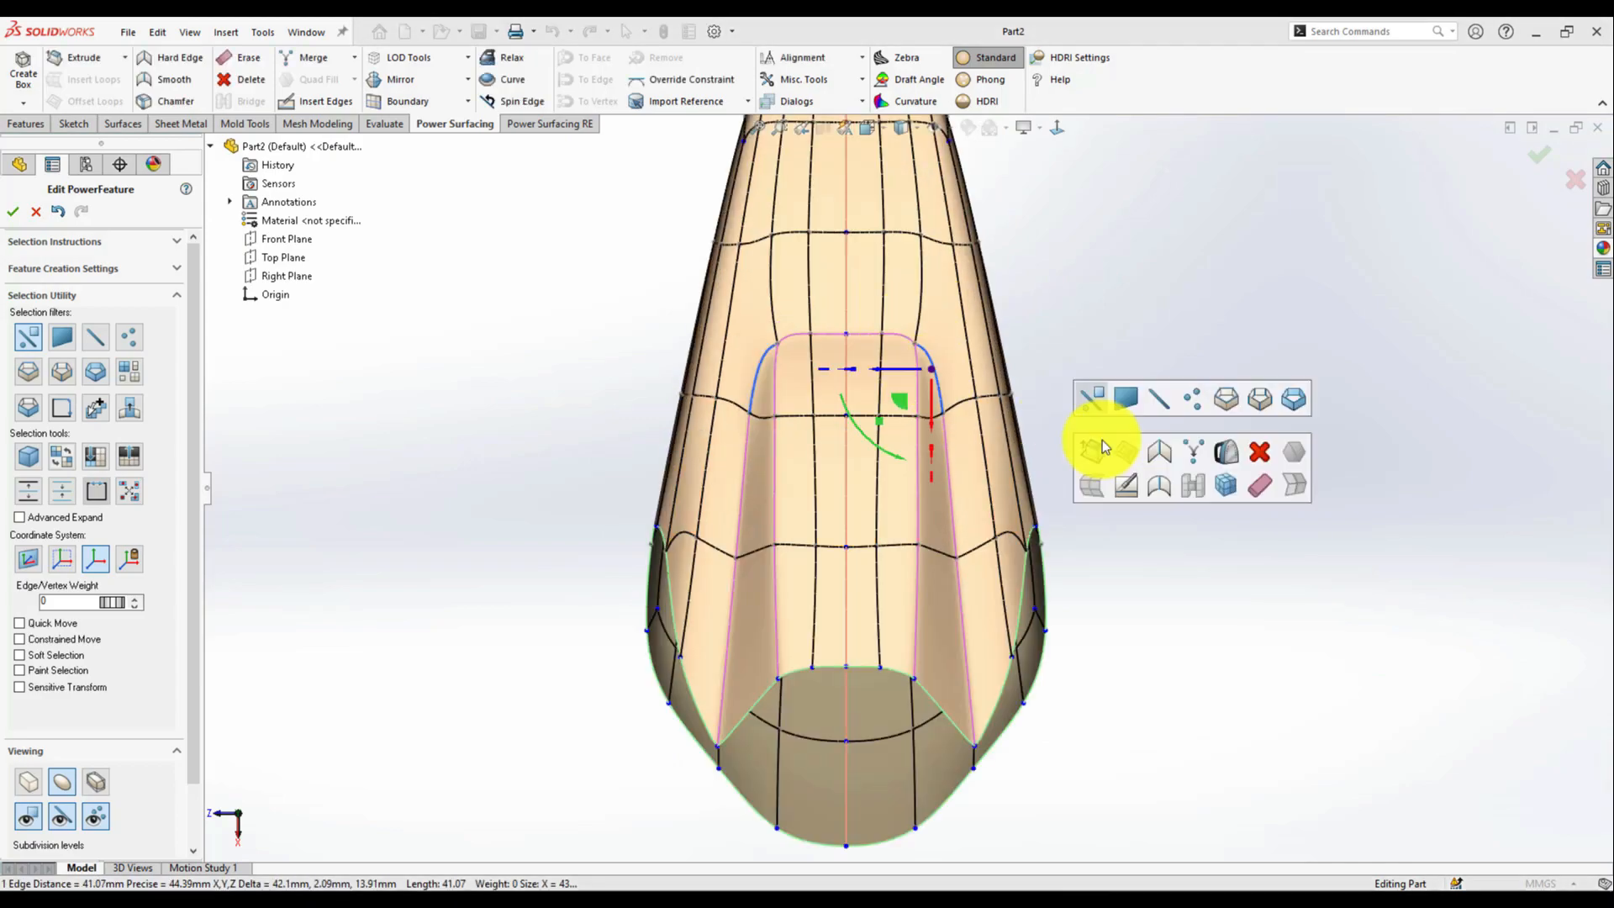
{"action": "left_click", "coordinate": [26, 782]}
{"action": "scroll", "coordinate": [741, 360], "scroll_direction": "down", "scroll_amount": 2}
{"action": "left_click", "coordinate": [788, 425]}
{"action": "left_click", "coordinate": [806, 356]}
{"action": "left_click", "coordinate": [892, 353]}
{"action": "left_click", "coordinate": [787, 372]}
{"action": "left_click", "coordinate": [975, 421]}
{"action": "left_click", "coordinate": [323, 101]}
{"action": "left_click", "coordinate": [806, 355]}
{"action": "right_click", "coordinate": [775, 333]}
{"action": "right_click", "coordinate": [775, 332]}
- Increase the edge weight of the raised section's front side edges to continue the creases, and check them in smooth display
{"action": "left_click", "coordinate": [756, 419]}
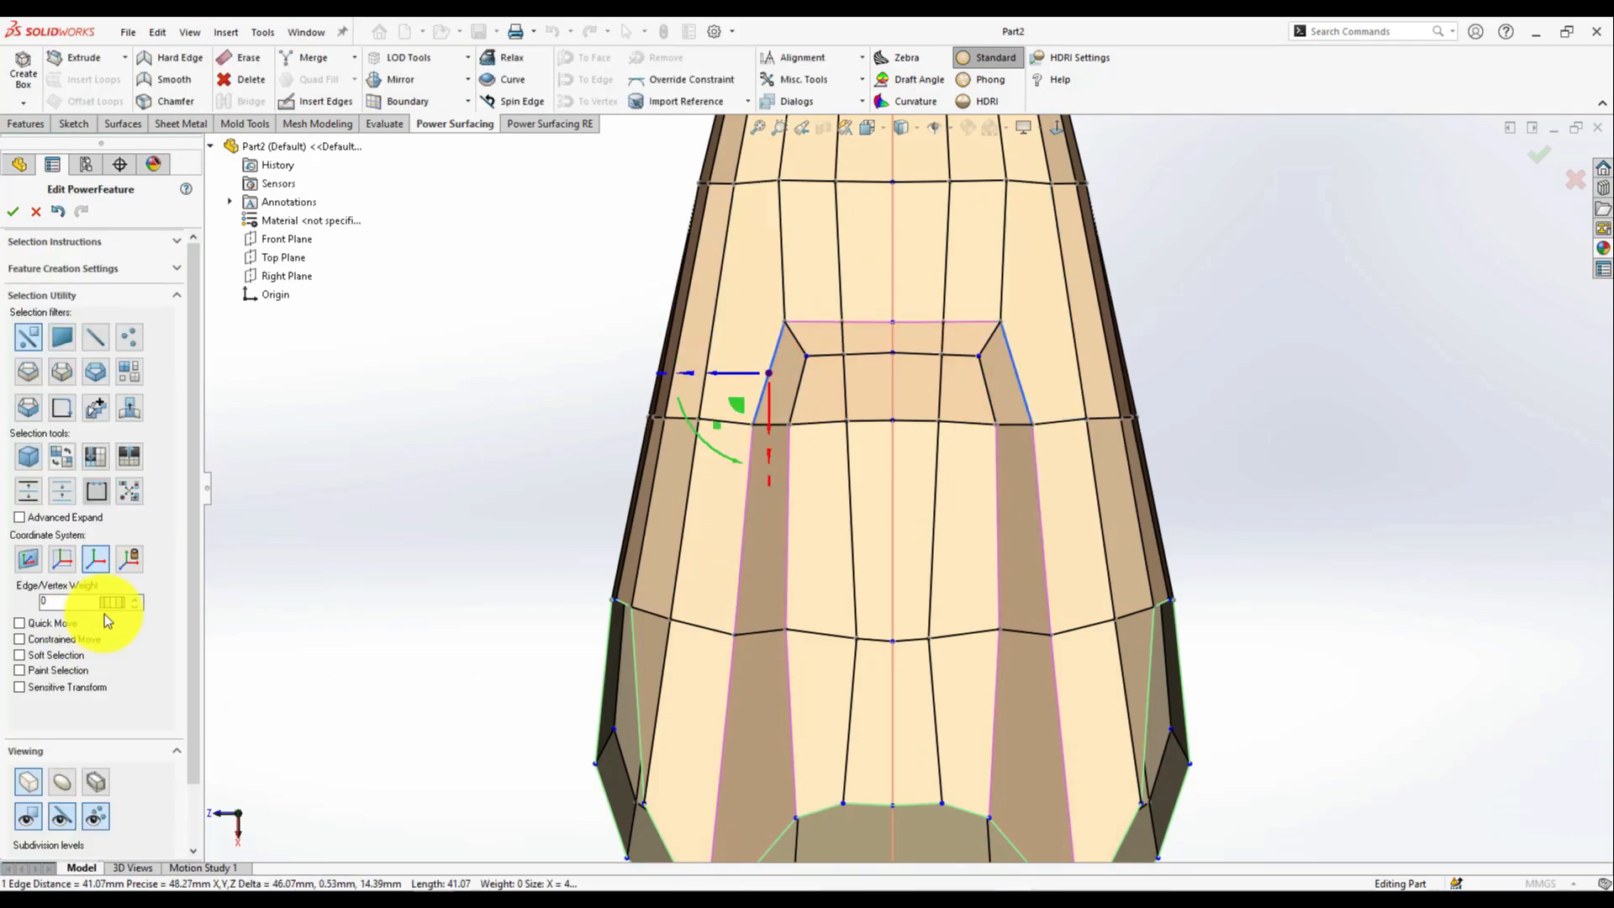
{"action": "left_click", "coordinate": [789, 502]}
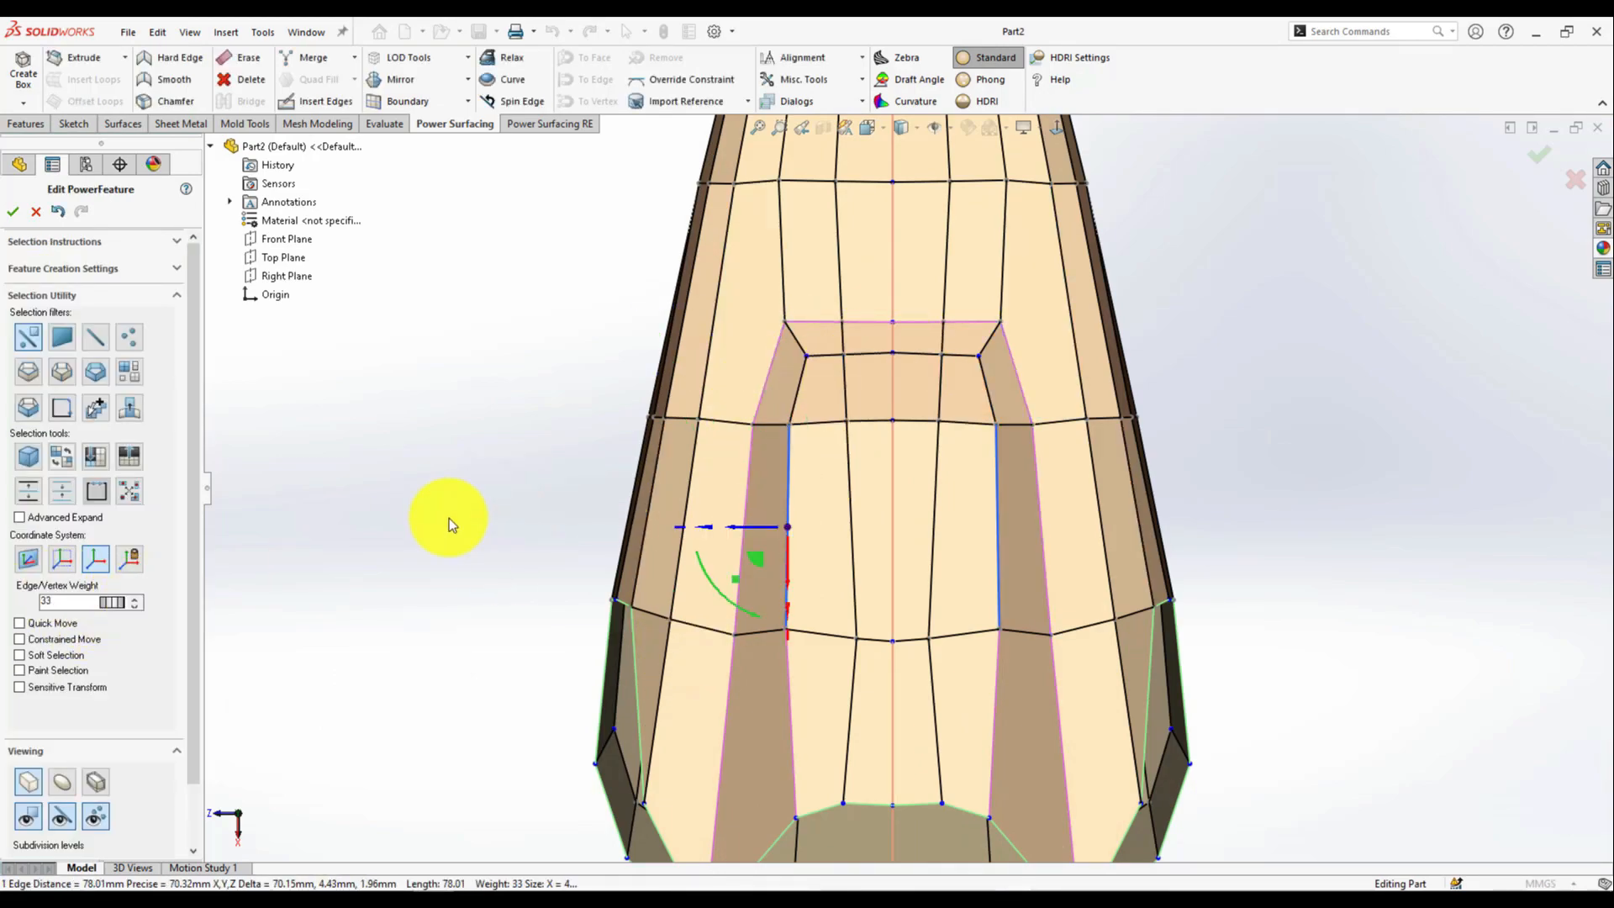
{"action": "left_click", "coordinate": [798, 397]}
{"action": "left_click", "coordinate": [512, 610]}
{"action": "scroll", "coordinate": [990, 657], "scroll_direction": "up", "scroll_amount": 5}
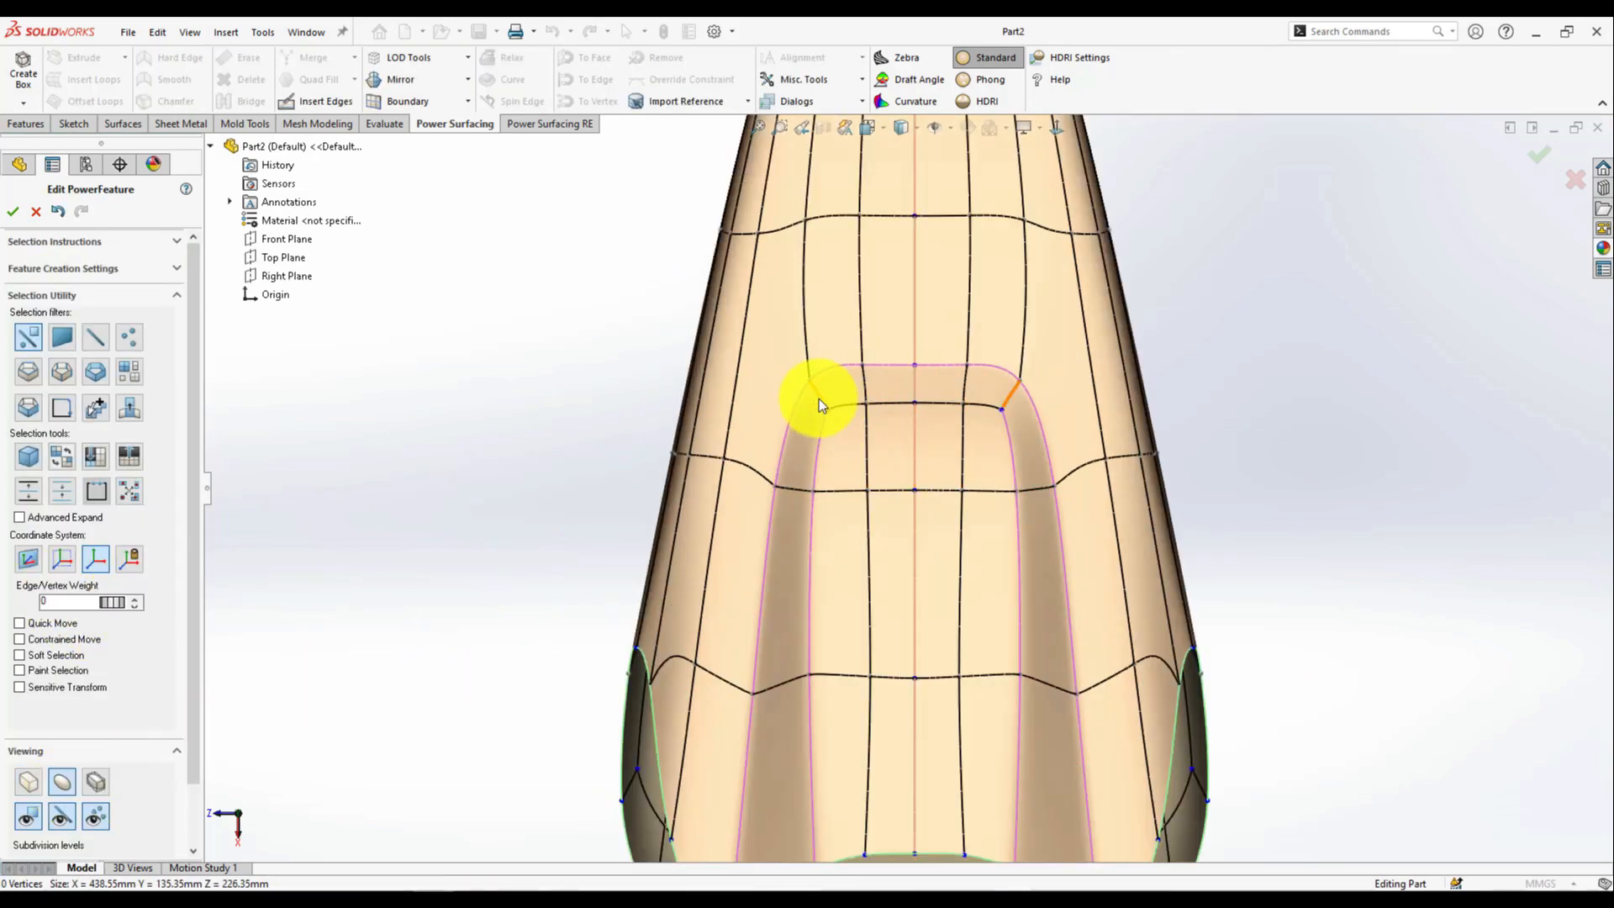
- Return to the box display and adjust the middle vertices of the raised section's front edge
{"action": "scroll", "coordinate": [982, 486], "scroll_direction": "down", "scroll_amount": 3}
{"action": "key", "text": "Tab"}
{"action": "left_click", "coordinate": [934, 478]}
{"action": "left_click", "coordinate": [950, 649]}
{"action": "left_click", "coordinate": [883, 659]}
{"action": "left_click", "coordinate": [902, 390]}
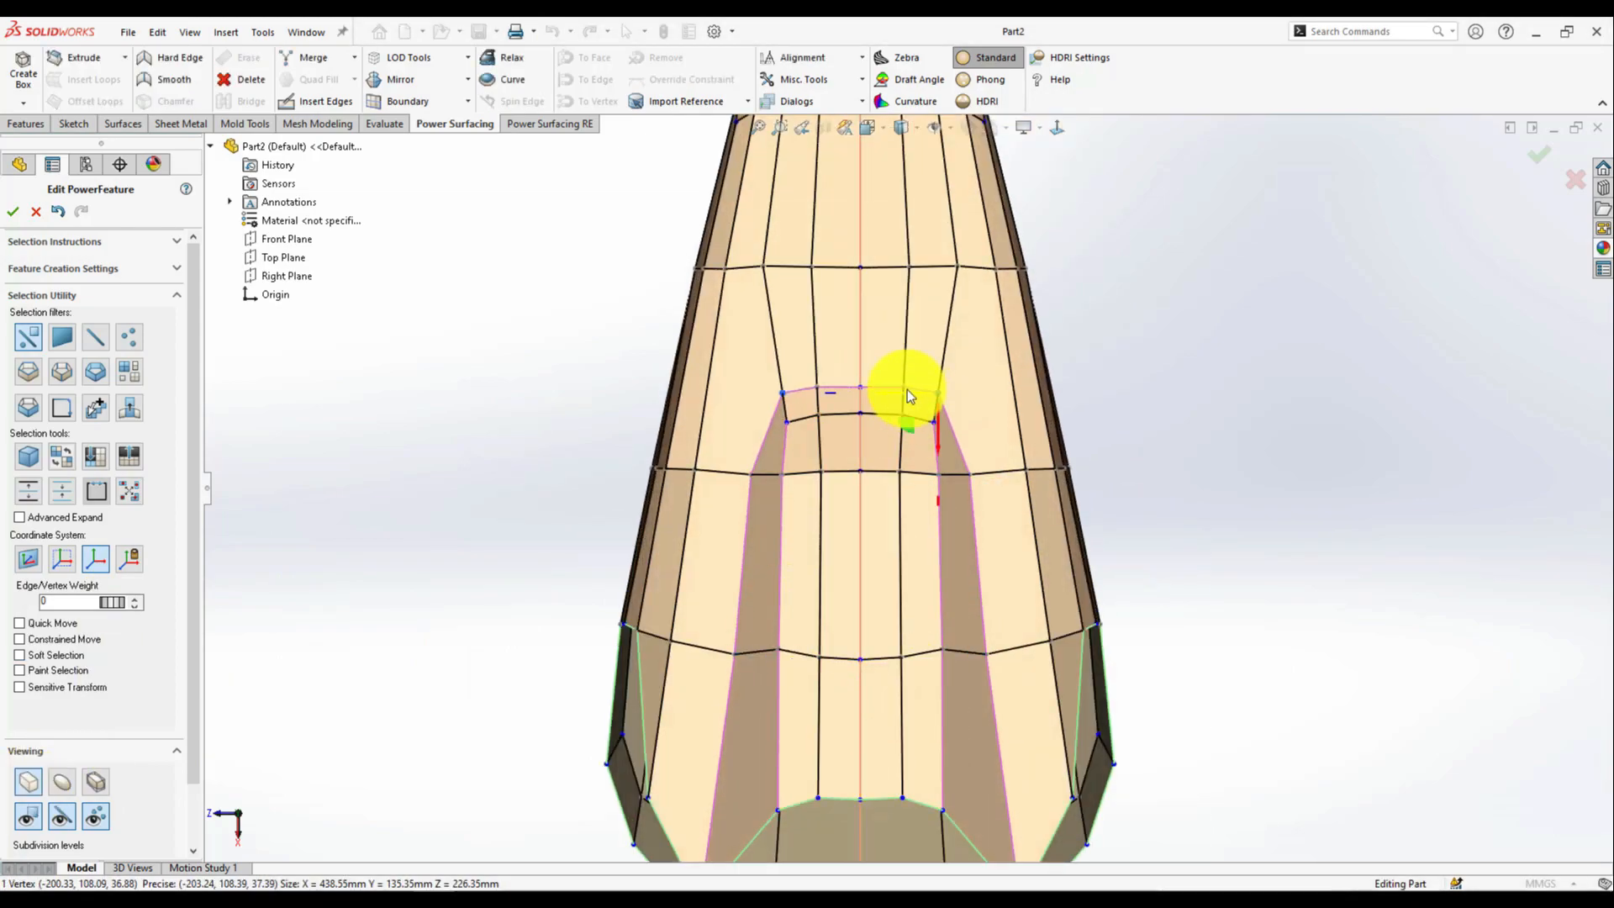
{"action": "scroll", "coordinate": [906, 412], "scroll_direction": "down", "scroll_amount": 3}
{"action": "double_click", "coordinate": [878, 438]}
{"action": "left_click_drag", "start_coordinate": [850, 436], "coordinate": [860, 416]}
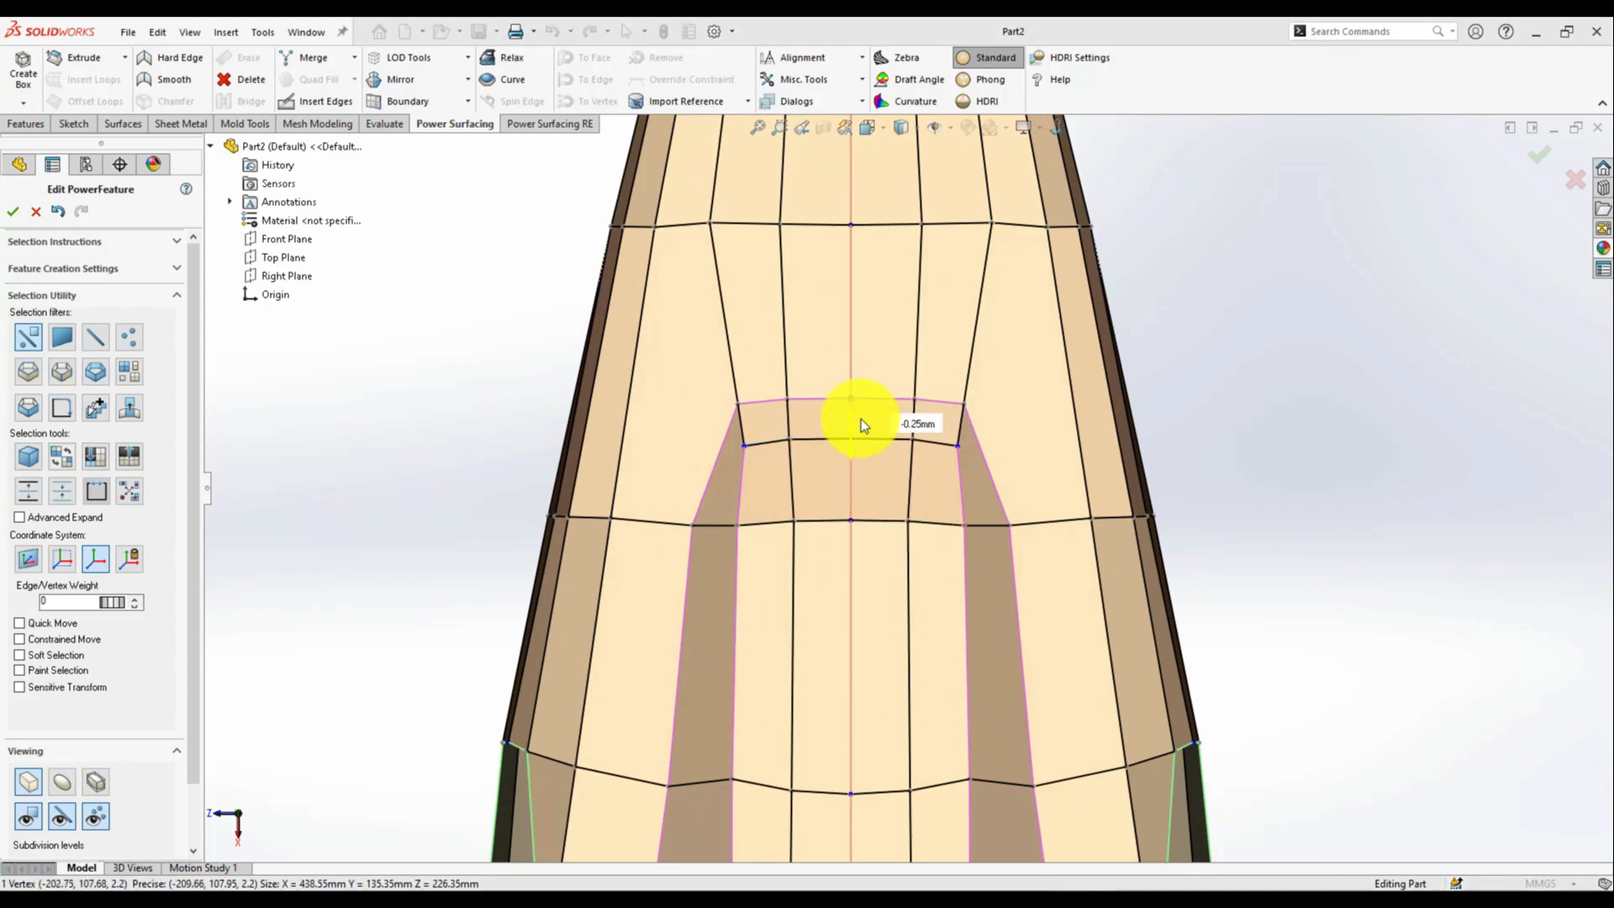
- Reposition the corner vertices where the raised section's front edge meets its side edges
{"action": "left_click_drag", "start_coordinate": [957, 449], "coordinate": [915, 456]}
{"action": "mouse_move", "coordinate": [964, 525]}
{"action": "left_mouse_down"}
{"action": "mouse_move", "coordinate": [935, 533]}
{"action": "mouse_move", "coordinate": [987, 515]}
{"action": "left_mouse_up"}
{"action": "left_click", "coordinate": [1009, 525]}
{"action": "scroll", "coordinate": [899, 489], "scroll_direction": "up", "scroll_amount": 4}
{"action": "scroll", "coordinate": [891, 458], "scroll_direction": "down", "scroll_amount": 5}
{"action": "left_click", "coordinate": [983, 489]}
{"action": "scroll", "coordinate": [945, 494], "scroll_direction": "up", "scroll_amount": 1}
{"action": "left_click", "coordinate": [996, 451]}
{"action": "left_click_drag", "start_coordinate": [997, 450], "coordinate": [990, 441]}
- Pull the center vertices of the body's top surface forward, ahead of the raised section
{"action": "left_click", "coordinate": [1294, 566]}
{"action": "scroll", "coordinate": [899, 319], "scroll_direction": "up", "scroll_amount": 4}
{"action": "scroll", "coordinate": [896, 571], "scroll_direction": "down", "scroll_amount": 2}
{"action": "left_click", "coordinate": [897, 558]}
{"action": "left_click_drag", "start_coordinate": [874, 580], "coordinate": [874, 570]}
{"action": "scroll", "coordinate": [888, 496], "scroll_direction": "up", "scroll_amount": 4}
{"action": "scroll", "coordinate": [911, 631], "scroll_direction": "down", "scroll_amount": 1}
{"action": "left_click", "coordinate": [906, 600]}
{"action": "left_click_drag", "start_coordinate": [910, 623], "coordinate": [875, 317]}
{"action": "scroll", "coordinate": [909, 487], "scroll_direction": "up", "scroll_amount": 3}
{"action": "left_click", "coordinate": [1002, 258]}
{"action": "scroll", "coordinate": [905, 182], "scroll_direction": "down", "scroll_amount": 6}
{"action": "left_click_drag", "start_coordinate": [847, 219], "coordinate": [907, 704]}
{"action": "left_click", "coordinate": [18, 638]}
{"action": "mouse_move", "coordinate": [881, 510]}
{"action": "left_mouse_down"}
{"action": "mouse_move", "coordinate": [881, 483]}
{"action": "mouse_move", "coordinate": [866, 486]}
{"action": "left_mouse_up"}
- Examine the reshaped top surface and the rear opening in smooth display
{"action": "scroll", "coordinate": [933, 538], "scroll_direction": "up", "scroll_amount": 6}
{"action": "key", "text": "Tab"}
{"action": "scroll", "coordinate": [940, 533], "scroll_direction": "down", "scroll_amount": 4}
{"action": "scroll", "coordinate": [891, 504], "scroll_direction": "up", "scroll_amount": 4}
{"action": "middle_click_drag", "start_coordinate": [891, 504], "coordinate": [925, 454]}
{"action": "left_click", "coordinate": [1006, 315]}
{"action": "middle_click_drag", "start_coordinate": [1006, 315], "coordinate": [903, 577]}
{"action": "scroll", "coordinate": [907, 756], "scroll_direction": "down", "scroll_amount": 3}
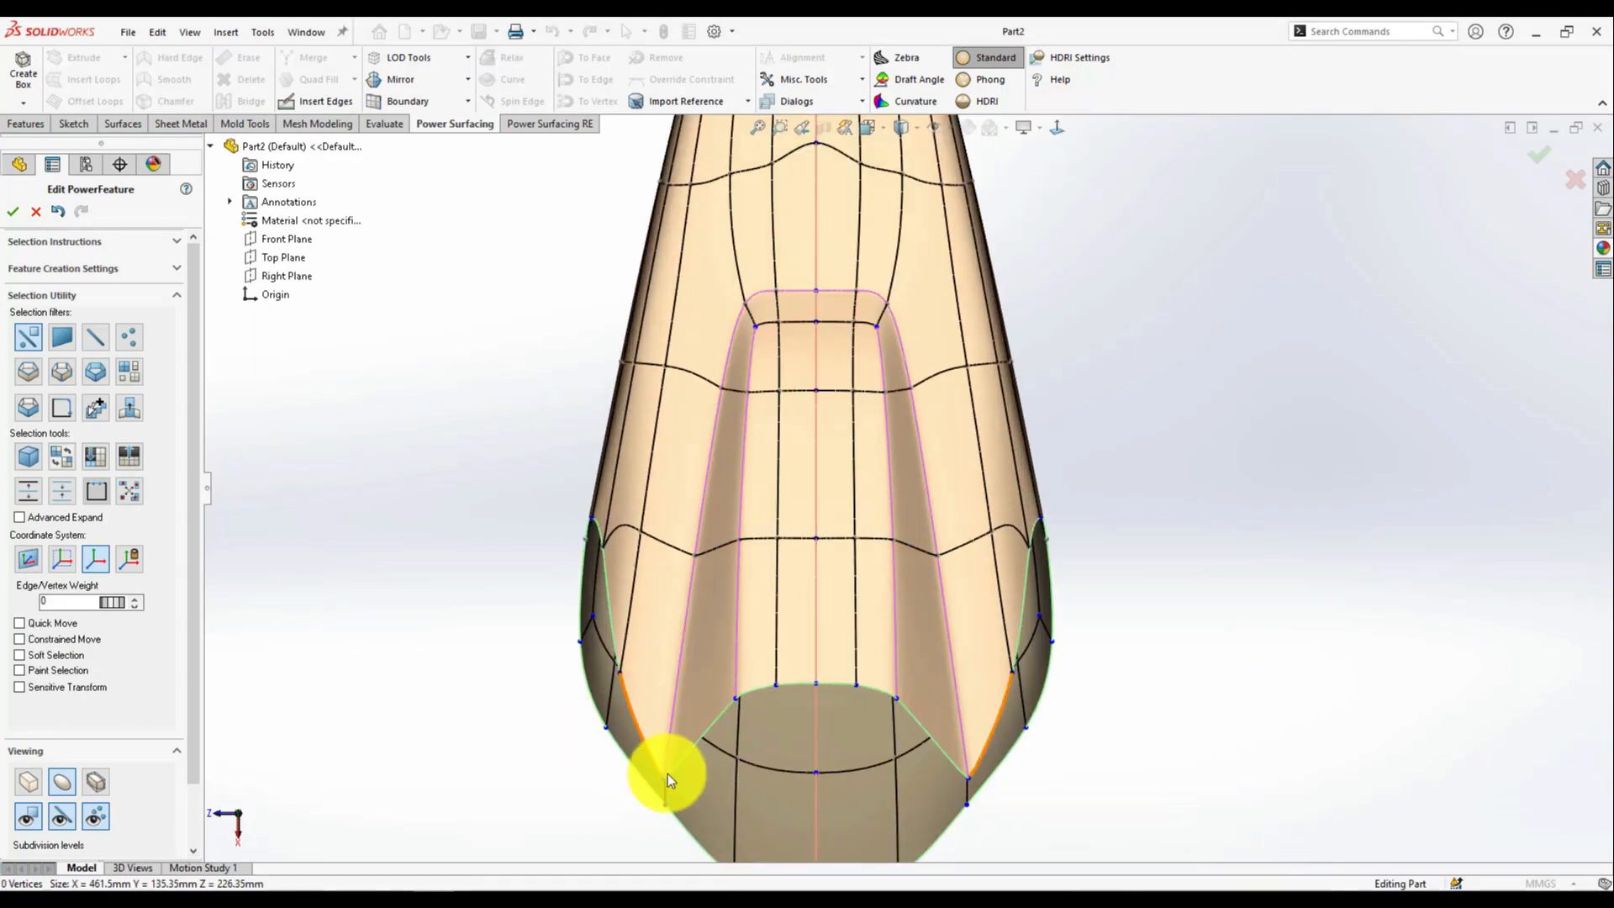
- Switch to face selection and try selecting the face strips inside the lower rear of the body
{"action": "scroll", "coordinate": [613, 731], "scroll_direction": "up", "scroll_amount": 2}
{"action": "left_click", "coordinate": [694, 662]}
{"action": "middle_click_drag", "start_coordinate": [694, 662], "coordinate": [760, 688]}
{"action": "scroll", "coordinate": [732, 722], "scroll_direction": "down", "scroll_amount": 2}
{"action": "right_click", "coordinate": [783, 659]}
{"action": "left_click", "coordinate": [747, 607]}
{"action": "mouse_move", "coordinate": [845, 589]}
{"action": "left_mouse_down"}
{"action": "mouse_move", "coordinate": [768, 653]}
{"action": "mouse_move", "coordinate": [715, 737]}
{"action": "left_mouse_up"}
{"action": "middle_click_drag", "start_coordinate": [714, 734], "coordinate": [618, 720]}
{"action": "scroll", "coordinate": [628, 598], "scroll_direction": "down", "scroll_amount": 1}
{"action": "left_click", "coordinate": [739, 519], "text": "ctrl"}
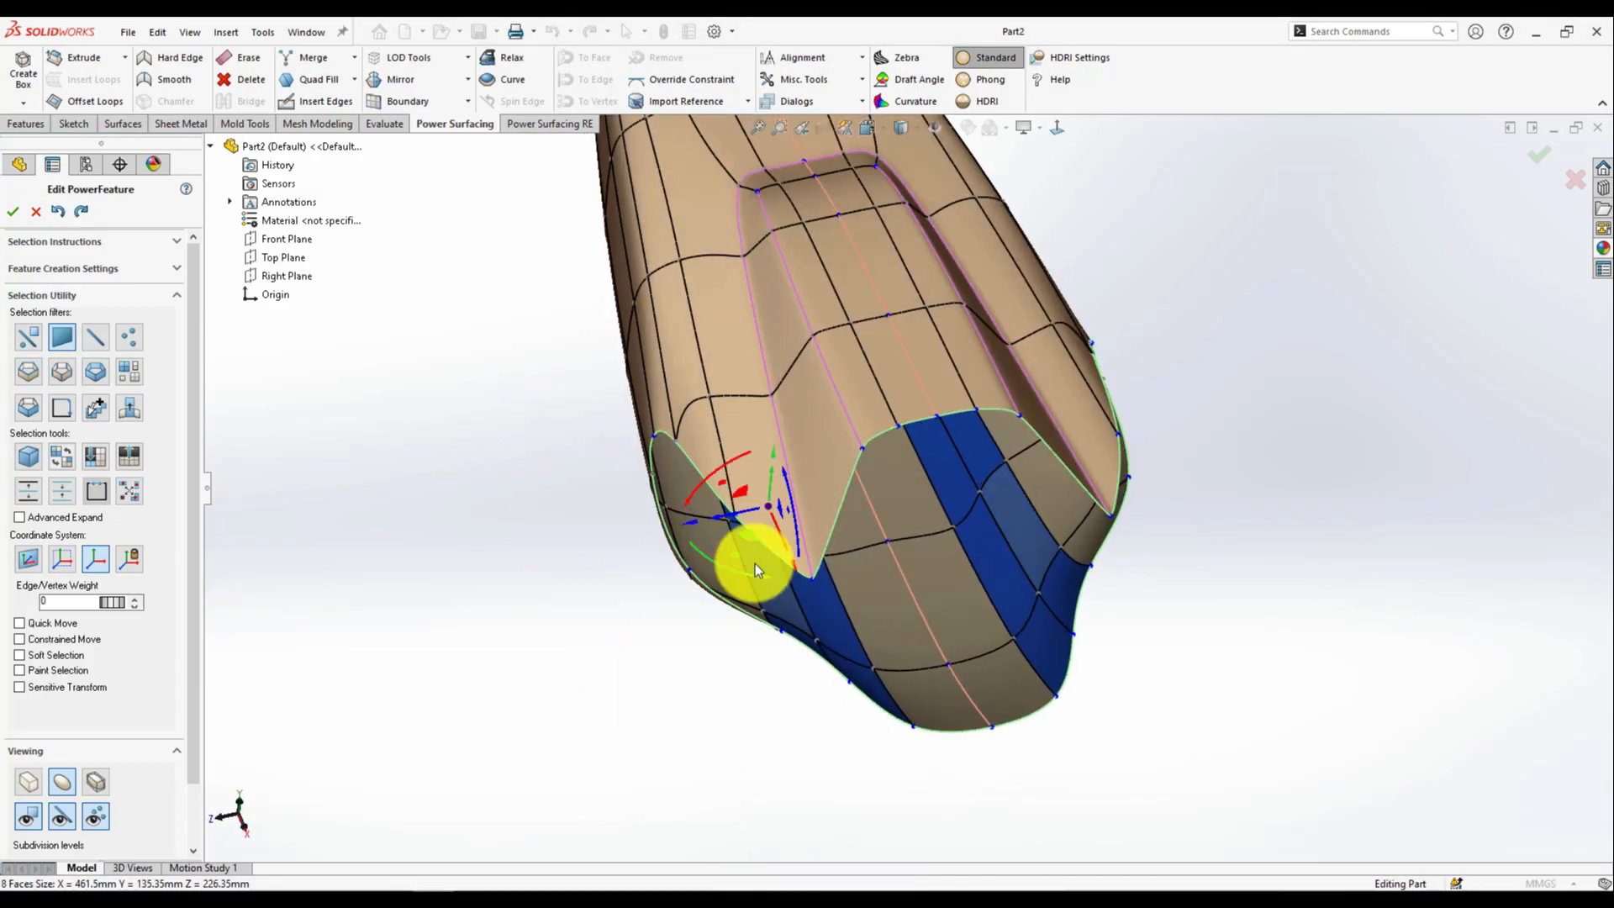
{"action": "middle_click_drag", "start_coordinate": [785, 656], "coordinate": [1041, 299]}
{"action": "left_click", "coordinate": [81, 212]}
- Select the boundary edges around the rear and side openings, return to box display and extrude them inward as a rim
{"action": "middle_click_drag", "start_coordinate": [739, 378], "coordinate": [1058, 528]}
{"action": "left_click", "coordinate": [925, 434]}
{"action": "right_click", "coordinate": [1058, 528]}
{"action": "left_click", "coordinate": [1117, 485]}
{"action": "left_click", "coordinate": [1069, 400]}
{"action": "scroll", "coordinate": [1085, 405], "scroll_direction": "down", "scroll_amount": 3}
{"action": "left_click", "coordinate": [28, 781]}
{"action": "left_click", "coordinate": [646, 552]}
{"action": "left_click_drag", "start_coordinate": [645, 553], "coordinate": [693, 590], "text": "alt"}
- Adjust the inner edges of the new rim at the raised section's rear and refine the profile from the side
{"action": "middle_click_drag", "start_coordinate": [882, 580], "coordinate": [711, 547]}
{"action": "middle_click_drag", "start_coordinate": [605, 572], "coordinate": [643, 565]}
{"action": "left_click_drag", "start_coordinate": [590, 577], "coordinate": [549, 592]}
{"action": "key", "text": "ctrl+z"}
{"action": "middle_click_drag", "start_coordinate": [550, 591], "coordinate": [679, 565]}
{"action": "left_click_drag", "start_coordinate": [671, 557], "coordinate": [677, 578]}
{"action": "middle_click_drag", "start_coordinate": [678, 577], "coordinate": [738, 586]}
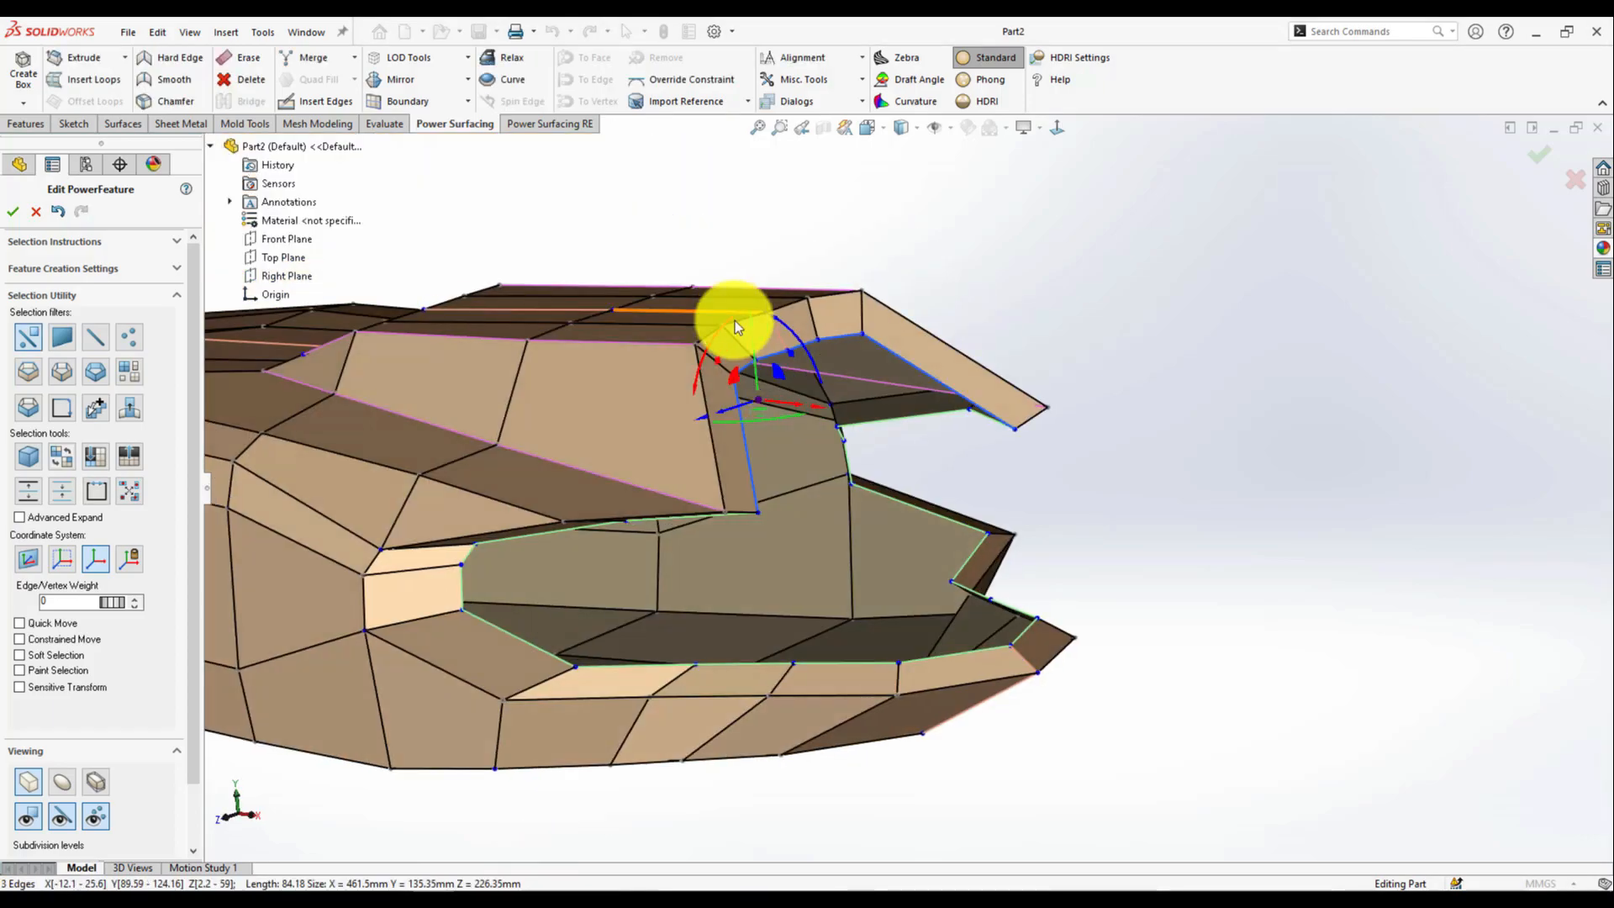
{"action": "middle_click_drag", "start_coordinate": [734, 327], "coordinate": [871, 331]}
{"action": "key", "text": "Escape"}
{"action": "key", "text": "ctrl+4"}
{"action": "scroll", "coordinate": [875, 327], "scroll_direction": "down", "scroll_amount": 3}
{"action": "left_click", "coordinate": [887, 433]}
{"action": "middle_click_drag", "start_coordinate": [773, 415], "coordinate": [832, 360]}
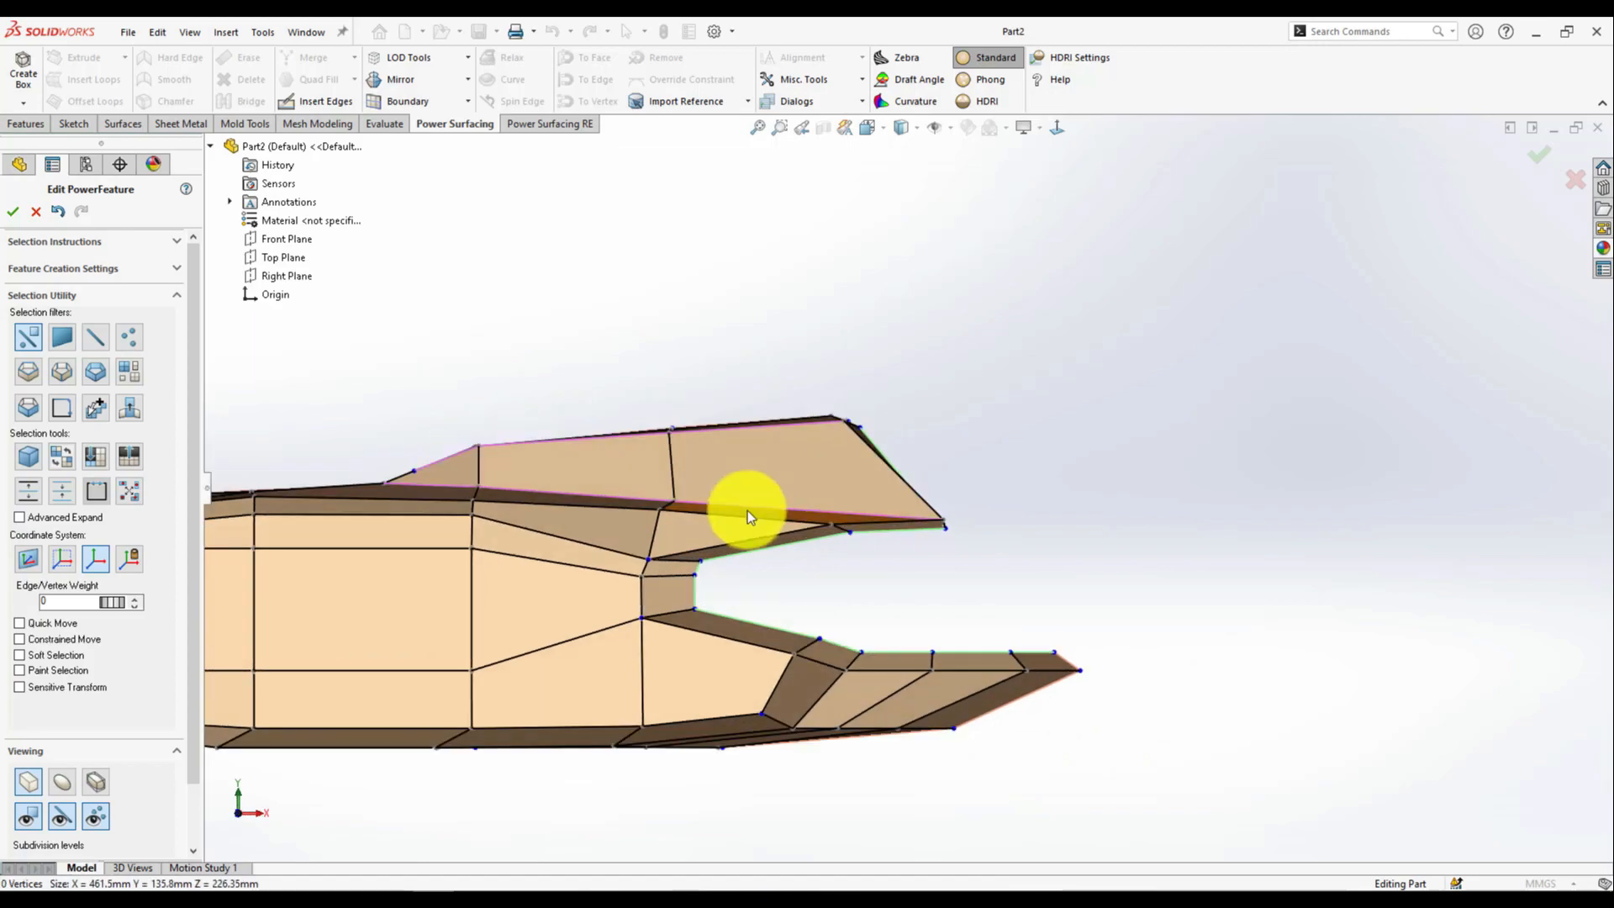
- Set the edge weight of the outer edge loop around the rear opening to 51 and check it in smooth display
{"action": "left_click", "coordinate": [61, 781]}
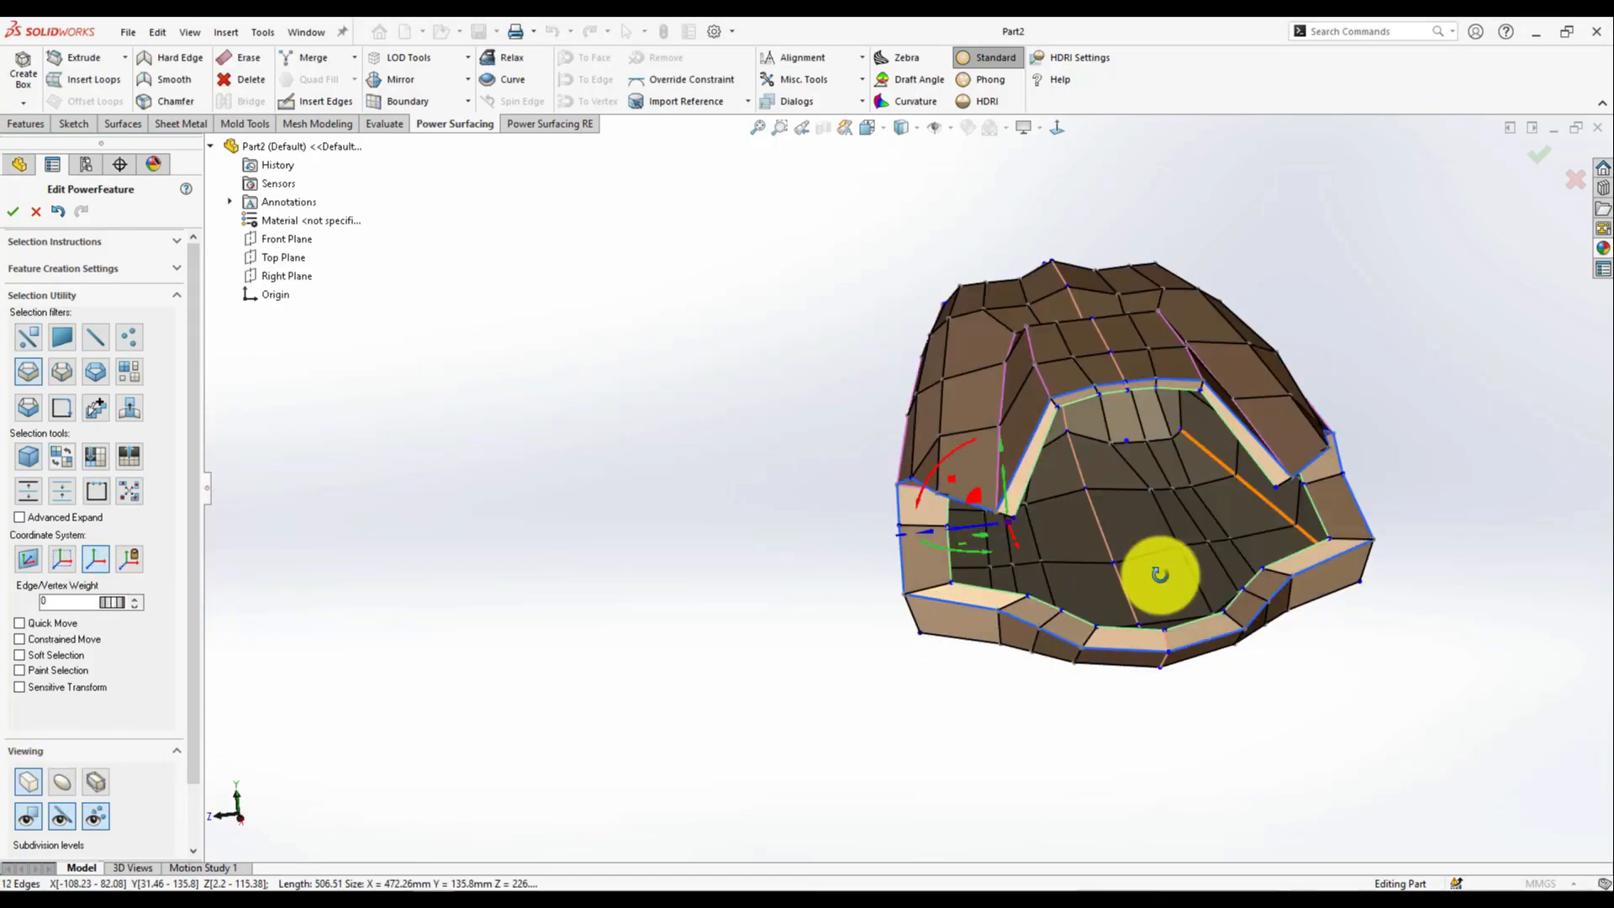
{"action": "middle_click_drag", "start_coordinate": [1159, 574], "coordinate": [361, 529]}
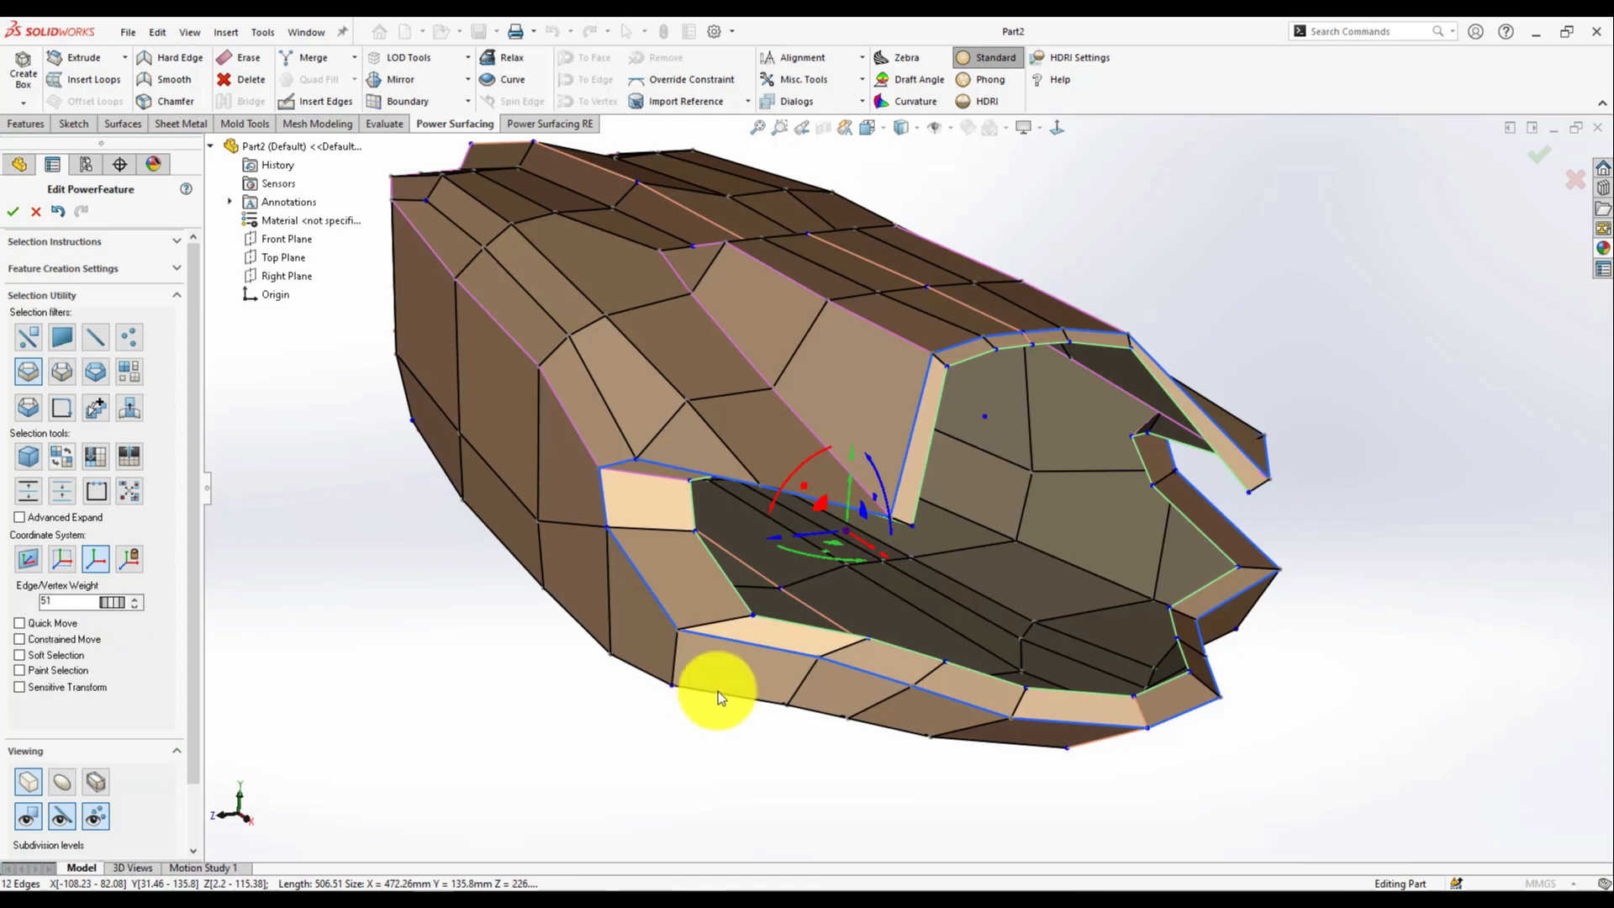
{"action": "key", "text": "Tab"}
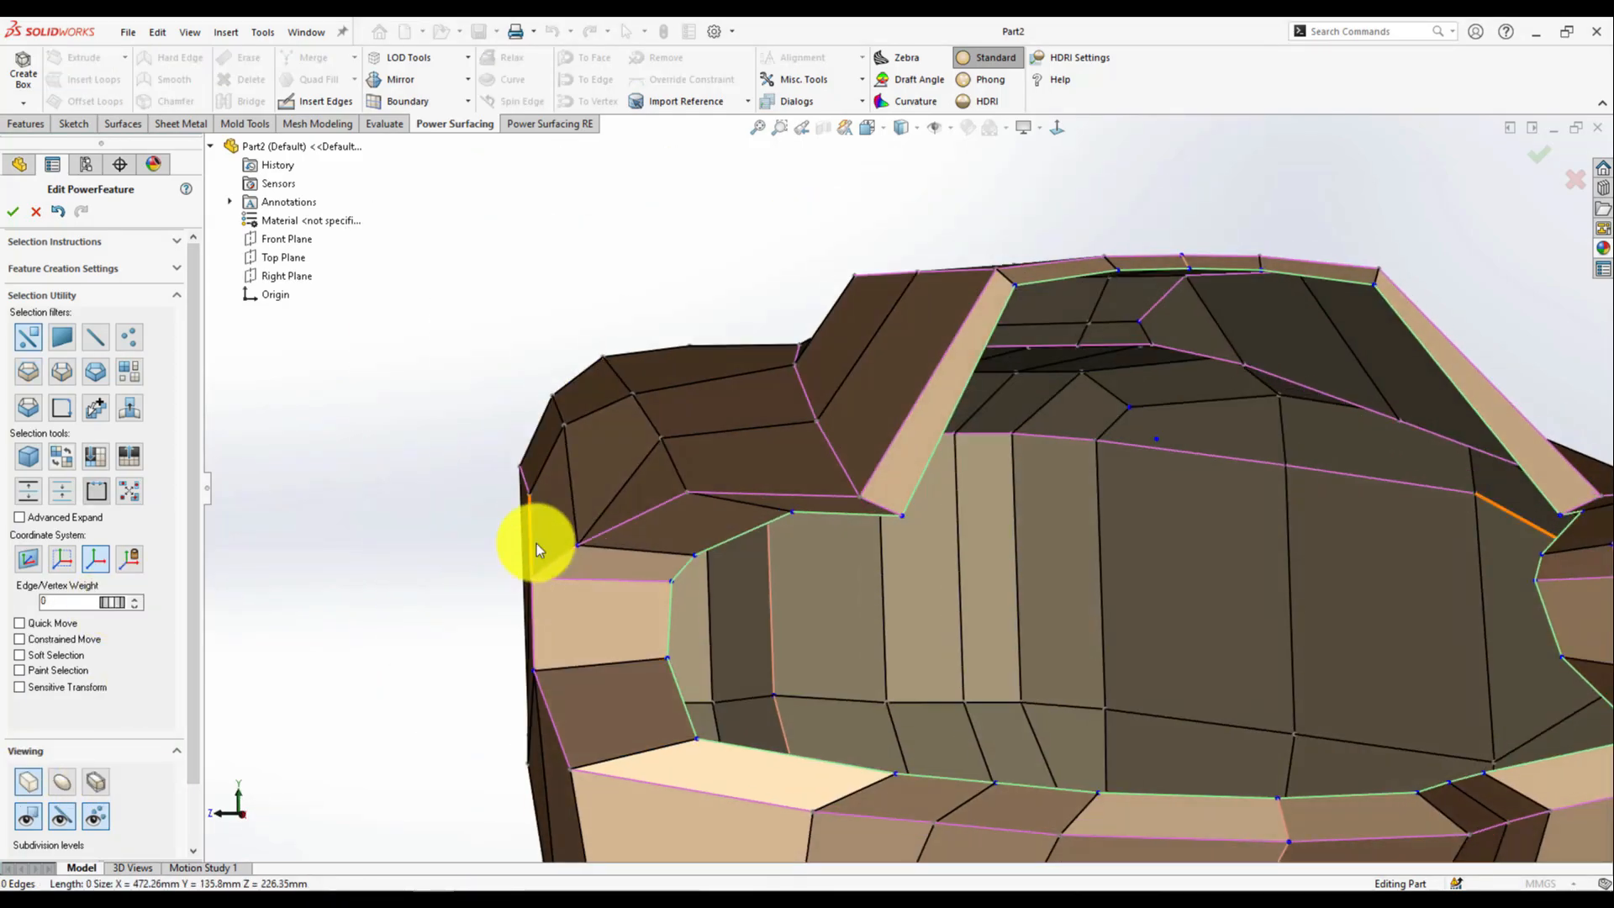
- Insert a support edge loop along the rear rim beside its outer edge and nudge the lower rim's center vertex
{"action": "left_click", "coordinate": [522, 494]}
{"action": "left_click", "coordinate": [504, 494]}
{"action": "left_click", "coordinate": [1056, 129]}
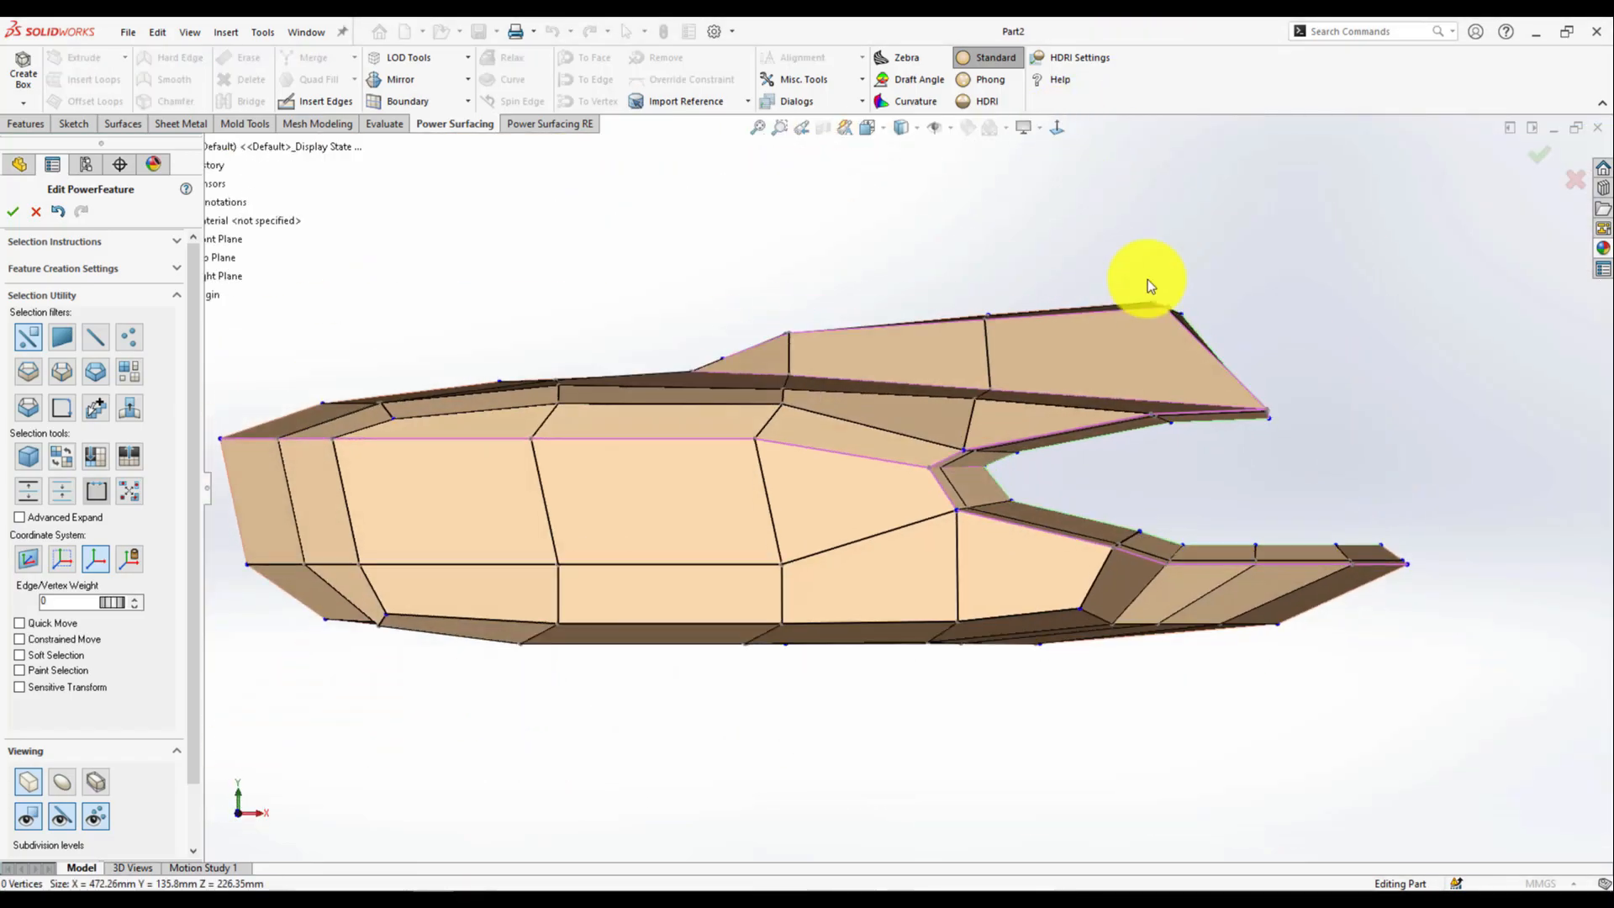
{"action": "left_click", "coordinate": [1140, 512]}
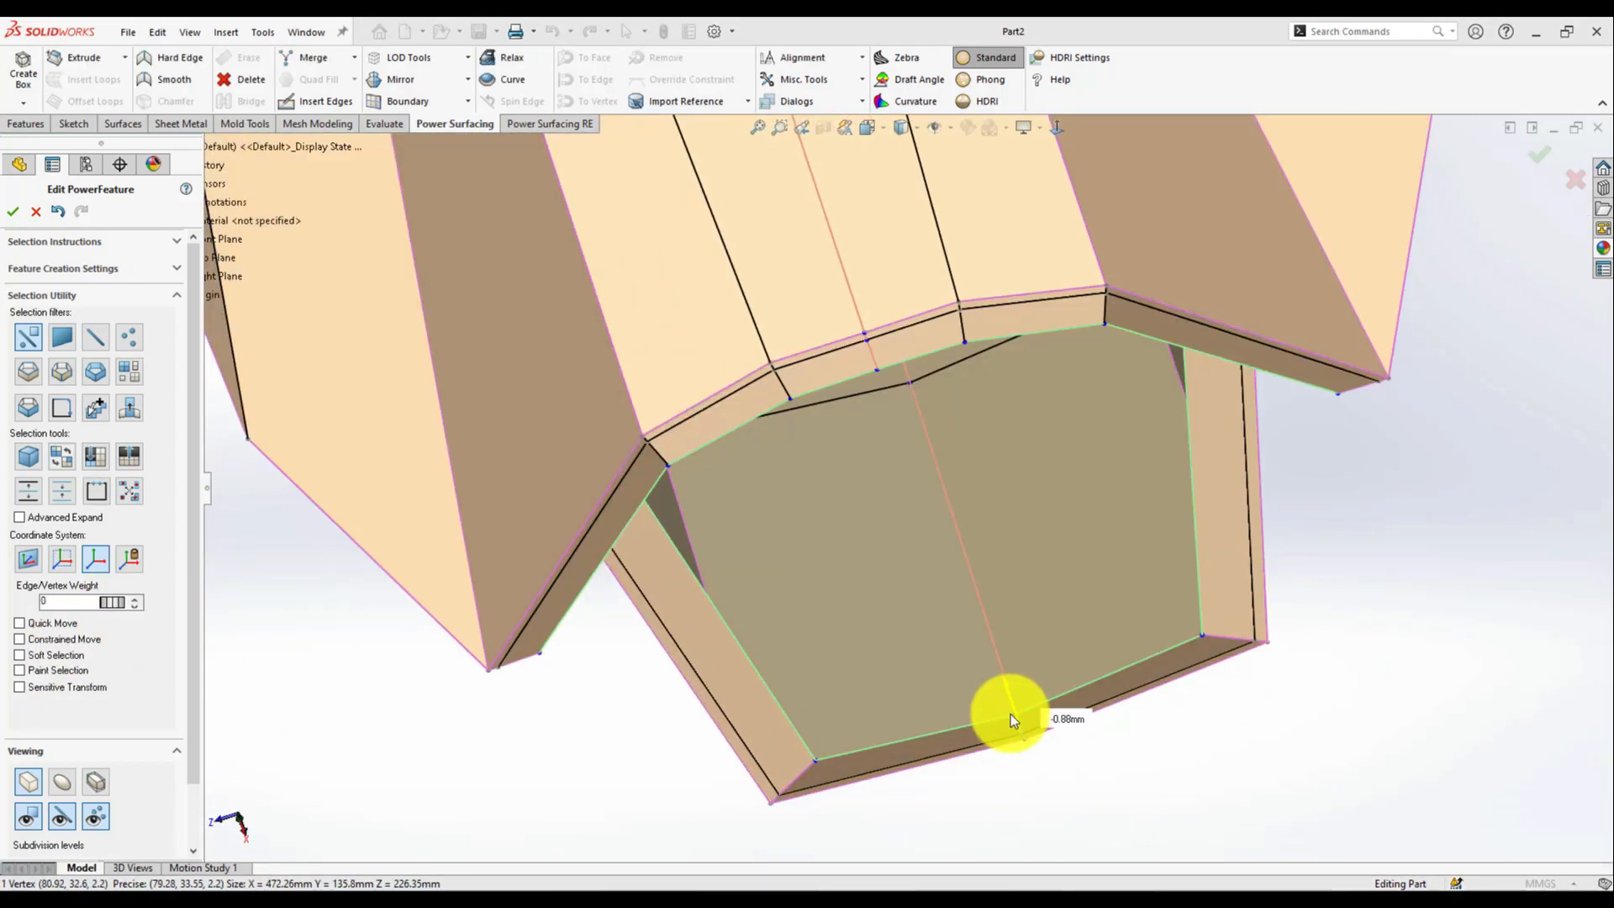
{"action": "scroll", "coordinate": [1010, 720], "scroll_direction": "up", "scroll_amount": 3}
{"action": "middle_click_drag", "start_coordinate": [1010, 720], "coordinate": [610, 656]}
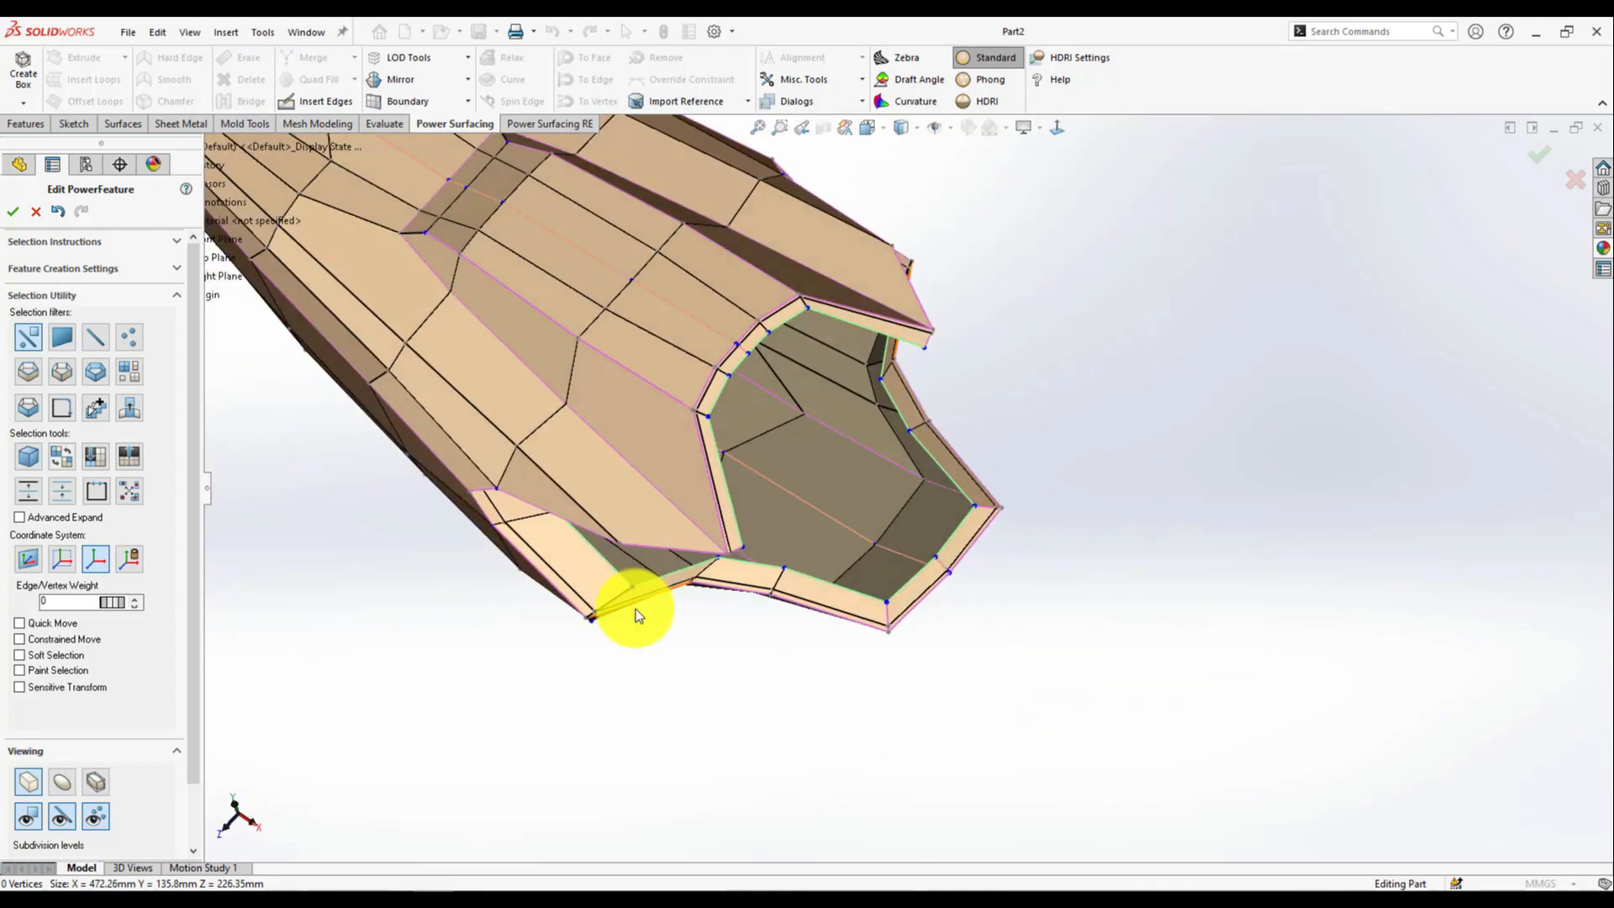
- Turn on Constrained Move and adjust the rim vertices around the side opening and the lower rear center
{"action": "left_click", "coordinate": [618, 581]}
{"action": "scroll", "coordinate": [680, 580], "scroll_direction": "down", "scroll_amount": 2}
{"action": "left_click", "coordinate": [723, 540]}
{"action": "middle_click_drag", "start_coordinate": [942, 605], "coordinate": [970, 612]}
{"action": "scroll", "coordinate": [610, 549], "scroll_direction": "down", "scroll_amount": 2}
{"action": "key", "text": "c"}
{"action": "left_click_drag", "start_coordinate": [571, 650], "coordinate": [551, 637]}
{"action": "left_click", "coordinate": [733, 521]}
{"action": "left_click", "coordinate": [731, 516]}
{"action": "left_click_drag", "start_coordinate": [729, 550], "coordinate": [743, 530]}
{"action": "left_click", "coordinate": [908, 526]}
{"action": "left_click", "coordinate": [1175, 565]}
{"action": "left_click", "coordinate": [1262, 435]}
{"action": "scroll", "coordinate": [891, 475], "scroll_direction": "up", "scroll_amount": 3}
{"action": "middle_click_drag", "start_coordinate": [828, 605], "coordinate": [882, 551]}
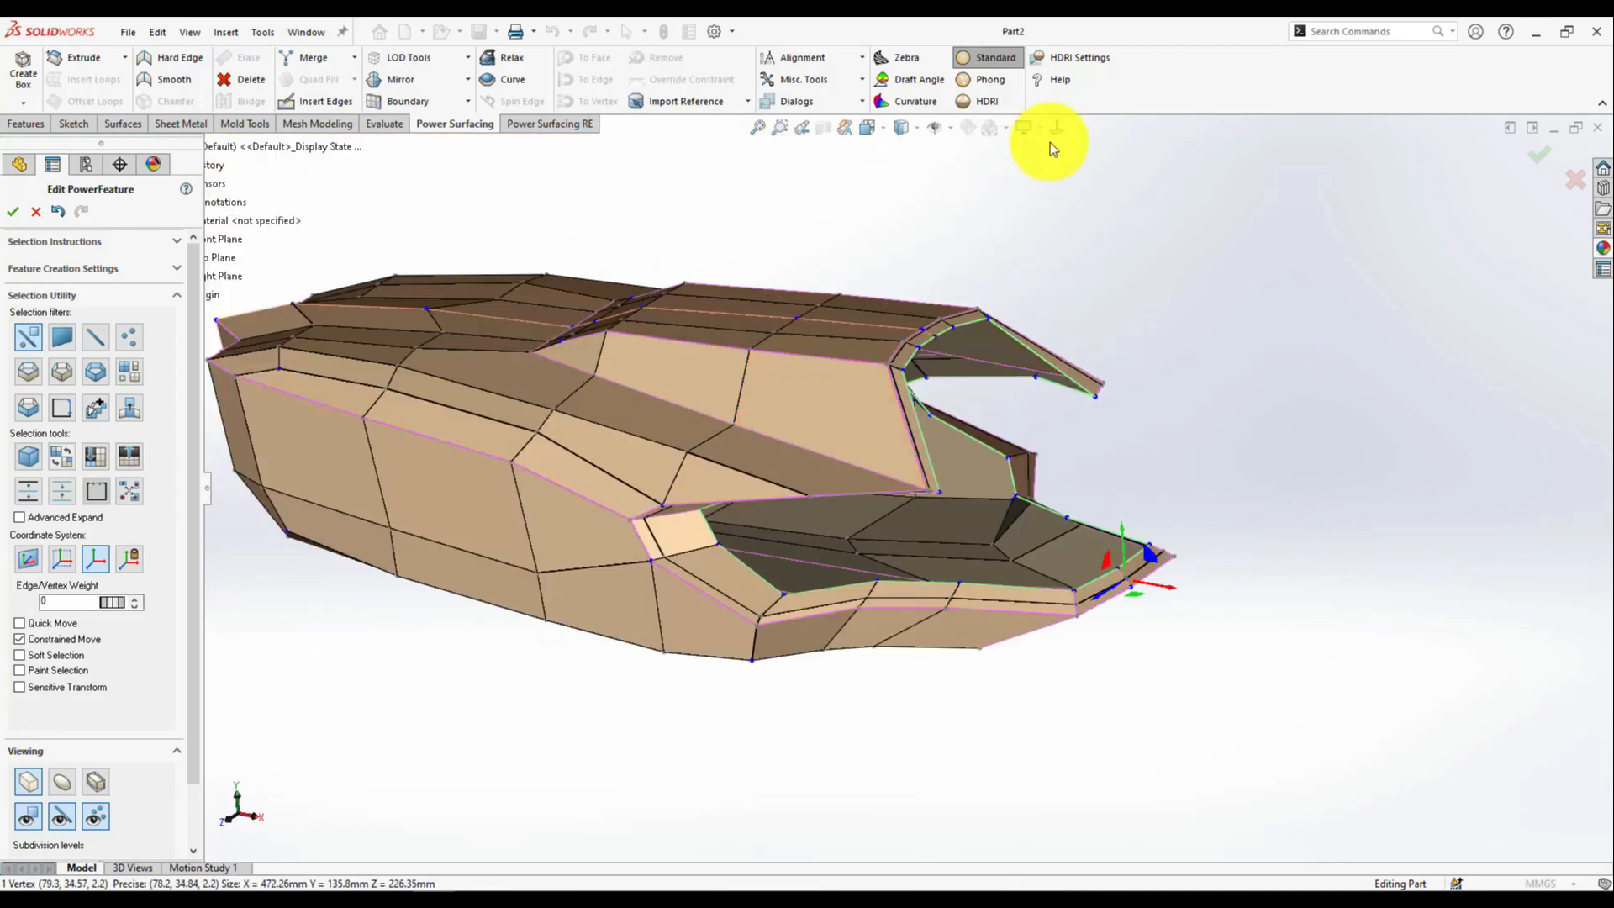
- Raise the vertices along the top of the raised section slightly in side view
{"action": "left_click", "coordinate": [1057, 126]}
{"action": "left_click", "coordinate": [1057, 127]}
{"action": "left_click", "coordinate": [825, 524]}
{"action": "scroll", "coordinate": [849, 434], "scroll_direction": "down", "scroll_amount": 3}
{"action": "left_click_drag", "start_coordinate": [1125, 480], "coordinate": [912, 424]}
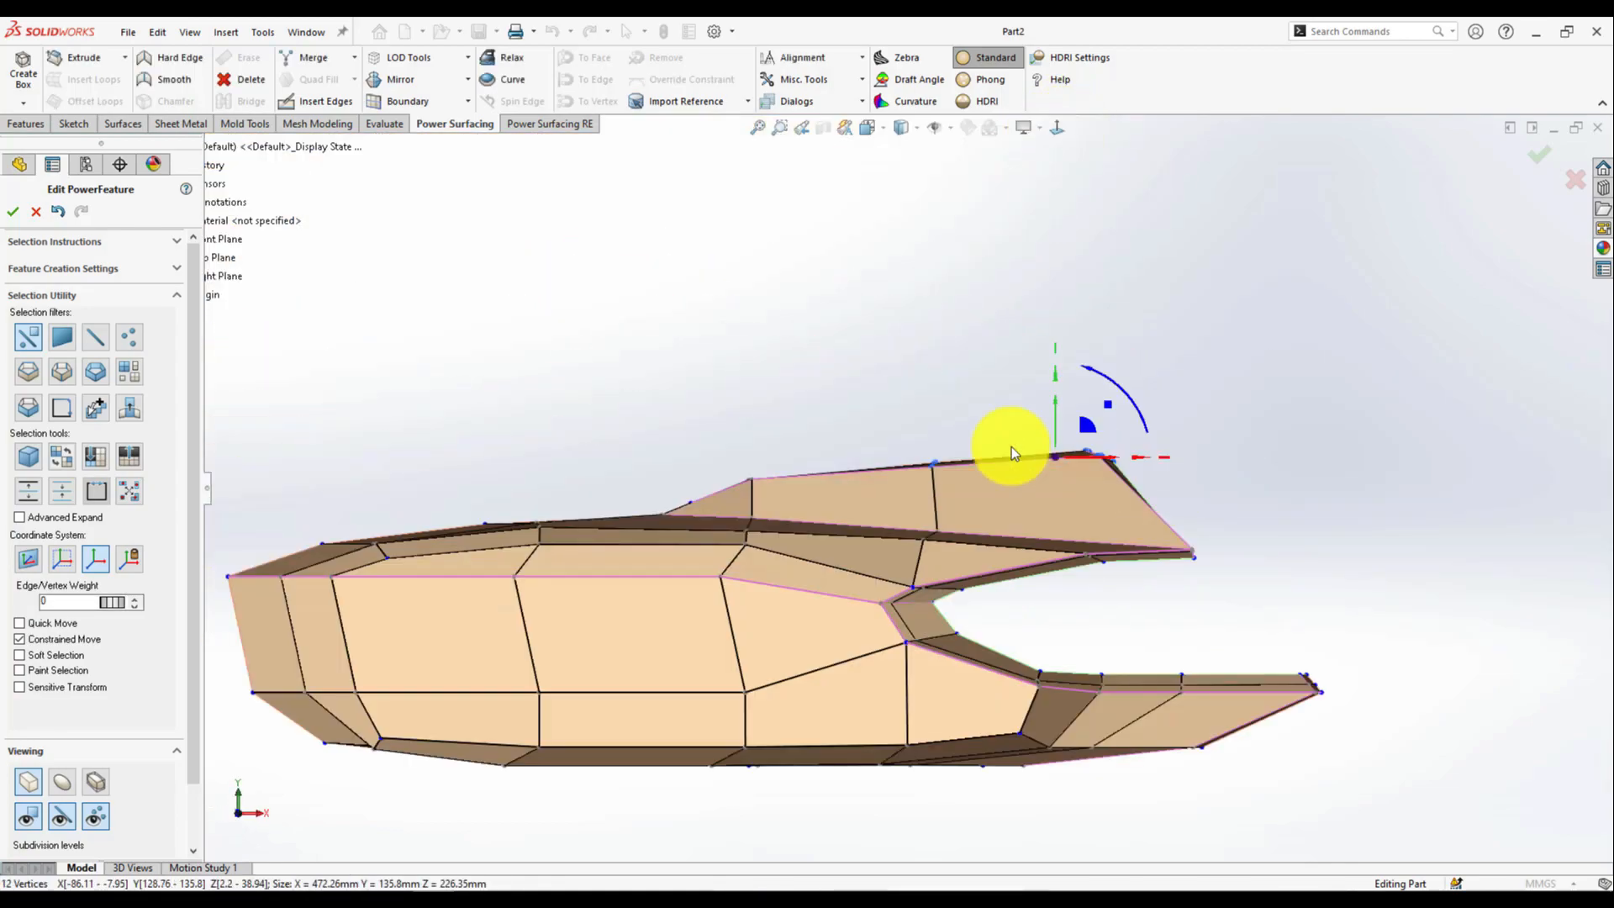
{"action": "left_click", "coordinate": [55, 639]}
{"action": "left_click_drag", "start_coordinate": [1056, 419], "coordinate": [1056, 399]}
{"action": "left_click_drag", "start_coordinate": [778, 496], "coordinate": [727, 458]}
{"action": "left_click_drag", "start_coordinate": [751, 436], "coordinate": [752, 425]}
- Move the top edge ahead of the raised section by about 22 mm and check the body in smooth display
{"action": "middle_click_drag", "start_coordinate": [1153, 540], "coordinate": [764, 389]}
{"action": "left_click", "coordinate": [784, 437]}
{"action": "left_click_drag", "start_coordinate": [754, 395], "coordinate": [743, 385]}
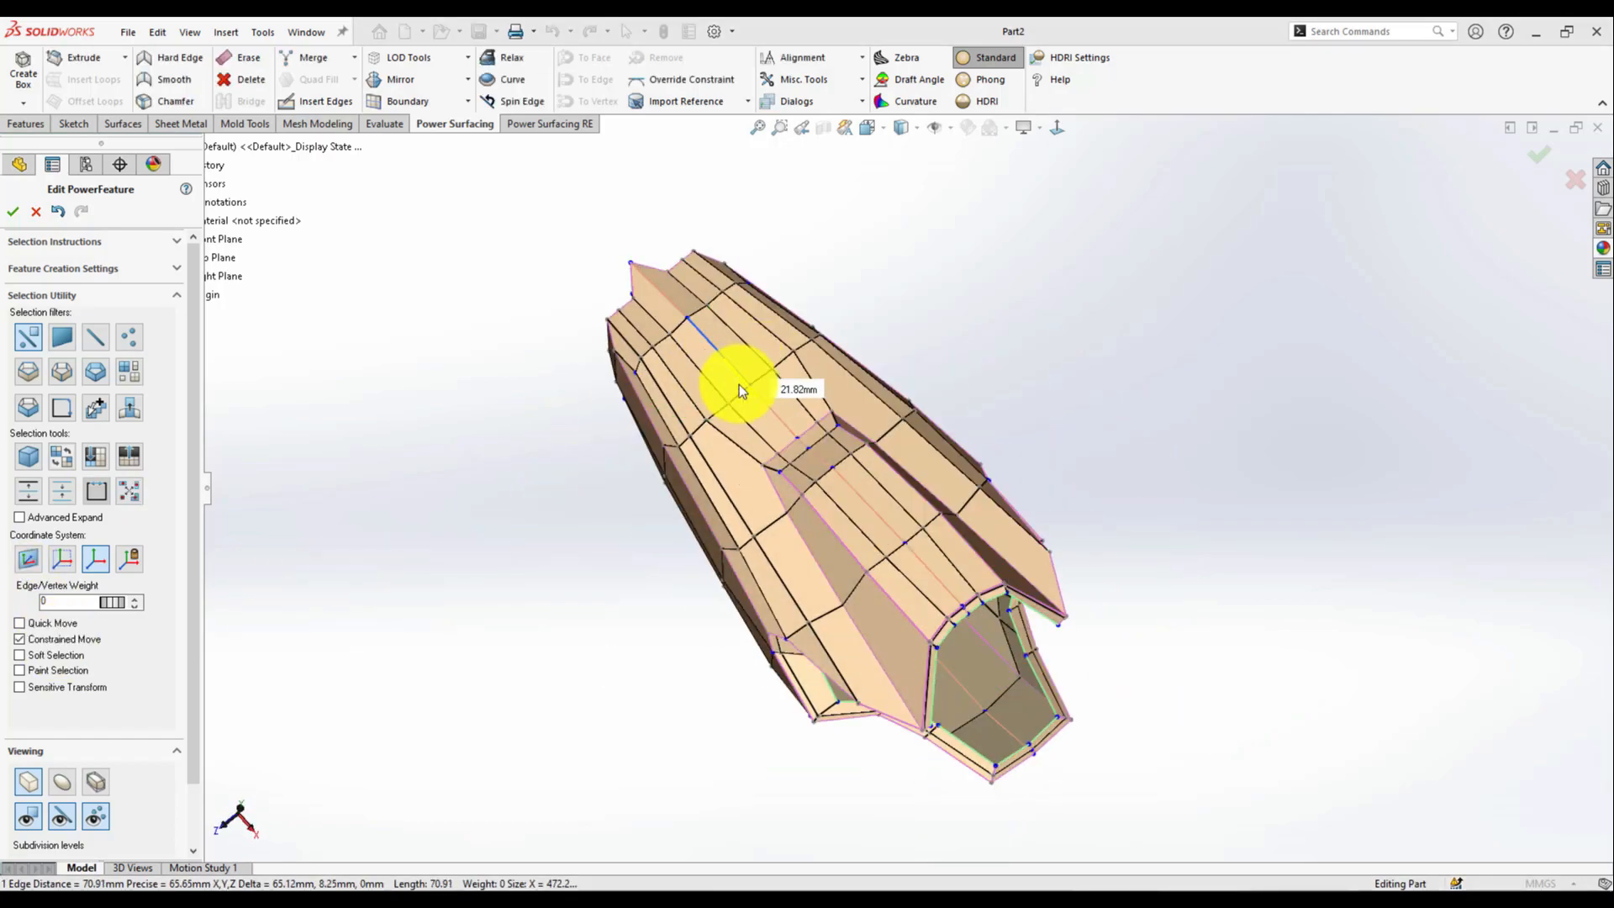
{"action": "middle_click_drag", "start_coordinate": [1065, 615], "coordinate": [1012, 342]}
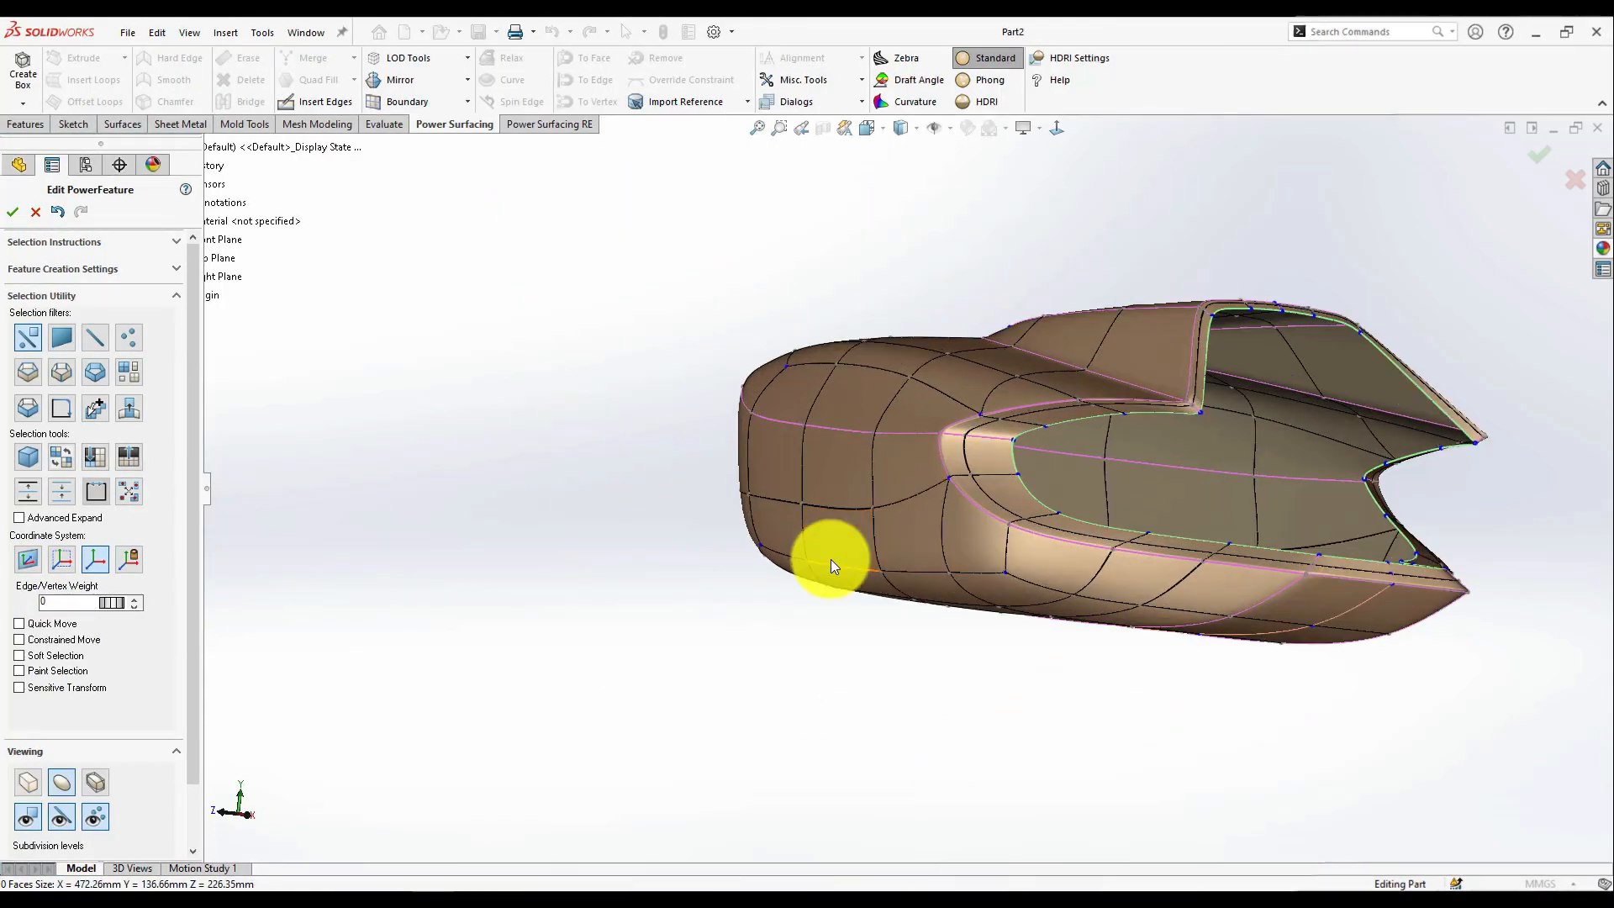
{"action": "middle_click_drag", "start_coordinate": [831, 558], "coordinate": [1120, 545]}
- Return to box display and move the vertex at the rear tip of the raised section's side edge slightly forward
{"action": "left_click", "coordinate": [1056, 128]}
{"action": "scroll", "coordinate": [994, 403], "scroll_direction": "down", "scroll_amount": 6}
{"action": "key", "text": "Tab"}
{"action": "right_click", "coordinate": [825, 504]}
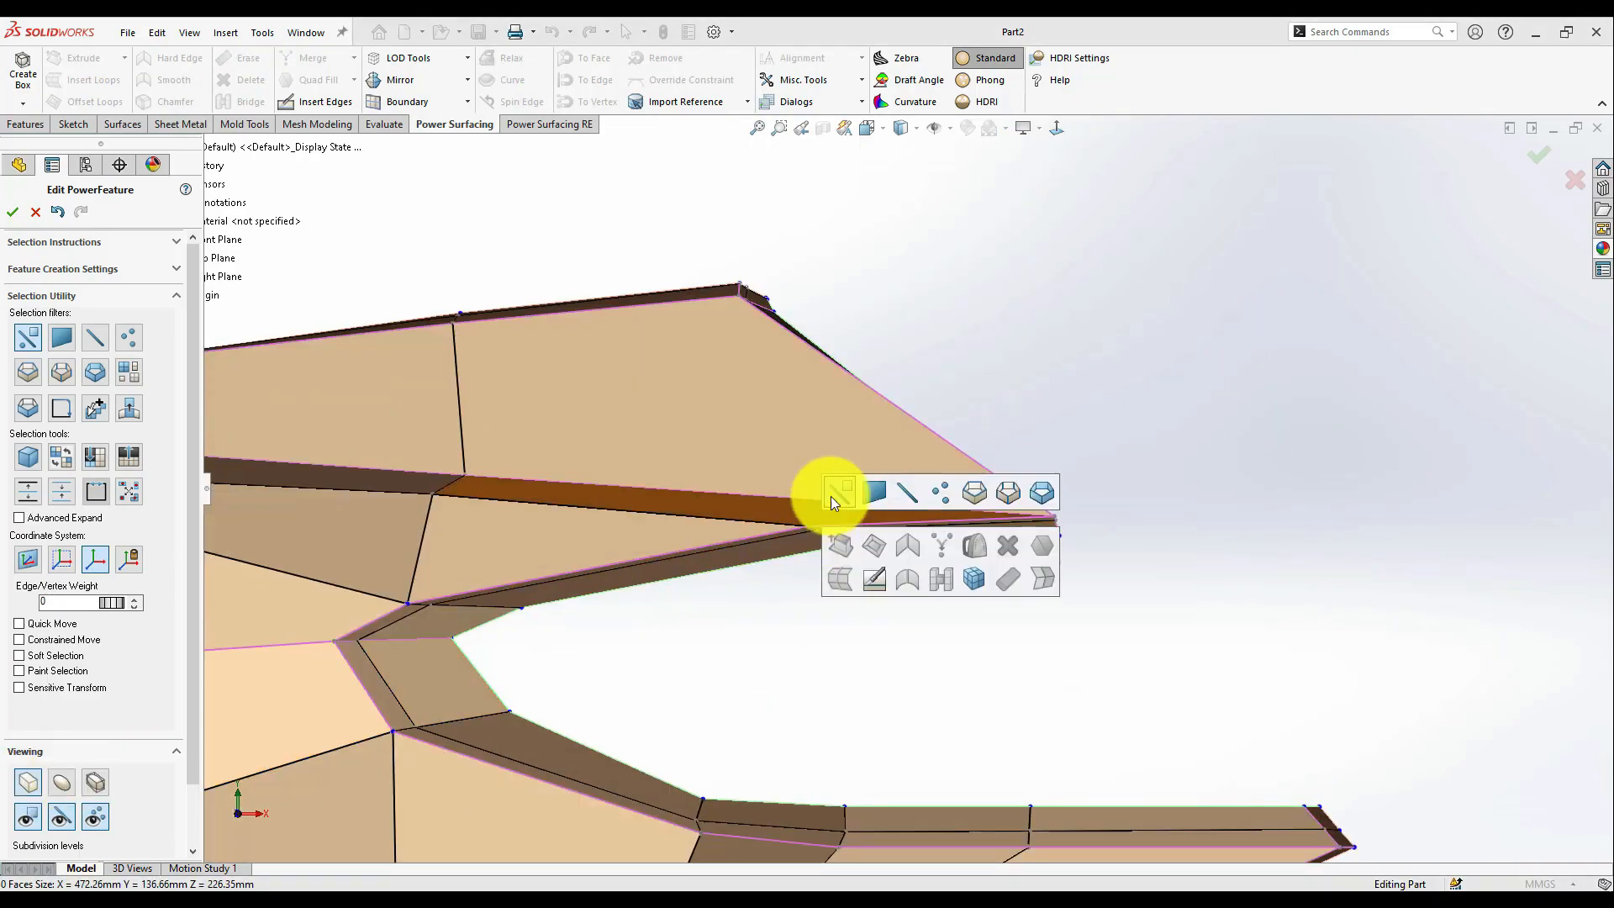
{"action": "left_click", "coordinate": [827, 518]}
{"action": "scroll", "coordinate": [1058, 514], "scroll_direction": "down", "scroll_amount": 4}
{"action": "left_click", "coordinate": [1053, 519]}
{"action": "scroll", "coordinate": [1032, 511], "scroll_direction": "up", "scroll_amount": 3}
{"action": "left_click_drag", "start_coordinate": [1032, 511], "coordinate": [1022, 510]}
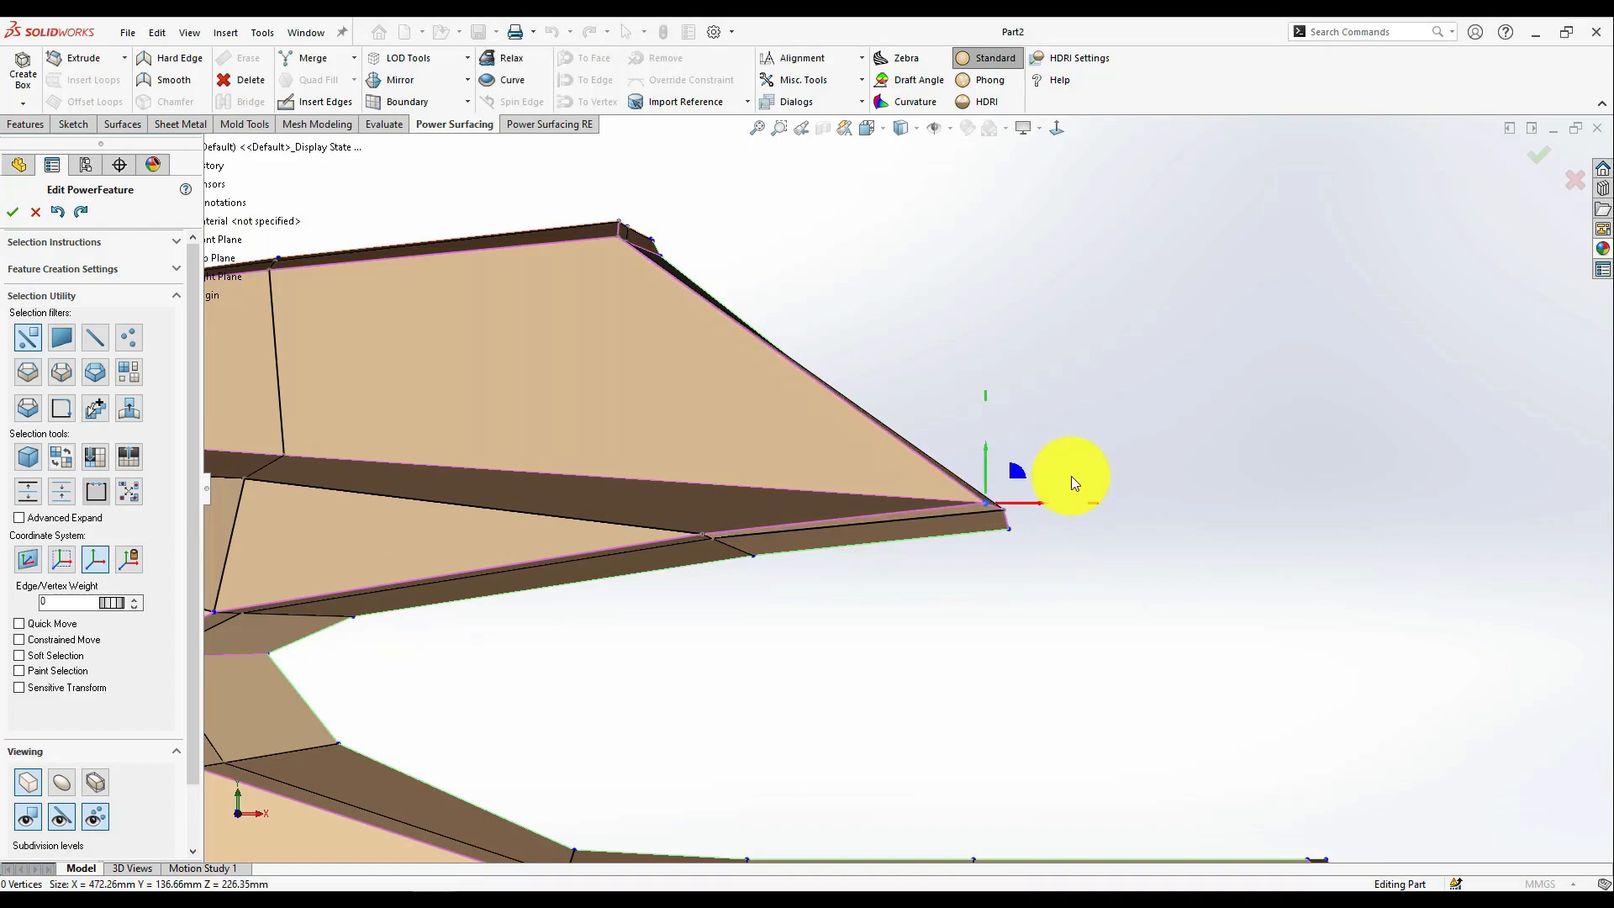
{"action": "left_click", "coordinate": [1038, 471]}
- Create a new box as the starting shape for a side part
{"action": "scroll", "coordinate": [922, 500], "scroll_direction": "up", "scroll_amount": 8}
{"action": "left_click", "coordinate": [1056, 128]}
{"action": "scroll", "coordinate": [622, 384], "scroll_direction": "down", "scroll_amount": 3}
{"action": "scroll", "coordinate": [795, 472], "scroll_direction": "up", "scroll_amount": 4}
{"action": "scroll", "coordinate": [673, 407], "scroll_direction": "down", "scroll_amount": 4}
{"action": "scroll", "coordinate": [904, 479], "scroll_direction": "up", "scroll_amount": 2}
{"action": "middle_click_drag", "start_coordinate": [1419, 669], "coordinate": [966, 454]}
{"action": "left_click", "coordinate": [23, 74]}
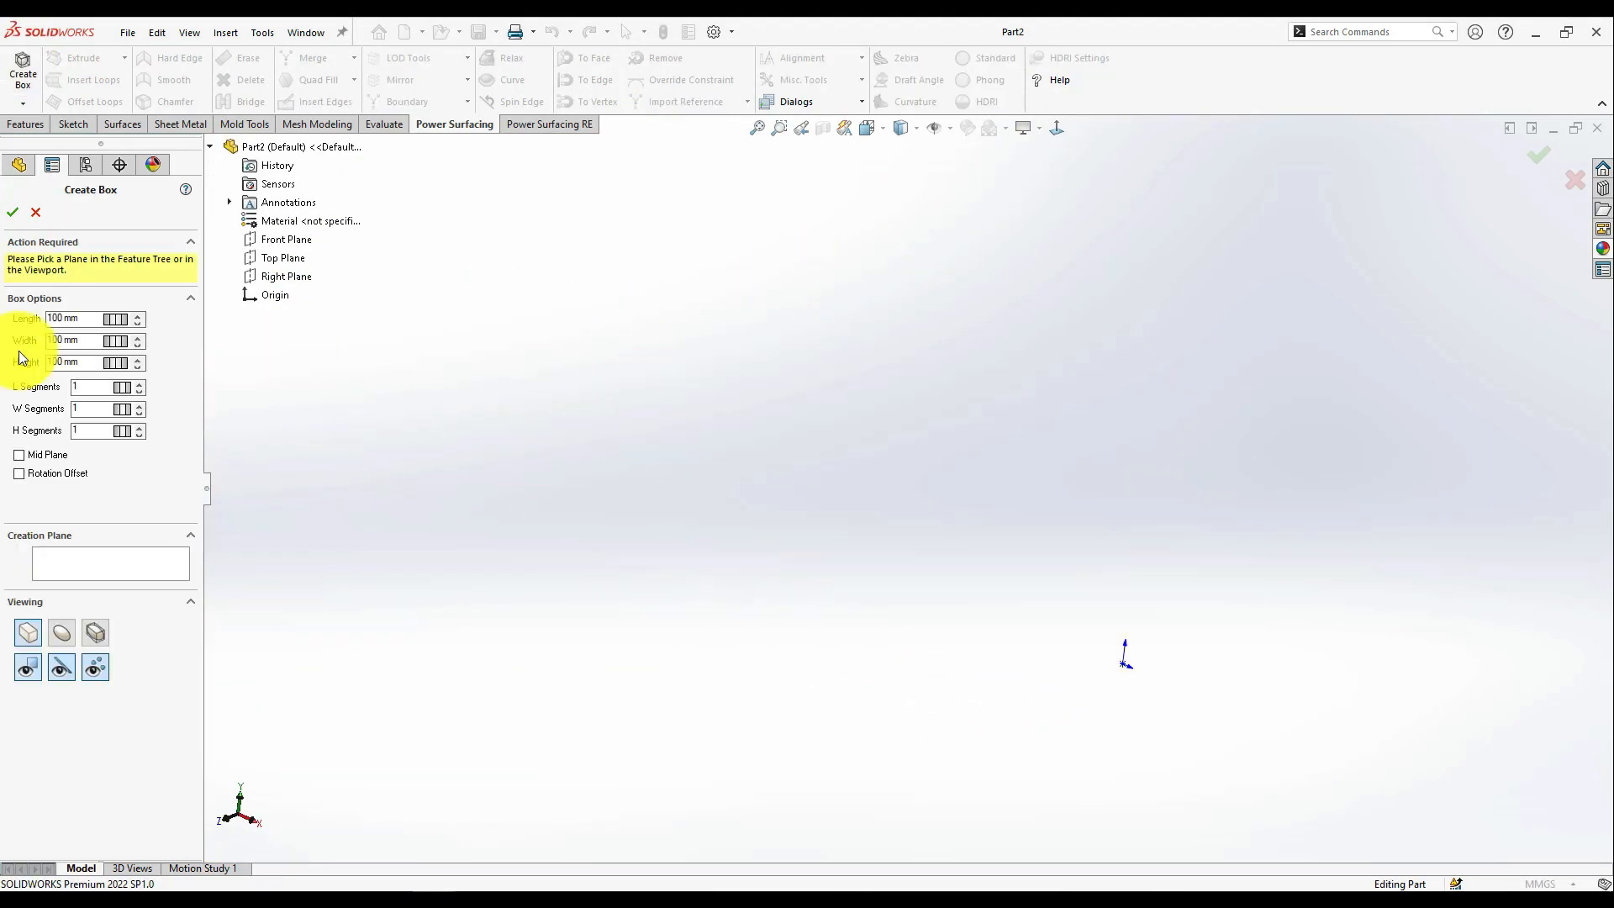
{"action": "left_click", "coordinate": [13, 211]}
- Select the whole new box and position it above and to one side of the body
{"action": "scroll", "coordinate": [1067, 513], "scroll_direction": "up", "scroll_amount": 4}
{"action": "left_click_drag", "start_coordinate": [1046, 518], "coordinate": [1086, 491]}
{"action": "scroll", "coordinate": [1086, 491], "scroll_direction": "down", "scroll_amount": 3}
{"action": "middle_click_drag", "start_coordinate": [1086, 491], "coordinate": [890, 503]}
{"action": "key", "text": "Escape"}
{"action": "left_click", "coordinate": [128, 344]}
{"action": "left_click", "coordinate": [914, 513]}
{"action": "left_click_drag", "start_coordinate": [874, 505], "coordinate": [684, 549]}
{"action": "left_click_drag", "start_coordinate": [1106, 447], "coordinate": [1107, 677]}
{"action": "middle_click_drag", "start_coordinate": [1108, 677], "coordinate": [1076, 437]}
{"action": "key", "text": "Escape"}
- Select the box's bottom face and extrude it twice downward and inward toward the body's lower side
{"action": "key", "text": "ctrl+4"}
{"action": "right_click", "coordinate": [1109, 326]}
{"action": "left_click", "coordinate": [1121, 336]}
{"action": "scroll", "coordinate": [1089, 442], "scroll_direction": "up", "scroll_amount": 3}
{"action": "left_click", "coordinate": [1036, 550]}
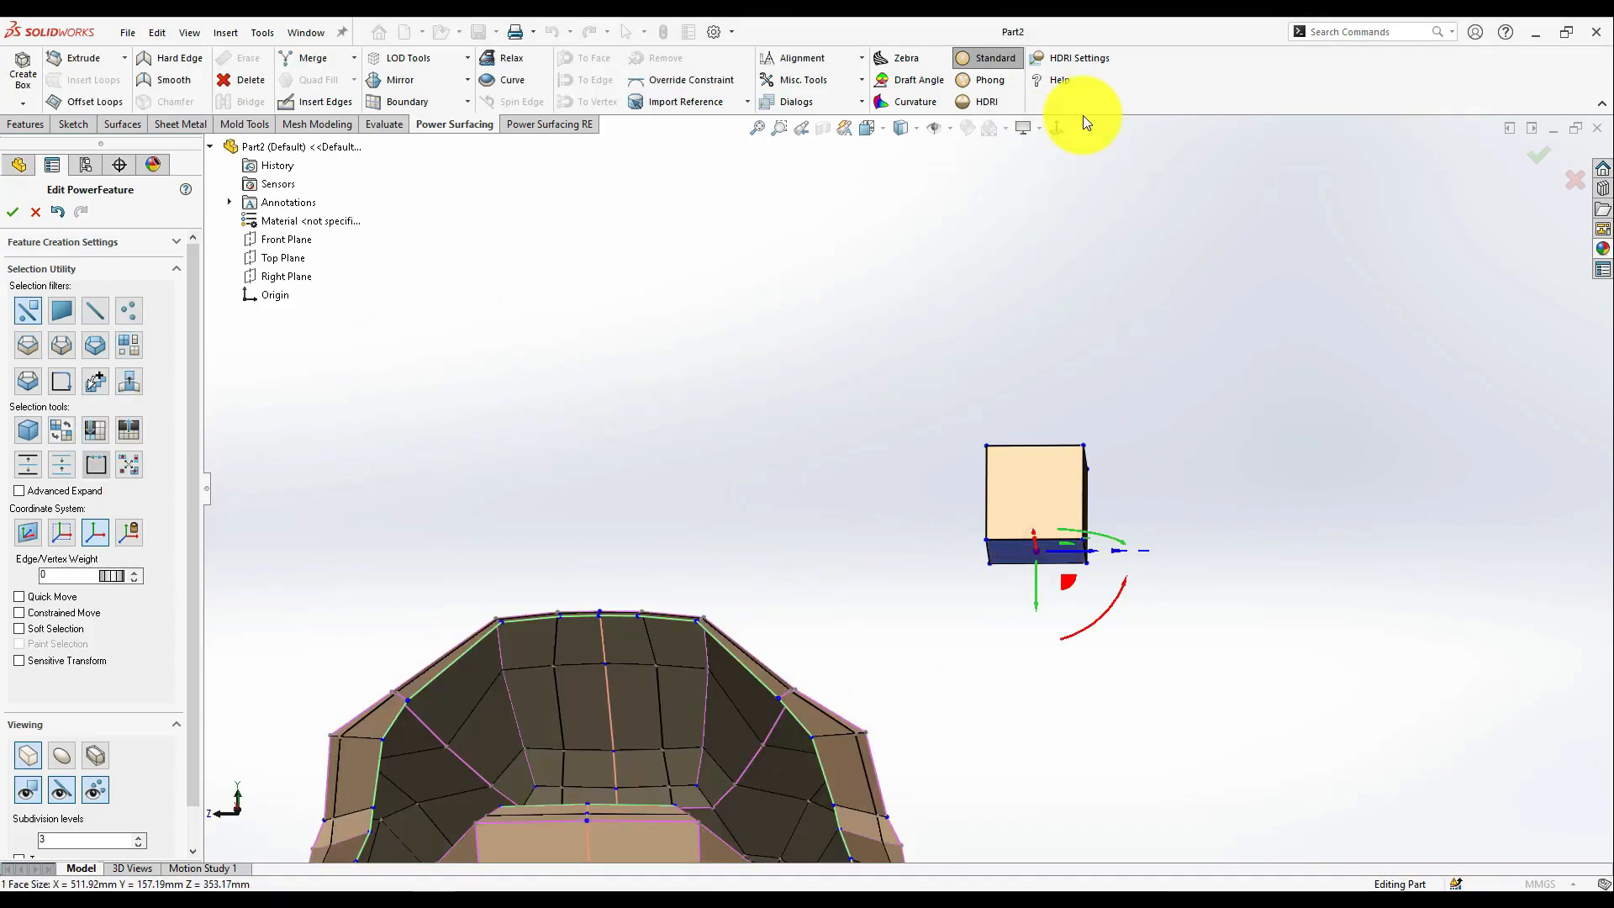
{"action": "key", "text": "ctrl+4"}
{"action": "left_click_drag", "start_coordinate": [938, 490], "coordinate": [919, 550], "text": "alt"}
{"action": "left_click_drag", "start_coordinate": [919, 551], "coordinate": [861, 620], "text": "alt"}
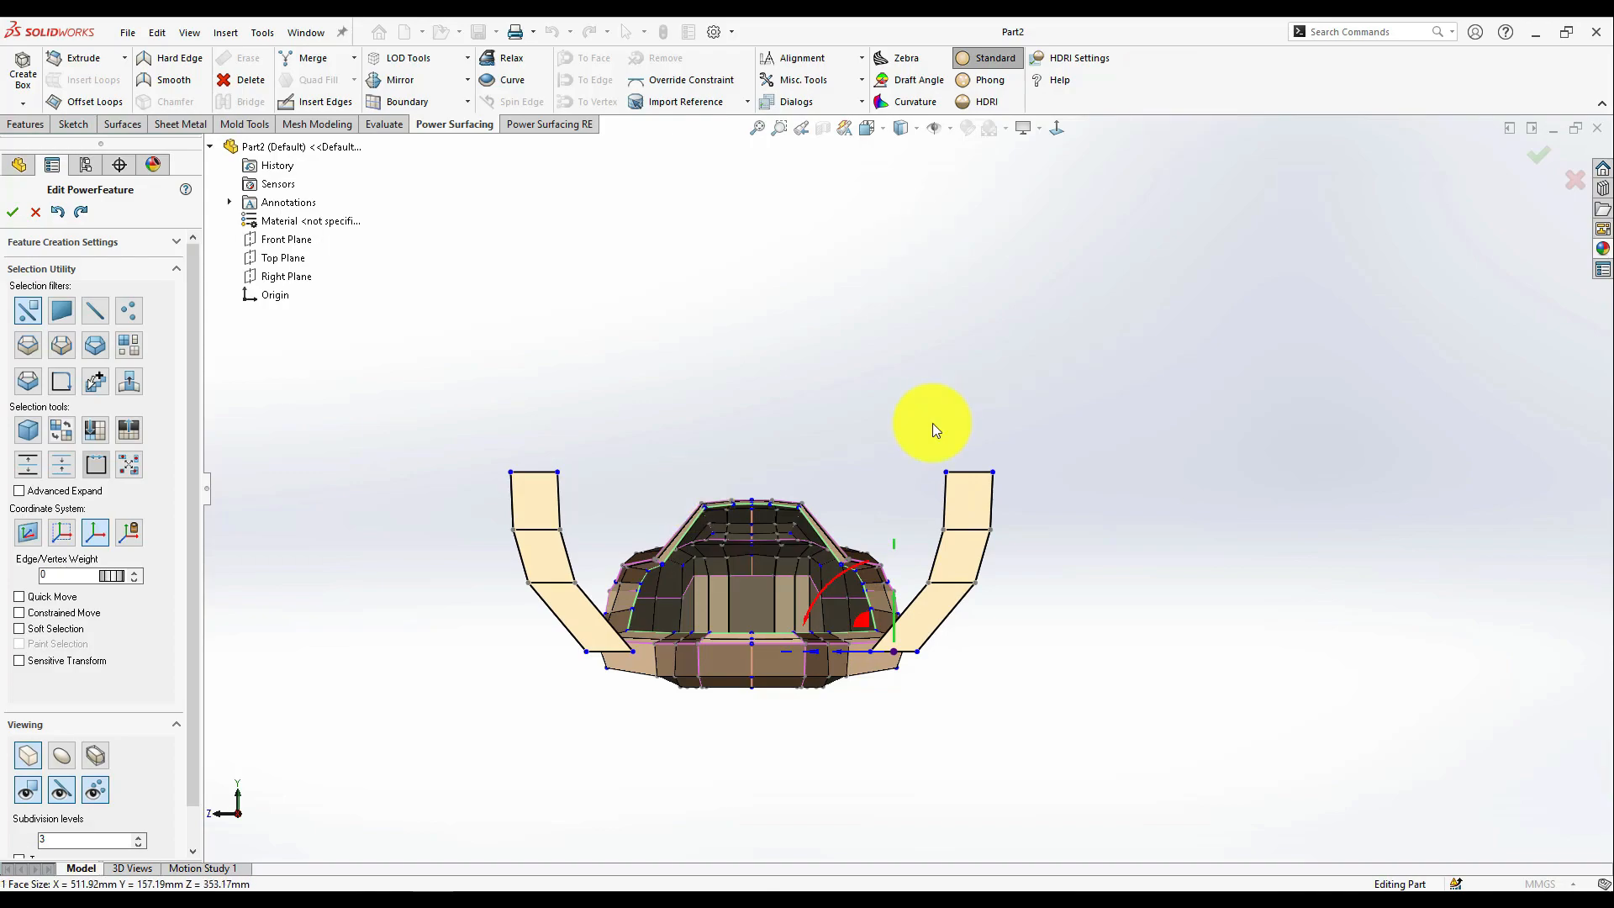
- Extrude the side part's top face twice, upward and curving inward over the body
{"action": "scroll", "coordinate": [967, 467], "scroll_direction": "down", "scroll_amount": 3}
{"action": "middle_click_drag", "start_coordinate": [967, 467], "coordinate": [958, 504]}
{"action": "left_click", "coordinate": [934, 486]}
{"action": "left_click_drag", "start_coordinate": [929, 491], "coordinate": [874, 414], "text": "alt"}
{"action": "left_click_drag", "start_coordinate": [874, 413], "coordinate": [773, 343], "text": "alt"}
{"action": "scroll", "coordinate": [904, 360], "scroll_direction": "up", "scroll_amount": 3}
{"action": "left_click", "coordinate": [904, 359]}
- Select the entire side part and move it inward and down toward the body
{"action": "key", "text": "ctrl+8"}
{"action": "right_click", "coordinate": [909, 388]}
{"action": "left_click", "coordinate": [1052, 417]}
{"action": "left_click", "coordinate": [918, 456]}
{"action": "left_click", "coordinate": [968, 623]}
{"action": "scroll", "coordinate": [992, 496], "scroll_direction": "up", "scroll_amount": 2}
{"action": "double_click", "coordinate": [993, 515]}
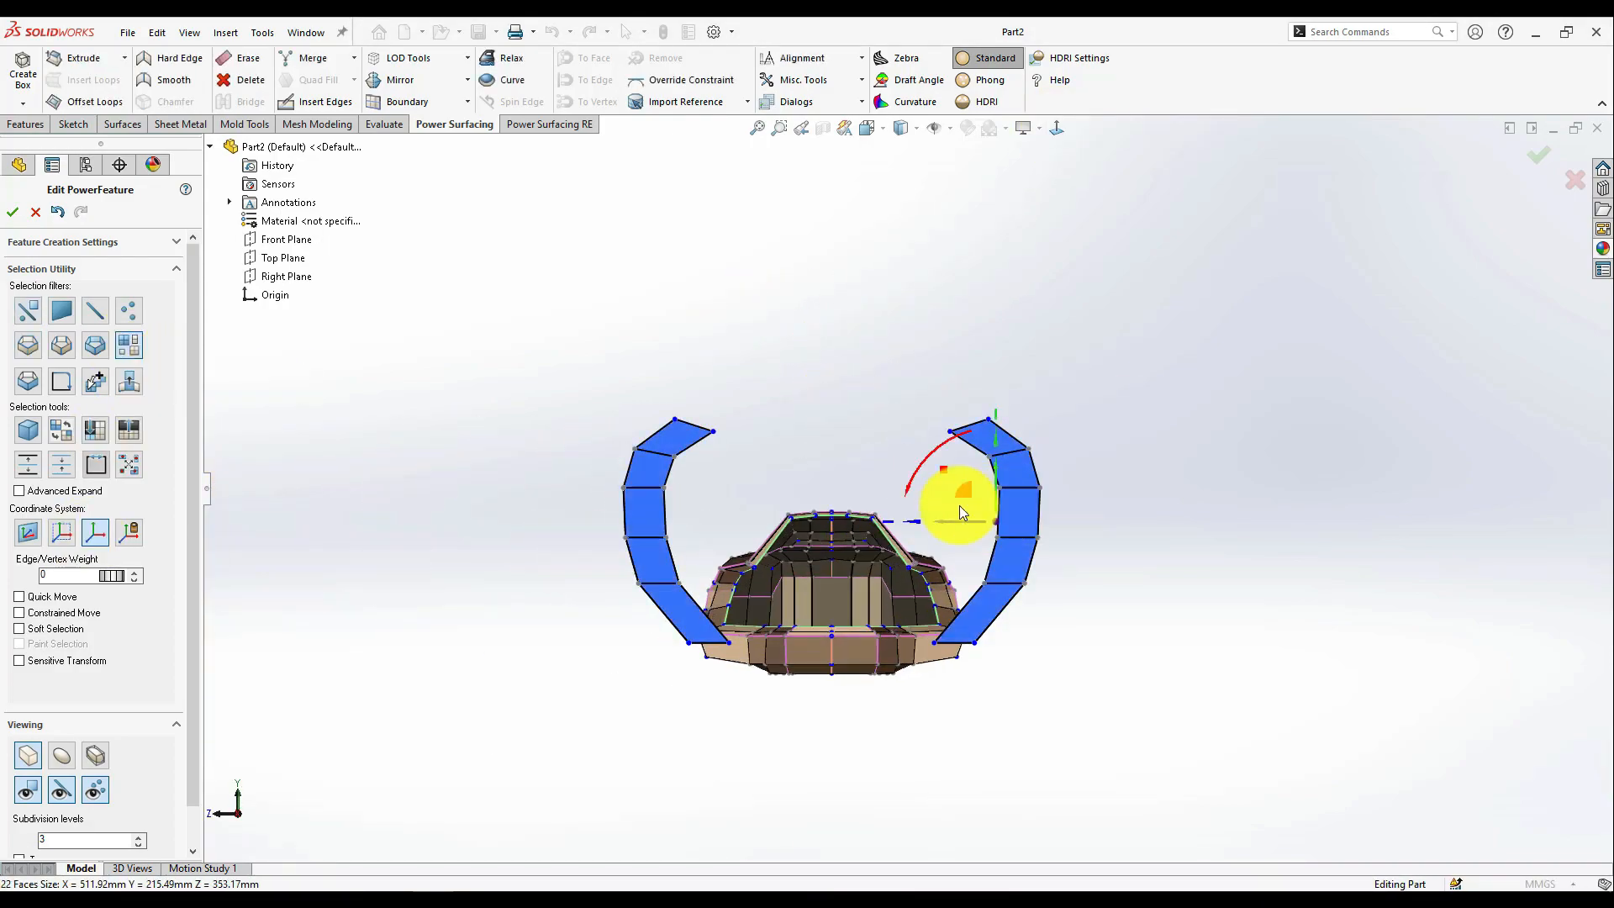
{"action": "left_click_drag", "start_coordinate": [993, 517], "coordinate": [968, 563]}
{"action": "middle_click_drag", "start_coordinate": [756, 630], "coordinate": [957, 659]}
{"action": "left_click_drag", "start_coordinate": [1062, 498], "coordinate": [1056, 588]}
{"action": "key", "text": "ctrl+z"}
- Insert a lengthwise edge loop along the side part and shift it slightly
{"action": "scroll", "coordinate": [1134, 548], "scroll_direction": "down", "scroll_amount": 3}
{"action": "right_click", "coordinate": [991, 481]}
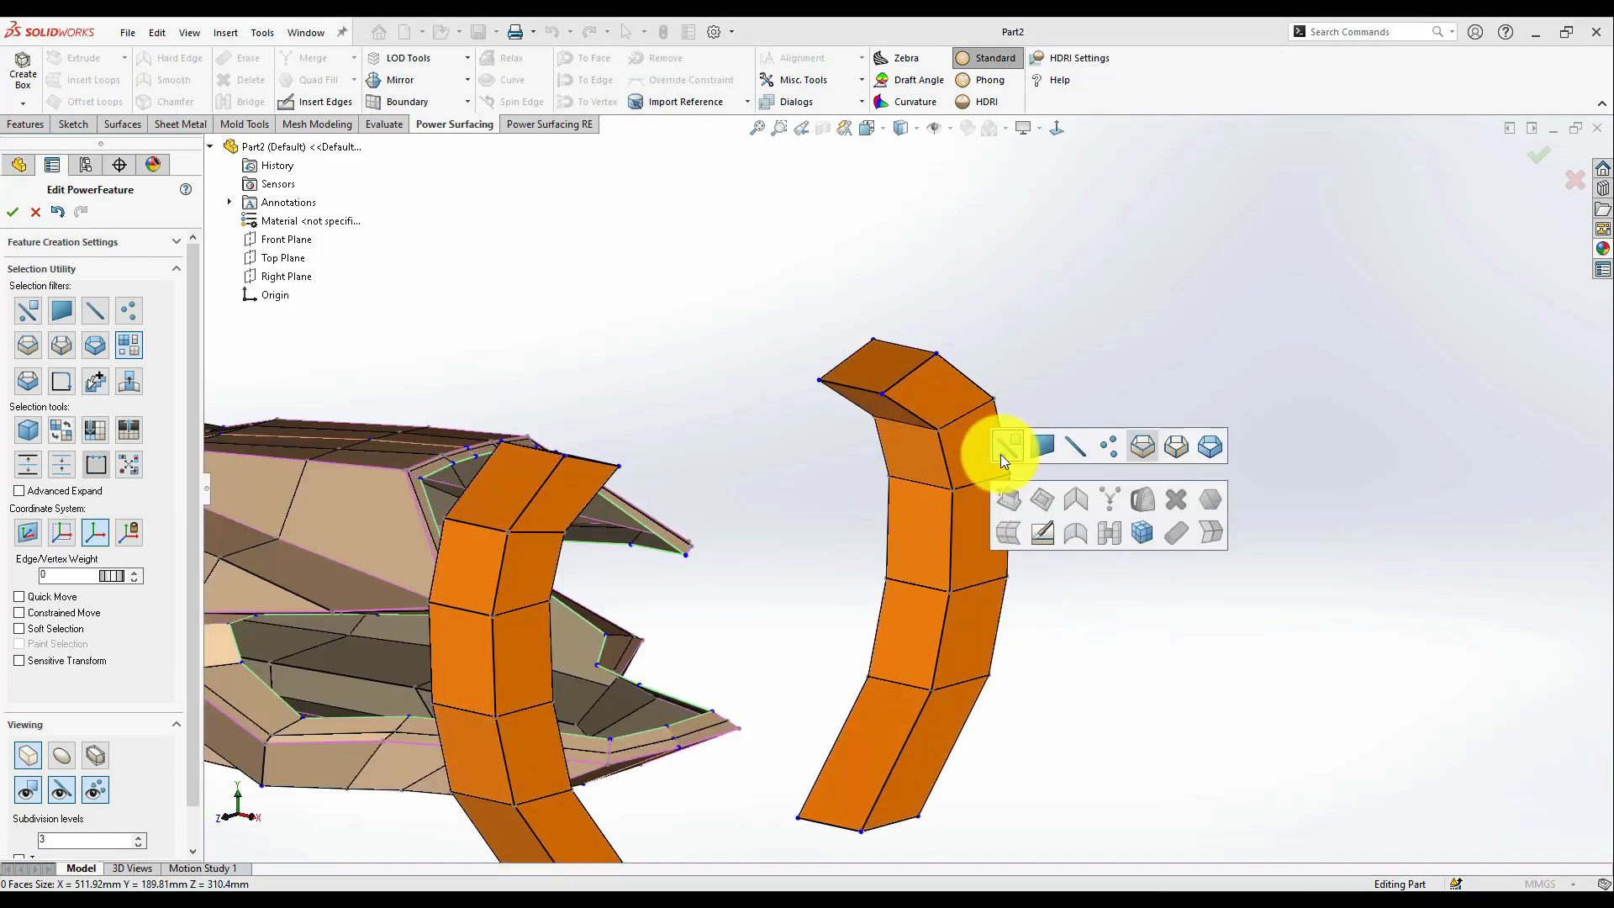
{"action": "left_click", "coordinate": [1142, 446]}
{"action": "left_click", "coordinate": [978, 584]}
{"action": "key", "text": "i"}
{"action": "left_click_drag", "start_coordinate": [916, 552], "coordinate": [911, 535]}
{"action": "middle_click_drag", "start_coordinate": [910, 535], "coordinate": [1016, 554]}
- Adjust the side part's shape by moving selected geometry slightly, and switch to smooth display
{"action": "scroll", "coordinate": [1016, 504], "scroll_direction": "up", "scroll_amount": 2}
{"action": "left_click", "coordinate": [1076, 630]}
{"action": "middle_click_drag", "start_coordinate": [1076, 631], "coordinate": [897, 490]}
{"action": "scroll", "coordinate": [896, 490], "scroll_direction": "down", "scroll_amount": 3}
{"action": "left_click", "coordinate": [932, 411]}
{"action": "middle_click_drag", "start_coordinate": [963, 439], "coordinate": [1027, 673]}
{"action": "left_click", "coordinate": [1030, 647], "text": "shift"}
{"action": "left_click_drag", "start_coordinate": [943, 554], "coordinate": [967, 576]}
{"action": "left_click", "coordinate": [61, 755]}
- Make the long side edges and the end edges of the side part hard
{"action": "left_click", "coordinate": [1092, 589]}
{"action": "scroll", "coordinate": [1092, 588], "scroll_direction": "up", "scroll_amount": 3}
{"action": "middle_click_drag", "start_coordinate": [1093, 589], "coordinate": [950, 516]}
{"action": "scroll", "coordinate": [1000, 563], "scroll_direction": "down", "scroll_amount": 2}
{"action": "scroll", "coordinate": [863, 369], "scroll_direction": "down", "scroll_amount": 3}
{"action": "right_click", "coordinate": [891, 379]}
{"action": "left_click", "coordinate": [1033, 334]}
{"action": "middle_click_drag", "start_coordinate": [992, 420], "coordinate": [807, 740]}
{"action": "left_click", "coordinate": [786, 769], "text": "shift"}
{"action": "middle_click_drag", "start_coordinate": [786, 769], "coordinate": [743, 462]}
{"action": "key", "text": "h"}
{"action": "middle_click_drag", "start_coordinate": [444, 619], "coordinate": [908, 589]}
{"action": "left_click", "coordinate": [885, 439]}
{"action": "left_click", "coordinate": [871, 489], "text": "shift"}
{"action": "middle_click_drag", "start_coordinate": [871, 489], "coordinate": [869, 643]}
- Select the whole side part in the front view and shift it rearward relative to the body
{"action": "scroll", "coordinate": [869, 644], "scroll_direction": "up", "scroll_amount": 4}
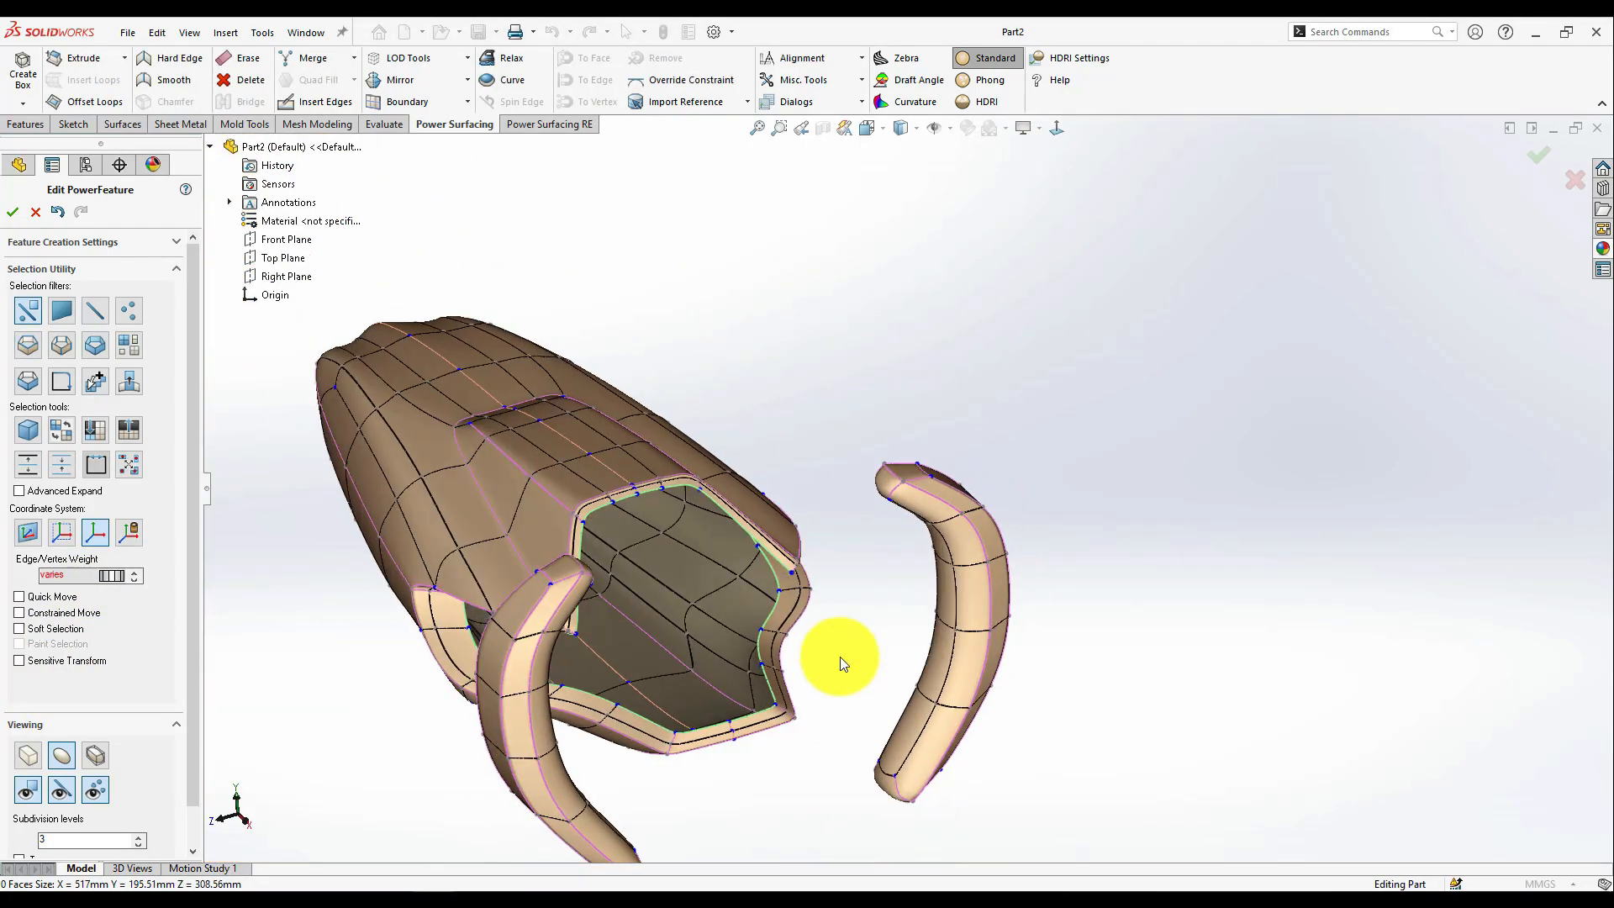
{"action": "scroll", "coordinate": [896, 703], "scroll_direction": "down", "scroll_amount": 2}
{"action": "left_click", "coordinate": [896, 703]}
{"action": "middle_click_drag", "start_coordinate": [896, 703], "coordinate": [1053, 647]}
{"action": "key", "text": "ctrl+1"}
{"action": "left_click_drag", "start_coordinate": [808, 851], "coordinate": [1010, 277]}
{"action": "left_click_drag", "start_coordinate": [928, 515], "coordinate": [970, 516]}
{"action": "left_click", "coordinate": [996, 541]}
{"action": "left_click_drag", "start_coordinate": [941, 721], "coordinate": [988, 734]}
{"action": "middle_click_drag", "start_coordinate": [988, 734], "coordinate": [954, 638]}
- Select the whole side part and subdivide its faces into a denser mesh
{"action": "scroll", "coordinate": [802, 619], "scroll_direction": "down", "scroll_amount": 4}
{"action": "left_click", "coordinate": [802, 619]}
{"action": "scroll", "coordinate": [801, 618], "scroll_direction": "up", "scroll_amount": 3}
{"action": "left_click", "coordinate": [941, 542]}
{"action": "left_click", "coordinate": [990, 539], "text": "ctrl"}
{"action": "middle_click_drag", "start_coordinate": [1055, 580], "coordinate": [1001, 403]}
{"action": "double_click", "coordinate": [1001, 335]}
{"action": "left_click", "coordinate": [803, 80]}
{"action": "left_click", "coordinate": [802, 124]}
{"action": "middle_click_drag", "start_coordinate": [1074, 317], "coordinate": [1051, 538]}
{"action": "key", "text": "Escape"}
{"action": "scroll", "coordinate": [929, 556], "scroll_direction": "down", "scroll_amount": 3}
{"action": "middle_click_drag", "start_coordinate": [929, 556], "coordinate": [905, 465]}
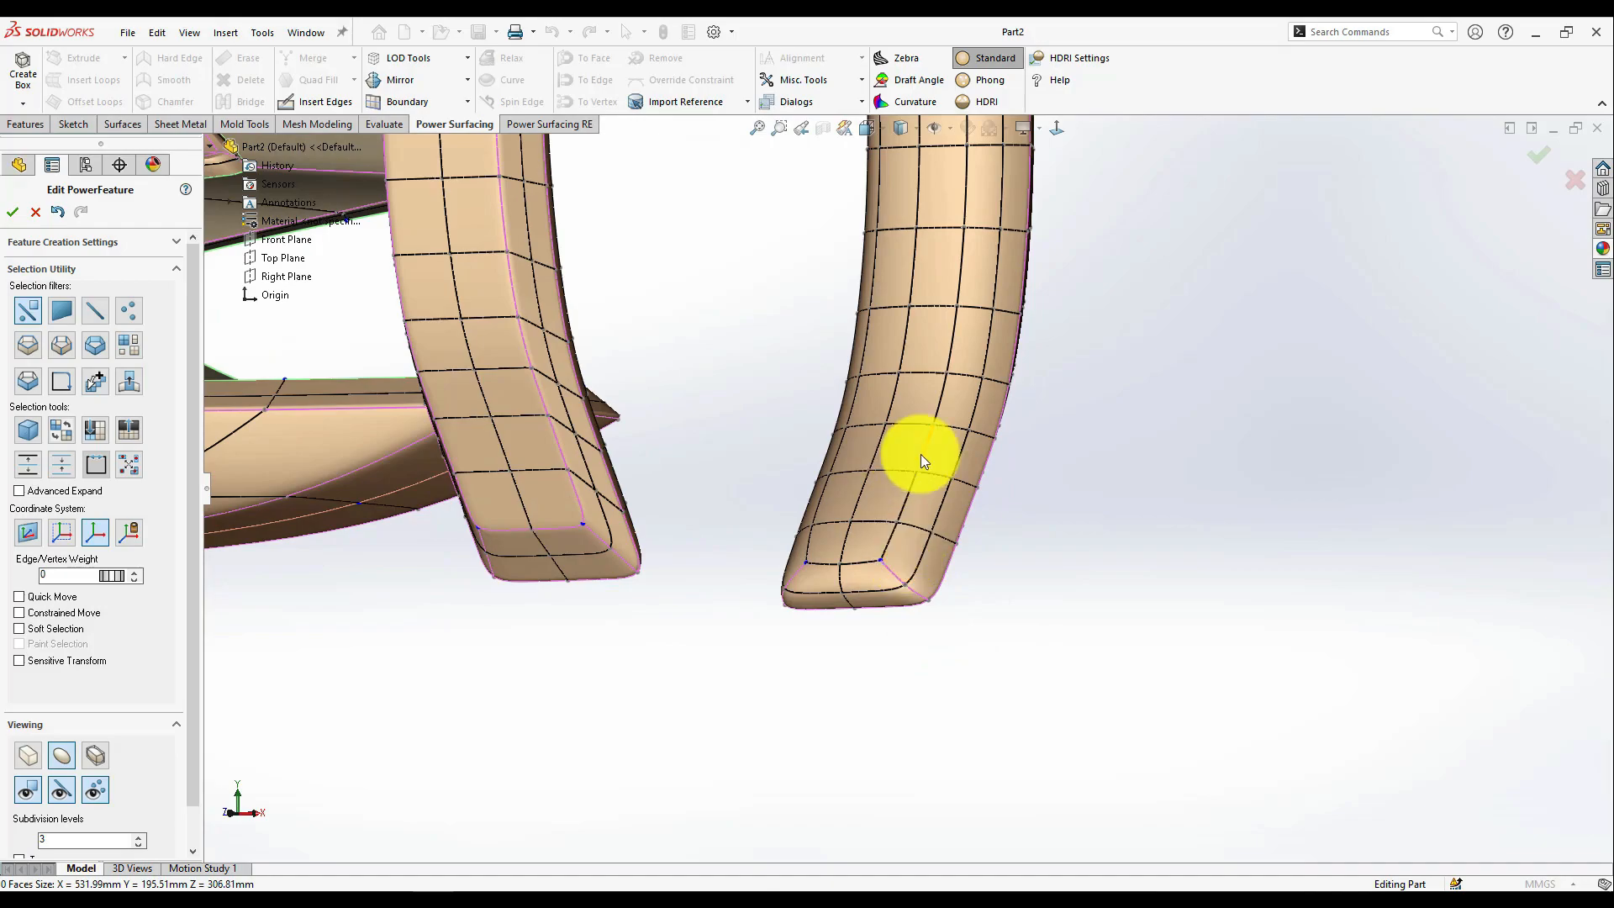
- Select the edges near the side part's lower end and adjust their edge weight
{"action": "left_click", "coordinate": [906, 466]}
{"action": "left_click", "coordinate": [886, 513], "text": "ctrl"}
{"action": "left_click", "coordinate": [859, 558], "text": "ctrl"}
{"action": "left_click_drag", "start_coordinate": [112, 575], "coordinate": [144, 575]}
{"action": "scroll", "coordinate": [915, 472], "scroll_direction": "down", "scroll_amount": 2}
{"action": "middle_click_drag", "start_coordinate": [916, 472], "coordinate": [874, 498]}
{"action": "left_click_drag", "start_coordinate": [110, 578], "coordinate": [173, 589]}
{"action": "left_click", "coordinate": [1120, 417]}
- Select the middle faces on the side part's inner side and extrude them as an arm toward the body's rear opening
{"action": "scroll", "coordinate": [1120, 418], "scroll_direction": "up", "scroll_amount": 2}
{"action": "left_click", "coordinate": [915, 559]}
{"action": "scroll", "coordinate": [909, 555], "scroll_direction": "down", "scroll_amount": 3}
{"action": "middle_click_drag", "start_coordinate": [841, 521], "coordinate": [898, 460]}
{"action": "left_click", "coordinate": [699, 577], "text": "ctrl"}
{"action": "middle_click_drag", "start_coordinate": [790, 630], "coordinate": [706, 723]}
{"action": "middle_click_drag", "start_coordinate": [756, 572], "coordinate": [913, 436]}
{"action": "left_click", "coordinate": [719, 597]}
{"action": "scroll", "coordinate": [902, 344], "scroll_direction": "down", "scroll_amount": 2}
{"action": "mouse_move", "coordinate": [874, 362]}
{"action": "left_mouse_down", "text": "ctrl"}
{"action": "mouse_move", "coordinate": [905, 501]}
{"action": "mouse_move", "coordinate": [876, 608]}
{"action": "left_mouse_up", "text": "ctrl"}
{"action": "middle_click_drag", "start_coordinate": [875, 609], "coordinate": [901, 592]}
{"action": "mouse_move", "coordinate": [943, 614]}
{"action": "left_mouse_down", "text": "ctrl"}
{"action": "mouse_move", "coordinate": [937, 364]}
{"action": "mouse_move", "coordinate": [945, 496]}
{"action": "left_mouse_up", "text": "ctrl"}
{"action": "middle_click_drag", "start_coordinate": [946, 495], "coordinate": [834, 408]}
{"action": "left_click_drag", "start_coordinate": [835, 407], "coordinate": [832, 544], "text": "ctrl"}
{"action": "middle_click_drag", "start_coordinate": [832, 545], "coordinate": [790, 572]}
{"action": "left_click_drag", "start_coordinate": [848, 578], "coordinate": [830, 560], "text": "alt"}
{"action": "middle_click_drag", "start_coordinate": [830, 552], "coordinate": [871, 593]}
{"action": "left_click_drag", "start_coordinate": [871, 594], "coordinate": [760, 622]}
{"action": "middle_click_drag", "start_coordinate": [761, 622], "coordinate": [920, 524]}
- Extend the arm through the body's rear opening and bend its end forward into the interior
{"action": "key", "text": "l"}
{"action": "left_click", "coordinate": [919, 525]}
{"action": "middle_click_drag", "start_coordinate": [900, 638], "coordinate": [817, 577]}
{"action": "key", "text": "Escape"}
{"action": "scroll", "coordinate": [817, 577], "scroll_direction": "down", "scroll_amount": 4}
{"action": "mouse_move", "coordinate": [851, 580]}
{"action": "left_mouse_down", "text": "ctrl"}
{"action": "mouse_move", "coordinate": [922, 509]}
{"action": "mouse_move", "coordinate": [782, 522]}
{"action": "mouse_move", "coordinate": [715, 724]}
{"action": "left_mouse_up", "text": "ctrl"}
{"action": "scroll", "coordinate": [919, 580], "scroll_direction": "up", "scroll_amount": 5}
{"action": "mouse_move", "coordinate": [919, 580]}
{"action": "middle_mouse_down"}
{"action": "mouse_move", "coordinate": [865, 493]}
{"action": "mouse_move", "coordinate": [923, 566]}
{"action": "middle_mouse_up"}
{"action": "left_click_drag", "start_coordinate": [921, 565], "coordinate": [668, 417]}
{"action": "scroll", "coordinate": [668, 417], "scroll_direction": "up", "scroll_amount": 3}
{"action": "middle_click_drag", "start_coordinate": [668, 417], "coordinate": [847, 412]}
- Switch to box display and insert an edge loop around the middle of the connecting arm
{"action": "scroll", "coordinate": [847, 412], "scroll_direction": "down", "scroll_amount": 2}
{"action": "double_click", "coordinate": [986, 516]}
{"action": "middle_click_drag", "start_coordinate": [986, 516], "coordinate": [970, 551]}
{"action": "scroll", "coordinate": [904, 534], "scroll_direction": "down", "scroll_amount": 4}
{"action": "key", "text": "Tab"}
{"action": "middle_click_drag", "start_coordinate": [841, 610], "coordinate": [914, 595]}
{"action": "left_click", "coordinate": [922, 494]}
{"action": "right_click", "coordinate": [912, 559]}
{"action": "left_click", "coordinate": [1047, 583]}
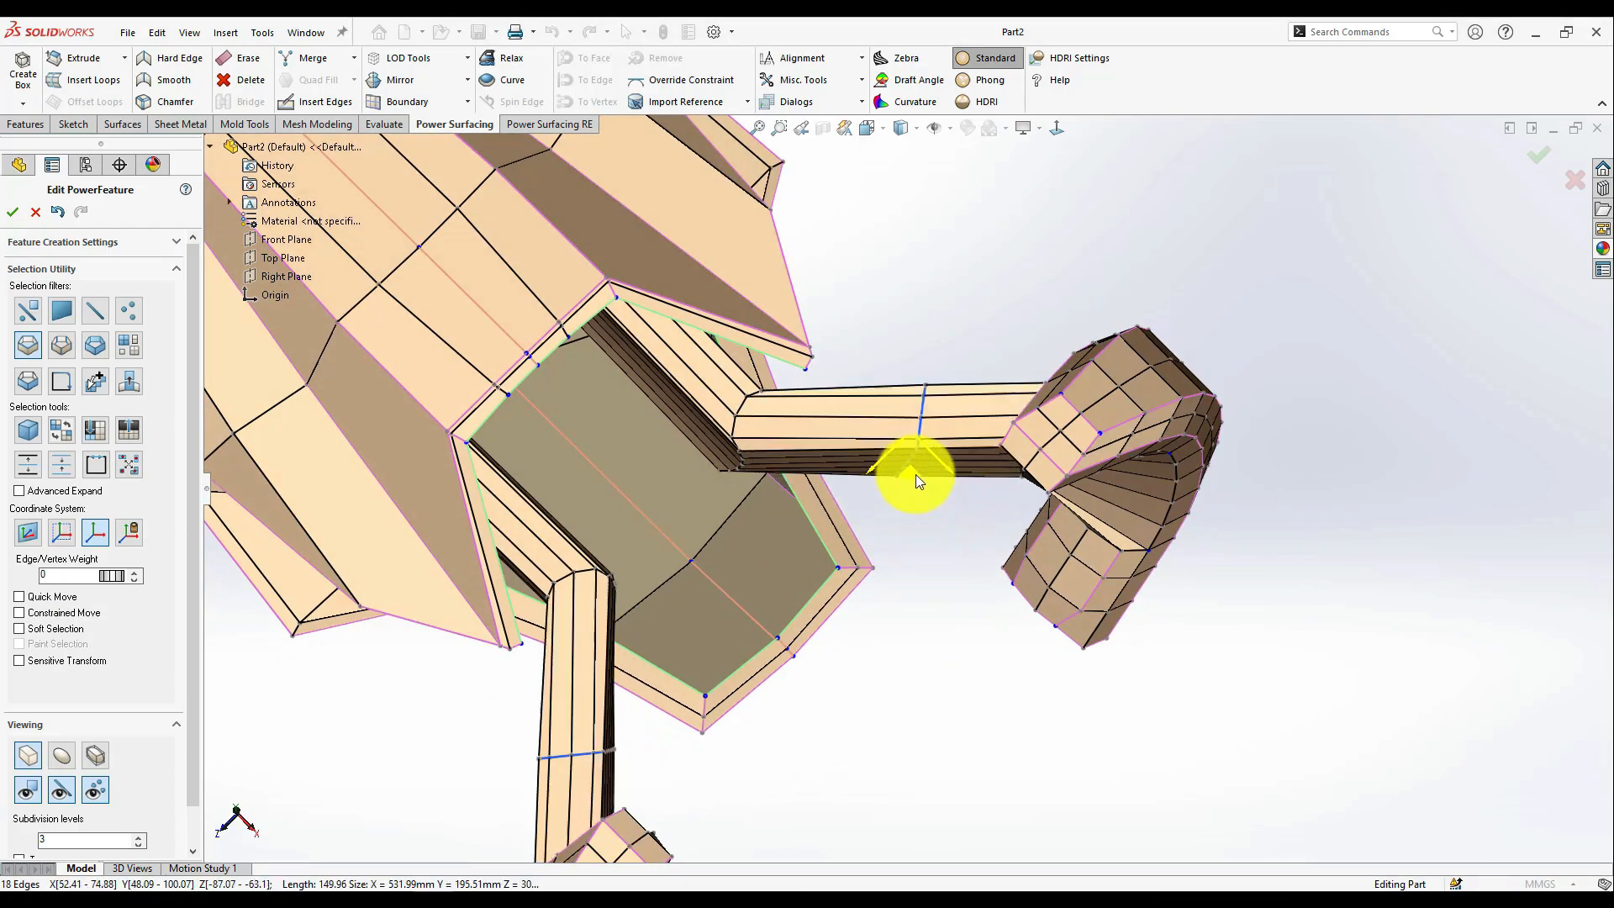
{"action": "middle_click_drag", "start_coordinate": [733, 462], "coordinate": [866, 311]}
{"action": "scroll", "coordinate": [925, 420], "scroll_direction": "down", "scroll_amount": 4}
{"action": "left_click", "coordinate": [884, 331]}
{"action": "left_click", "coordinate": [895, 353], "text": "shift"}
{"action": "double_click", "coordinate": [976, 333], "text": "shift"}
{"action": "double_click", "coordinate": [949, 383], "text": "shift"}
{"action": "middle_click_drag", "start_coordinate": [950, 384], "coordinate": [1107, 652]}
{"action": "double_click", "coordinate": [950, 420], "text": "shift"}
{"action": "scroll", "coordinate": [949, 420], "scroll_direction": "up", "scroll_amount": 2}
{"action": "left_click", "coordinate": [934, 314]}
{"action": "scroll", "coordinate": [1026, 757], "scroll_direction": "down", "scroll_amount": 3}
{"action": "left_click", "coordinate": [996, 714]}
{"action": "key", "text": "Escape"}
- Select the edge loop around the arm's base on the side part and adjust its edge weight
{"action": "left_click", "coordinate": [1015, 757]}
{"action": "left_click", "coordinate": [973, 679], "text": "shift"}
{"action": "left_click", "coordinate": [1084, 639]}
{"action": "left_click", "coordinate": [996, 632], "text": "shift"}
{"action": "middle_click_drag", "start_coordinate": [996, 632], "coordinate": [1009, 701]}
{"action": "left_click", "coordinate": [1044, 698]}
{"action": "left_click", "coordinate": [1008, 701], "text": "shift"}
{"action": "middle_click_drag", "start_coordinate": [1035, 598], "coordinate": [1048, 670]}
{"action": "left_click", "coordinate": [1056, 128]}
{"action": "middle_click_drag", "start_coordinate": [1060, 166], "coordinate": [1042, 334]}
{"action": "double_click", "coordinate": [1042, 335]}
{"action": "left_click_drag", "start_coordinate": [112, 576], "coordinate": [143, 592]}
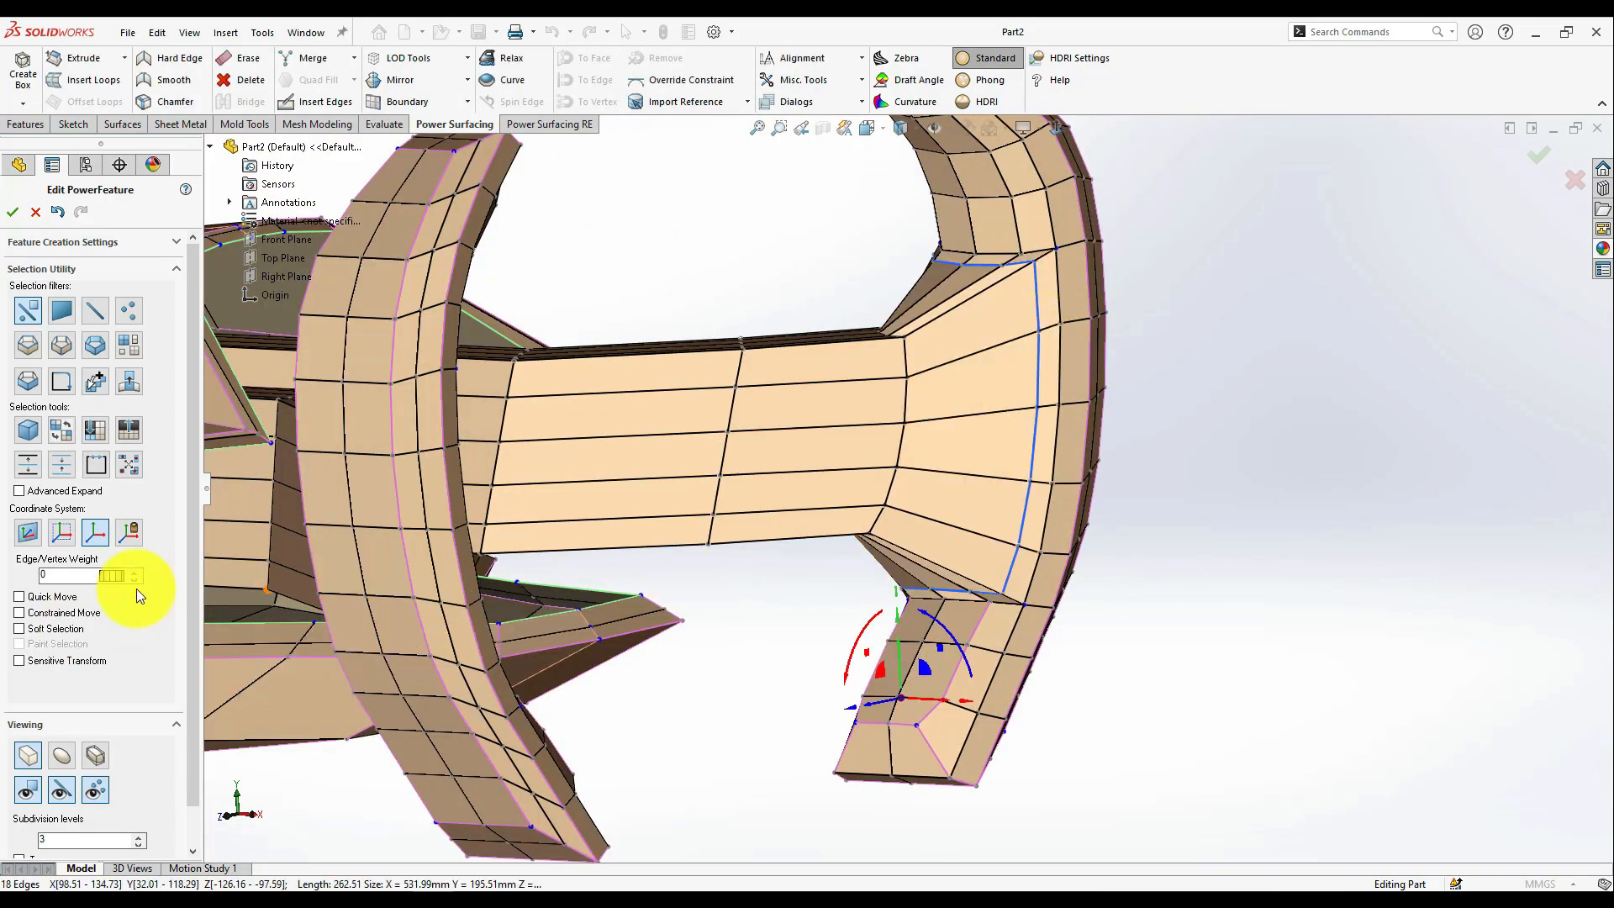
- Select the arm's geometry near the body's rear opening and shift it slightly
{"action": "middle_click_drag", "start_coordinate": [849, 525], "coordinate": [879, 699]}
{"action": "left_click", "coordinate": [724, 616]}
{"action": "middle_click_drag", "start_coordinate": [983, 454], "coordinate": [1034, 379]}
{"action": "left_click", "coordinate": [1096, 538]}
{"action": "scroll", "coordinate": [1022, 320], "scroll_direction": "down", "scroll_amount": 2}
{"action": "left_click_drag", "start_coordinate": [1021, 319], "coordinate": [939, 660]}
{"action": "scroll", "coordinate": [956, 613], "scroll_direction": "up", "scroll_amount": 2}
{"action": "middle_click_drag", "start_coordinate": [975, 504], "coordinate": [1236, 456]}
{"action": "key", "text": "Escape"}
{"action": "scroll", "coordinate": [1007, 259], "scroll_direction": "up", "scroll_amount": 3}
{"action": "left_click", "coordinate": [1236, 455]}
{"action": "scroll", "coordinate": [1236, 456], "scroll_direction": "down", "scroll_amount": 2}
{"action": "middle_click_drag", "start_coordinate": [1160, 496], "coordinate": [1021, 559]}
{"action": "left_click_drag", "start_coordinate": [1091, 465], "coordinate": [1121, 493]}
{"action": "middle_click_drag", "start_coordinate": [1120, 494], "coordinate": [1143, 479]}
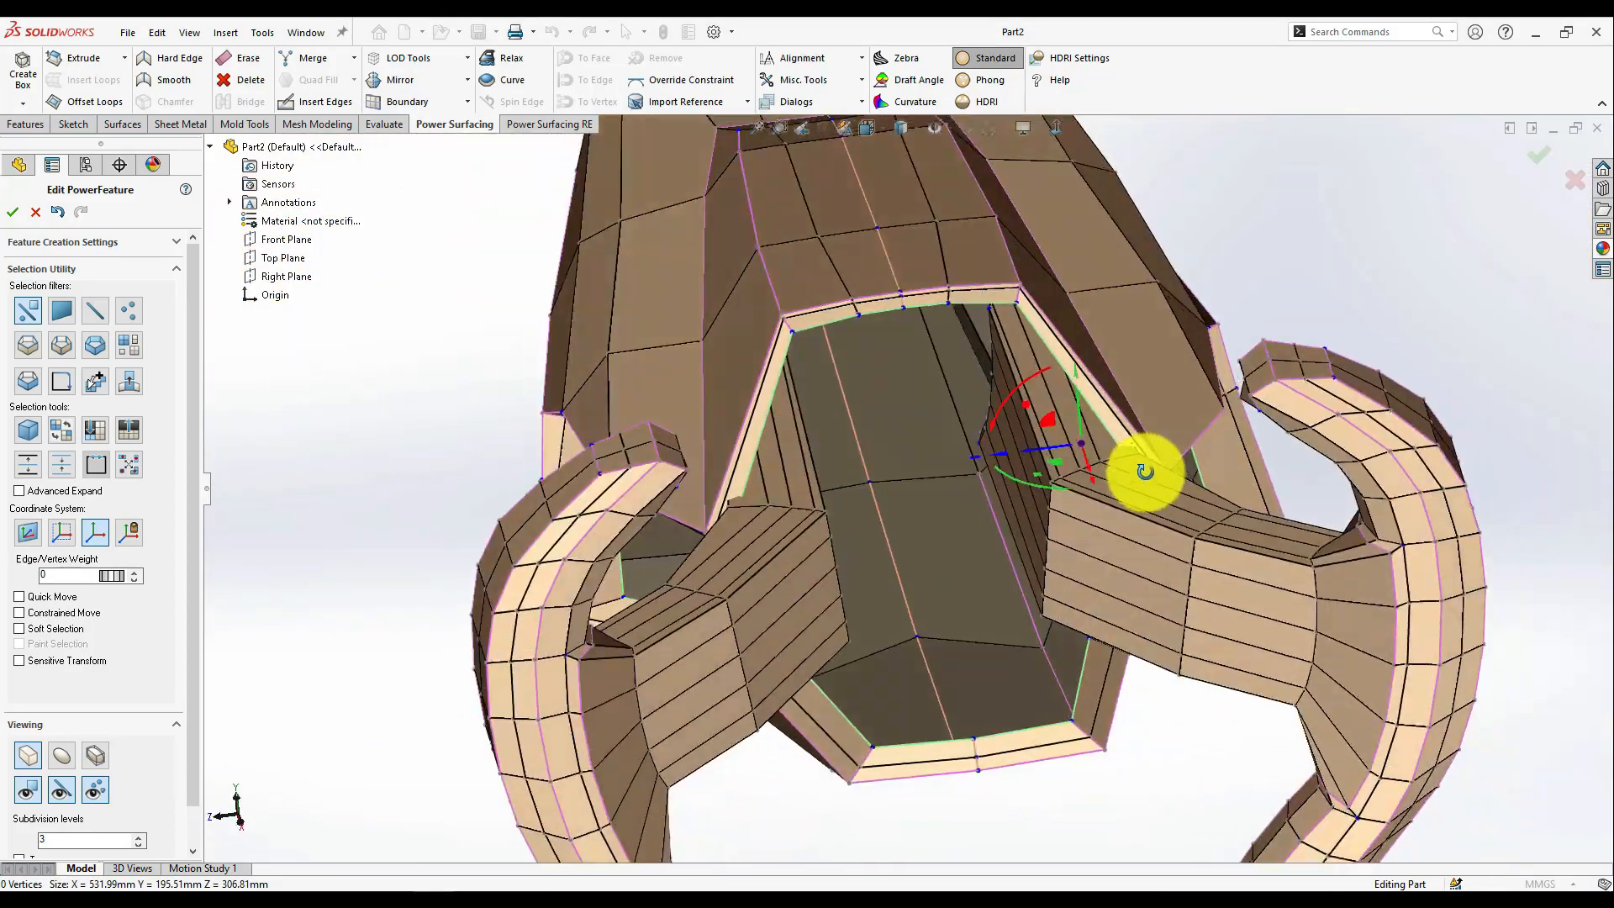
- Select the whole side part together with its connecting arm and move it inward toward the body's centre plane
{"action": "left_click", "coordinate": [128, 344]}
{"action": "scroll", "coordinate": [841, 471], "scroll_direction": "up", "scroll_amount": 3}
{"action": "left_click", "coordinate": [1128, 695]}
{"action": "middle_click_drag", "start_coordinate": [1128, 694], "coordinate": [1084, 505]}
{"action": "left_click_drag", "start_coordinate": [1044, 478], "coordinate": [1039, 481]}
{"action": "middle_click_drag", "start_coordinate": [1039, 481], "coordinate": [975, 509]}
{"action": "left_click_drag", "start_coordinate": [1044, 475], "coordinate": [1030, 482]}
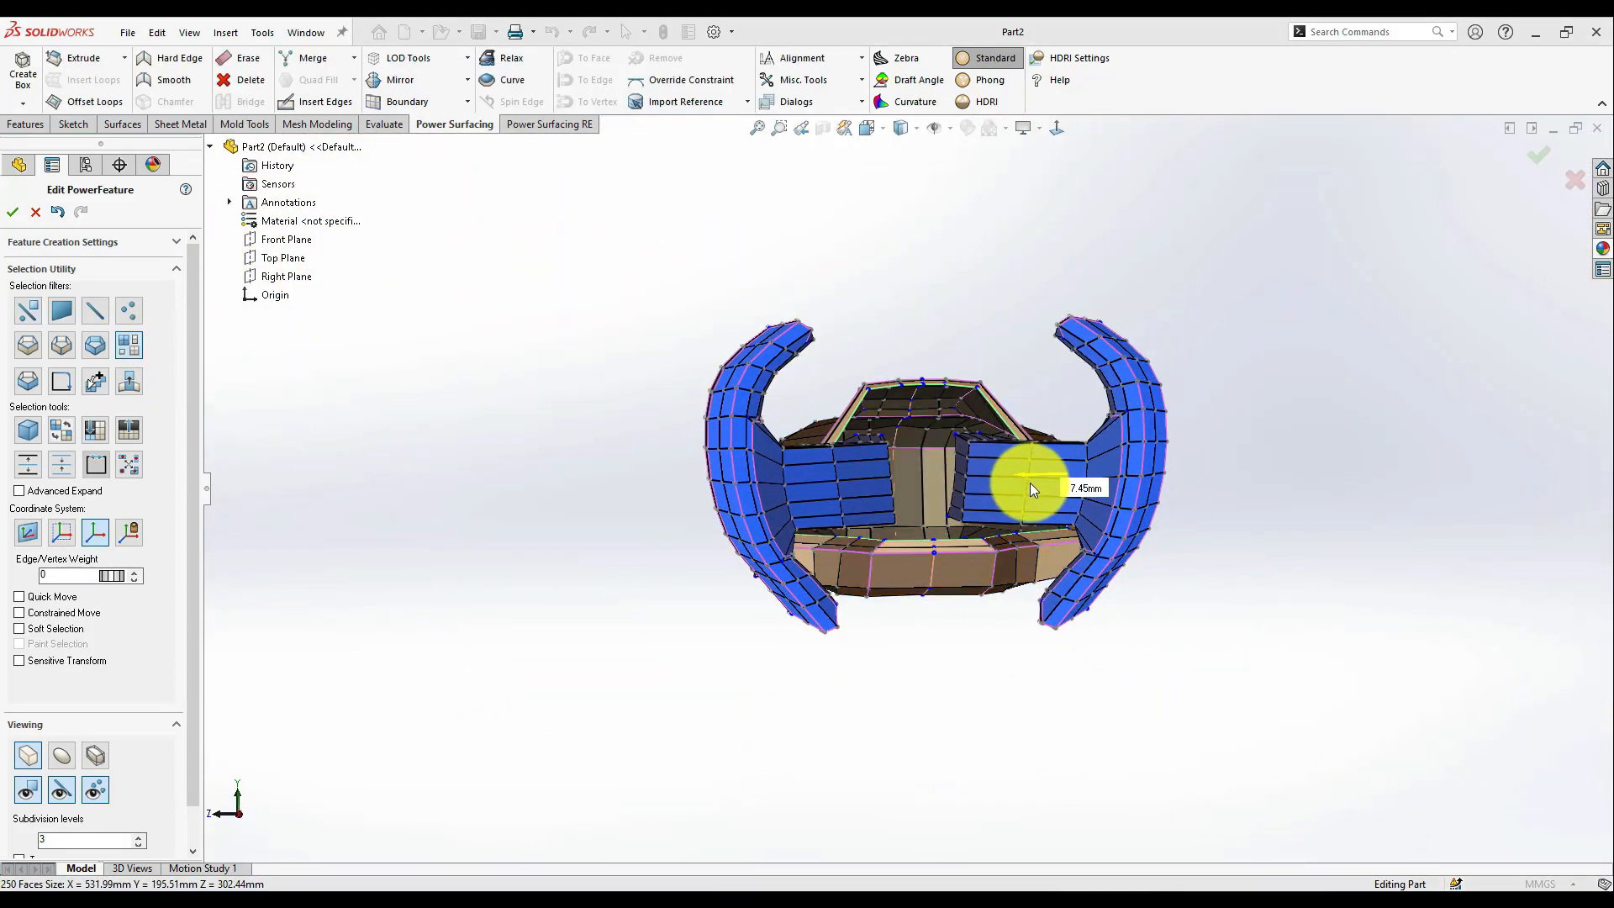
- Select the ten rear-facing faces of the connecting arm, set their weight to 61 and inset them inside a narrow border
{"action": "key", "text": "Escape"}
{"action": "middle_click_drag", "start_coordinate": [1030, 482], "coordinate": [997, 799]}
{"action": "scroll", "coordinate": [1033, 619], "scroll_direction": "down", "scroll_amount": 2}
{"action": "middle_click_drag", "start_coordinate": [371, 241], "coordinate": [654, 468]}
{"action": "scroll", "coordinate": [936, 429], "scroll_direction": "down", "scroll_amount": 3}
{"action": "left_click_drag", "start_coordinate": [936, 429], "coordinate": [627, 550]}
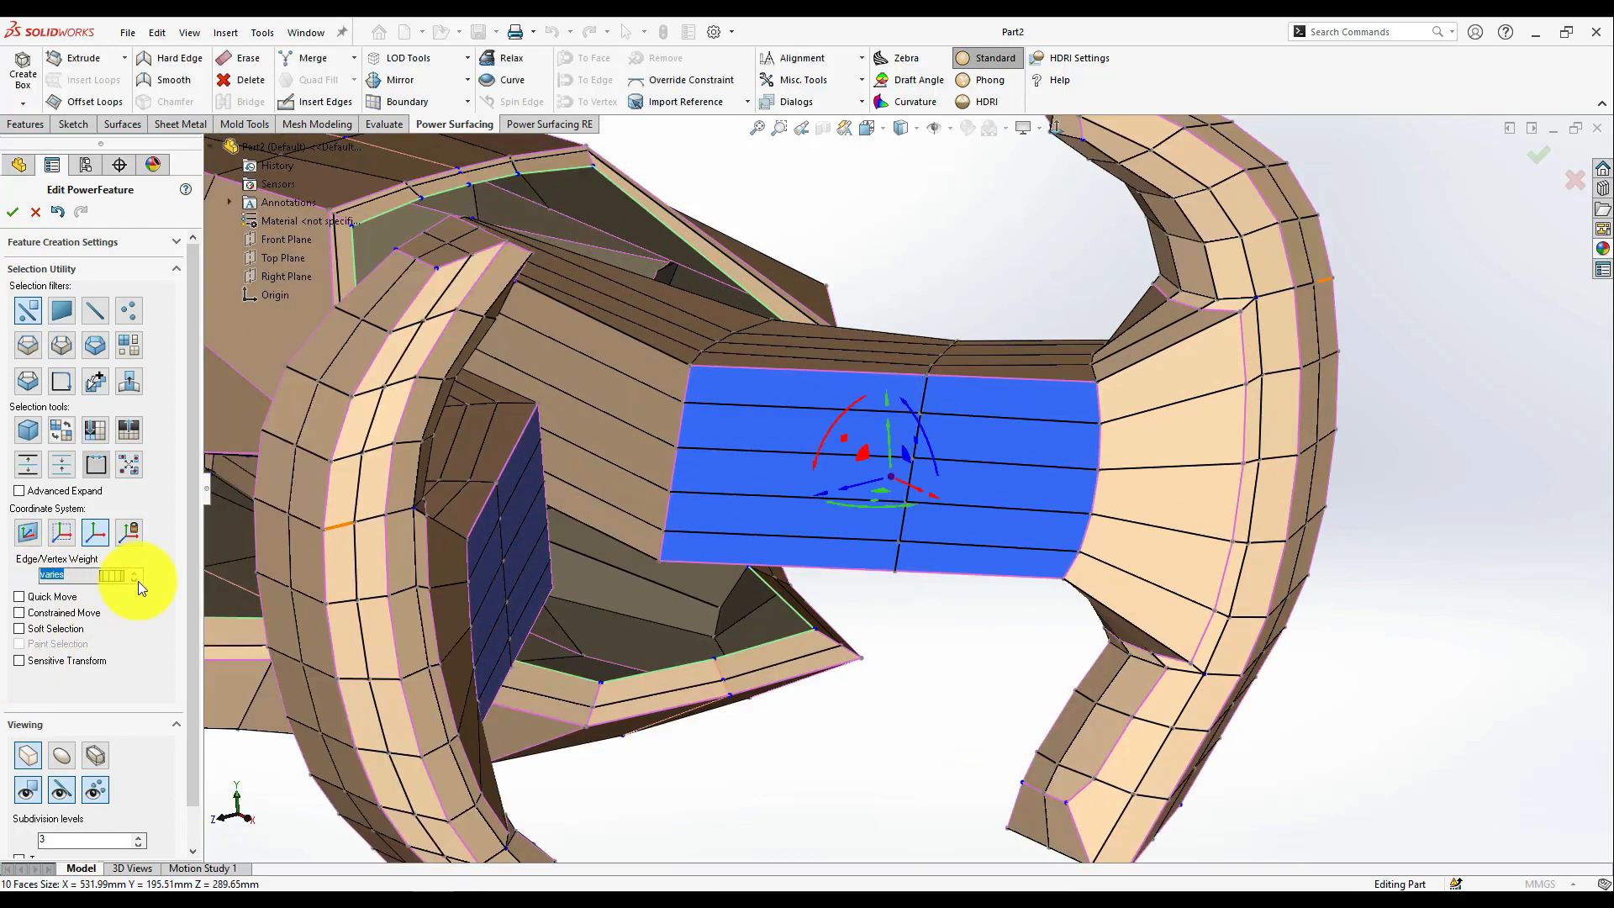
{"action": "left_click_drag", "start_coordinate": [882, 468], "coordinate": [882, 517]}
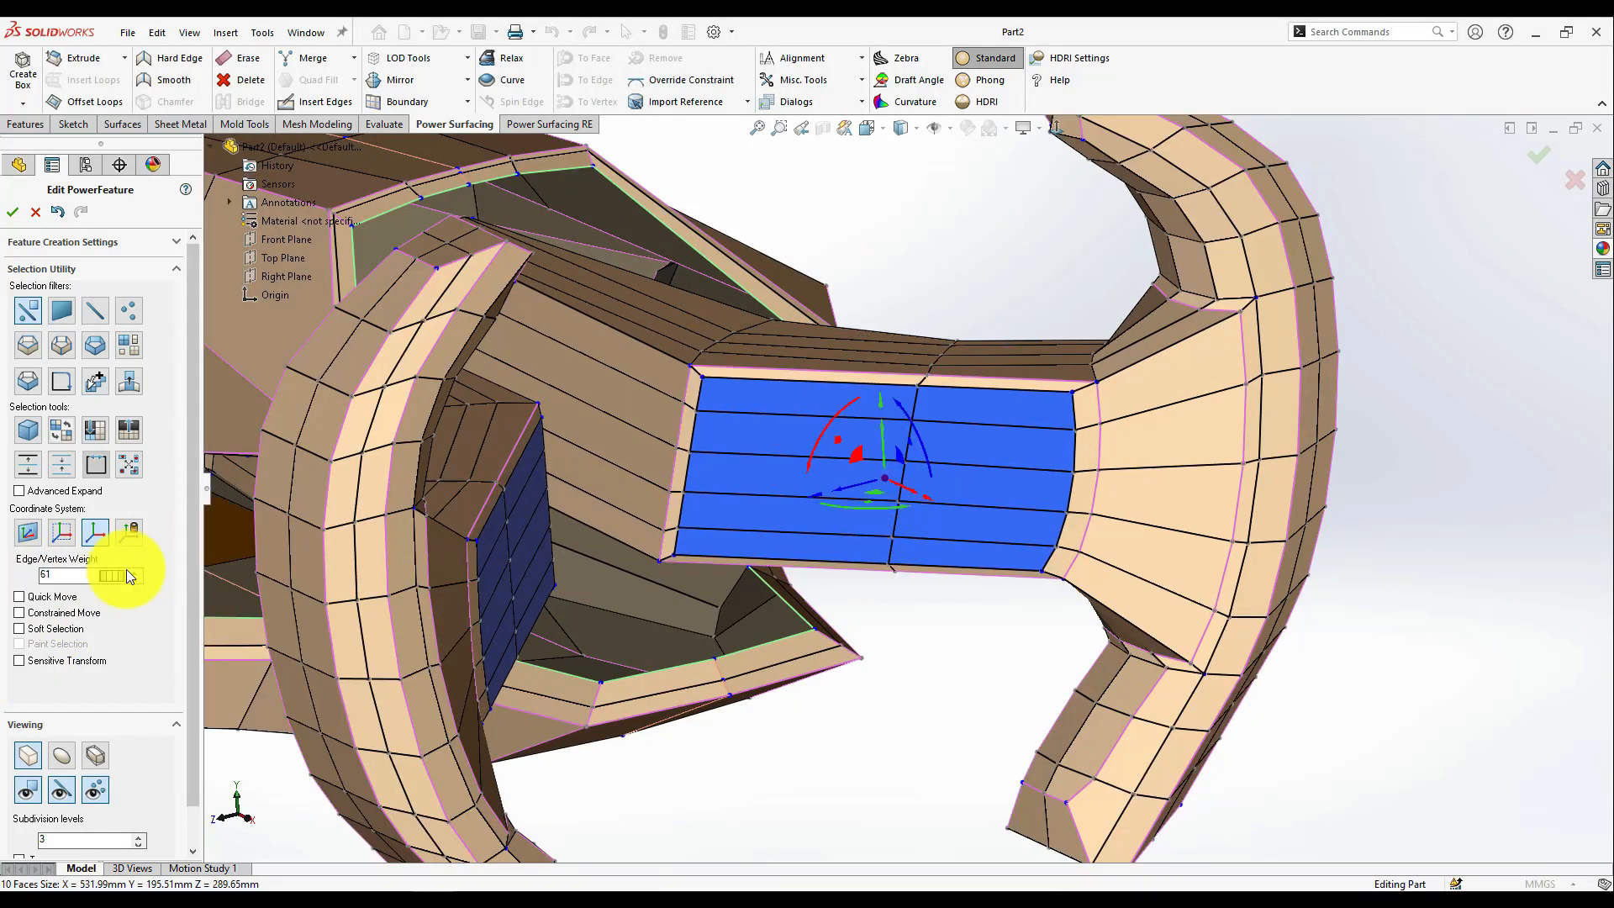
{"action": "middle_click_drag", "start_coordinate": [832, 575], "coordinate": [834, 607]}
{"action": "left_click_drag", "start_coordinate": [895, 472], "coordinate": [886, 484]}
- Push the inset faces into the connecting arm to form a recess with sloping walls
{"action": "left_click", "coordinate": [61, 310]}
{"action": "scroll", "coordinate": [742, 508], "scroll_direction": "up", "scroll_amount": 3}
{"action": "middle_click_drag", "start_coordinate": [706, 479], "coordinate": [790, 496]}
{"action": "scroll", "coordinate": [925, 470], "scroll_direction": "down", "scroll_amount": 4}
{"action": "mouse_move", "coordinate": [874, 488]}
{"action": "left_mouse_down"}
{"action": "mouse_move", "coordinate": [1046, 439]}
{"action": "mouse_move", "coordinate": [874, 530]}
{"action": "left_mouse_up"}
{"action": "scroll", "coordinate": [925, 513], "scroll_direction": "up", "scroll_amount": 1}
- Select the faces of the arm's recess and copy them out behind the arm as a separate shell
{"action": "mouse_move", "coordinate": [1021, 401]}
{"action": "left_mouse_down", "text": "shift"}
{"action": "mouse_move", "coordinate": [763, 415]}
{"action": "mouse_move", "coordinate": [1077, 567]}
{"action": "mouse_move", "coordinate": [1125, 405]}
{"action": "mouse_move", "coordinate": [730, 532]}
{"action": "mouse_move", "coordinate": [882, 588]}
{"action": "left_mouse_up", "text": "shift"}
{"action": "middle_click_drag", "start_coordinate": [874, 437], "coordinate": [916, 517]}
{"action": "left_click_drag", "start_coordinate": [916, 516], "coordinate": [915, 535], "text": "ctrl"}
{"action": "right_click", "coordinate": [1032, 528]}
{"action": "left_click", "coordinate": [931, 510]}
{"action": "middle_click_drag", "start_coordinate": [768, 547], "coordinate": [1015, 578]}
- Move the two faces at the shell's outer end with soft selection set to 6
{"action": "left_click", "coordinate": [1047, 562]}
{"action": "key", "text": "s"}
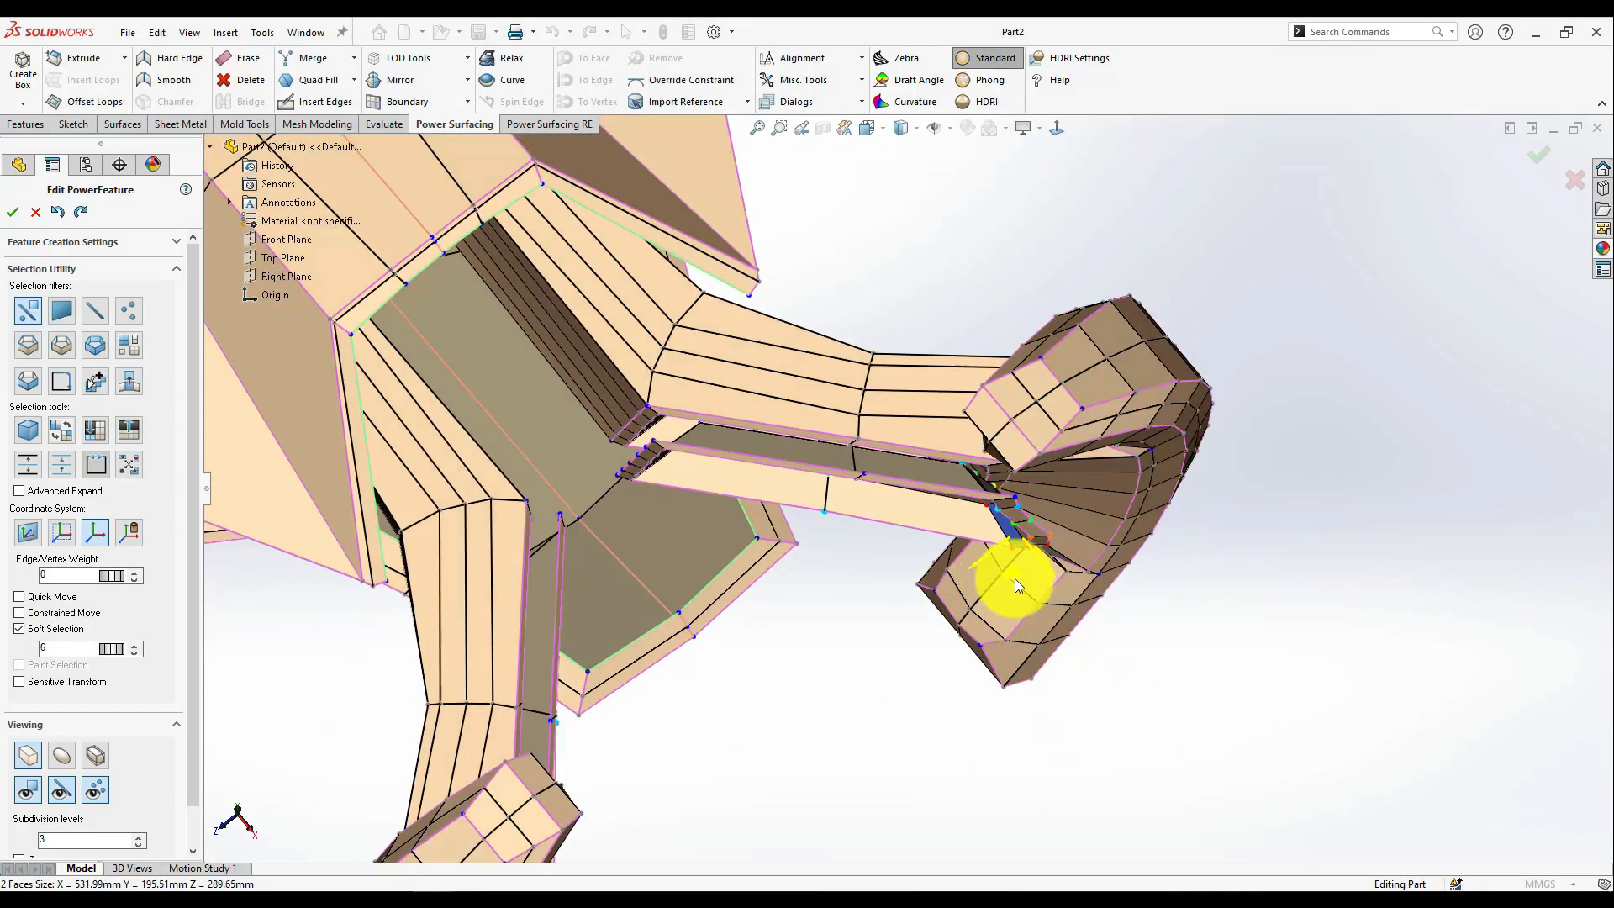
{"action": "scroll", "coordinate": [1015, 578], "scroll_direction": "down", "scroll_amount": 3}
{"action": "left_click_drag", "start_coordinate": [1015, 558], "coordinate": [1015, 512]}
{"action": "scroll", "coordinate": [1015, 511], "scroll_direction": "up", "scroll_amount": 3}
{"action": "middle_click_drag", "start_coordinate": [1016, 512], "coordinate": [991, 439]}
{"action": "scroll", "coordinate": [950, 427], "scroll_direction": "down", "scroll_amount": 3}
{"action": "left_click", "coordinate": [941, 607]}
{"action": "left_click", "coordinate": [1055, 127]}
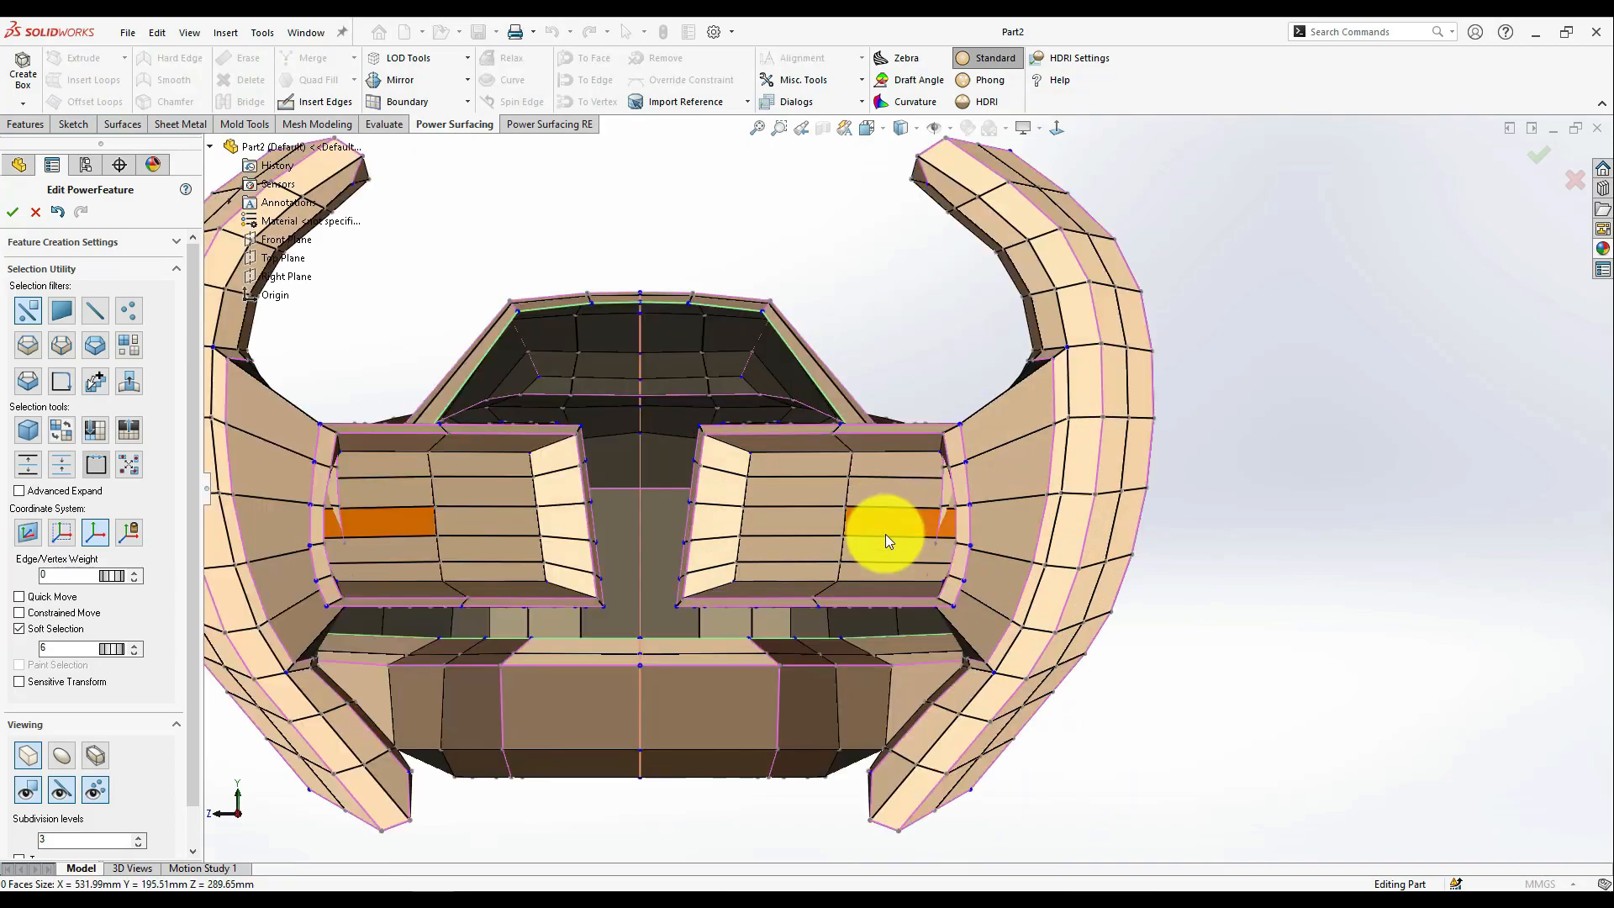
- Reposition the geometry at the shell's outer end beside the curved side part
{"action": "scroll", "coordinate": [864, 447], "scroll_direction": "down", "scroll_amount": 5}
{"action": "left_click_drag", "start_coordinate": [864, 443], "coordinate": [829, 465]}
{"action": "scroll", "coordinate": [831, 463], "scroll_direction": "up", "scroll_amount": 2}
{"action": "left_click", "coordinate": [1026, 740]}
{"action": "middle_click_drag", "start_coordinate": [1026, 740], "coordinate": [1074, 540]}
{"action": "scroll", "coordinate": [935, 538], "scroll_direction": "down", "scroll_amount": 1}
{"action": "left_click", "coordinate": [945, 493]}
{"action": "left_click_drag", "start_coordinate": [872, 522], "coordinate": [1024, 455]}
- Refine the shell's outer end edges with soft selection reduced to 3
{"action": "middle_click_drag", "start_coordinate": [946, 461], "coordinate": [1030, 536]}
{"action": "scroll", "coordinate": [1030, 504], "scroll_direction": "down", "scroll_amount": 3}
{"action": "left_click", "coordinate": [988, 478]}
{"action": "left_click_drag", "start_coordinate": [1024, 466], "coordinate": [1097, 437]}
{"action": "middle_click_drag", "start_coordinate": [1098, 437], "coordinate": [1041, 137]}
{"action": "scroll", "coordinate": [1041, 138], "scroll_direction": "up", "scroll_amount": 4}
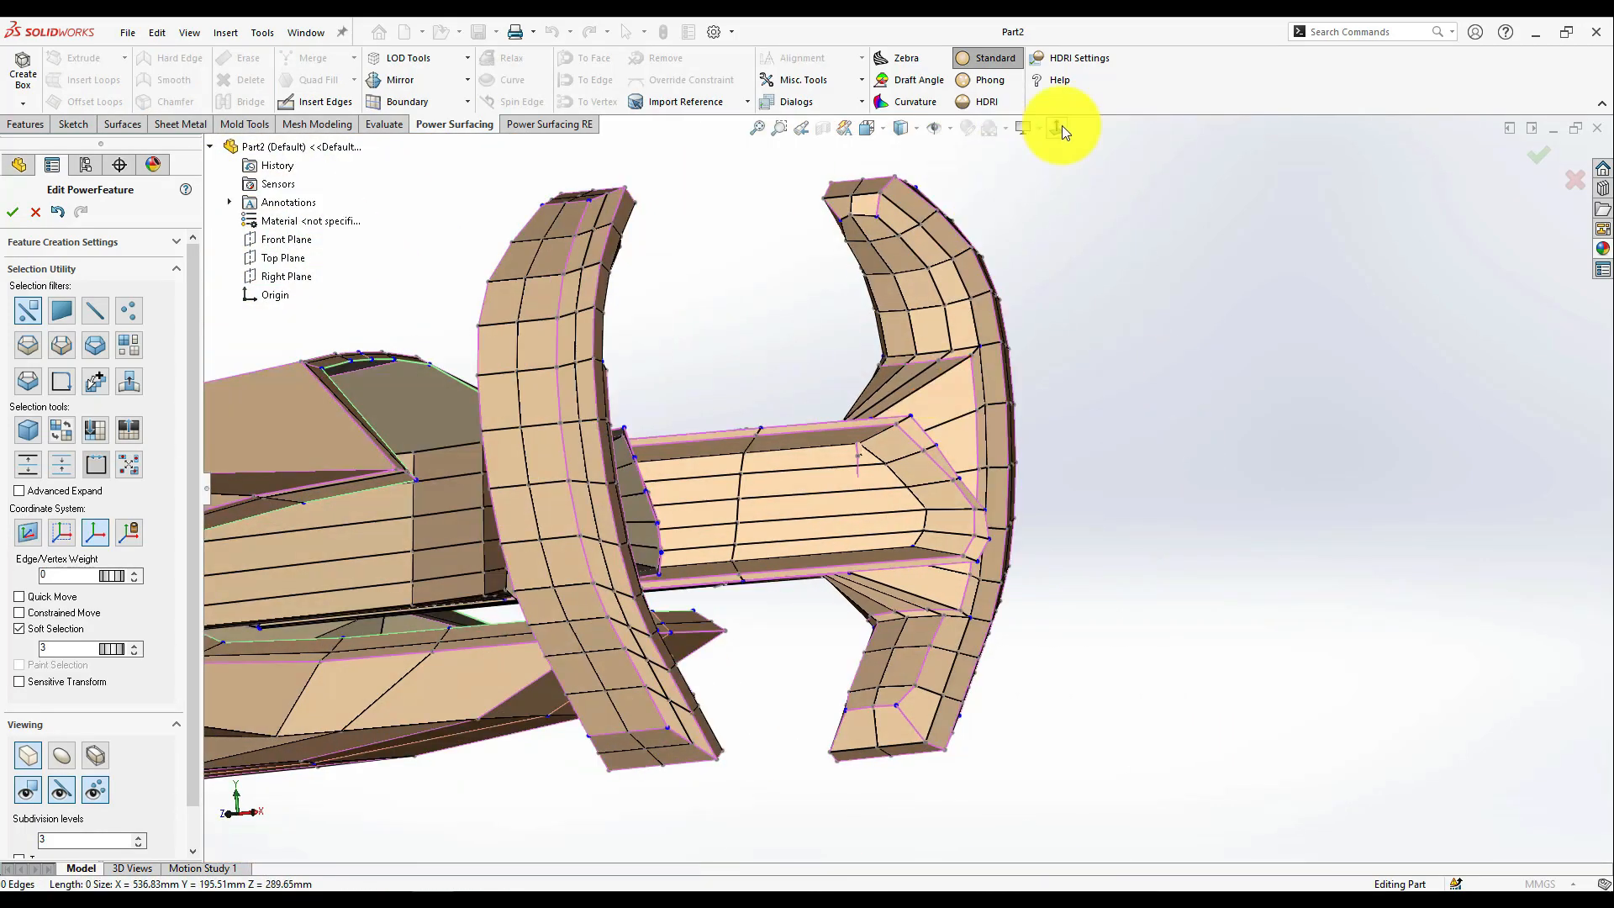
- Adjust single vertices along the slanted rim at the shell's outer end
{"action": "scroll", "coordinate": [955, 473], "scroll_direction": "down", "scroll_amount": 4}
{"action": "left_click", "coordinate": [956, 475]}
{"action": "left_click_drag", "start_coordinate": [938, 476], "coordinate": [954, 476]}
{"action": "left_click", "coordinate": [919, 402]}
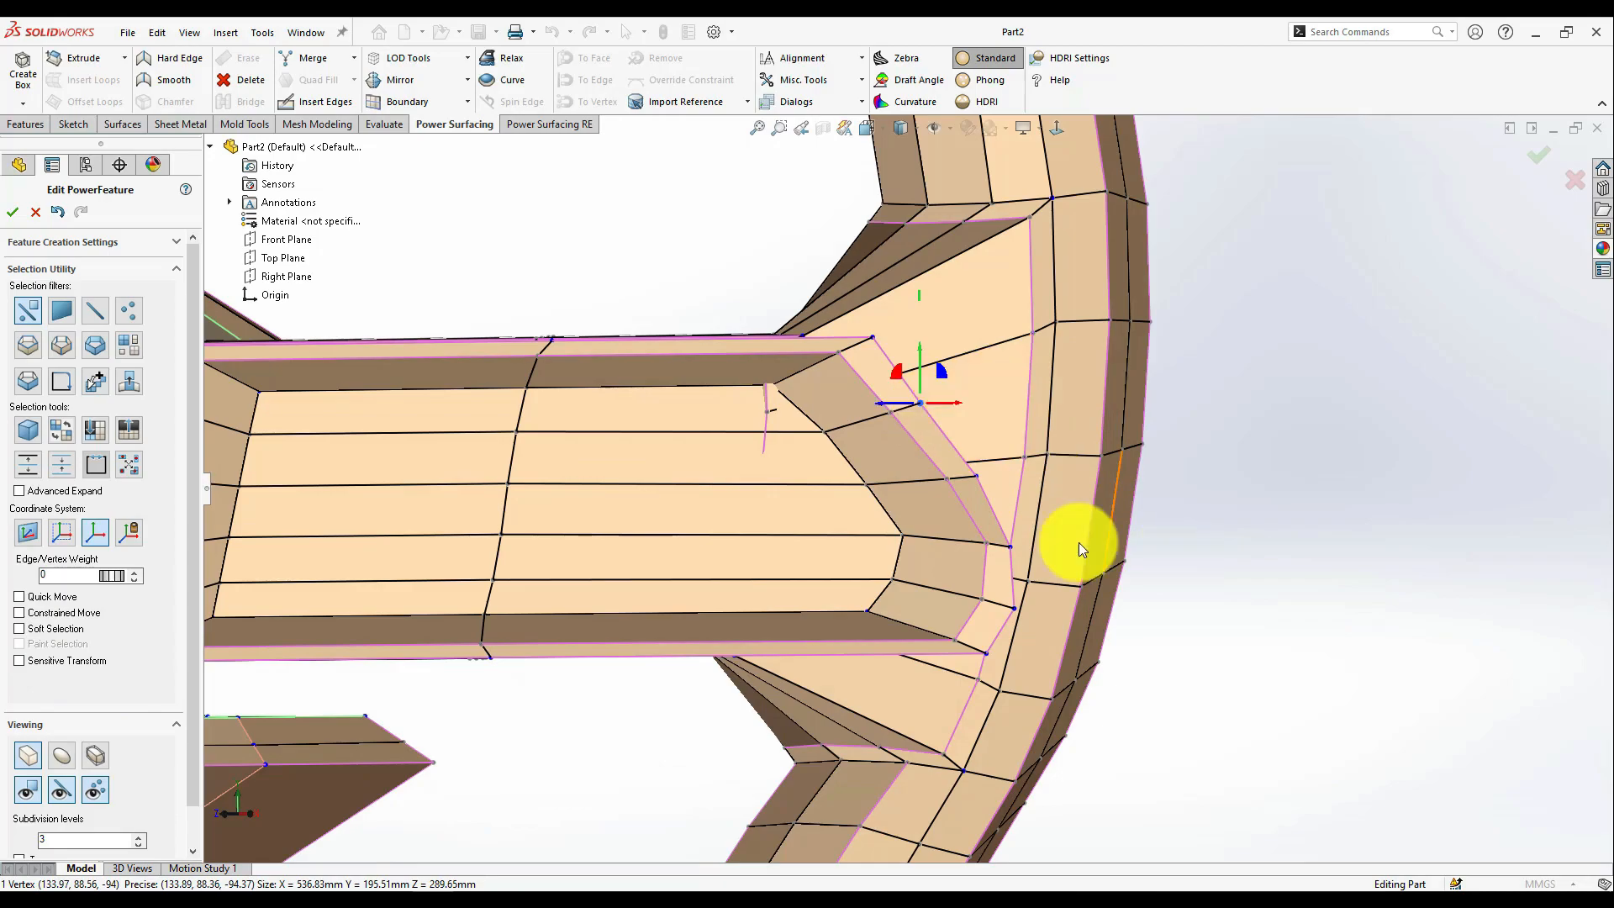
{"action": "left_click", "coordinate": [1178, 550]}
- Select the whole recessed shell with soft selection off and offset it from the connecting arm
{"action": "scroll", "coordinate": [955, 531], "scroll_direction": "up", "scroll_amount": 3}
{"action": "scroll", "coordinate": [958, 533], "scroll_direction": "down", "scroll_amount": 4}
{"action": "scroll", "coordinate": [977, 550], "scroll_direction": "up", "scroll_amount": 6}
{"action": "scroll", "coordinate": [783, 441], "scroll_direction": "down", "scroll_amount": 6}
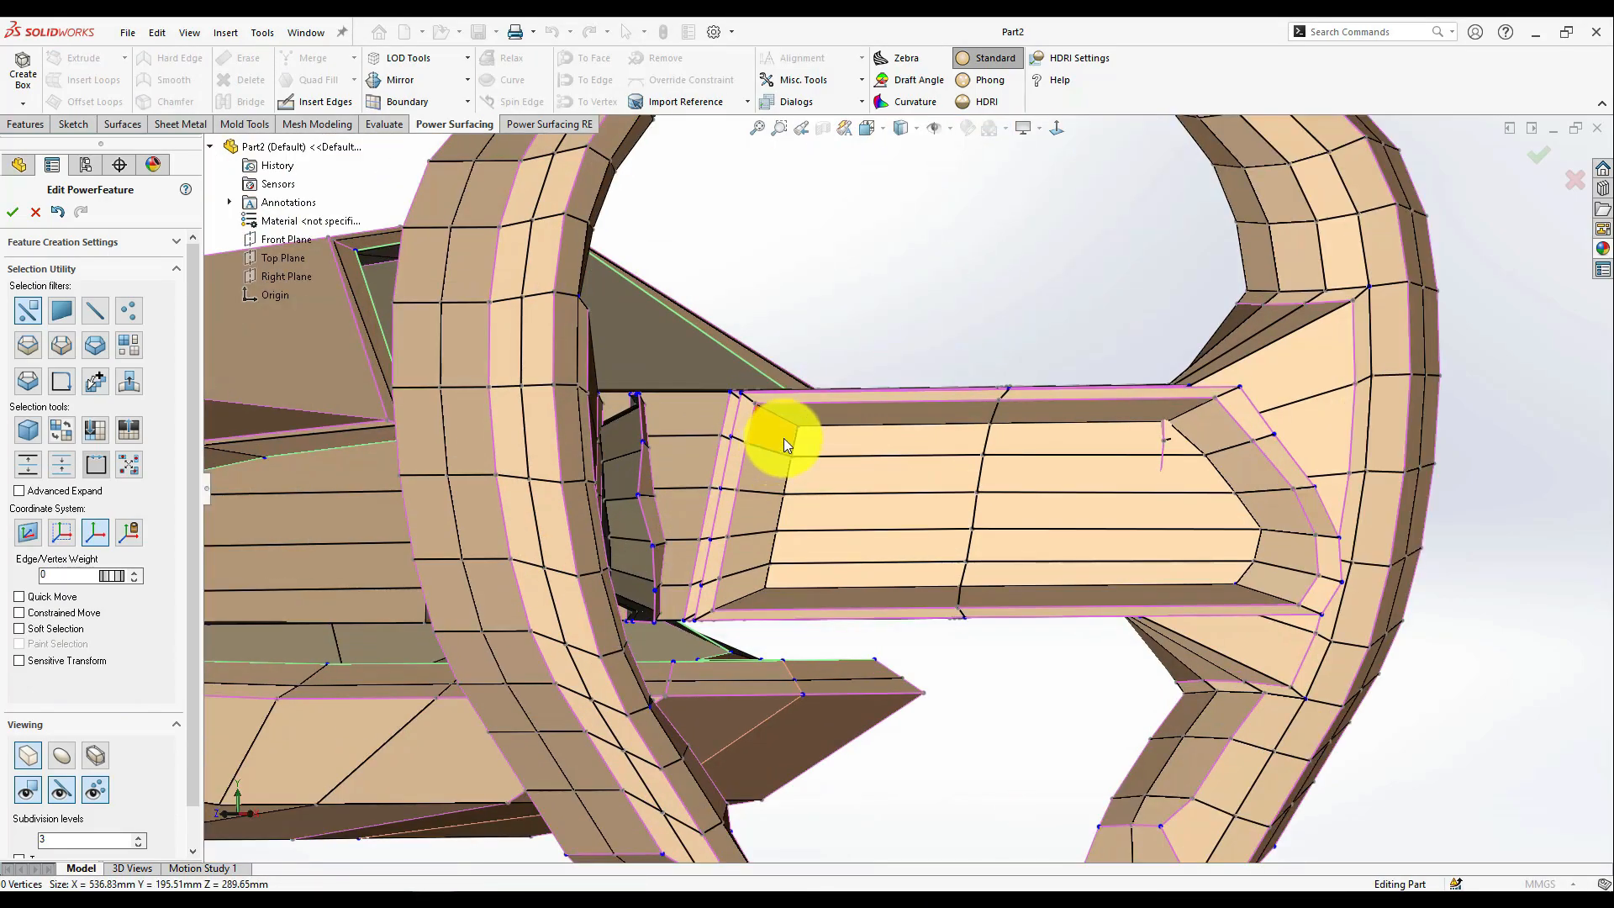
{"action": "left_click", "coordinate": [755, 492]}
{"action": "left_click", "coordinate": [19, 628]}
{"action": "middle_click_drag", "start_coordinate": [721, 396], "coordinate": [882, 534]}
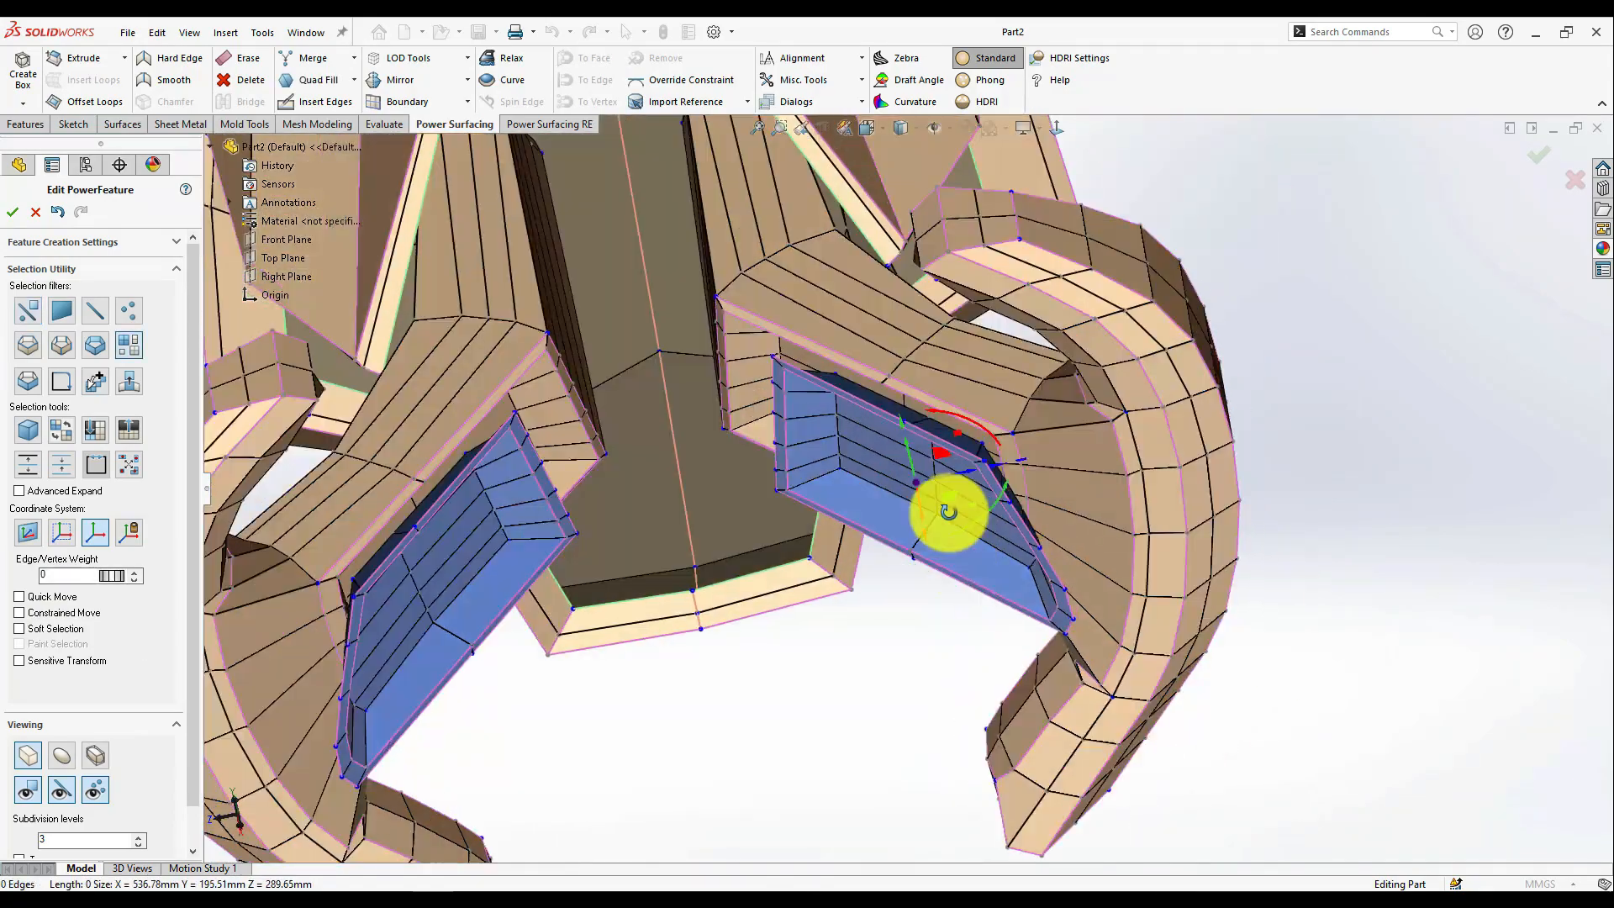
{"action": "middle_click_drag", "start_coordinate": [947, 512], "coordinate": [930, 479]}
{"action": "right_click", "coordinate": [930, 479]}
{"action": "left_click", "coordinate": [990, 503]}
{"action": "scroll", "coordinate": [916, 463], "scroll_direction": "down", "scroll_amount": 4}
{"action": "mouse_move", "coordinate": [958, 500]}
{"action": "left_mouse_down"}
{"action": "mouse_move", "coordinate": [920, 445]}
{"action": "mouse_move", "coordinate": [884, 536]}
{"action": "left_mouse_up"}
- Reposition the rim vertices at the shell's outer end so they form a straight slanted edge
{"action": "scroll", "coordinate": [884, 536], "scroll_direction": "up", "scroll_amount": 1}
{"action": "middle_click_drag", "start_coordinate": [884, 537], "coordinate": [954, 470]}
{"action": "right_click", "coordinate": [954, 471]}
{"action": "left_click", "coordinate": [1017, 447]}
{"action": "left_click", "coordinate": [1026, 547]}
{"action": "middle_click_drag", "start_coordinate": [1026, 547], "coordinate": [661, 585]}
{"action": "scroll", "coordinate": [628, 542], "scroll_direction": "down", "scroll_amount": 3}
{"action": "left_click", "coordinate": [688, 539]}
{"action": "left_click", "coordinate": [703, 494], "text": "ctrl"}
{"action": "middle_click_drag", "start_coordinate": [748, 553], "coordinate": [983, 420]}
{"action": "left_click", "coordinate": [951, 503]}
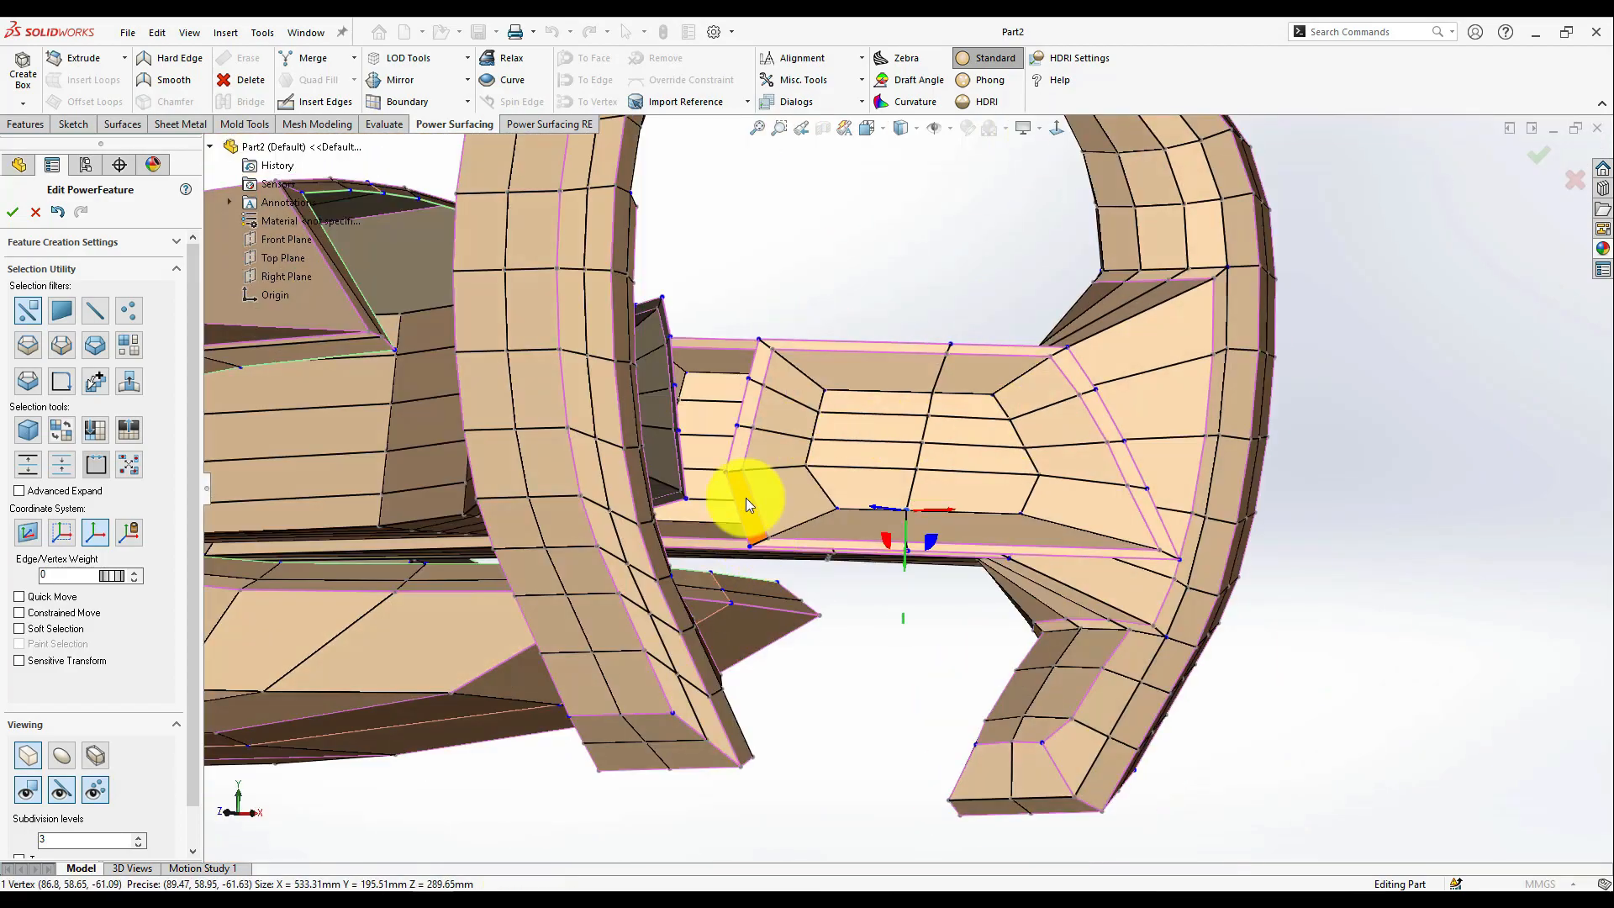
- Adjust the rim vertices at the shell's inner end so they follow a straight slanted line
{"action": "scroll", "coordinate": [755, 533], "scroll_direction": "down", "scroll_amount": 3}
{"action": "left_click", "coordinate": [783, 531]}
{"action": "middle_click_drag", "start_coordinate": [783, 531], "coordinate": [849, 467]}
{"action": "scroll", "coordinate": [851, 553], "scroll_direction": "down", "scroll_amount": 2}
{"action": "scroll", "coordinate": [824, 473], "scroll_direction": "down", "scroll_amount": 3}
{"action": "left_click", "coordinate": [830, 481]}
{"action": "left_click", "coordinate": [803, 467]}
{"action": "left_click", "coordinate": [826, 452]}
{"action": "left_click", "coordinate": [819, 454]}
{"action": "scroll", "coordinate": [868, 459], "scroll_direction": "up", "scroll_amount": 4}
{"action": "middle_click_drag", "start_coordinate": [868, 459], "coordinate": [862, 537]}
{"action": "left_click", "coordinate": [932, 516]}
{"action": "scroll", "coordinate": [863, 537], "scroll_direction": "down", "scroll_amount": 2}
{"action": "double_click", "coordinate": [863, 538]}
{"action": "scroll", "coordinate": [911, 489], "scroll_direction": "up", "scroll_amount": 2}
- Move the lower corner at the inner end of the arm and shell
{"action": "middle_click_drag", "start_coordinate": [1007, 553], "coordinate": [931, 582]}
{"action": "right_click", "coordinate": [1019, 651]}
{"action": "left_click", "coordinate": [909, 661]}
{"action": "mouse_move", "coordinate": [910, 661]}
{"action": "middle_mouse_down"}
{"action": "mouse_move", "coordinate": [948, 695]}
{"action": "mouse_move", "coordinate": [927, 708]}
{"action": "mouse_move", "coordinate": [917, 643]}
{"action": "middle_mouse_up"}
{"action": "scroll", "coordinate": [926, 708], "scroll_direction": "down", "scroll_amount": 4}
{"action": "left_click_drag", "start_coordinate": [916, 643], "coordinate": [860, 591]}
- Shift the neighbouring vertices at the inner end to even out its rim
{"action": "left_click", "coordinate": [849, 537]}
{"action": "scroll", "coordinate": [849, 537], "scroll_direction": "down", "scroll_amount": 4}
{"action": "middle_click_drag", "start_coordinate": [849, 537], "coordinate": [869, 520]}
{"action": "left_click", "coordinate": [869, 519]}
{"action": "left_click", "coordinate": [853, 548]}
{"action": "left_click_drag", "start_coordinate": [869, 520], "coordinate": [820, 548]}
{"action": "left_click", "coordinate": [935, 577]}
{"action": "middle_click_drag", "start_coordinate": [936, 578], "coordinate": [1050, 505]}
- Try to move the short lower edge at the arm's inner end with soft selection set to 19
{"action": "left_click", "coordinate": [937, 639]}
{"action": "left_click", "coordinate": [916, 522], "text": "ctrl"}
{"action": "double_click", "coordinate": [916, 522]}
{"action": "scroll", "coordinate": [930, 625], "scroll_direction": "up", "scroll_amount": 6}
{"action": "left_click", "coordinate": [1057, 128]}
{"action": "scroll", "coordinate": [874, 563], "scroll_direction": "down", "scroll_amount": 5}
{"action": "left_click", "coordinate": [871, 530]}
{"action": "left_click", "coordinate": [52, 628]}
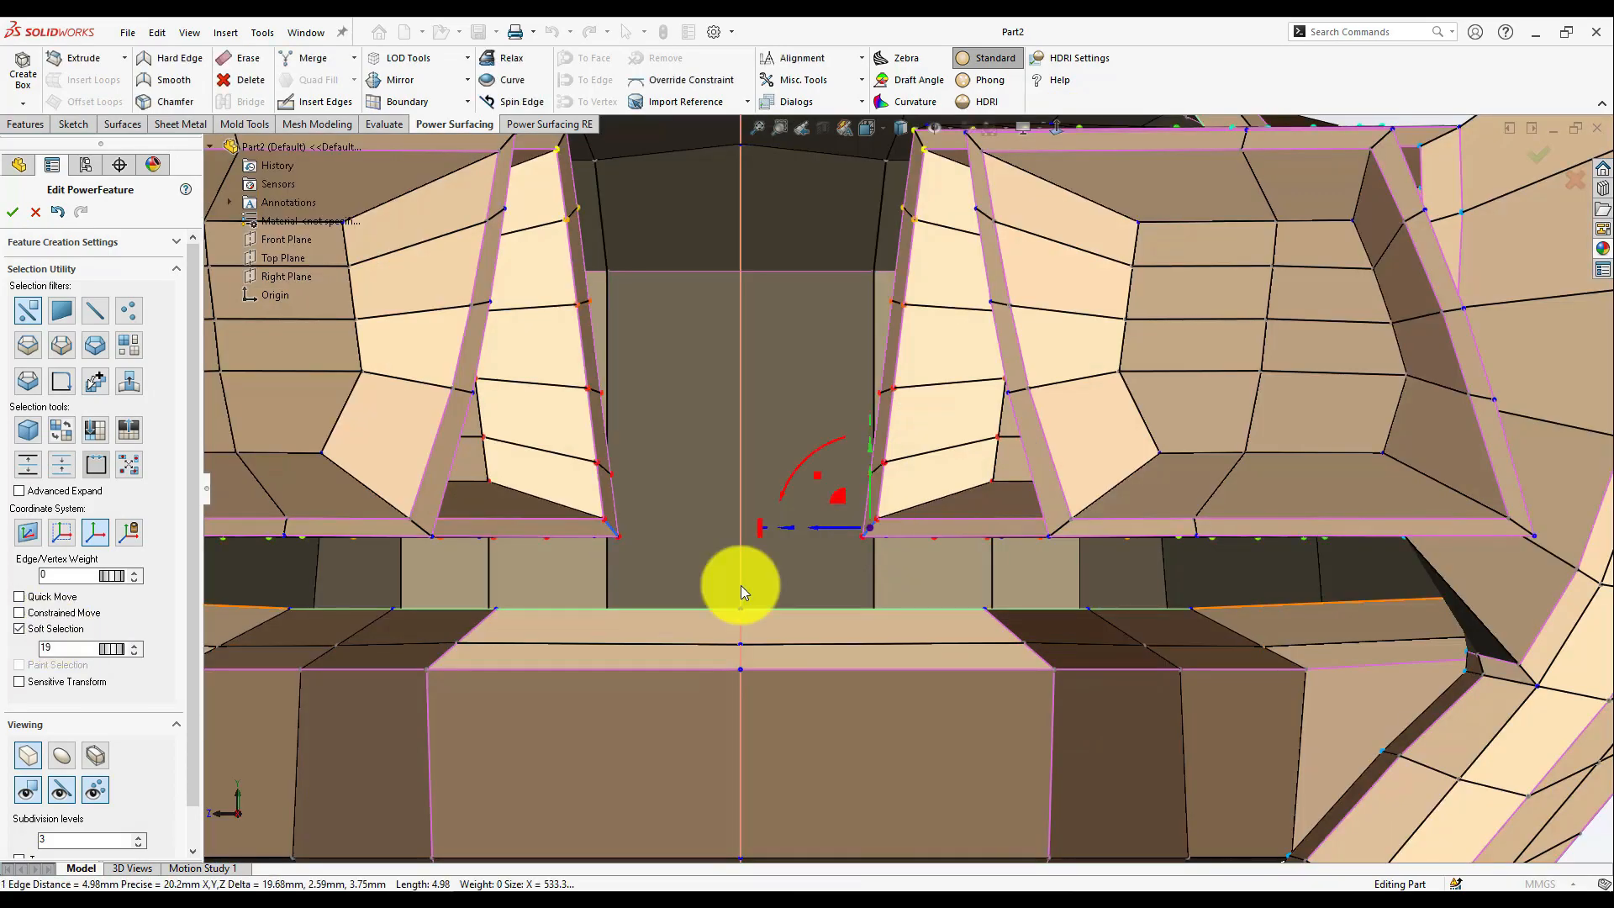
{"action": "scroll", "coordinate": [115, 645], "scroll_direction": "up", "scroll_amount": 2}
{"action": "left_click_drag", "start_coordinate": [773, 515], "coordinate": [895, 432]}
- Undo the last move of the inner-end edge and shift two lower inner-end vertices outward with soft selection at 3
{"action": "key", "text": "ctrl+z"}
{"action": "key", "text": "ctrl+z"}
{"action": "key", "text": "ctrl+z"}
{"action": "key", "text": "ctrl+z"}
{"action": "key", "text": "ctrl+z"}
{"action": "key", "text": "ctrl+z"}
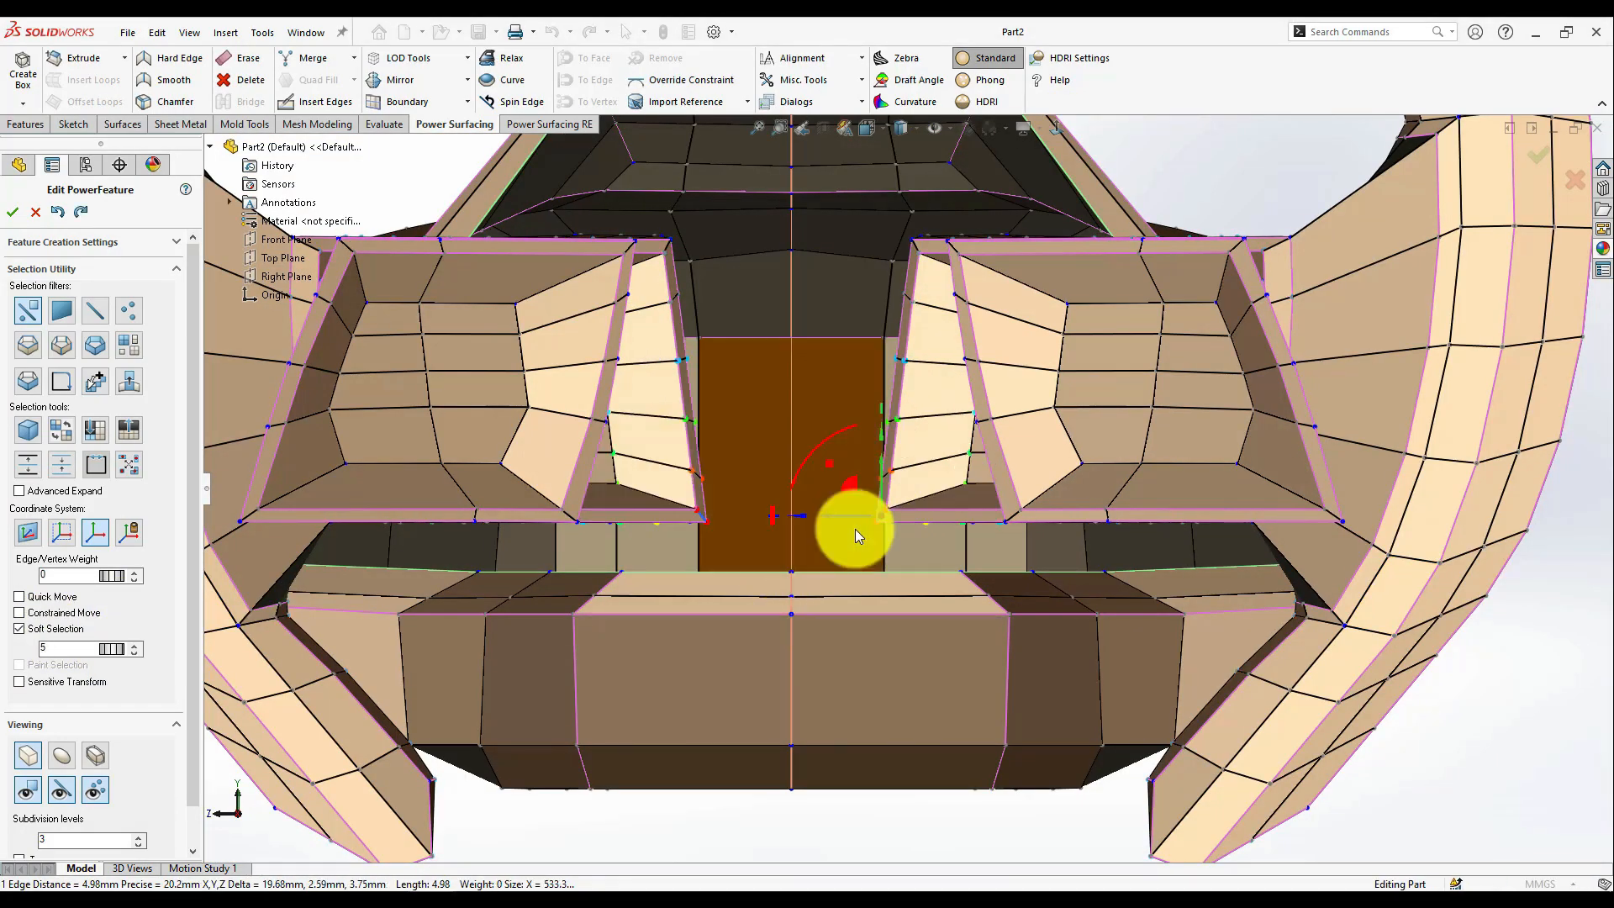
{"action": "key", "text": "ctrl+z"}
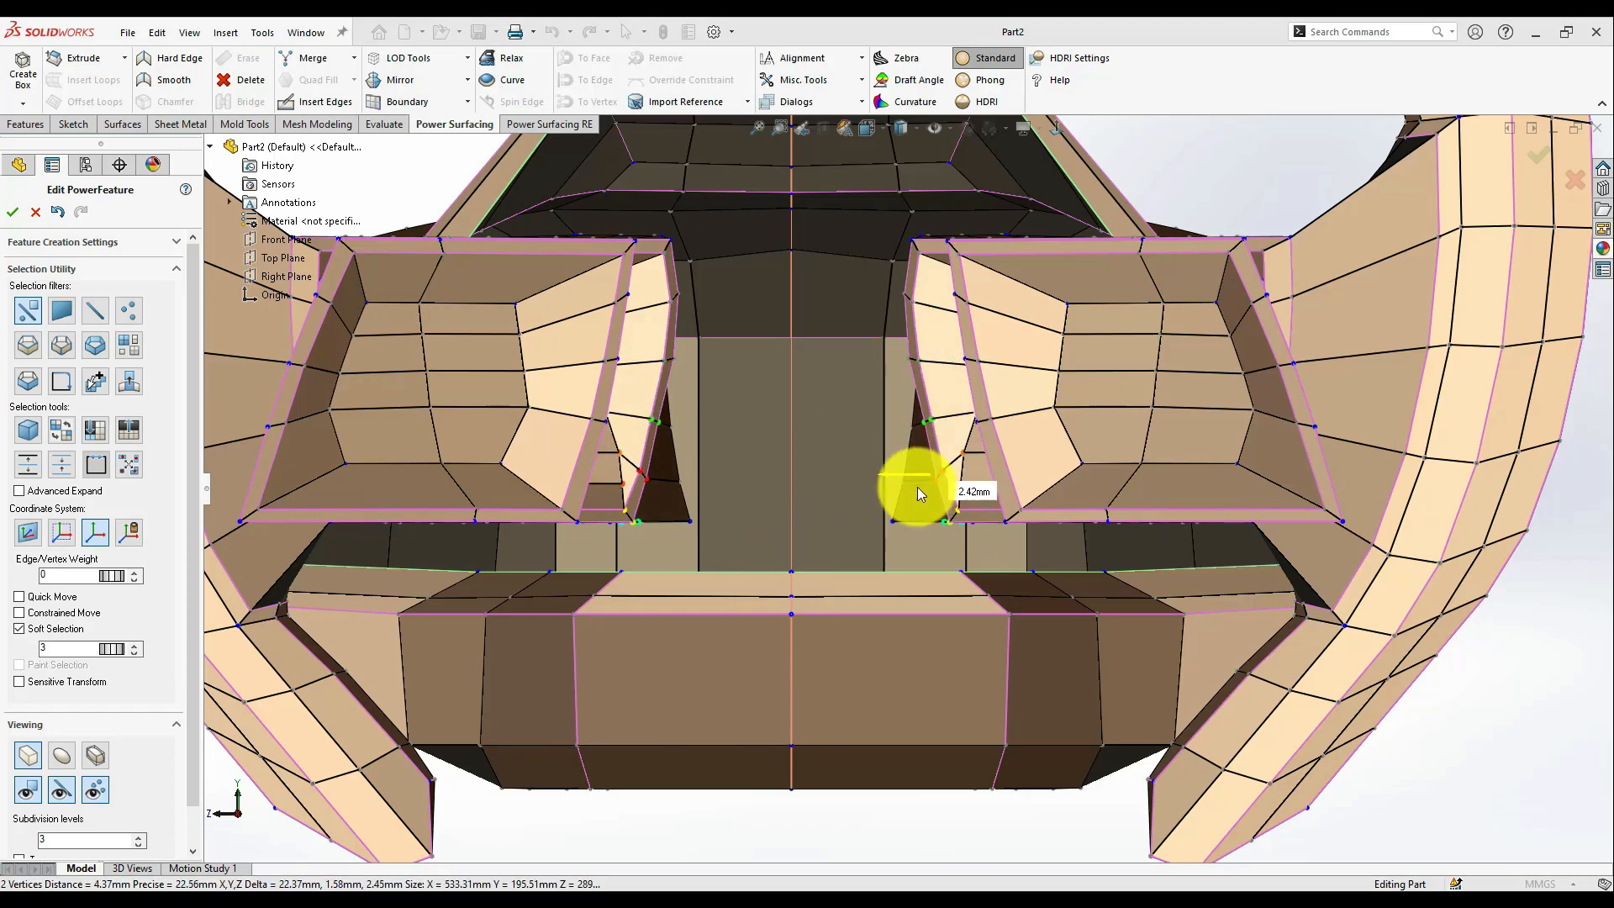
- Examine how the shell's rim and the arm's inner end line up around the rear opening
{"action": "scroll", "coordinate": [918, 486], "scroll_direction": "up", "scroll_amount": 3}
{"action": "left_click", "coordinate": [946, 741]}
{"action": "middle_click_drag", "start_coordinate": [947, 741], "coordinate": [1075, 578]}
{"action": "left_click", "coordinate": [1156, 670]}
{"action": "scroll", "coordinate": [1075, 577], "scroll_direction": "down", "scroll_amount": 3}
{"action": "left_click", "coordinate": [958, 505]}
{"action": "left_click", "coordinate": [936, 649], "text": "ctrl"}
{"action": "middle_click_drag", "start_coordinate": [936, 649], "coordinate": [1008, 538]}
{"action": "right_click", "coordinate": [967, 582]}
{"action": "key", "text": "Escape"}
{"action": "left_click", "coordinate": [975, 458]}
{"action": "double_click", "coordinate": [962, 520]}
{"action": "middle_click_drag", "start_coordinate": [961, 588], "coordinate": [999, 573]}
{"action": "key", "text": "Escape"}
{"action": "scroll", "coordinate": [987, 664], "scroll_direction": "up", "scroll_amount": 4}
{"action": "scroll", "coordinate": [998, 573], "scroll_direction": "down", "scroll_amount": 4}
- Select the shell's rim loop, turn soft selection off and undo the last change
{"action": "right_click", "coordinate": [999, 573]}
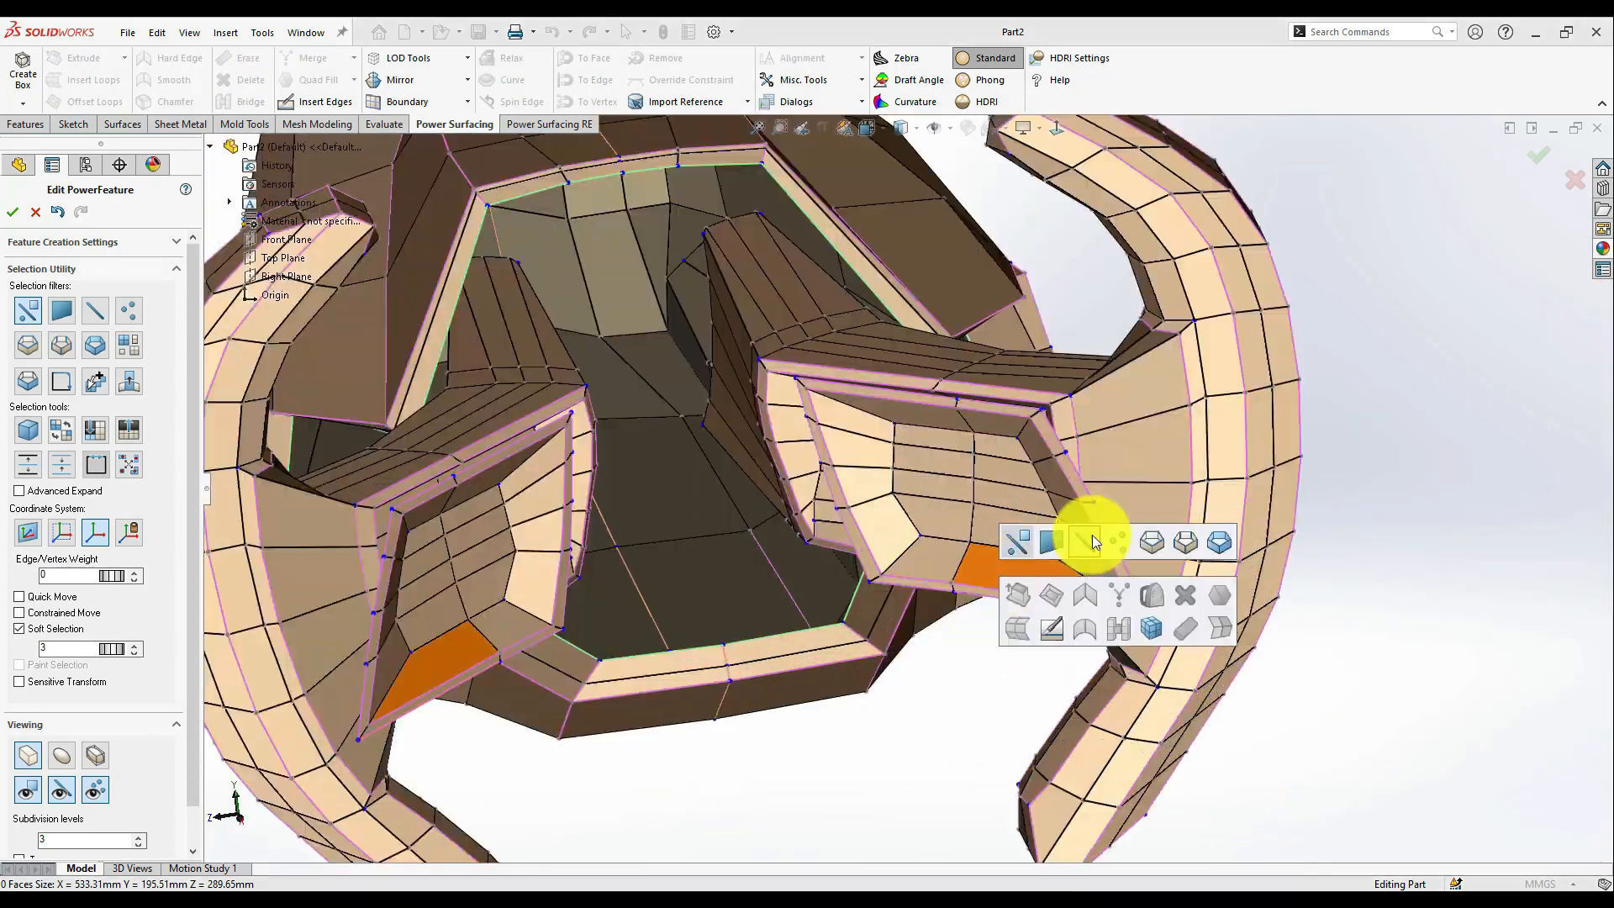
{"action": "left_click", "coordinate": [1153, 542]}
{"action": "left_click", "coordinate": [1000, 576]}
{"action": "left_click", "coordinate": [19, 627]}
{"action": "scroll", "coordinate": [953, 483], "scroll_direction": "down", "scroll_amount": 3}
{"action": "key", "text": "ctrl+z"}
- Check the shell's rim loop from below and adjust individual vertices along it
{"action": "middle_click_drag", "start_coordinate": [960, 522], "coordinate": [1015, 507]}
{"action": "right_click", "coordinate": [1096, 383]}
{"action": "left_click", "coordinate": [1266, 404]}
{"action": "left_click", "coordinate": [1101, 390]}
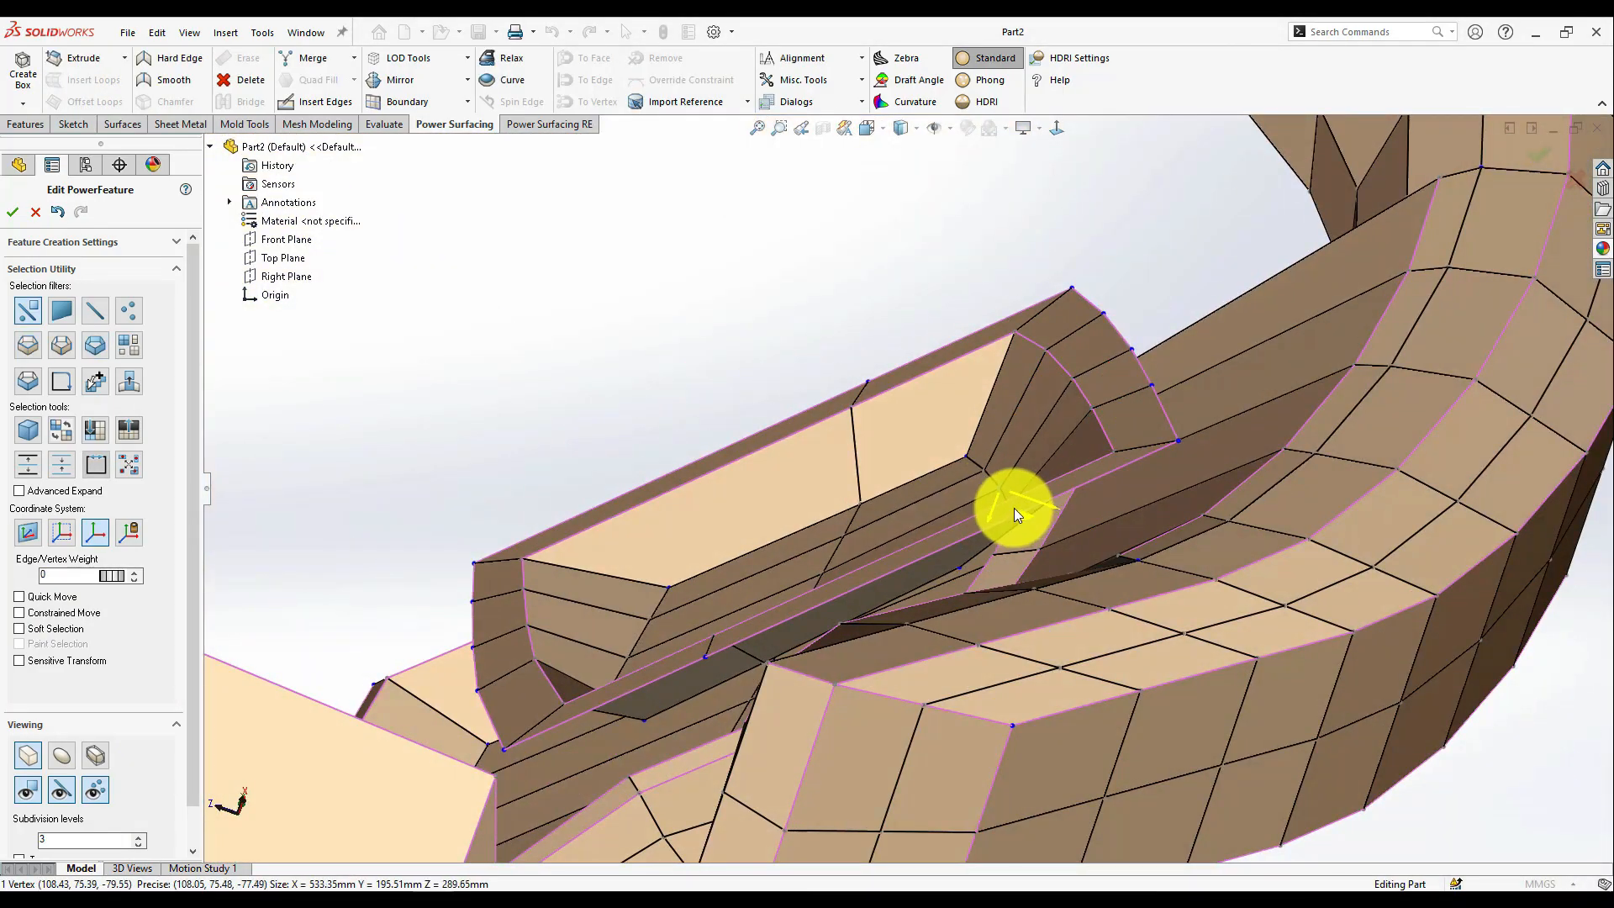
{"action": "double_click", "coordinate": [807, 536]}
{"action": "middle_click_drag", "start_coordinate": [807, 537], "coordinate": [1156, 536]}
{"action": "double_click", "coordinate": [1089, 452]}
{"action": "key", "text": "Escape"}
- Display the smooth surface and set the weight of the shell's outer edge loop to 61
{"action": "mouse_move", "coordinate": [1089, 453]}
{"action": "middle_mouse_down"}
{"action": "mouse_move", "coordinate": [924, 538]}
{"action": "mouse_move", "coordinate": [1051, 627]}
{"action": "mouse_move", "coordinate": [1117, 458]}
{"action": "middle_mouse_up"}
{"action": "left_click", "coordinate": [61, 755]}
{"action": "right_click", "coordinate": [1118, 458]}
{"action": "left_click", "coordinate": [1282, 476]}
{"action": "left_click", "coordinate": [1073, 446]}
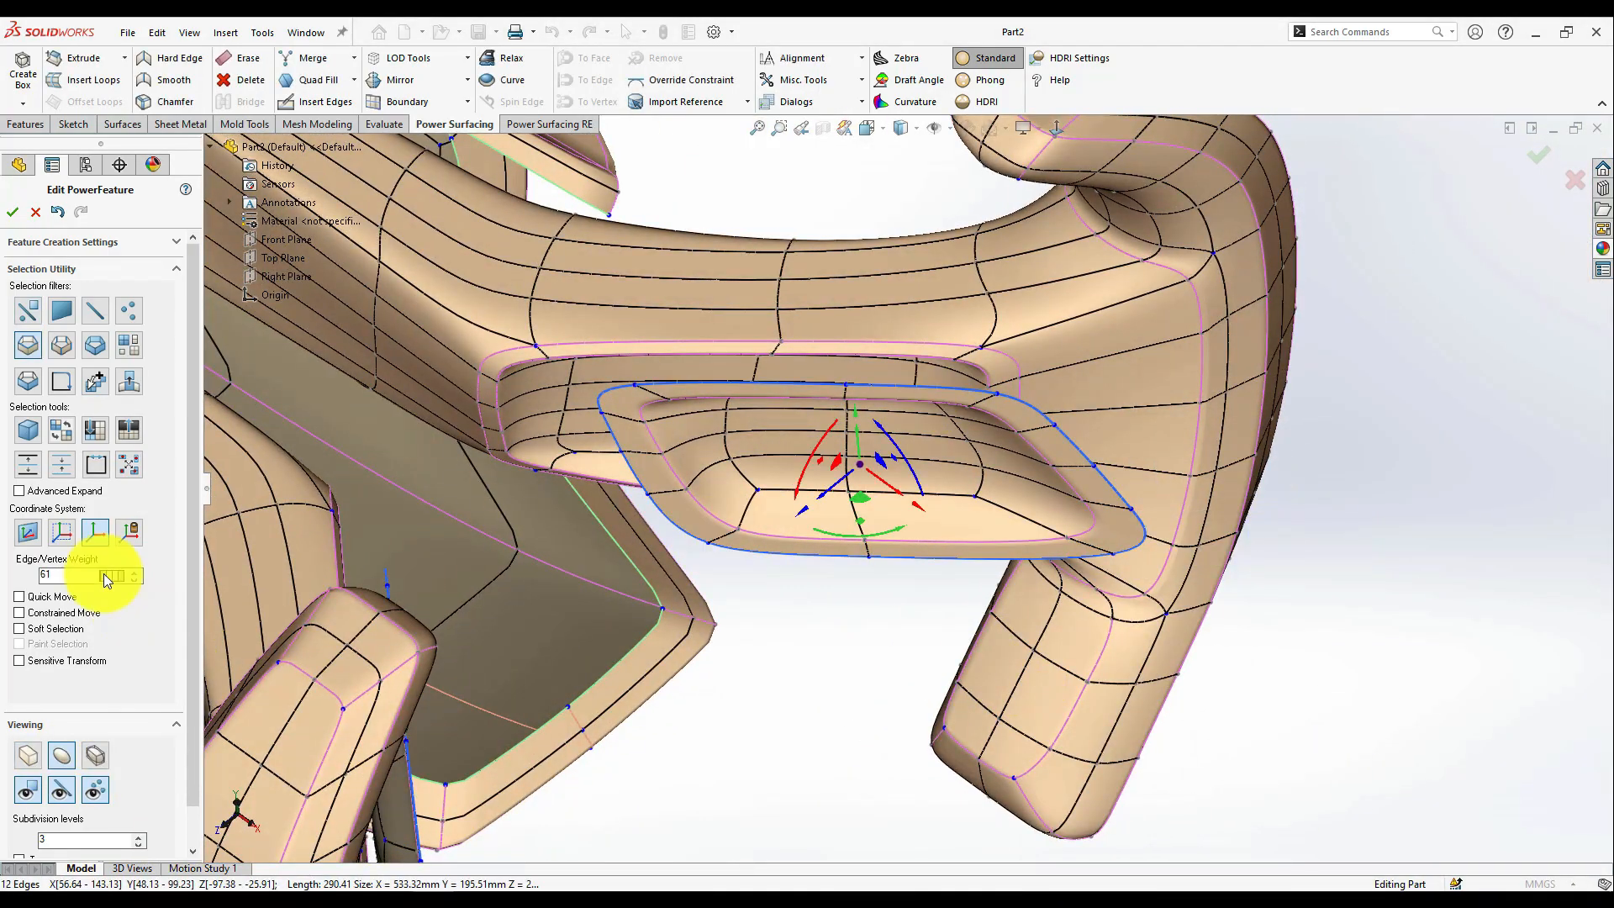
- Examine how the smoothed shell sits against the arm's recess from several sides
{"action": "scroll", "coordinate": [844, 460], "scroll_direction": "up", "scroll_amount": 3}
{"action": "middle_click_drag", "start_coordinate": [844, 461], "coordinate": [924, 516]}
{"action": "scroll", "coordinate": [925, 516], "scroll_direction": "down", "scroll_amount": 2}
{"action": "left_click", "coordinate": [1024, 571]}
{"action": "scroll", "coordinate": [1025, 572], "scroll_direction": "up", "scroll_amount": 5}
{"action": "middle_click_drag", "start_coordinate": [1025, 572], "coordinate": [772, 487]}
{"action": "scroll", "coordinate": [772, 487], "scroll_direction": "down", "scroll_amount": 2}
{"action": "scroll", "coordinate": [871, 451], "scroll_direction": "down", "scroll_amount": 4}
{"action": "left_click", "coordinate": [872, 450]}
{"action": "scroll", "coordinate": [871, 450], "scroll_direction": "up", "scroll_amount": 3}
- Undo and redo the last change to compare the shell's fit in the arm's recess
{"action": "left_click", "coordinate": [50, 629]}
{"action": "key", "text": "ctrl+z"}
{"action": "mouse_move", "coordinate": [888, 531]}
{"action": "middle_mouse_down"}
{"action": "mouse_move", "coordinate": [832, 462]}
{"action": "mouse_move", "coordinate": [881, 498]}
{"action": "mouse_move", "coordinate": [871, 396]}
{"action": "mouse_move", "coordinate": [898, 424]}
{"action": "mouse_move", "coordinate": [895, 558]}
{"action": "middle_mouse_up"}
{"action": "key", "text": "ctrl+y"}
{"action": "key", "text": "Escape"}
{"action": "left_click", "coordinate": [834, 471]}
{"action": "left_click_drag", "start_coordinate": [834, 471], "coordinate": [799, 554]}
{"action": "middle_click_drag", "start_coordinate": [830, 474], "coordinate": [896, 699]}
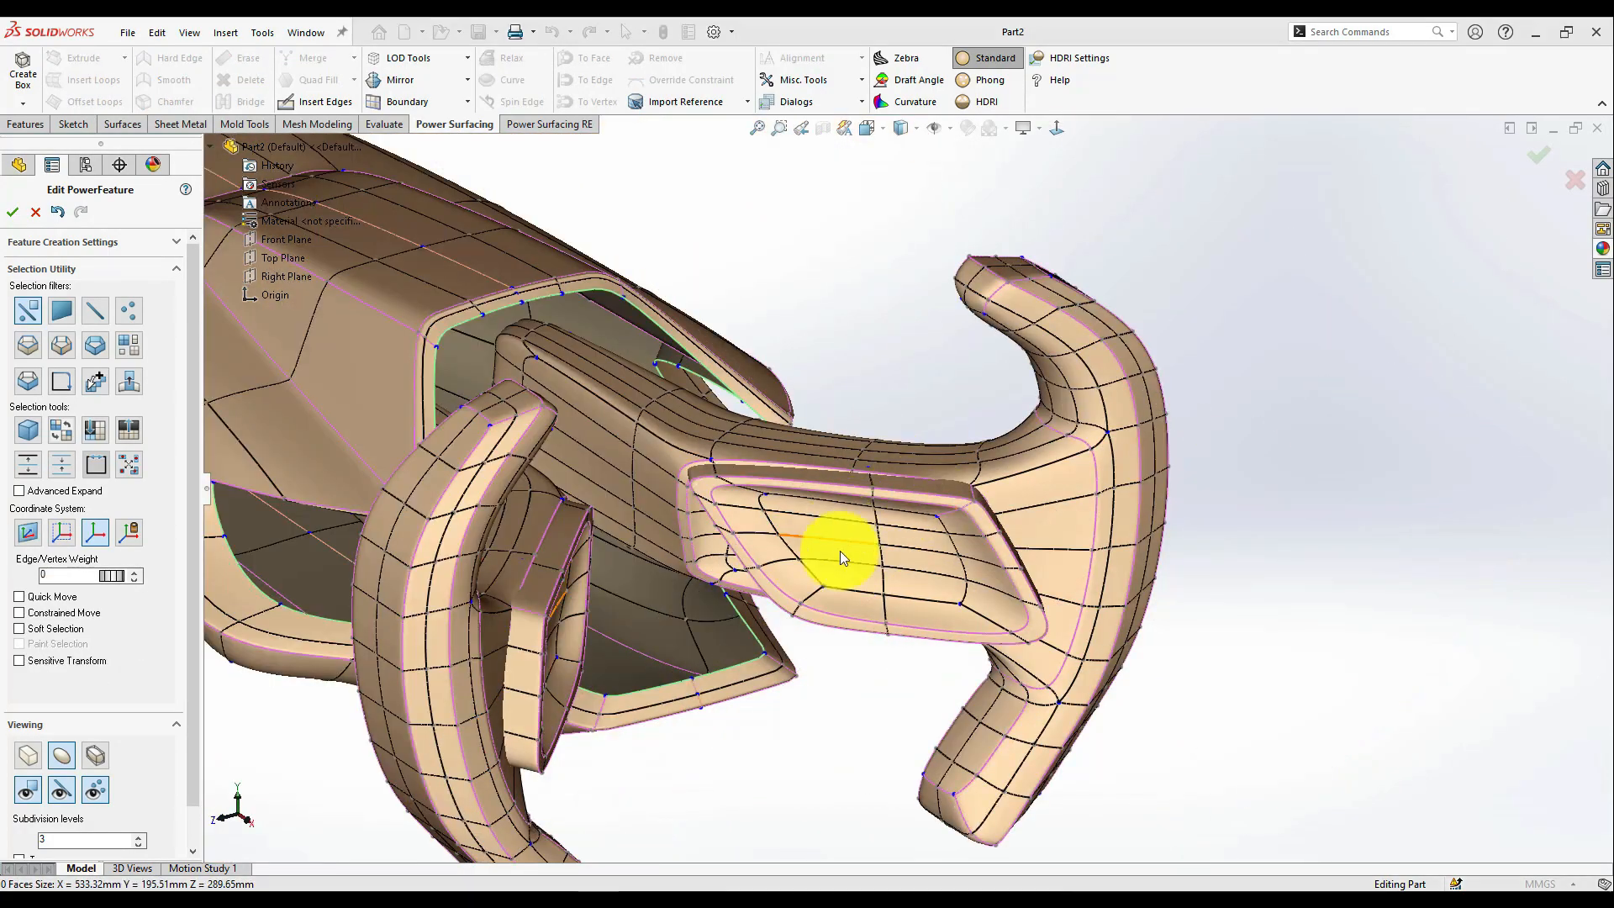
- Select the whole shell and bring up the Advanced Triad Options for it
{"action": "double_click", "coordinate": [842, 537]}
{"action": "middle_click_drag", "start_coordinate": [799, 540], "coordinate": [831, 685]}
{"action": "middle_click_drag", "start_coordinate": [883, 642], "coordinate": [822, 566]}
{"action": "left_click", "coordinate": [817, 80]}
{"action": "left_click", "coordinate": [814, 102]}
{"action": "left_click", "coordinate": [828, 189]}
{"action": "scroll", "coordinate": [931, 586], "scroll_direction": "down", "scroll_amount": 1}
- Rotate the static triad to 135° about Y in line with the arm, and set its placement to Static - Move Objects
{"action": "middle_click_drag", "start_coordinate": [920, 565], "coordinate": [958, 587]}
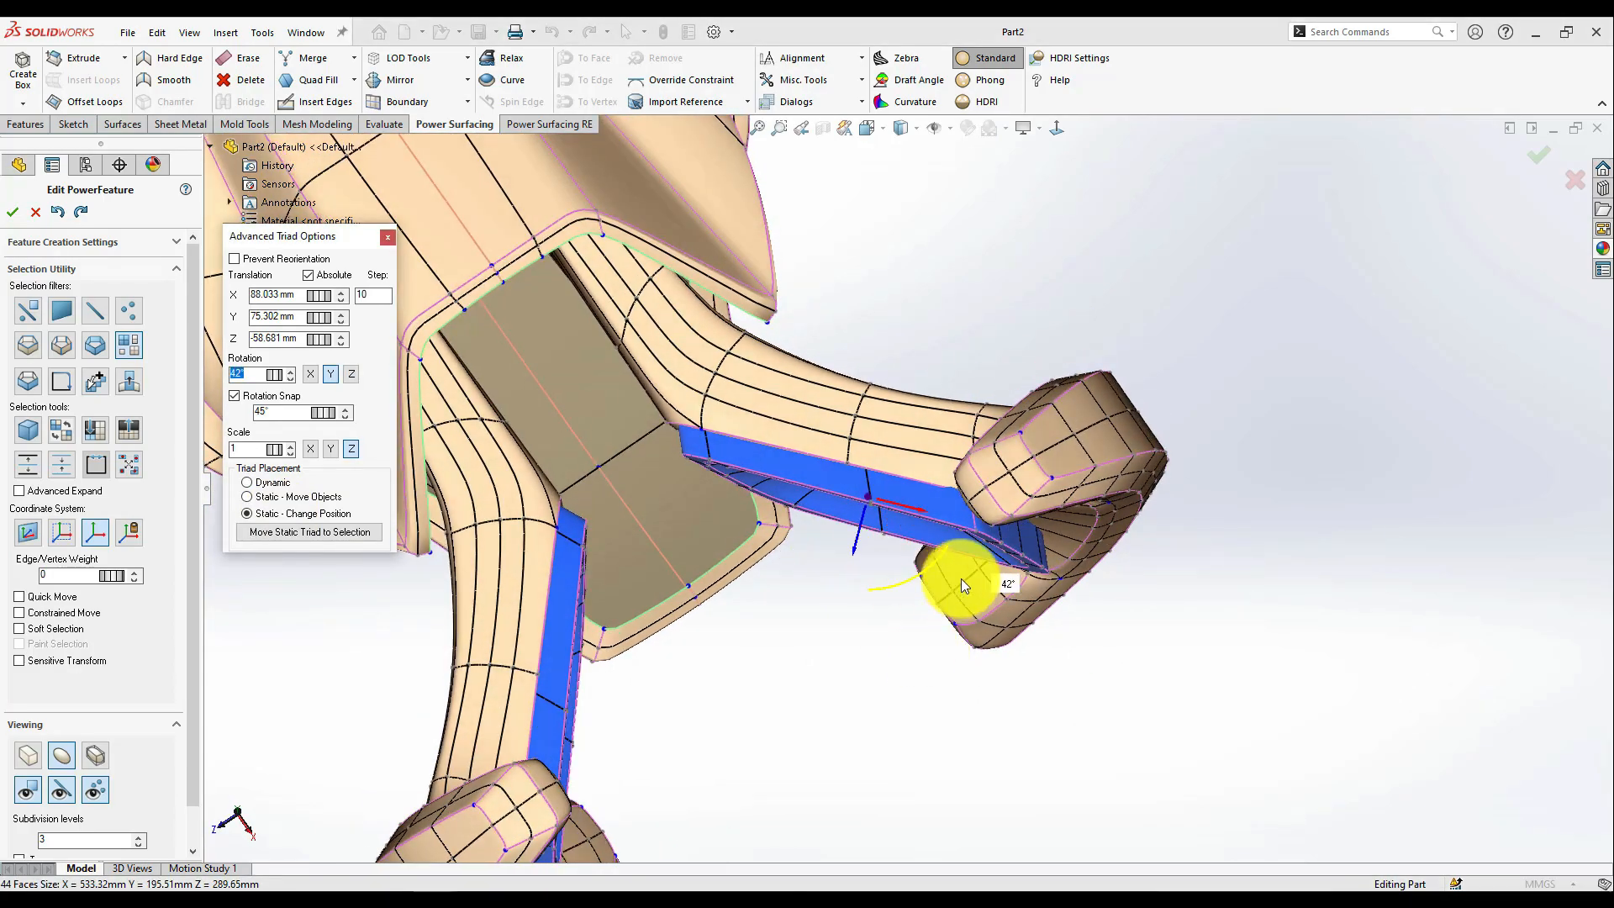
{"action": "left_click", "coordinate": [294, 497]}
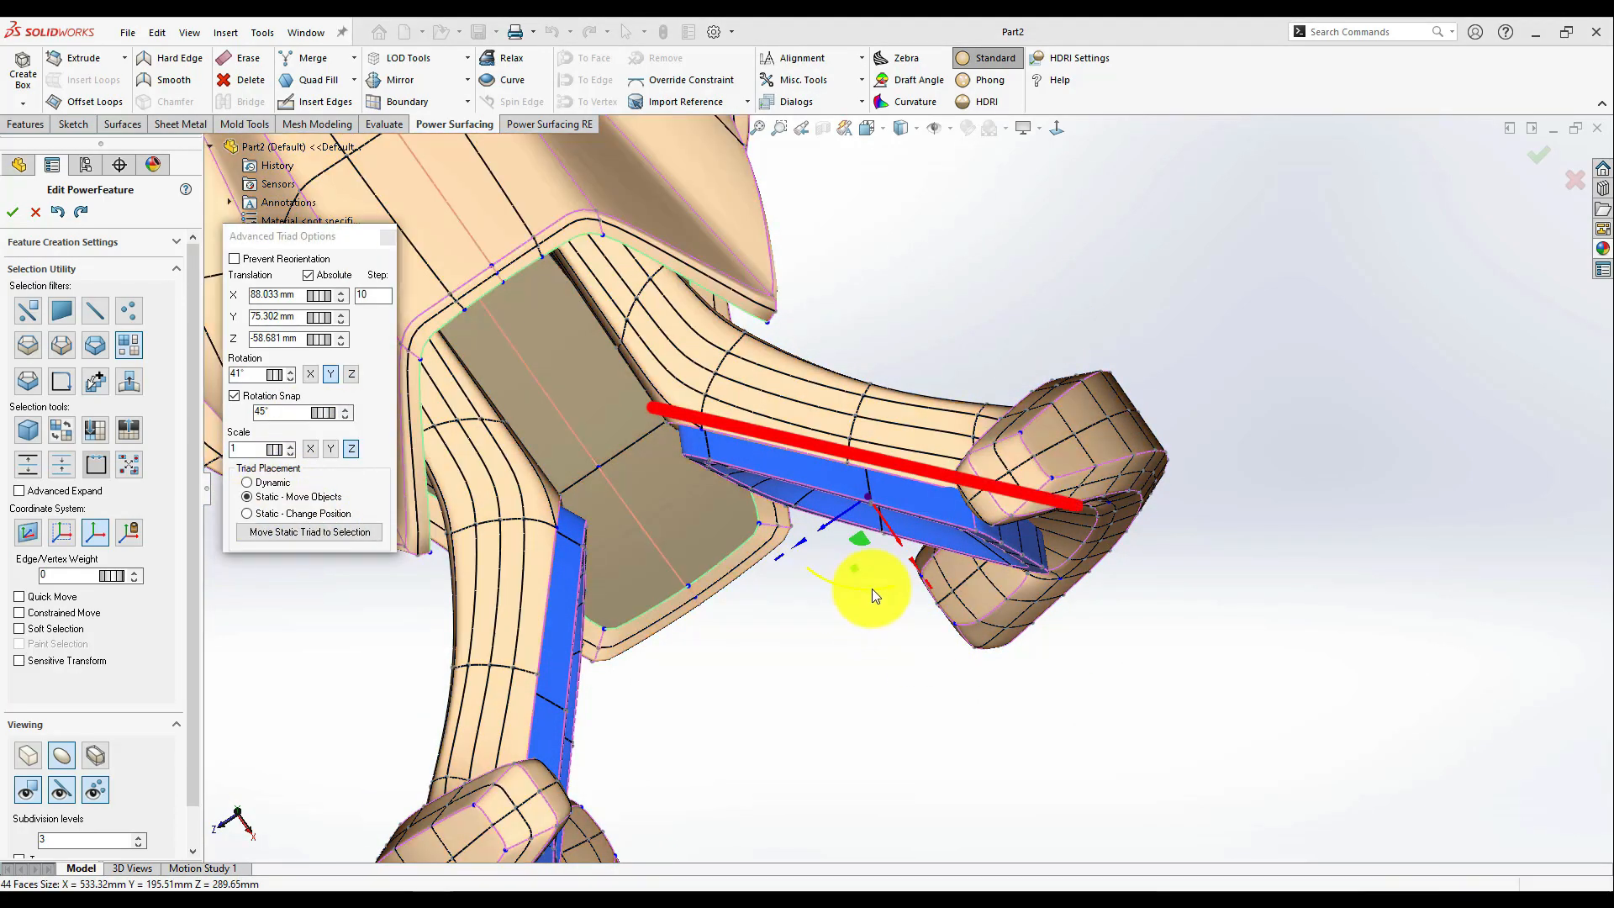
{"action": "left_click", "coordinate": [333, 511]}
{"action": "left_click_drag", "start_coordinate": [892, 586], "coordinate": [931, 600]}
{"action": "middle_click_drag", "start_coordinate": [894, 663], "coordinate": [953, 545]}
{"action": "left_click_drag", "start_coordinate": [882, 551], "coordinate": [903, 401]}
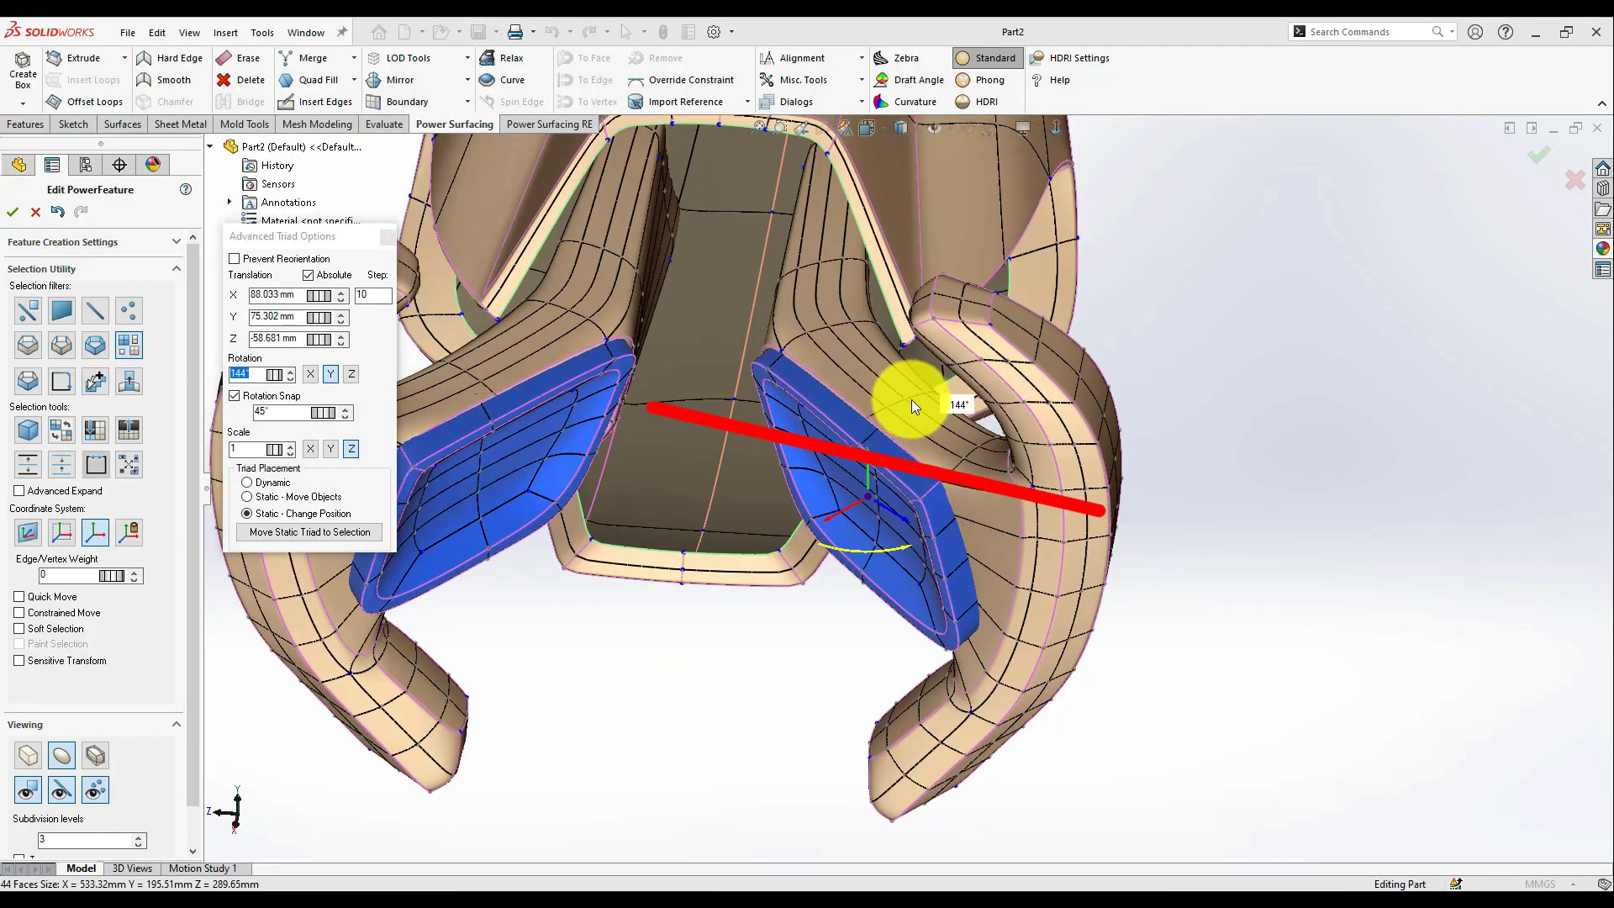
{"action": "left_click", "coordinate": [299, 498]}
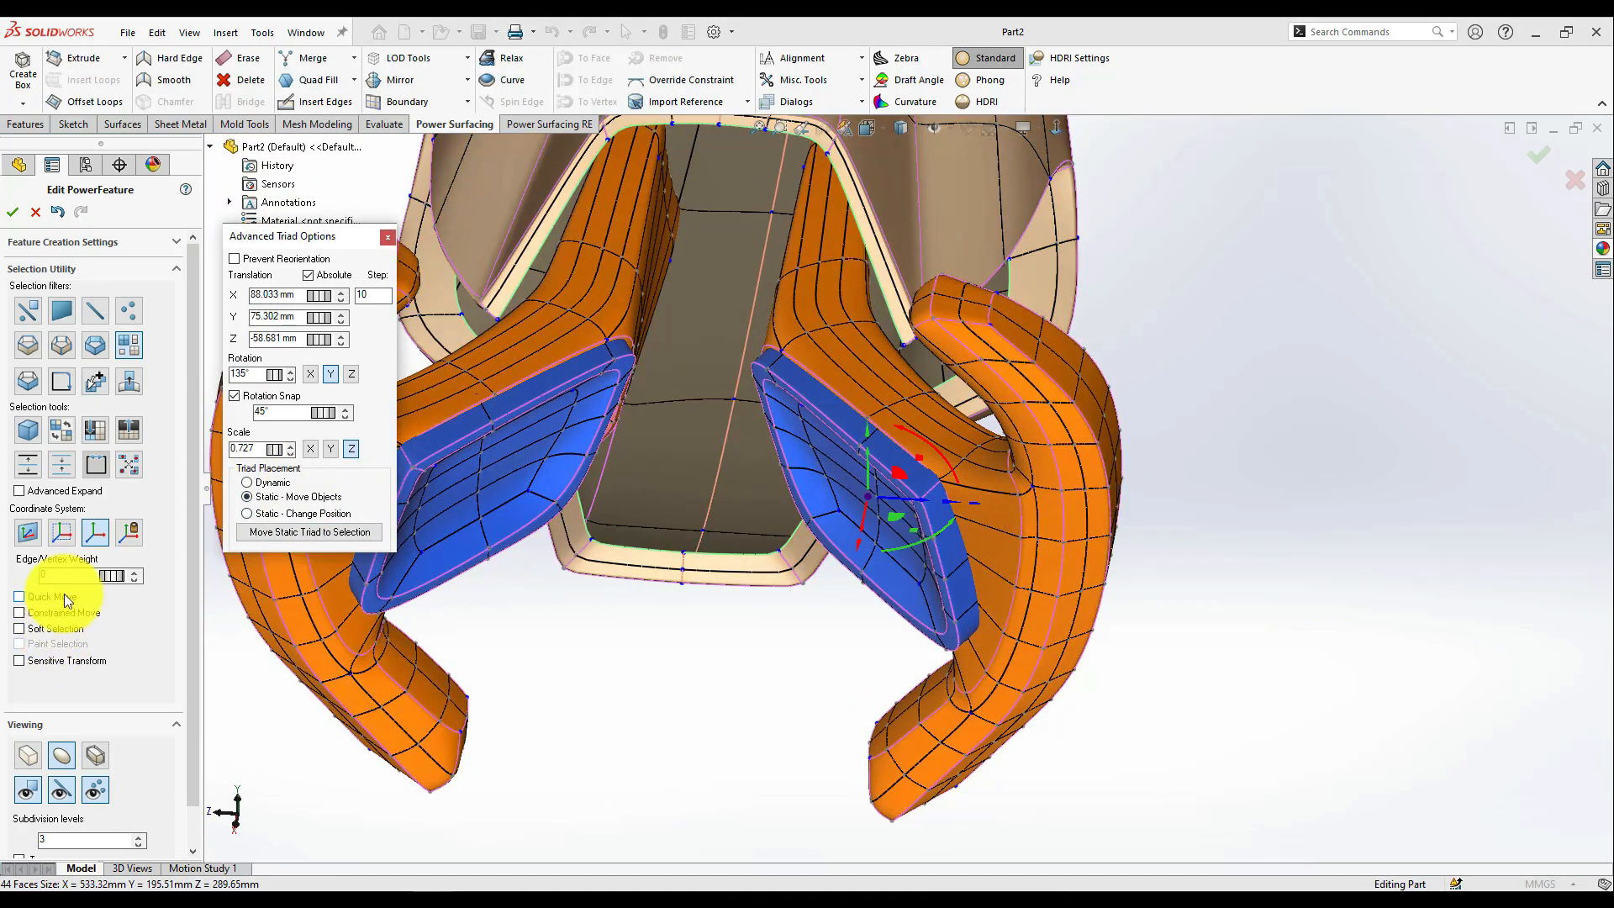
- Fit the shell closer to the arm's recess with the realigned triad, undoing one move, and return triad placement to Dynamic
{"action": "left_click_drag", "start_coordinate": [916, 537], "coordinate": [875, 521]}
{"action": "middle_click_drag", "start_coordinate": [875, 521], "coordinate": [981, 489]}
{"action": "key", "text": "ctrl+z"}
{"action": "left_click_drag", "start_coordinate": [950, 508], "coordinate": [892, 511]}
{"action": "mouse_move", "coordinate": [876, 413]}
{"action": "left_mouse_down"}
{"action": "mouse_move", "coordinate": [884, 466]}
{"action": "mouse_move", "coordinate": [875, 442]}
{"action": "left_mouse_up"}
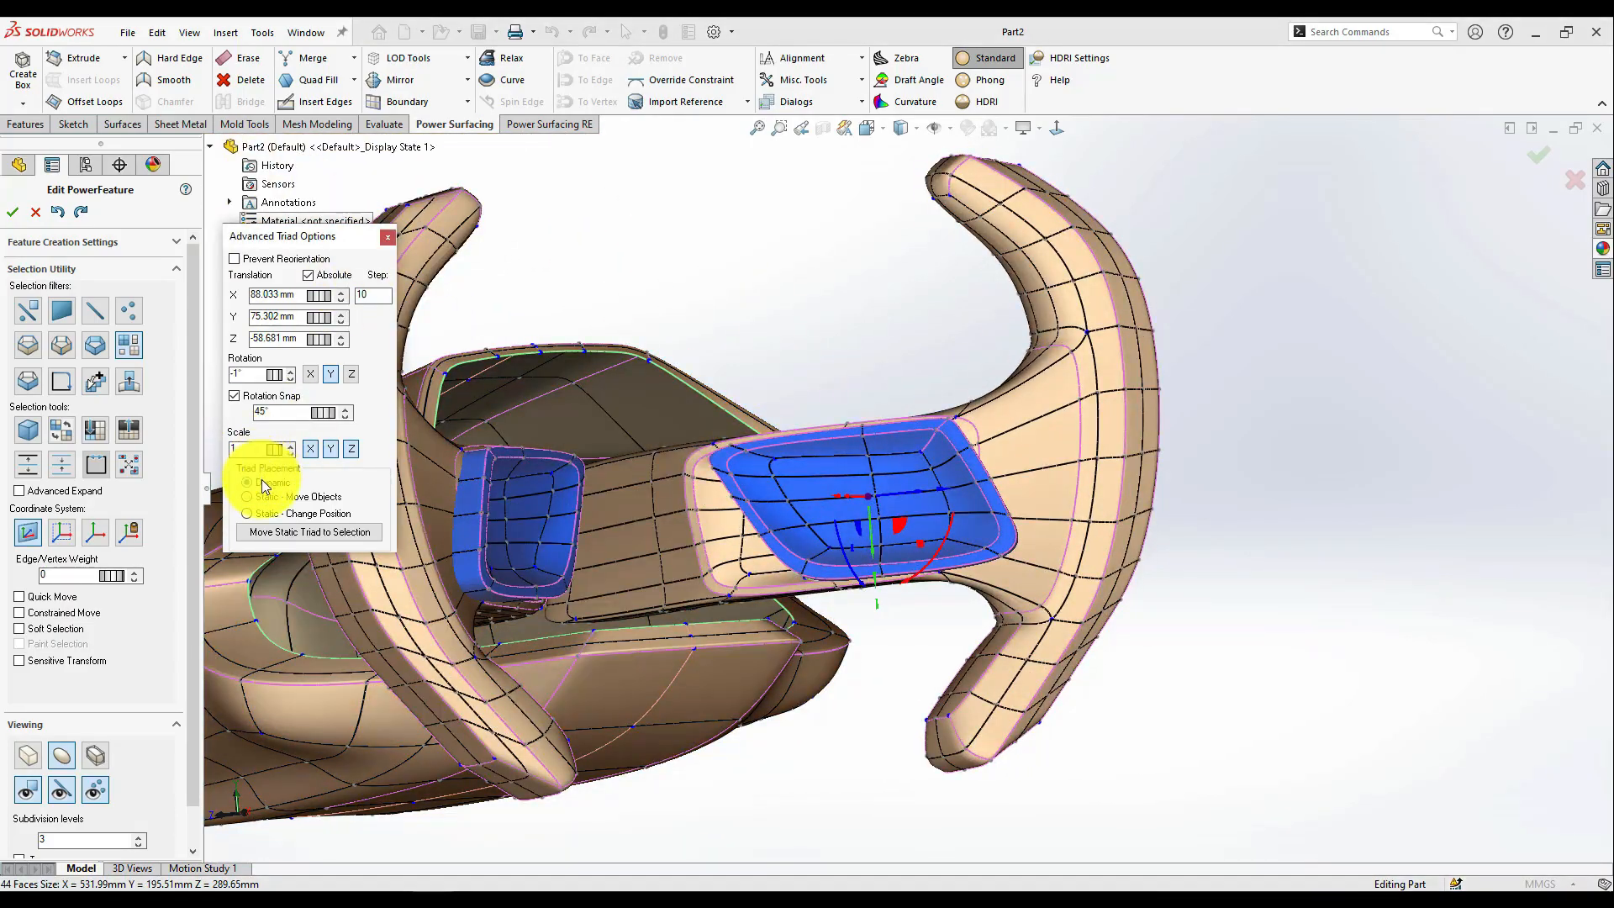
{"action": "left_click", "coordinate": [129, 532]}
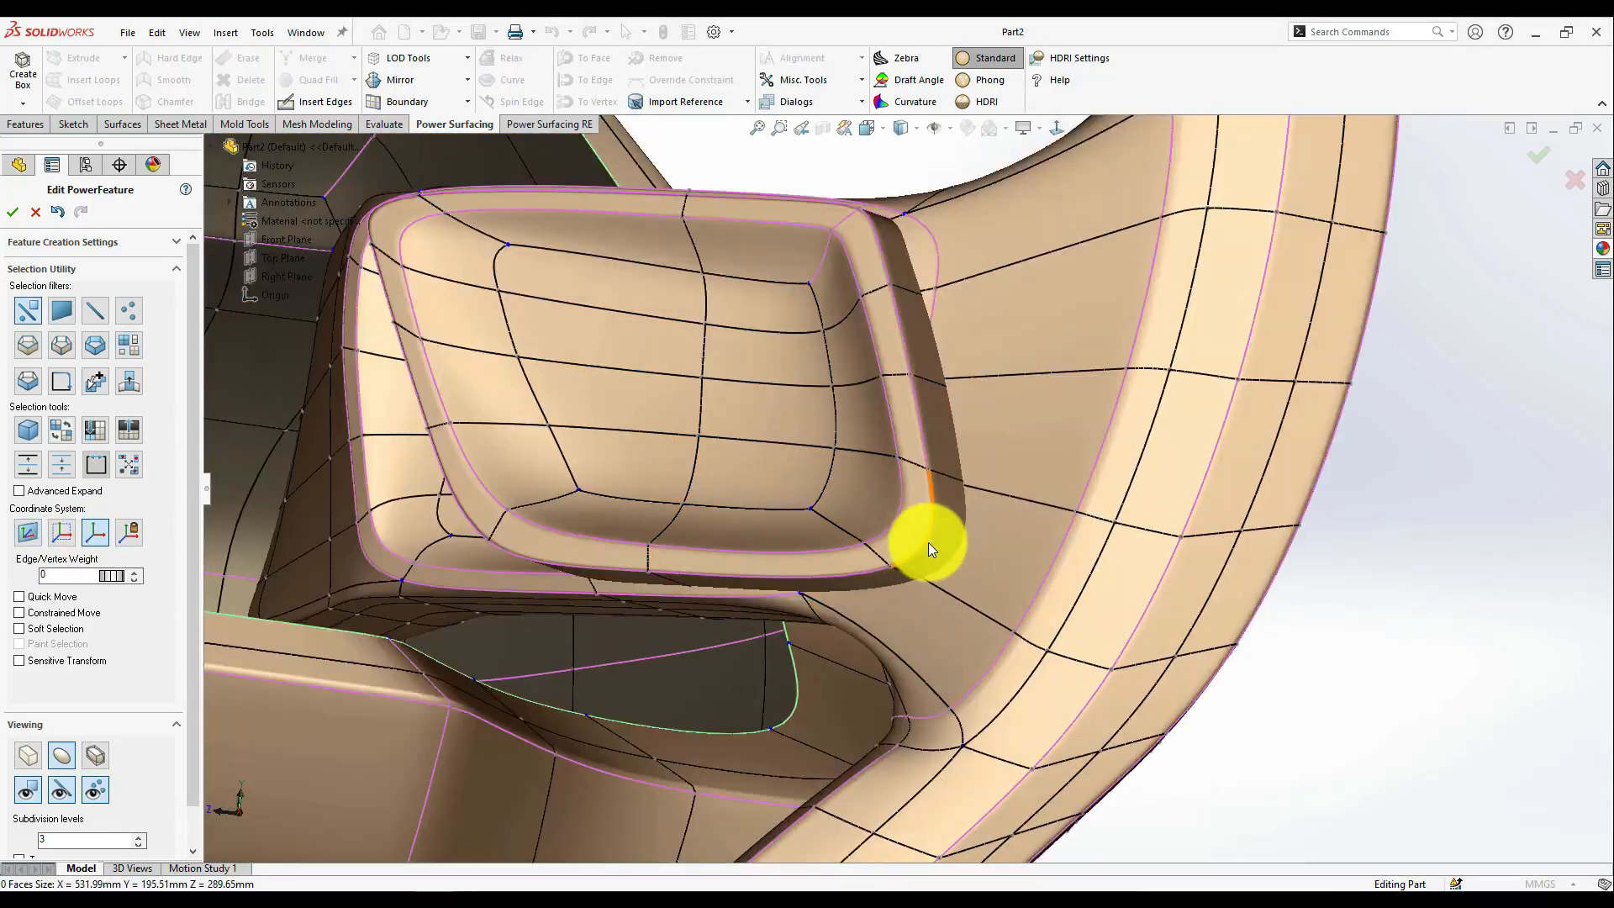
- Select the shell's outer-end wall faces and the face loop around its rim
{"action": "left_click", "coordinate": [928, 542]}
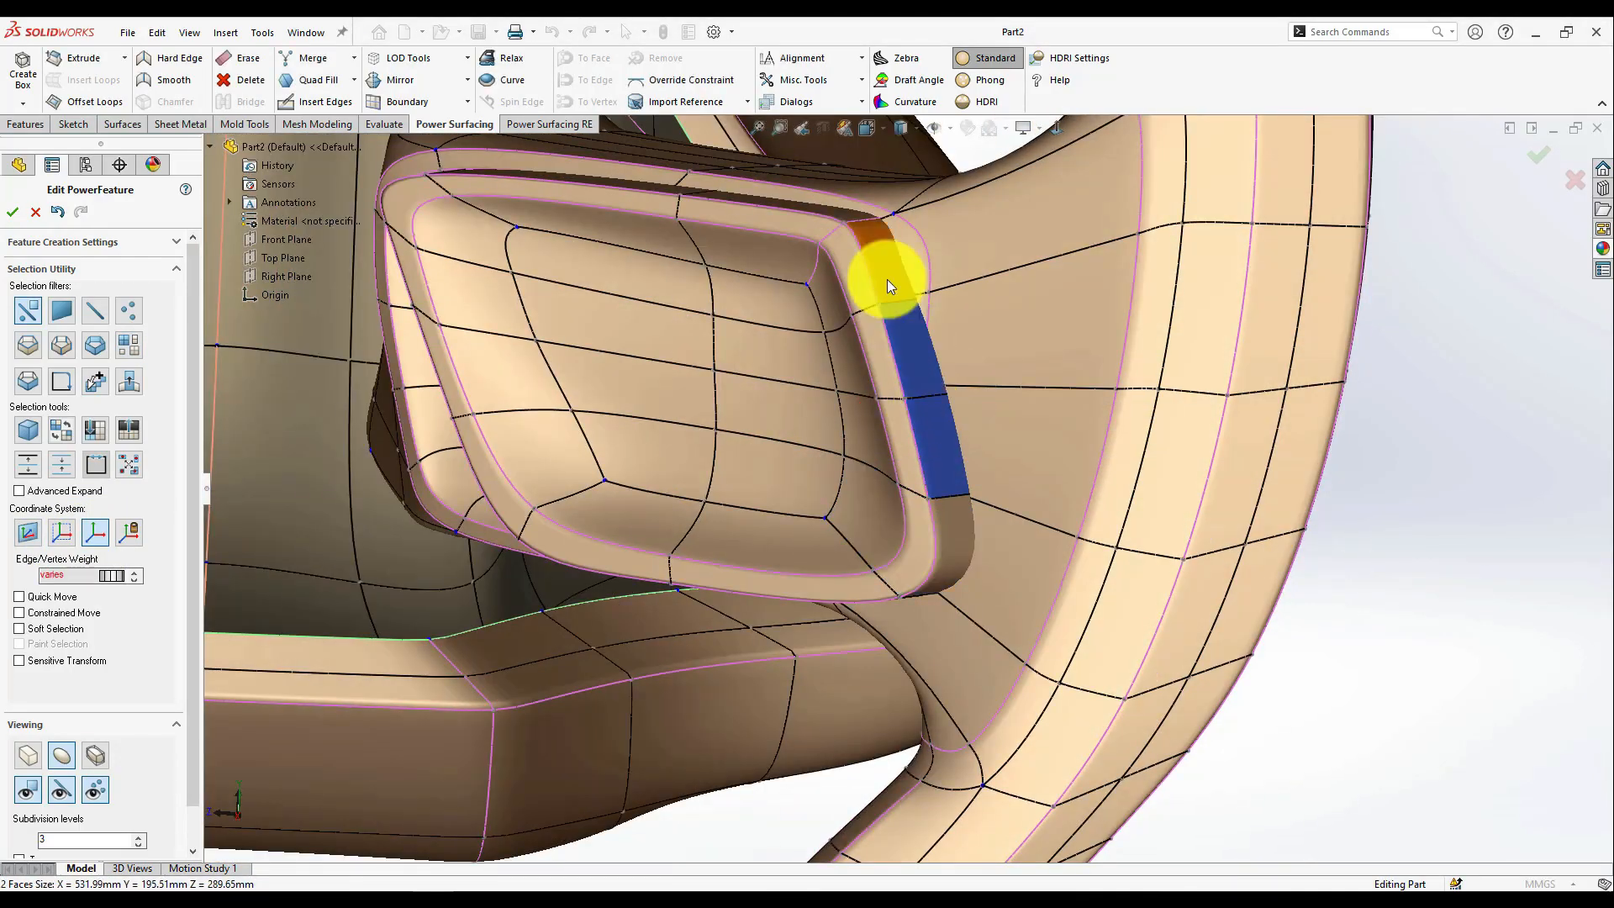
{"action": "left_click", "coordinate": [882, 270]}
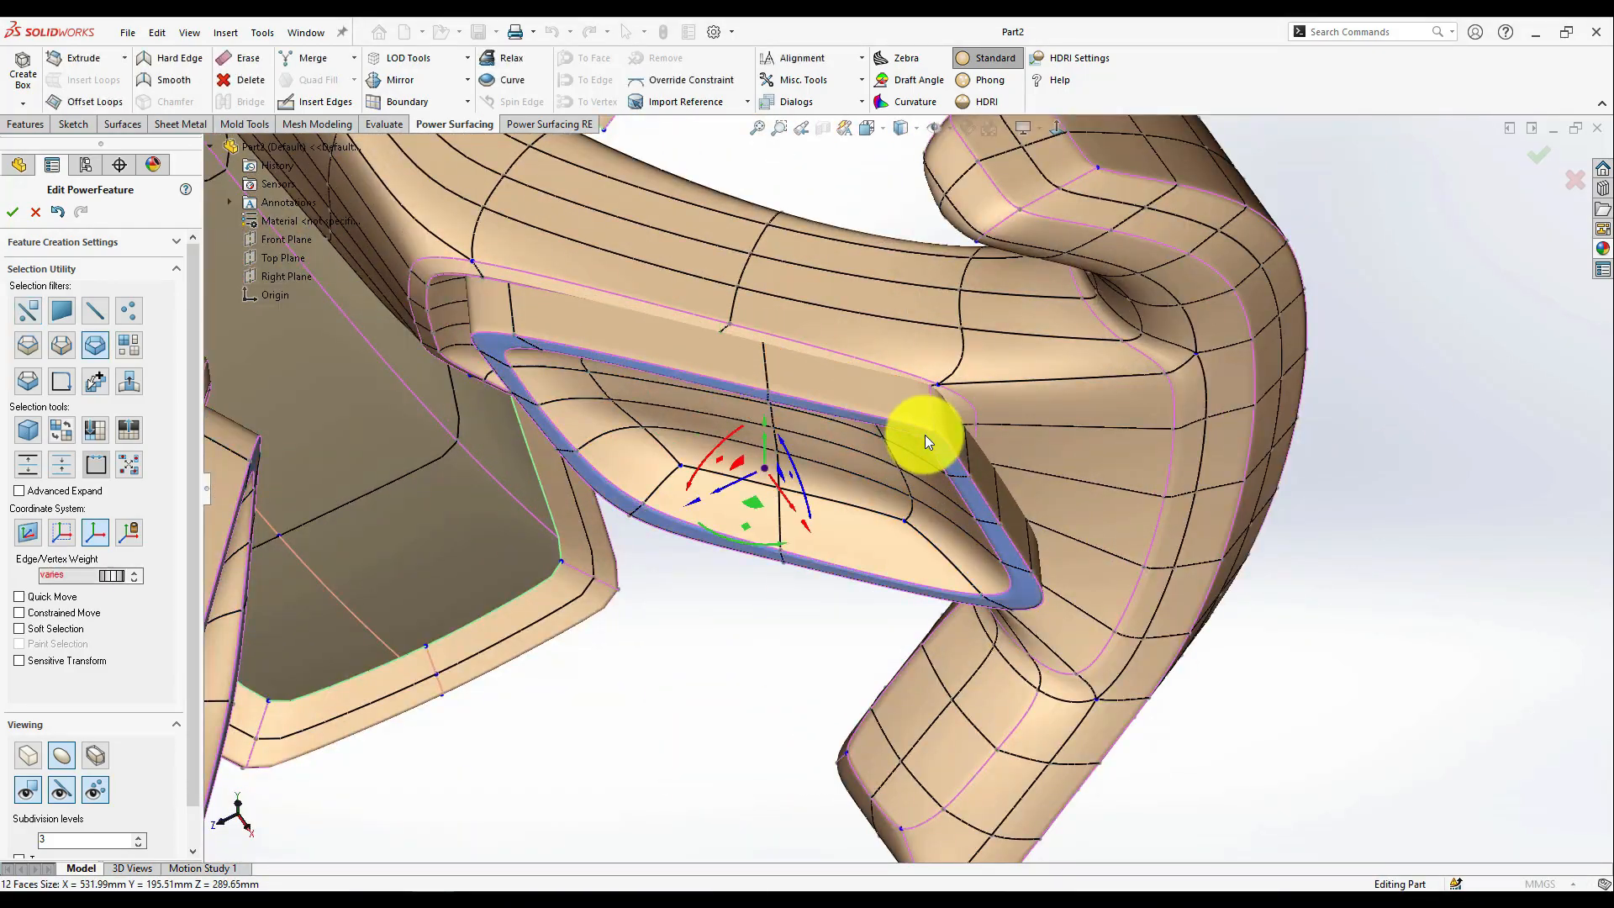
{"action": "left_click", "coordinate": [798, 542]}
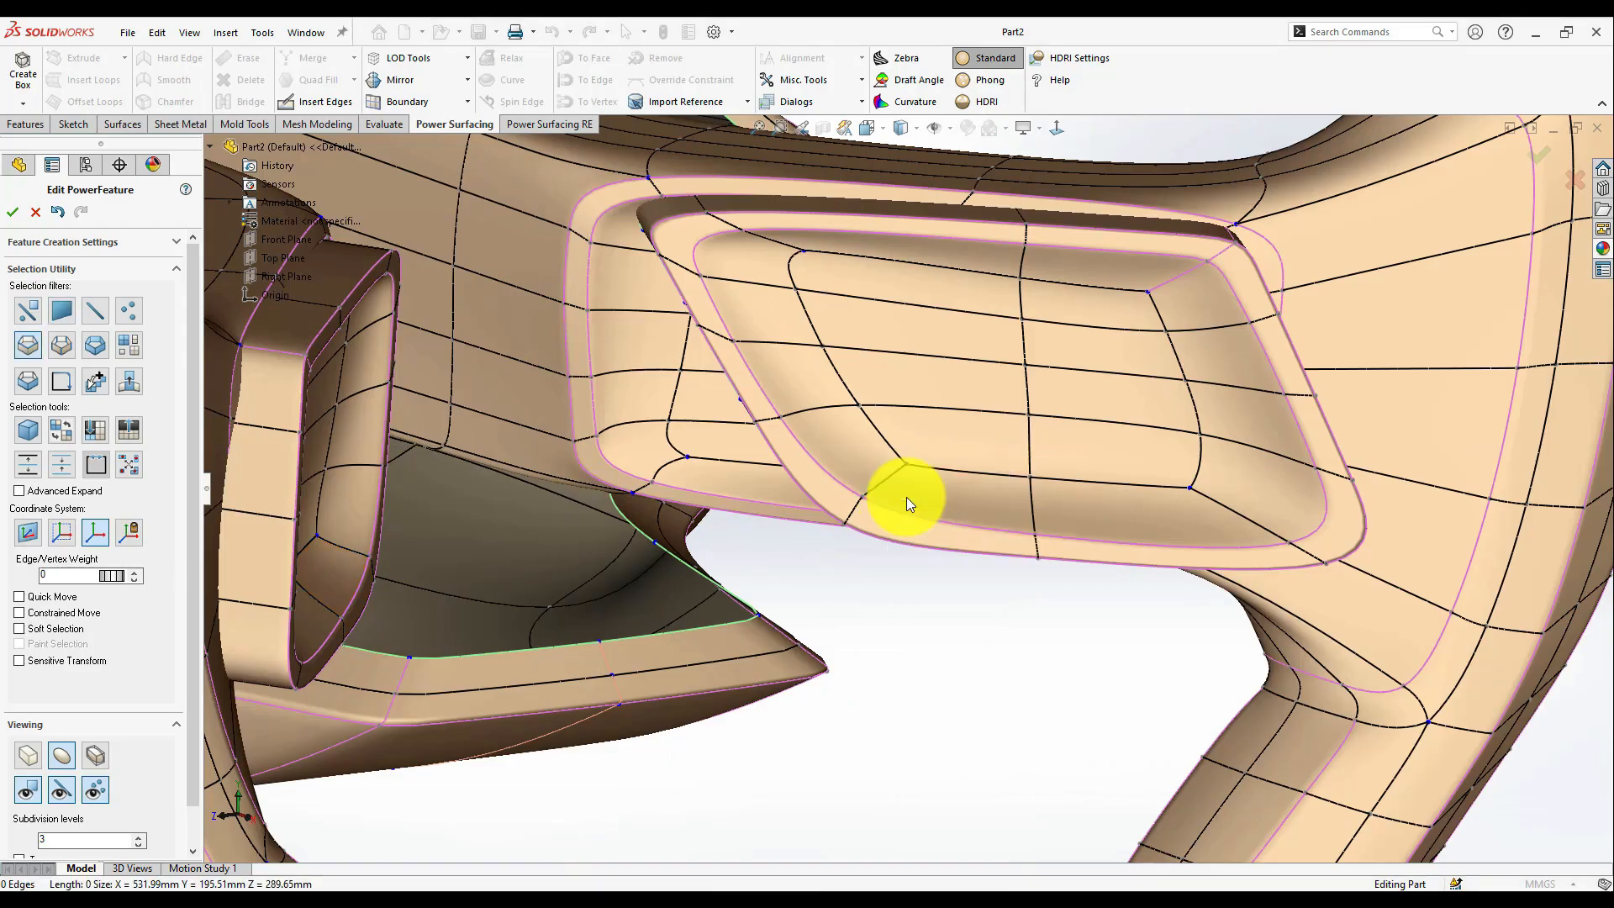
- Reposition the lower inner corner of the shell's rim relative to the arm's recess
{"action": "left_click", "coordinate": [907, 497]}
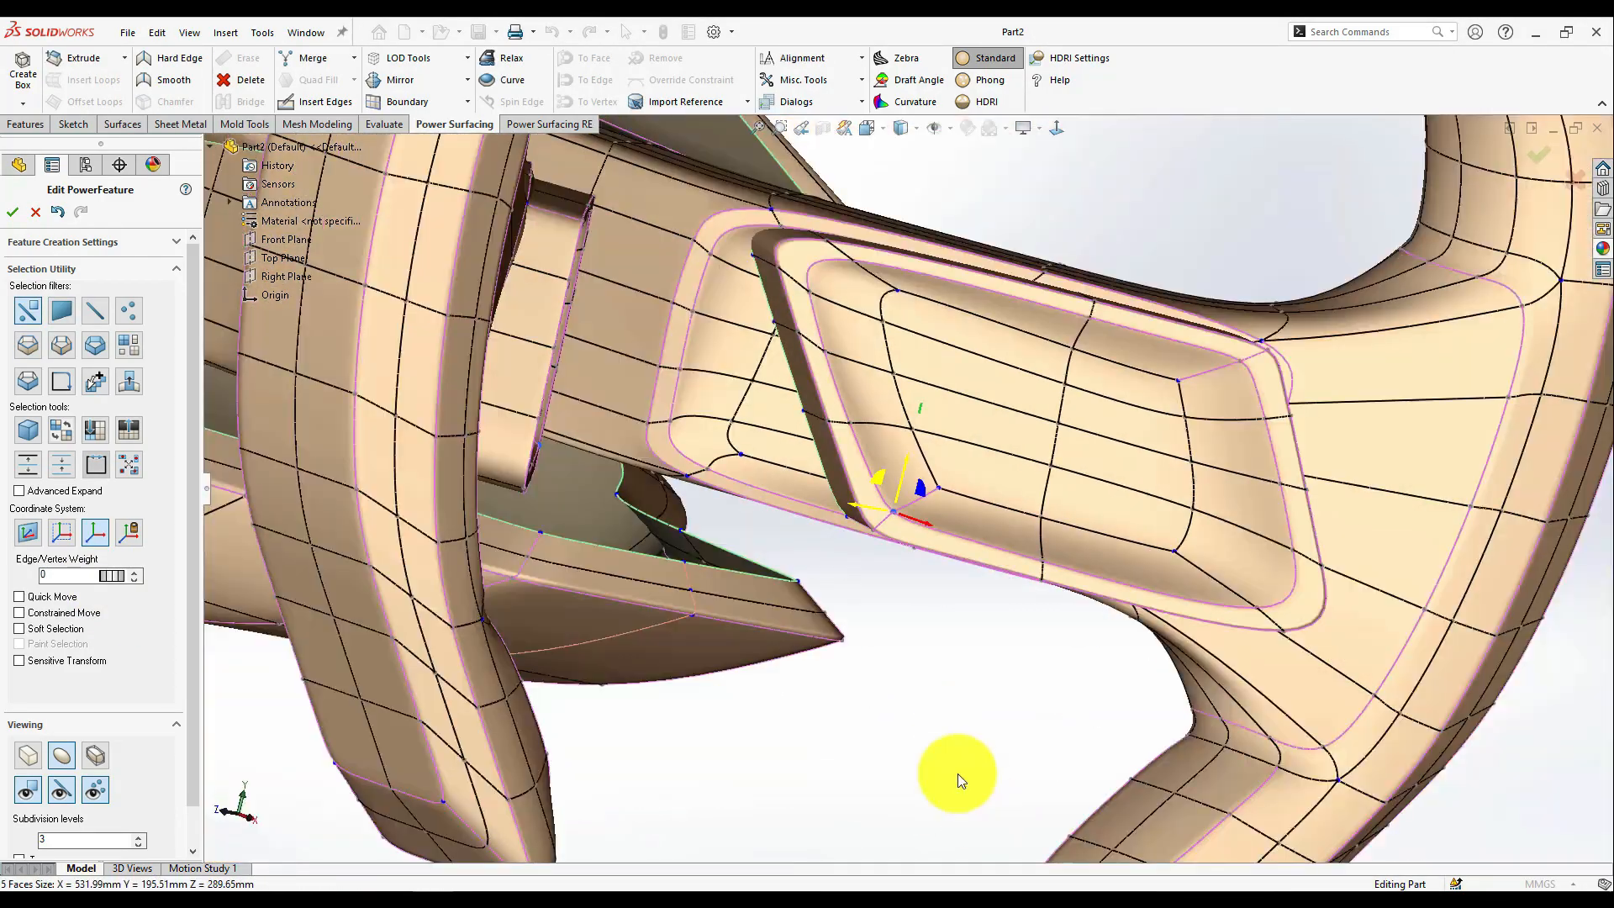
{"action": "middle_click_drag", "start_coordinate": [957, 773], "coordinate": [915, 522]}
{"action": "left_click", "coordinate": [915, 523]}
{"action": "middle_click_drag", "start_coordinate": [790, 608], "coordinate": [875, 533]}
{"action": "left_click_drag", "start_coordinate": [875, 532], "coordinate": [913, 509]}
{"action": "middle_click_drag", "start_coordinate": [912, 509], "coordinate": [1056, 511]}
- Display the control cage and pick edges along the inner side of the shell's rim
{"action": "scroll", "coordinate": [1055, 511], "scroll_direction": "down", "scroll_amount": 3}
{"action": "left_click", "coordinate": [1008, 528]}
{"action": "scroll", "coordinate": [1051, 471], "scroll_direction": "down", "scroll_amount": 1}
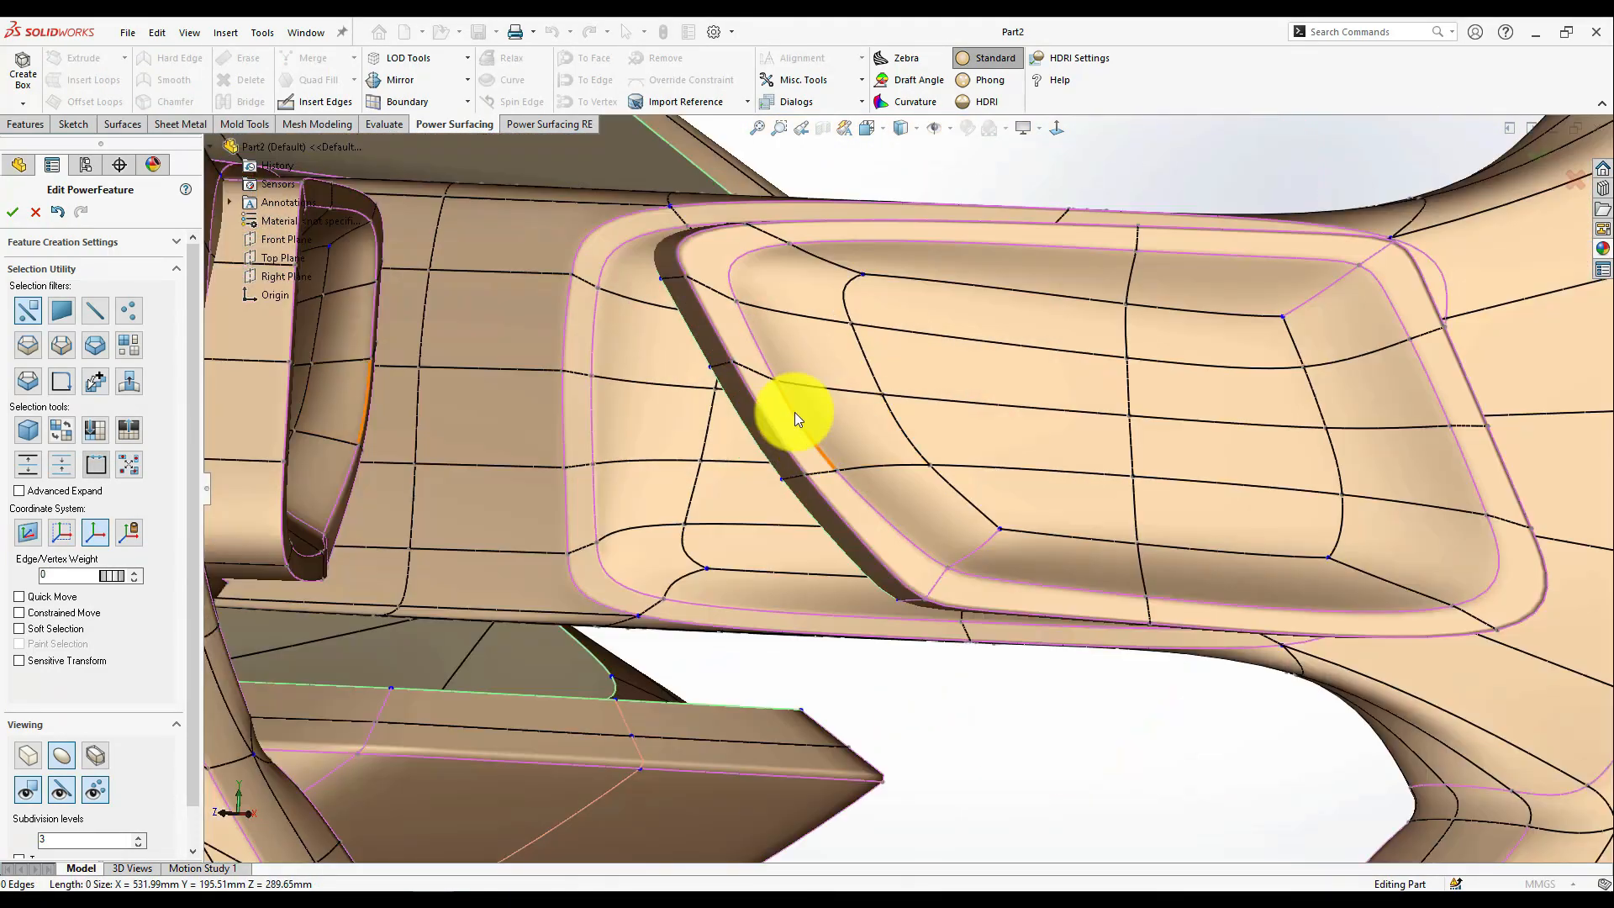
{"action": "left_click", "coordinate": [795, 419]}
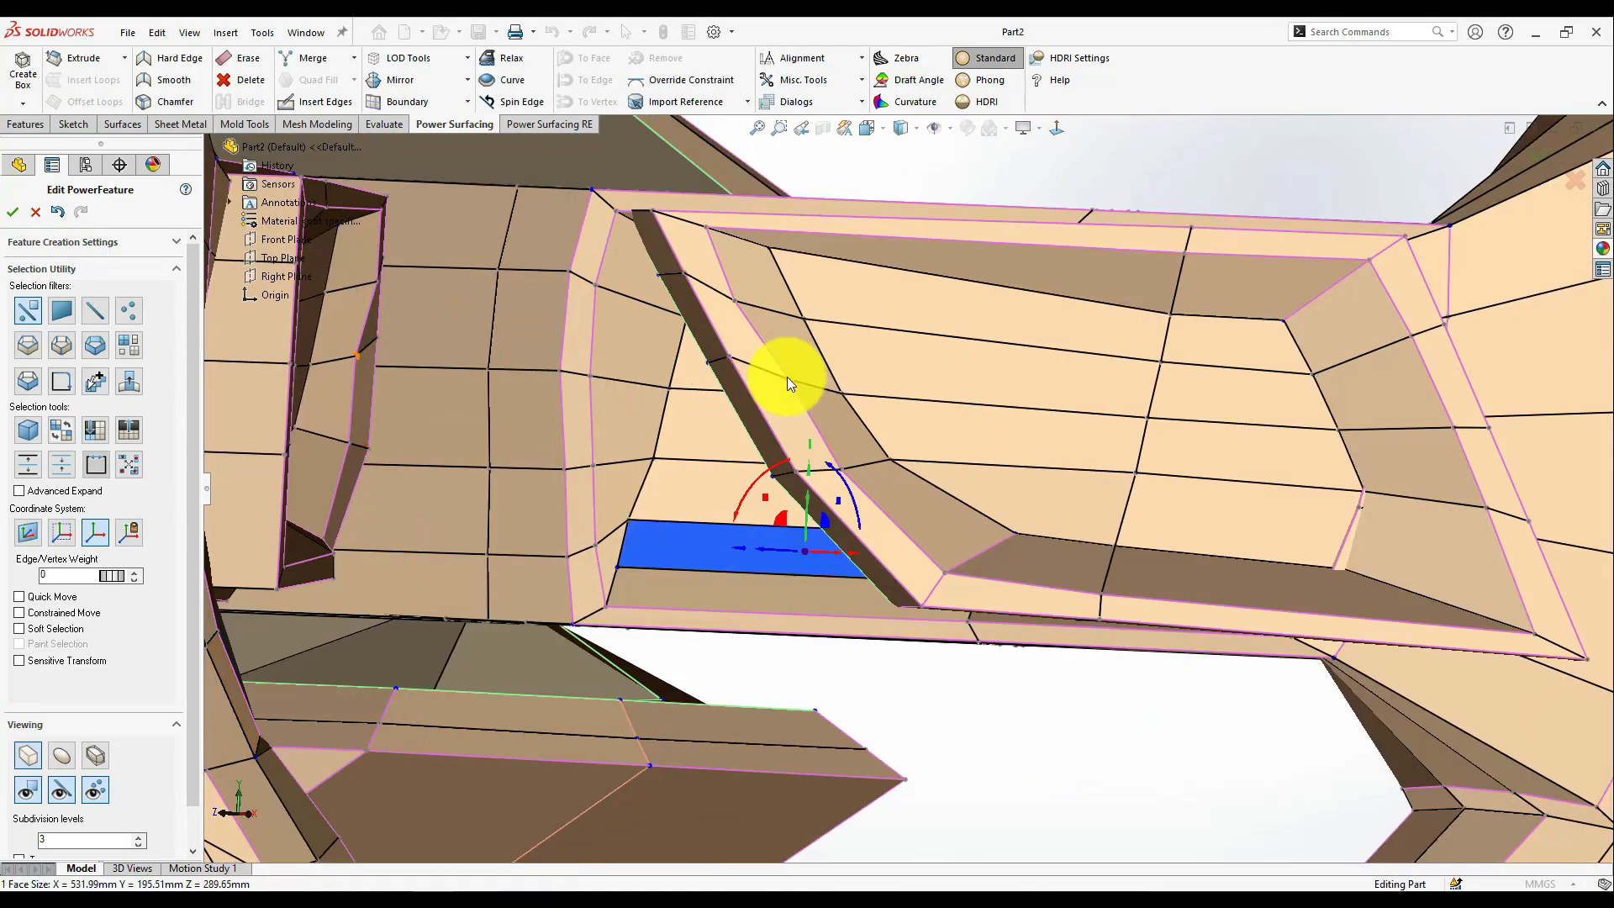
{"action": "key", "text": "Escape"}
{"action": "left_click", "coordinate": [779, 379]}
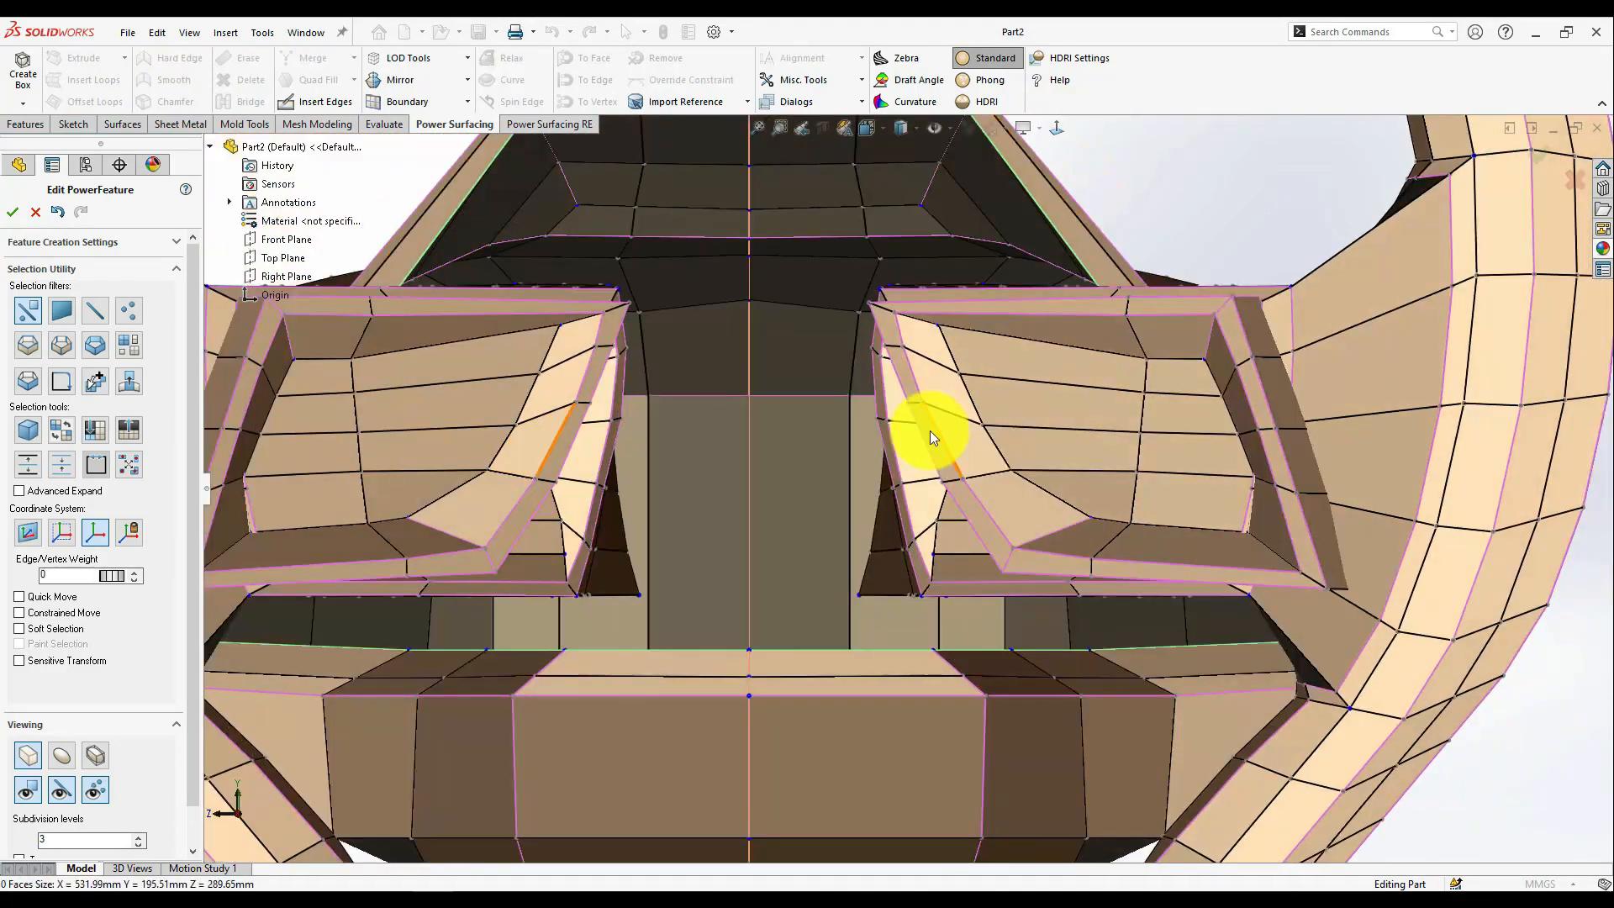
- Turn on Constrained Move and check the shell's rim edges from behind and from the side
{"action": "left_click", "coordinate": [955, 486]}
{"action": "left_click", "coordinate": [19, 613]}
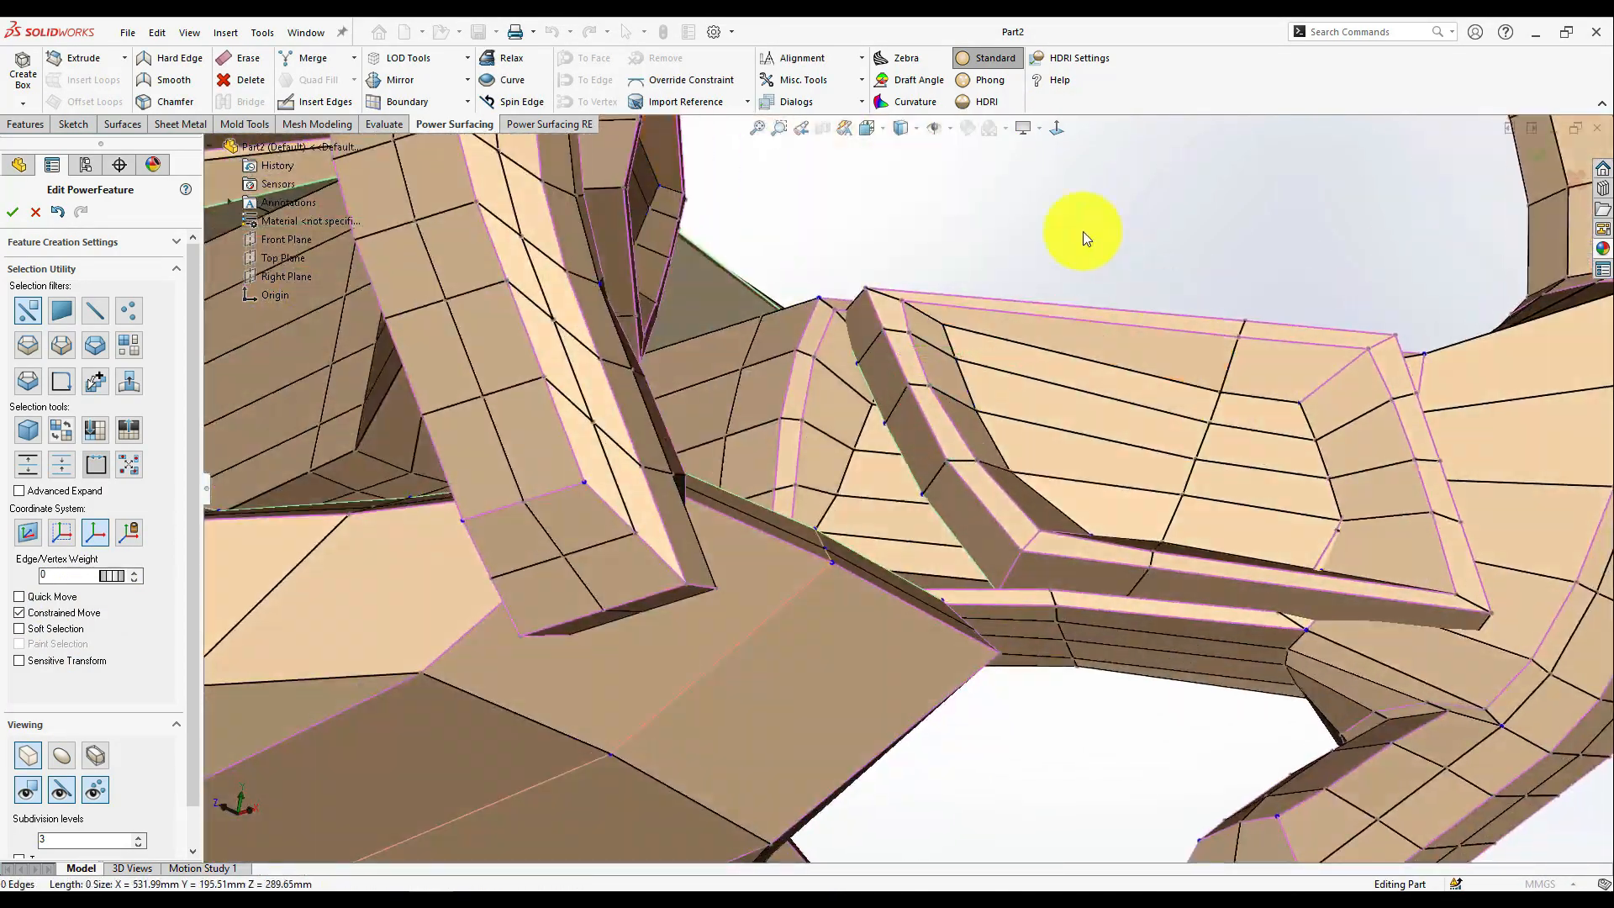
{"action": "left_click", "coordinate": [955, 318]}
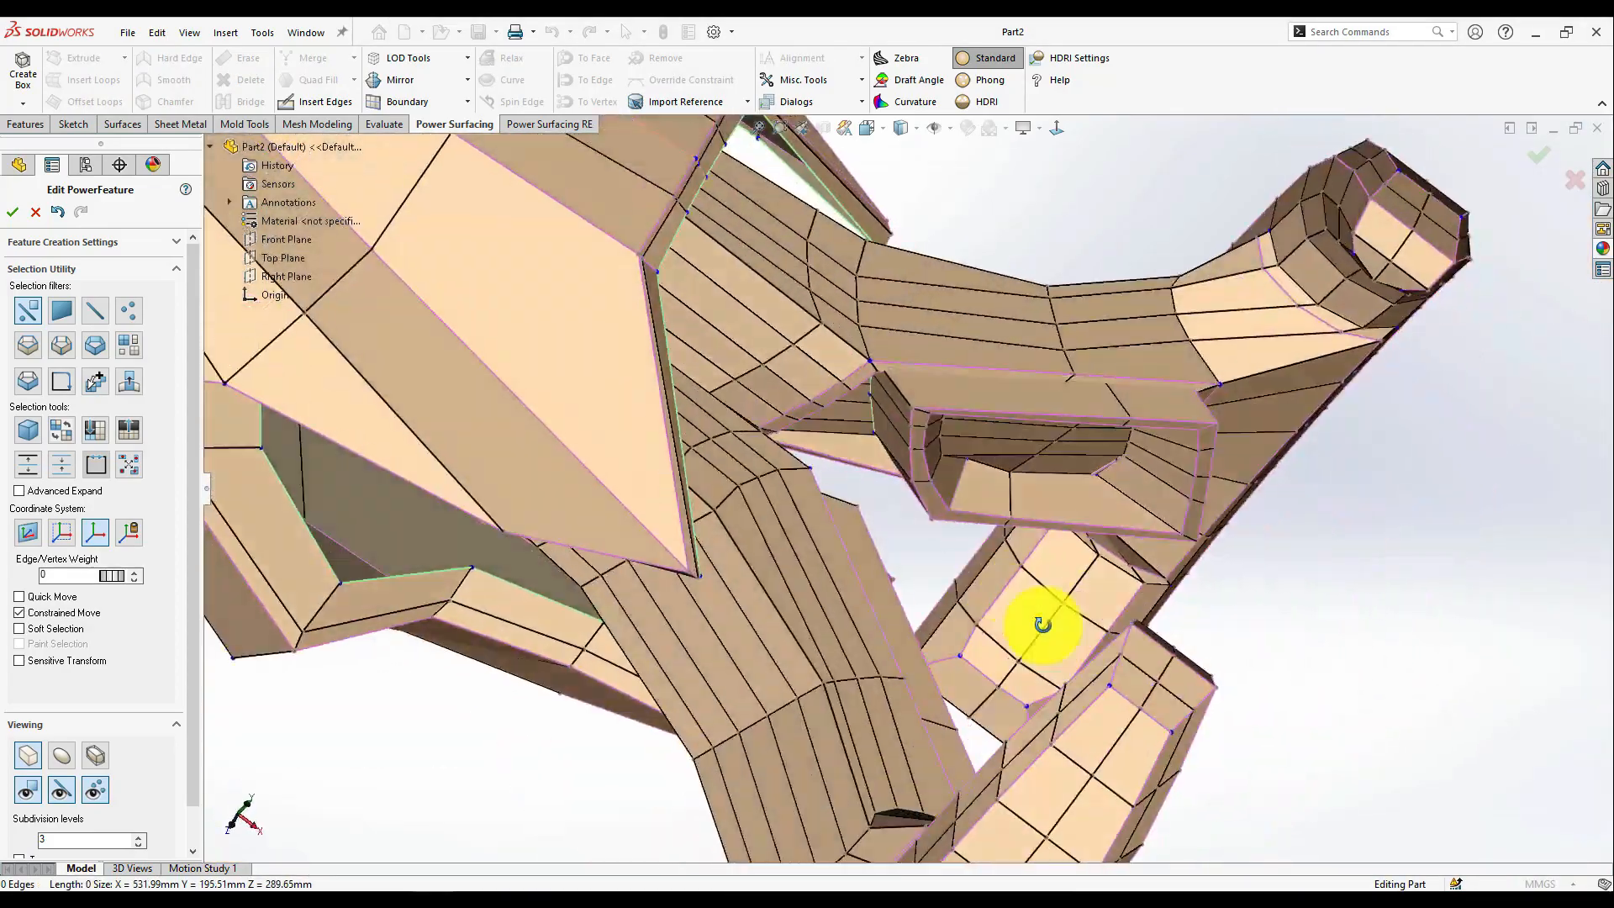
{"action": "middle_click_drag", "start_coordinate": [1044, 621], "coordinate": [1027, 598]}
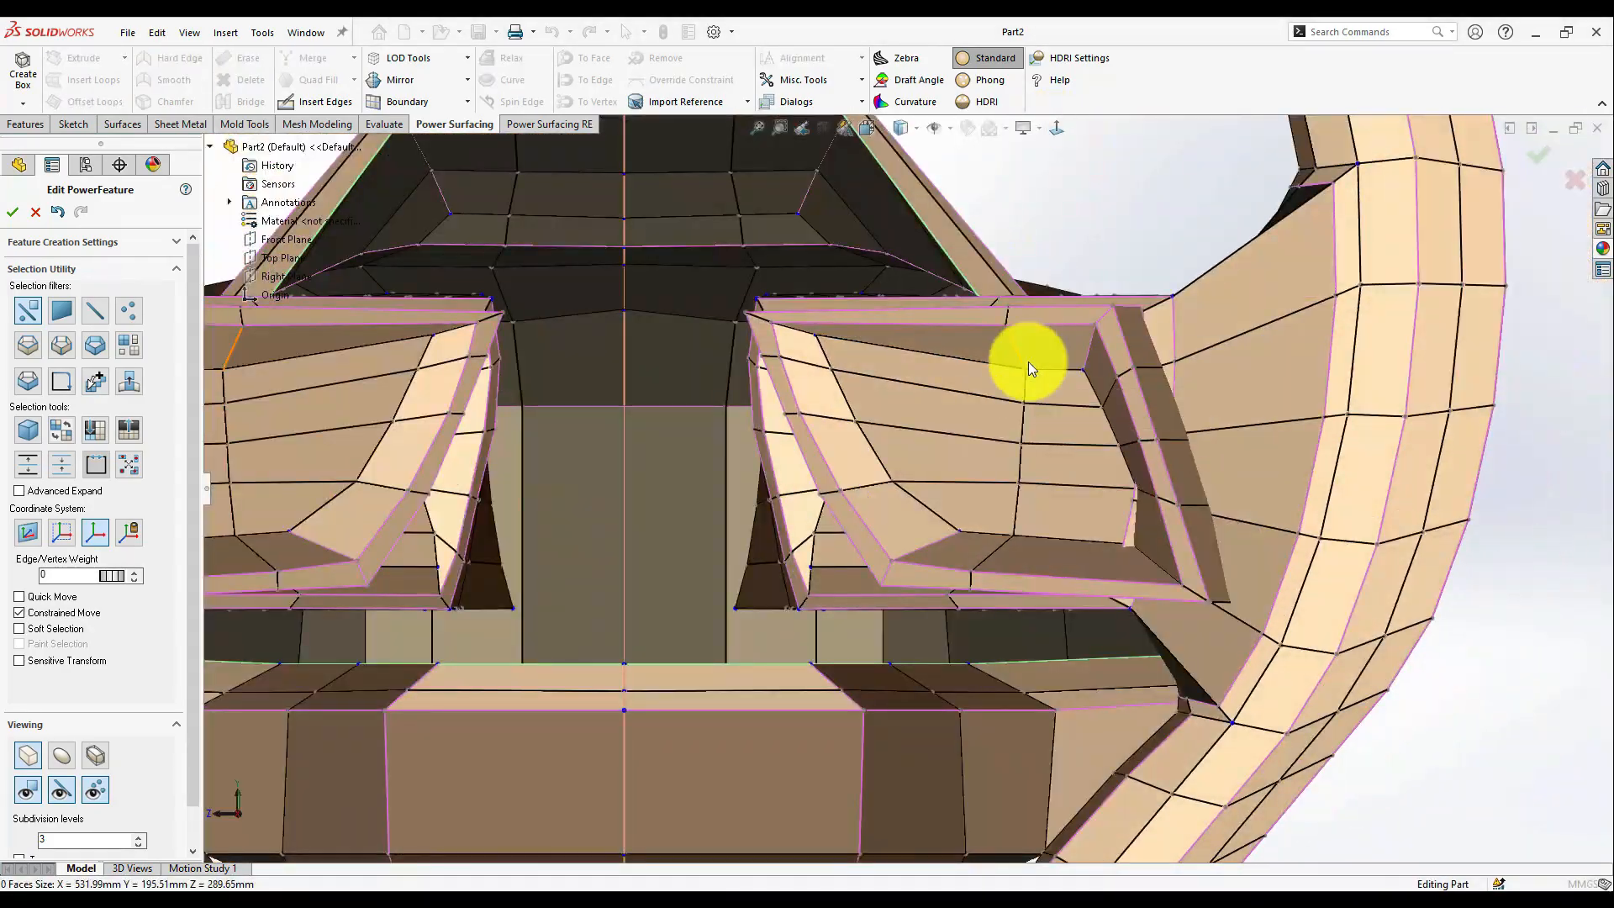
{"action": "left_click_drag", "start_coordinate": [1027, 368], "coordinate": [1082, 300]}
{"action": "scroll", "coordinate": [931, 492], "scroll_direction": "up", "scroll_amount": 3}
{"action": "middle_click_drag", "start_coordinate": [1083, 299], "coordinate": [950, 539]}
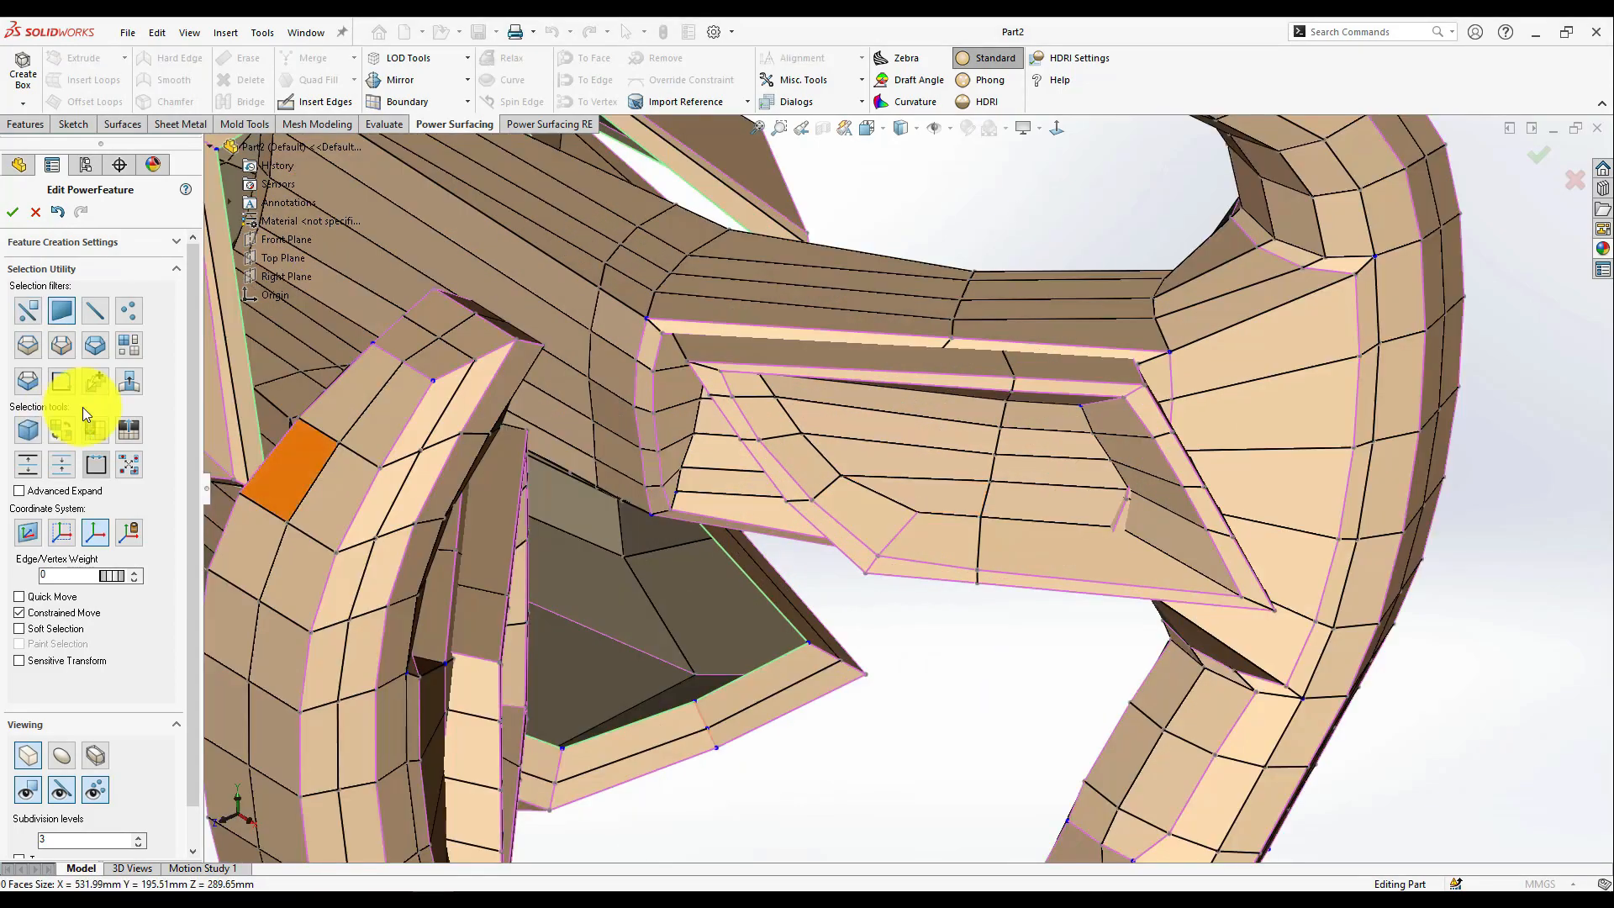
- Turn off Constrained Move and delete the floor faces of the shell's recess
{"action": "left_click", "coordinate": [919, 462]}
{"action": "middle_click_drag", "start_coordinate": [918, 461], "coordinate": [954, 533]}
{"action": "left_click", "coordinate": [101, 616]}
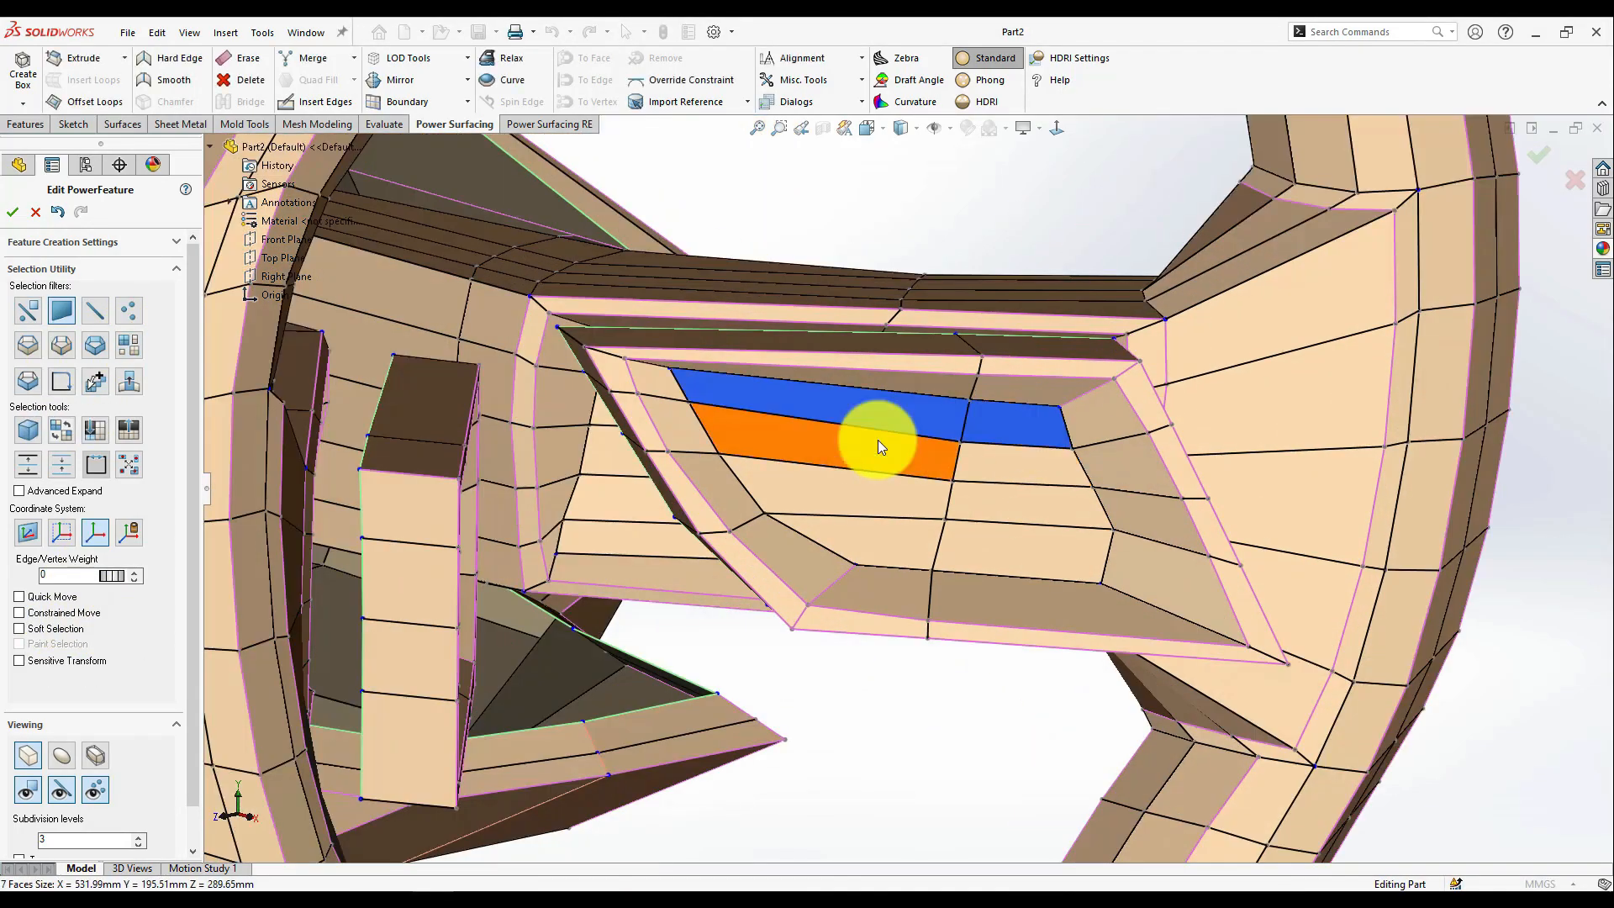
{"action": "left_click", "coordinate": [878, 440]}
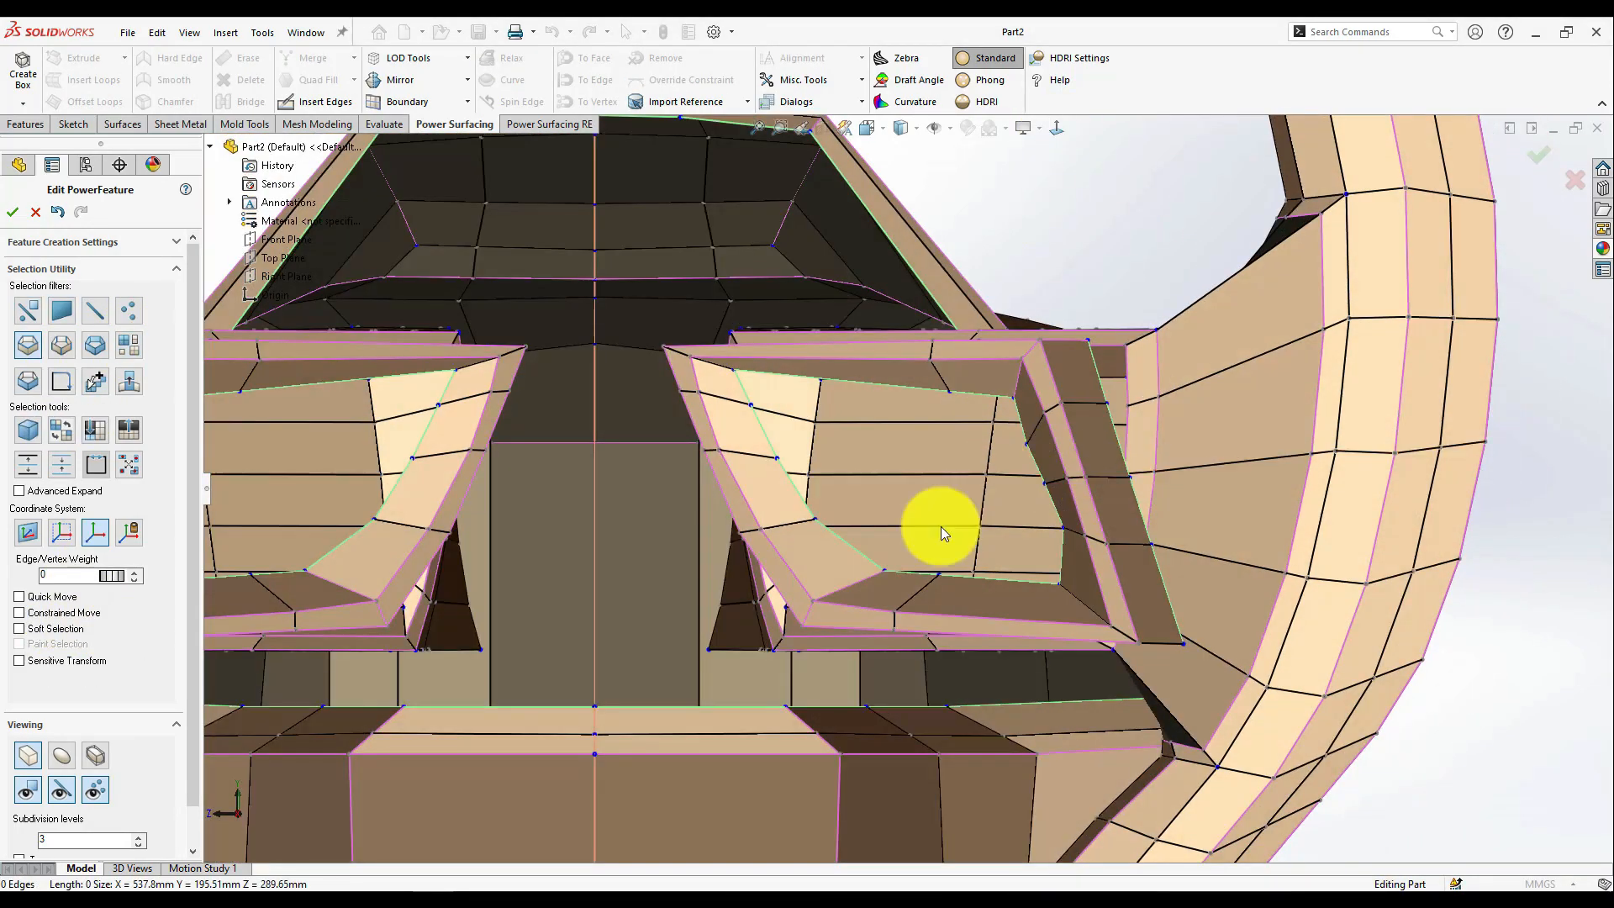
- Adjust the vertices along the outer end of the shell's floor opening toward an even arc
{"action": "left_click", "coordinate": [1031, 452]}
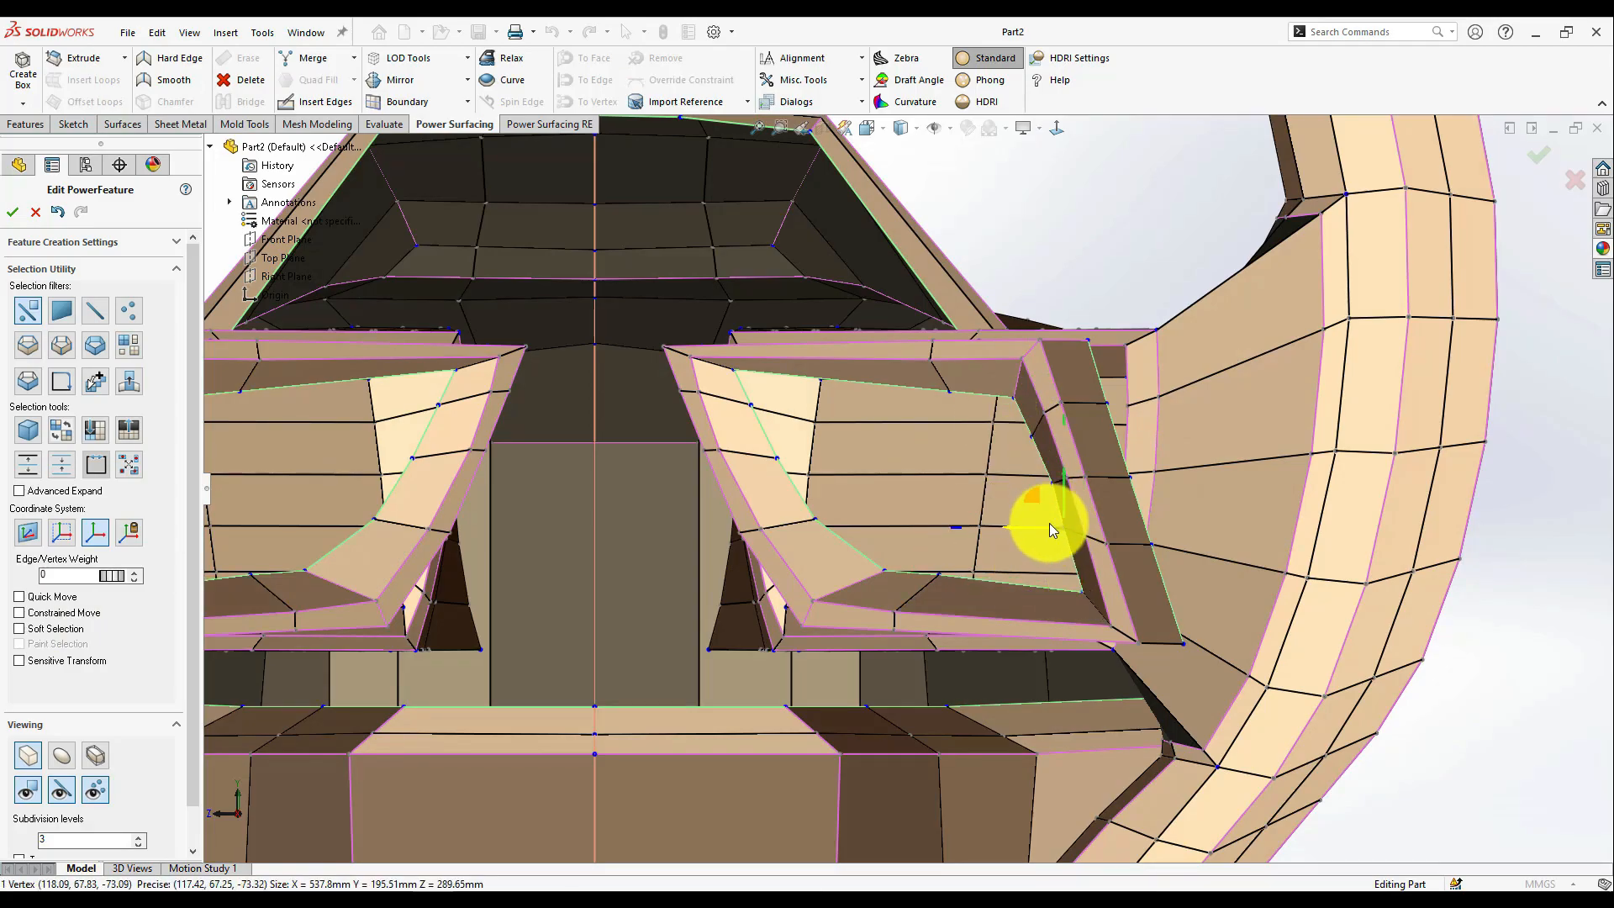
{"action": "middle_click_drag", "start_coordinate": [734, 363], "coordinate": [1133, 418]}
{"action": "double_click", "coordinate": [1114, 333]}
{"action": "right_click", "coordinate": [1133, 417]}
{"action": "left_click", "coordinate": [1182, 383]}
{"action": "right_click", "coordinate": [949, 291]}
{"action": "left_click", "coordinate": [1001, 344]}
{"action": "middle_click_drag", "start_coordinate": [1001, 344], "coordinate": [980, 313]}
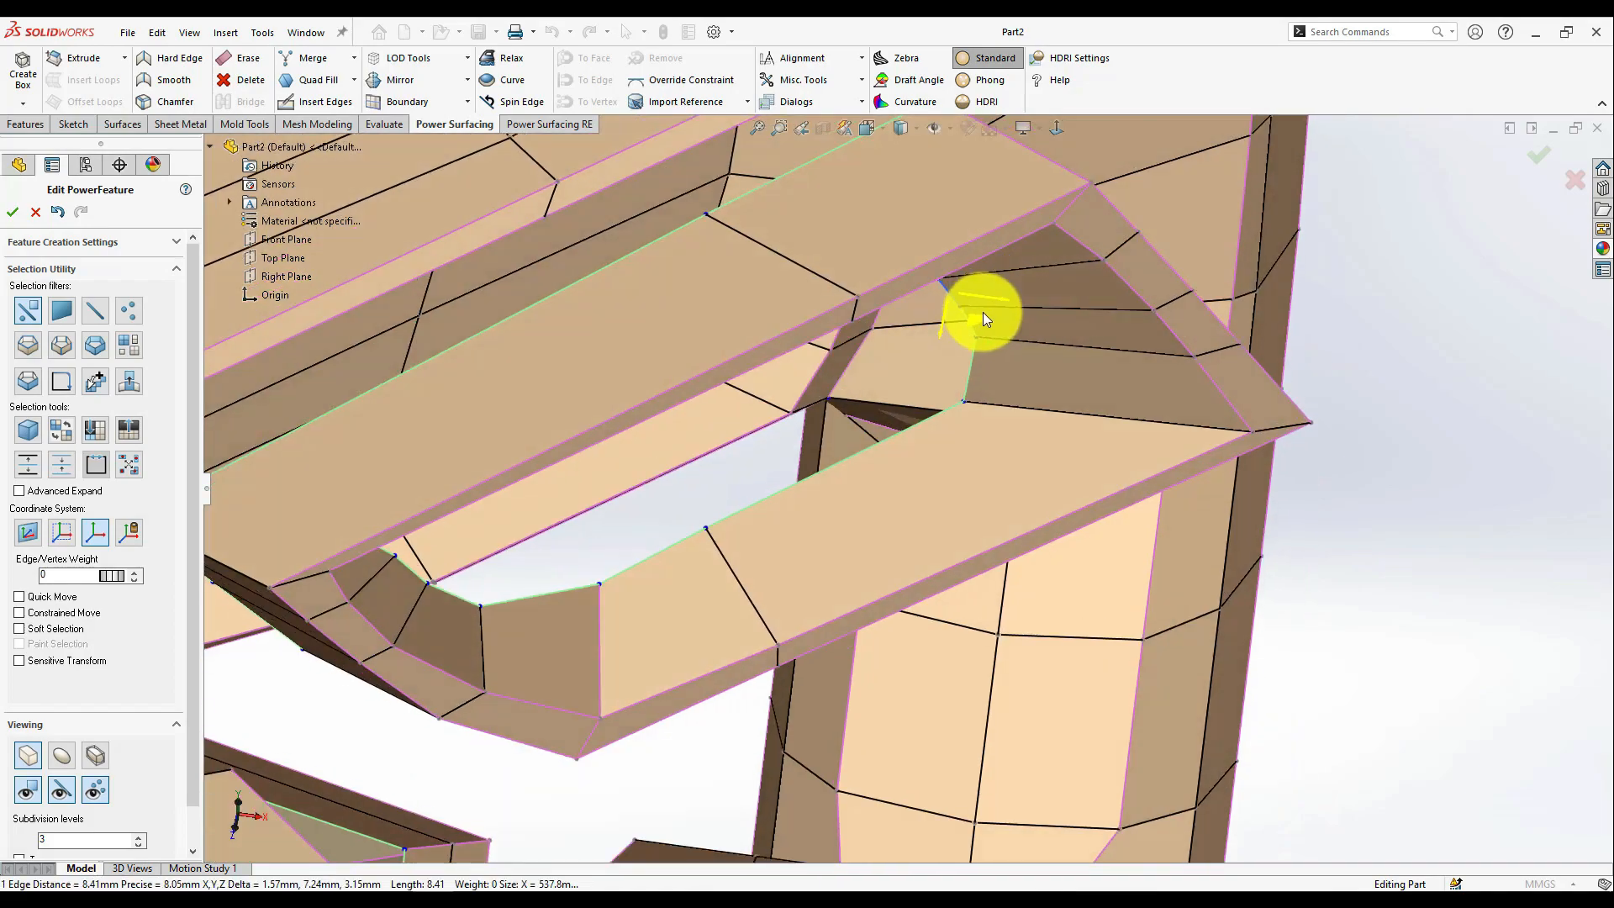
- Select the whole shell and move it out behind the arms, clear of the body, and view it straight on
{"action": "scroll", "coordinate": [980, 312], "scroll_direction": "up", "scroll_amount": 4}
{"action": "left_click", "coordinate": [129, 345]}
{"action": "left_click", "coordinate": [834, 435]}
{"action": "scroll", "coordinate": [834, 435], "scroll_direction": "up", "scroll_amount": 3}
{"action": "middle_click_drag", "start_coordinate": [834, 436], "coordinate": [811, 633]}
{"action": "left_click_drag", "start_coordinate": [854, 565], "coordinate": [943, 711]}
{"action": "scroll", "coordinate": [864, 659], "scroll_direction": "down", "scroll_amount": 5}
{"action": "left_click", "coordinate": [1056, 126]}
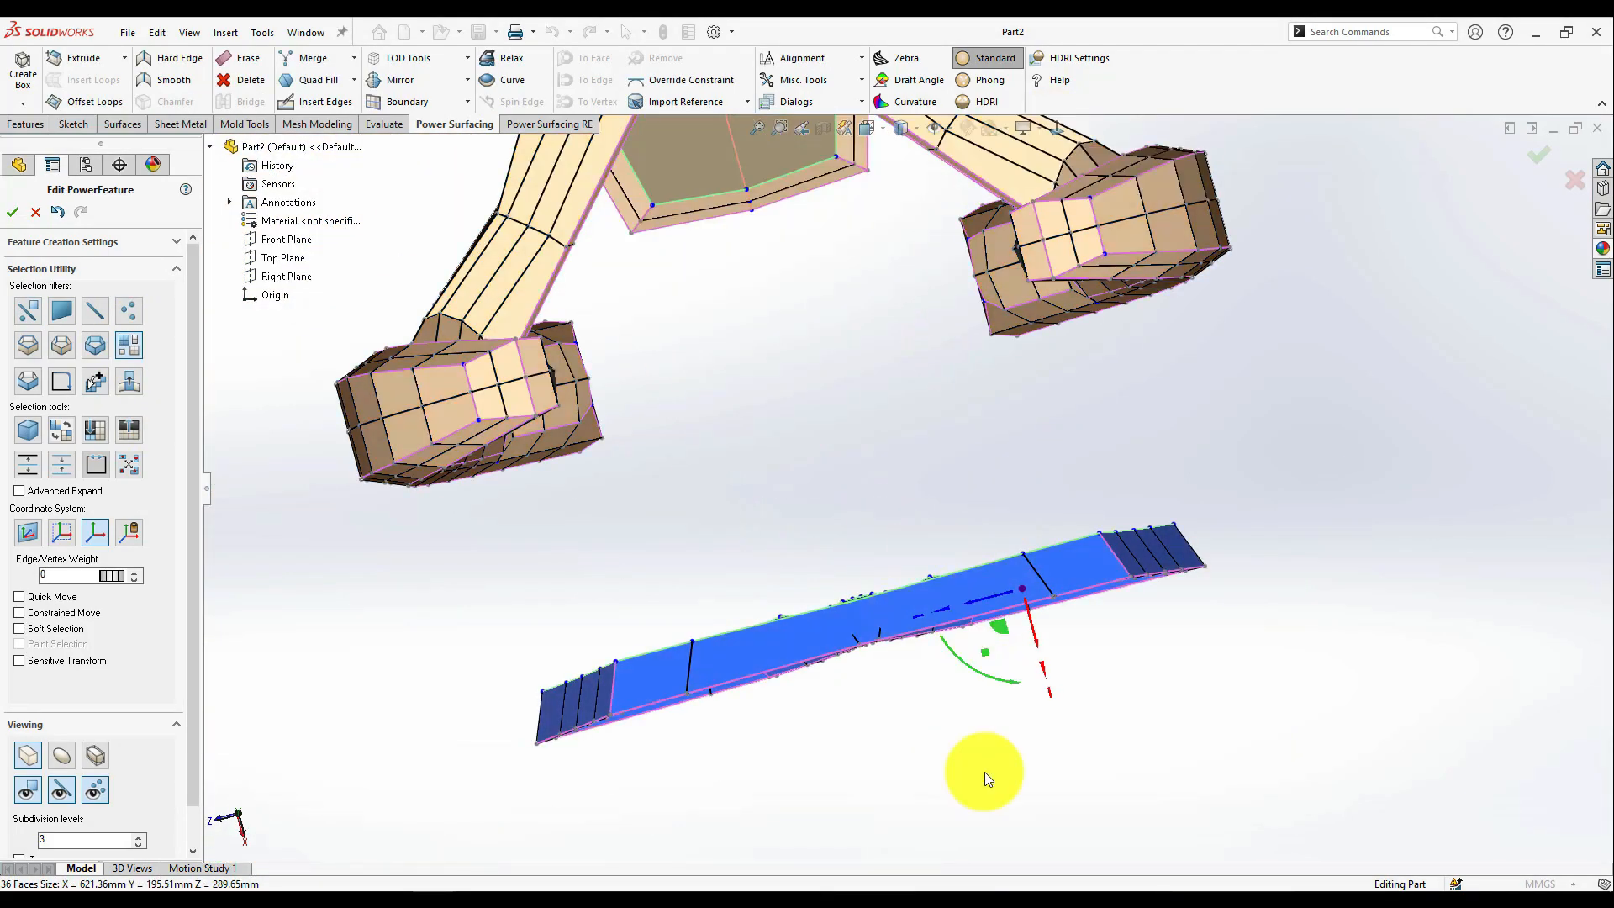
- Select the shell's floor-opening edge loop and shift the lower inner corner and neighbouring lower vertices slightly
{"action": "scroll", "coordinate": [1080, 332], "scroll_direction": "down", "scroll_amount": 3}
{"action": "key", "text": "Escape"}
{"action": "left_click", "coordinate": [1010, 467]}
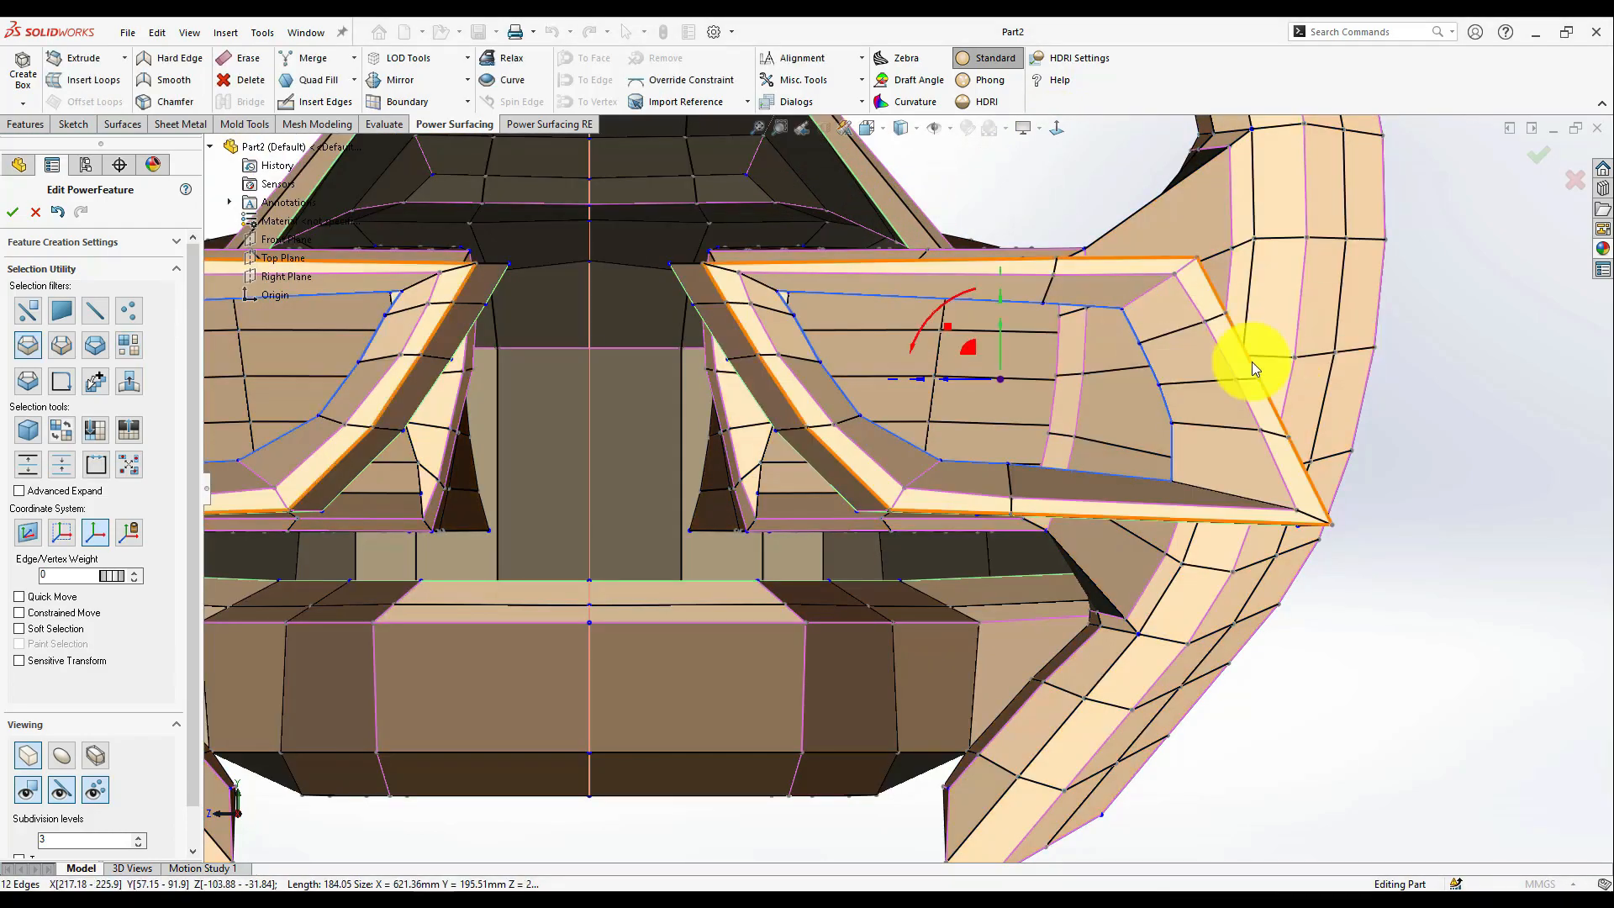
{"action": "left_click", "coordinate": [938, 462]}
{"action": "left_click_drag", "start_coordinate": [918, 447], "coordinate": [904, 454]}
{"action": "left_click", "coordinate": [1008, 468]}
{"action": "left_click_drag", "start_coordinate": [1005, 443], "coordinate": [1001, 450]}
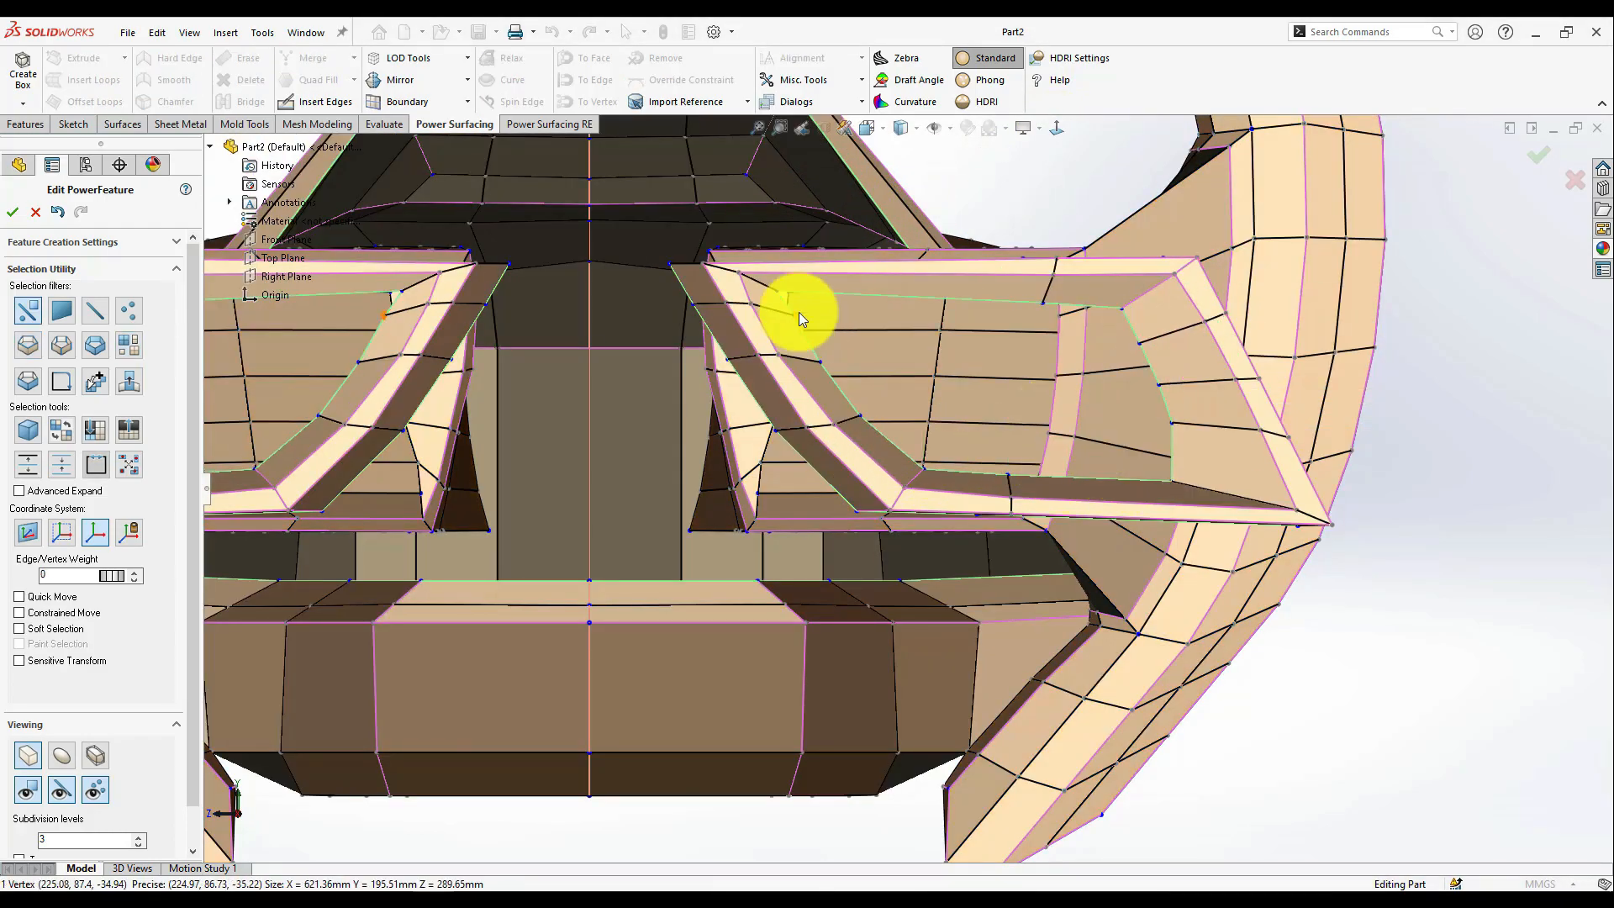
- Adjust the vertices at the upper inner corner of the shell's opening and select the edge near its lower inner corner
{"action": "left_click", "coordinate": [794, 315]}
{"action": "scroll", "coordinate": [857, 252], "scroll_direction": "down", "scroll_amount": 4}
{"action": "left_click", "coordinate": [684, 516]}
{"action": "left_click_drag", "start_coordinate": [614, 517], "coordinate": [625, 517]}
{"action": "left_click", "coordinate": [851, 705]}
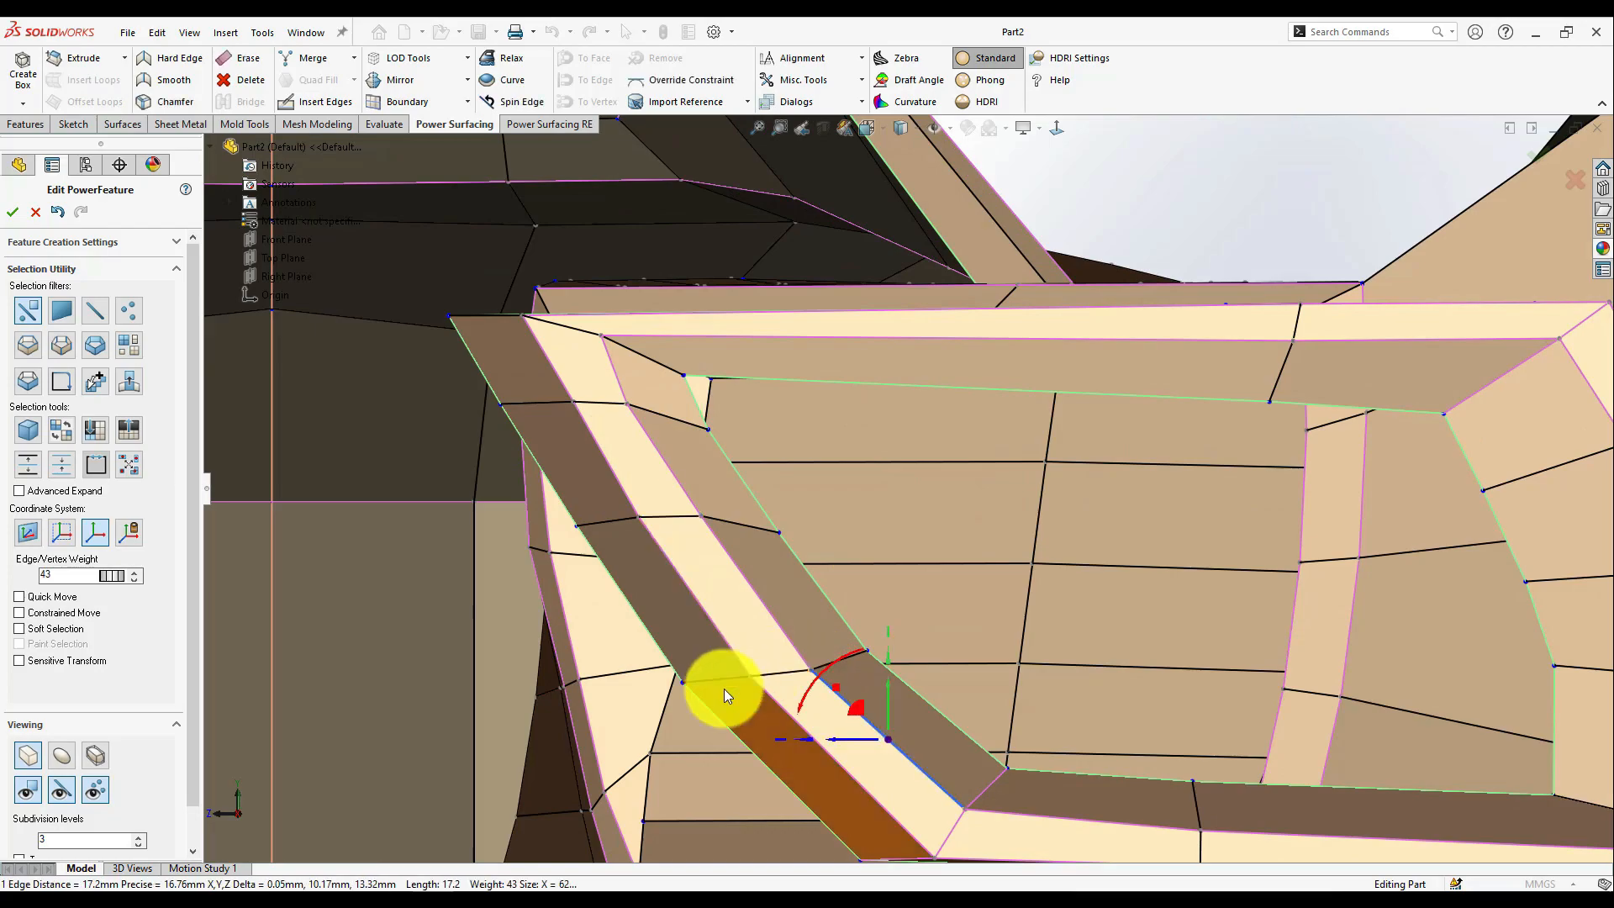
- Even out the remaining vertices along the inner side of the shell's opening and clear the selection
{"action": "scroll", "coordinate": [756, 504], "scroll_direction": "up", "scroll_amount": 4}
{"action": "left_click", "coordinate": [799, 353]}
{"action": "scroll", "coordinate": [778, 409], "scroll_direction": "down", "scroll_amount": 2}
{"action": "left_click", "coordinate": [775, 403]}
{"action": "left_click_drag", "start_coordinate": [733, 390], "coordinate": [722, 385]}
{"action": "left_click", "coordinate": [794, 451]}
{"action": "left_click", "coordinate": [778, 597]}
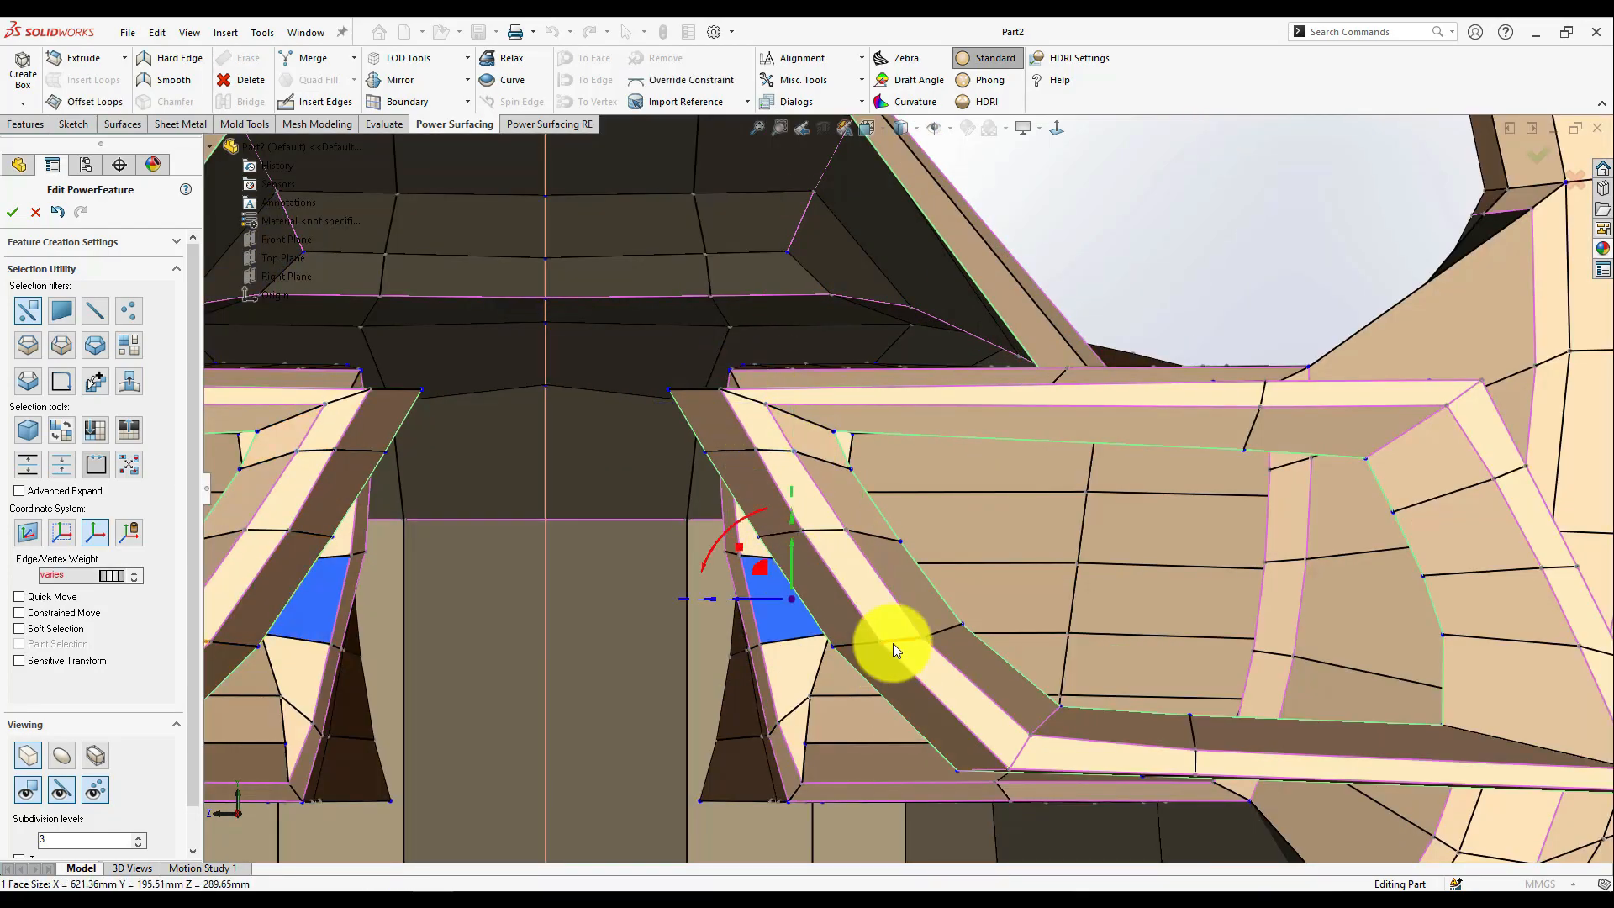
{"action": "left_click", "coordinate": [880, 640]}
{"action": "scroll", "coordinate": [939, 488], "scroll_direction": "up", "scroll_amount": 3}
{"action": "key", "text": "Escape"}
{"action": "middle_click_drag", "start_coordinate": [1304, 588], "coordinate": [1213, 580], "text": "ctrl"}
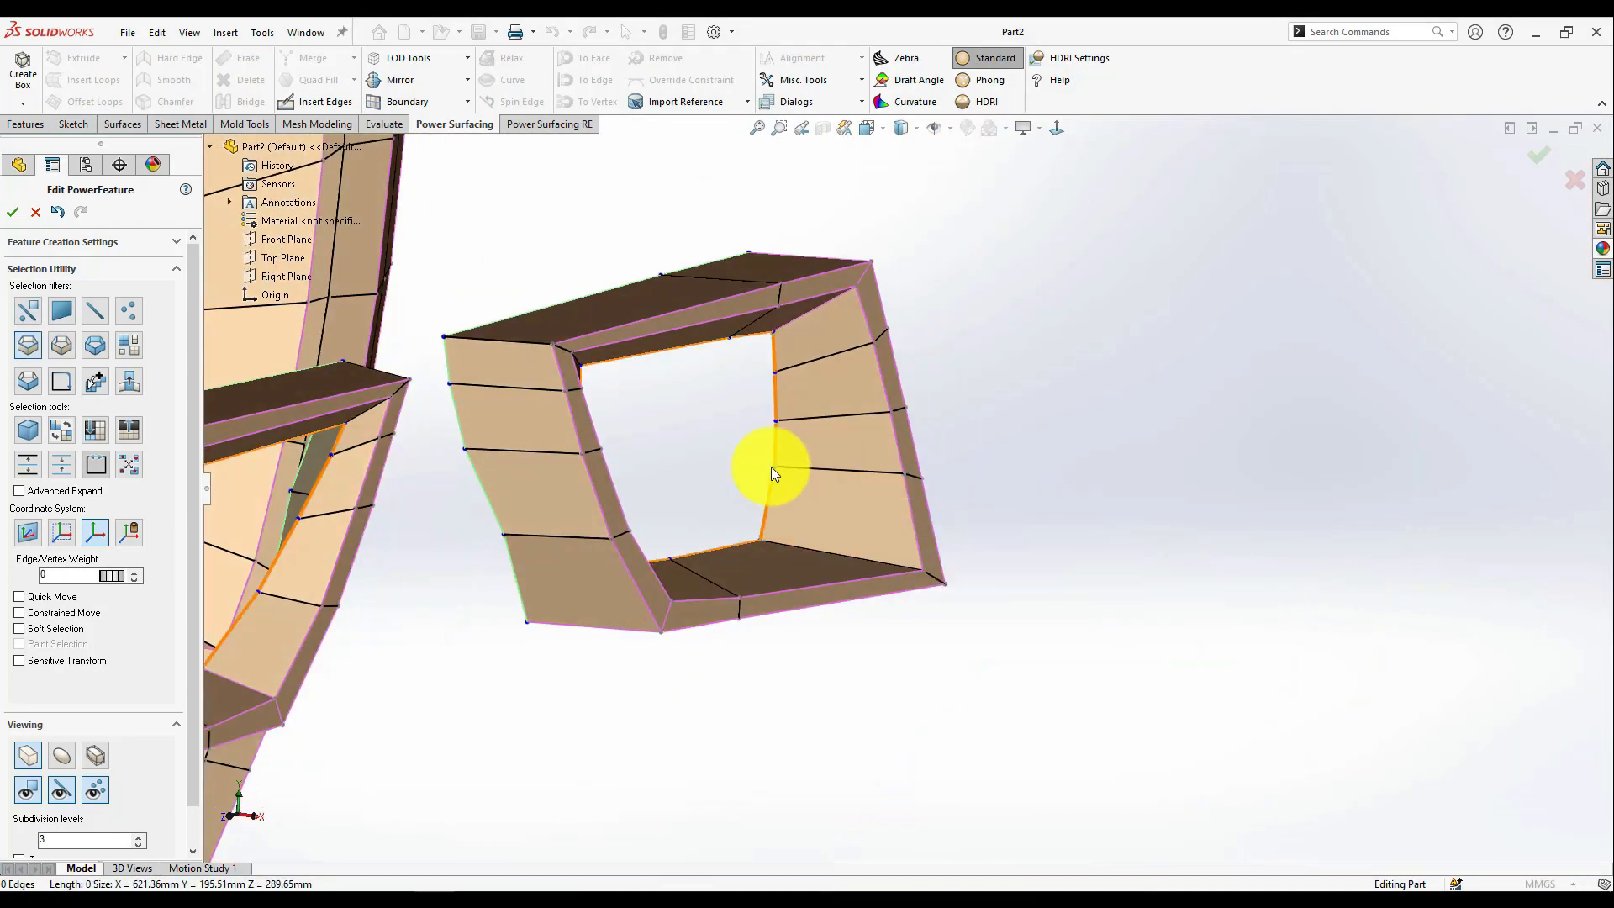
- Extrude the opening's edge loop inward and scale the new loops down to form a stepped recess around a small hole
{"action": "left_click", "coordinate": [771, 468]}
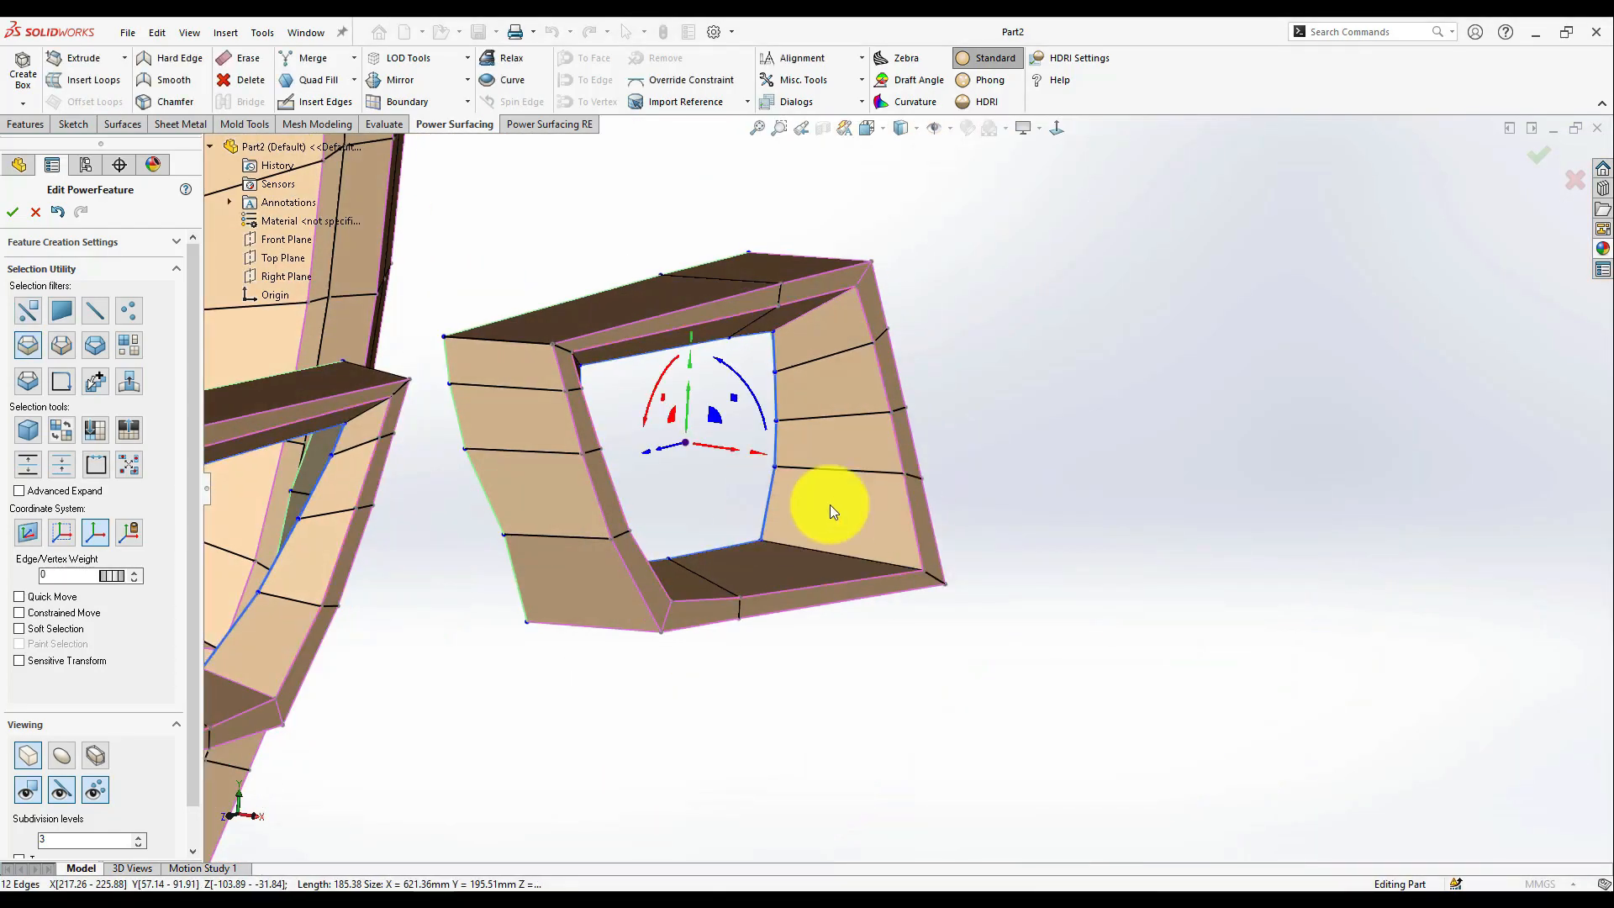
{"action": "middle_click_drag", "start_coordinate": [905, 511], "coordinate": [756, 479]}
{"action": "left_click_drag", "start_coordinate": [725, 462], "coordinate": [744, 472], "text": "alt"}
{"action": "middle_click_drag", "start_coordinate": [790, 488], "coordinate": [706, 496]}
{"action": "mouse_move", "coordinate": [698, 475]}
{"action": "left_mouse_down"}
{"action": "mouse_move", "coordinate": [716, 513]}
{"action": "mouse_move", "coordinate": [708, 482]}
{"action": "left_mouse_up"}
{"action": "key", "text": "ctrl+z"}
{"action": "middle_click_drag", "start_coordinate": [709, 482], "coordinate": [734, 483]}
{"action": "left_click_drag", "start_coordinate": [708, 459], "coordinate": [659, 409]}
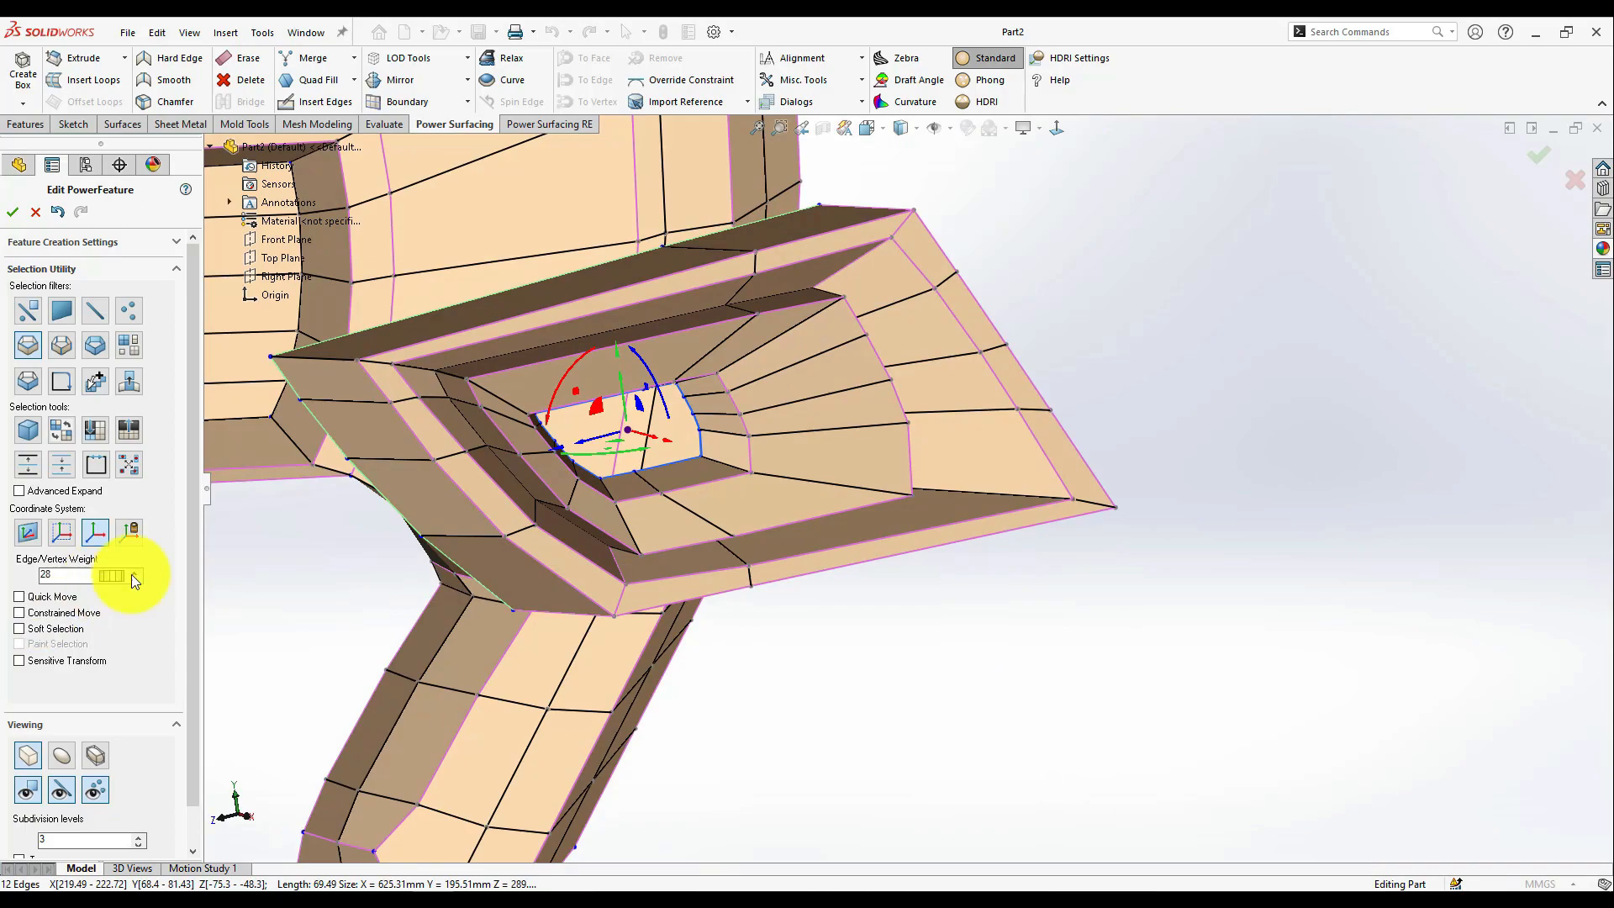
- Adjust the weights of the shell's new inner loops, giving the original opening loop 54, and display the smooth surface
{"action": "scroll", "coordinate": [713, 437], "scroll_direction": "down", "scroll_amount": 3}
{"action": "left_click_drag", "start_coordinate": [102, 577], "coordinate": [108, 580]}
{"action": "scroll", "coordinate": [713, 505], "scroll_direction": "up", "scroll_amount": 4}
{"action": "middle_click_drag", "start_coordinate": [713, 504], "coordinate": [731, 672]}
{"action": "left_click", "coordinate": [731, 673]}
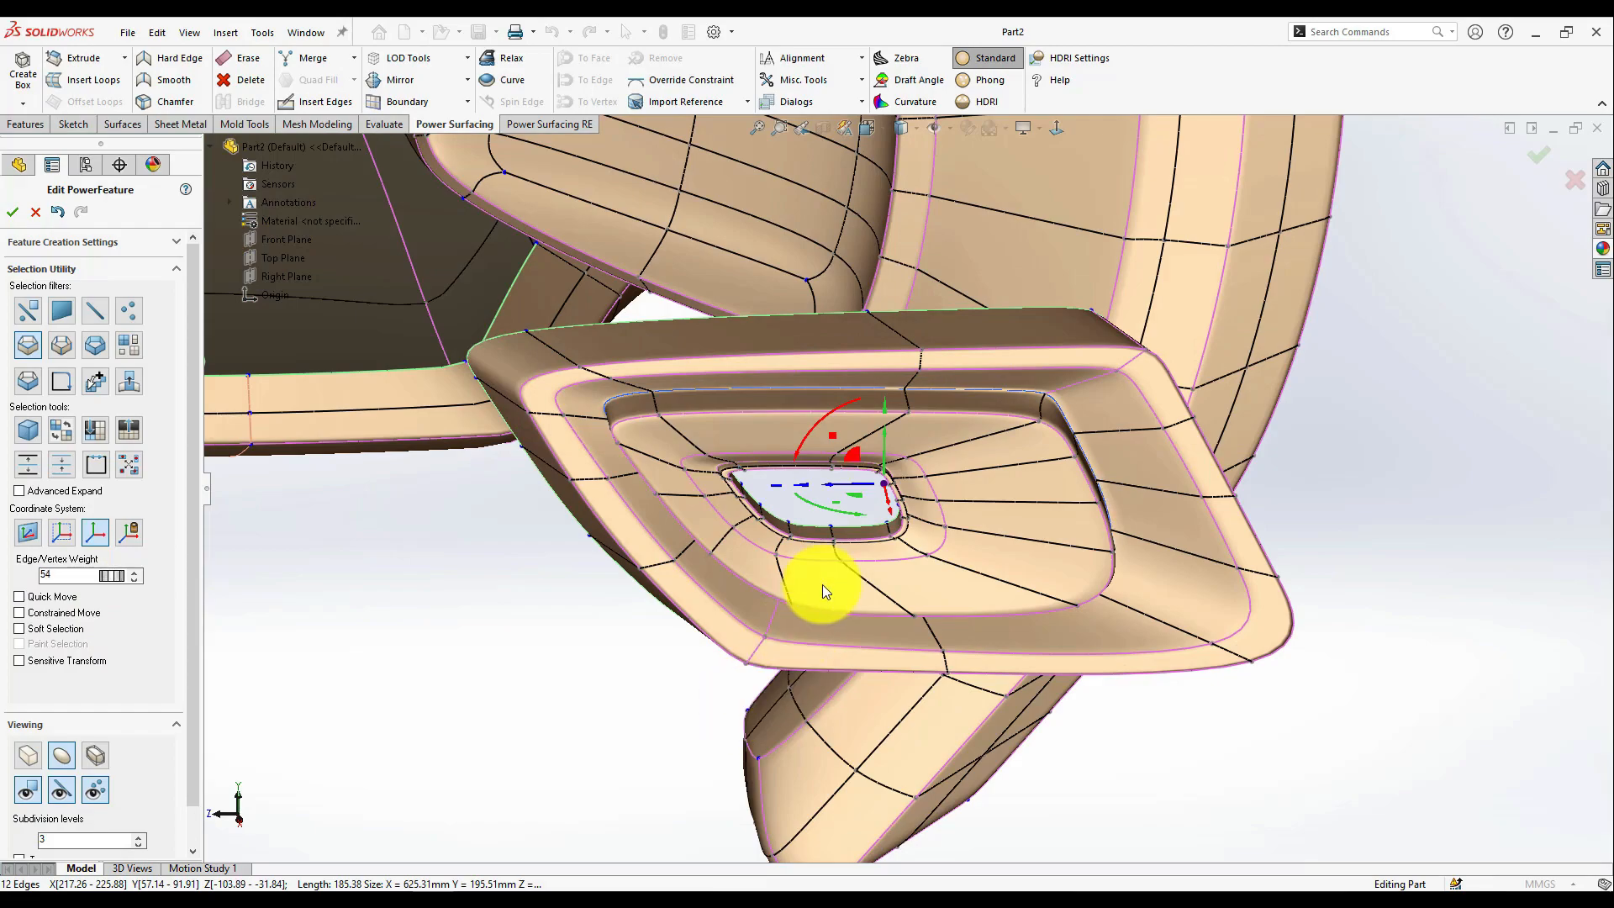
- Set the original opening loop's weight to 47, undo its last move and reposition the loop by a smaller amount
{"action": "middle_click_drag", "start_coordinate": [823, 585], "coordinate": [912, 538]}
{"action": "left_click_drag", "start_coordinate": [913, 538], "coordinate": [876, 533]}
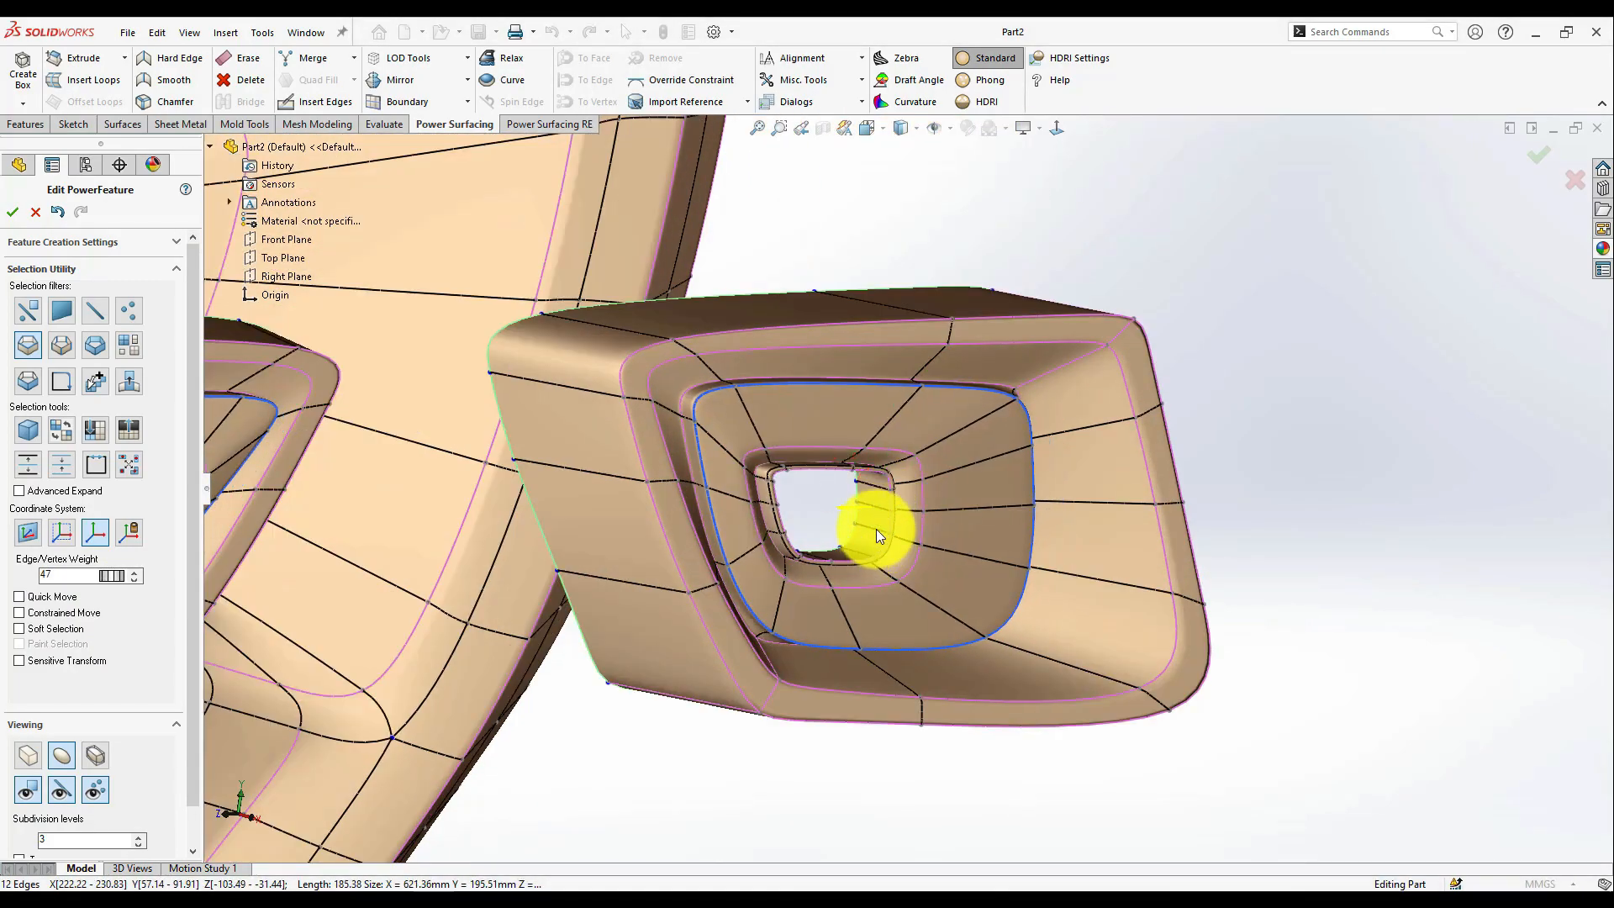
{"action": "key", "text": "ctrl+z"}
{"action": "scroll", "coordinate": [879, 529], "scroll_direction": "down", "scroll_amount": 3}
{"action": "middle_click_drag", "start_coordinate": [880, 539], "coordinate": [910, 497]}
{"action": "left_click_drag", "start_coordinate": [909, 498], "coordinate": [901, 504]}
{"action": "middle_click_drag", "start_coordinate": [901, 505], "coordinate": [859, 441]}
{"action": "right_click", "coordinate": [1040, 437]}
{"action": "key", "text": "Escape"}
- Select the face rings around the shell's small hole, reposition them slightly and clear the selection
{"action": "scroll", "coordinate": [859, 441], "scroll_direction": "down", "scroll_amount": 3}
{"action": "left_click", "coordinate": [859, 442]}
{"action": "scroll", "coordinate": [858, 460], "scroll_direction": "down", "scroll_amount": 5}
{"action": "left_click", "coordinate": [868, 472]}
{"action": "left_click", "coordinate": [1355, 604]}
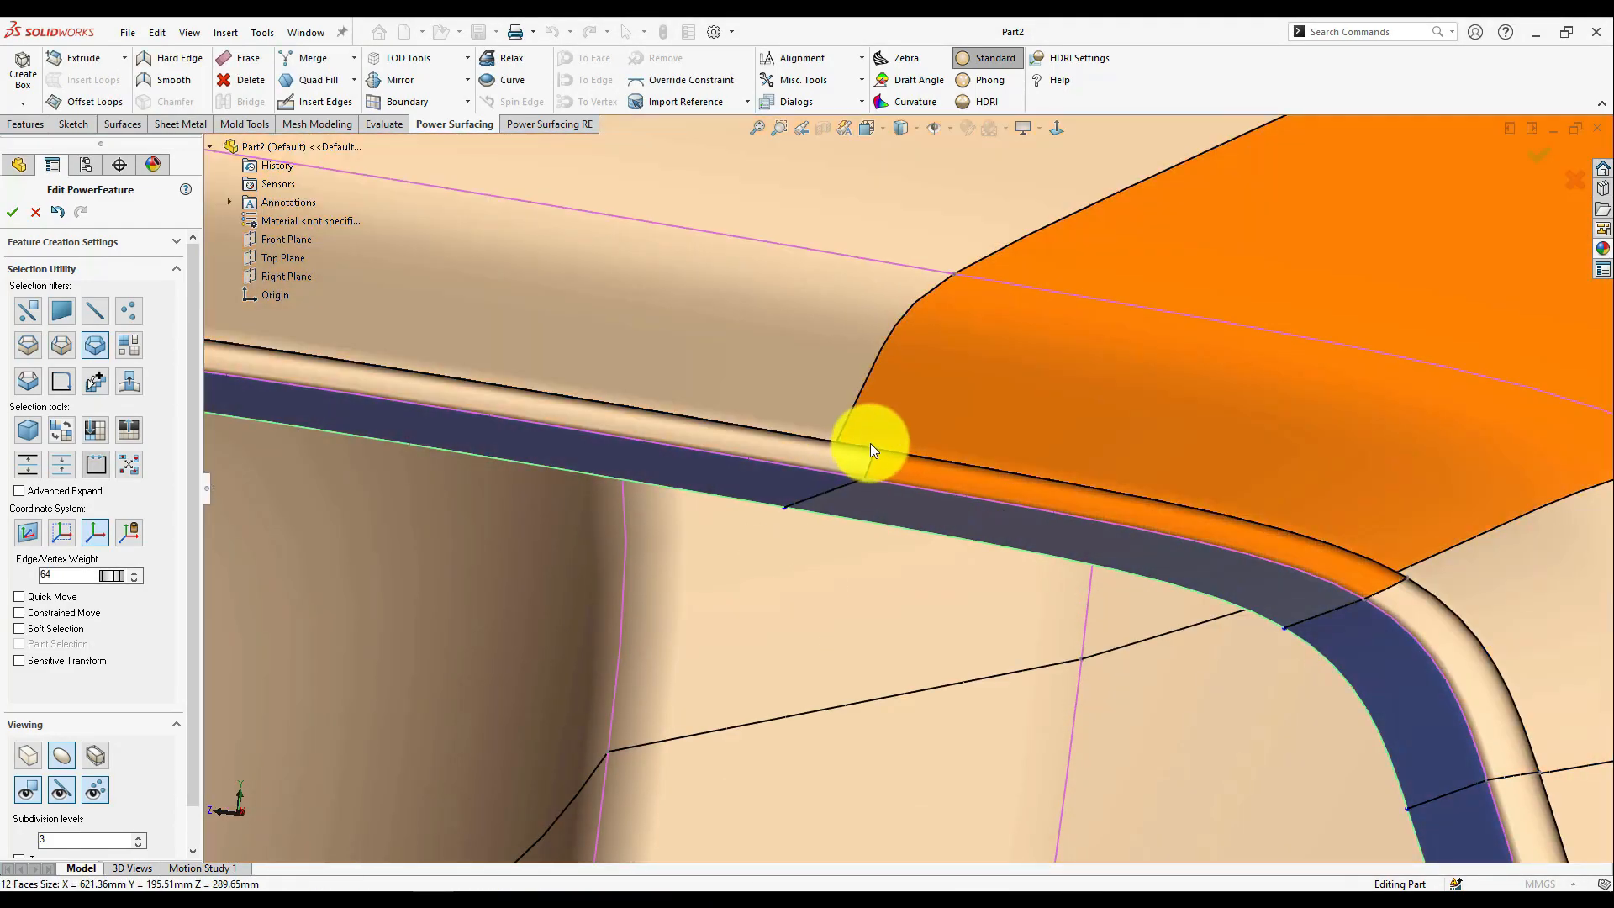
{"action": "left_click", "coordinate": [870, 434], "text": "ctrl"}
{"action": "scroll", "coordinate": [872, 447], "scroll_direction": "up", "scroll_amount": 4}
{"action": "middle_click_drag", "start_coordinate": [1127, 582], "coordinate": [1177, 572]}
{"action": "left_click", "coordinate": [1180, 570], "text": "ctrl"}
{"action": "scroll", "coordinate": [1201, 640], "scroll_direction": "up", "scroll_amount": 5}
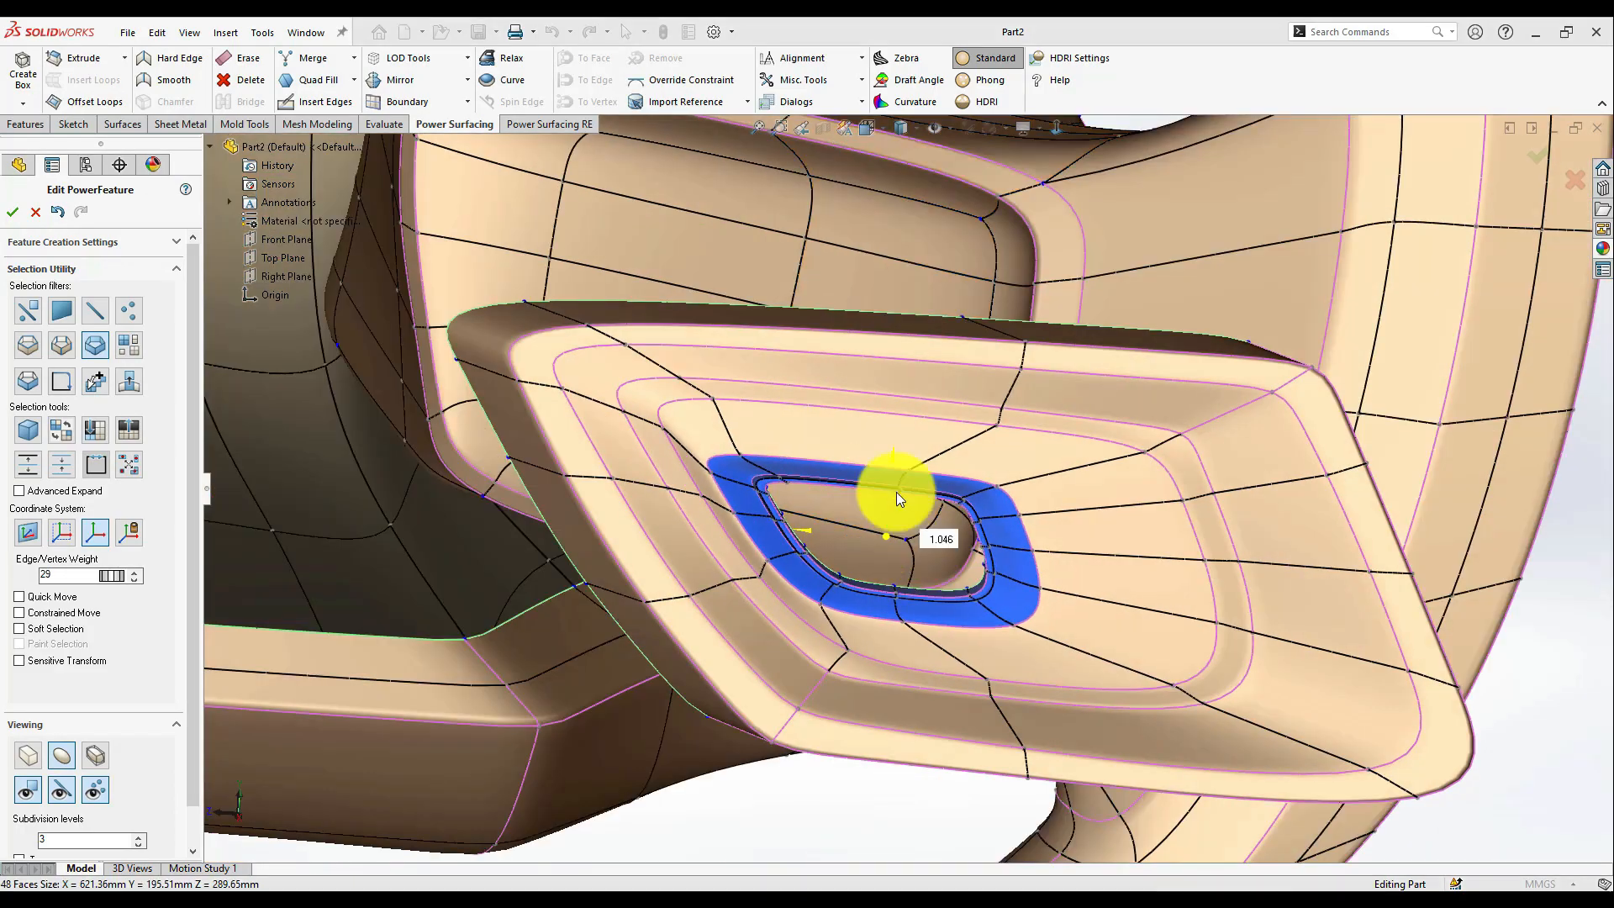
{"action": "middle_click_drag", "start_coordinate": [900, 541], "coordinate": [708, 477]}
{"action": "key", "text": "Escape"}
- Apply miscellaneous surfacing tools to two selections around the shell's small hole
{"action": "left_click", "coordinate": [708, 473]}
{"action": "left_click", "coordinate": [802, 80]}
{"action": "left_click", "coordinate": [826, 122]}
{"action": "scroll", "coordinate": [1169, 462], "scroll_direction": "down", "scroll_amount": 4}
{"action": "left_click", "coordinate": [1073, 509]}
{"action": "left_click", "coordinate": [803, 80]}
{"action": "left_click", "coordinate": [844, 126]}
{"action": "left_click", "coordinate": [95, 345]}
{"action": "scroll", "coordinate": [883, 588], "scroll_direction": "up", "scroll_amount": 4}
{"action": "middle_click_drag", "start_coordinate": [883, 588], "coordinate": [966, 782]}
{"action": "right_click", "coordinate": [882, 438]}
{"action": "left_click", "coordinate": [915, 412]}
{"action": "mouse_move", "coordinate": [902, 469]}
{"action": "middle_mouse_down"}
{"action": "mouse_move", "coordinate": [883, 461]}
{"action": "mouse_move", "coordinate": [756, 652]}
{"action": "mouse_move", "coordinate": [638, 375]}
{"action": "mouse_move", "coordinate": [589, 396]}
{"action": "middle_mouse_up"}
- Display the shell's control mesh, toggling the edge and vertex display while inspecting it
{"action": "left_click", "coordinate": [61, 789]}
{"action": "left_click", "coordinate": [95, 789]}
{"action": "left_click", "coordinate": [27, 755]}
{"action": "left_click", "coordinate": [95, 345]}
{"action": "middle_click_drag", "start_coordinate": [588, 505], "coordinate": [727, 670]}
{"action": "left_click", "coordinate": [62, 789]}
{"action": "left_click", "coordinate": [95, 789]}
{"action": "middle_click_drag", "start_coordinate": [588, 639], "coordinate": [508, 611]}
- Enable Soft Selection with a range of 0 and reposition a selected part of the shell's control mesh
{"action": "left_click", "coordinate": [864, 369]}
{"action": "middle_click_drag", "start_coordinate": [864, 368], "coordinate": [871, 413]}
{"action": "left_click", "coordinate": [52, 628]}
{"action": "triple_click", "coordinate": [134, 653]}
{"action": "left_click_drag", "start_coordinate": [868, 397], "coordinate": [855, 412]}
{"action": "middle_click_drag", "start_coordinate": [855, 412], "coordinate": [639, 470]}
- Select a single edge loop on the shell's control mesh and shift it slightly
{"action": "left_click", "coordinate": [27, 344]}
{"action": "left_click", "coordinate": [773, 310]}
{"action": "middle_click_drag", "start_coordinate": [773, 310], "coordinate": [849, 378]}
{"action": "left_click_drag", "start_coordinate": [866, 391], "coordinate": [876, 413]}
{"action": "middle_click_drag", "start_coordinate": [731, 420], "coordinate": [689, 361]}
- Select the neighbouring edge loops of the shell together, adjust their position and clear the selection
{"action": "left_click", "coordinate": [710, 334], "text": "ctrl"}
{"action": "left_click", "coordinate": [709, 306], "text": "ctrl"}
{"action": "middle_click_drag", "start_coordinate": [832, 361], "coordinate": [1029, 479]}
{"action": "scroll", "coordinate": [757, 403], "scroll_direction": "down", "scroll_amount": 2}
{"action": "left_click", "coordinate": [730, 371]}
{"action": "left_click", "coordinate": [730, 354], "text": "ctrl"}
{"action": "left_click_drag", "start_coordinate": [1030, 479], "coordinate": [1044, 497]}
{"action": "middle_click_drag", "start_coordinate": [1044, 497], "coordinate": [905, 530]}
{"action": "left_click", "coordinate": [933, 314]}
{"action": "scroll", "coordinate": [933, 325], "scroll_direction": "up", "scroll_amount": 3}
{"action": "left_click", "coordinate": [649, 674]}
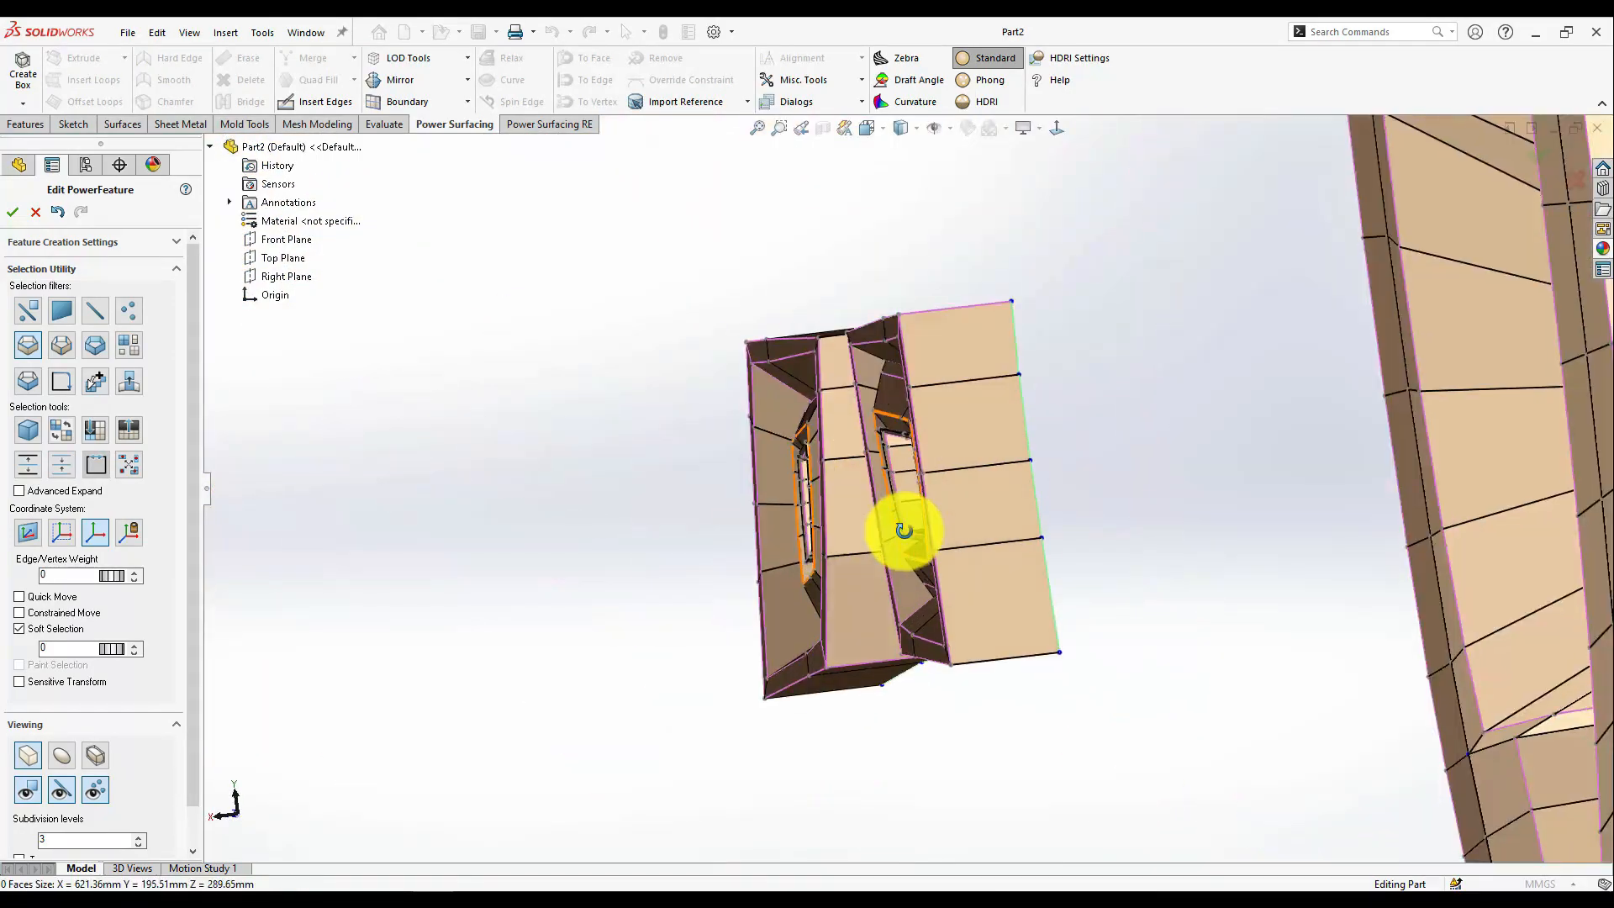
- Move the shell's rear outer edge loop slightly in depth and display the smooth surface
{"action": "scroll", "coordinate": [933, 315], "scroll_direction": "down", "scroll_amount": 3}
{"action": "right_click", "coordinate": [910, 324]}
{"action": "left_click", "coordinate": [914, 327]}
{"action": "scroll", "coordinate": [884, 308], "scroll_direction": "down", "scroll_amount": 3}
{"action": "left_click", "coordinate": [876, 475]}
{"action": "middle_click_drag", "start_coordinate": [876, 475], "coordinate": [746, 577]}
{"action": "scroll", "coordinate": [1138, 512], "scroll_direction": "up", "scroll_amount": 4}
{"action": "scroll", "coordinate": [746, 576], "scroll_direction": "down", "scroll_amount": 4}
{"action": "middle_click_drag", "start_coordinate": [1096, 569], "coordinate": [970, 421]}
{"action": "right_click", "coordinate": [970, 420]}
{"action": "left_click", "coordinate": [970, 420]}
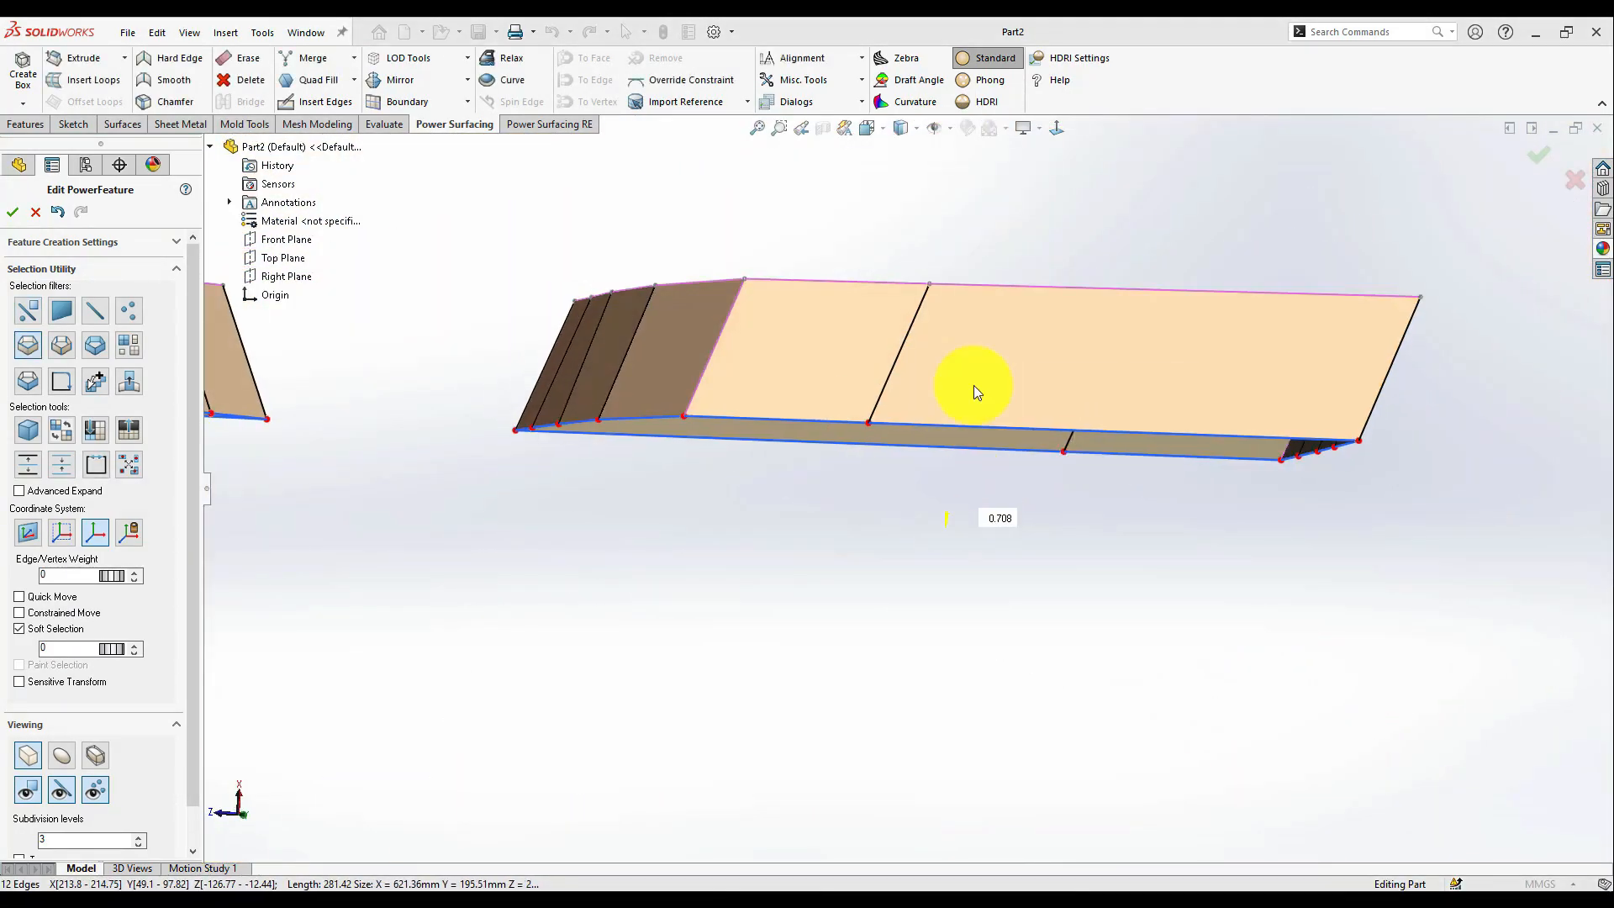
{"action": "scroll", "coordinate": [960, 470], "scroll_direction": "up", "scroll_amount": 5}
{"action": "scroll", "coordinate": [955, 446], "scroll_direction": "down", "scroll_amount": 4}
{"action": "key", "text": "Tab"}
- Set Soft Selection to 6 and adjust the weight of the edge line crossing the shell's lower inner corner
{"action": "right_click", "coordinate": [980, 527]}
{"action": "left_click_drag", "start_coordinate": [104, 647], "coordinate": [105, 647]}
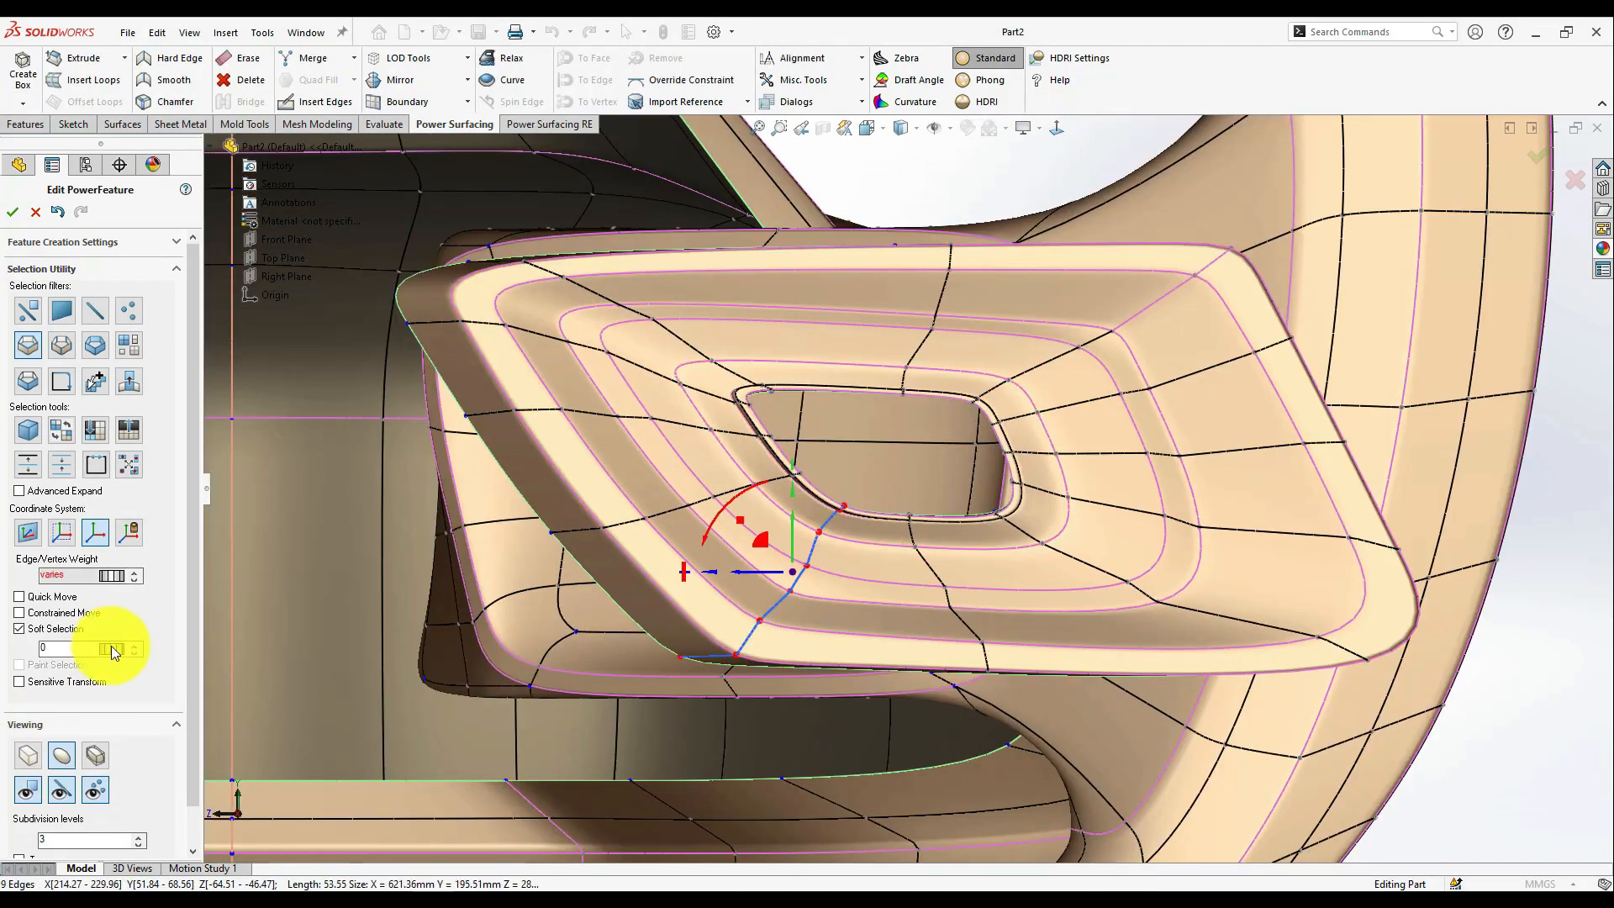
{"action": "left_click_drag", "start_coordinate": [109, 577], "coordinate": [386, 618]}
{"action": "key", "text": "Escape"}
- Select the face rings at the shell's small hole, turn off Soft Selection and move them slightly
{"action": "middle_click_drag", "start_coordinate": [933, 513], "coordinate": [975, 459]}
{"action": "scroll", "coordinate": [832, 414], "scroll_direction": "down", "scroll_amount": 4}
{"action": "right_click", "coordinate": [857, 399]}
{"action": "left_click", "coordinate": [985, 370]}
{"action": "middle_click_drag", "start_coordinate": [1176, 433], "coordinate": [1257, 459]}
{"action": "left_click", "coordinate": [1257, 458]}
{"action": "right_click", "coordinate": [1258, 459]}
{"action": "left_click", "coordinate": [1434, 427]}
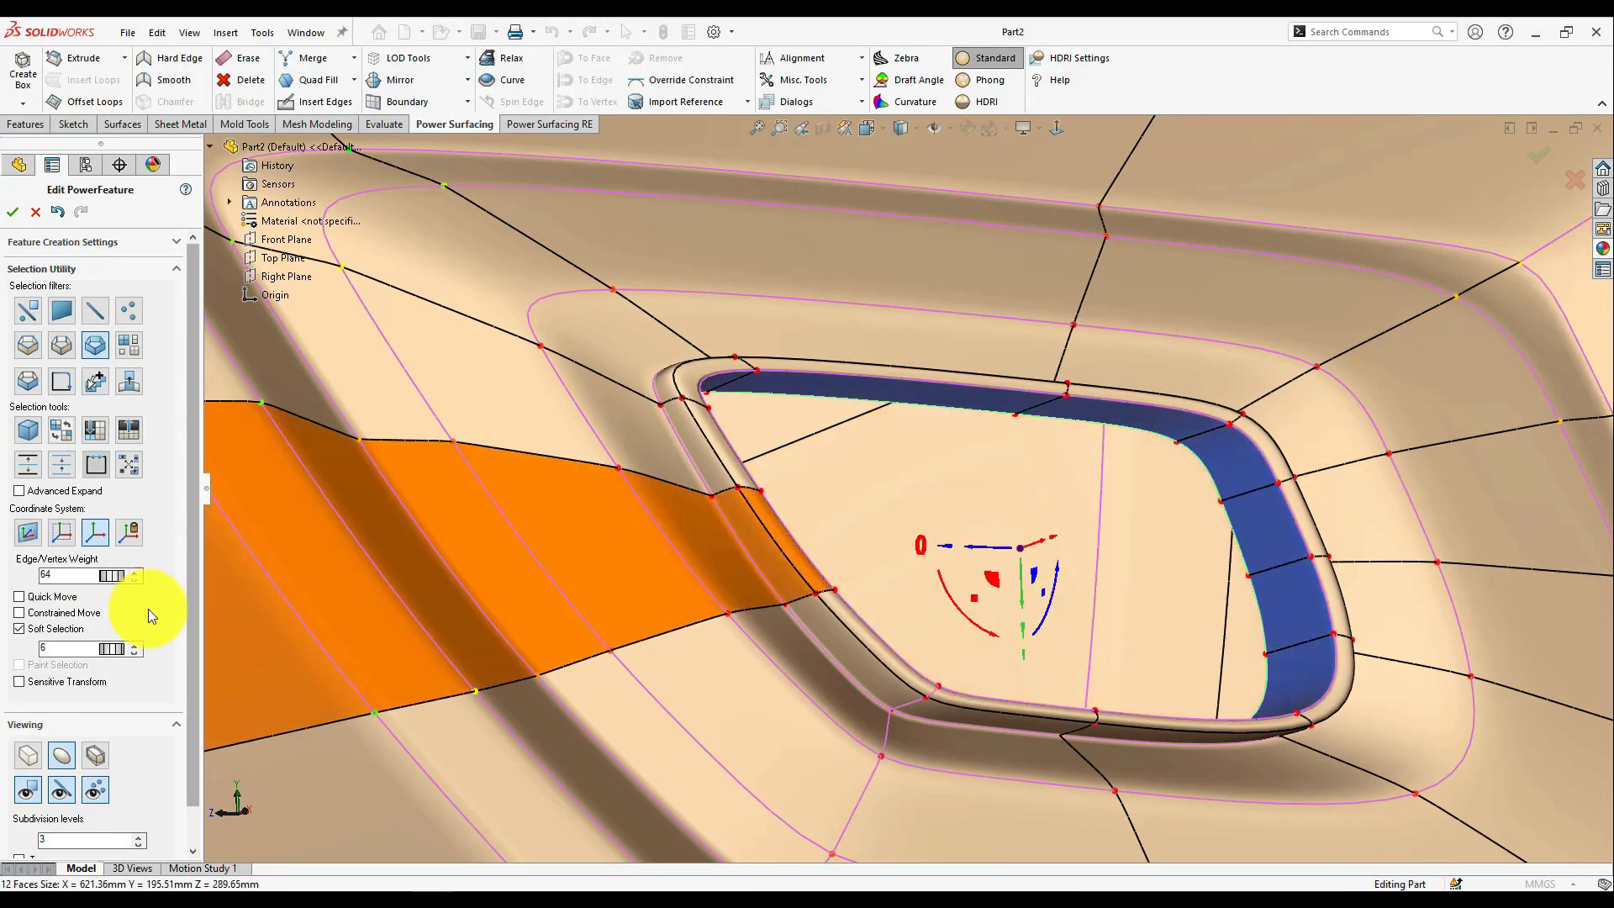
{"action": "left_click", "coordinate": [18, 627]}
{"action": "left_click_drag", "start_coordinate": [1020, 565], "coordinate": [1007, 591]}
{"action": "scroll", "coordinate": [1007, 592], "scroll_direction": "up", "scroll_amount": 4}
{"action": "middle_click_drag", "start_coordinate": [1007, 592], "coordinate": [972, 430]}
{"action": "key", "text": "Escape"}
- Select the nine faces across the shell's lower inner corner, set Soft Selection to 1 and reposition them
{"action": "scroll", "coordinate": [1091, 715], "scroll_direction": "up", "scroll_amount": 2}
{"action": "scroll", "coordinate": [971, 435], "scroll_direction": "down", "scroll_amount": 2}
{"action": "left_click", "coordinate": [967, 434]}
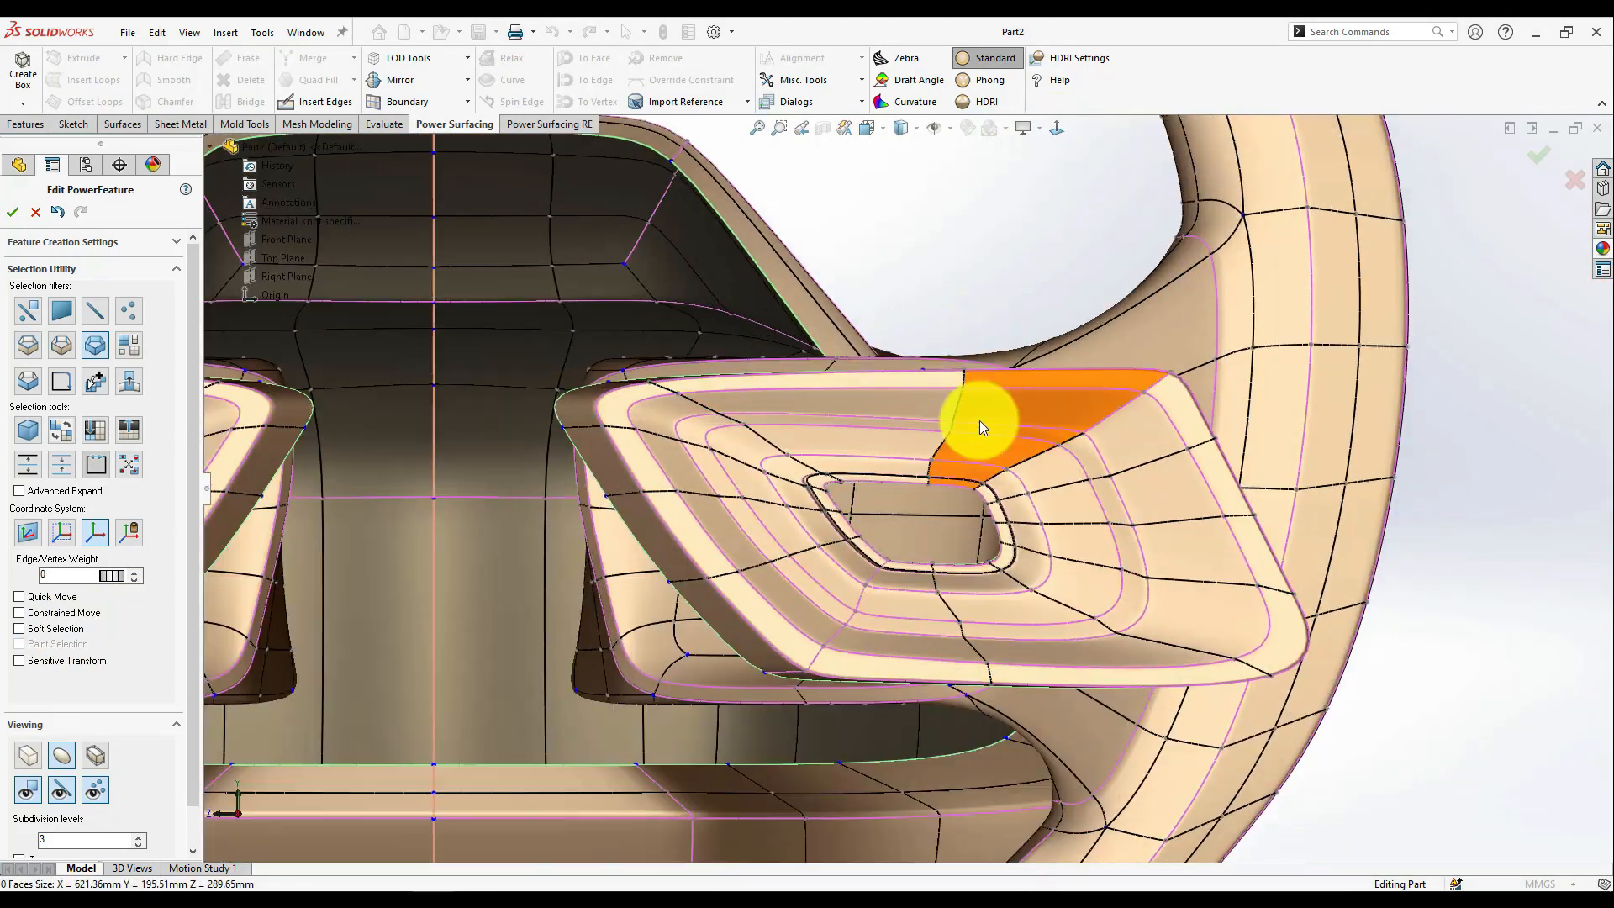
{"action": "left_click", "coordinate": [983, 467], "text": "ctrl"}
{"action": "left_click", "coordinate": [1006, 504], "text": "ctrl"}
{"action": "key", "text": "s"}
{"action": "left_click_drag", "start_coordinate": [850, 478], "coordinate": [845, 481]}
{"action": "left_click", "coordinate": [135, 652]}
{"action": "left_click", "coordinate": [134, 653]}
{"action": "left_click", "coordinate": [134, 652]}
{"action": "left_click", "coordinate": [135, 652]}
{"action": "left_click", "coordinate": [134, 652]}
{"action": "left_click", "coordinate": [834, 573]}
{"action": "scroll", "coordinate": [885, 581], "scroll_direction": "up", "scroll_amount": 2}
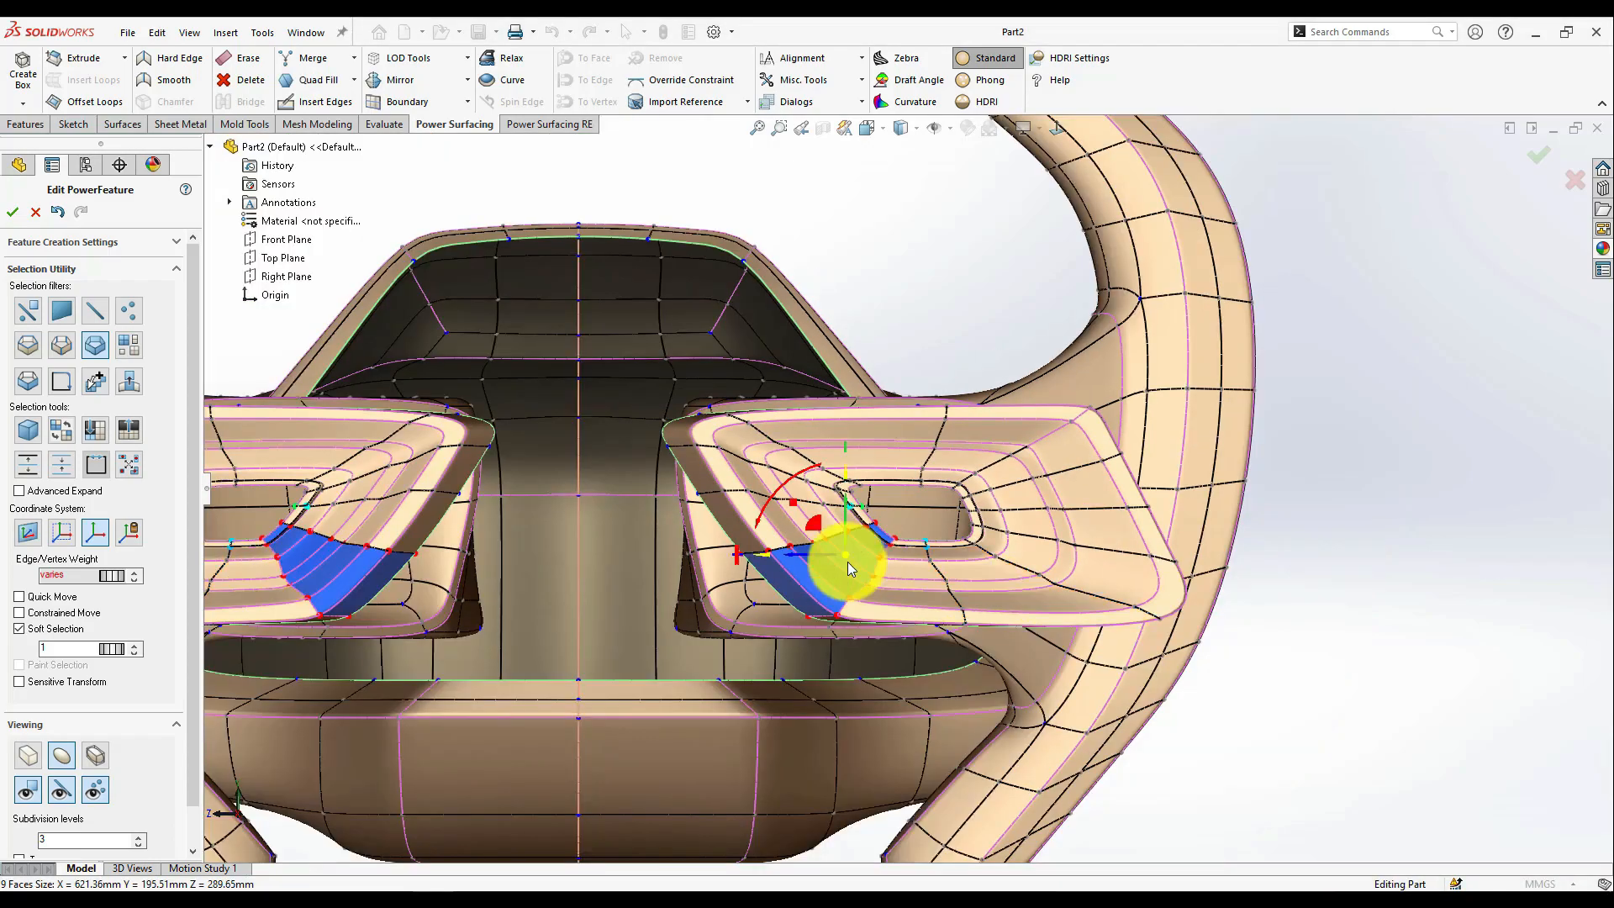
- Display the control mesh, select both subdivided shells and move them into the recesses on the arms
{"action": "left_click", "coordinate": [28, 755]}
{"action": "right_click", "coordinate": [736, 484]}
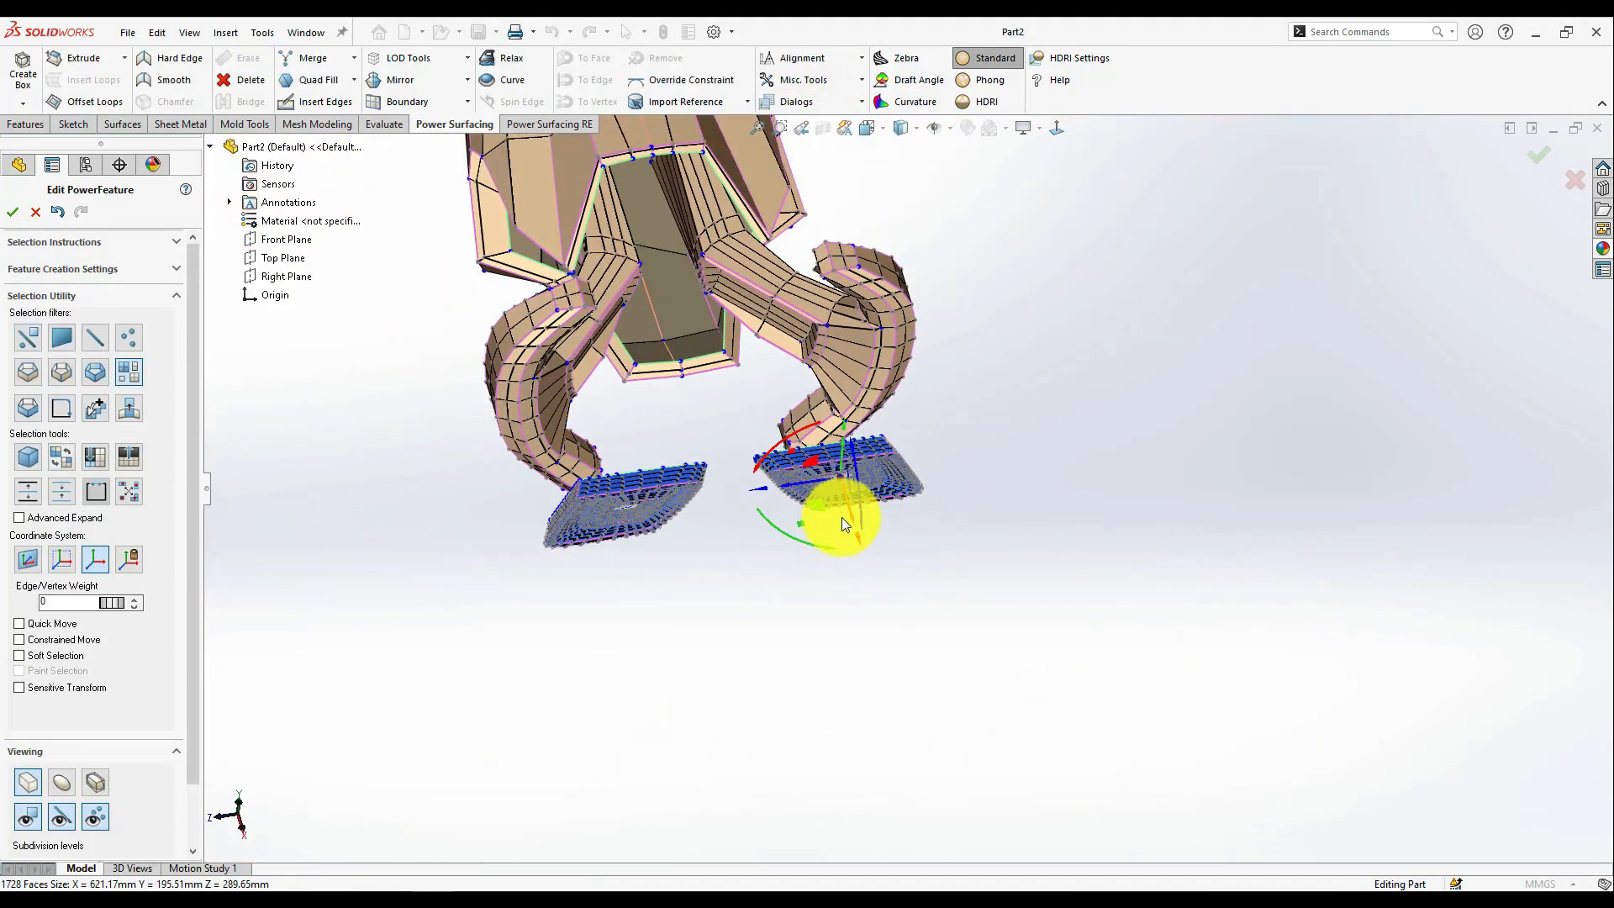
{"action": "left_click_drag", "start_coordinate": [841, 517], "coordinate": [716, 407]}
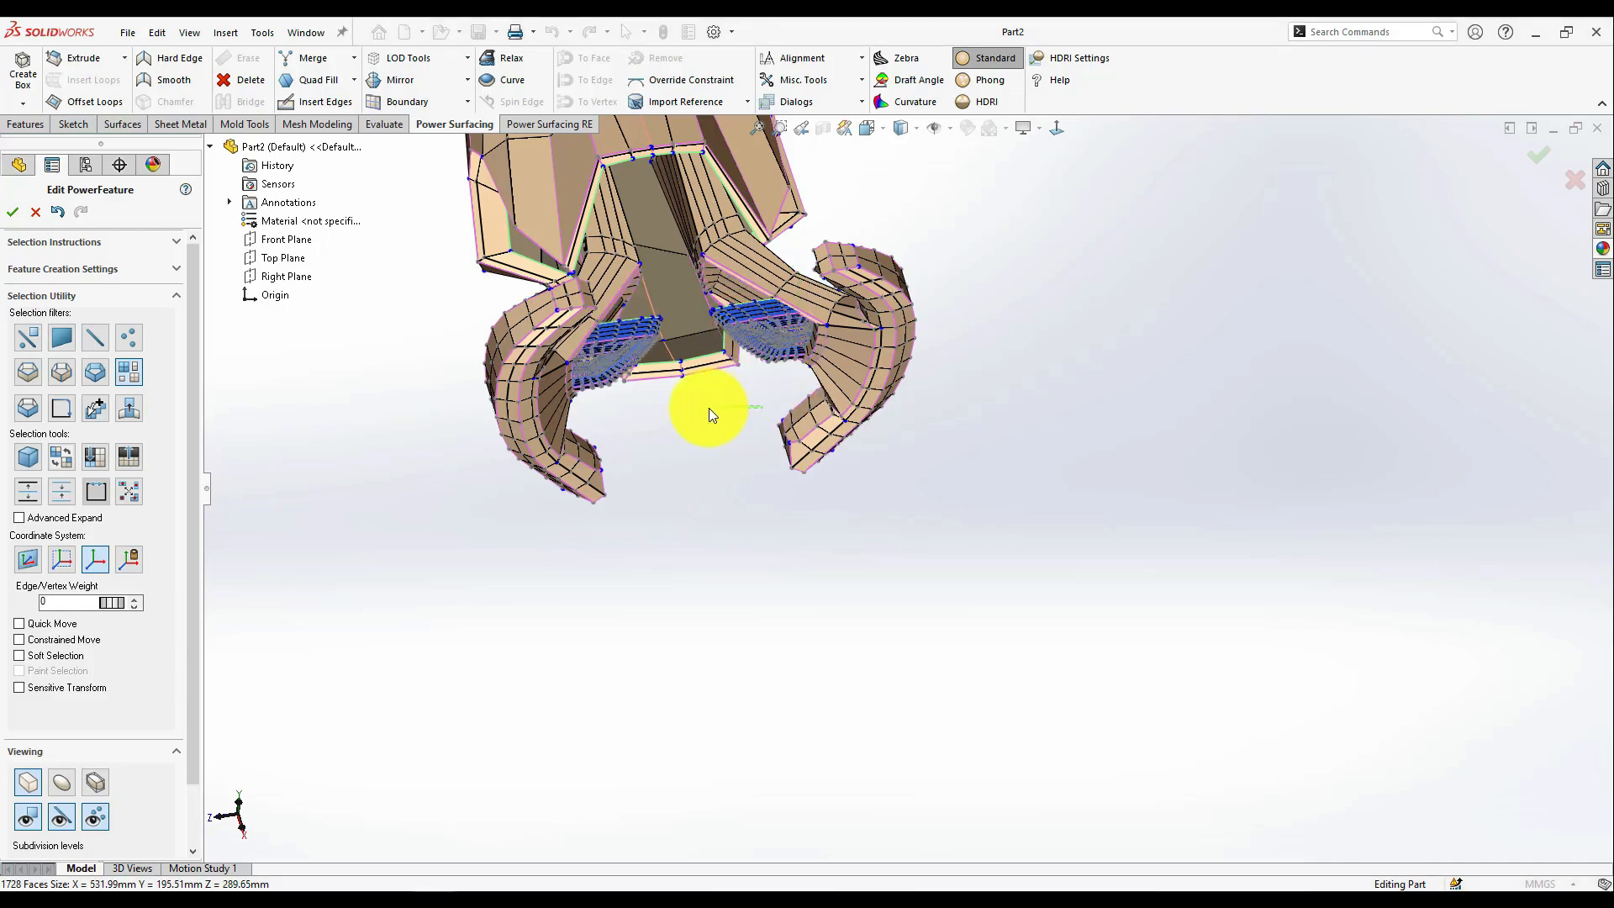
{"action": "scroll", "coordinate": [717, 407], "scroll_direction": "down", "scroll_amount": 3}
{"action": "middle_click_drag", "start_coordinate": [716, 406], "coordinate": [820, 391]}
{"action": "left_click_drag", "start_coordinate": [820, 391], "coordinate": [775, 376]}
{"action": "middle_click_drag", "start_coordinate": [775, 376], "coordinate": [814, 274]}
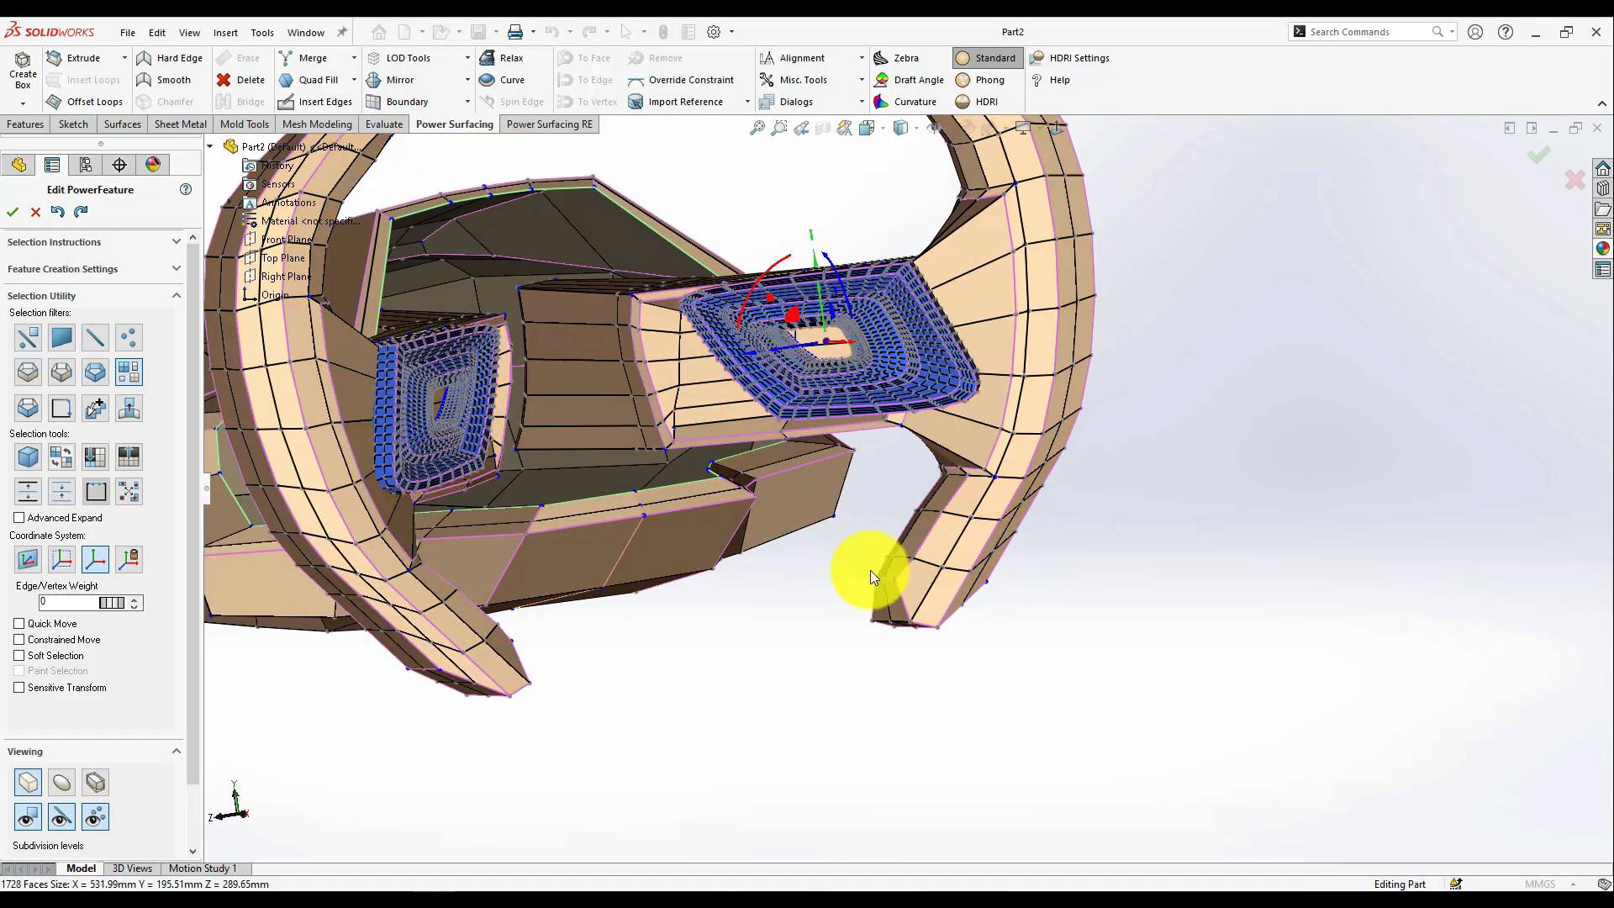
{"action": "left_click", "coordinate": [825, 441]}
{"action": "scroll", "coordinate": [826, 442], "scroll_direction": "up", "scroll_amount": 2}
{"action": "middle_click_drag", "start_coordinate": [826, 442], "coordinate": [876, 729]}
{"action": "left_click", "coordinate": [876, 729]}
- Create a cylinder at the body's open end and pull it out in front of the body
{"action": "left_click", "coordinate": [22, 103]}
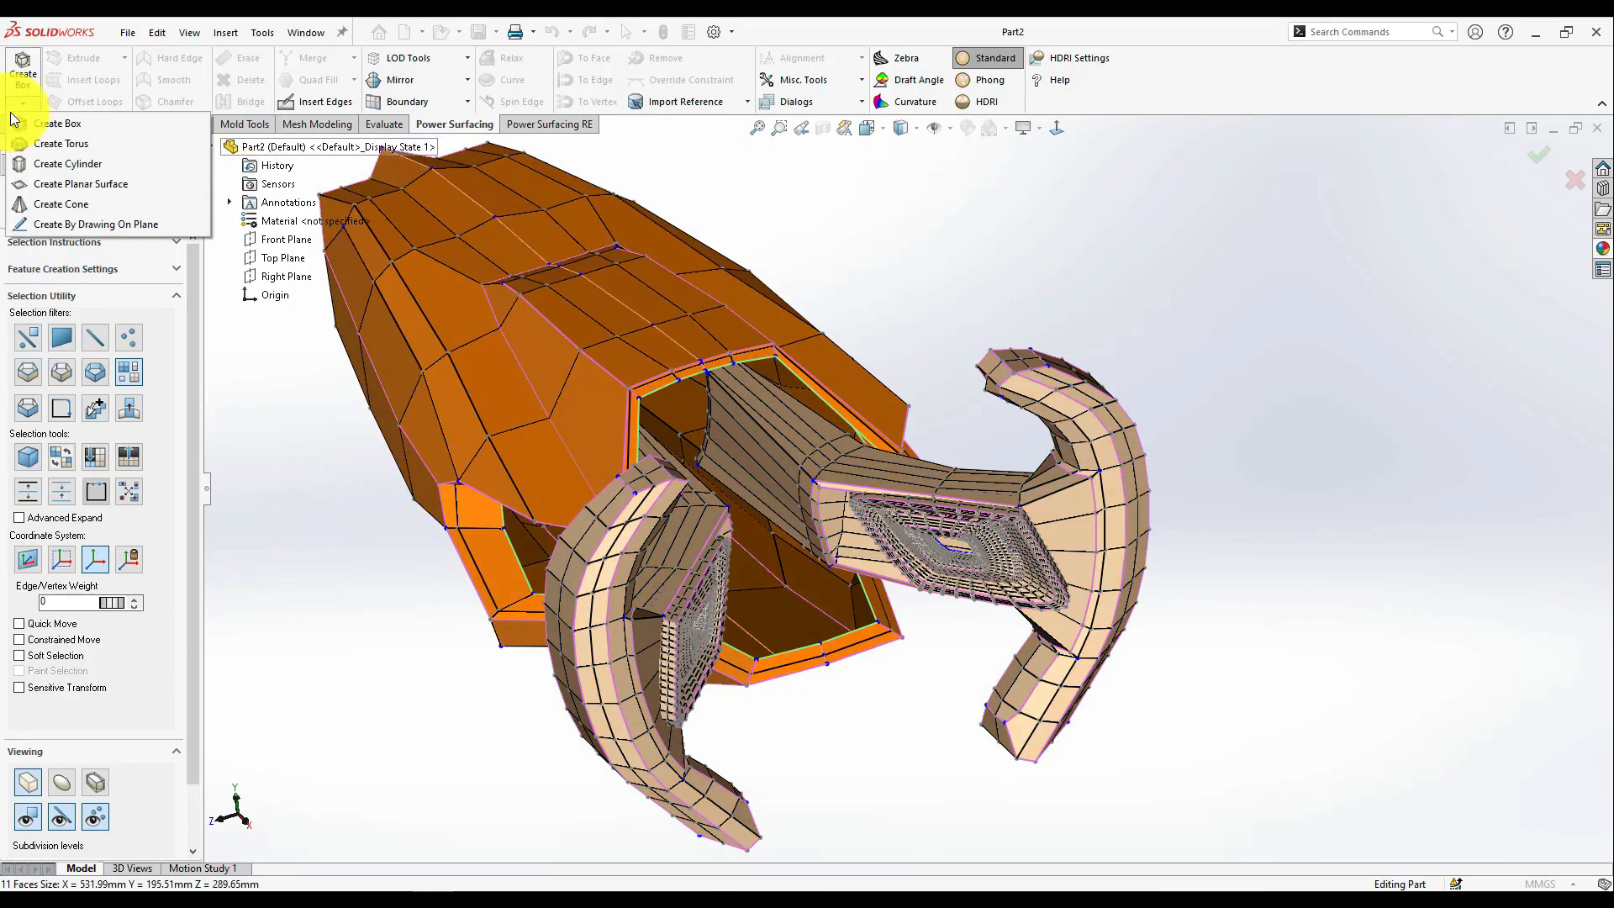
{"action": "left_click", "coordinate": [52, 165]}
{"action": "scroll", "coordinate": [850, 672], "scroll_direction": "up", "scroll_amount": 3}
{"action": "key", "text": "Return"}
{"action": "left_click_drag", "start_coordinate": [1001, 619], "coordinate": [992, 561]}
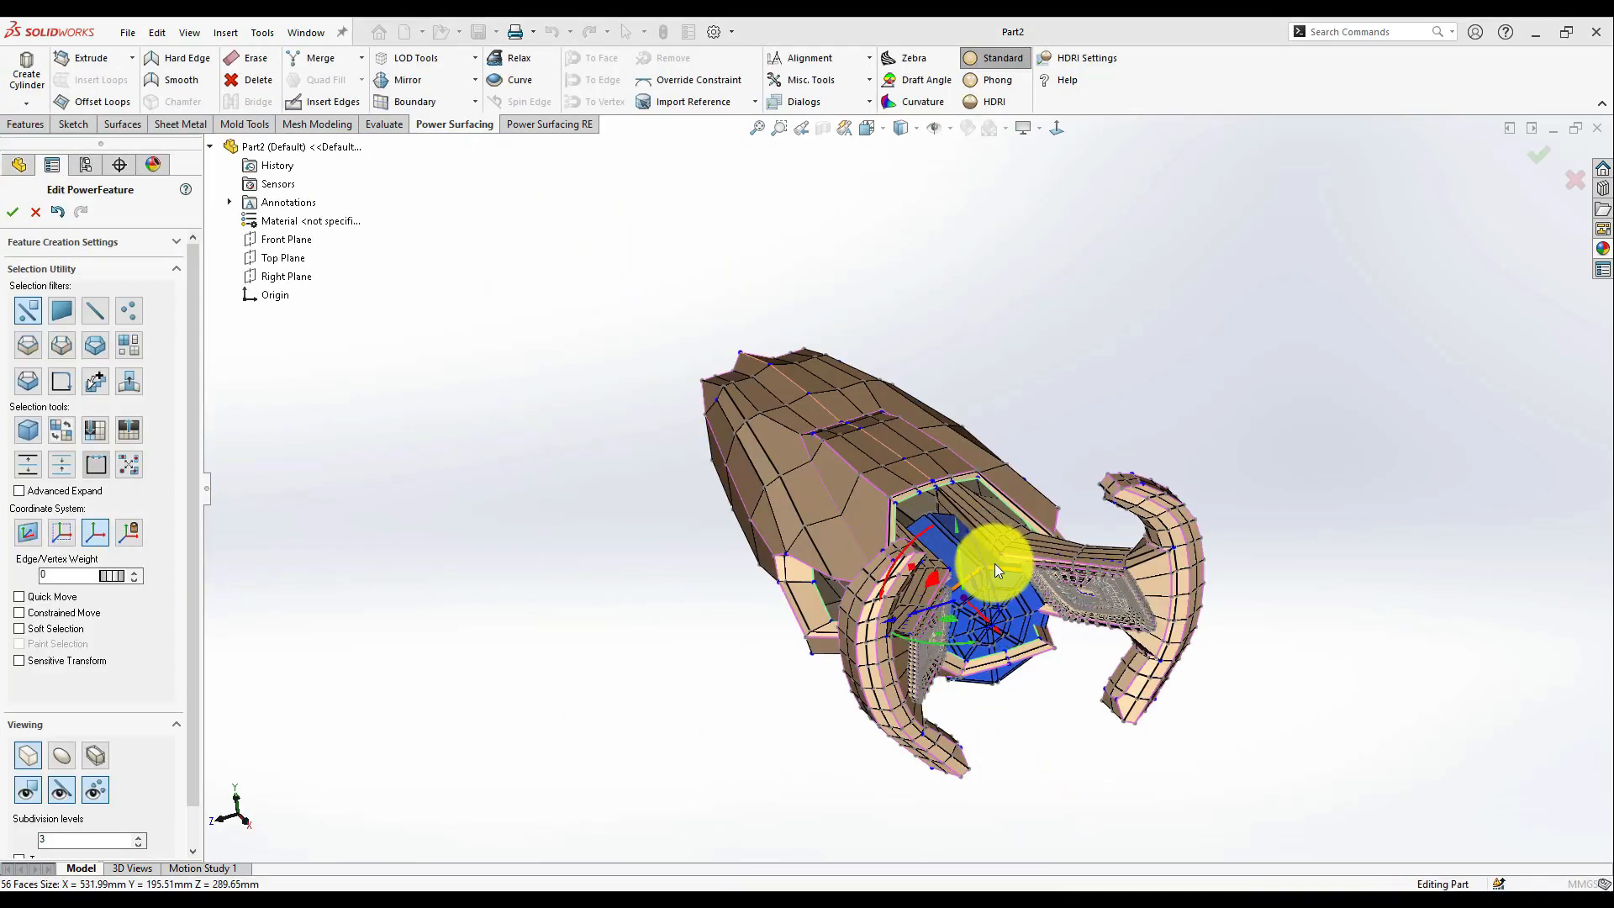
{"action": "right_click_drag", "start_coordinate": [1125, 762], "coordinate": [1231, 762]}
{"action": "left_click", "coordinate": [1174, 617]}
- Move the cylinder sideways so it stands well clear of the centre plane and its mirrored counterpart
{"action": "scroll", "coordinate": [971, 576], "scroll_direction": "down", "scroll_amount": 3}
{"action": "double_click", "coordinate": [898, 539]}
{"action": "left_click_drag", "start_coordinate": [898, 540], "coordinate": [985, 547]}
{"action": "key", "text": "Escape"}
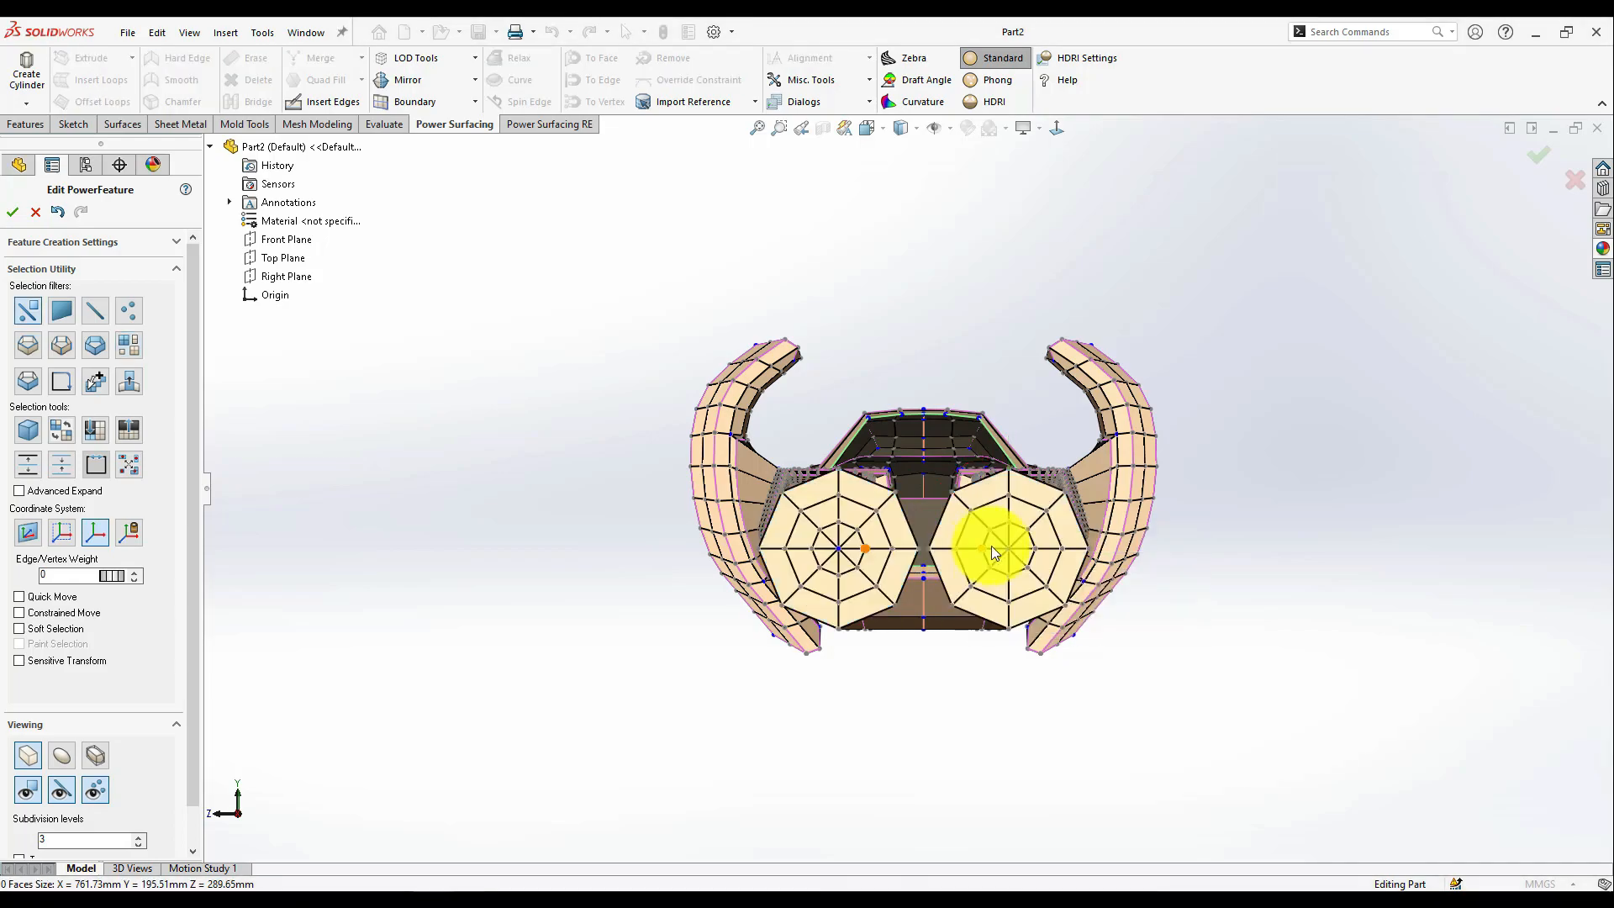
{"action": "scroll", "coordinate": [992, 546], "scroll_direction": "down", "scroll_amount": 3}
{"action": "double_click", "coordinate": [954, 538]}
{"action": "scroll", "coordinate": [896, 496], "scroll_direction": "up", "scroll_amount": 4}
{"action": "left_click_drag", "start_coordinate": [896, 515], "coordinate": [1188, 515]}
- Delete the half of the cylinder facing the centre plane and move the remaining half back to that plane
{"action": "right_click", "coordinate": [1380, 490]}
{"action": "left_click", "coordinate": [1399, 496]}
{"action": "left_click_drag", "start_coordinate": [1153, 369], "coordinate": [1235, 743]}
{"action": "left_click_drag", "start_coordinate": [1111, 344], "coordinate": [1229, 721]}
{"action": "key", "text": "Delete"}
{"action": "middle_click_drag", "start_coordinate": [1229, 721], "coordinate": [1198, 706]}
{"action": "double_click", "coordinate": [1279, 518]}
{"action": "left_click_drag", "start_coordinate": [1280, 518], "coordinate": [857, 540]}
{"action": "double_click", "coordinate": [906, 500]}
{"action": "scroll", "coordinate": [916, 525], "scroll_direction": "down", "scroll_amount": 3}
- Undo the last cylinder move, select the half cylinder's cut boundary and snap it onto the mirror plane
{"action": "key", "text": "ctrl+z"}
{"action": "double_click", "coordinate": [916, 529]}
{"action": "double_click", "coordinate": [893, 538]}
{"action": "left_click", "coordinate": [412, 79]}
{"action": "left_click", "coordinate": [412, 100]}
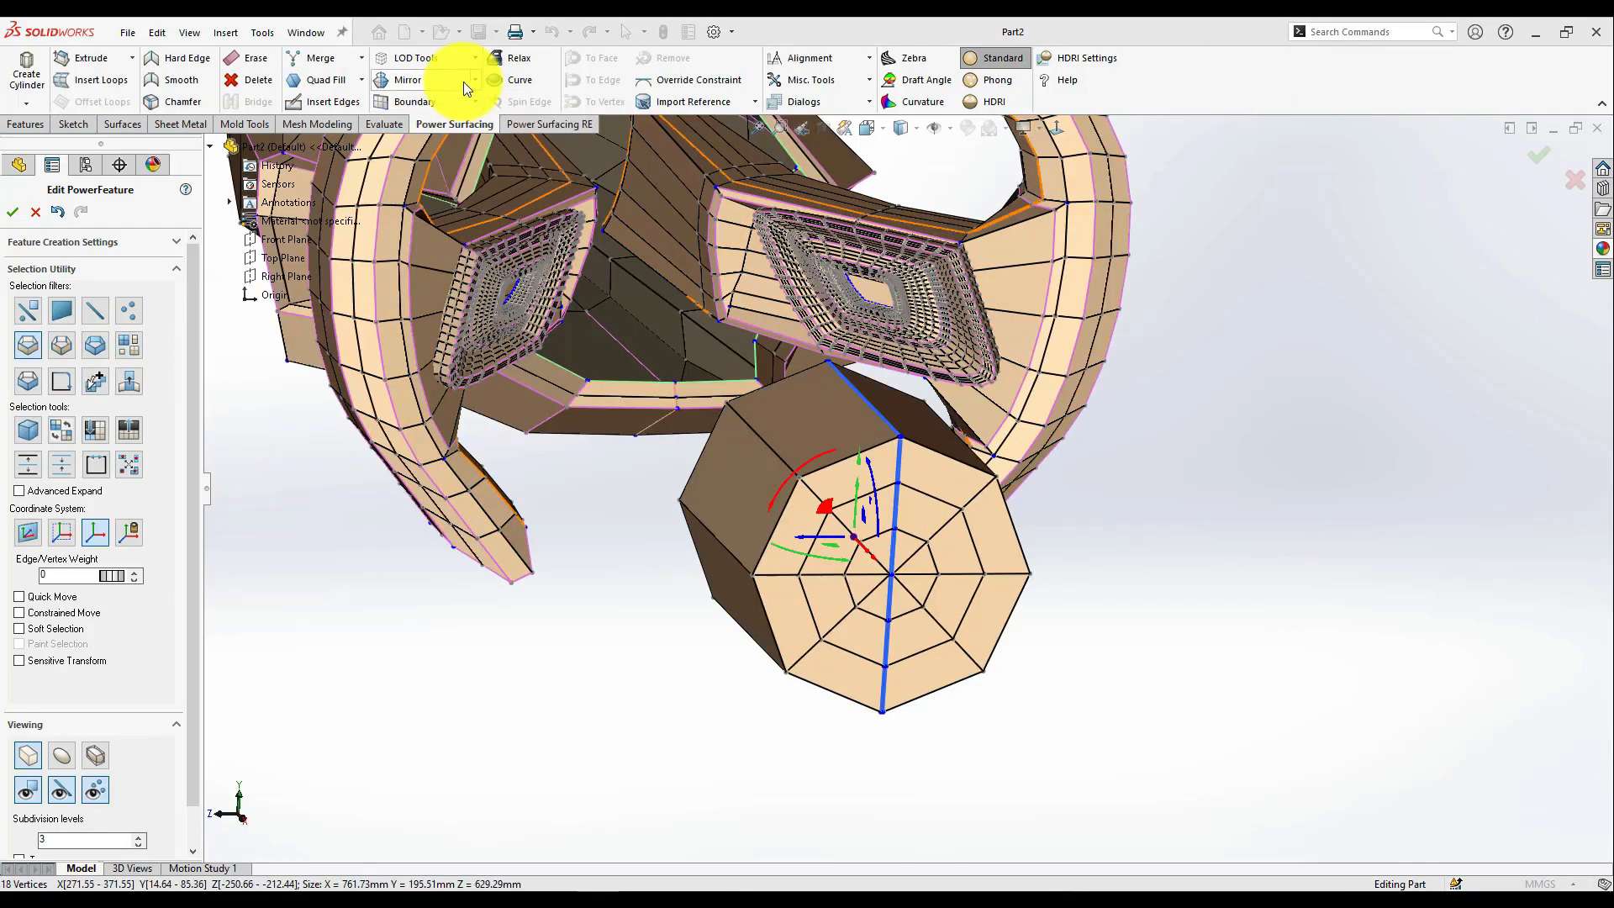
{"action": "left_click", "coordinate": [473, 80]}
{"action": "left_click", "coordinate": [421, 161]}
- Reposition the mirrored cylinder along the centre plane so it lines up with the recesses on the arms, undoing unwanted moves
{"action": "left_click", "coordinate": [1053, 578]}
{"action": "middle_click_drag", "start_coordinate": [1052, 578], "coordinate": [785, 466]}
{"action": "key", "text": "ctrl+8"}
{"action": "double_click", "coordinate": [905, 486]}
{"action": "left_click_drag", "start_coordinate": [890, 536], "coordinate": [899, 426]}
{"action": "key", "text": "ctrl+z"}
{"action": "key", "text": "ctrl+z"}
{"action": "double_click", "coordinate": [867, 558]}
{"action": "left_click_drag", "start_coordinate": [787, 536], "coordinate": [741, 536]}
{"action": "left_click_drag", "start_coordinate": [877, 445], "coordinate": [880, 427]}
{"action": "key", "text": "ctrl+z"}
{"action": "double_click", "coordinate": [841, 504]}
- Align the selected geometry at the cylinder's front end and delete its front cap faces to leave that end open
{"action": "left_click", "coordinate": [828, 81]}
{"action": "left_click", "coordinate": [833, 243]}
{"action": "left_click", "coordinate": [933, 484]}
{"action": "right_click", "coordinate": [933, 484]}
{"action": "left_click", "coordinate": [1088, 452]}
{"action": "left_click", "coordinate": [929, 496]}
{"action": "left_click", "coordinate": [828, 58]}
{"action": "left_click", "coordinate": [832, 88]}
{"action": "middle_click_drag", "start_coordinate": [893, 706], "coordinate": [840, 496]}
{"action": "right_click", "coordinate": [880, 492]}
{"action": "left_click", "coordinate": [1031, 466]}
{"action": "right_click", "coordinate": [928, 419]}
{"action": "left_click", "coordinate": [1121, 449]}
{"action": "right_click", "coordinate": [873, 496]}
{"action": "key", "text": "Delete"}
{"action": "scroll", "coordinate": [895, 533], "scroll_direction": "up", "scroll_amount": 3}
- Select the whole cylinder and move it back between the arms at the body's open end
{"action": "left_click", "coordinate": [131, 345]}
{"action": "left_click", "coordinate": [807, 470]}
{"action": "left_click_drag", "start_coordinate": [803, 461], "coordinate": [463, 404]}
{"action": "key", "text": "ctrl+4"}
{"action": "left_click_drag", "start_coordinate": [803, 408], "coordinate": [758, 405]}
{"action": "key", "text": "ctrl+z"}
{"action": "key", "text": "ctrl+z"}
{"action": "middle_click_drag", "start_coordinate": [758, 405], "coordinate": [870, 523]}
{"action": "key", "text": "ctrl+4"}
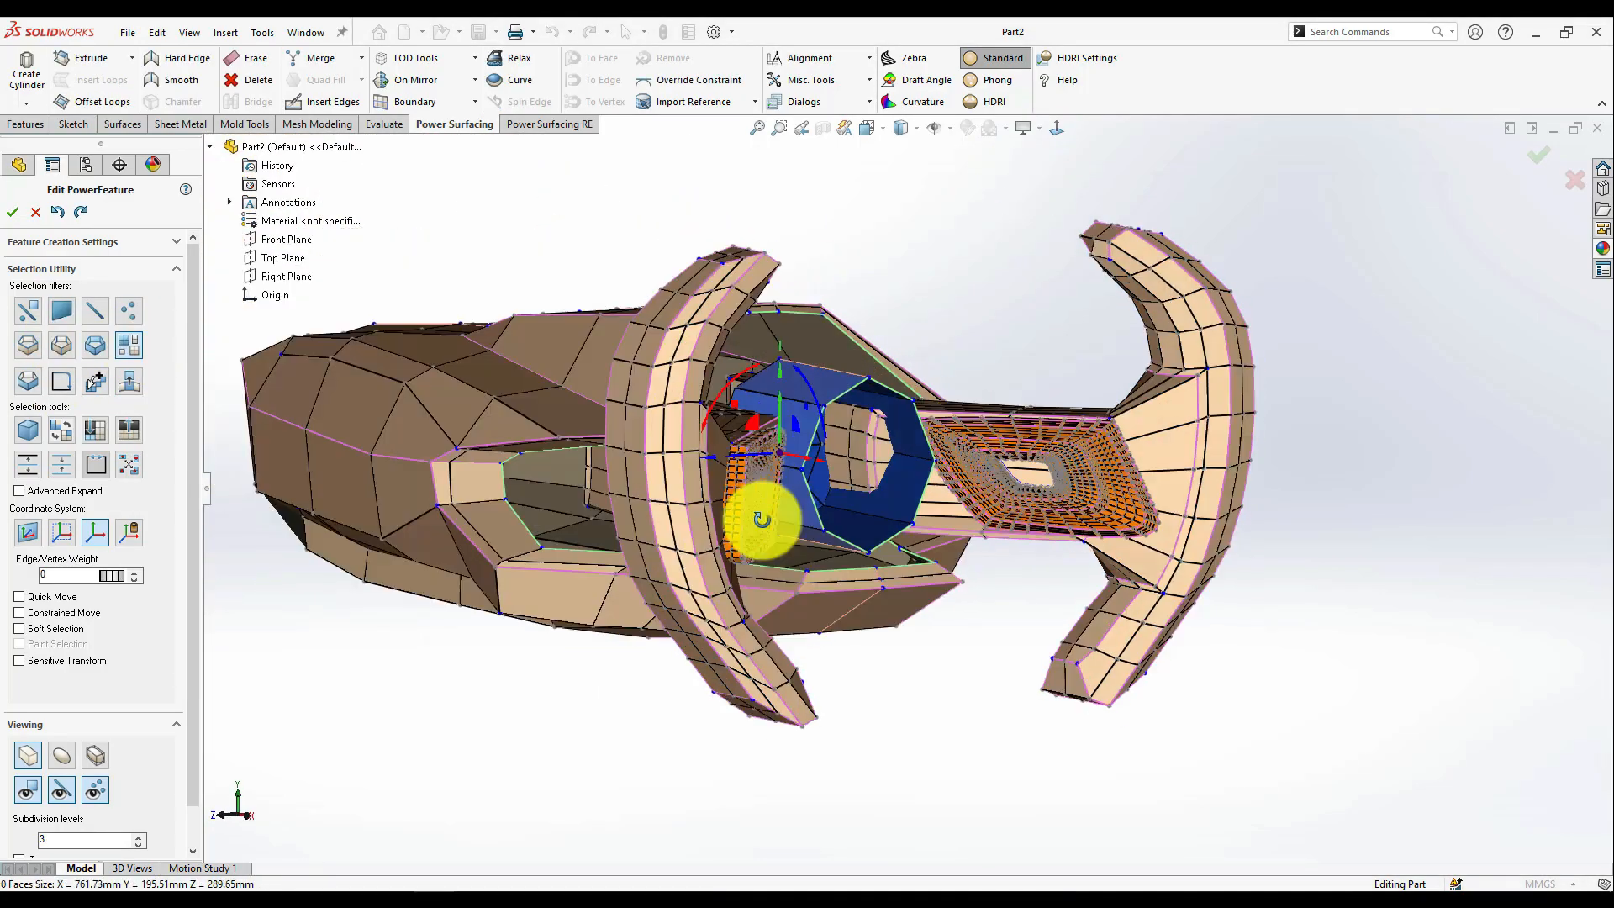
- Unify the cylinder's mirrored halves into a single piece and slightly adjust it
{"action": "left_click", "coordinate": [471, 86]}
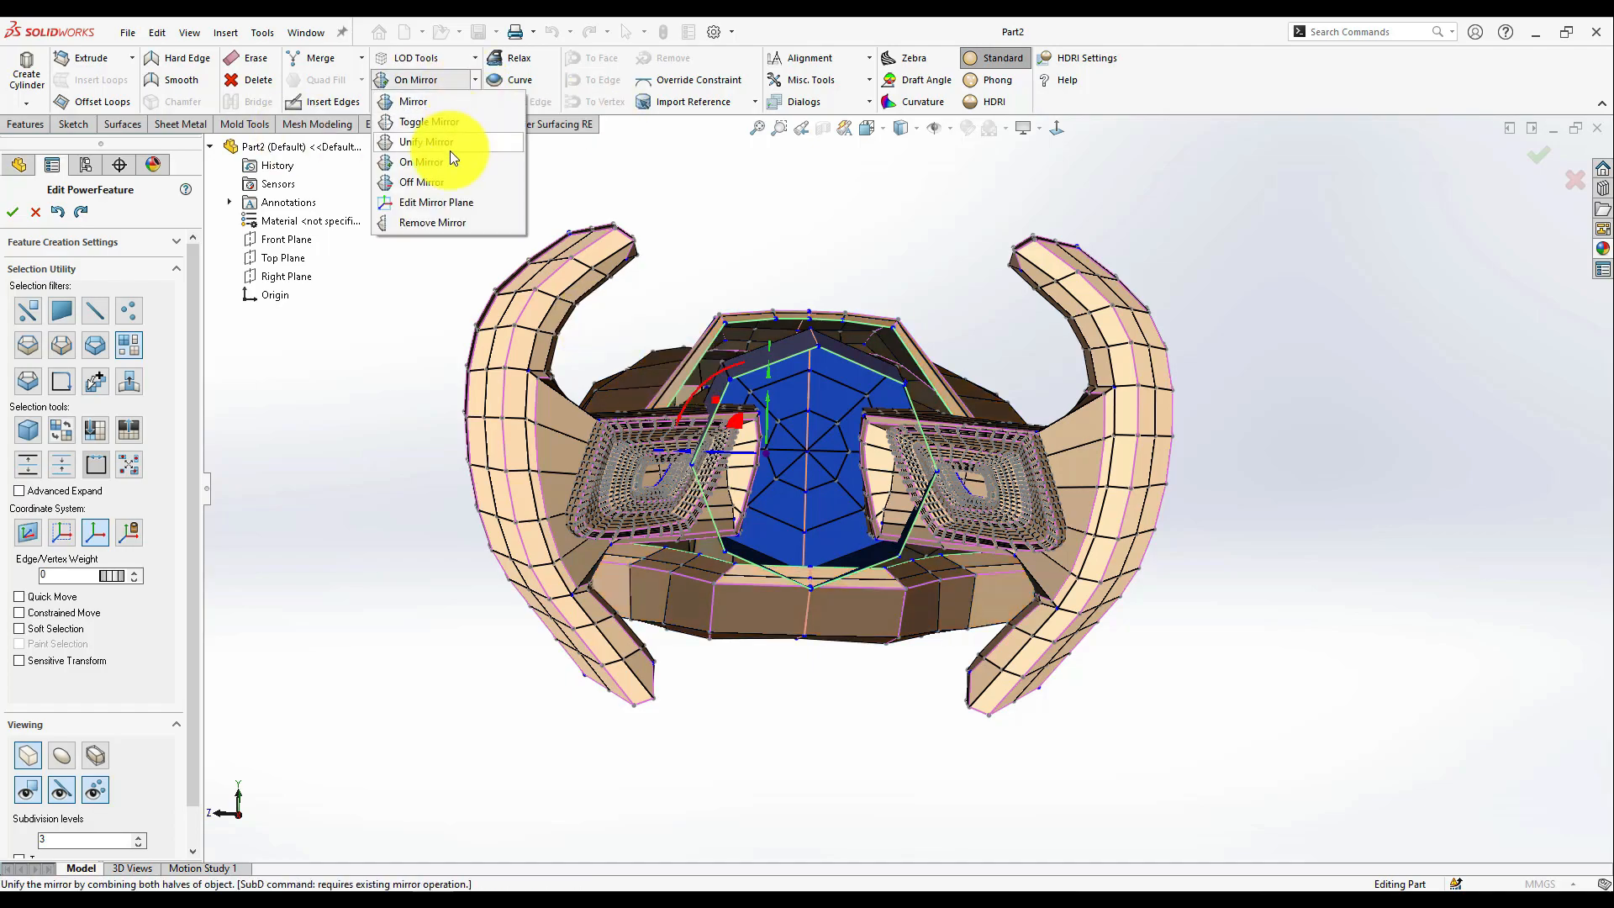
{"action": "left_click", "coordinate": [451, 149]}
{"action": "middle_click_drag", "start_coordinate": [709, 543], "coordinate": [819, 401]}
{"action": "scroll", "coordinate": [820, 405], "scroll_direction": "down", "scroll_amount": 5}
{"action": "left_click_drag", "start_coordinate": [786, 427], "coordinate": [794, 437]}
- Select the eight edges of the cylinder's open front rim and extend them inward as bevelled, stepped rings
{"action": "scroll", "coordinate": [859, 536], "scroll_direction": "up", "scroll_amount": 5}
{"action": "middle_click_drag", "start_coordinate": [859, 537], "coordinate": [865, 468]}
{"action": "left_click_drag", "start_coordinate": [865, 463], "coordinate": [870, 410]}
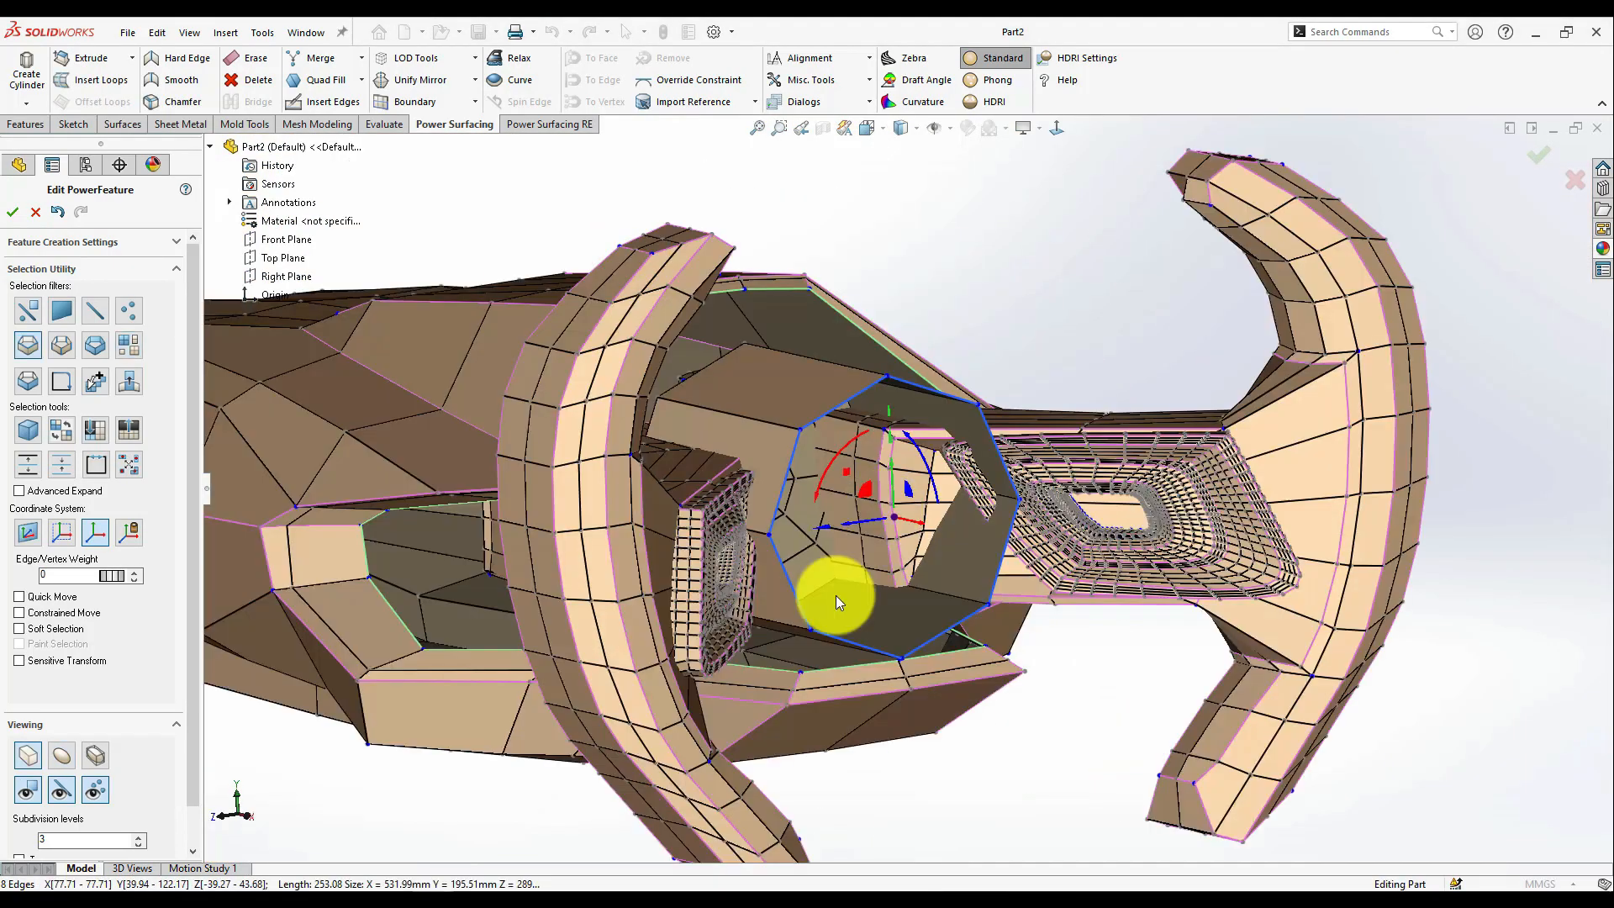
{"action": "mouse_move", "coordinate": [910, 523]}
{"action": "left_mouse_down"}
{"action": "mouse_move", "coordinate": [941, 533]}
{"action": "mouse_move", "coordinate": [923, 526]}
{"action": "mouse_move", "coordinate": [915, 573]}
{"action": "mouse_move", "coordinate": [917, 529]}
{"action": "left_mouse_up"}
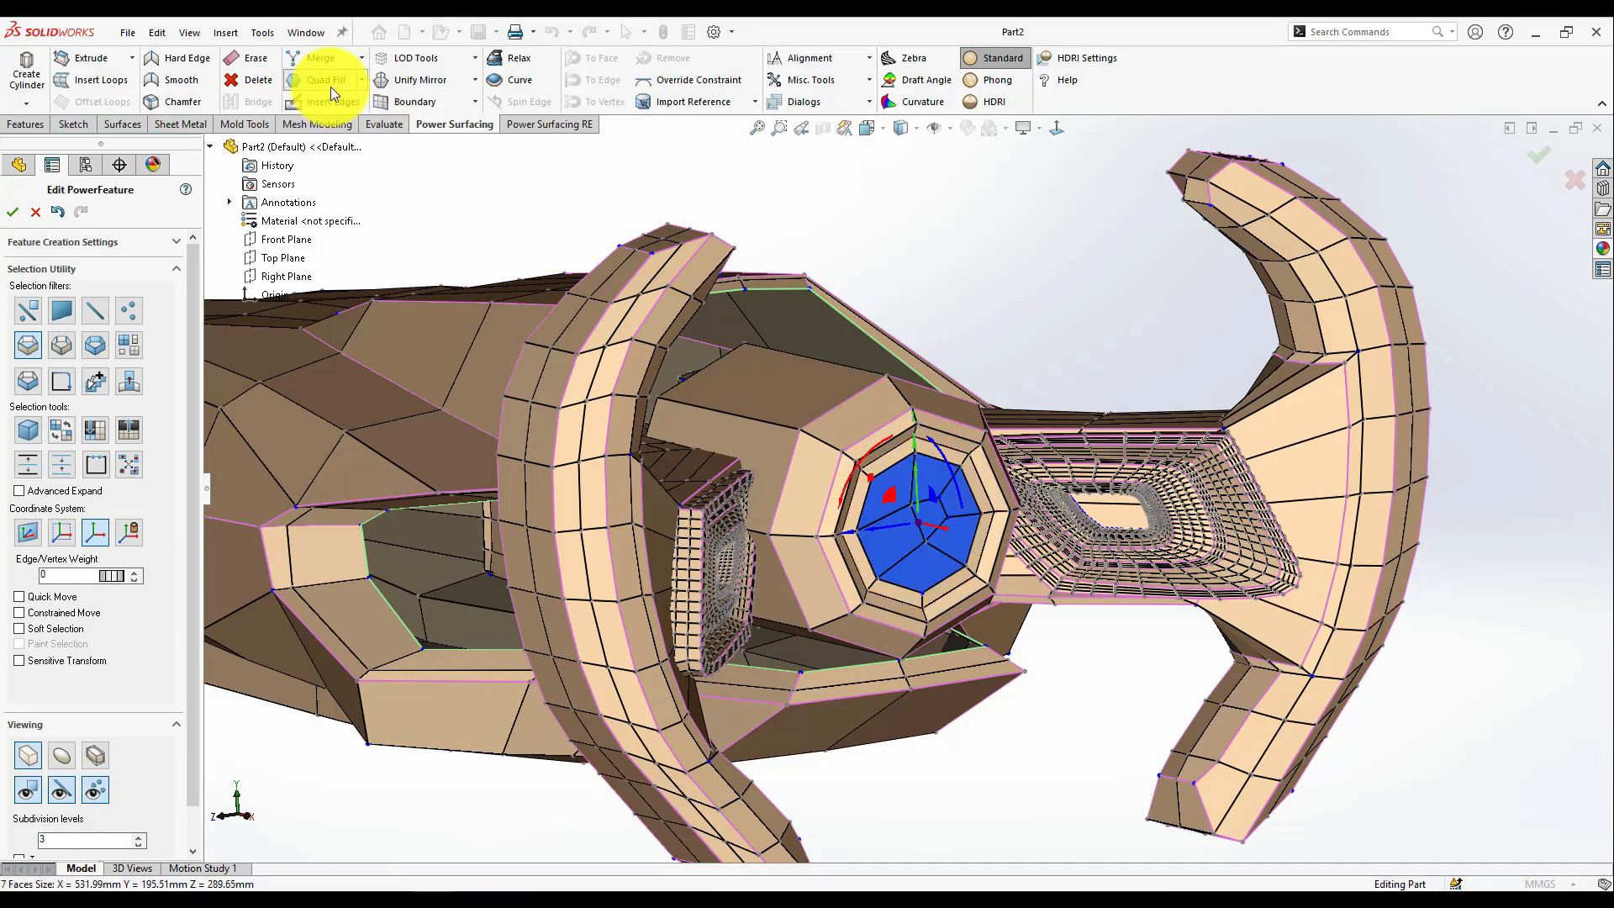
- Try to close the cylinder's front opening with Quad Fill and undo the fill
{"action": "left_click", "coordinate": [326, 81]}
{"action": "middle_click_drag", "start_coordinate": [913, 523], "coordinate": [951, 514]}
{"action": "scroll", "coordinate": [950, 514], "scroll_direction": "down", "scroll_amount": 2}
{"action": "key", "text": "ctrl+z"}
{"action": "right_click", "coordinate": [899, 568]}
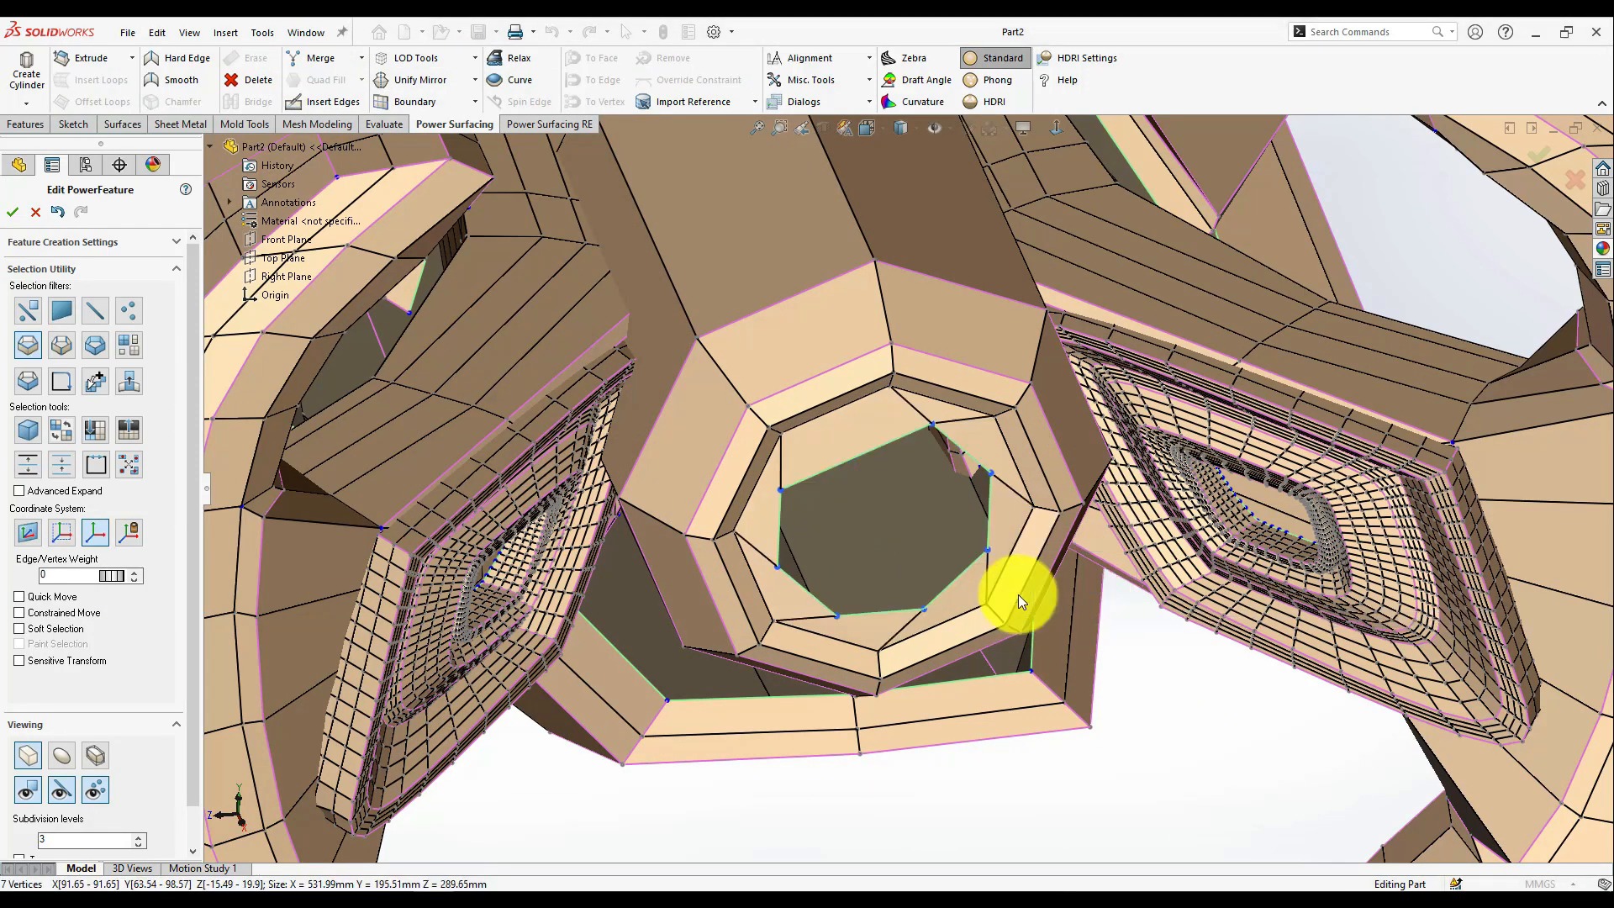
- Extend the opening's boundary edges inward until only a small hole remains at the middle of the cylinder's front
{"action": "left_click_drag", "start_coordinate": [884, 517], "coordinate": [898, 579]}
{"action": "mouse_move", "coordinate": [897, 578]}
{"action": "middle_mouse_down"}
{"action": "mouse_move", "coordinate": [942, 547]}
{"action": "mouse_move", "coordinate": [937, 572]}
{"action": "mouse_move", "coordinate": [891, 563]}
{"action": "middle_mouse_up"}
{"action": "left_click", "coordinate": [324, 65]}
{"action": "left_click", "coordinate": [326, 80]}
{"action": "key", "text": "ctrl+z"}
{"action": "scroll", "coordinate": [891, 563], "scroll_direction": "down", "scroll_amount": 3}
- Merge the remaining boundary vertices into one point at the centre of the cylinder's front cap
{"action": "left_click", "coordinate": [870, 500]}
{"action": "left_click", "coordinate": [895, 582]}
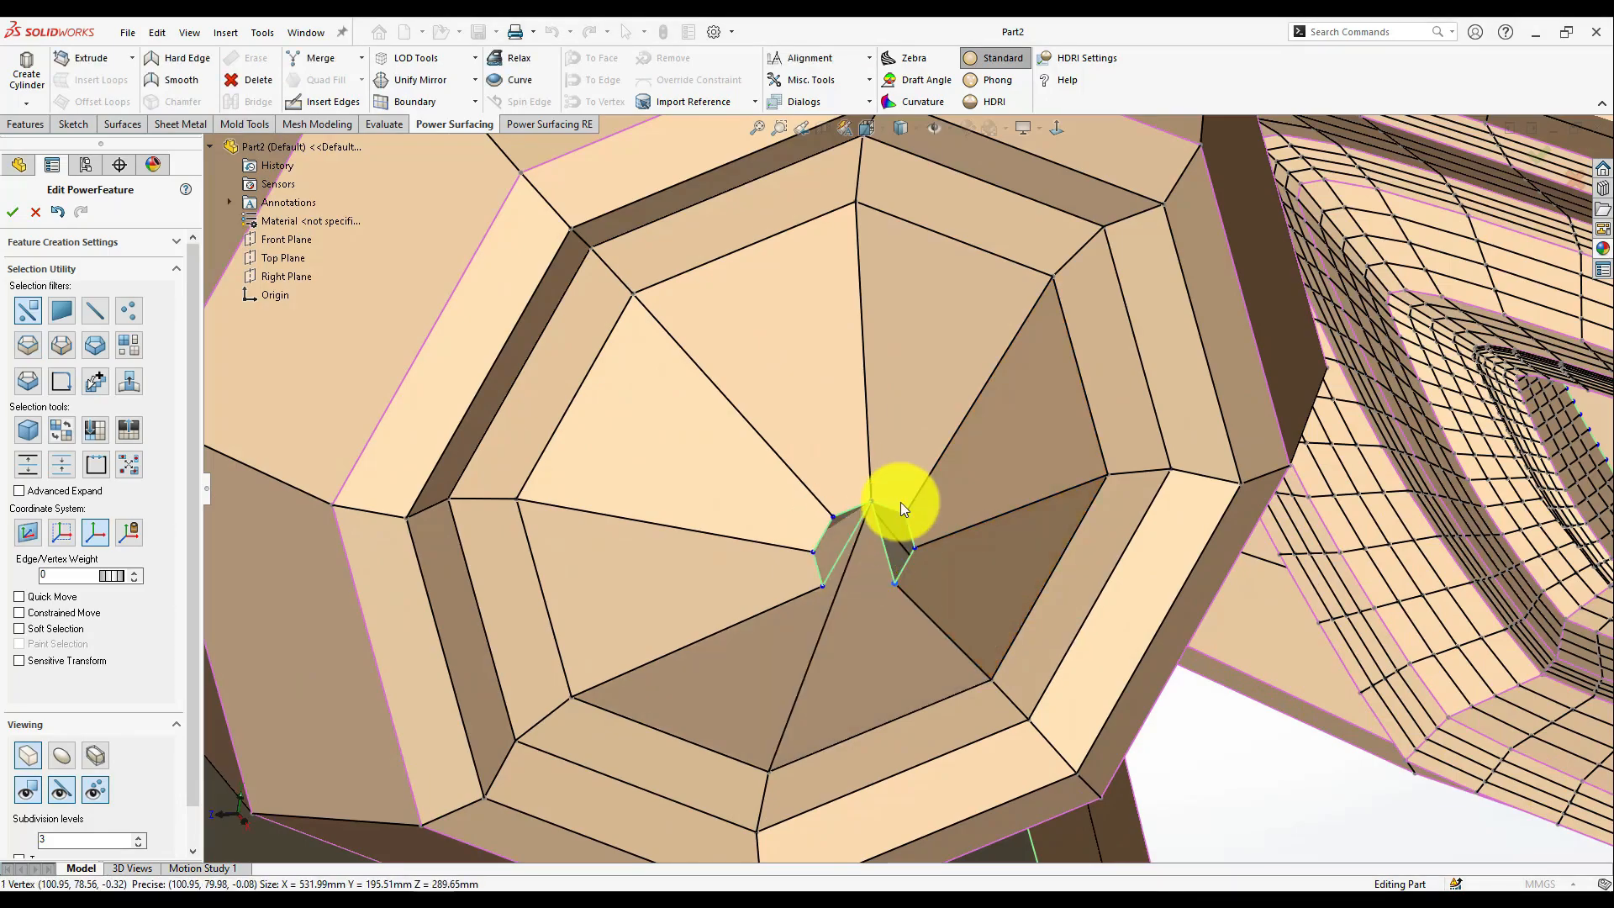
{"action": "left_click", "coordinate": [903, 514]}
{"action": "left_click", "coordinate": [814, 552]}
{"action": "left_click", "coordinate": [825, 520]}
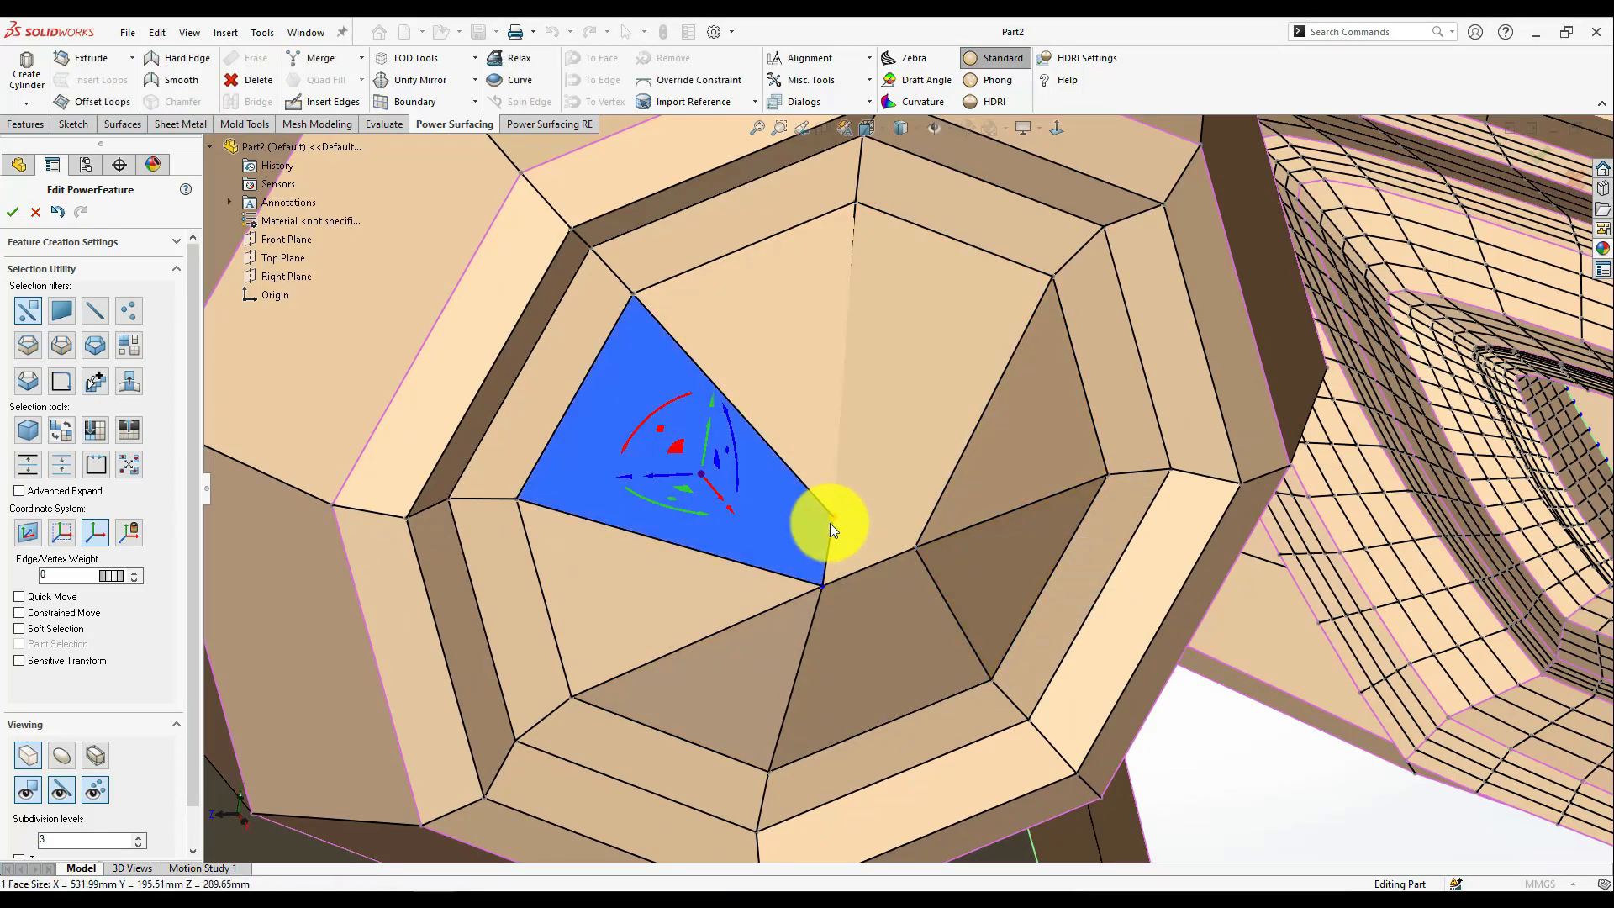
{"action": "left_click", "coordinate": [833, 516]}
{"action": "left_click", "coordinate": [905, 588]}
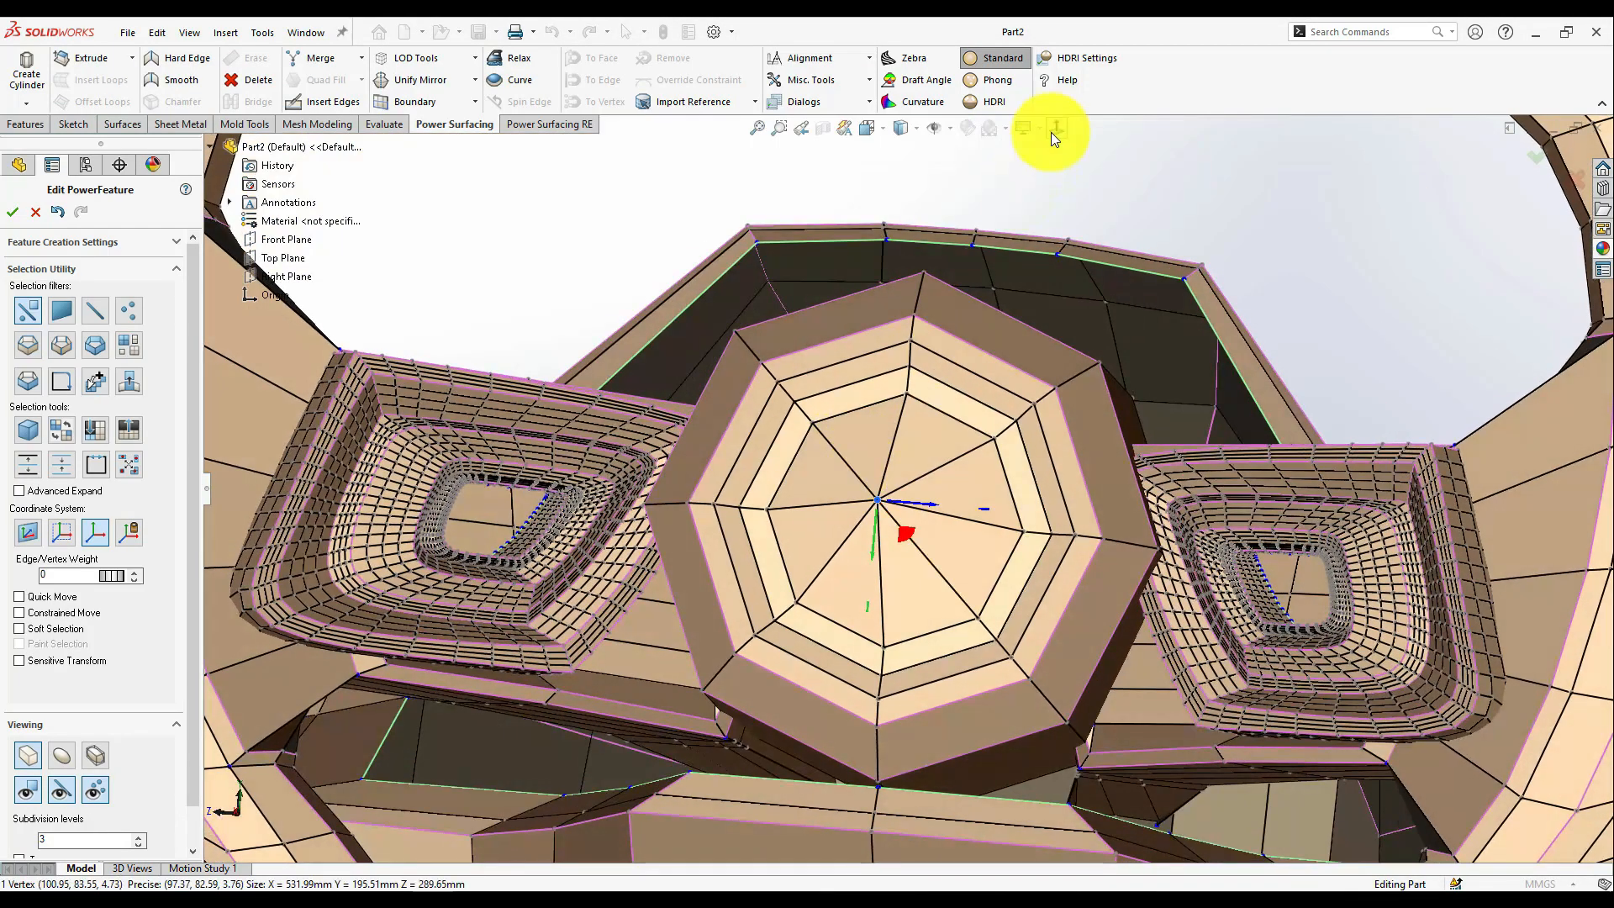
{"action": "left_click", "coordinate": [1052, 133]}
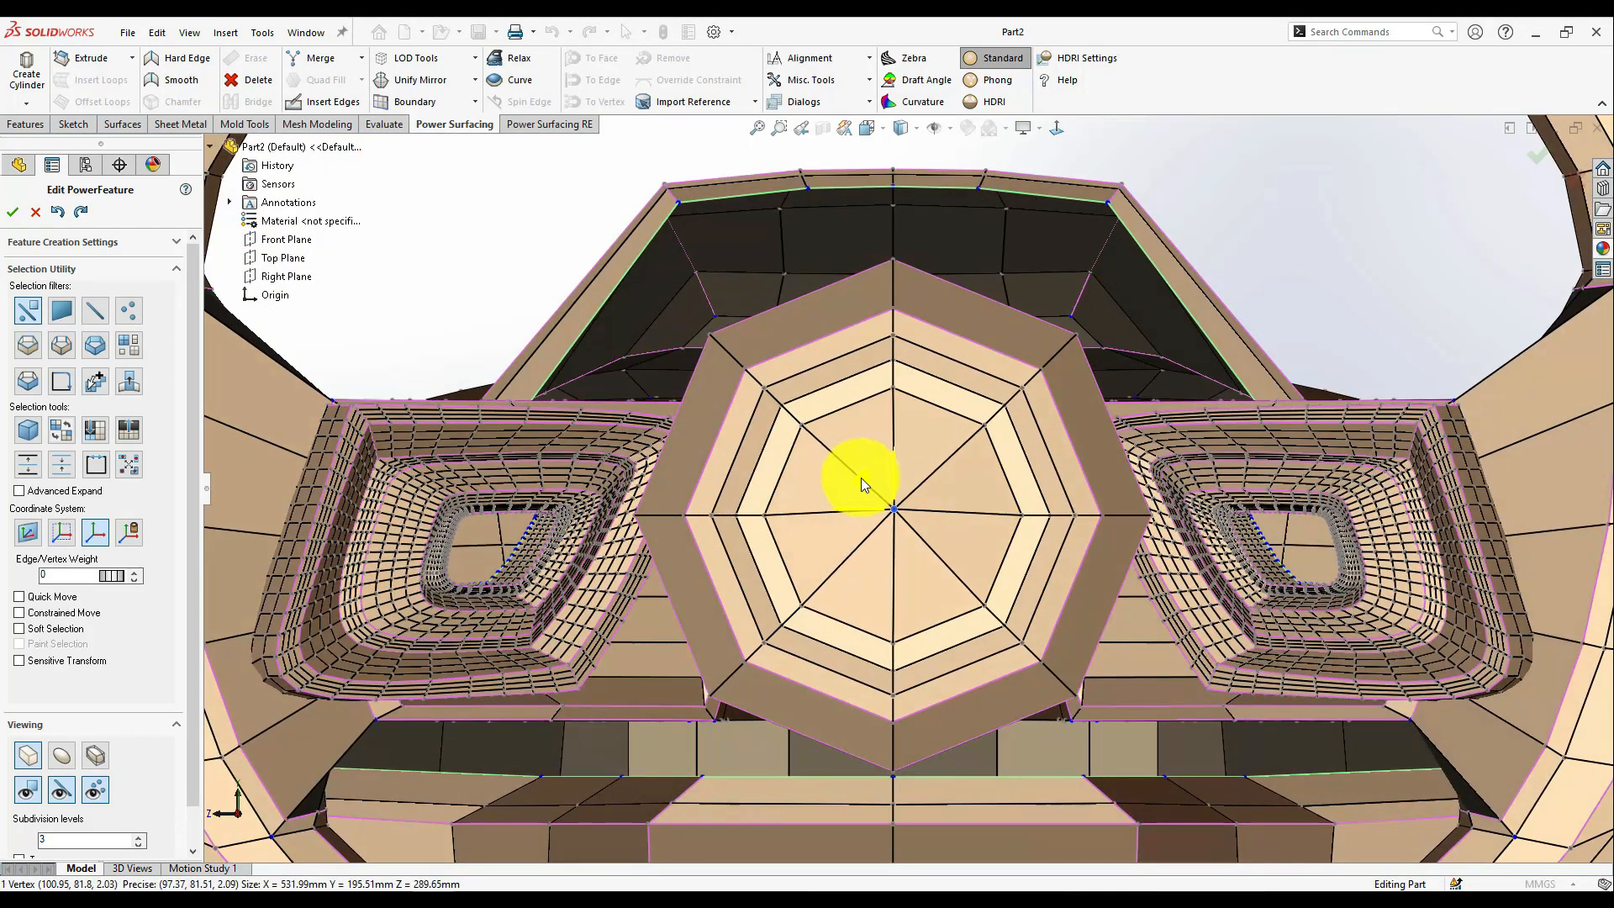
{"action": "left_click", "coordinate": [1278, 331]}
{"action": "scroll", "coordinate": [908, 508], "scroll_direction": "up", "scroll_amount": 4}
{"action": "middle_click_drag", "start_coordinate": [915, 588], "coordinate": [1016, 422]}
{"action": "scroll", "coordinate": [1016, 423], "scroll_direction": "down", "scroll_amount": 2}
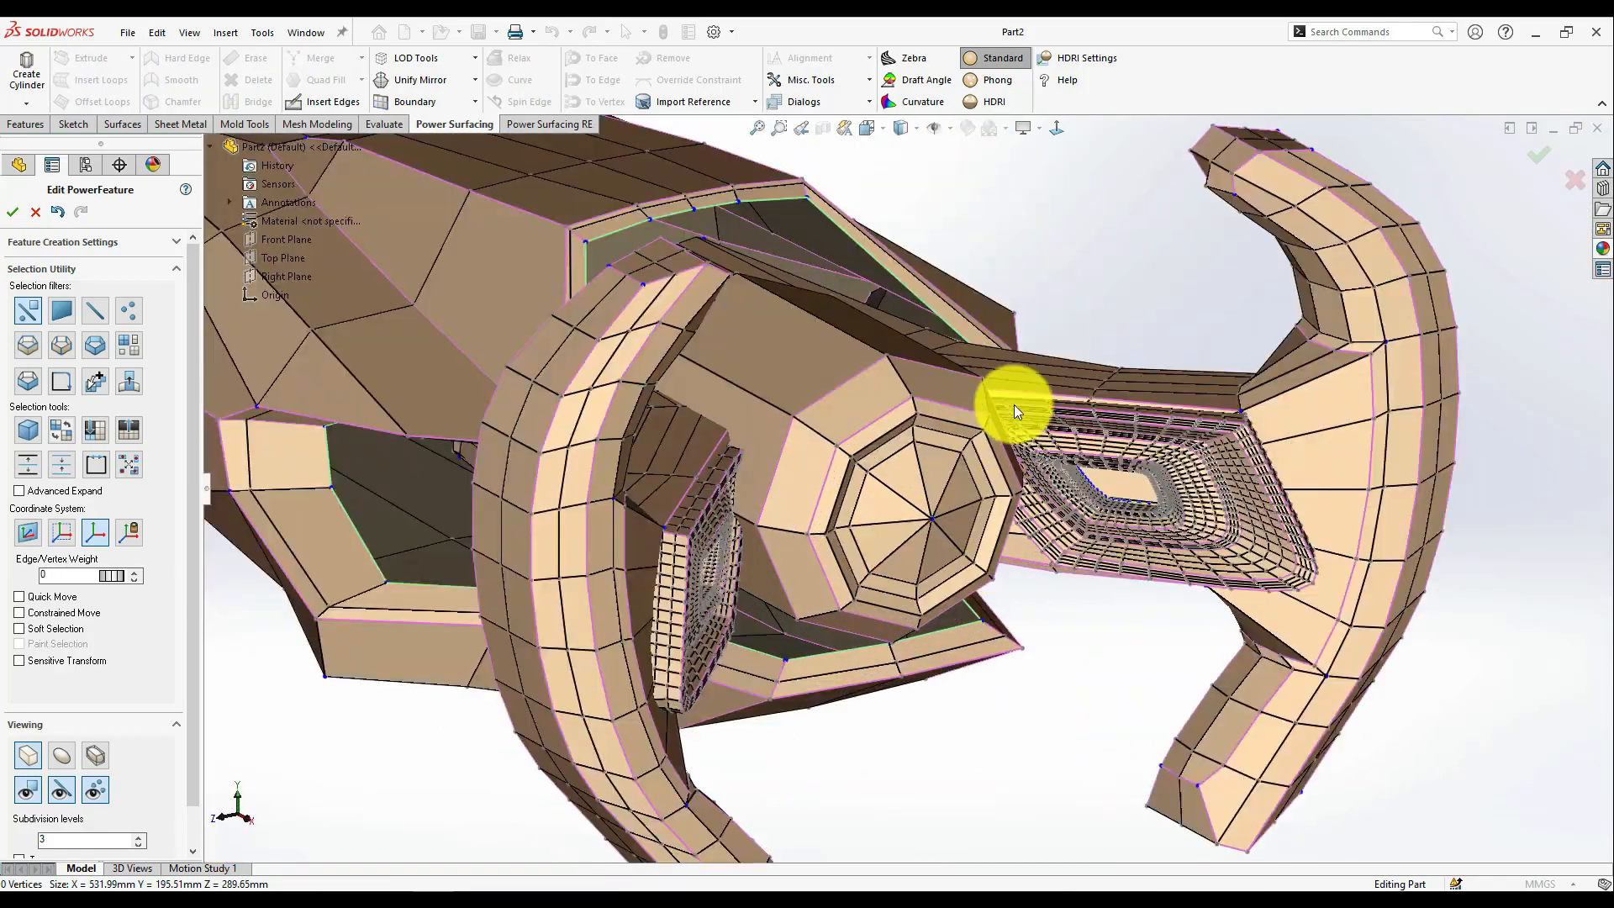
- Increase the edge weight of the stepped rings on the cylinder's front to sharpen their edges
{"action": "middle_click_drag", "start_coordinate": [981, 738], "coordinate": [891, 464]}
{"action": "scroll", "coordinate": [899, 454], "scroll_direction": "down", "scroll_amount": 3}
{"action": "mouse_move", "coordinate": [846, 413]}
{"action": "left_mouse_down"}
{"action": "mouse_move", "coordinate": [809, 483]}
{"action": "mouse_move", "coordinate": [918, 496]}
{"action": "left_mouse_up"}
{"action": "left_click", "coordinate": [967, 441]}
{"action": "middle_click_drag", "start_coordinate": [967, 440], "coordinate": [1035, 803]}
{"action": "left_click", "coordinate": [27, 755]}
{"action": "middle_click_drag", "start_coordinate": [912, 756], "coordinate": [961, 450]}
{"action": "key", "text": "ctrl+z"}
{"action": "left_click", "coordinate": [993, 387]}
{"action": "scroll", "coordinate": [988, 386], "scroll_direction": "down", "scroll_amount": 3}
{"action": "left_click_drag", "start_coordinate": [110, 576], "coordinate": [177, 581]}
- Push the eight central cap faces inward about 4 mm and check the shape in the smooth display
{"action": "right_click", "coordinate": [947, 385]}
{"action": "right_click", "coordinate": [868, 489]}
{"action": "left_click", "coordinate": [920, 506]}
{"action": "mouse_move", "coordinate": [892, 480]}
{"action": "left_mouse_down"}
{"action": "mouse_move", "coordinate": [740, 670]}
{"action": "mouse_move", "coordinate": [804, 561]}
{"action": "left_mouse_up"}
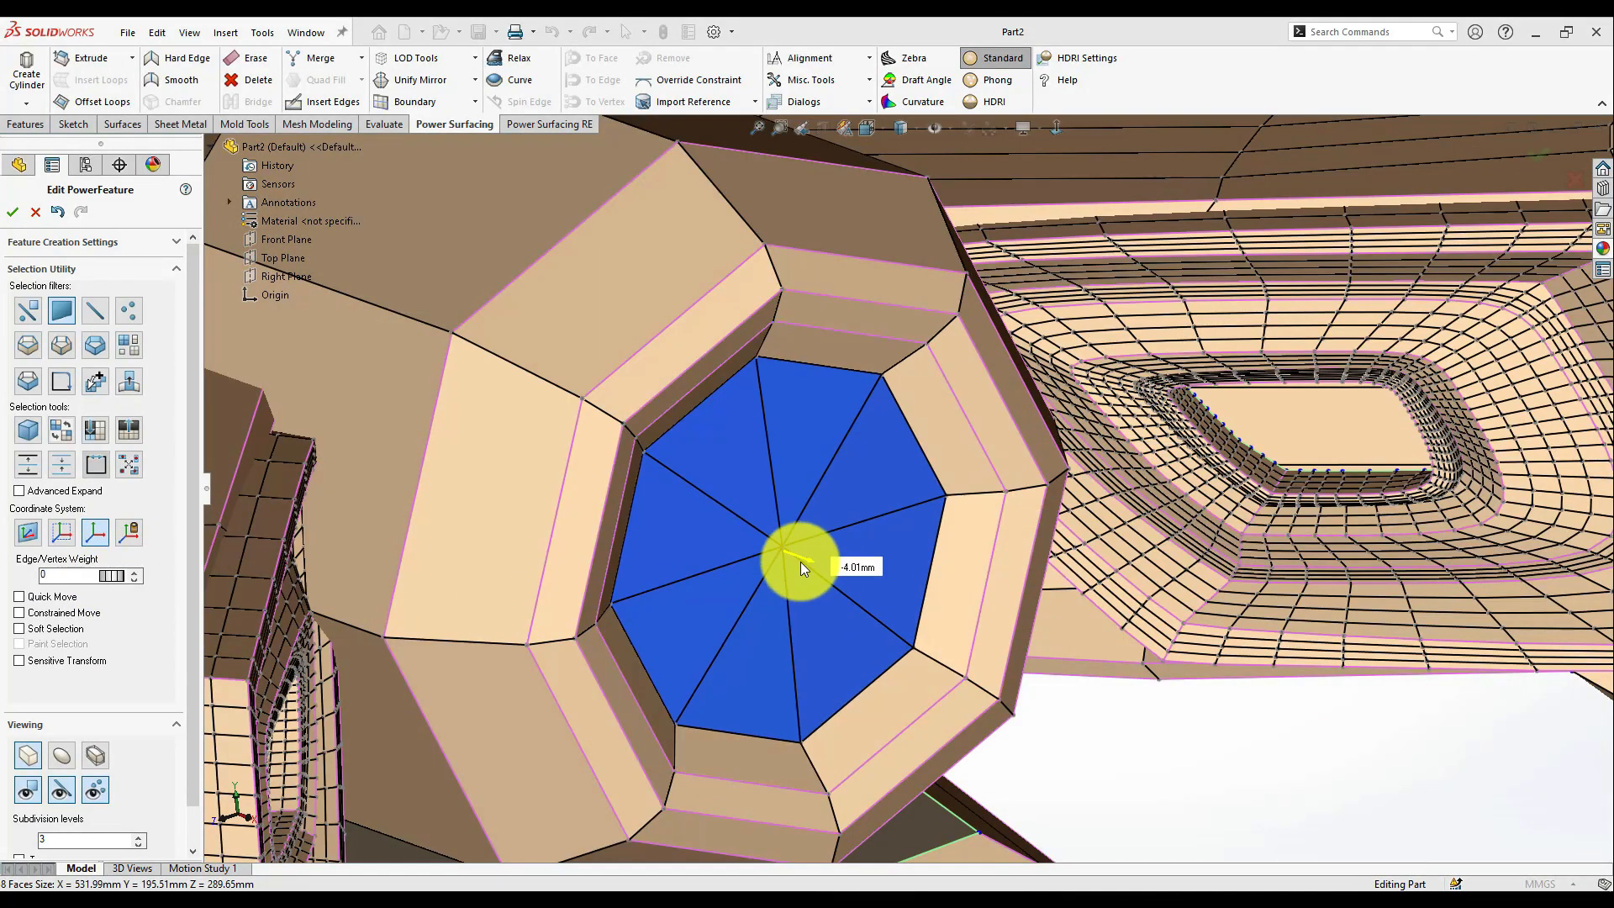
{"action": "left_click", "coordinate": [903, 464]}
{"action": "left_click", "coordinate": [72, 756]}
{"action": "scroll", "coordinate": [876, 515], "scroll_direction": "up", "scroll_amount": 4}
{"action": "left_click", "coordinate": [956, 651]}
{"action": "middle_click_drag", "start_coordinate": [956, 652], "coordinate": [955, 659]}
{"action": "scroll", "coordinate": [876, 515], "scroll_direction": "down", "scroll_amount": 2}
{"action": "left_click", "coordinate": [35, 755]}
- Insert closely spaced edge loops around the cylinder's side just behind its front bevel
{"action": "left_click", "coordinate": [28, 346]}
{"action": "left_click", "coordinate": [804, 411]}
{"action": "middle_click_drag", "start_coordinate": [804, 429], "coordinate": [905, 627]}
{"action": "key", "text": "ctrl+z"}
{"action": "key", "text": "i"}
{"action": "left_click", "coordinate": [825, 412]}
{"action": "left_click", "coordinate": [818, 404]}
{"action": "scroll", "coordinate": [819, 403], "scroll_direction": "down", "scroll_amount": 3}
{"action": "left_click", "coordinate": [835, 407]}
- Select an inserted edge loop on the cylinder's side and turn on Constrained Move
{"action": "right_click", "coordinate": [835, 407]}
{"action": "left_click", "coordinate": [983, 418]}
{"action": "scroll", "coordinate": [799, 416], "scroll_direction": "down", "scroll_amount": 3}
{"action": "left_click", "coordinate": [841, 469]}
{"action": "left_click", "coordinate": [55, 613]}
{"action": "scroll", "coordinate": [903, 485], "scroll_direction": "up", "scroll_amount": 3}
{"action": "left_click", "coordinate": [938, 718]}
- Select the narrow face ring between the inserted loops, raise the edge weight and shrink the ring inward to form a groove
{"action": "right_click", "coordinate": [881, 428]}
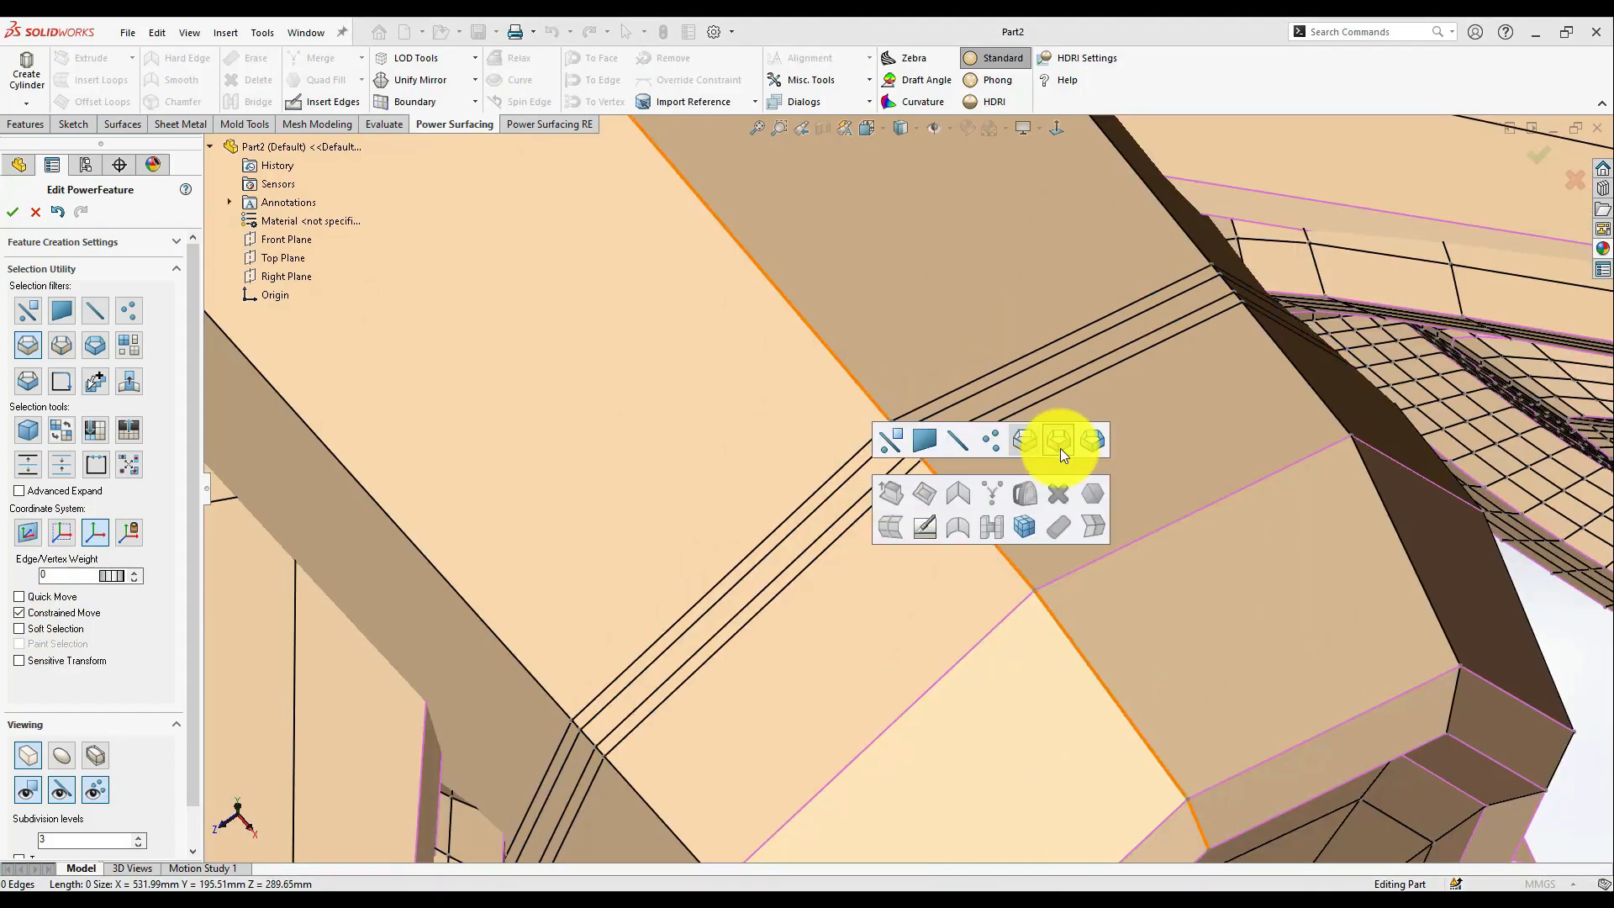
{"action": "left_click", "coordinate": [1091, 440]}
{"action": "left_click", "coordinate": [901, 445]}
{"action": "left_click", "coordinate": [914, 456], "text": "ctrl"}
{"action": "left_click", "coordinate": [887, 432], "text": "ctrl"}
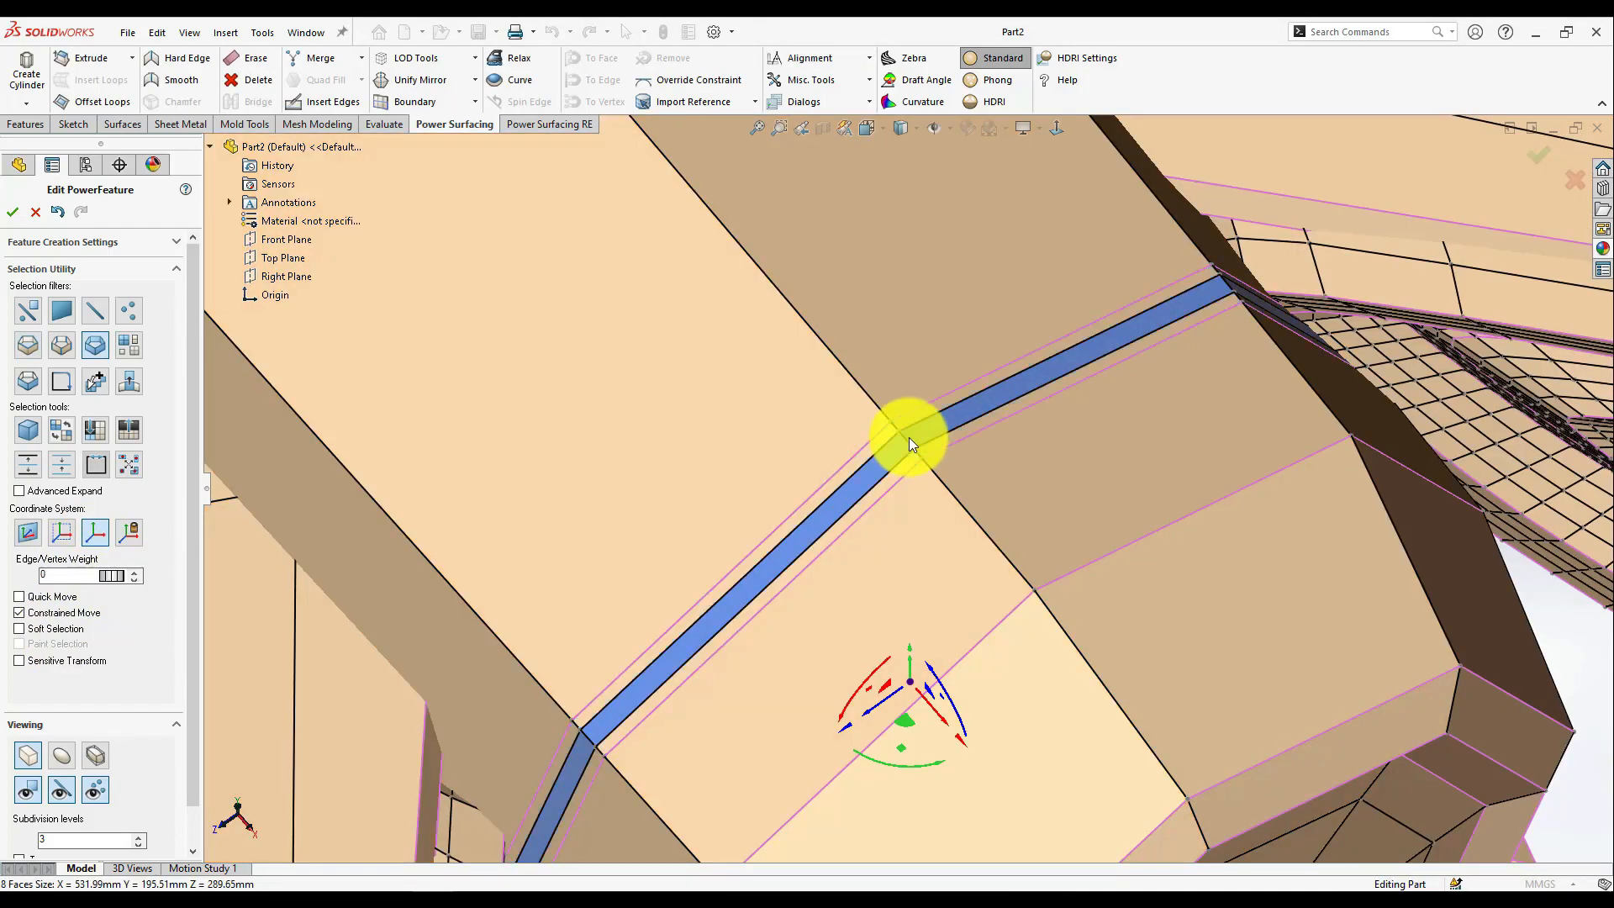
{"action": "left_click", "coordinate": [910, 437]}
{"action": "left_click_drag", "start_coordinate": [110, 577], "coordinate": [135, 578]}
{"action": "scroll", "coordinate": [906, 489], "scroll_direction": "up", "scroll_amount": 3}
{"action": "middle_click_drag", "start_coordinate": [975, 614], "coordinate": [967, 561]}
{"action": "mouse_move", "coordinate": [910, 602]}
{"action": "left_mouse_down"}
{"action": "mouse_move", "coordinate": [883, 613]}
{"action": "mouse_move", "coordinate": [905, 623]}
{"action": "left_mouse_up"}
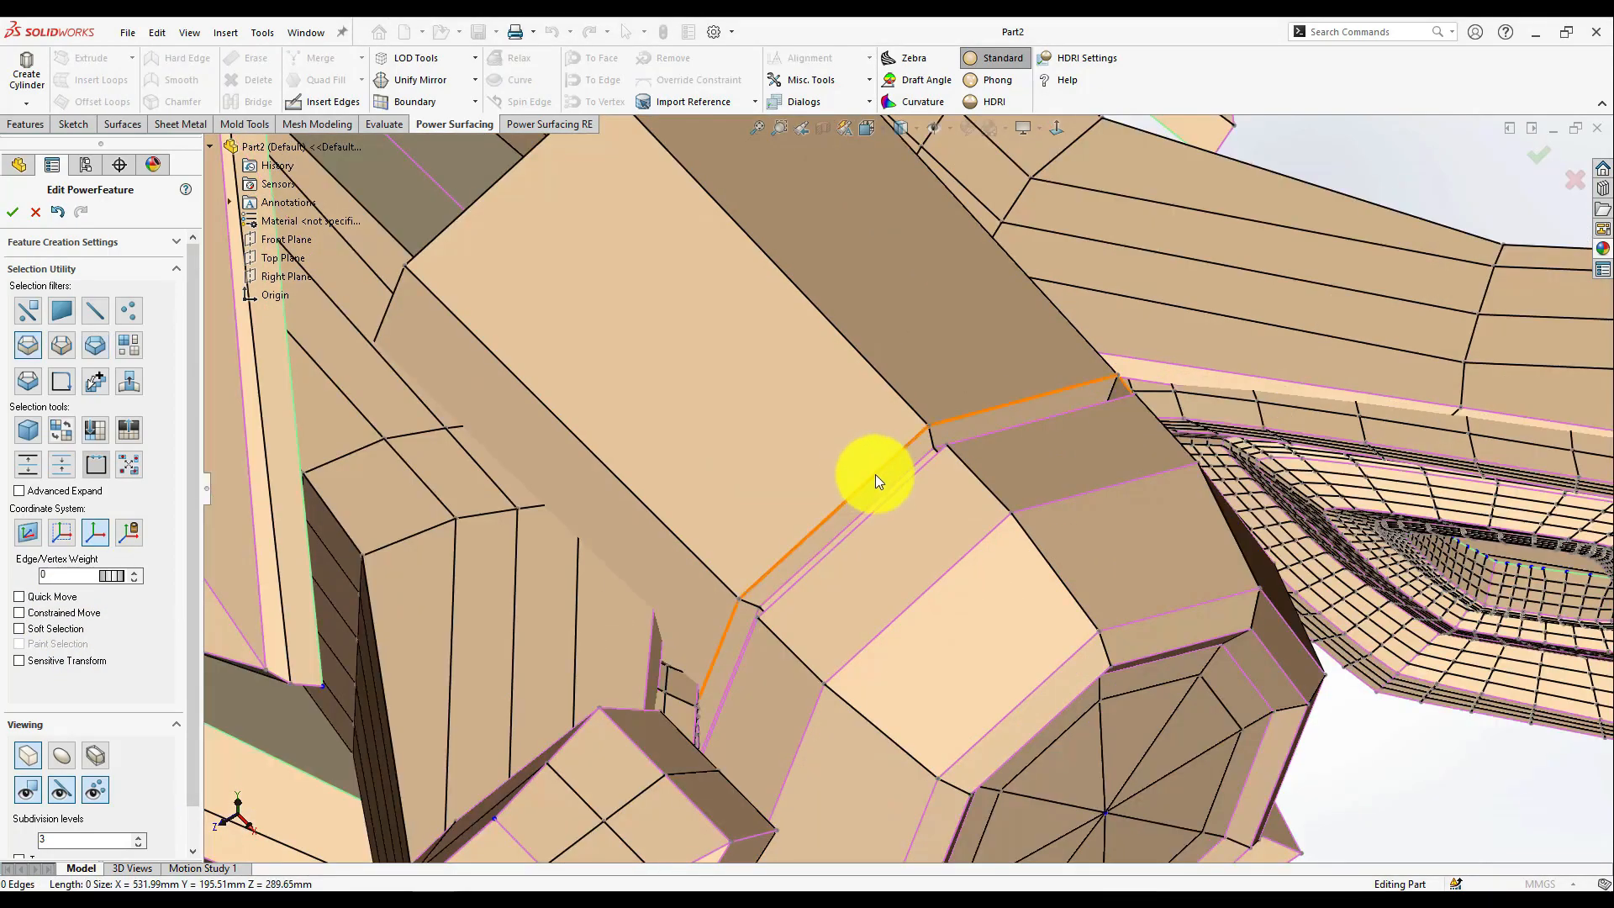
- Select the face loops in the cylinder's groove and switch the model to the smooth display
{"action": "middle_click_drag", "start_coordinate": [875, 474], "coordinate": [976, 589]}
{"action": "key", "text": "l"}
{"action": "left_click", "coordinate": [964, 616]}
{"action": "scroll", "coordinate": [1000, 742], "scroll_direction": "up", "scroll_amount": 3}
{"action": "key", "text": "Tab"}
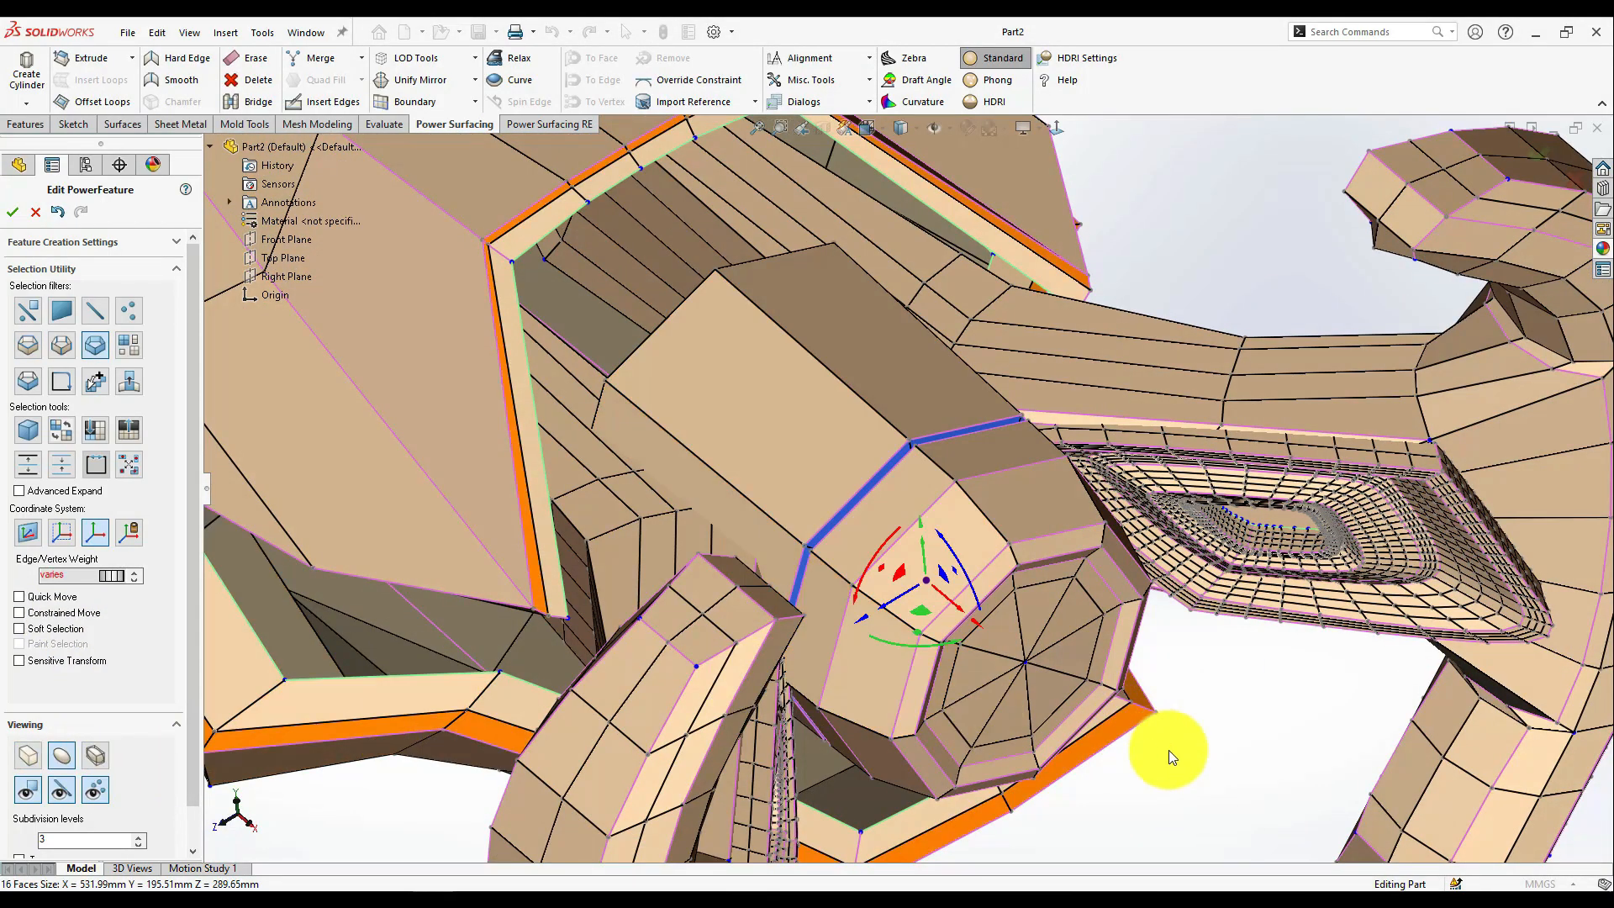
{"action": "left_click", "coordinate": [1169, 749]}
{"action": "scroll", "coordinate": [1169, 748], "scroll_direction": "up", "scroll_amount": 3}
{"action": "middle_click_drag", "start_coordinate": [995, 713], "coordinate": [955, 538]}
{"action": "scroll", "coordinate": [954, 538], "scroll_direction": "down", "scroll_amount": 2}
- Select the eight central faces of the cylinder's front cap and turn on Soft Selection
{"action": "left_click", "coordinate": [852, 521]}
{"action": "right_click", "coordinate": [917, 480]}
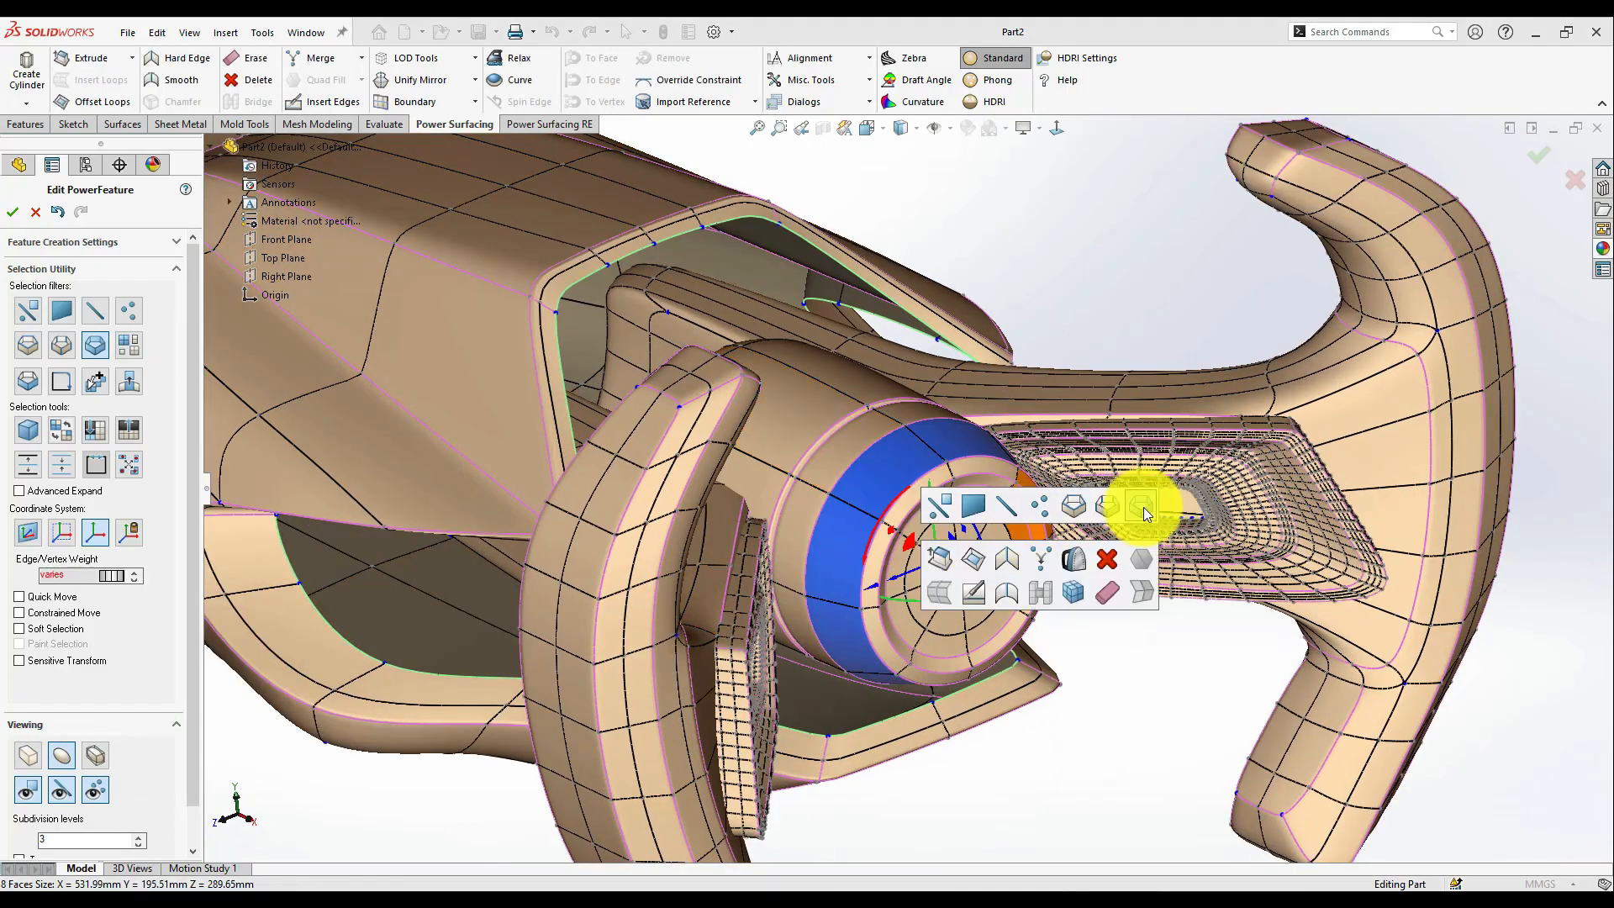
{"action": "left_click", "coordinate": [973, 506]}
{"action": "scroll", "coordinate": [951, 555], "scroll_direction": "down", "scroll_amount": 3}
{"action": "left_click", "coordinate": [935, 525]}
{"action": "left_click_drag", "start_coordinate": [985, 505], "coordinate": [1014, 597]}
{"action": "key", "text": "s"}
{"action": "scroll", "coordinate": [857, 577], "scroll_direction": "up", "scroll_amount": 3}
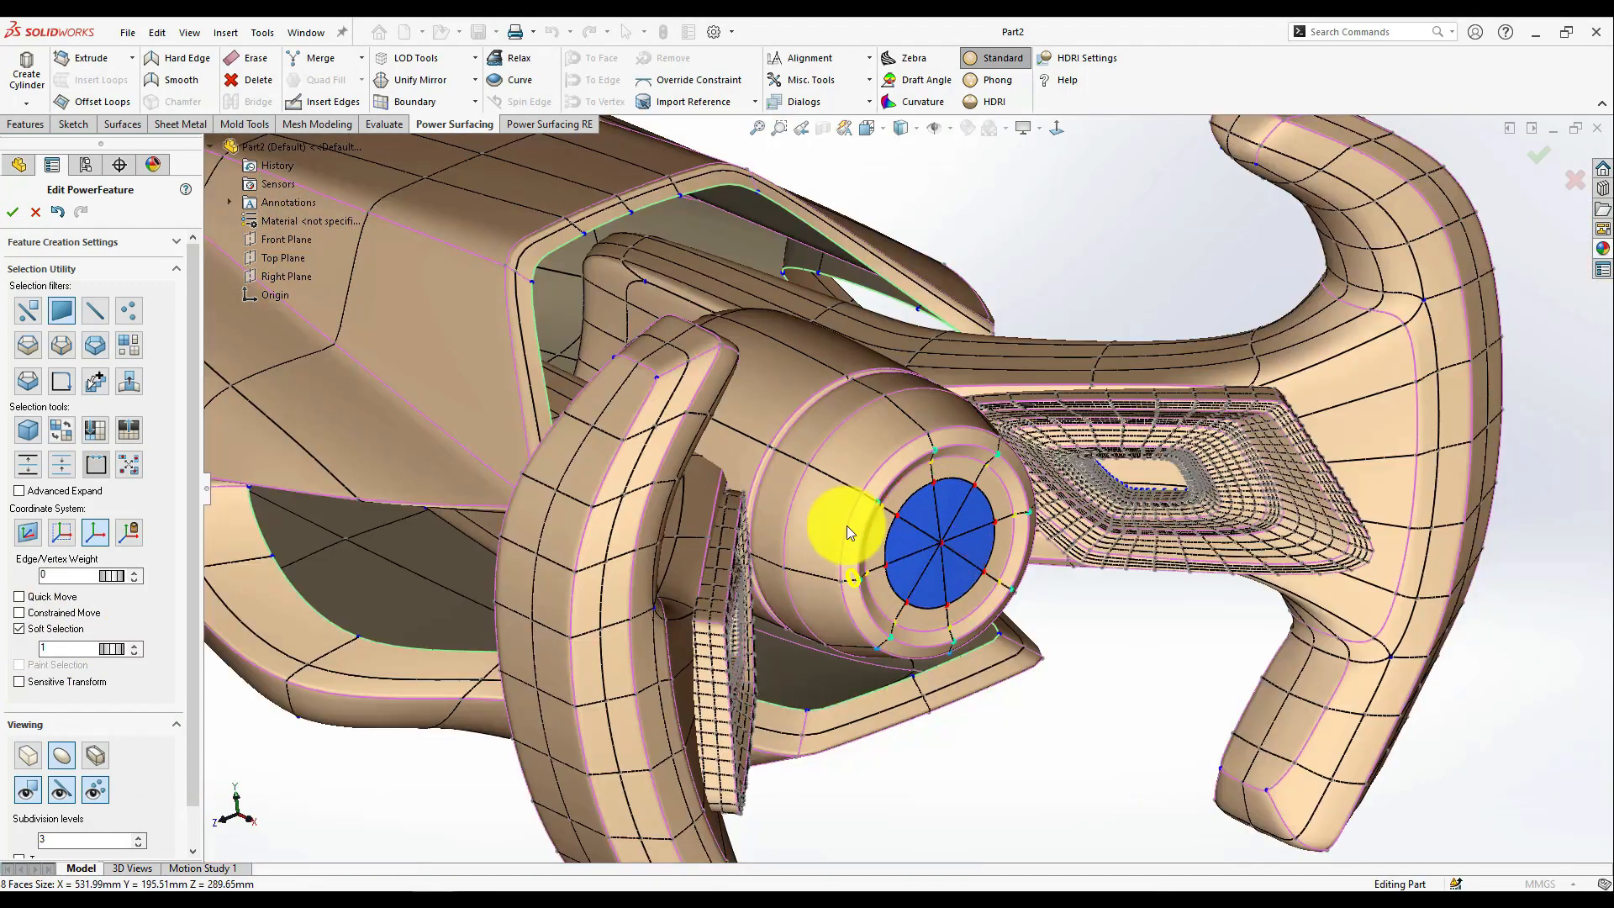
- Try moving the cap faces with the soft selection range set to 6 and undo the change
{"action": "middle_click_drag", "start_coordinate": [824, 387], "coordinate": [975, 492]}
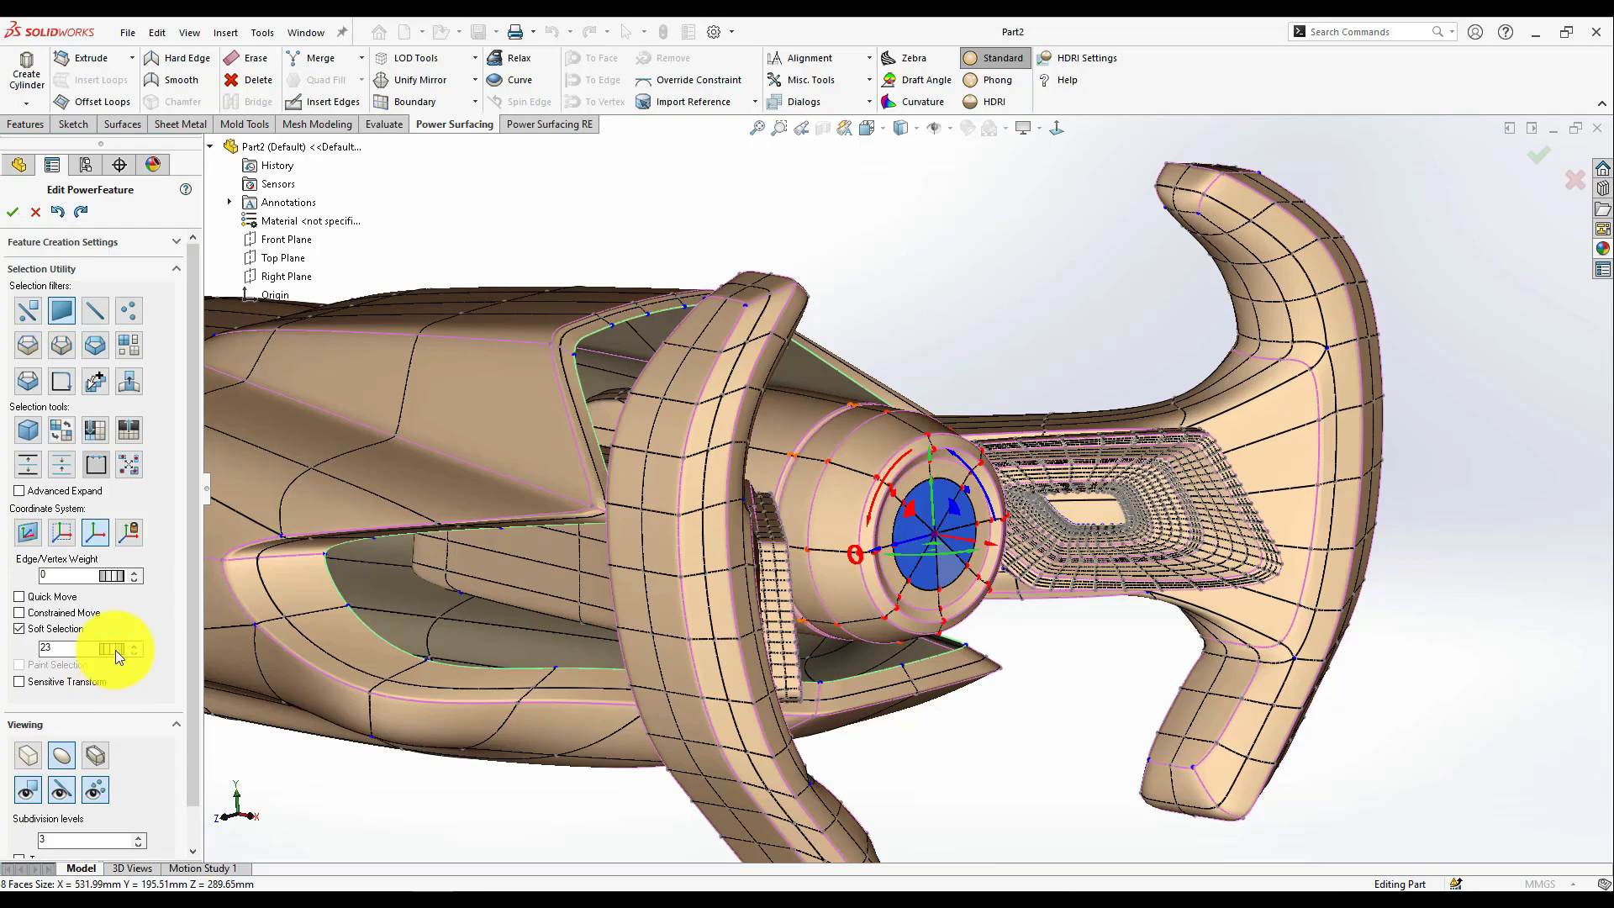
{"action": "left_click_drag", "start_coordinate": [969, 513], "coordinate": [861, 611]}
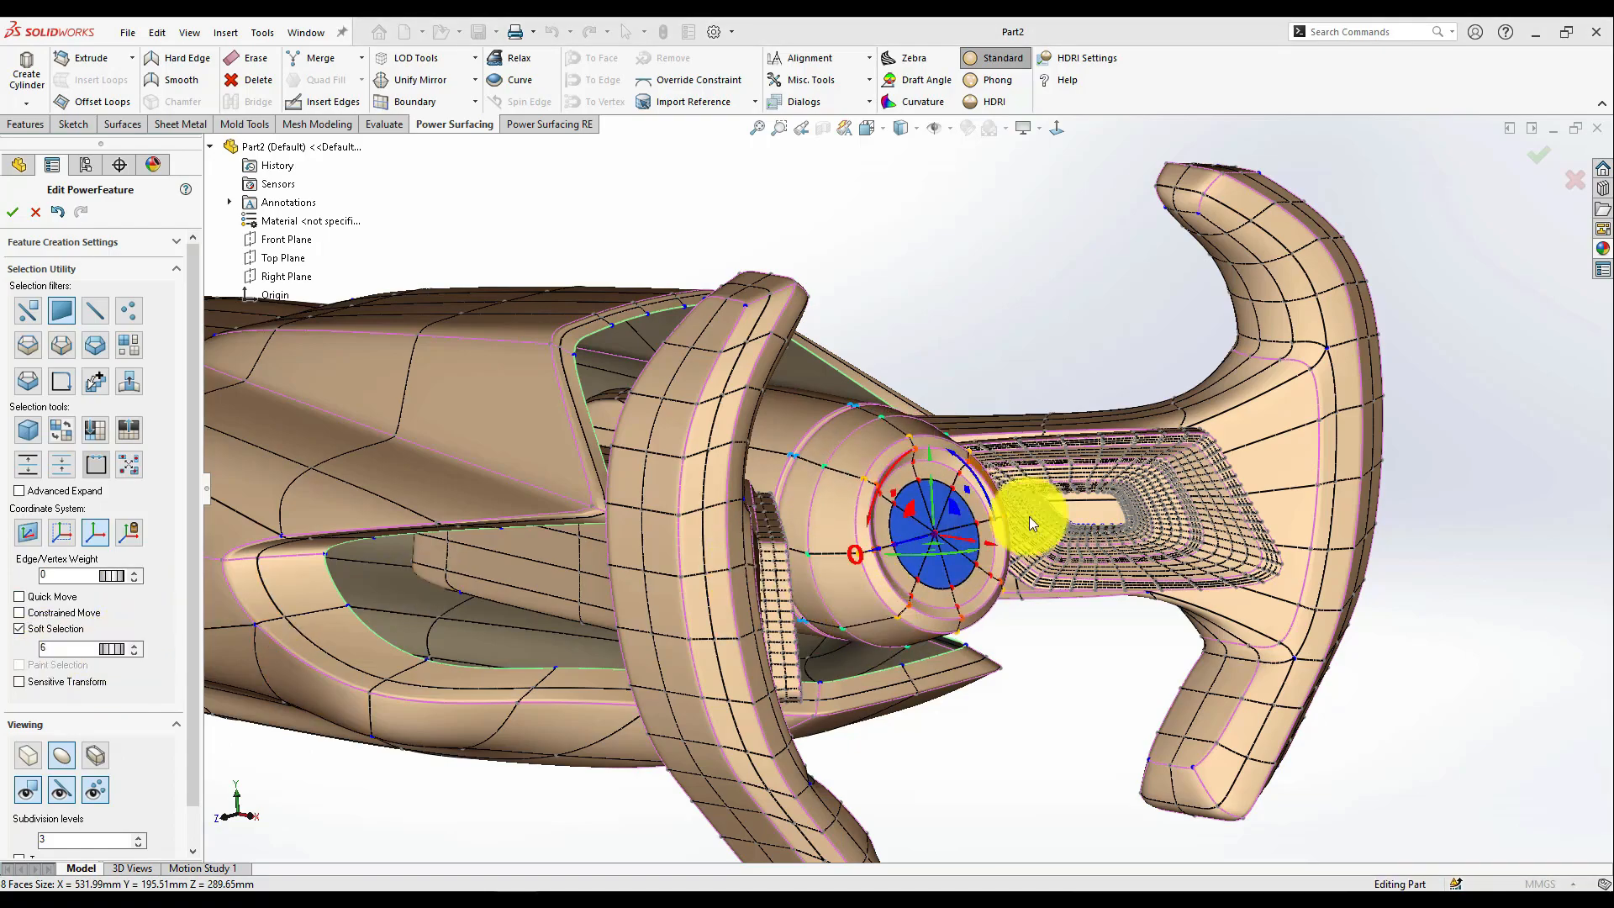
{"action": "scroll", "coordinate": [975, 558], "scroll_direction": "up", "scroll_amount": 1}
{"action": "left_click", "coordinate": [62, 212]}
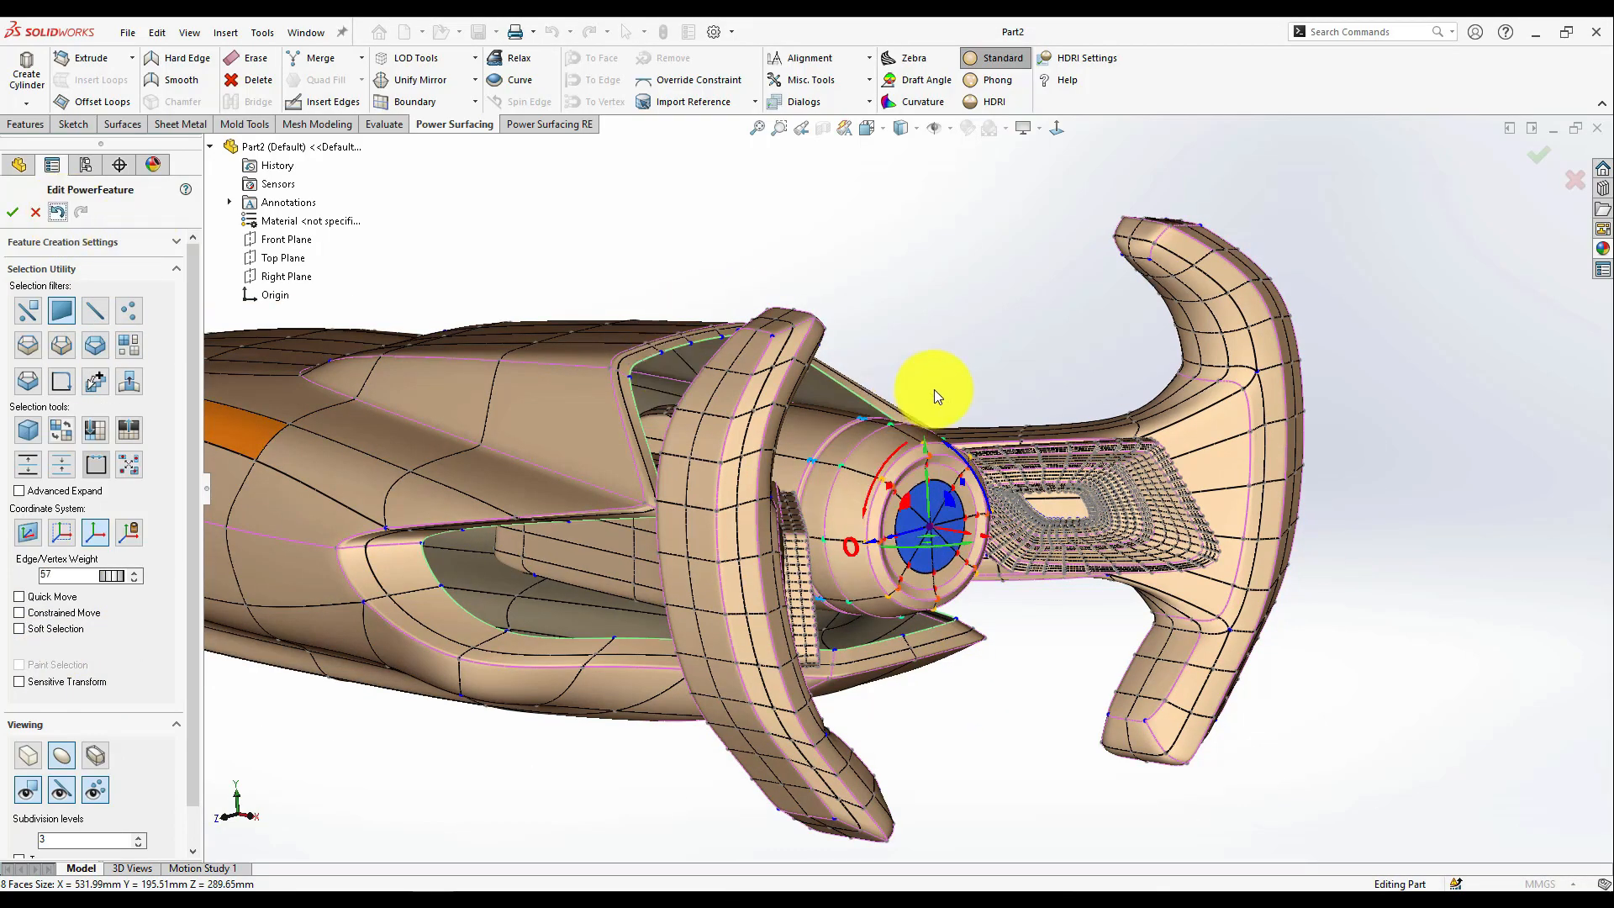
- Show the control mesh and select only the narrow ring of faces around the central cylinder's front cap
{"action": "middle_click_drag", "start_coordinate": [995, 465], "coordinate": [603, 592]}
{"action": "key", "text": "b"}
{"action": "scroll", "coordinate": [942, 441], "scroll_direction": "down", "scroll_amount": 3}
{"action": "key", "text": "l"}
{"action": "left_click", "coordinate": [899, 533], "text": "shift"}
{"action": "middle_click_drag", "start_coordinate": [832, 639], "coordinate": [866, 588]}
{"action": "middle_click_drag", "start_coordinate": [976, 636], "coordinate": [698, 647]}
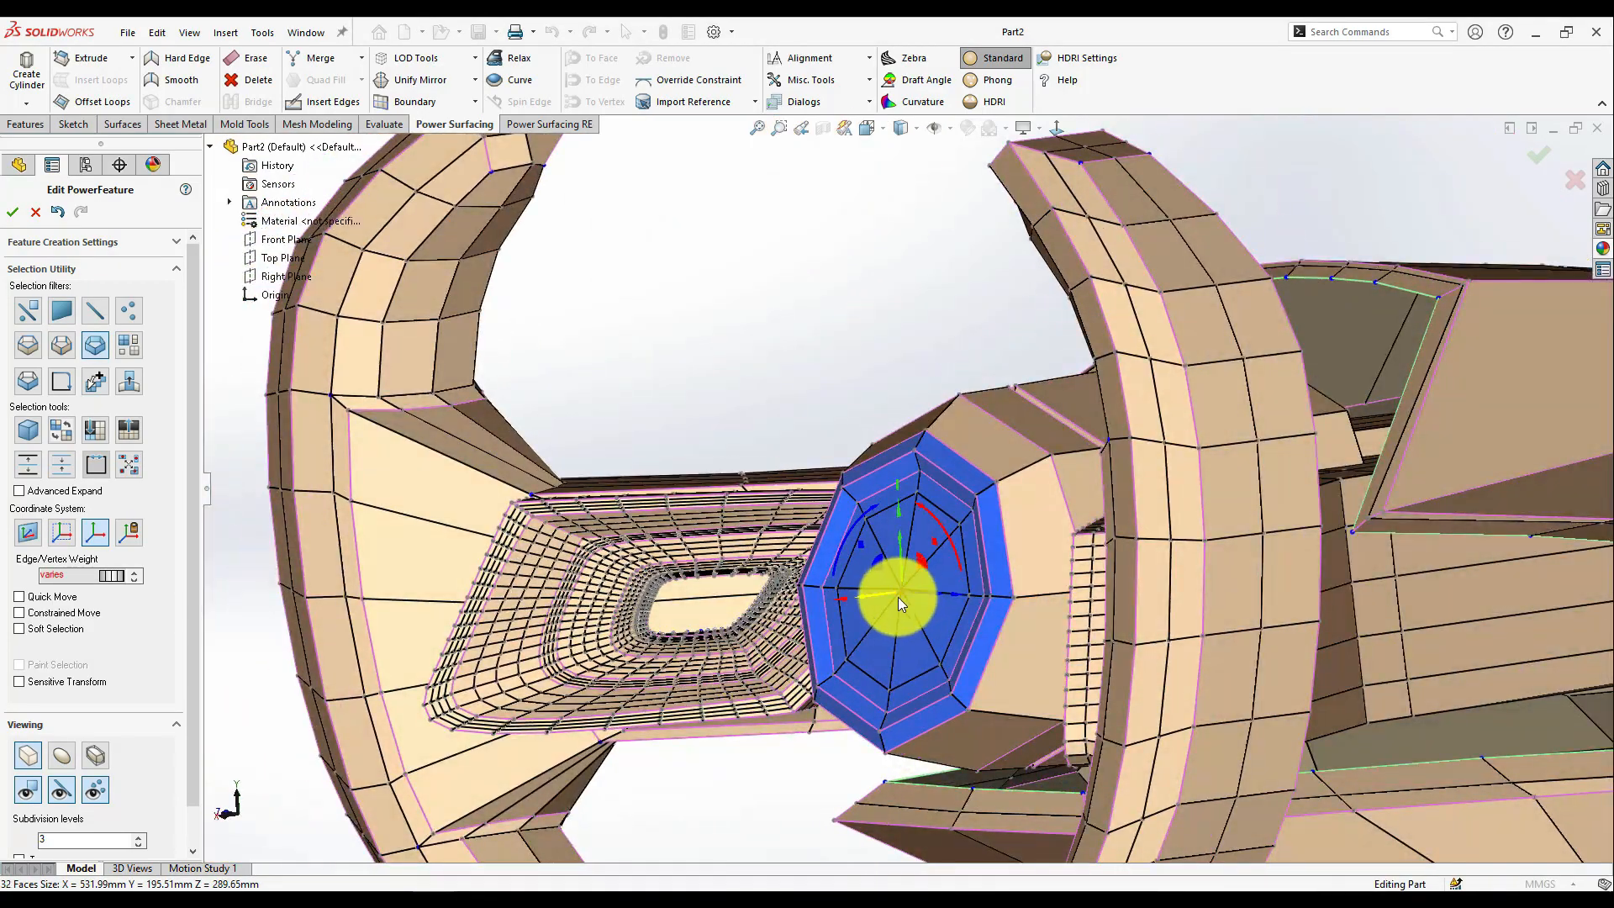
{"action": "left_click", "coordinate": [898, 596], "text": "ctrl"}
{"action": "left_click", "coordinate": [896, 551], "text": "ctrl"}
{"action": "middle_click_drag", "start_coordinate": [877, 548], "coordinate": [743, 538]}
{"action": "left_click", "coordinate": [844, 555]}
{"action": "middle_click_drag", "start_coordinate": [916, 639], "coordinate": [818, 522]}
{"action": "scroll", "coordinate": [861, 350], "scroll_direction": "down", "scroll_amount": 2}
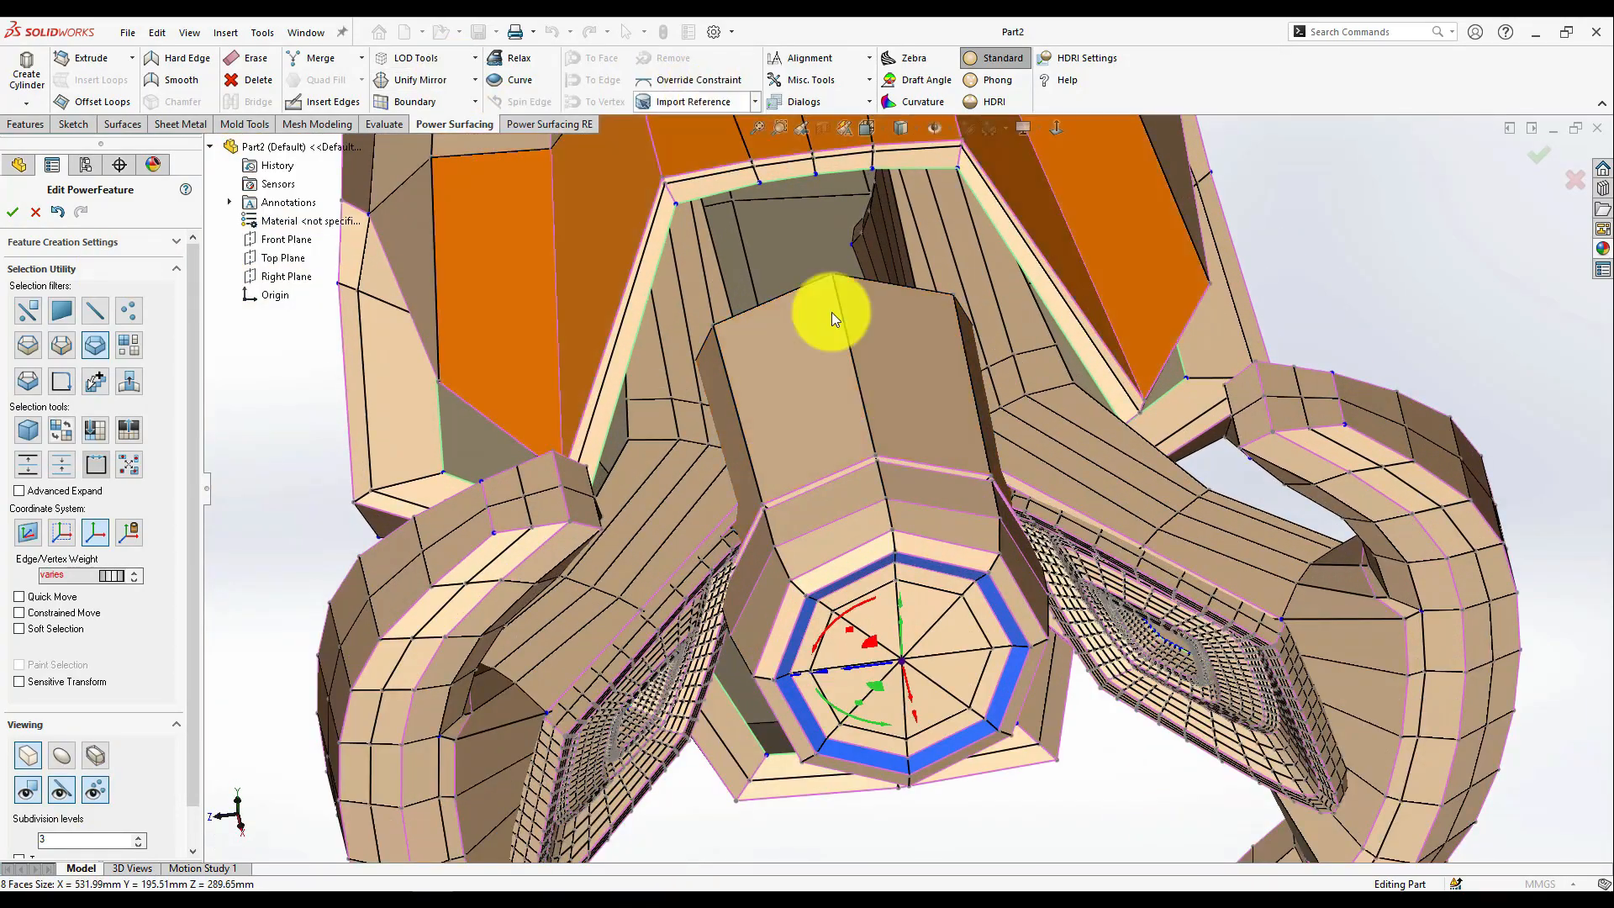
- Insert an edge loop in the narrow band around the central cylinder and adjust the selected loop of edges there
{"action": "scroll", "coordinate": [893, 509], "scroll_direction": "down", "scroll_amount": 8}
{"action": "key", "text": "i"}
{"action": "left_click", "coordinate": [812, 430]}
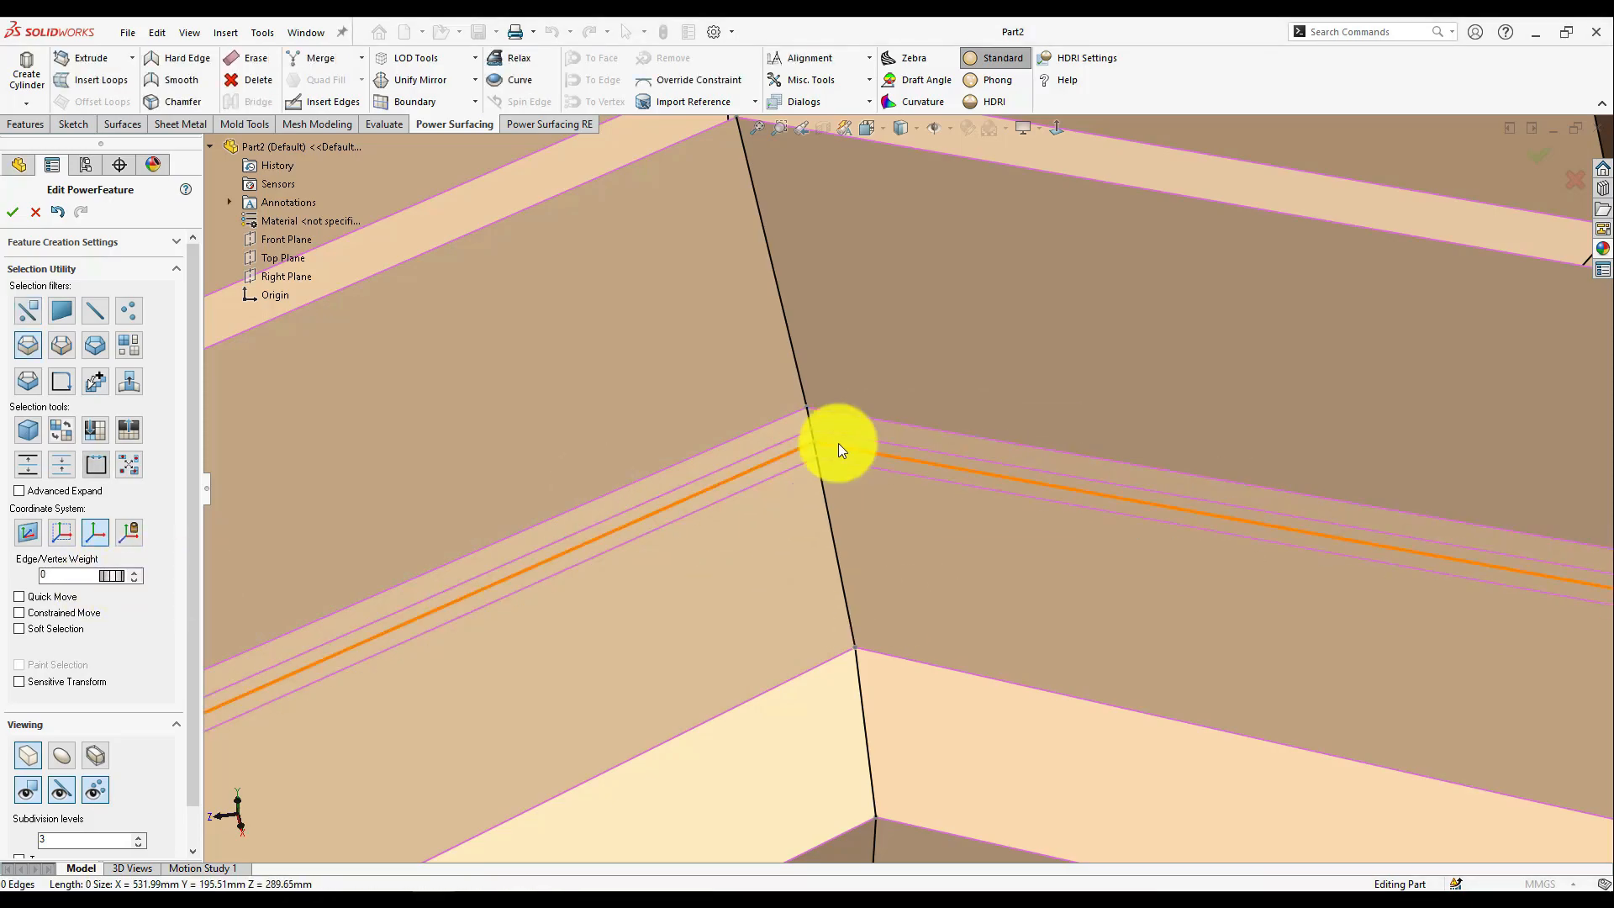
{"action": "scroll", "coordinate": [810, 489], "scroll_direction": "up", "scroll_amount": 8}
{"action": "double_click", "coordinate": [810, 489]}
{"action": "left_click_drag", "start_coordinate": [890, 693], "coordinate": [889, 698]}
{"action": "key", "text": "Tab"}
- Return to the control mesh and select the edge loop along the inner side of the curved arm's blade
{"action": "scroll", "coordinate": [842, 683], "scroll_direction": "up", "scroll_amount": 4}
{"action": "middle_click_drag", "start_coordinate": [842, 682], "coordinate": [942, 554]}
{"action": "scroll", "coordinate": [822, 544], "scroll_direction": "up", "scroll_amount": 4}
{"action": "scroll", "coordinate": [1261, 714], "scroll_direction": "down", "scroll_amount": 6}
{"action": "scroll", "coordinate": [504, 555], "scroll_direction": "down", "scroll_amount": 3}
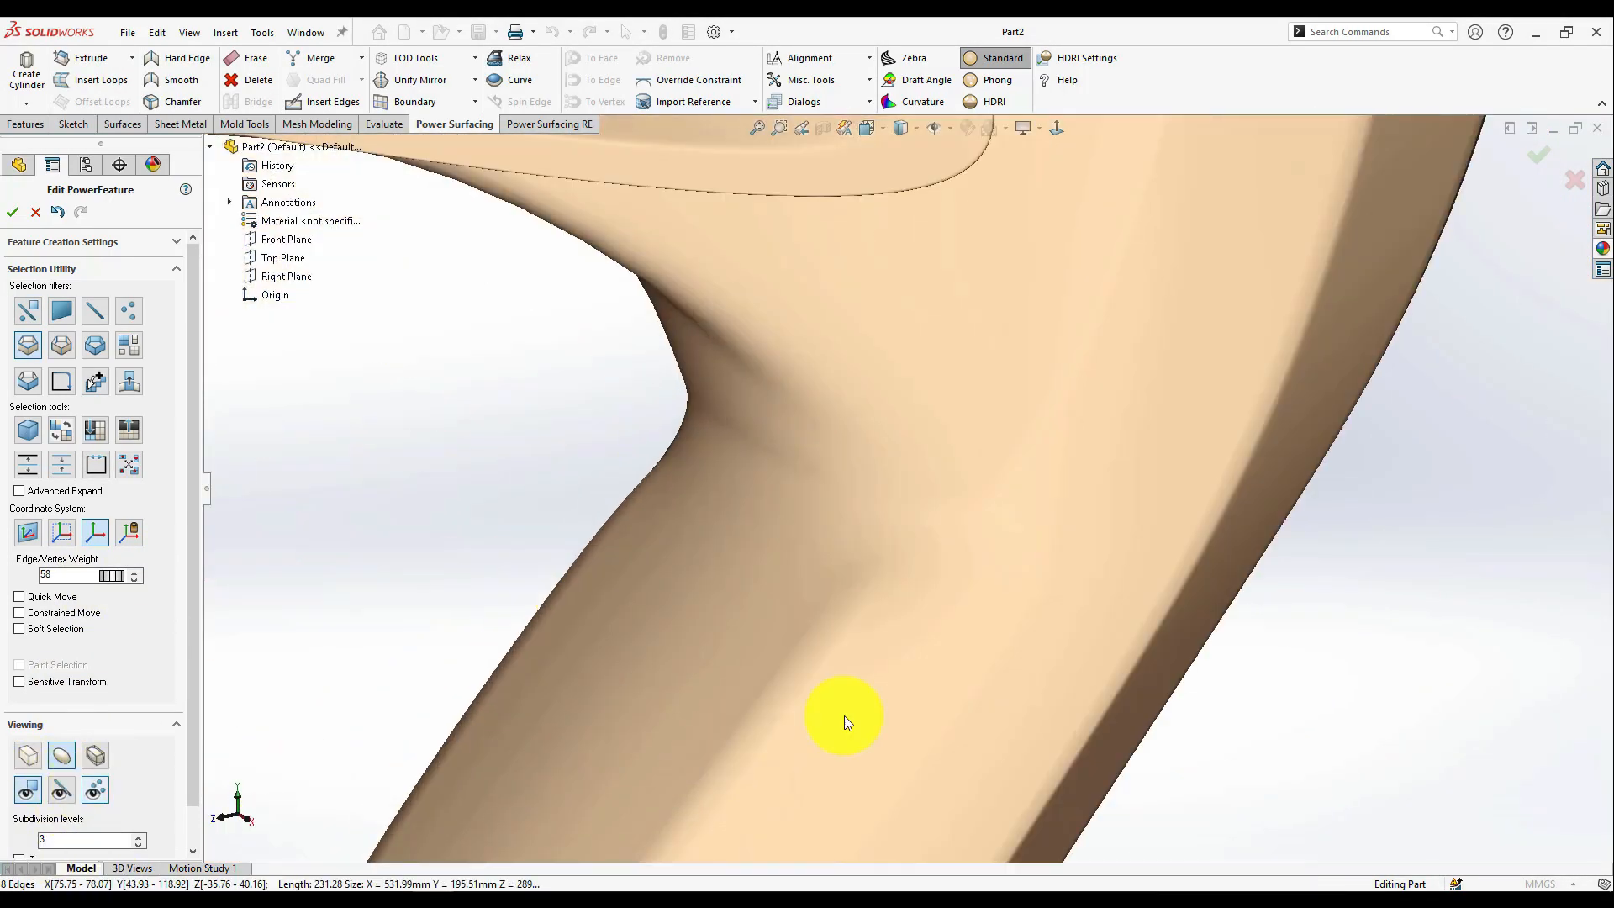
{"action": "left_click", "coordinate": [860, 562]}
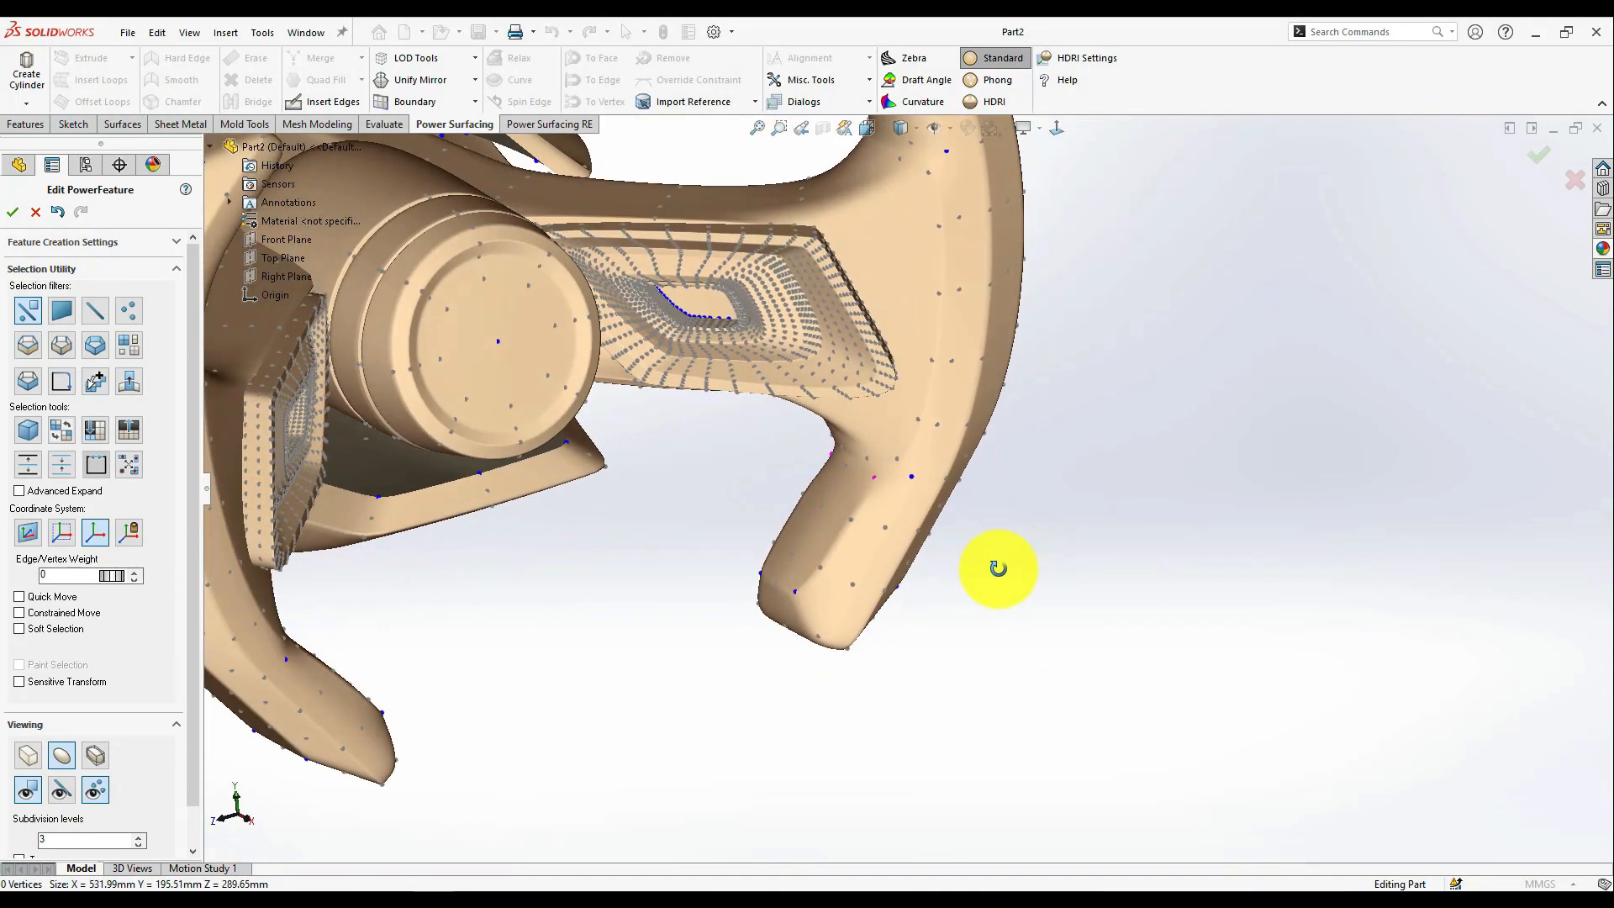
{"action": "left_click", "coordinate": [55, 790]}
{"action": "scroll", "coordinate": [749, 583], "scroll_direction": "down", "scroll_amount": 4}
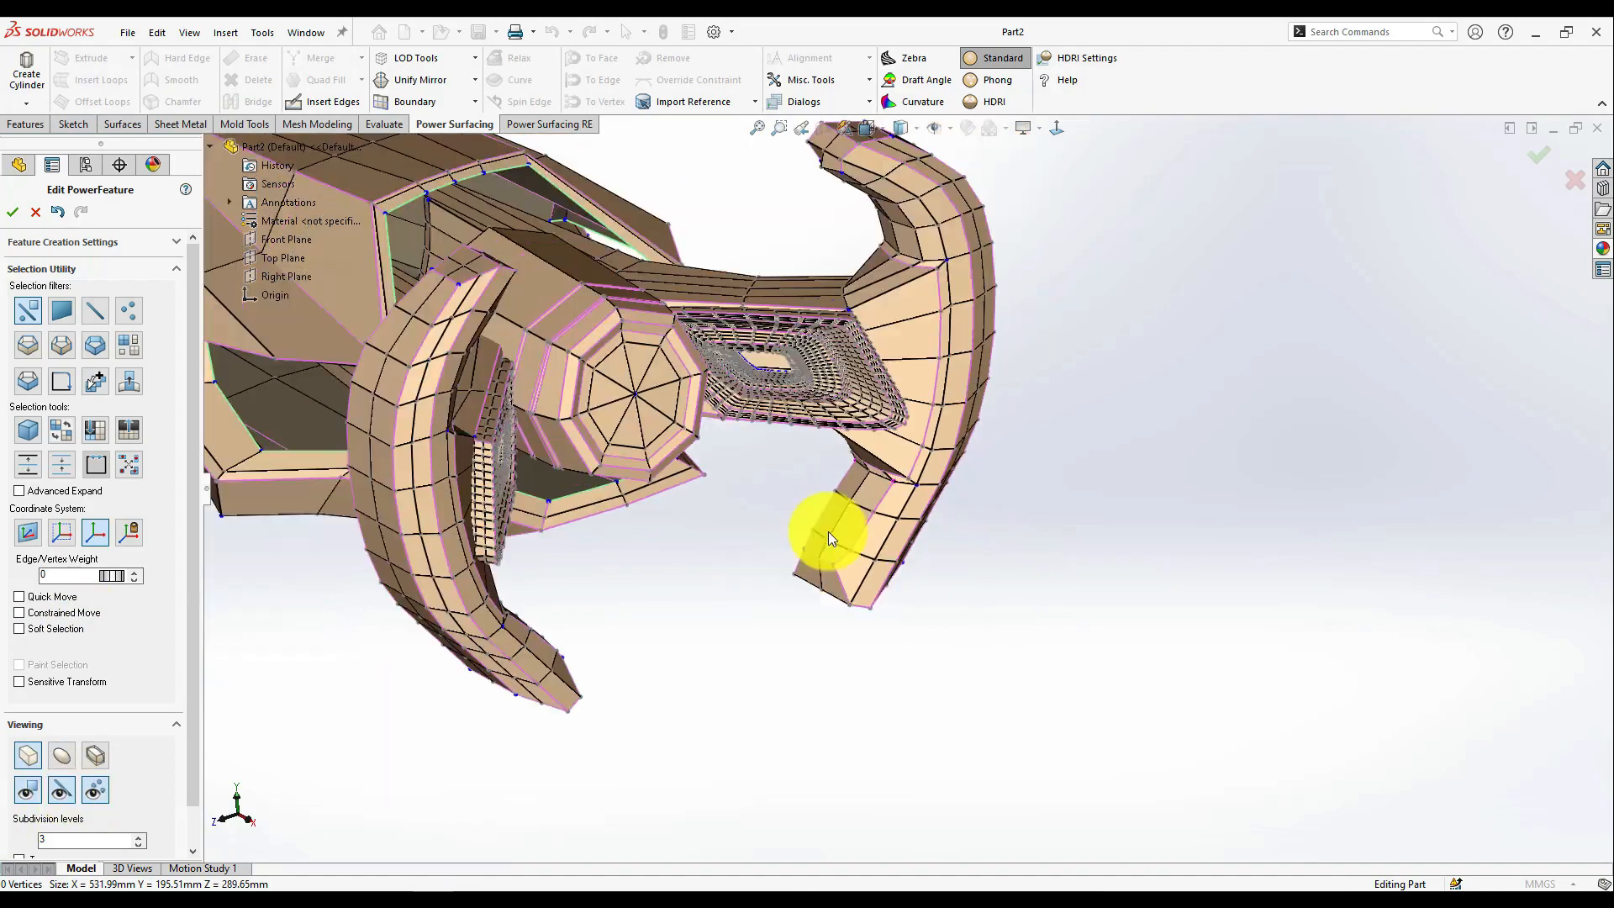
{"action": "scroll", "coordinate": [866, 295], "scroll_direction": "down", "scroll_amount": 5}
{"action": "double_click", "coordinate": [871, 362]}
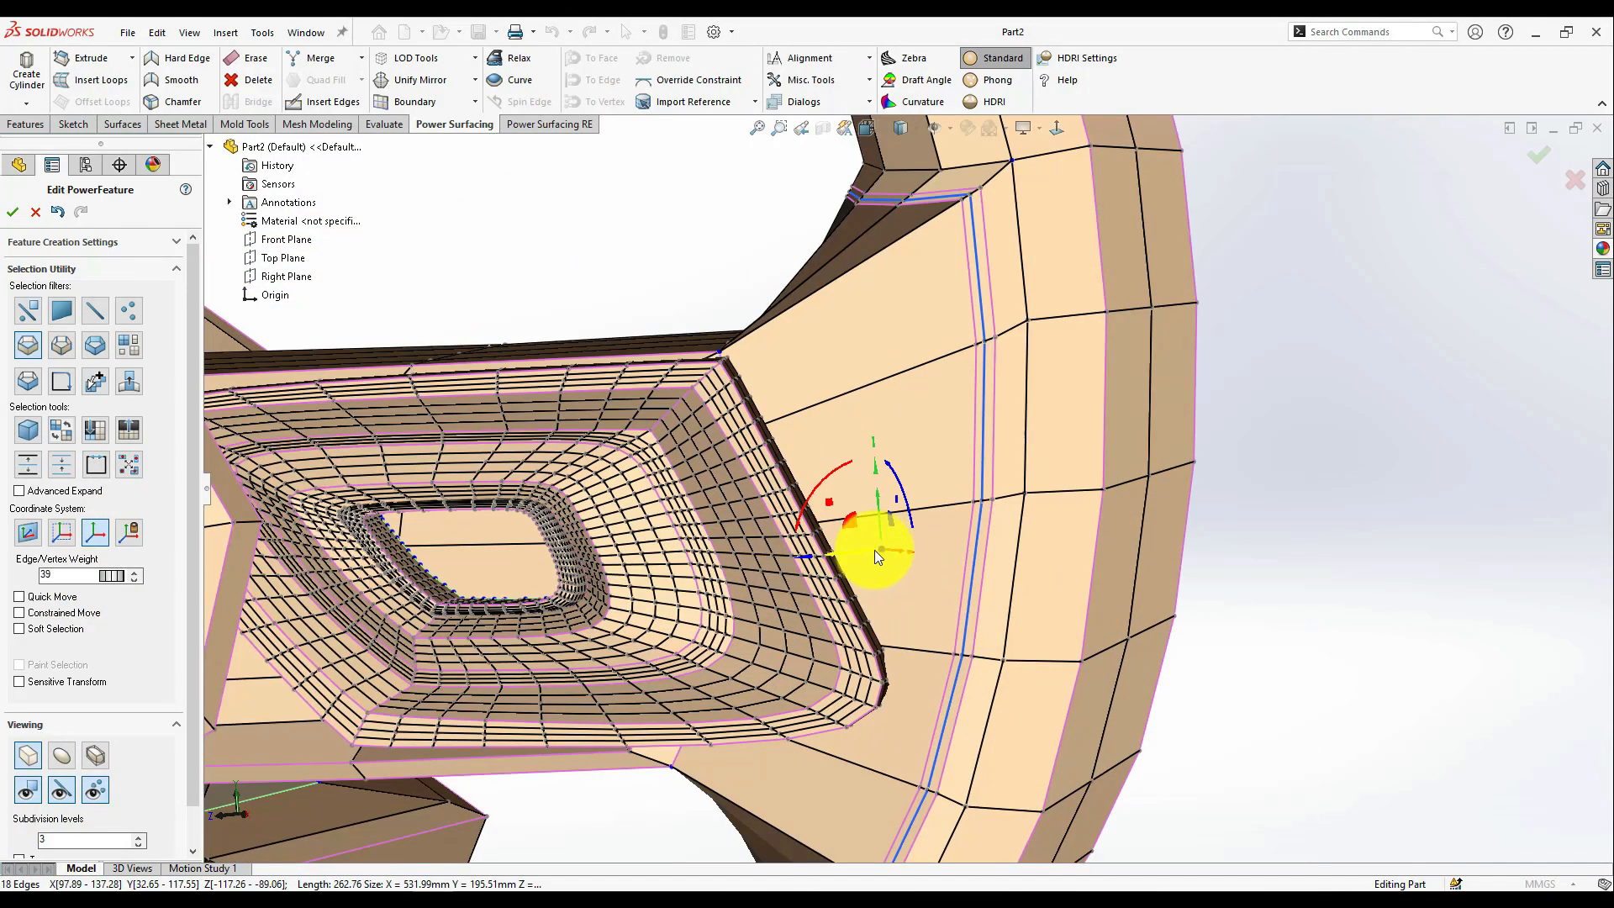
- Undo the last change to the arm blade's loop and check the blade in the smooth display
{"action": "scroll", "coordinate": [878, 544], "scroll_direction": "down", "scroll_amount": 2}
{"action": "middle_click_drag", "start_coordinate": [879, 545], "coordinate": [966, 672]}
{"action": "key", "text": "ctrl+z"}
{"action": "scroll", "coordinate": [940, 525], "scroll_direction": "down", "scroll_amount": 3}
{"action": "left_click", "coordinate": [62, 755]}
{"action": "scroll", "coordinate": [857, 517], "scroll_direction": "up", "scroll_amount": 3}
{"action": "middle_click_drag", "start_coordinate": [866, 515], "coordinate": [847, 501]}
{"action": "key", "text": "ctrl+4"}
- Adjust the short edges where the blade's groove ends at the upper arm junction to even out the notch
{"action": "scroll", "coordinate": [771, 461], "scroll_direction": "down", "scroll_amount": 5}
{"action": "left_click", "coordinate": [28, 755]}
{"action": "left_click", "coordinate": [61, 789]}
{"action": "left_click", "coordinate": [95, 790]}
{"action": "scroll", "coordinate": [1021, 462], "scroll_direction": "down", "scroll_amount": 8}
{"action": "left_click", "coordinate": [913, 505]}
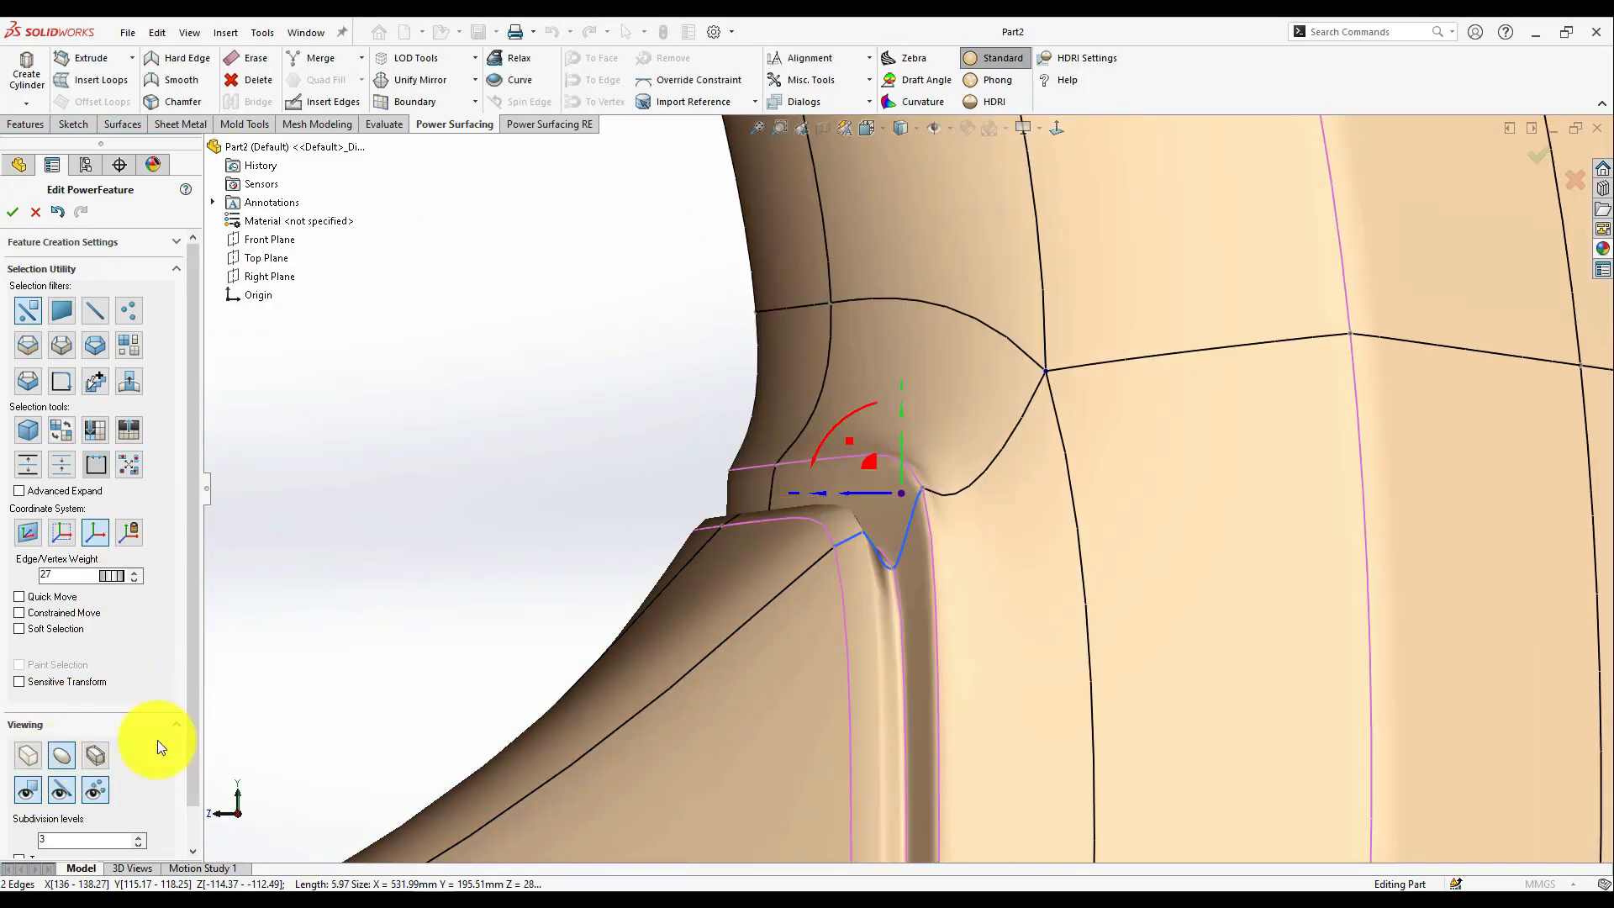
{"action": "scroll", "coordinate": [774, 563], "scroll_direction": "up", "scroll_amount": 2}
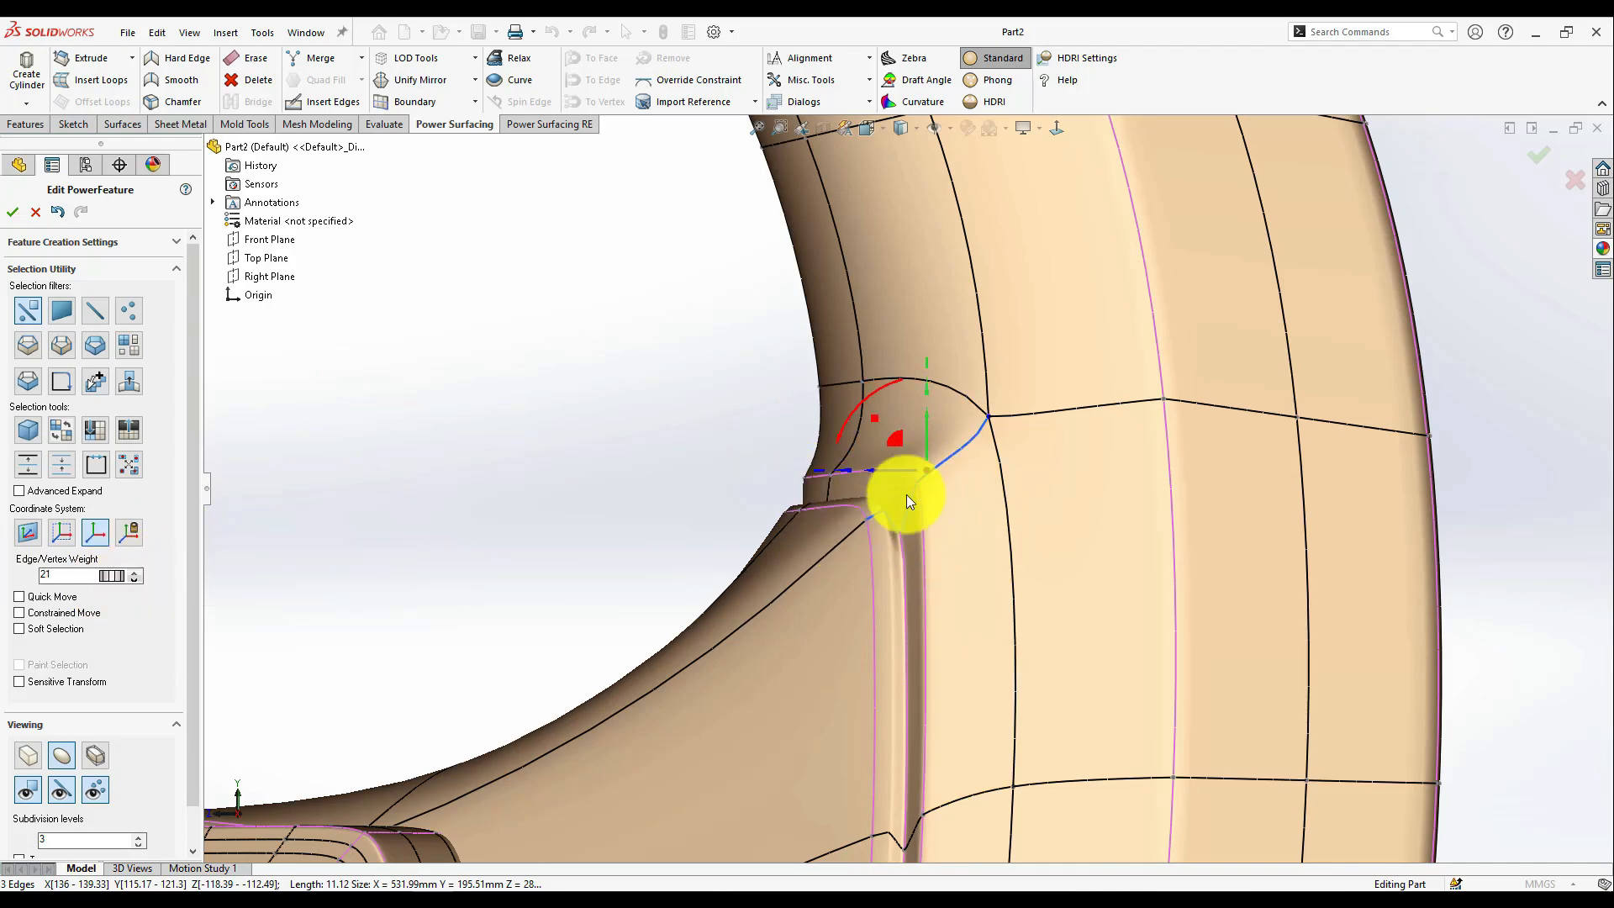
{"action": "key", "text": "Escape"}
- Box-select the mirrored half of the model and delete it
{"action": "scroll", "coordinate": [820, 489], "scroll_direction": "up", "scroll_amount": 10}
{"action": "left_click_drag", "start_coordinate": [414, 244], "coordinate": [711, 866]}
{"action": "scroll", "coordinate": [839, 577], "scroll_direction": "down", "scroll_amount": 5}
{"action": "middle_click_drag", "start_coordinate": [839, 577], "coordinate": [821, 640]}
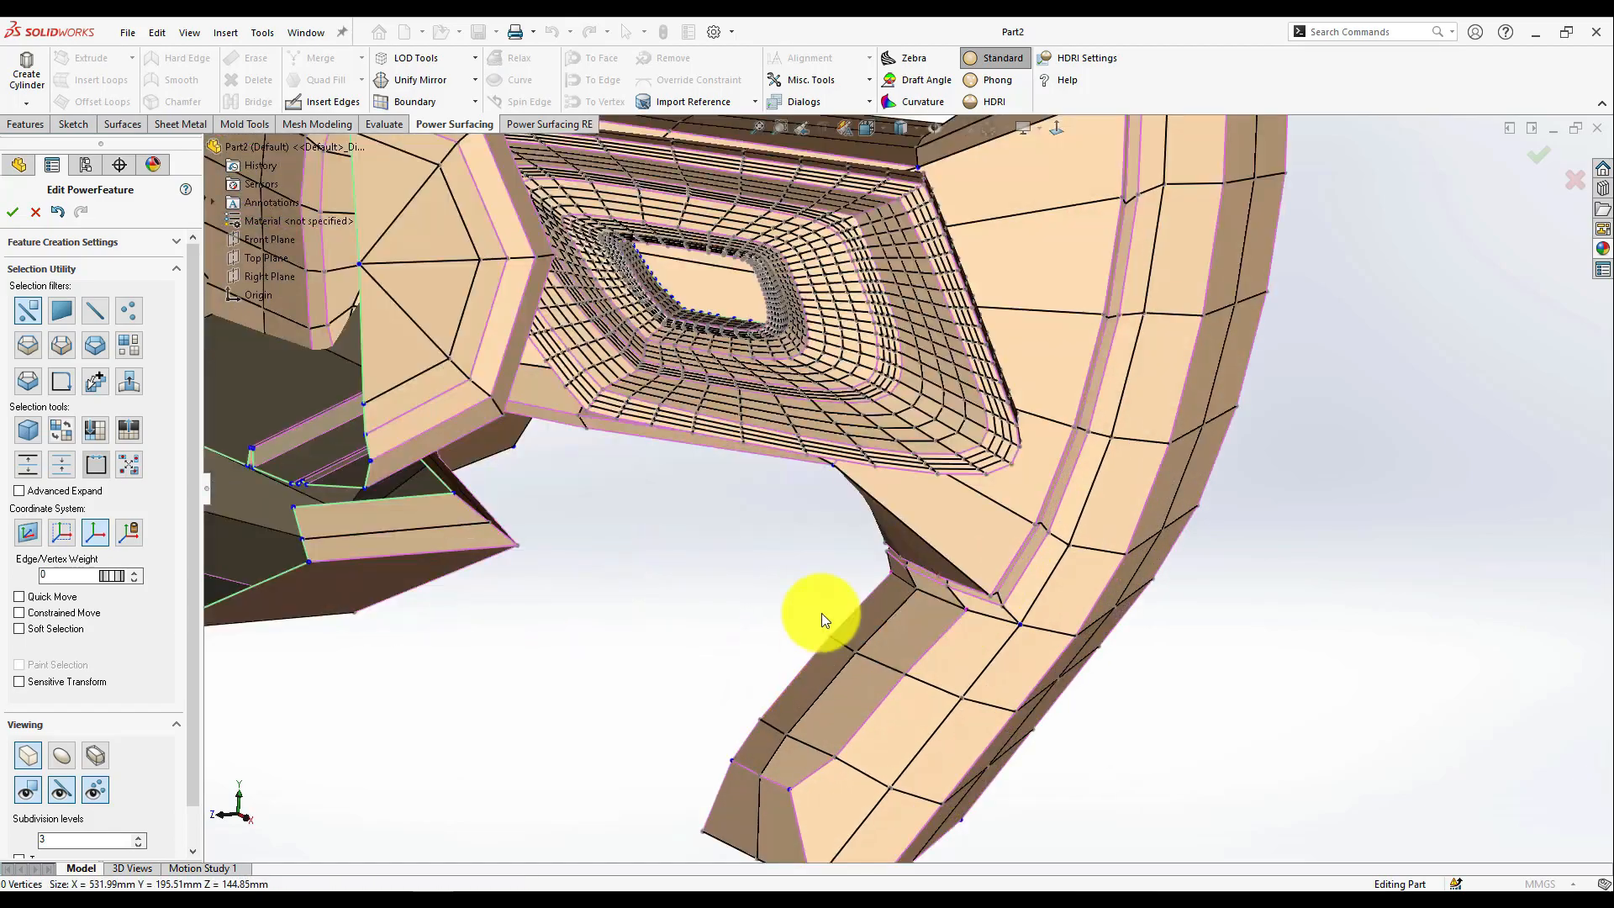
- Turn on Constrained Move and slide the vertices at the lower junction between the arm and its curved blade
{"action": "scroll", "coordinate": [821, 640], "scroll_direction": "down", "scroll_amount": 5}
{"action": "left_click", "coordinate": [900, 480]}
{"action": "middle_click_drag", "start_coordinate": [900, 479], "coordinate": [965, 482]}
{"action": "key", "text": "ctrl+1"}
{"action": "left_click", "coordinate": [18, 613]}
{"action": "right_click", "coordinate": [960, 560]}
{"action": "left_click_drag", "start_coordinate": [975, 517], "coordinate": [992, 517]}
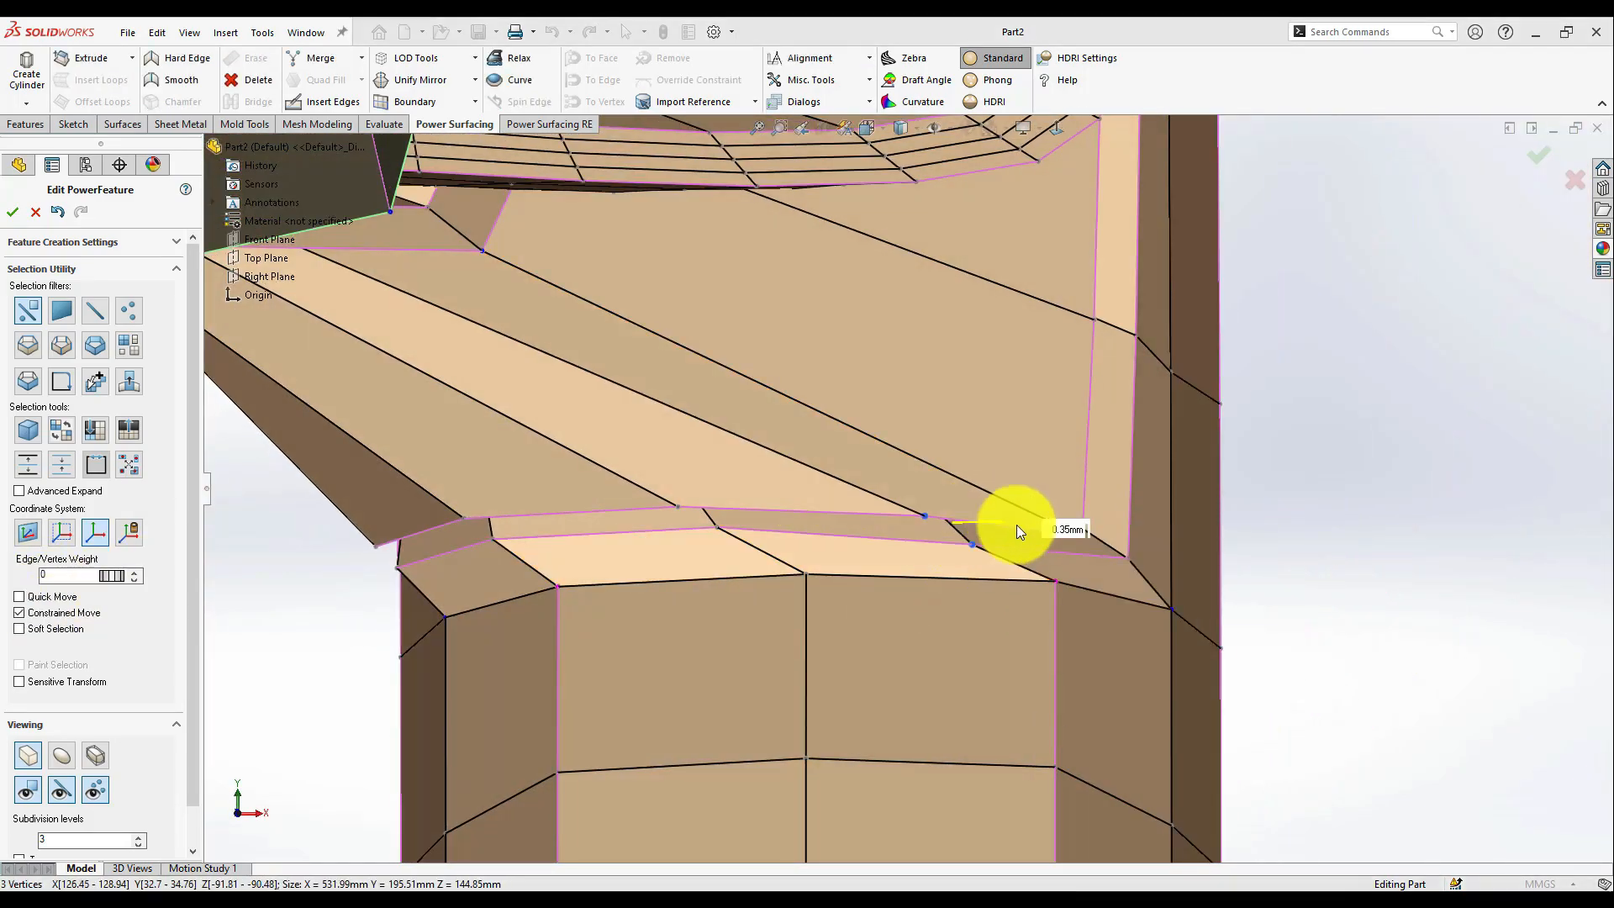
{"action": "key", "text": "Escape"}
{"action": "middle_click_drag", "start_coordinate": [992, 516], "coordinate": [1035, 572]}
{"action": "left_click", "coordinate": [995, 564]}
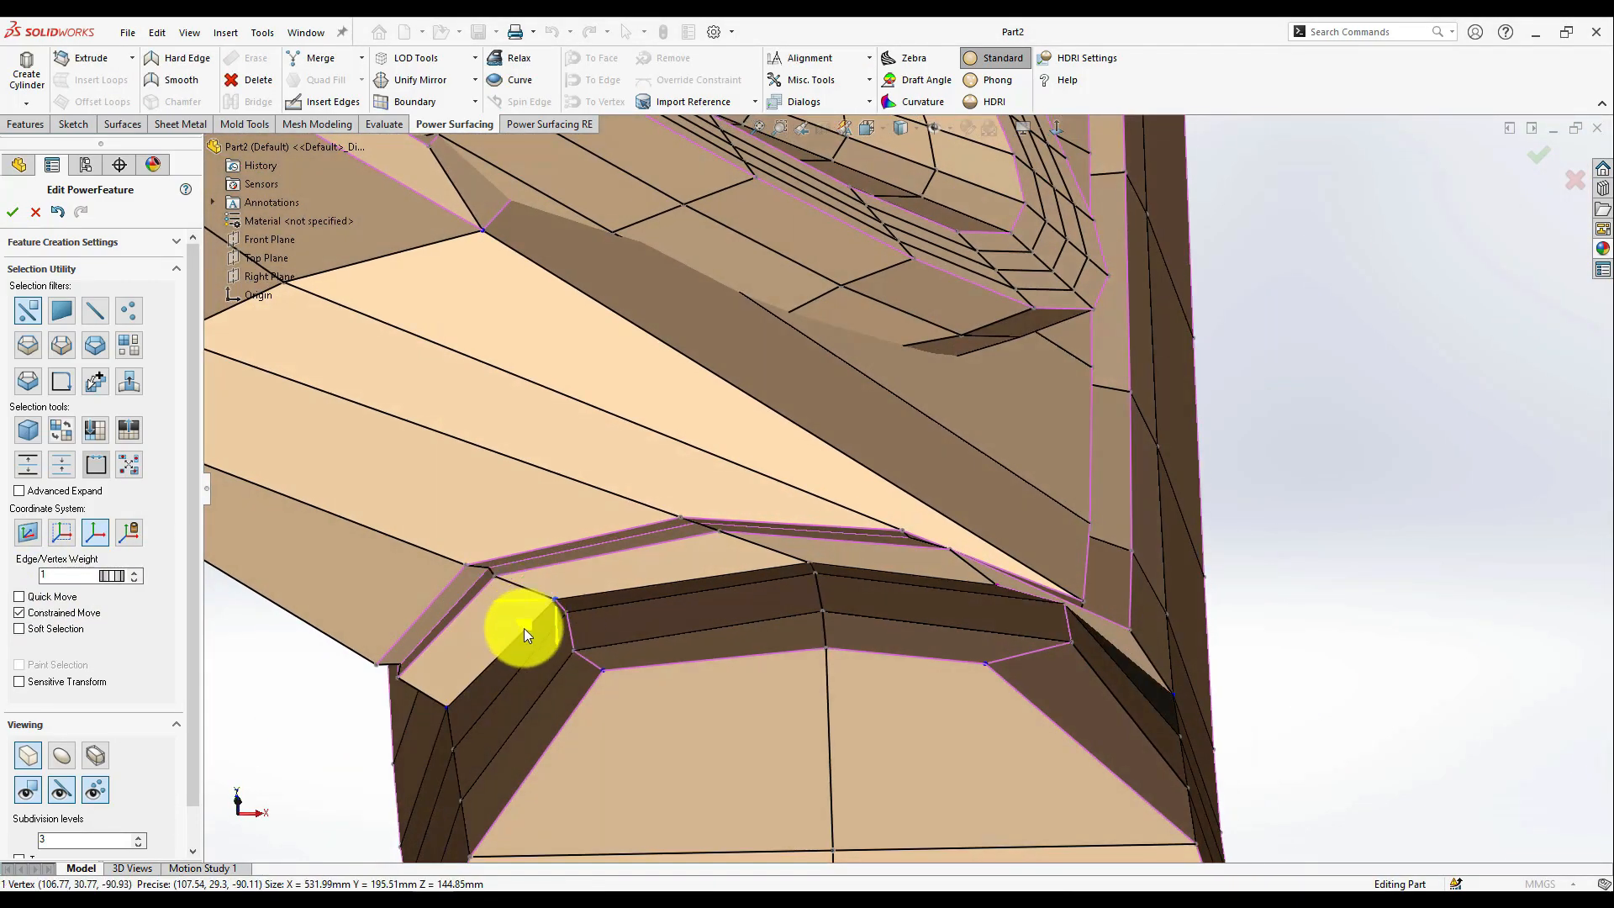
{"action": "key", "text": "s"}
- Switch to the smooth display and lower the weight of the four edges at the blade's lower tip to 10
{"action": "middle_click_drag", "start_coordinate": [648, 620], "coordinate": [912, 551]}
{"action": "left_click", "coordinate": [906, 552]}
{"action": "left_click", "coordinate": [948, 510]}
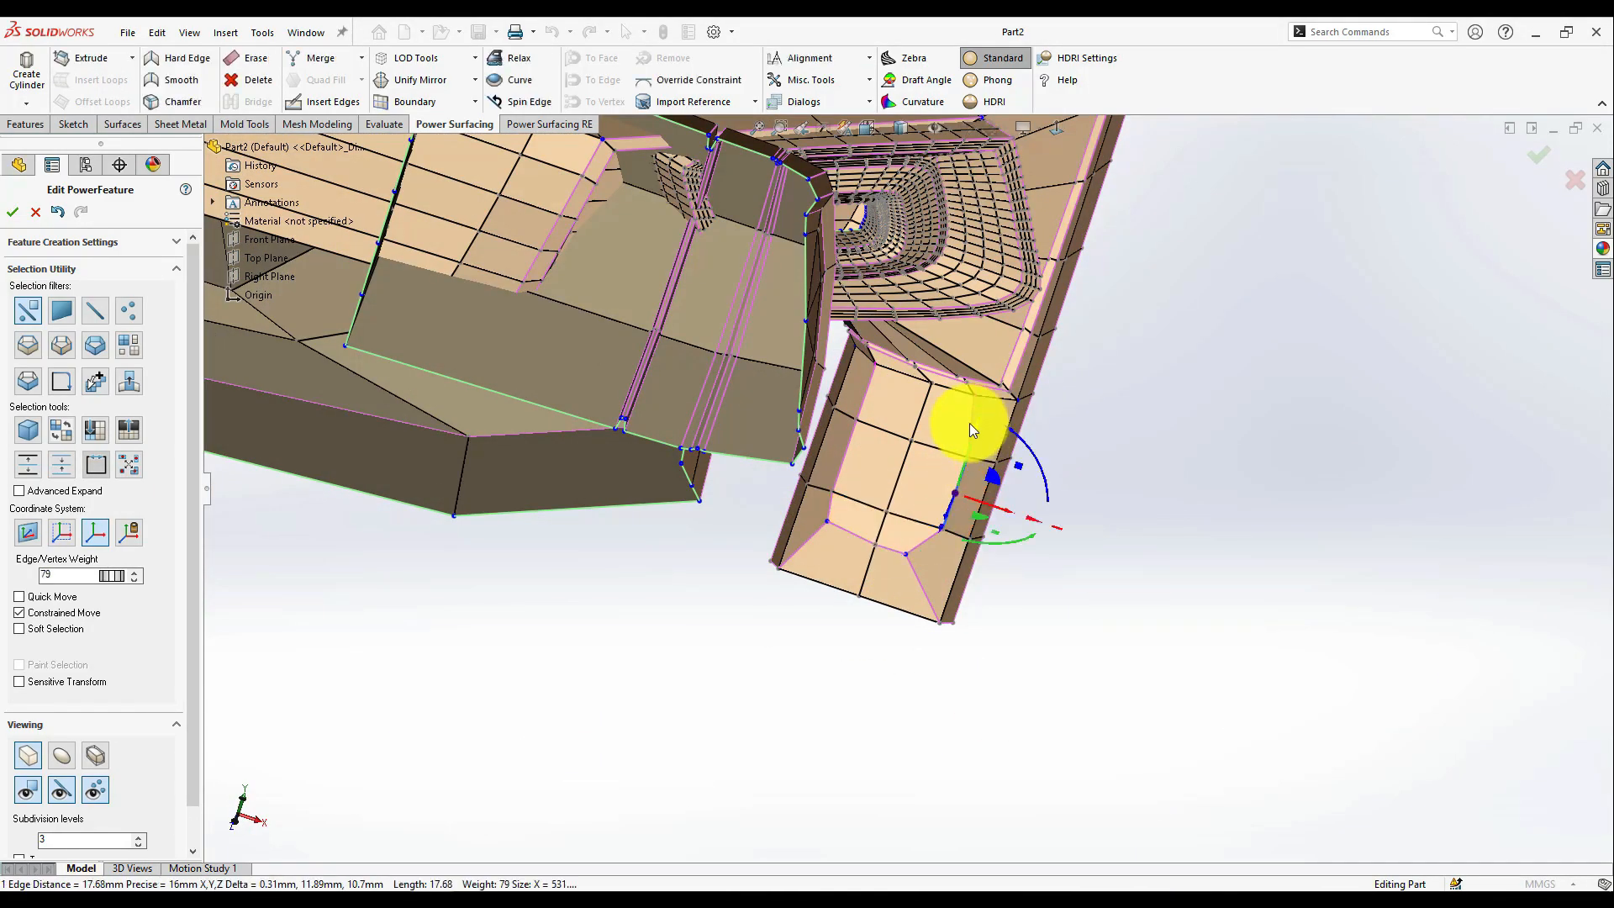
{"action": "middle_click_drag", "start_coordinate": [972, 611], "coordinate": [897, 588]}
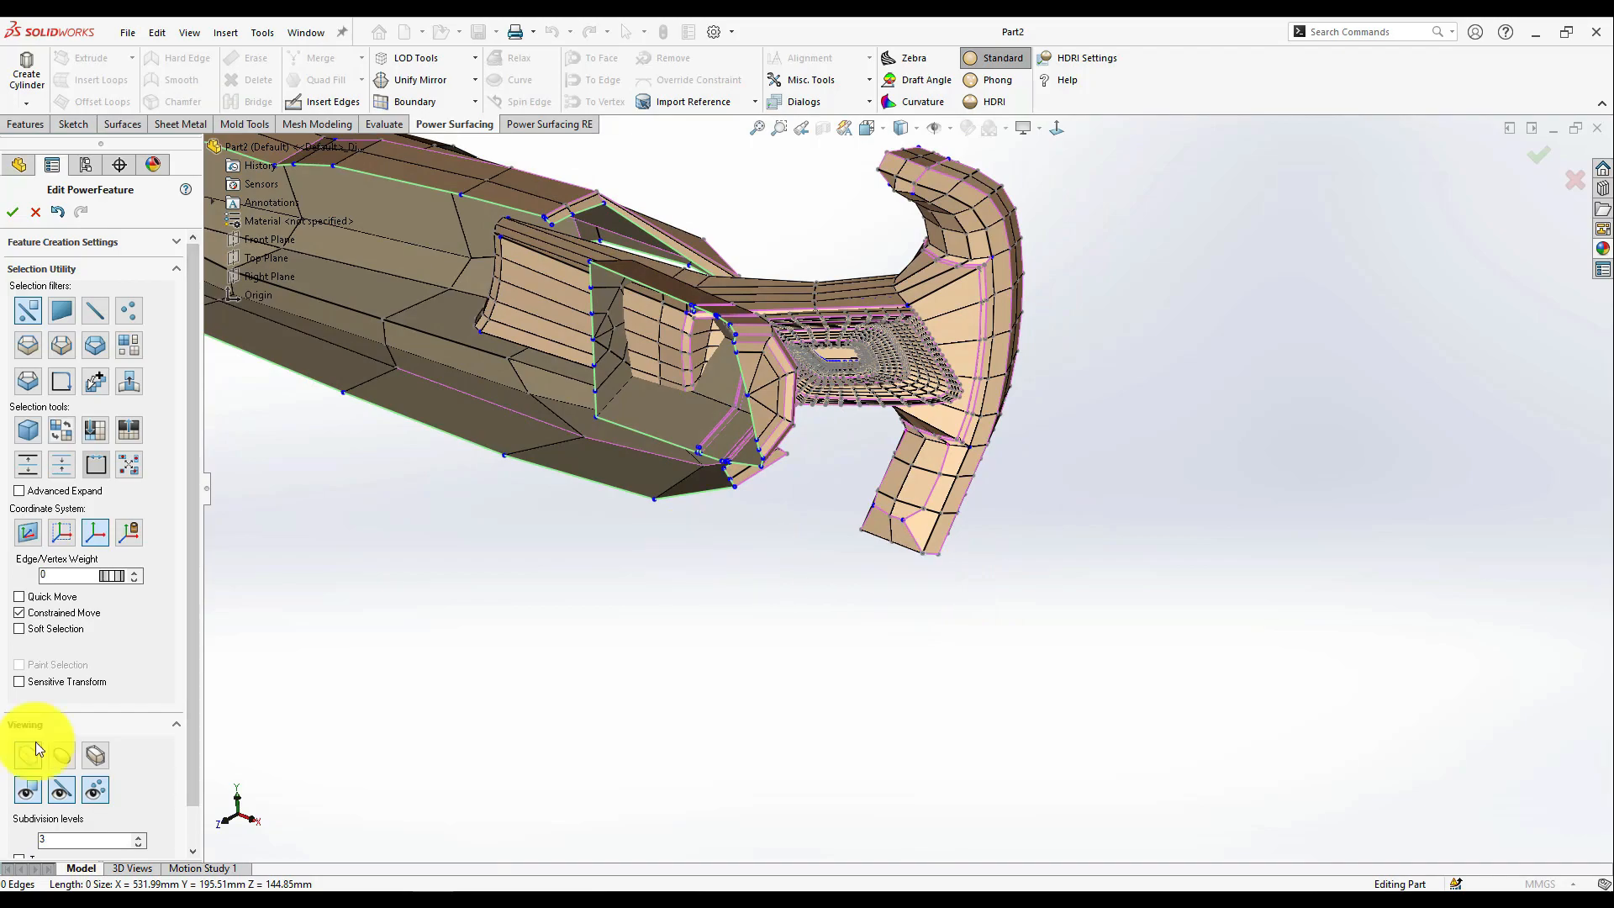
{"action": "left_click", "coordinate": [62, 754]}
{"action": "scroll", "coordinate": [985, 523], "scroll_direction": "down", "scroll_amount": 5}
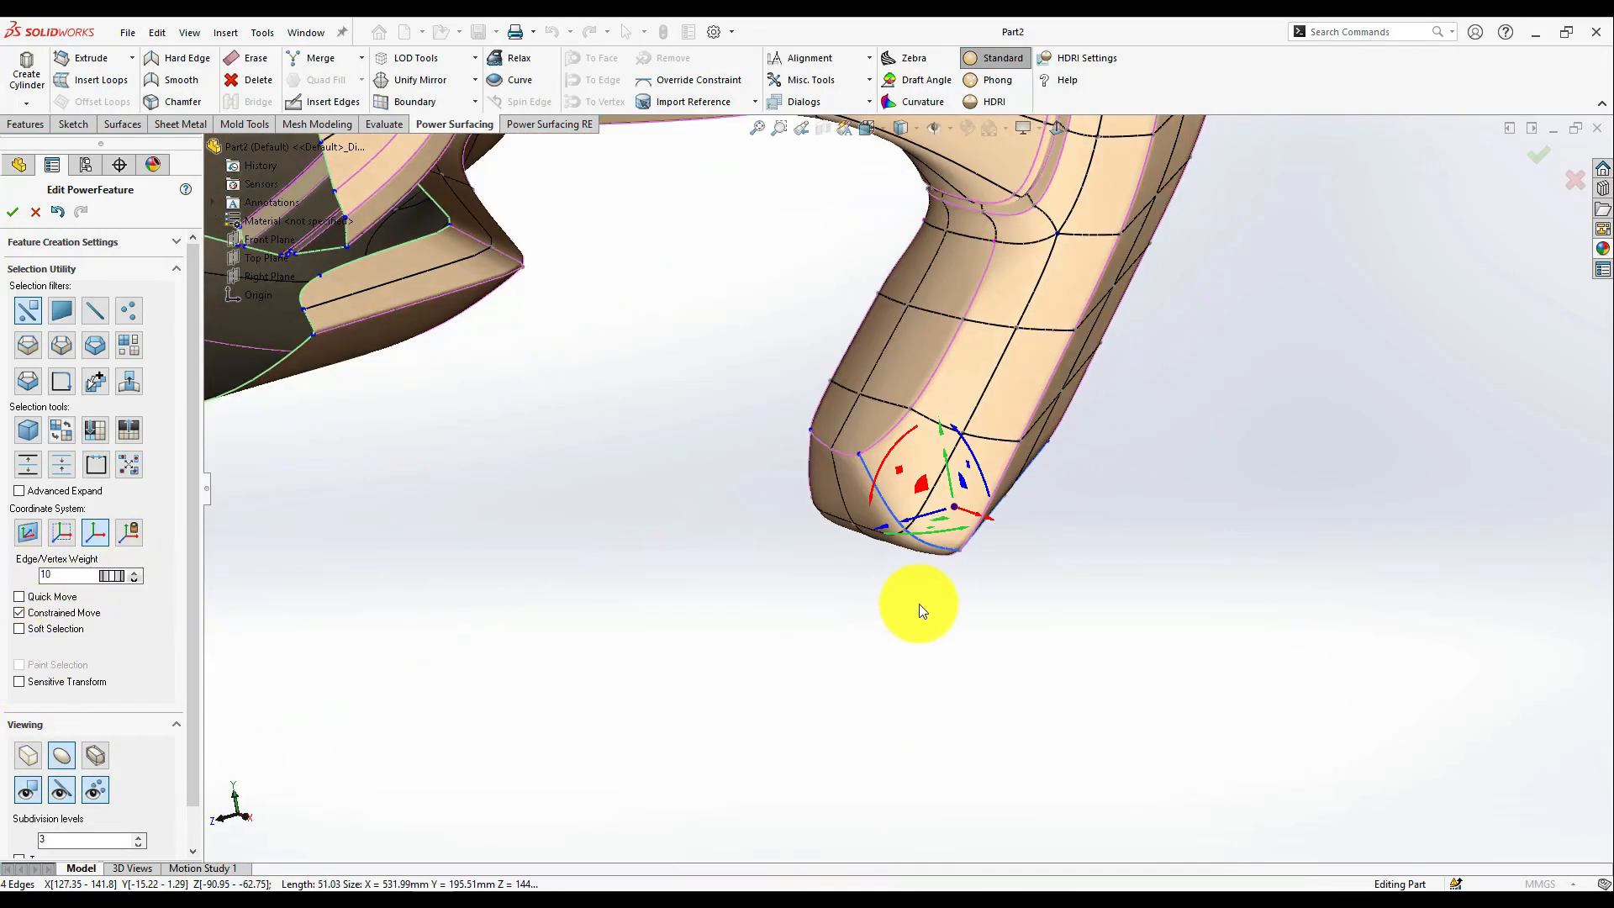
{"action": "left_click", "coordinate": [920, 610]}
- Select the outer side faces along the middle stretch of the curved arm blade
{"action": "scroll", "coordinate": [919, 610], "scroll_direction": "up", "scroll_amount": 4}
{"action": "middle_click_drag", "start_coordinate": [941, 656], "coordinate": [807, 467]}
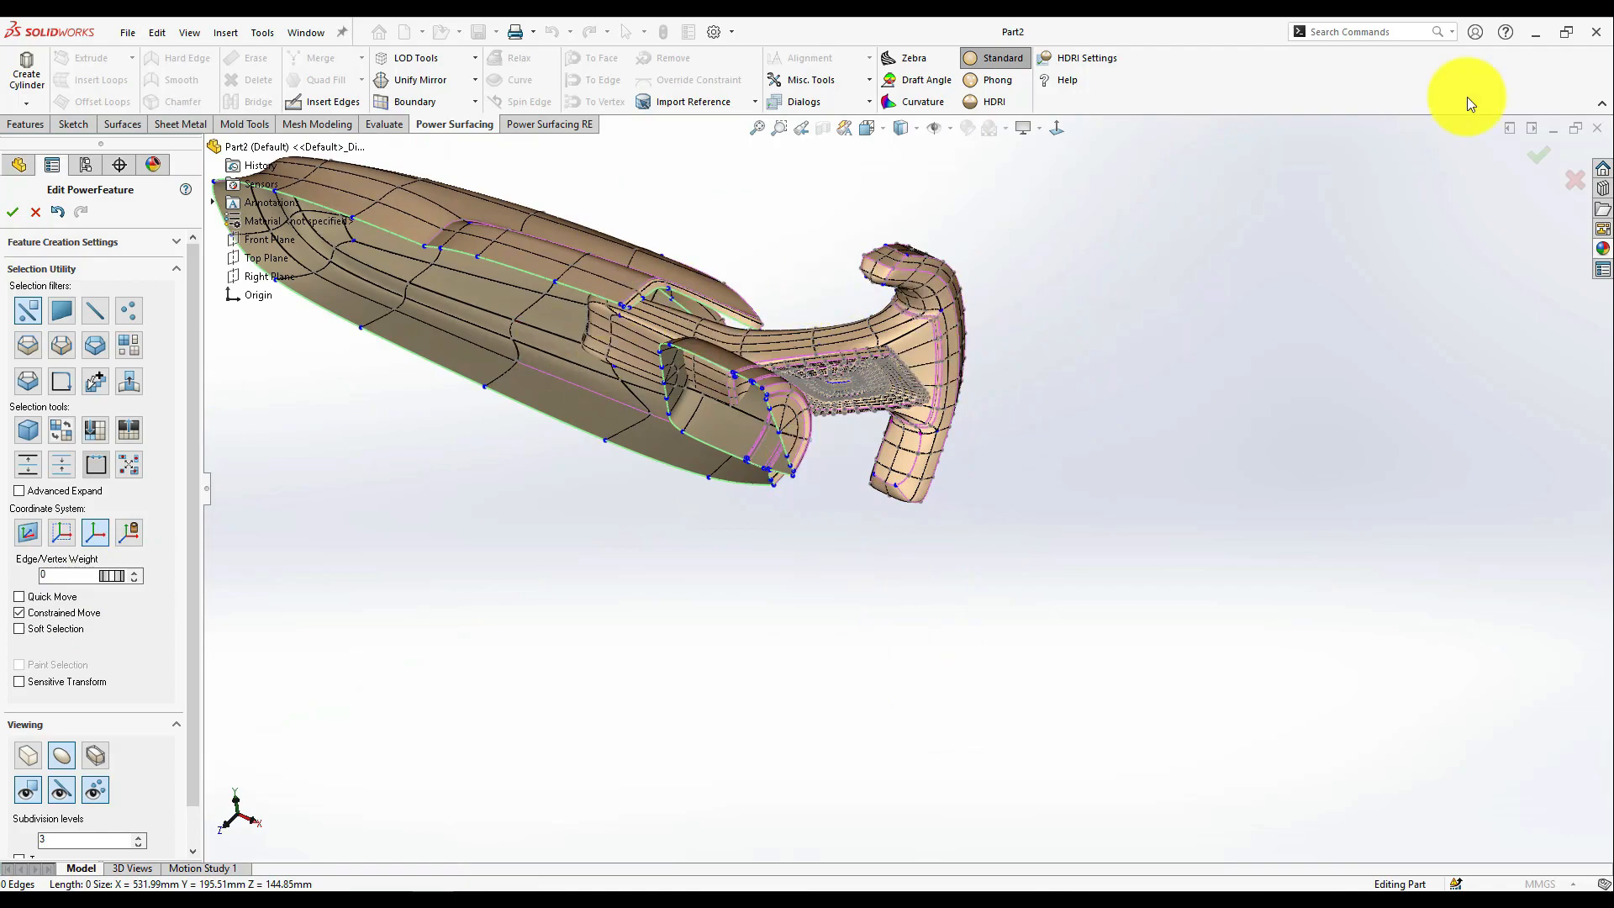
{"action": "key", "text": "ctrl+4"}
{"action": "scroll", "coordinate": [1030, 494], "scroll_direction": "down", "scroll_amount": 3}
{"action": "scroll", "coordinate": [1004, 414], "scroll_direction": "down", "scroll_amount": 2}
{"action": "scroll", "coordinate": [1160, 481], "scroll_direction": "up", "scroll_amount": 2}
{"action": "middle_click_drag", "start_coordinate": [1238, 480], "coordinate": [1045, 490]}
{"action": "left_click", "coordinate": [1039, 490]}
{"action": "left_click", "coordinate": [1067, 489], "text": "ctrl"}
{"action": "left_click", "coordinate": [1059, 448], "text": "ctrl"}
{"action": "left_click", "coordinate": [1024, 458], "text": "ctrl"}
{"action": "left_click", "coordinate": [1040, 542], "text": "ctrl"}
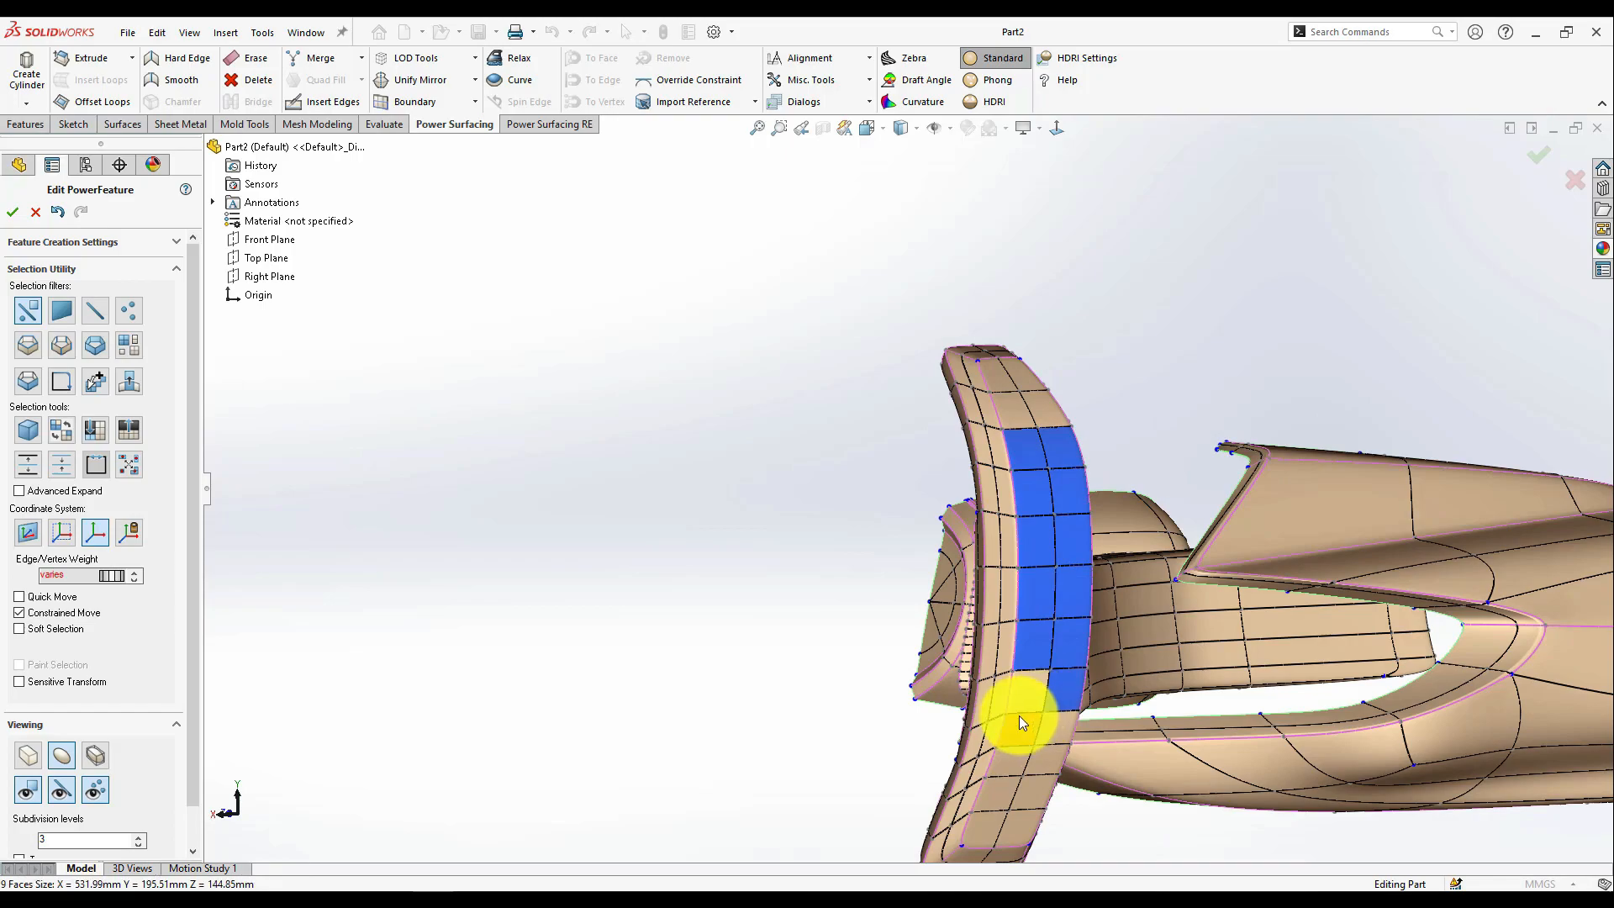
{"action": "left_click", "coordinate": [1027, 698], "text": "ctrl"}
{"action": "left_click", "coordinate": [1022, 729], "text": "ctrl"}
- Turn on Soft Selection with a range of 5 and shift the blade's selected outer faces inward
{"action": "middle_click_drag", "start_coordinate": [1022, 756], "coordinate": [1089, 731]}
{"action": "key", "text": "ctrl+4"}
{"action": "left_click", "coordinate": [52, 628]}
{"action": "left_click_drag", "start_coordinate": [1095, 592], "coordinate": [1087, 593]}
{"action": "scroll", "coordinate": [1093, 622], "scroll_direction": "down", "scroll_amount": 2}
{"action": "left_click", "coordinate": [1012, 653]}
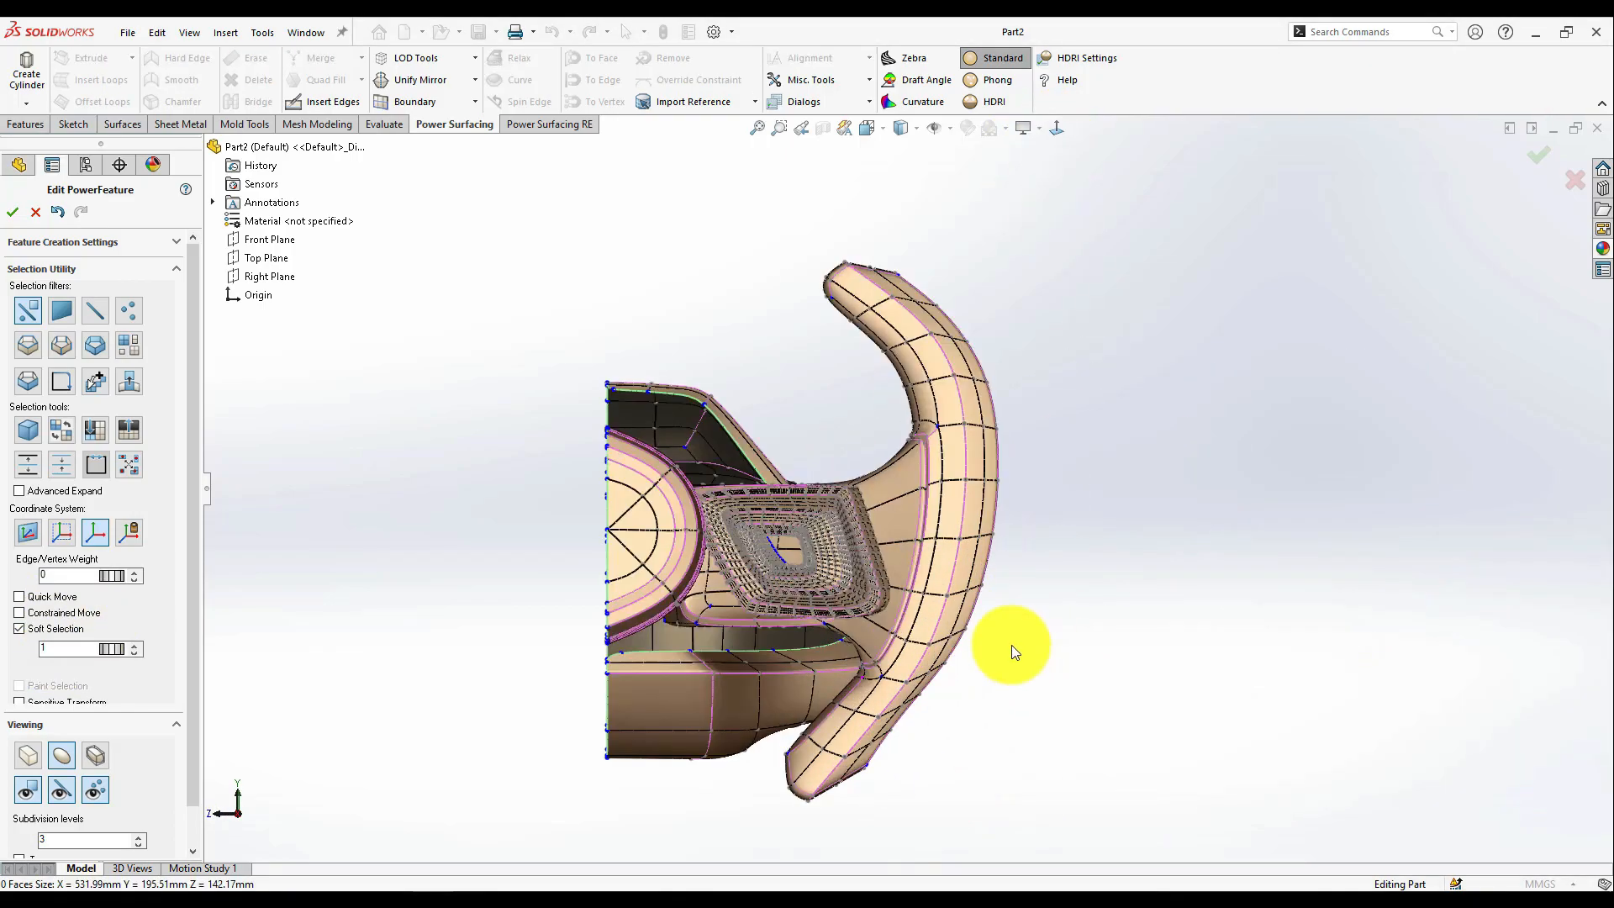
{"action": "left_click", "coordinate": [28, 754]}
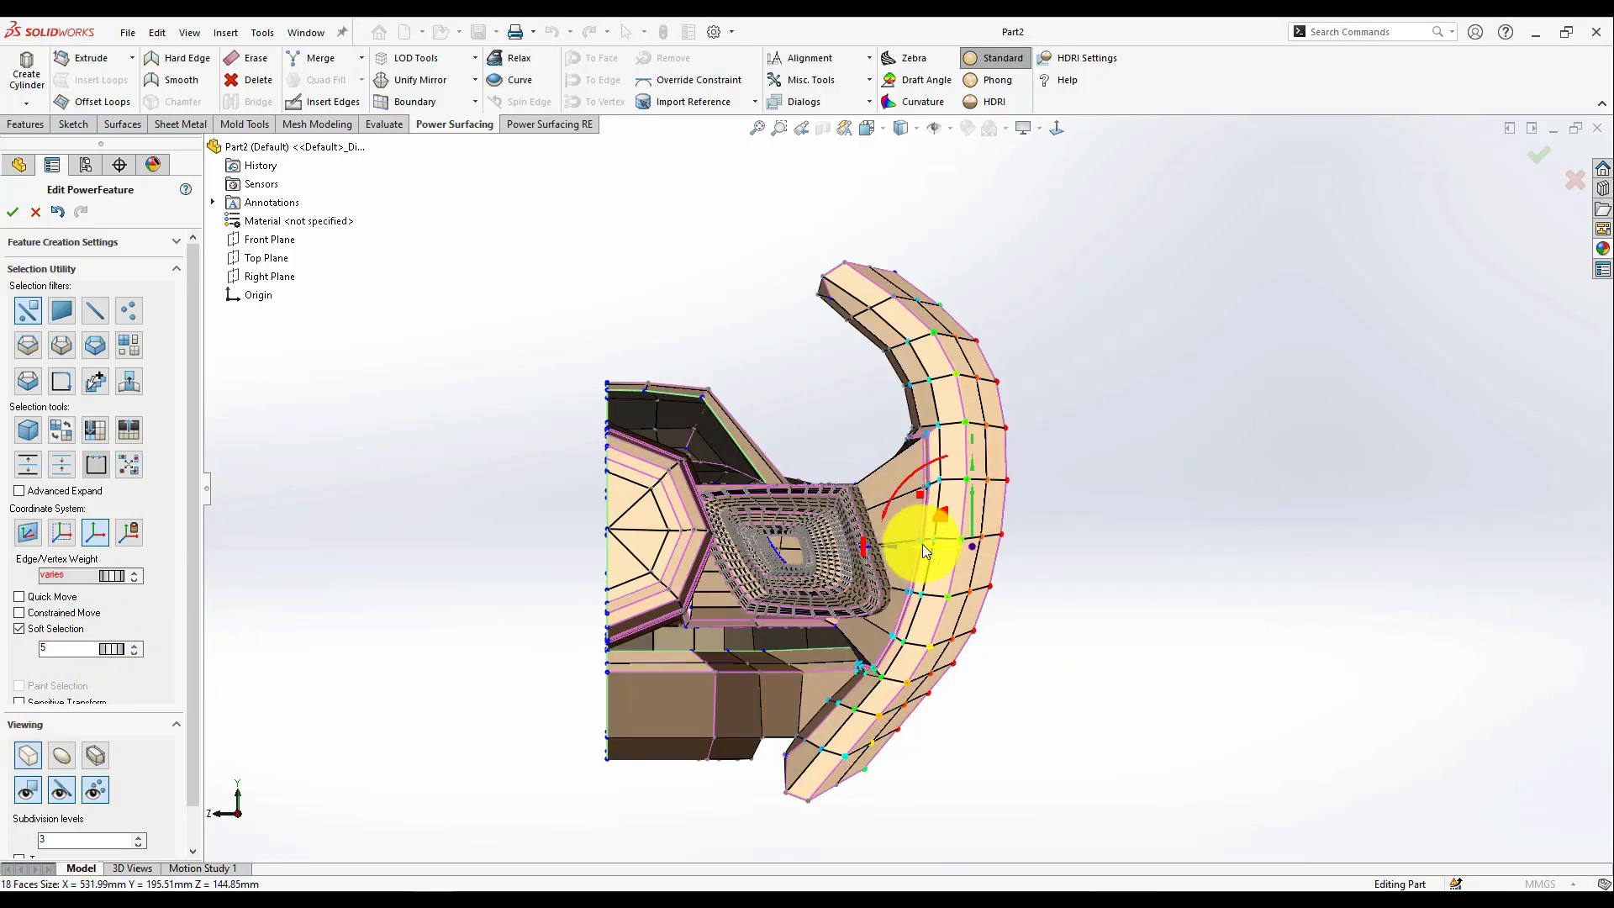
{"action": "middle_click_drag", "start_coordinate": [909, 560], "coordinate": [1026, 513]}
{"action": "key", "text": "ctrl+z"}
{"action": "mouse_move", "coordinate": [1062, 498]}
{"action": "left_mouse_down"}
{"action": "mouse_move", "coordinate": [1034, 510]}
{"action": "mouse_move", "coordinate": [1057, 502]}
{"action": "left_mouse_up"}
{"action": "scroll", "coordinate": [912, 277], "scroll_direction": "down", "scroll_amount": 4}
- Turn off Soft Selection and reposition individual parts of the curved arm blade's mesh
{"action": "left_click", "coordinate": [882, 379]}
{"action": "middle_click_drag", "start_coordinate": [891, 378], "coordinate": [892, 336]}
{"action": "key", "text": "Escape"}
{"action": "left_click", "coordinate": [919, 353]}
{"action": "left_click", "coordinate": [18, 628]}
{"action": "middle_click_drag", "start_coordinate": [807, 421], "coordinate": [891, 379]}
{"action": "left_click_drag", "start_coordinate": [947, 375], "coordinate": [975, 386]}
{"action": "left_click", "coordinate": [780, 411]}
{"action": "middle_click_drag", "start_coordinate": [773, 407], "coordinate": [639, 461]}
- Select face loops on the curved blade and reshape it with Soft Selection set to a range of 10
{"action": "left_click", "coordinate": [891, 479]}
{"action": "left_click", "coordinate": [854, 468], "text": "shift"}
{"action": "middle_click_drag", "start_coordinate": [854, 468], "coordinate": [756, 504]}
{"action": "left_click", "coordinate": [20, 629]}
{"action": "middle_click_drag", "start_coordinate": [588, 437], "coordinate": [639, 378]}
{"action": "left_click", "coordinate": [1057, 127]}
{"action": "left_click", "coordinate": [917, 454], "text": "shift"}
{"action": "left_click", "coordinate": [854, 439]}
{"action": "middle_click_drag", "start_coordinate": [854, 439], "coordinate": [871, 525]}
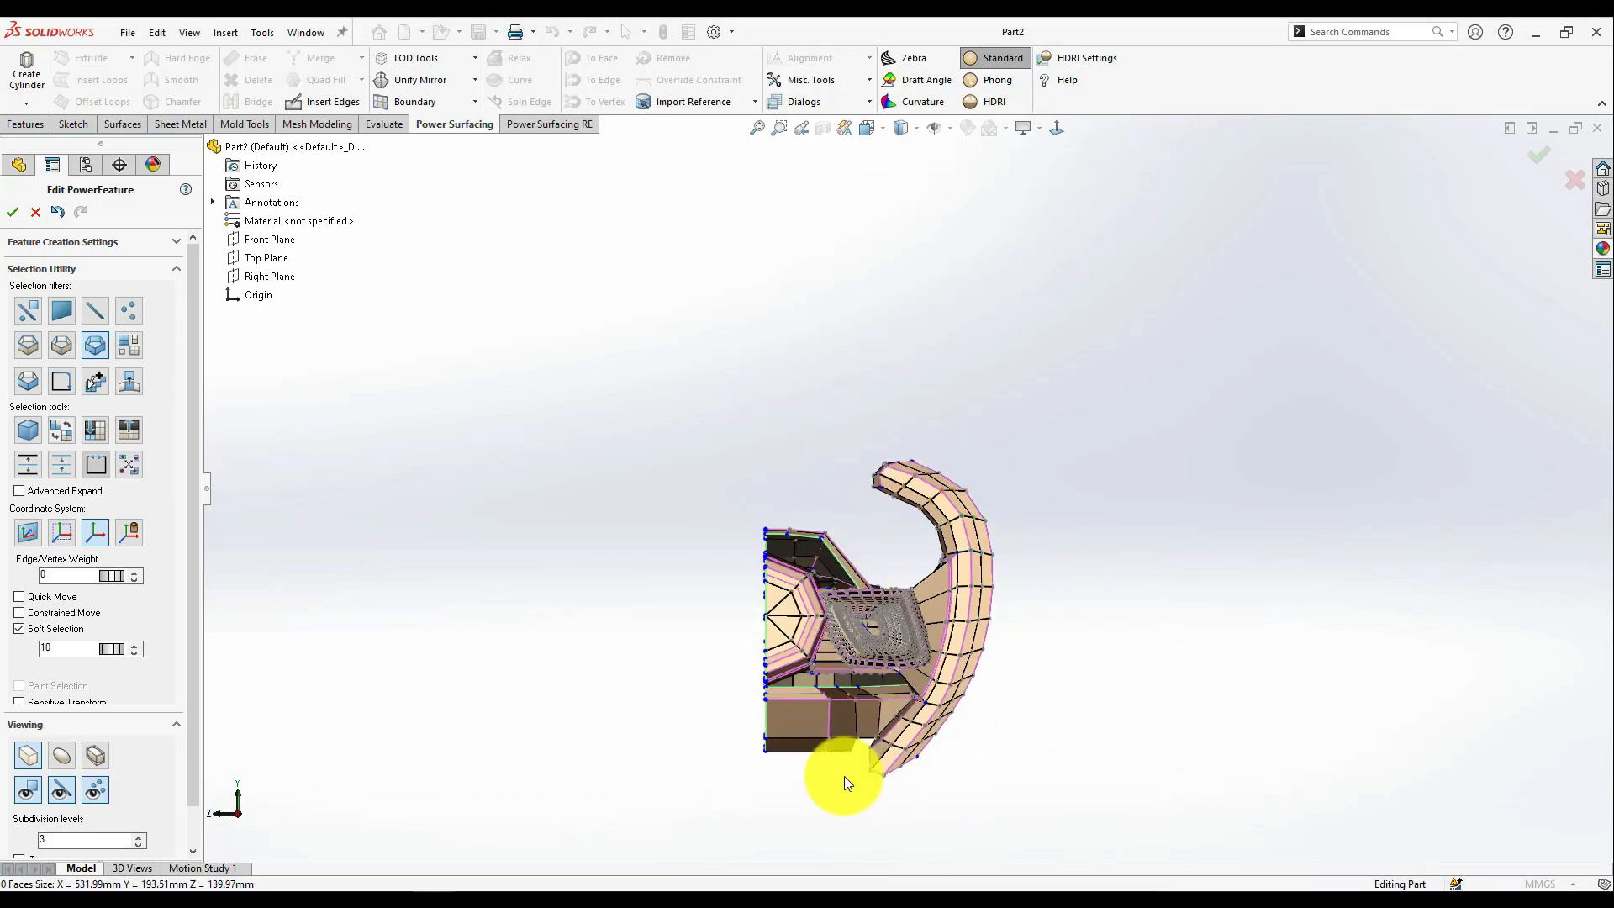
- Undo the last reshaping of the curved blade and move its faces again with an adjusted soft selection range
{"action": "scroll", "coordinate": [872, 833], "scroll_direction": "down", "scroll_amount": 5}
{"action": "scroll", "coordinate": [891, 672], "scroll_direction": "up", "scroll_amount": 1}
{"action": "key", "text": "ctrl+z"}
{"action": "left_click_drag", "start_coordinate": [854, 625], "coordinate": [871, 568]}
{"action": "left_click", "coordinate": [134, 652]}
{"action": "left_click", "coordinate": [865, 639]}
{"action": "middle_click_drag", "start_coordinate": [865, 639], "coordinate": [1001, 608]}
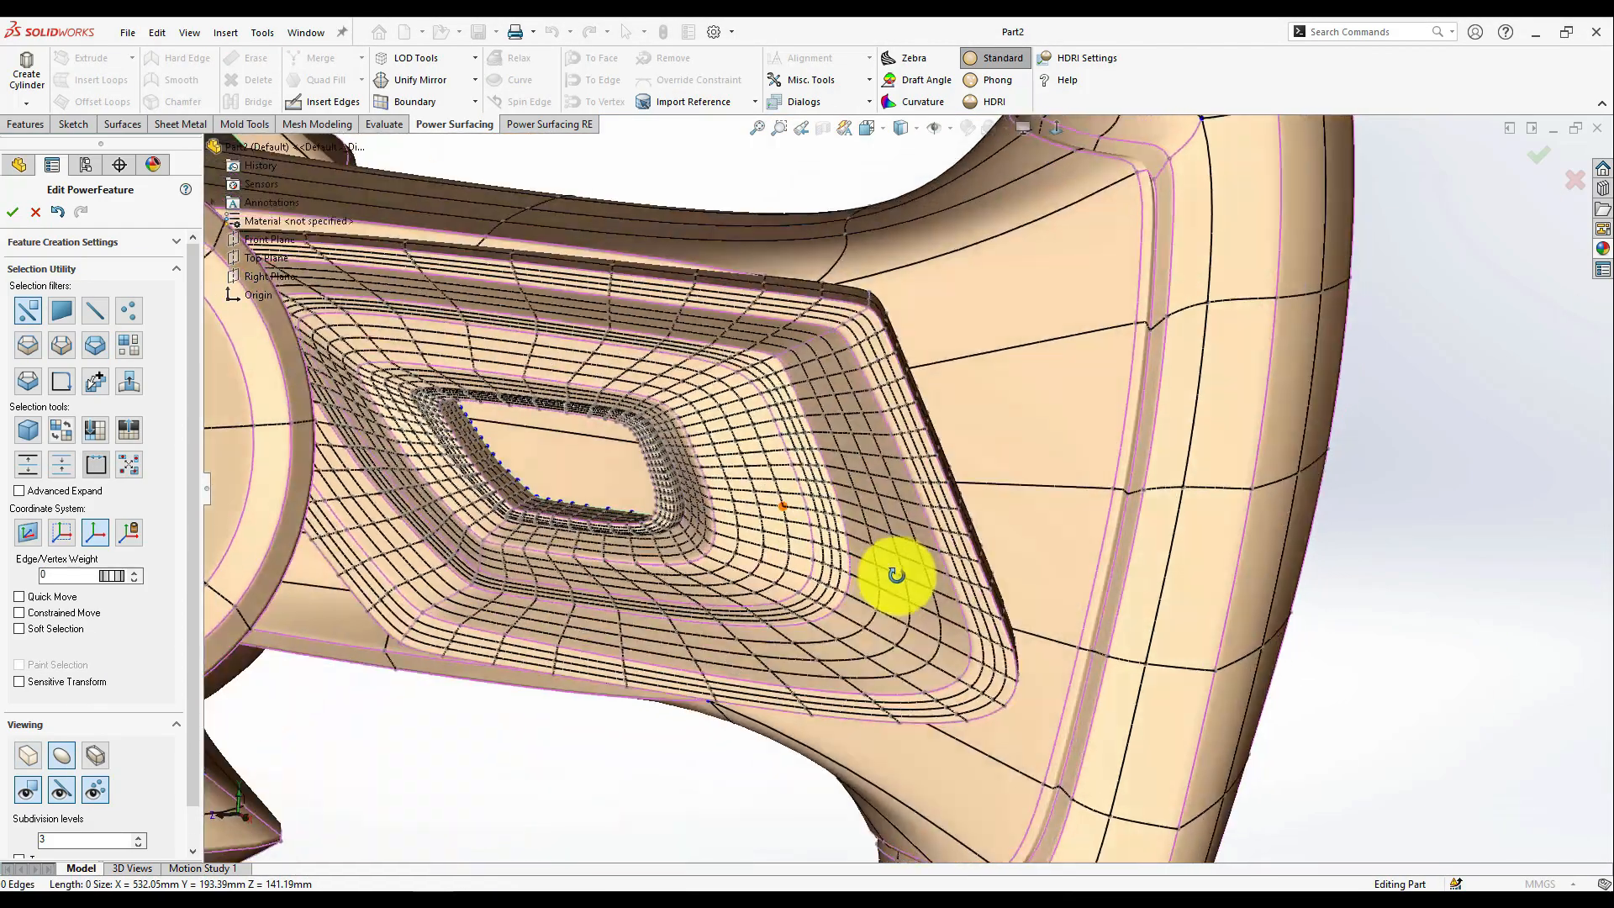
- Push the 20 inset faces on the stepped shell's outer wall inward along their local axes to form a rectangular recess
{"action": "scroll", "coordinate": [855, 408], "scroll_direction": "down", "scroll_amount": 3}
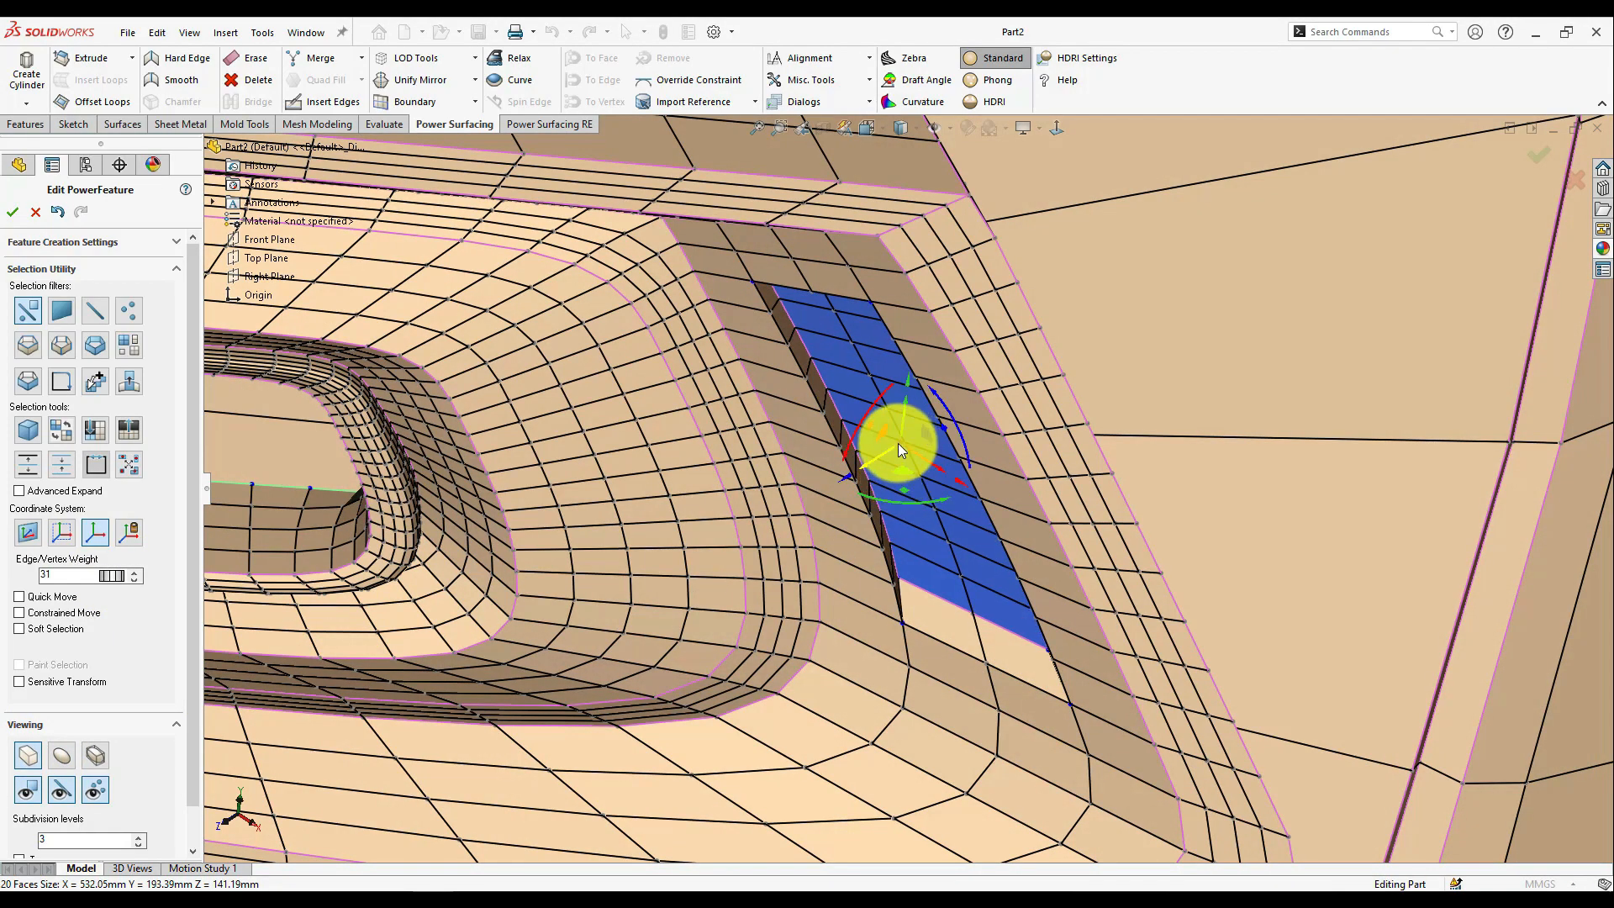
{"action": "key", "text": "ctrl+z"}
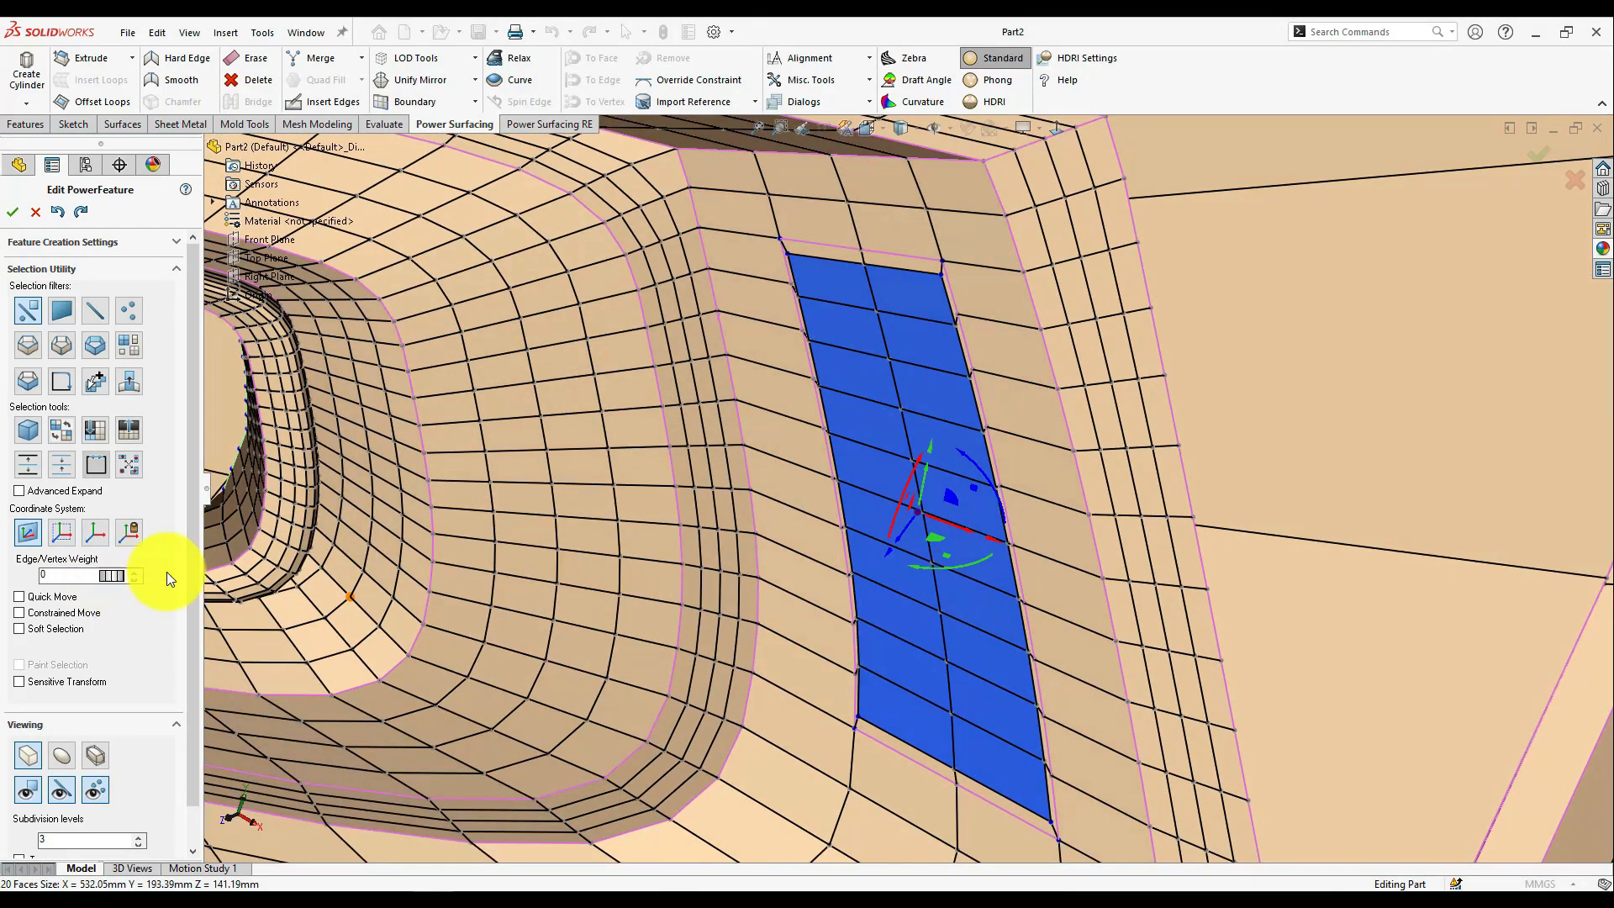
{"action": "left_click_drag", "start_coordinate": [905, 537], "coordinate": [926, 497]}
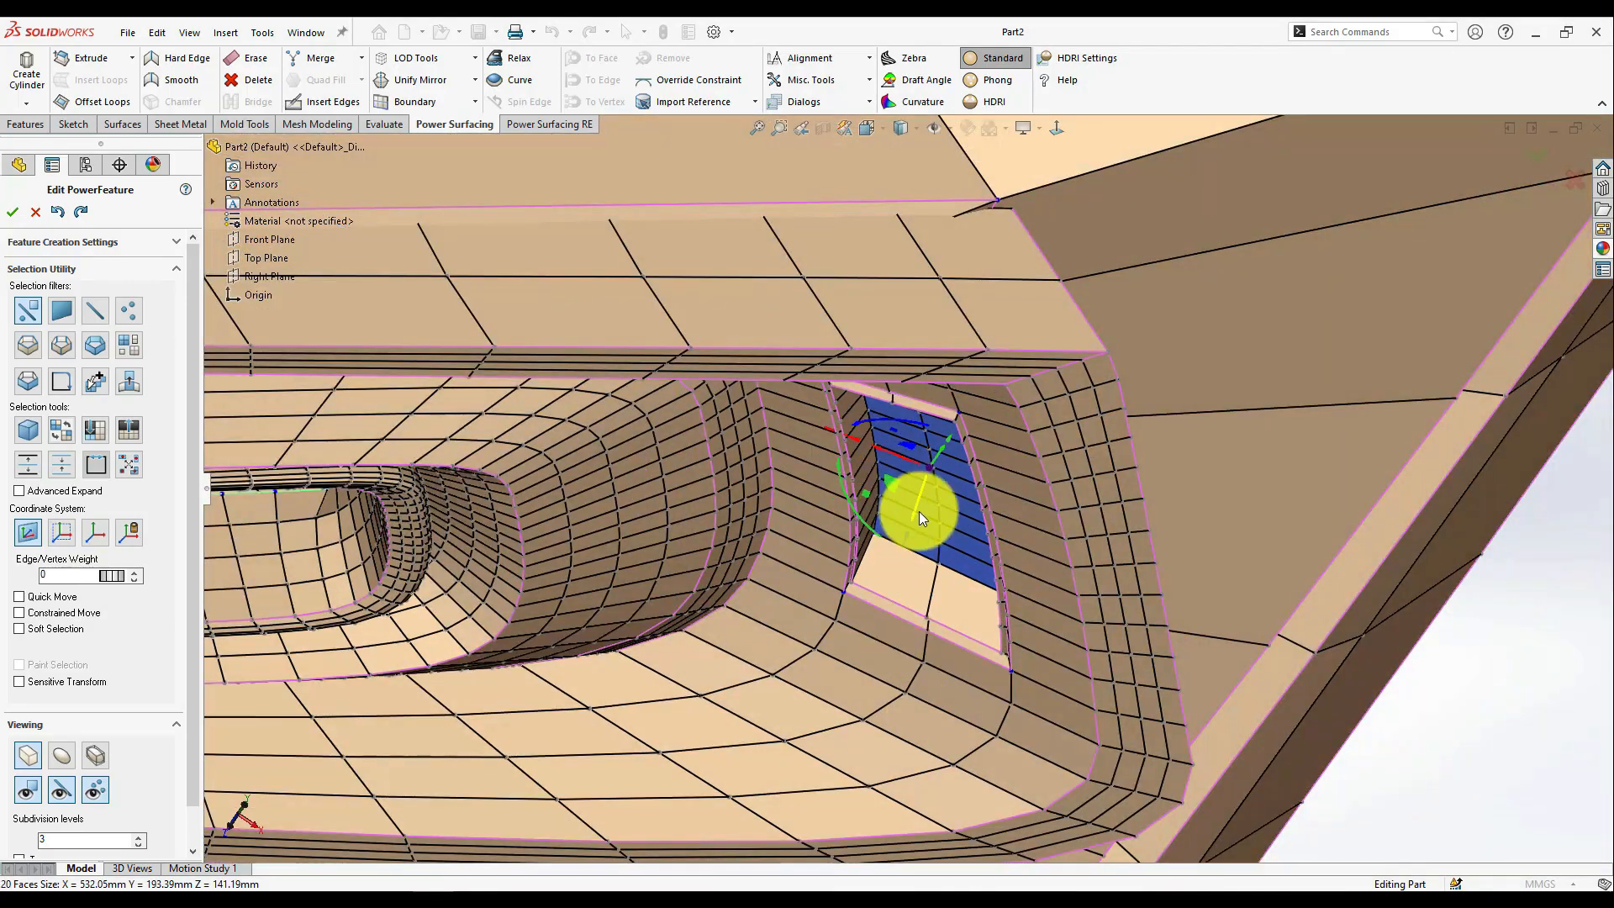
- Select two separate groups of faces along the stepped shell's lower wall, leaving a gap between them
{"action": "scroll", "coordinate": [919, 511], "scroll_direction": "up", "scroll_amount": 4}
{"action": "middle_click_drag", "start_coordinate": [919, 511], "coordinate": [788, 745]}
{"action": "scroll", "coordinate": [789, 744], "scroll_direction": "down", "scroll_amount": 5}
{"action": "scroll", "coordinate": [789, 745], "scroll_direction": "down", "scroll_amount": 1}
{"action": "middle_click_drag", "start_coordinate": [728, 473], "coordinate": [876, 728]}
{"action": "scroll", "coordinate": [876, 728], "scroll_direction": "up", "scroll_amount": 5}
{"action": "left_click", "coordinate": [1337, 723]}
{"action": "middle_click_drag", "start_coordinate": [1338, 723], "coordinate": [809, 613]}
{"action": "scroll", "coordinate": [809, 614], "scroll_direction": "down", "scroll_amount": 5}
{"action": "scroll", "coordinate": [809, 613], "scroll_direction": "down", "scroll_amount": 3}
{"action": "mouse_move", "coordinate": [959, 562]}
{"action": "left_mouse_down"}
{"action": "mouse_move", "coordinate": [706, 543]}
{"action": "mouse_move", "coordinate": [586, 511]}
{"action": "left_mouse_up"}
{"action": "scroll", "coordinate": [706, 543], "scroll_direction": "up", "scroll_amount": 2}
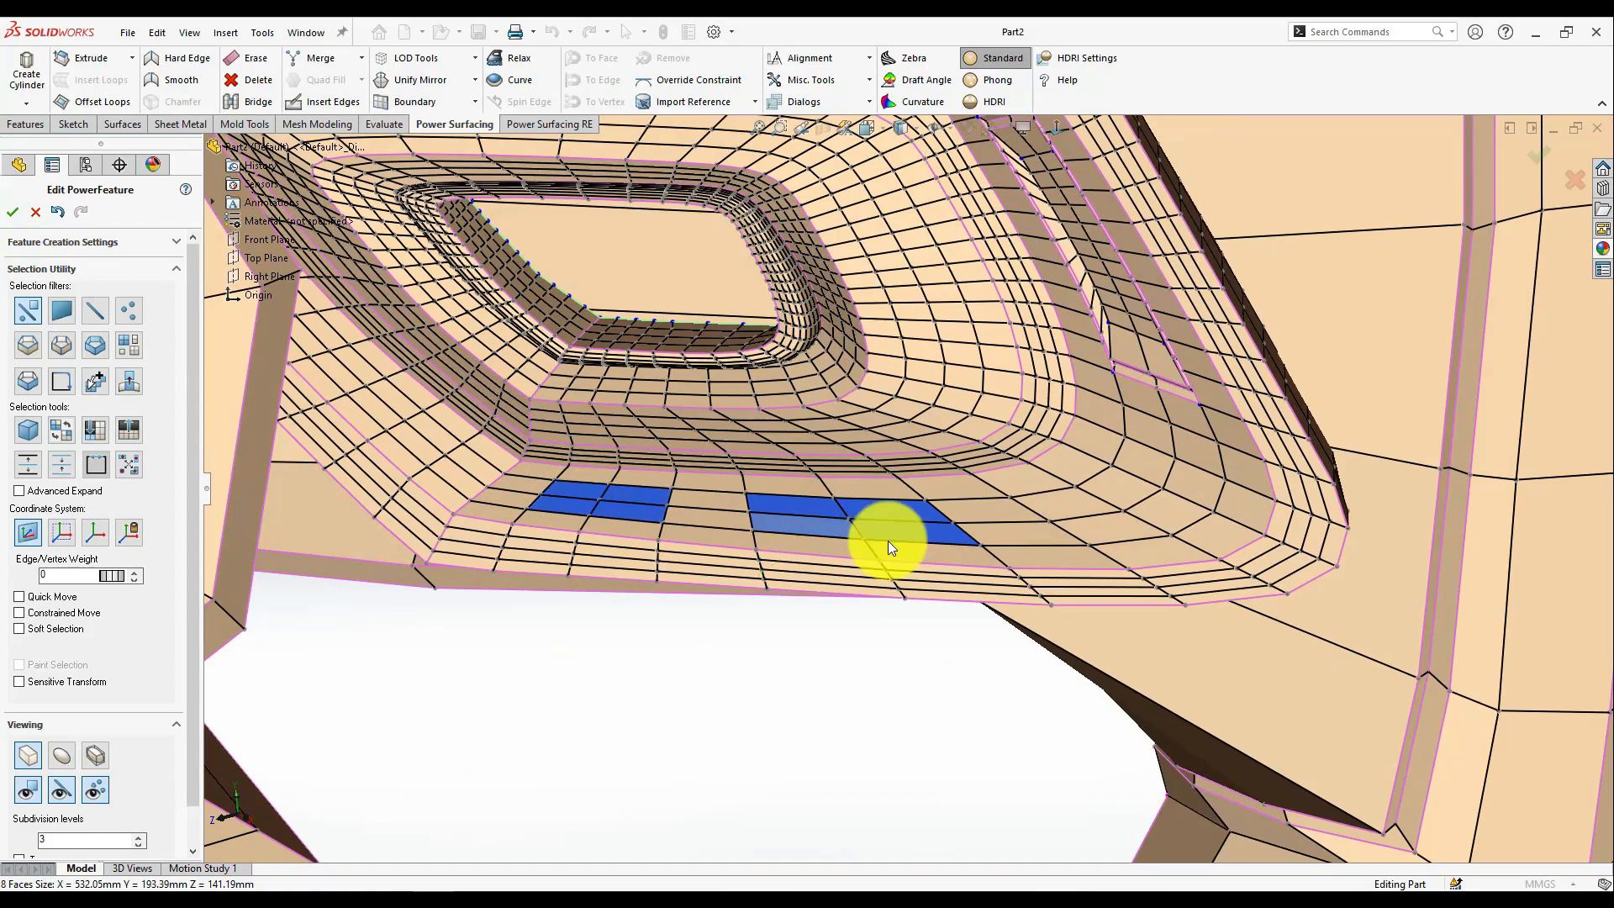
{"action": "scroll", "coordinate": [587, 511], "scroll_direction": "up", "scroll_amount": 3}
{"action": "left_click_drag", "start_coordinate": [996, 543], "coordinate": [967, 525], "text": "shift"}
- Inset both face groups on the shell's lower wall into thin-framed panels and switch the coordinate system to world axes
{"action": "middle_click_drag", "start_coordinate": [865, 529], "coordinate": [756, 521]}
{"action": "scroll", "coordinate": [862, 581], "scroll_direction": "down", "scroll_amount": 4}
{"action": "middle_click_drag", "start_coordinate": [865, 589], "coordinate": [577, 653]}
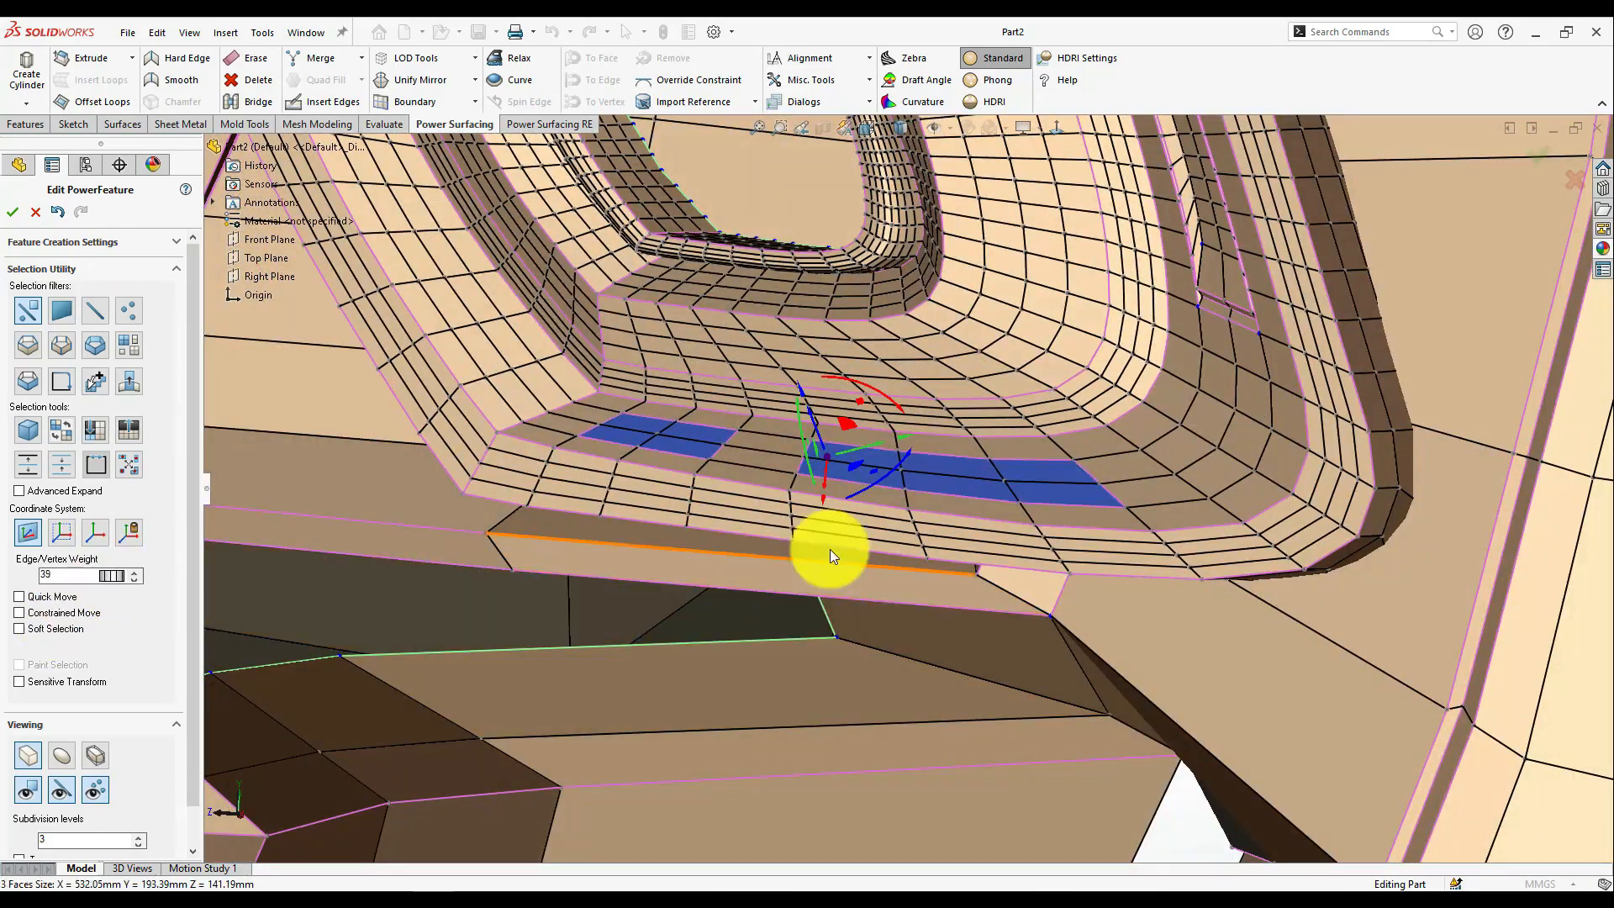
{"action": "middle_click_drag", "start_coordinate": [775, 578], "coordinate": [823, 417]}
{"action": "left_click", "coordinate": [130, 466]}
{"action": "middle_click_drag", "start_coordinate": [790, 471], "coordinate": [925, 496]}
{"action": "scroll", "coordinate": [809, 475], "scroll_direction": "down", "scroll_amount": 2}
{"action": "left_click", "coordinate": [708, 453]}
{"action": "left_click", "coordinate": [718, 430], "text": "ctrl"}
{"action": "left_click", "coordinate": [59, 533]}
{"action": "scroll", "coordinate": [791, 487], "scroll_direction": "down", "scroll_amount": 2}
{"action": "middle_click_drag", "start_coordinate": [1015, 448], "coordinate": [959, 440]}
{"action": "key", "text": "Escape"}
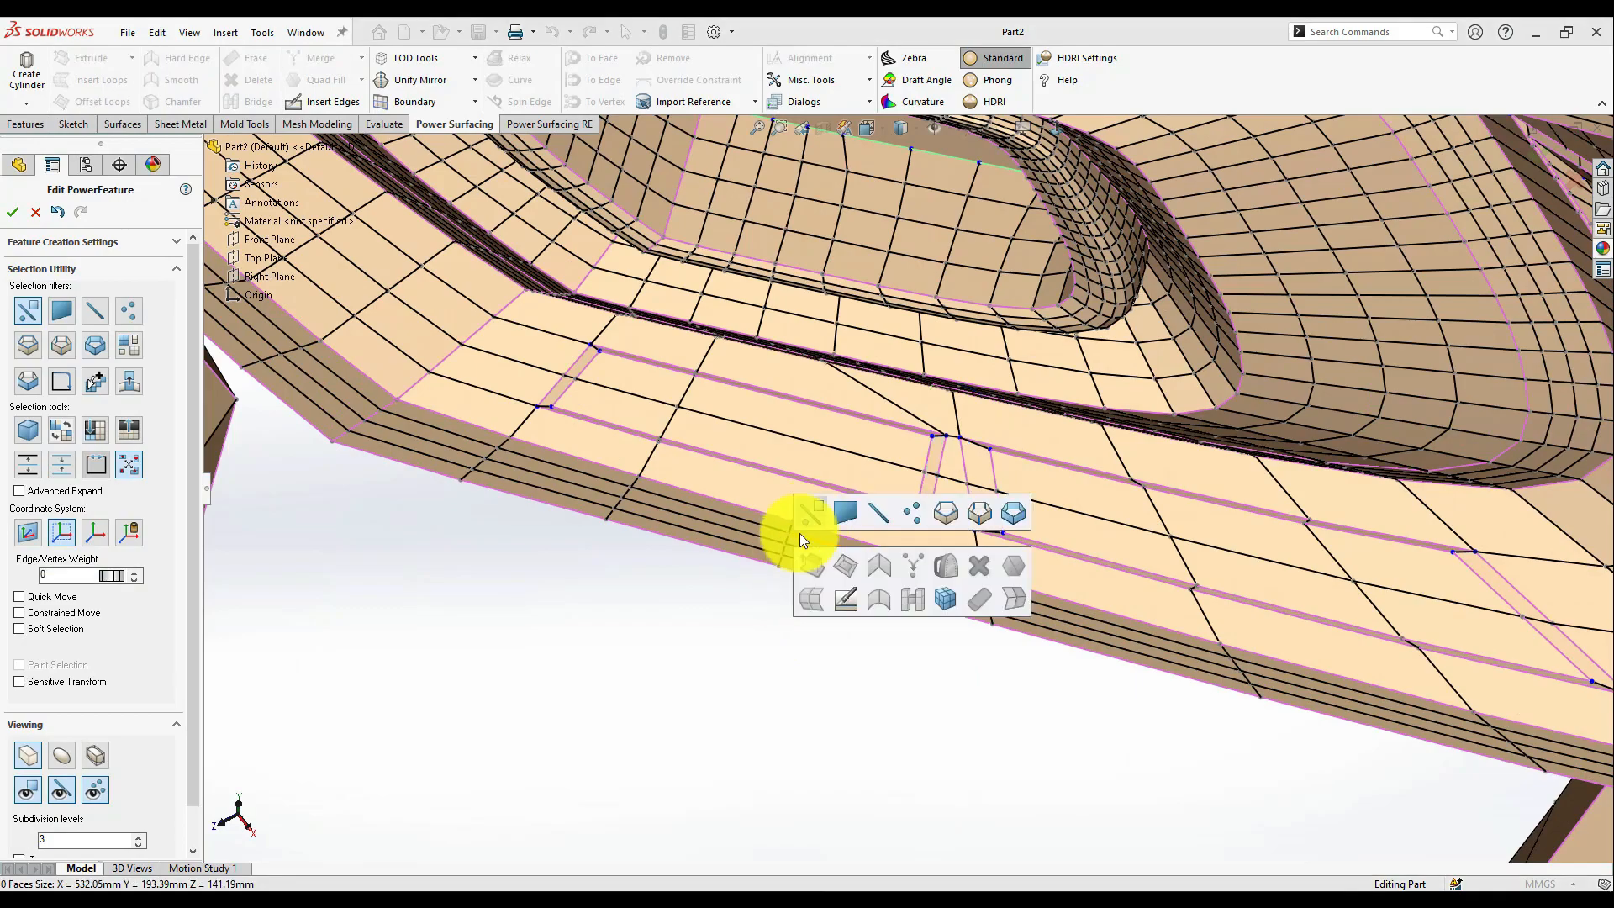
- Turn on Constrained Move and slide the short cross edge on the shell's underside along the surface
{"action": "key", "text": "Escape"}
{"action": "middle_click_drag", "start_coordinate": [943, 538], "coordinate": [874, 639]}
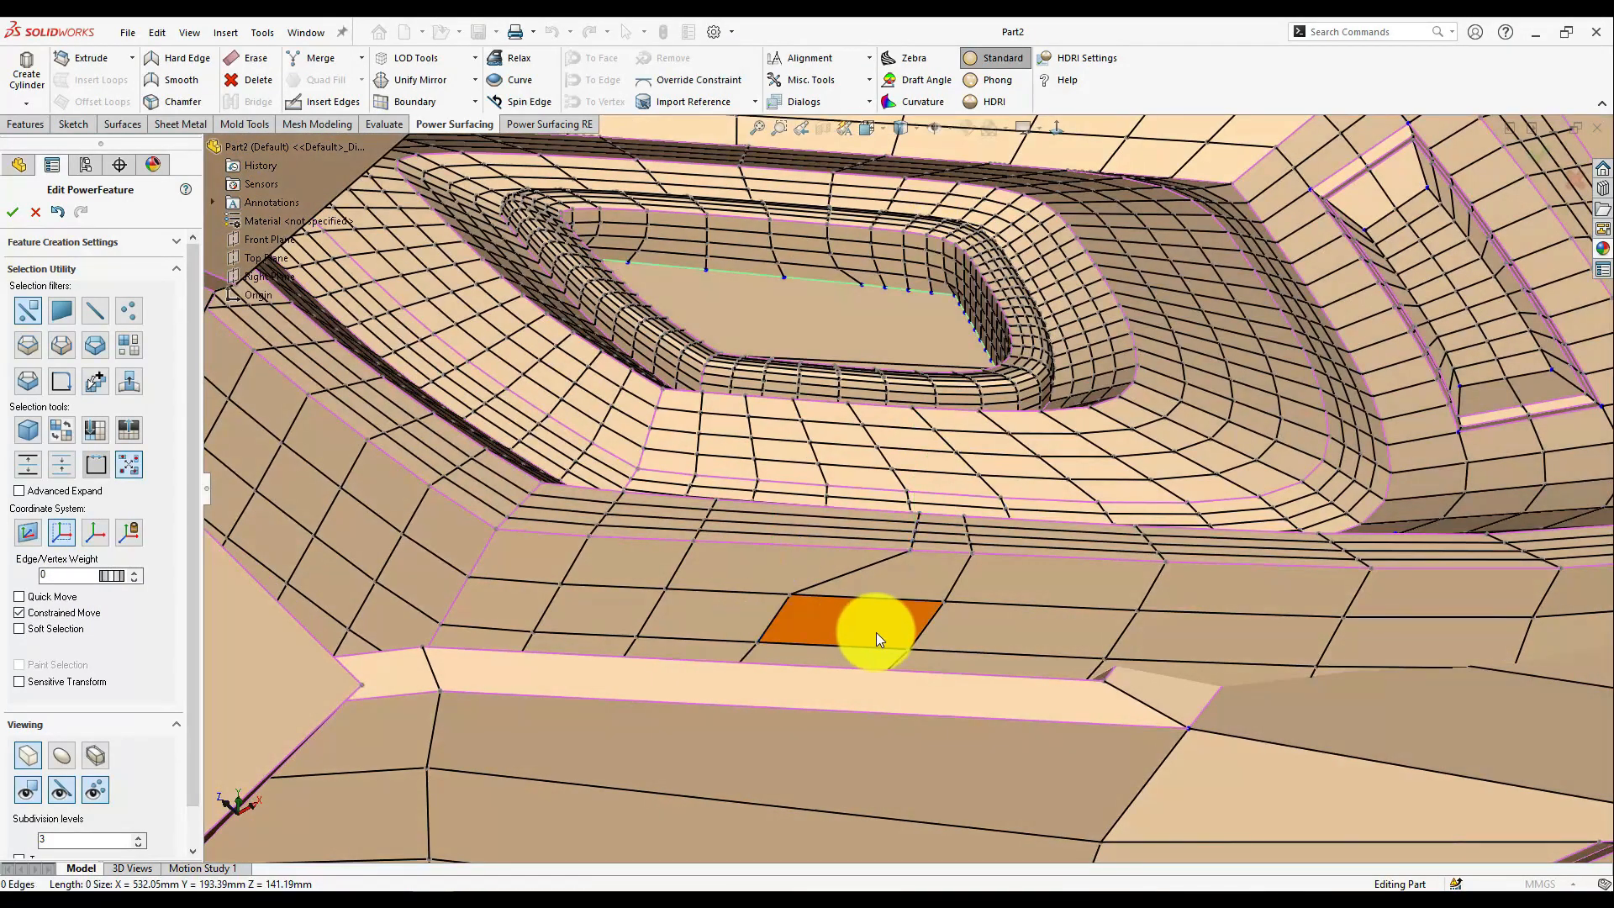
{"action": "left_click", "coordinate": [742, 583]}
{"action": "scroll", "coordinate": [793, 624], "scroll_direction": "down", "scroll_amount": 2}
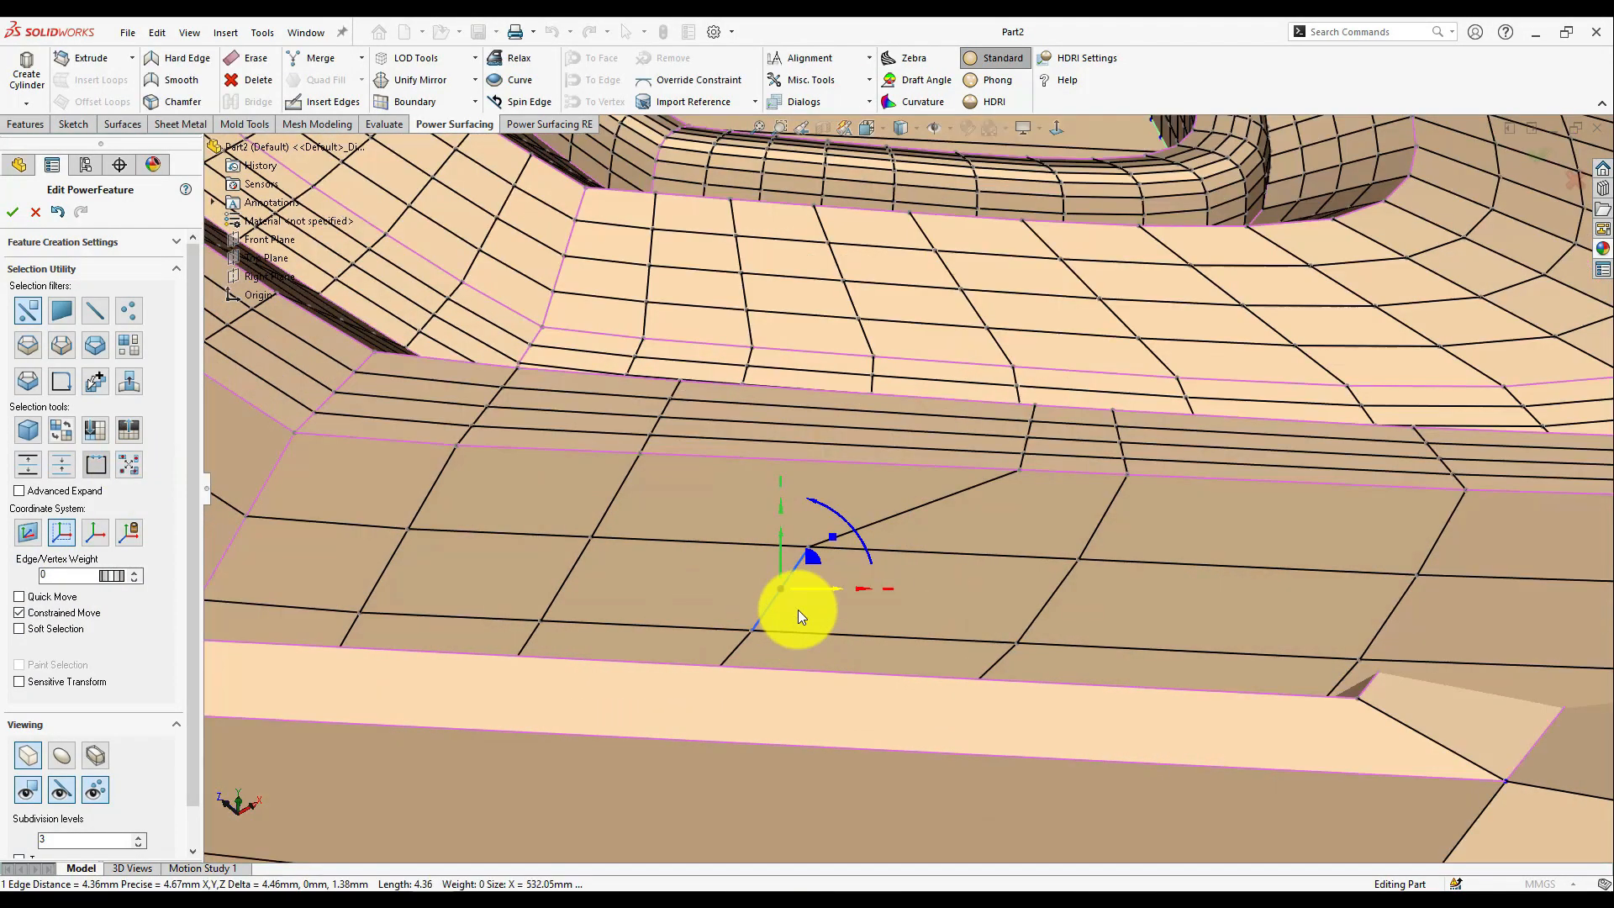
{"action": "scroll", "coordinate": [803, 616], "scroll_direction": "up", "scroll_amount": 2}
{"action": "left_click", "coordinate": [98, 615]}
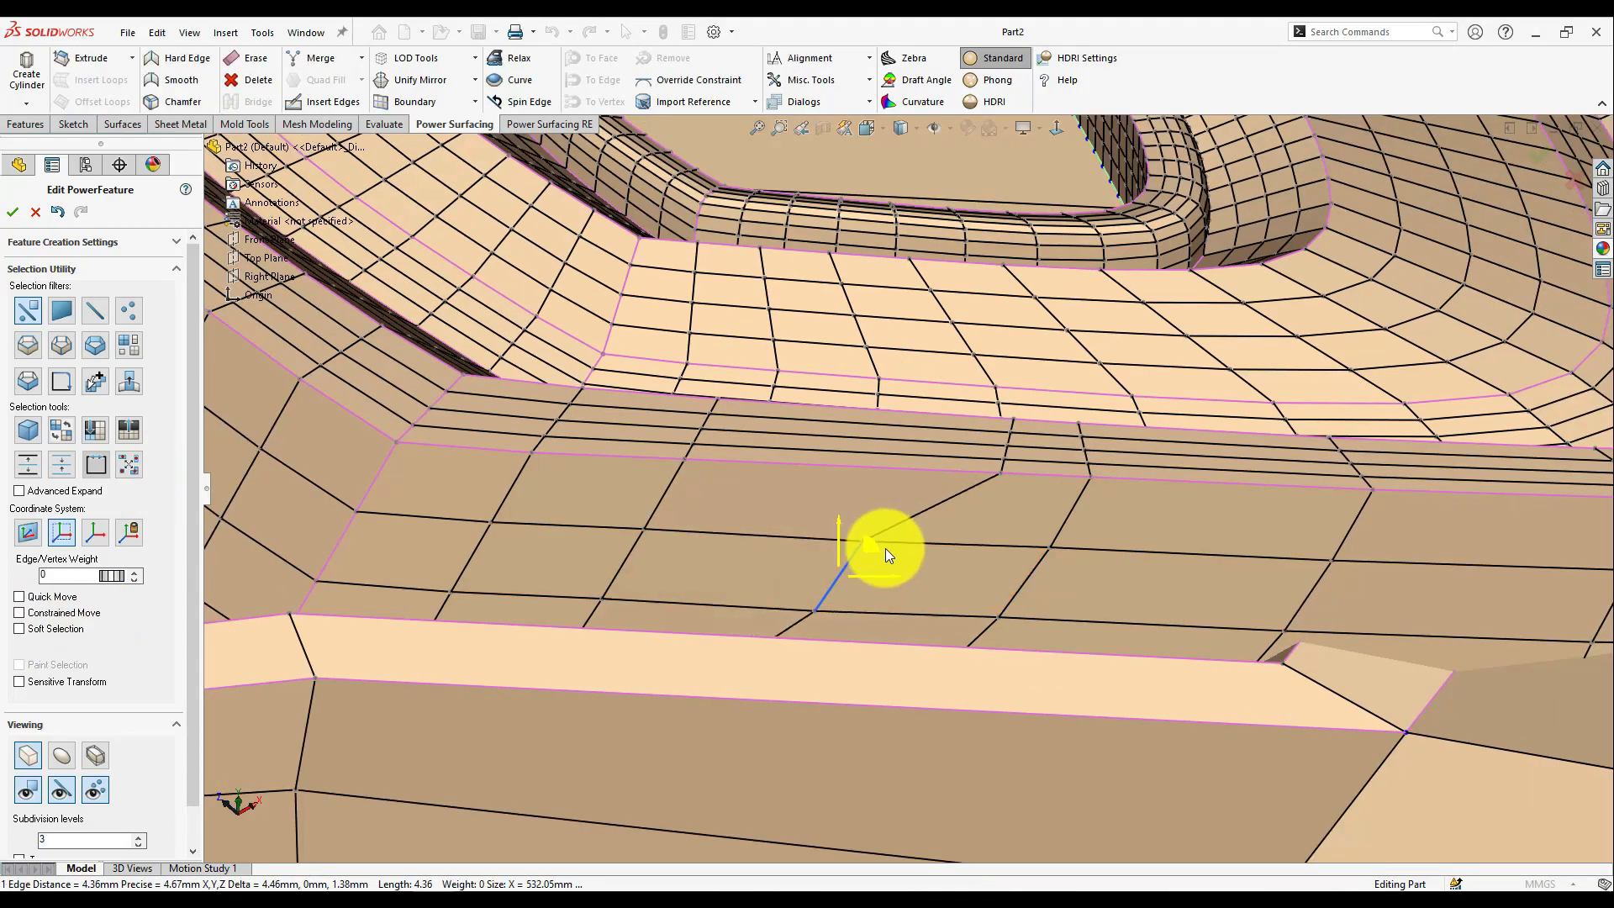
{"action": "left_click", "coordinate": [36, 614]}
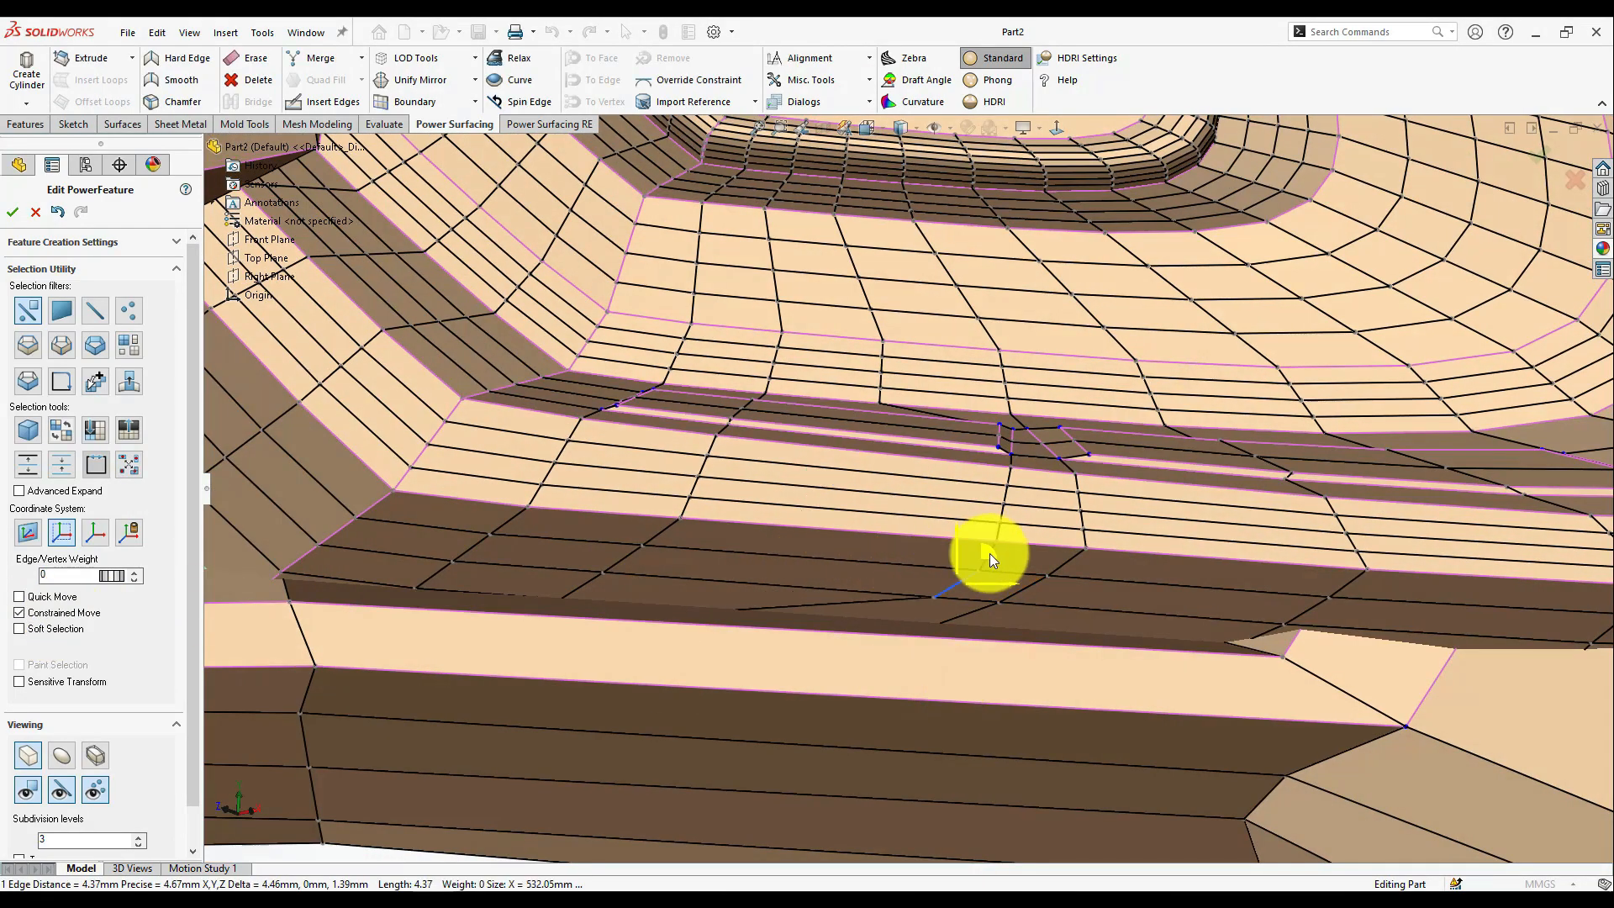
{"action": "scroll", "coordinate": [861, 516], "scroll_direction": "up", "scroll_amount": 6}
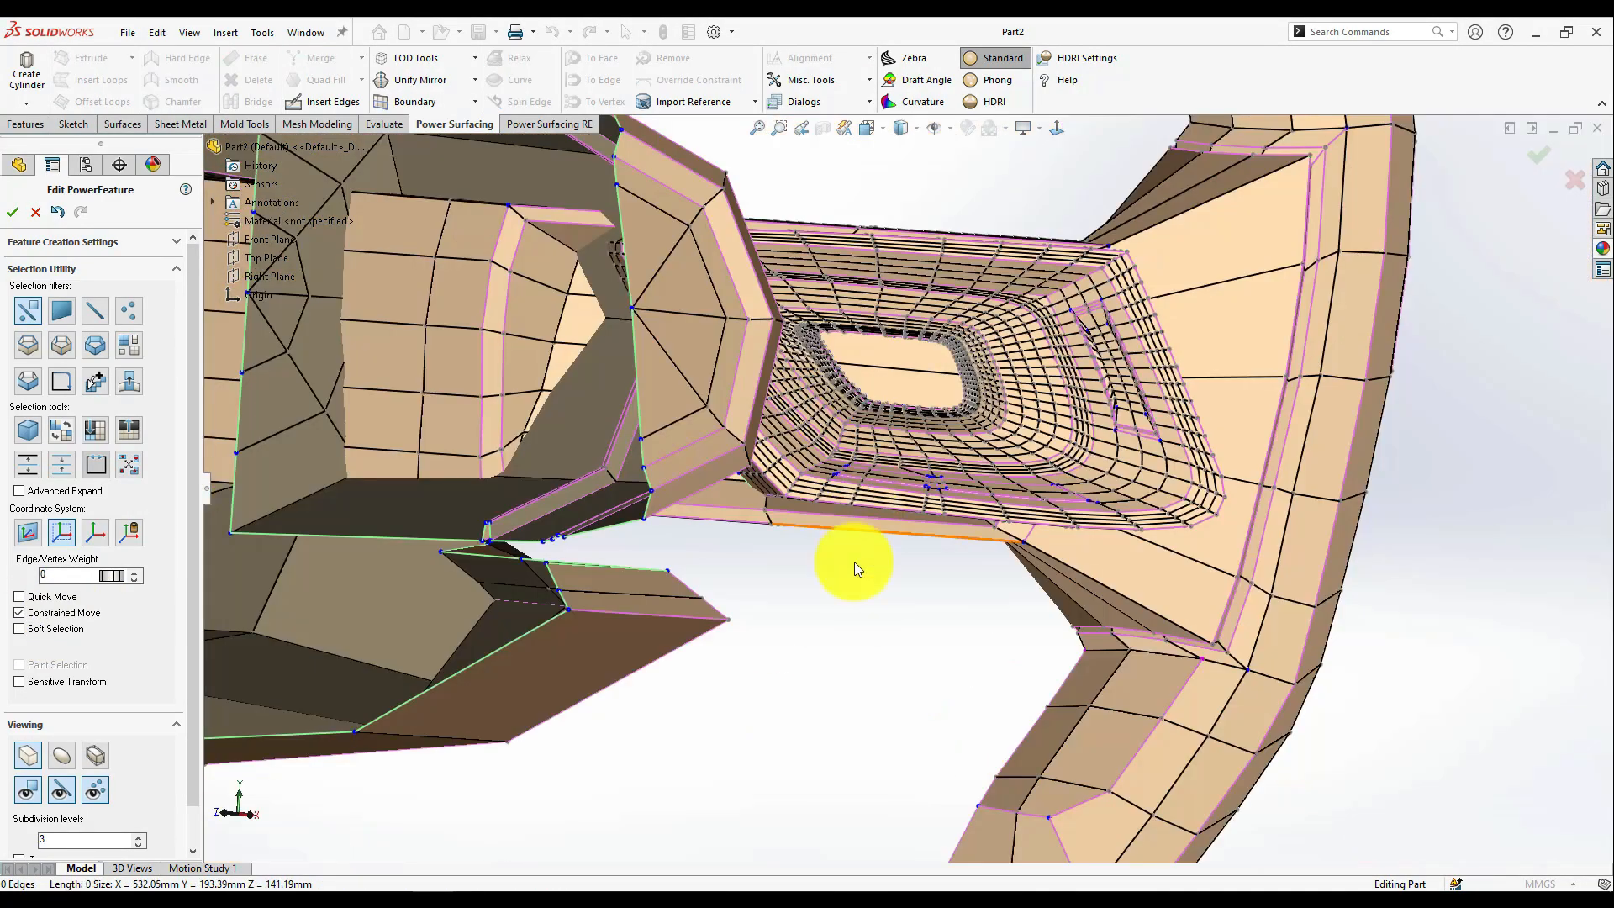
- Select the eight short edges at the ends of the two underside shell panels and set their edge weight to 32, with Constrained Move off
{"action": "middle_click_drag", "start_coordinate": [861, 516], "coordinate": [852, 759]}
{"action": "scroll", "coordinate": [901, 520], "scroll_direction": "down", "scroll_amount": 7}
{"action": "left_click", "coordinate": [915, 454]}
{"action": "left_click", "coordinate": [851, 565]}
{"action": "scroll", "coordinate": [948, 461], "scroll_direction": "up", "scroll_amount": 3}
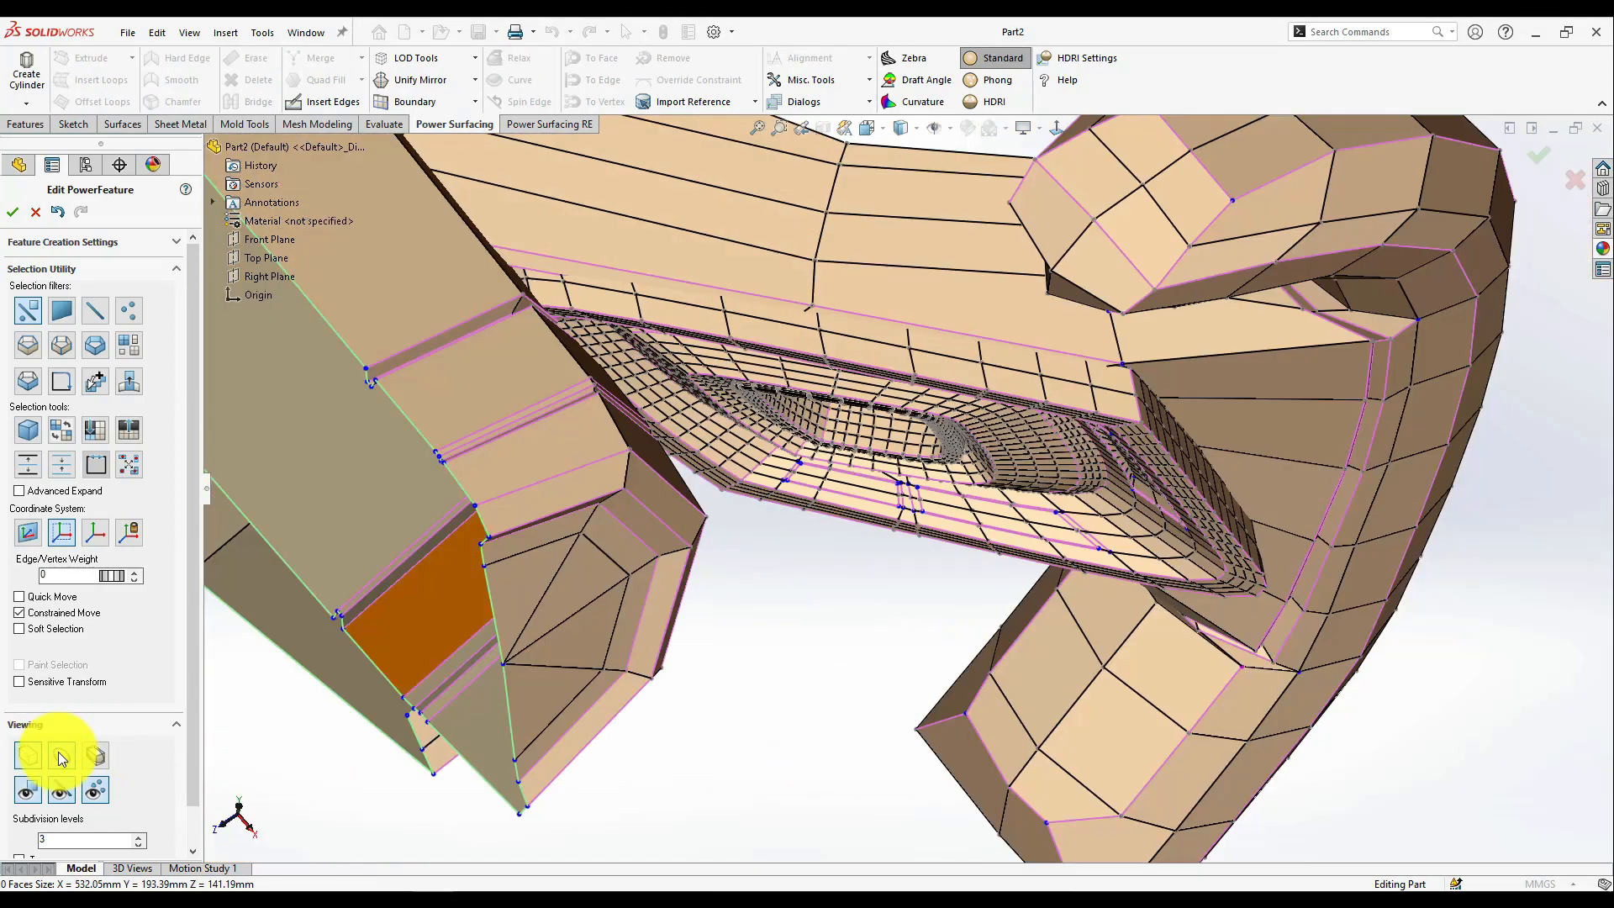
{"action": "scroll", "coordinate": [542, 662], "scroll_direction": "down", "scroll_amount": 2}
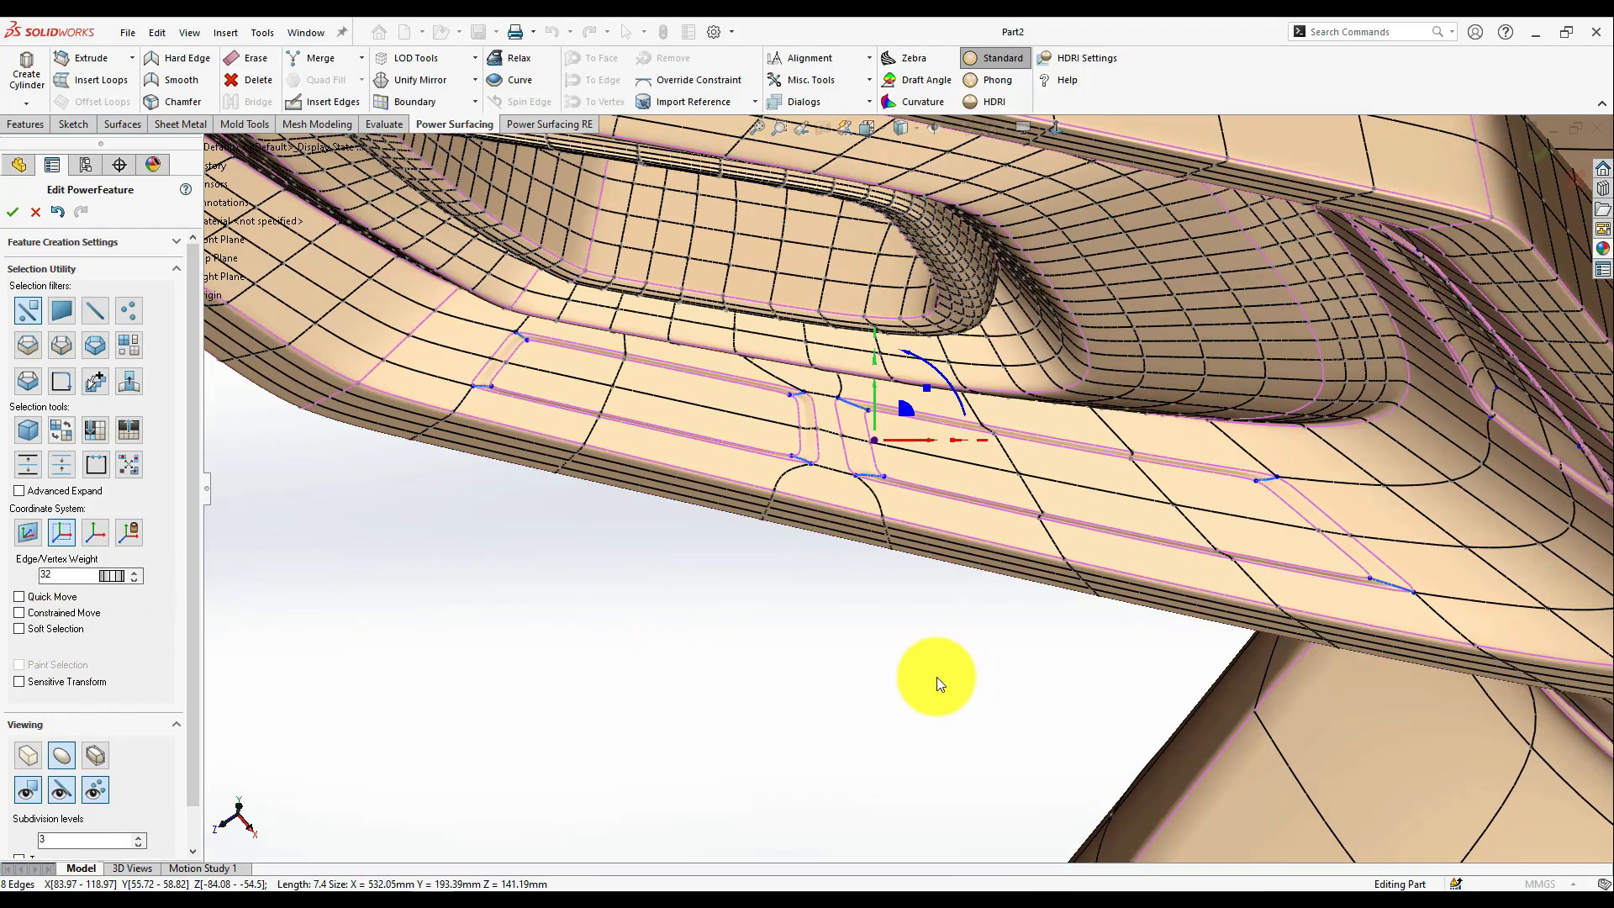
- Mirror all bodies to recreate the opposite arm and shell, keeping force axis alignment, larger section and constrained vertices on
{"action": "left_click", "coordinate": [1308, 548]}
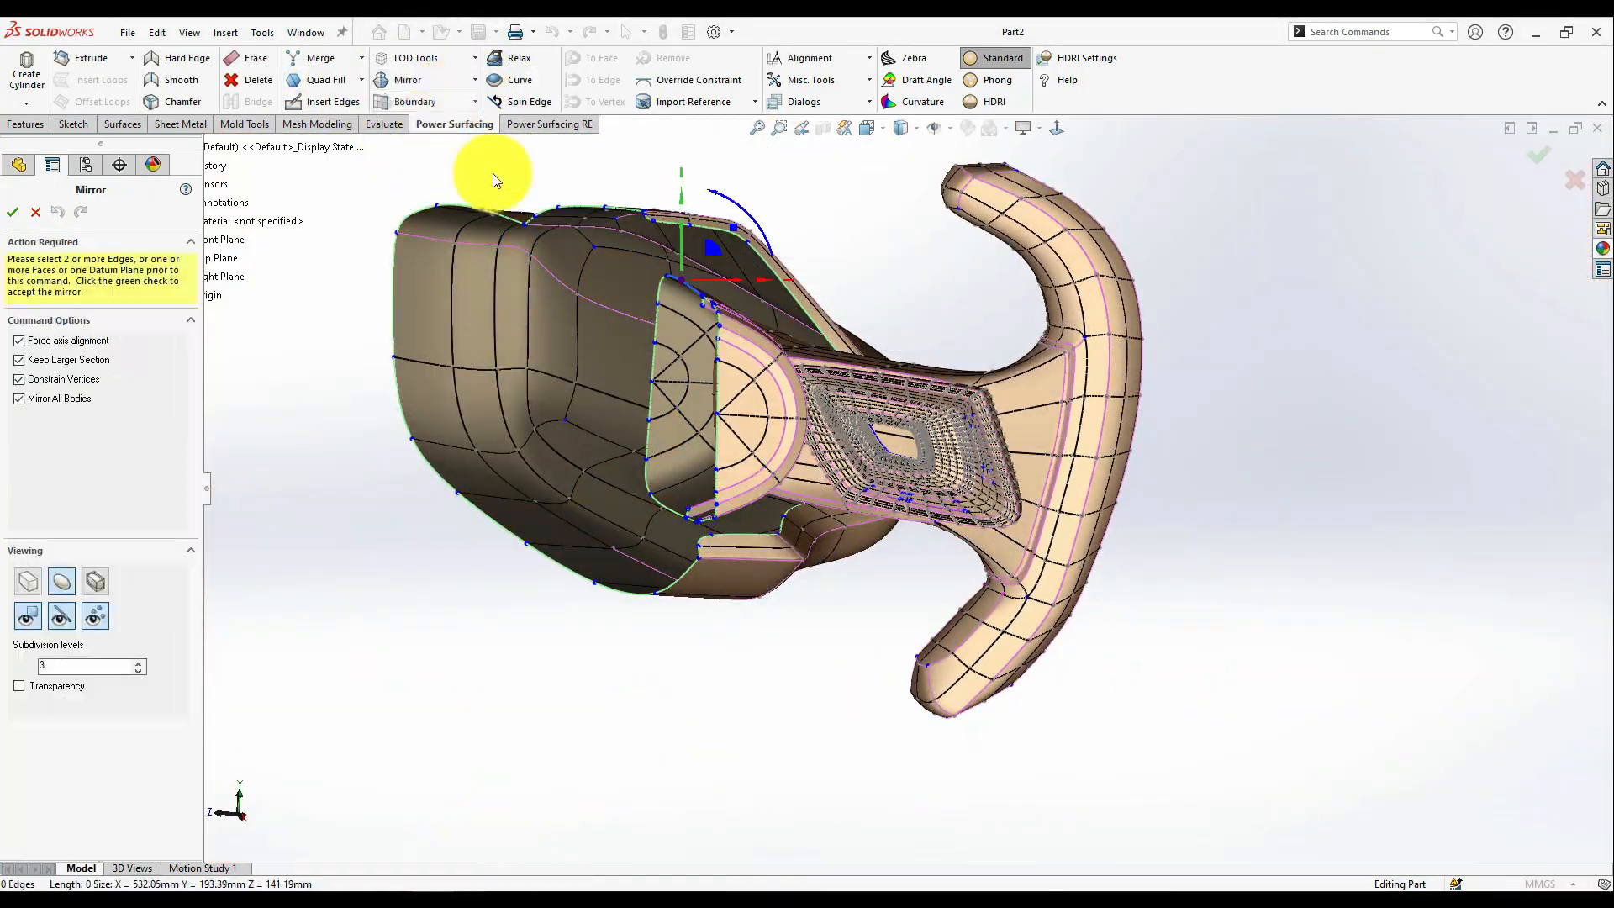
{"action": "left_click", "coordinate": [12, 212]}
{"action": "middle_click_drag", "start_coordinate": [588, 277], "coordinate": [632, 305]}
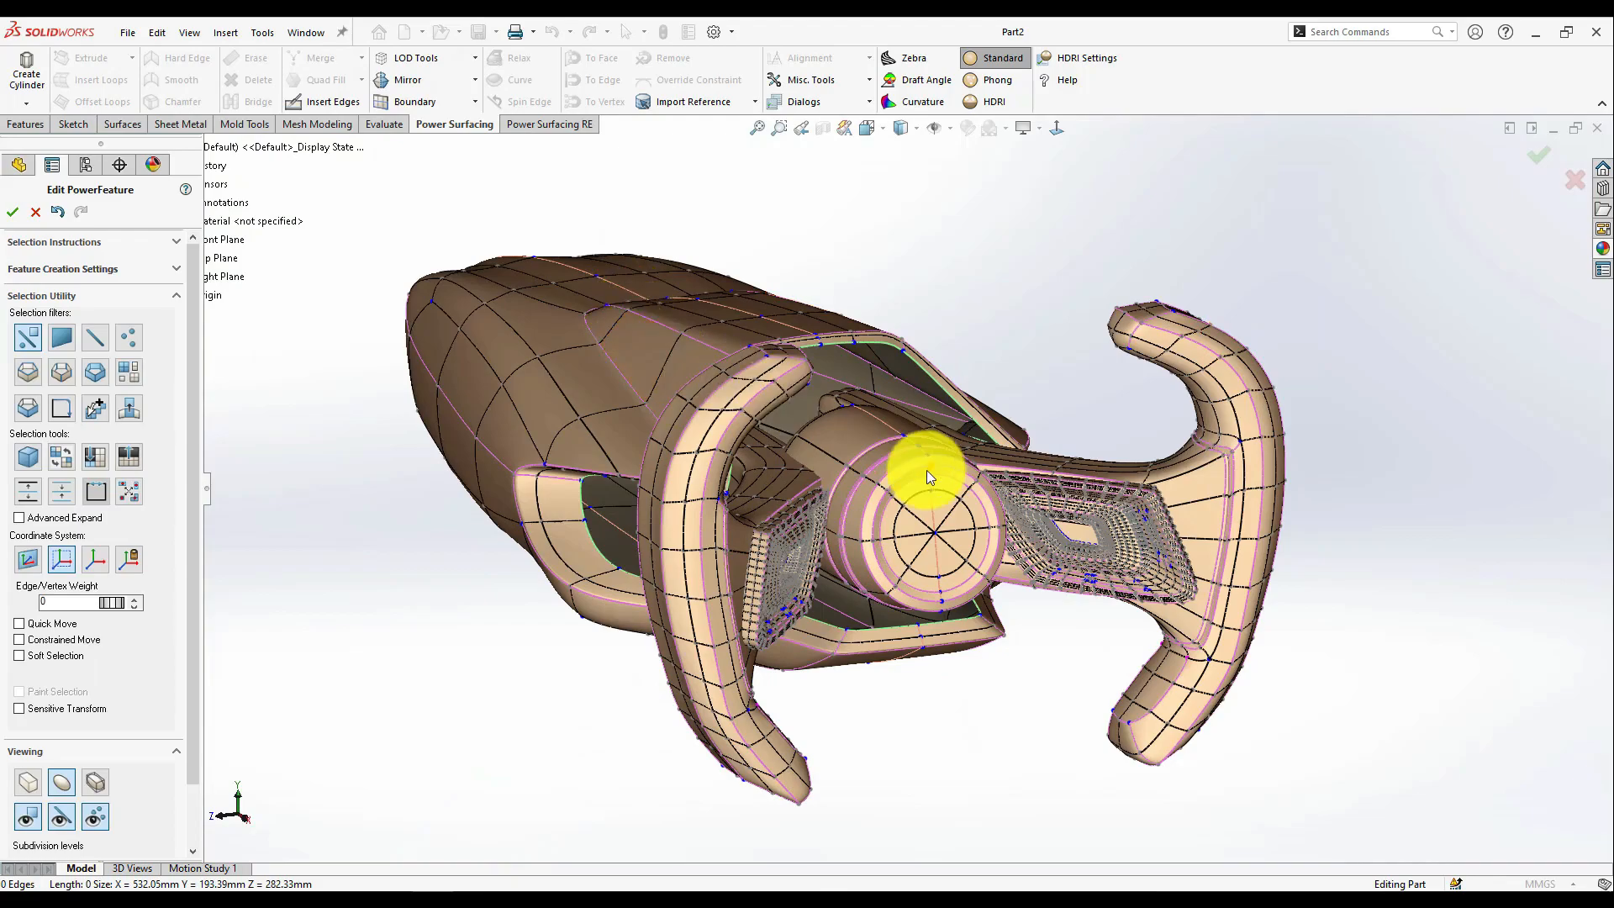
- Select the faces at the central cylinder's rear end and pull them back into the body using local axes
{"action": "middle_click_drag", "start_coordinate": [916, 464], "coordinate": [826, 380]}
{"action": "scroll", "coordinate": [825, 380], "scroll_direction": "down", "scroll_amount": 1}
{"action": "double_click", "coordinate": [853, 367]}
{"action": "scroll", "coordinate": [854, 366], "scroll_direction": "down", "scroll_amount": 3}
{"action": "left_click", "coordinate": [854, 399], "text": "ctrl"}
{"action": "scroll", "coordinate": [855, 462], "scroll_direction": "up", "scroll_amount": 4}
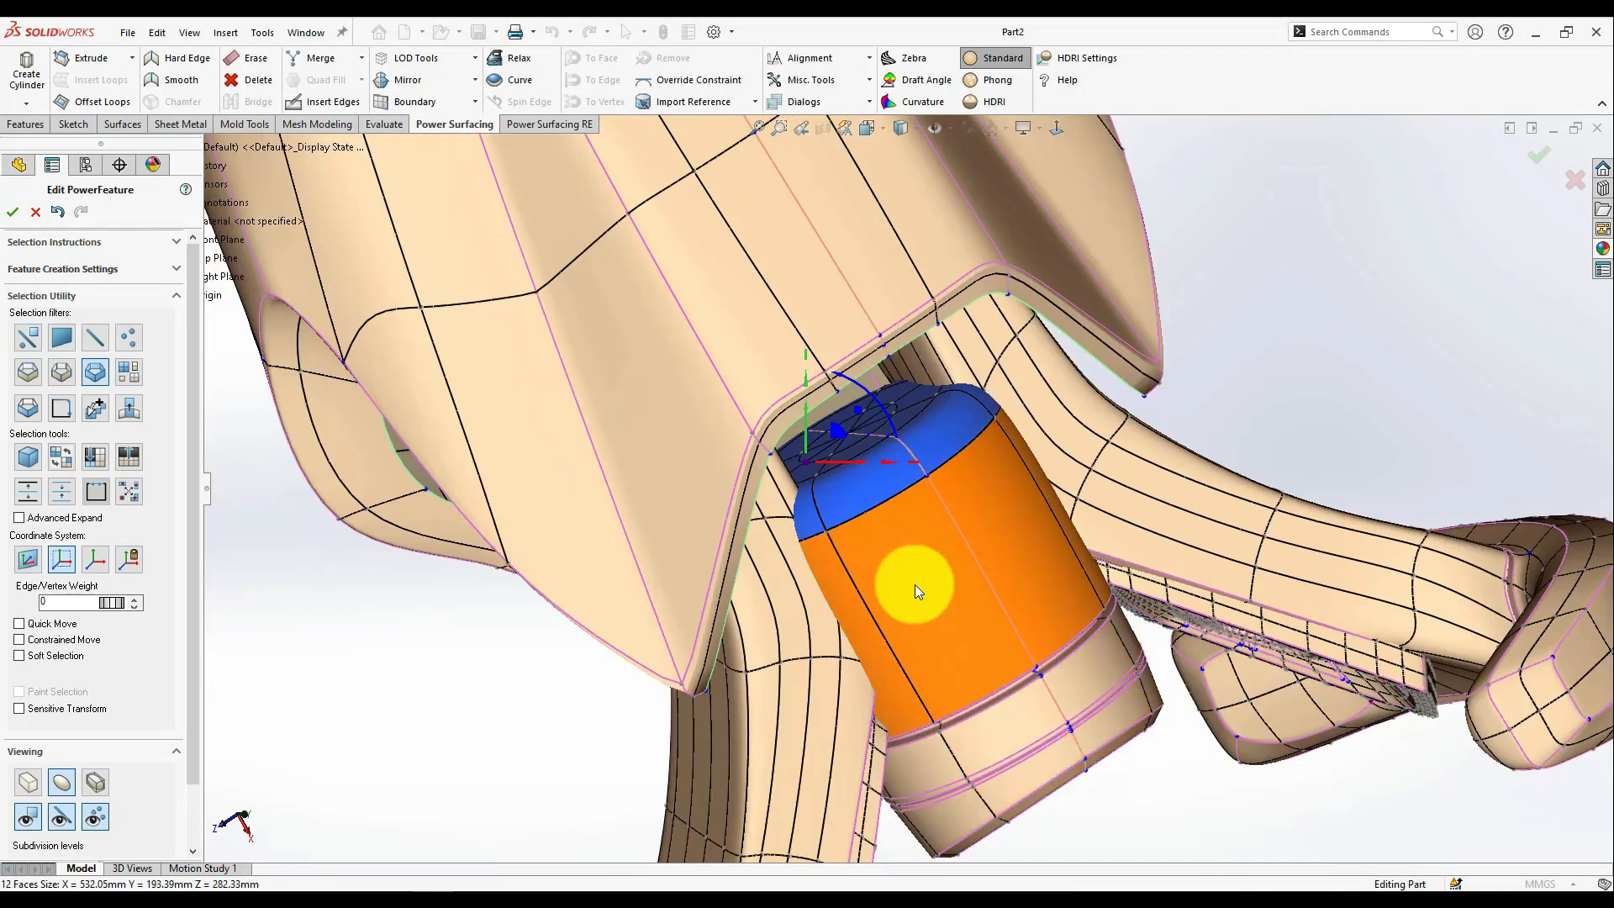
{"action": "middle_click_drag", "start_coordinate": [867, 540], "coordinate": [848, 428]}
{"action": "left_click", "coordinate": [95, 559]}
{"action": "left_click_drag", "start_coordinate": [845, 483], "coordinate": [593, 298]}
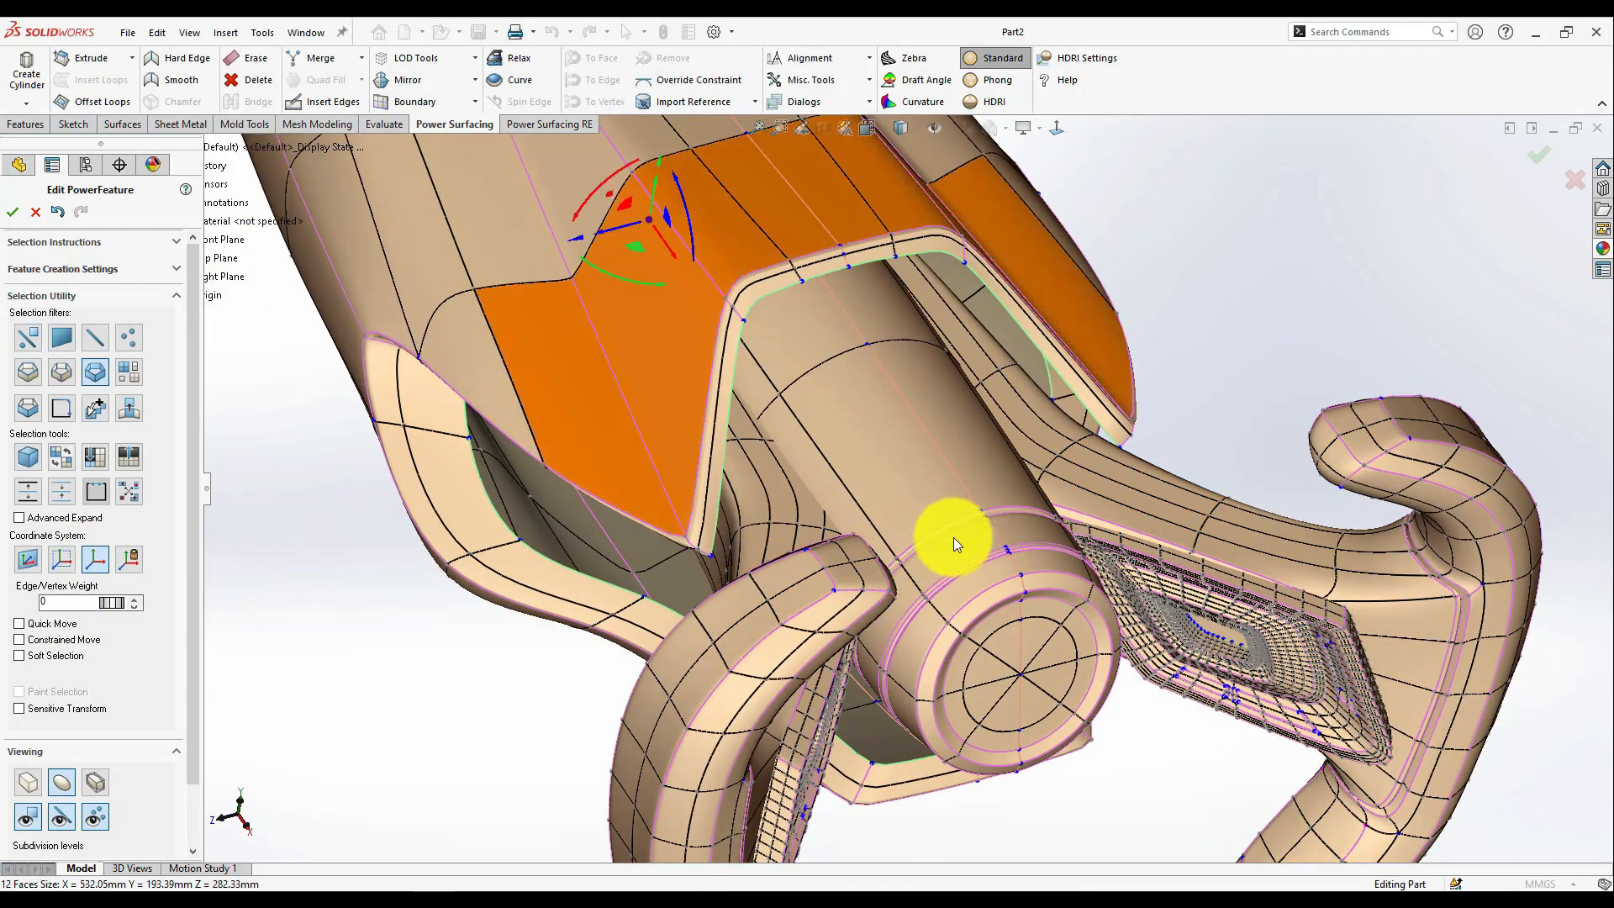
- Select both complete curved arms and shift them rearward and slightly outward relative to the main body in control mesh display
{"action": "scroll", "coordinate": [953, 537], "scroll_direction": "up", "scroll_amount": 3}
{"action": "left_click", "coordinate": [129, 371]}
{"action": "scroll", "coordinate": [925, 526], "scroll_direction": "down", "scroll_amount": 3}
{"action": "left_click", "coordinate": [875, 496]}
{"action": "scroll", "coordinate": [891, 496], "scroll_direction": "up", "scroll_amount": 3}
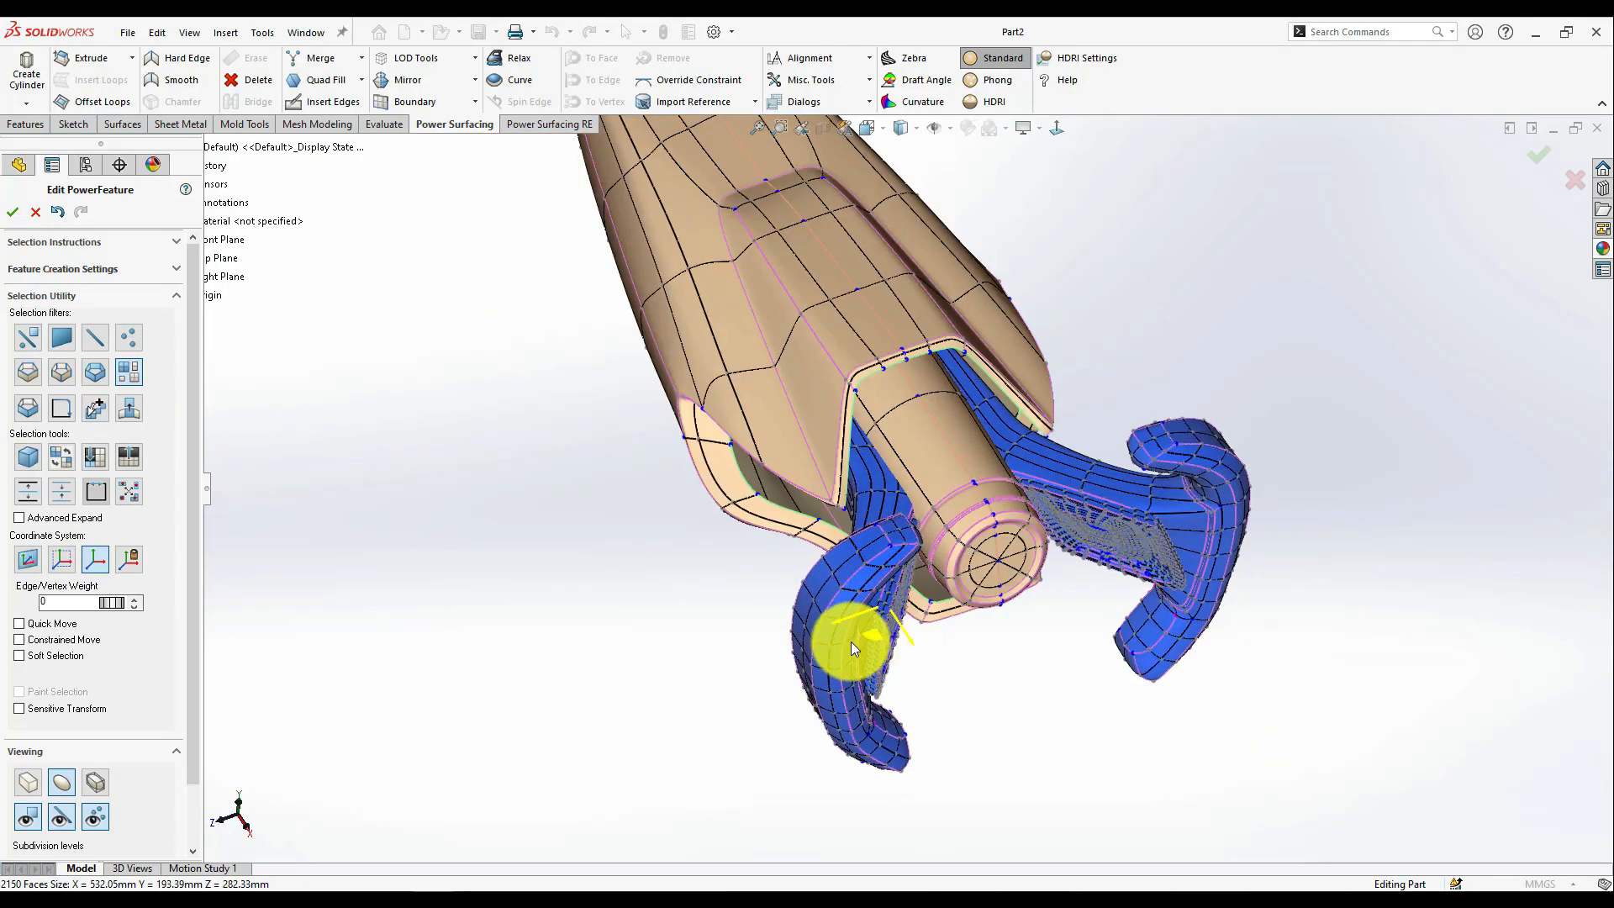
{"action": "left_click", "coordinate": [28, 782]}
{"action": "middle_click_drag", "start_coordinate": [846, 699], "coordinate": [817, 536]}
{"action": "left_click_drag", "start_coordinate": [817, 536], "coordinate": [829, 534]}
{"action": "middle_click_drag", "start_coordinate": [830, 534], "coordinate": [769, 472]}
{"action": "left_click", "coordinate": [860, 451]}
{"action": "left_click_drag", "start_coordinate": [748, 370], "coordinate": [755, 358]}
- Select the 18 faces at the arms' inner ends and reposition them toward the body with Soft Selection set to 18
{"action": "middle_click_drag", "start_coordinate": [866, 470], "coordinate": [970, 429]}
{"action": "scroll", "coordinate": [967, 420], "scroll_direction": "down", "scroll_amount": 3}
{"action": "key", "text": "l"}
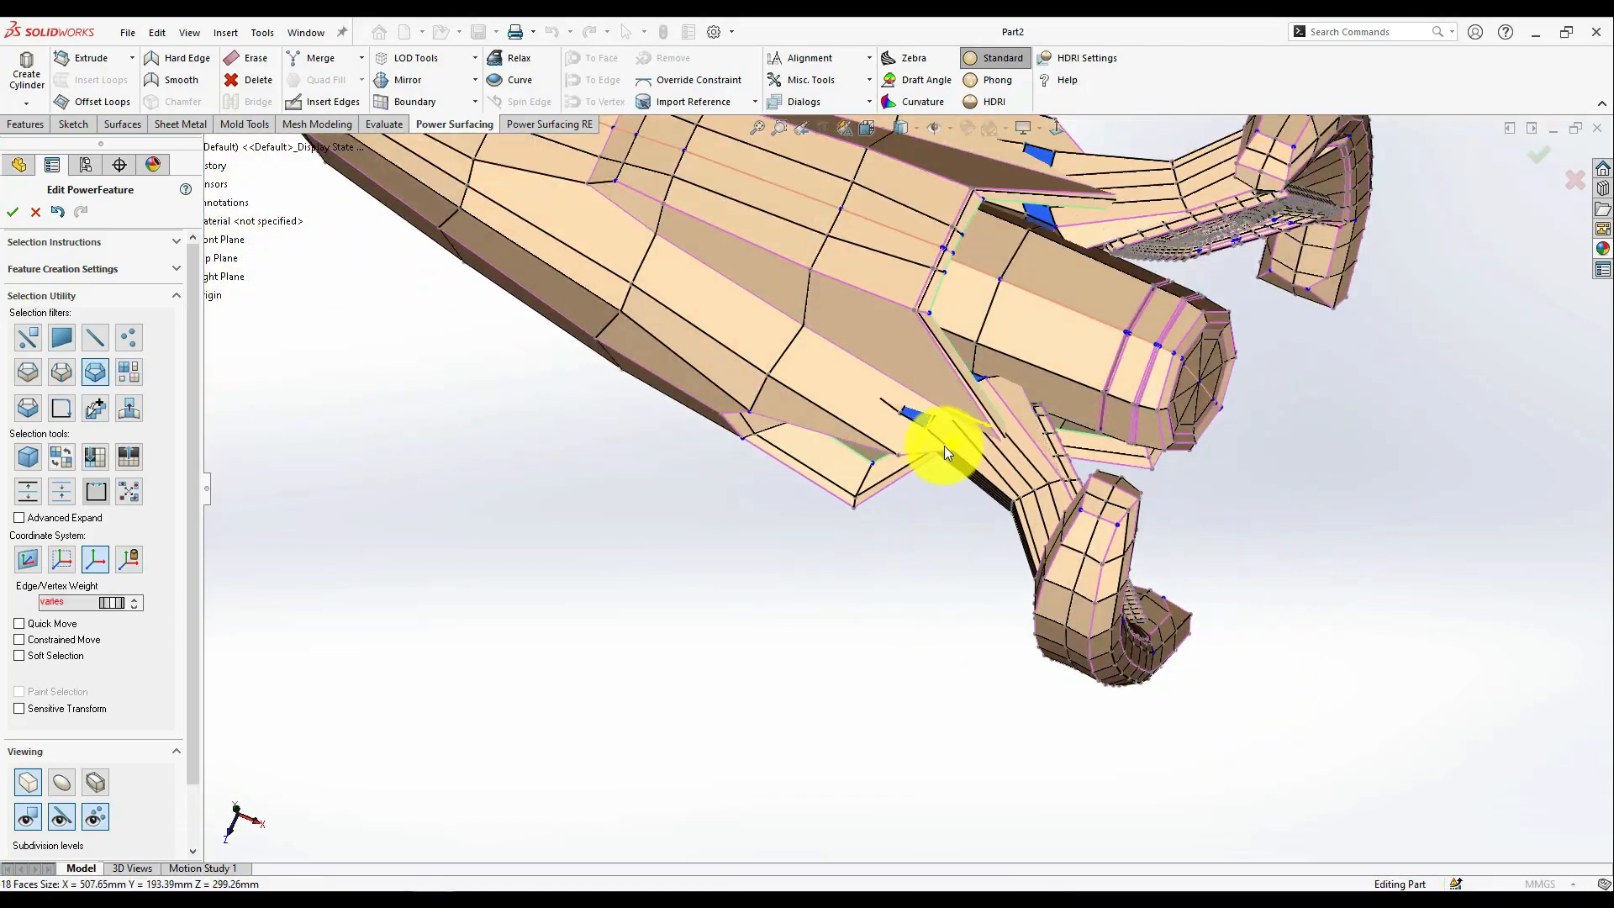
{"action": "left_click", "coordinate": [944, 446]}
{"action": "middle_click_drag", "start_coordinate": [1061, 580], "coordinate": [1127, 267]}
{"action": "scroll", "coordinate": [1128, 267], "scroll_direction": "down", "scroll_amount": 5}
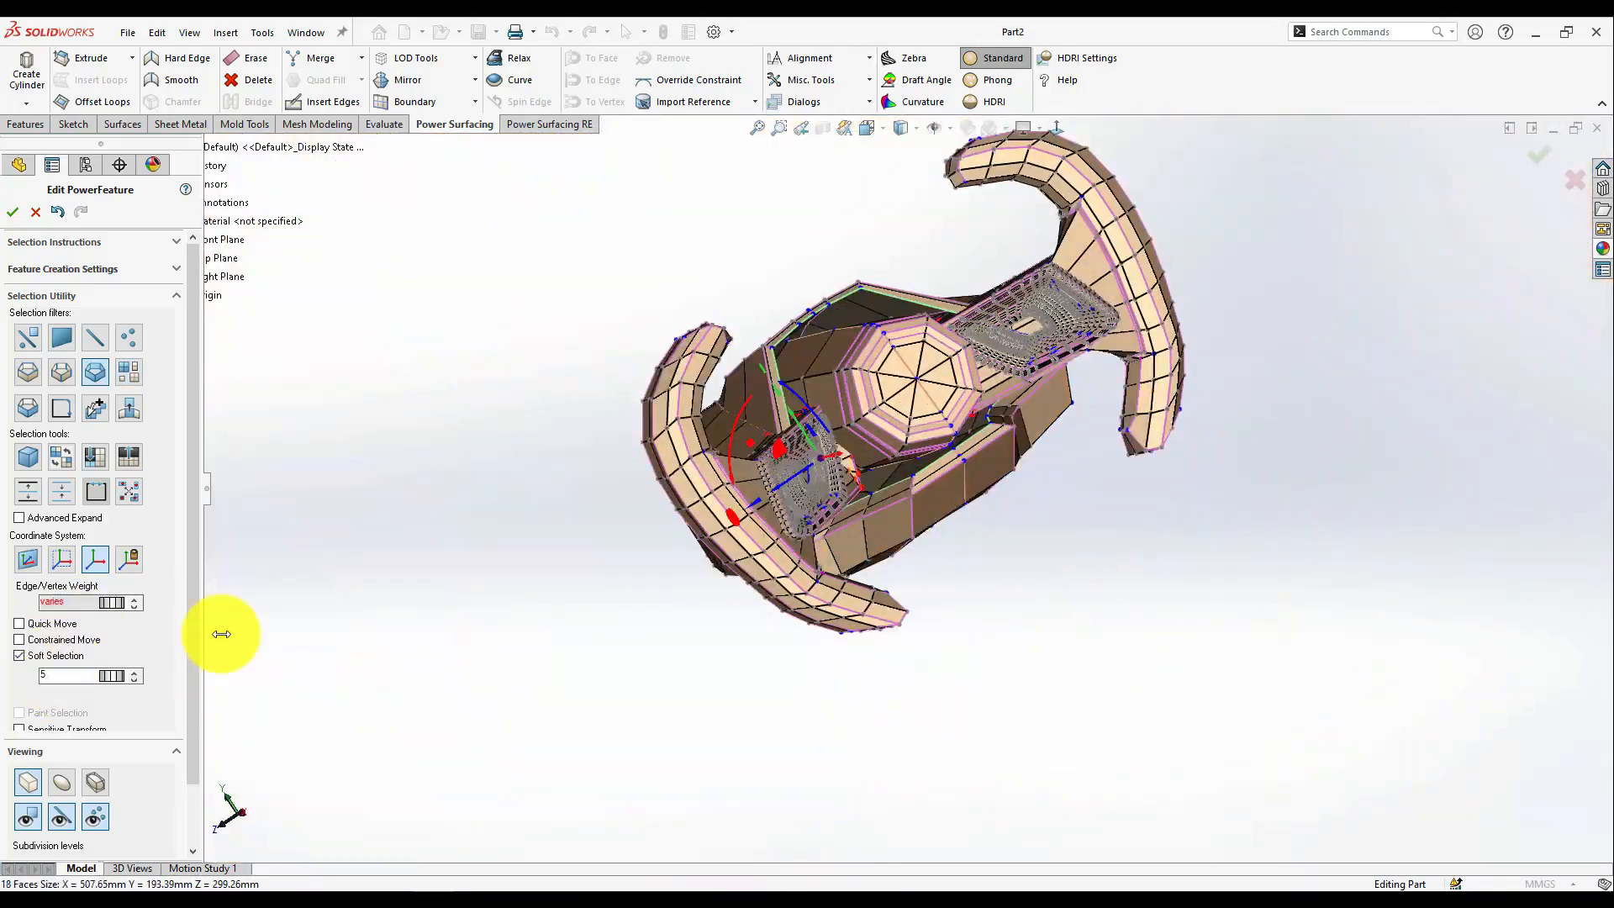
{"action": "middle_click_drag", "start_coordinate": [216, 630], "coordinate": [926, 620]}
{"action": "left_click", "coordinate": [56, 655]}
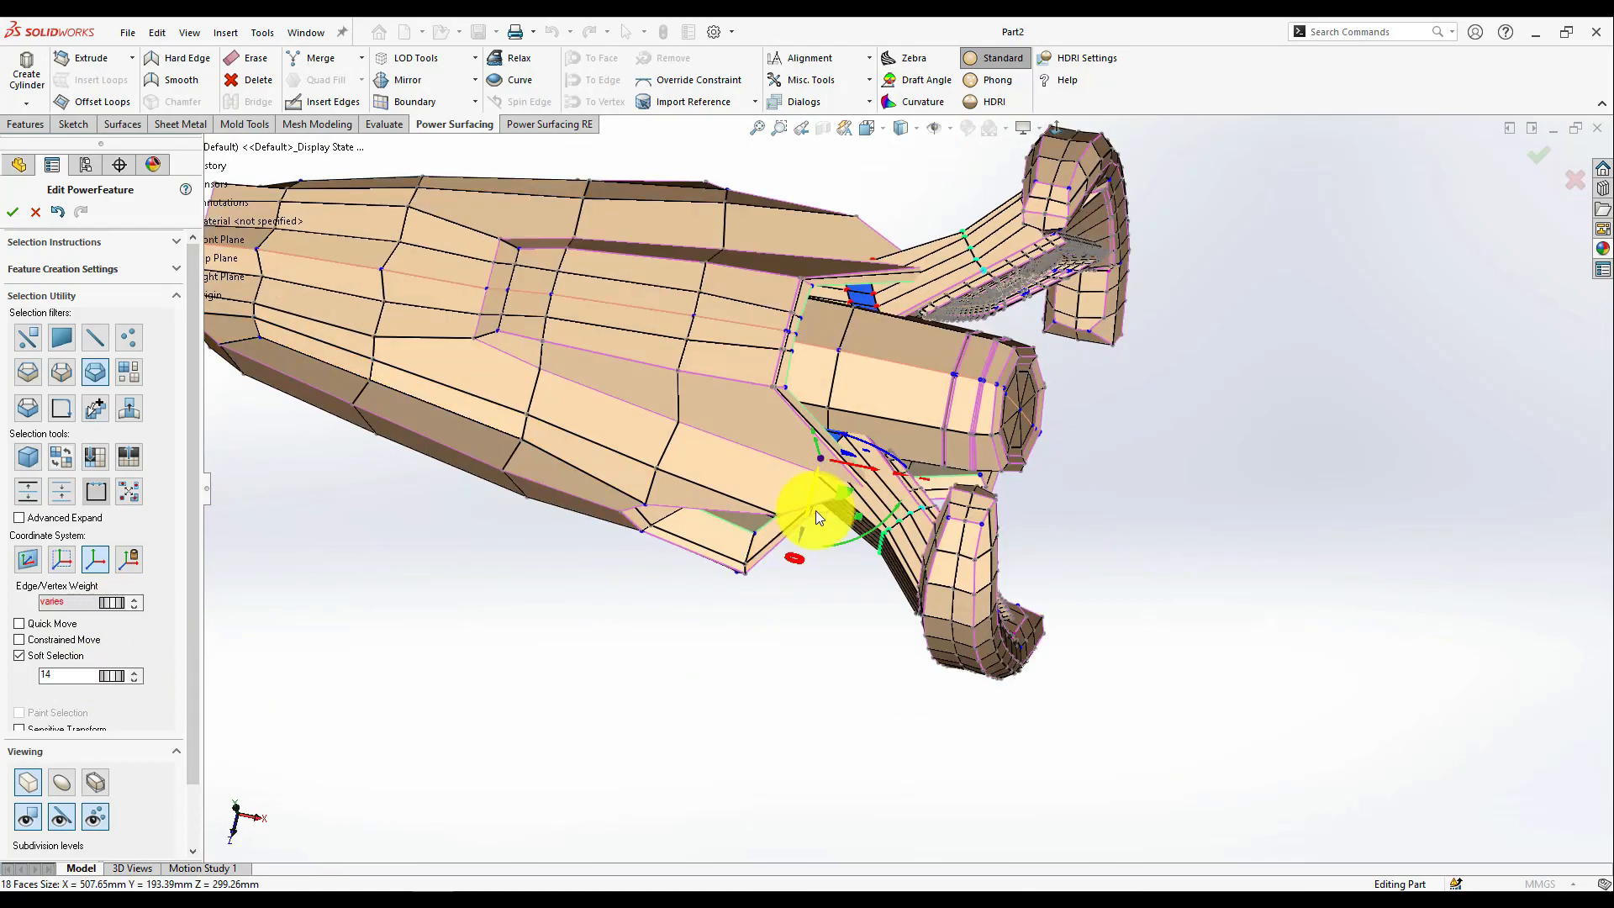
{"action": "left_click_drag", "start_coordinate": [815, 511], "coordinate": [822, 525]}
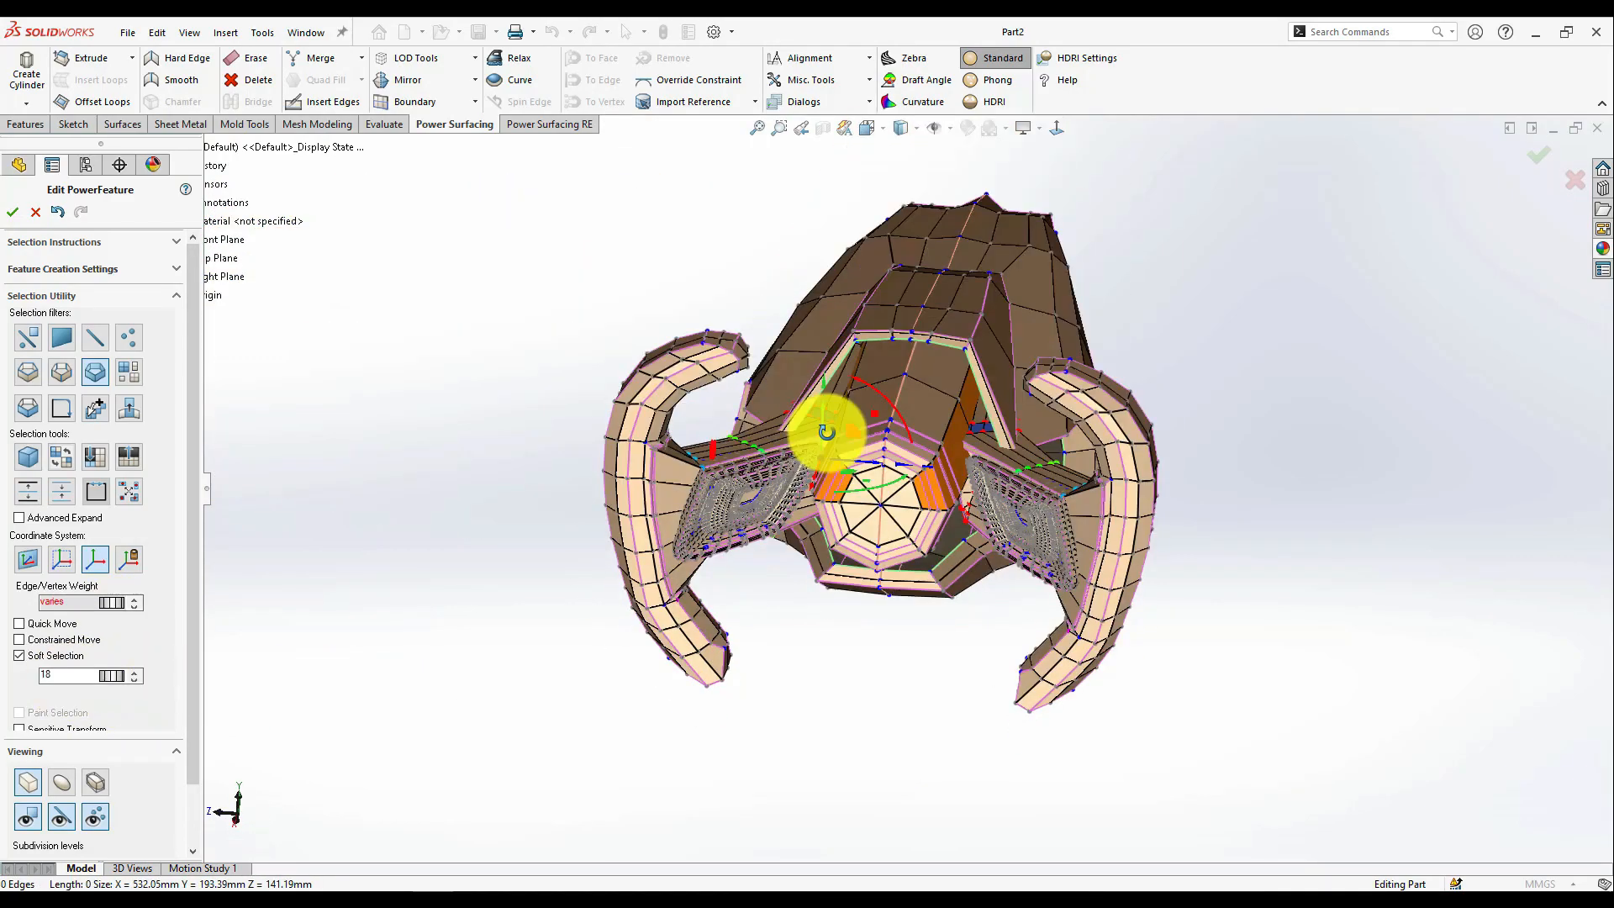
- Unify the mirror on the central cylinder and subdivide all its faces into a denser mesh
{"action": "middle_click_drag", "start_coordinate": [821, 425], "coordinate": [854, 469]}
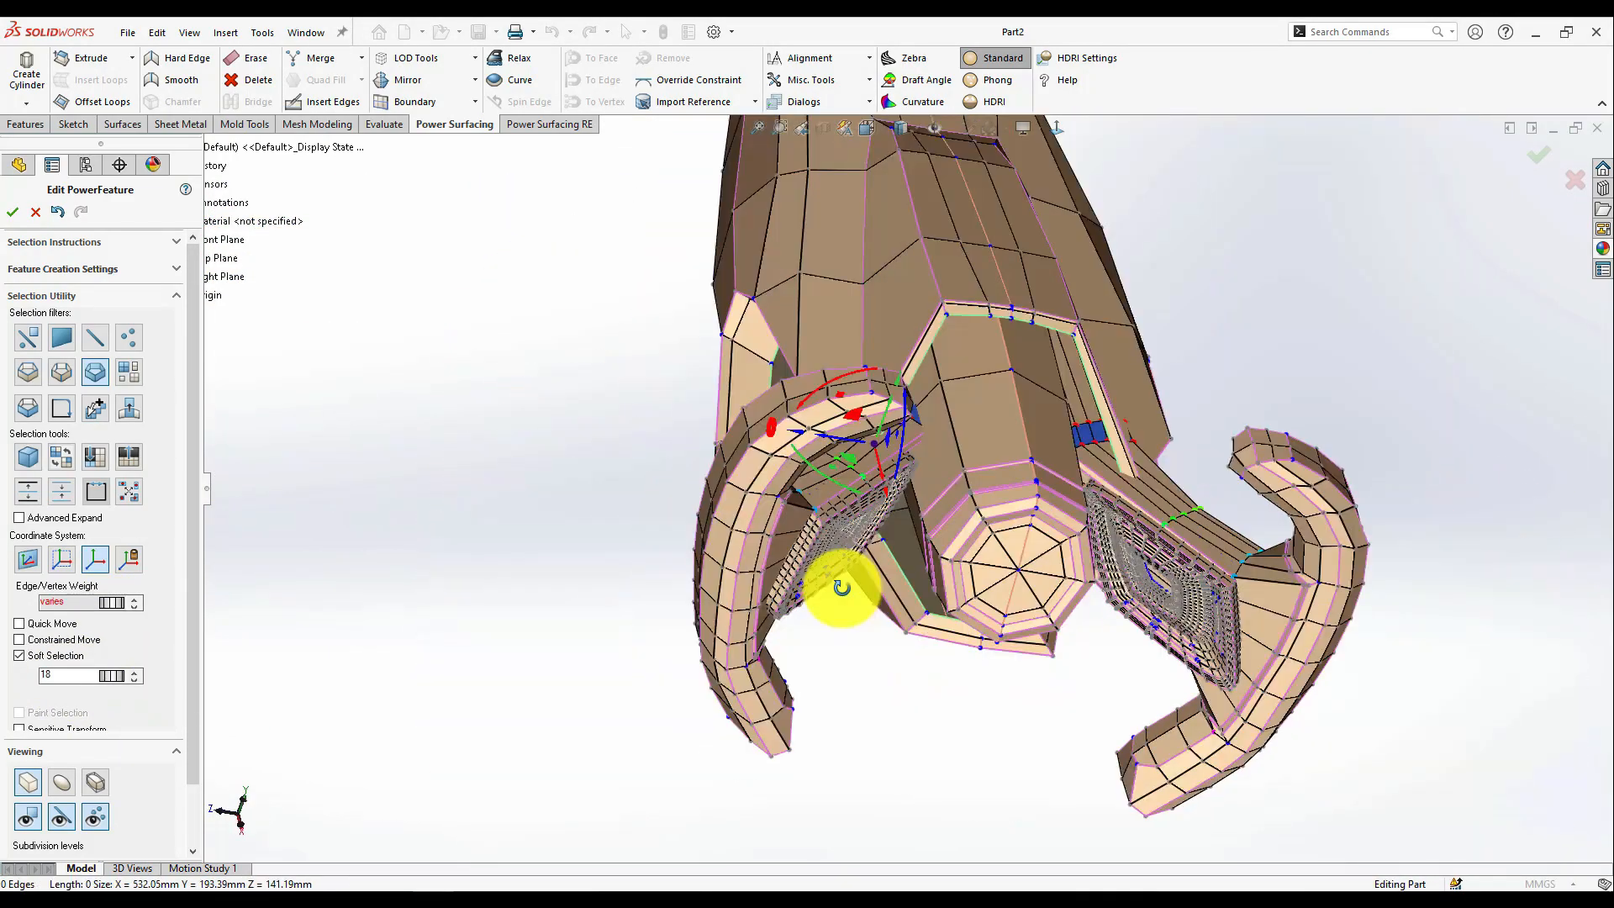
{"action": "middle_click_drag", "start_coordinate": [837, 588], "coordinate": [1016, 263]}
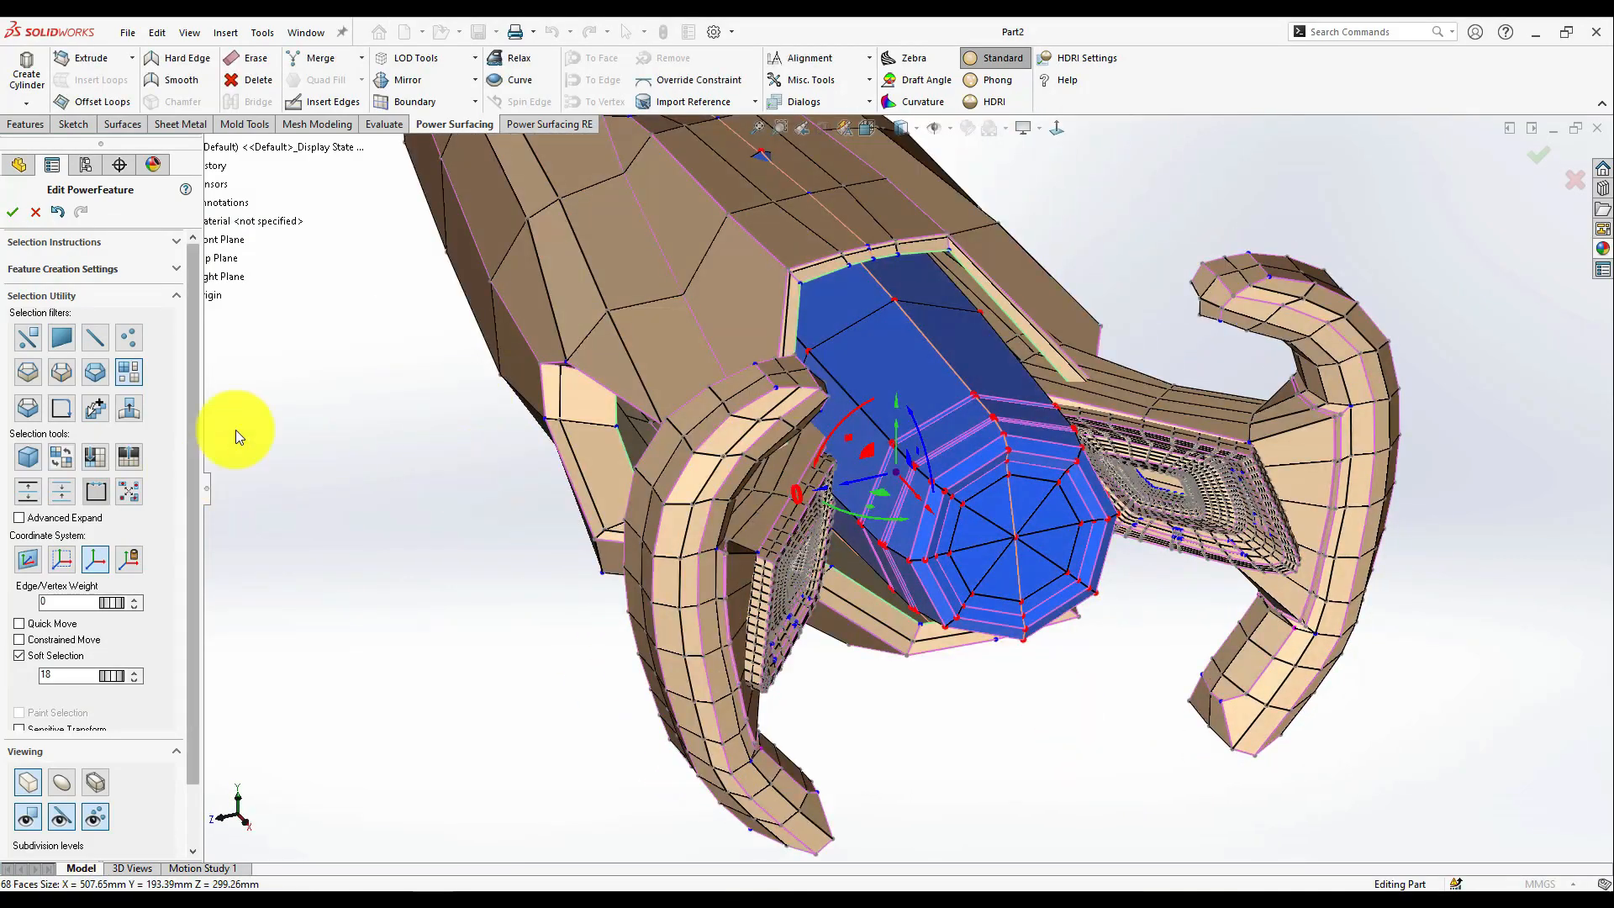
{"action": "left_click", "coordinate": [475, 79]}
{"action": "left_click", "coordinate": [452, 143]}
{"action": "double_click", "coordinate": [921, 390]}
{"action": "left_click", "coordinate": [820, 80]}
{"action": "left_click", "coordinate": [836, 123]}
{"action": "double_click", "coordinate": [873, 350]}
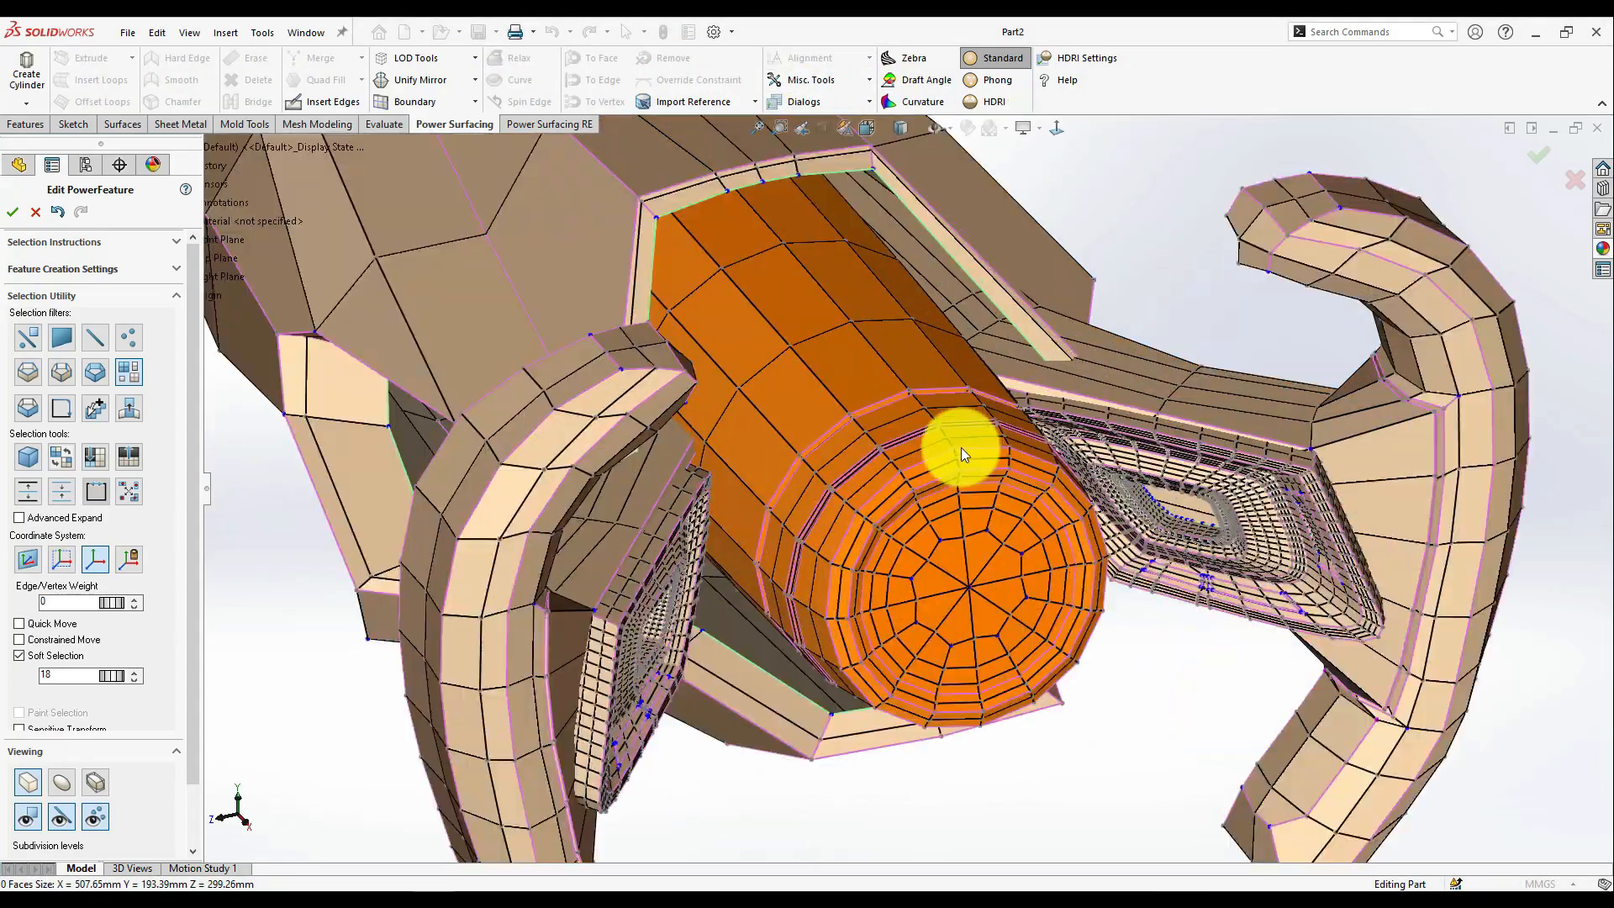
- Insert new edges across the upper side of the subdivided central cylinder beneath the body's opening
{"action": "middle_click_drag", "start_coordinate": [984, 462], "coordinate": [833, 331]}
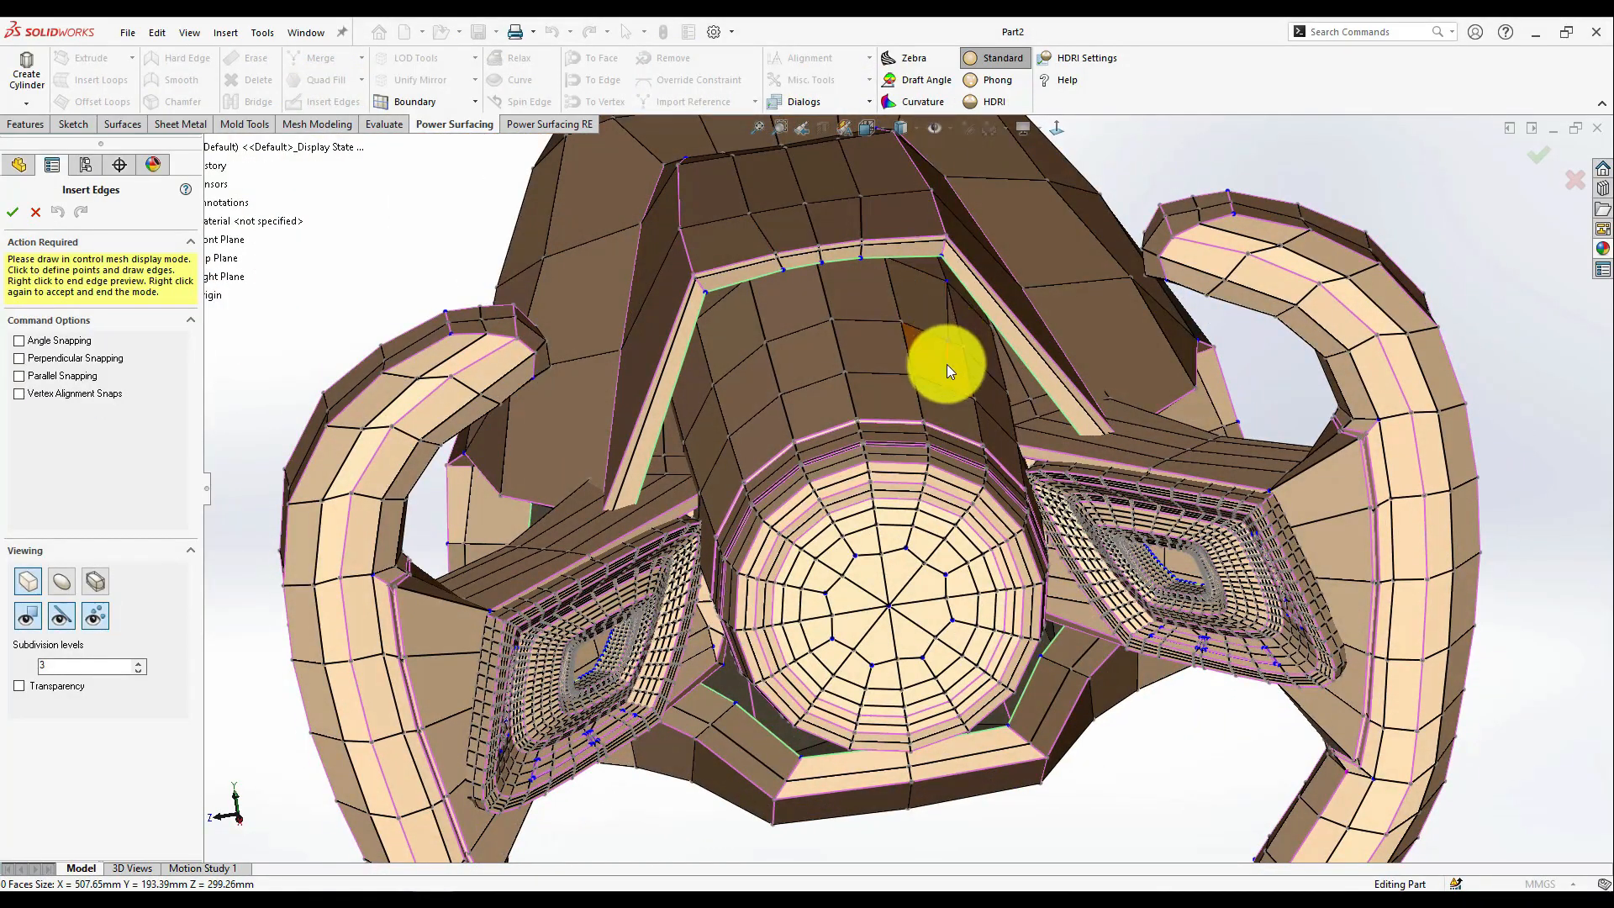
{"action": "scroll", "coordinate": [946, 365], "scroll_direction": "up", "scroll_amount": 3}
{"action": "left_click", "coordinate": [944, 426]}
{"action": "left_click", "coordinate": [878, 426]}
{"action": "mouse_move", "coordinate": [822, 427]}
{"action": "middle_mouse_down"}
{"action": "mouse_move", "coordinate": [822, 370]}
{"action": "mouse_move", "coordinate": [898, 458]}
{"action": "mouse_move", "coordinate": [780, 406]}
{"action": "mouse_move", "coordinate": [839, 462]}
{"action": "mouse_move", "coordinate": [809, 432]}
{"action": "middle_mouse_up"}
{"action": "left_click", "coordinate": [779, 407]}
{"action": "scroll", "coordinate": [838, 461], "scroll_direction": "up", "scroll_amount": 3}
{"action": "right_click", "coordinate": [839, 462]}
- Delete one half of the central cylinder and mirror the remaining half to restore it symmetrically
{"action": "scroll", "coordinate": [834, 477], "scroll_direction": "up", "scroll_amount": 2}
{"action": "scroll", "coordinate": [833, 477], "scroll_direction": "up", "scroll_amount": 1}
{"action": "key", "text": "ctrl+4"}
{"action": "left_click_drag", "start_coordinate": [420, 231], "coordinate": [852, 812]}
{"action": "key", "text": "Delete"}
{"action": "scroll", "coordinate": [850, 446], "scroll_direction": "down", "scroll_amount": 5}
{"action": "left_click", "coordinate": [870, 543]}
{"action": "left_click", "coordinate": [474, 80]}
{"action": "left_click", "coordinate": [408, 100]}
{"action": "right_click", "coordinate": [573, 317]}
- Select the U-shaped run of edges on the cylinder's upper side and insert further edges beside it to outline a recess
{"action": "scroll", "coordinate": [908, 487], "scroll_direction": "up", "scroll_amount": 5}
{"action": "middle_click_drag", "start_coordinate": [930, 432], "coordinate": [954, 496]}
{"action": "scroll", "coordinate": [896, 393], "scroll_direction": "down", "scroll_amount": 6}
{"action": "middle_click_drag", "start_coordinate": [896, 393], "coordinate": [794, 477]}
{"action": "double_click", "coordinate": [958, 400]}
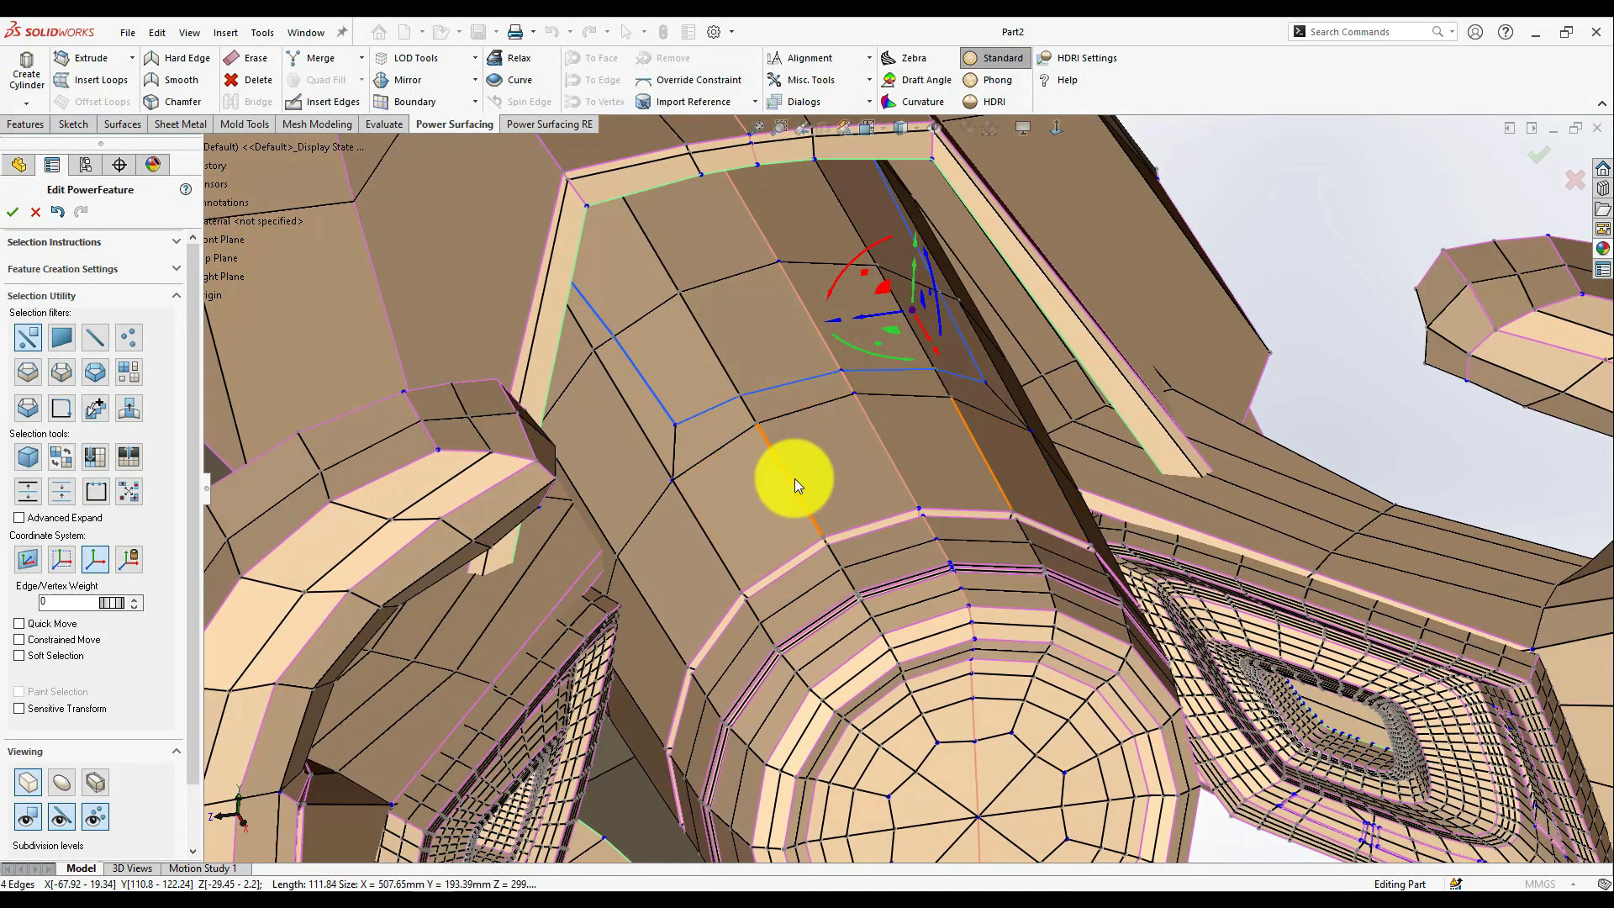
{"action": "left_click", "coordinate": [324, 101]}
{"action": "scroll", "coordinate": [967, 295], "scroll_direction": "up", "scroll_amount": 4}
{"action": "mouse_move", "coordinate": [992, 294]}
{"action": "middle_mouse_down"}
{"action": "mouse_move", "coordinate": [941, 244]}
{"action": "mouse_move", "coordinate": [935, 353]}
{"action": "middle_mouse_up"}
{"action": "scroll", "coordinate": [934, 353], "scroll_direction": "down", "scroll_amount": 1}
{"action": "left_click", "coordinate": [937, 362]}
{"action": "left_click", "coordinate": [932, 526]}
{"action": "left_click", "coordinate": [833, 527]}
{"action": "right_click", "coordinate": [865, 513]}
{"action": "right_click", "coordinate": [966, 587]}
- Select the paired edges of the U-shaped recess outline and set the short corner edge's weight to 34
{"action": "scroll", "coordinate": [870, 529], "scroll_direction": "down", "scroll_amount": 2}
{"action": "double_click", "coordinate": [947, 523]}
{"action": "double_click", "coordinate": [842, 558], "text": "ctrl"}
{"action": "middle_click_drag", "start_coordinate": [841, 558], "coordinate": [645, 651]}
{"action": "left_click", "coordinate": [975, 541]}
{"action": "scroll", "coordinate": [986, 531], "scroll_direction": "up", "scroll_amount": 4}
{"action": "left_click", "coordinate": [986, 528]}
{"action": "left_click", "coordinate": [987, 530]}
{"action": "scroll", "coordinate": [987, 529], "scroll_direction": "down", "scroll_amount": 4}
{"action": "middle_click_drag", "start_coordinate": [987, 529], "coordinate": [950, 487]}
{"action": "left_click_drag", "start_coordinate": [107, 603], "coordinate": [122, 603]}
{"action": "right_click", "coordinate": [797, 477]}
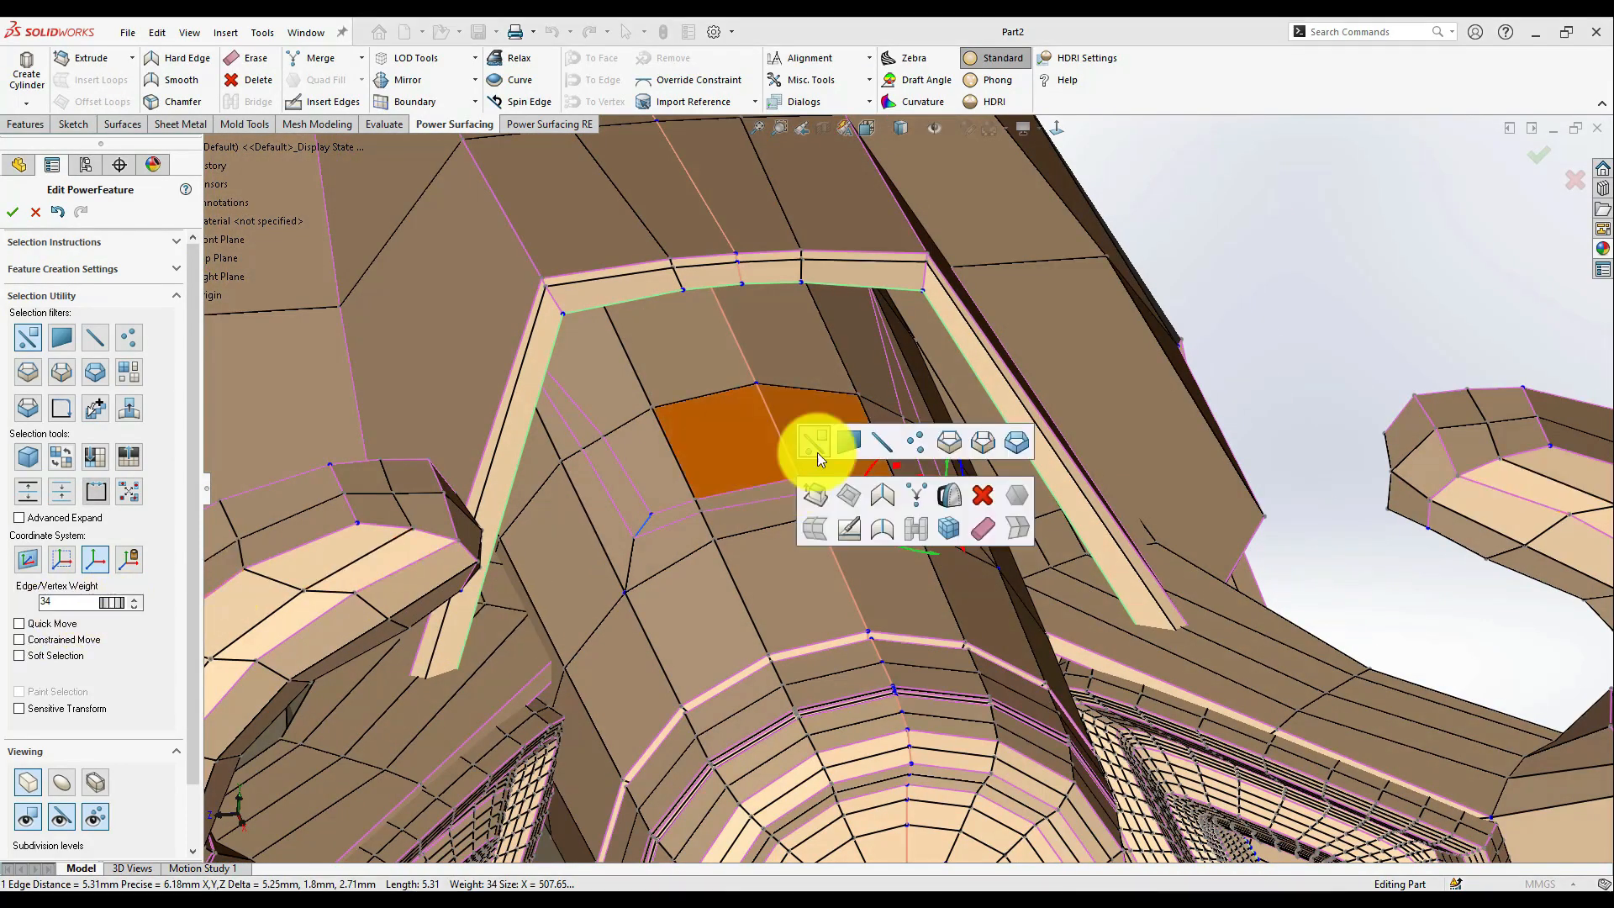
- Select the faces enclosed by the U-shaped outline and push them inward to sink a recess into the cylinder's top
{"action": "double_click", "coordinate": [728, 494]}
{"action": "middle_click_drag", "start_coordinate": [918, 447], "coordinate": [756, 656]}
{"action": "left_click", "coordinate": [836, 465]}
{"action": "left_click", "coordinate": [870, 447], "text": "ctrl"}
{"action": "scroll", "coordinate": [756, 656], "scroll_direction": "up", "scroll_amount": 2}
{"action": "scroll", "coordinate": [799, 609], "scroll_direction": "down", "scroll_amount": 2}
{"action": "scroll", "coordinate": [800, 609], "scroll_direction": "up", "scroll_amount": 3}
{"action": "left_click", "coordinate": [1037, 492]}
{"action": "key", "text": "Tab"}
{"action": "scroll", "coordinate": [942, 438], "scroll_direction": "down", "scroll_amount": 4}
{"action": "middle_click_drag", "start_coordinate": [941, 437], "coordinate": [973, 407]}
{"action": "middle_click_drag", "start_coordinate": [1218, 342], "coordinate": [994, 576]}
{"action": "left_click", "coordinate": [993, 577]}
{"action": "left_click", "coordinate": [950, 580], "text": "ctrl"}
{"action": "mouse_move", "coordinate": [937, 593]}
{"action": "left_mouse_down"}
{"action": "mouse_move", "coordinate": [919, 588]}
{"action": "mouse_move", "coordinate": [933, 595]}
{"action": "left_mouse_up"}
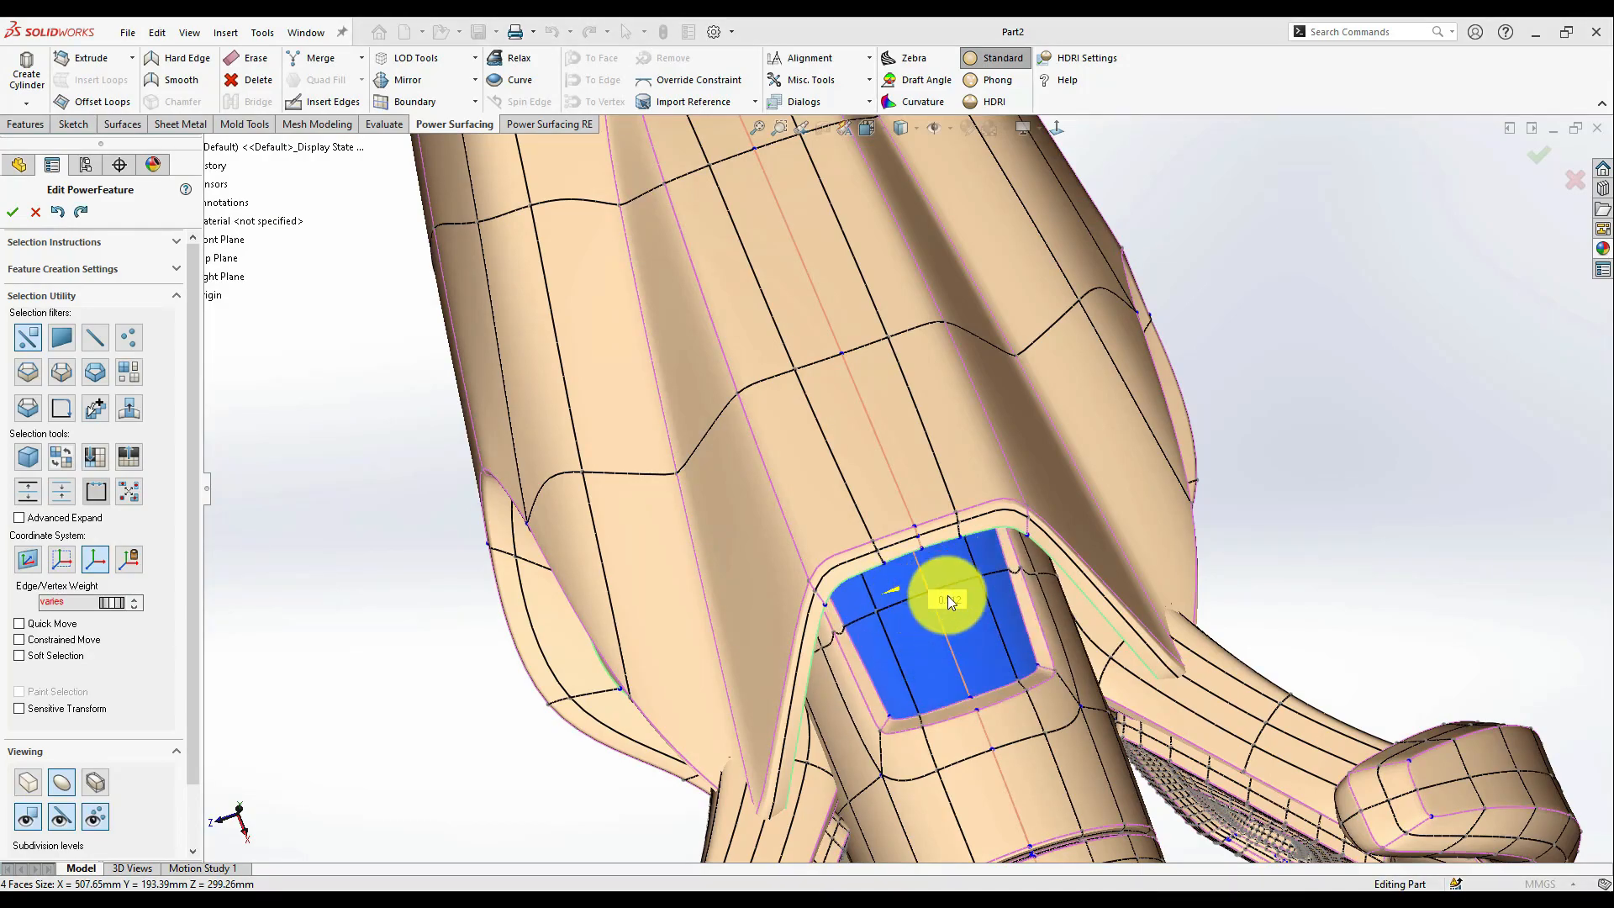
- Add the recess's side wall faces to the selection, undo the first move, and shift the selected faces again
{"action": "scroll", "coordinate": [996, 733], "scroll_direction": "up", "scroll_amount": 3}
{"action": "middle_click_drag", "start_coordinate": [996, 733], "coordinate": [958, 627]}
{"action": "scroll", "coordinate": [965, 587], "scroll_direction": "down", "scroll_amount": 3}
{"action": "left_click", "coordinate": [725, 513], "text": "ctrl"}
{"action": "left_click", "coordinate": [738, 622], "text": "ctrl"}
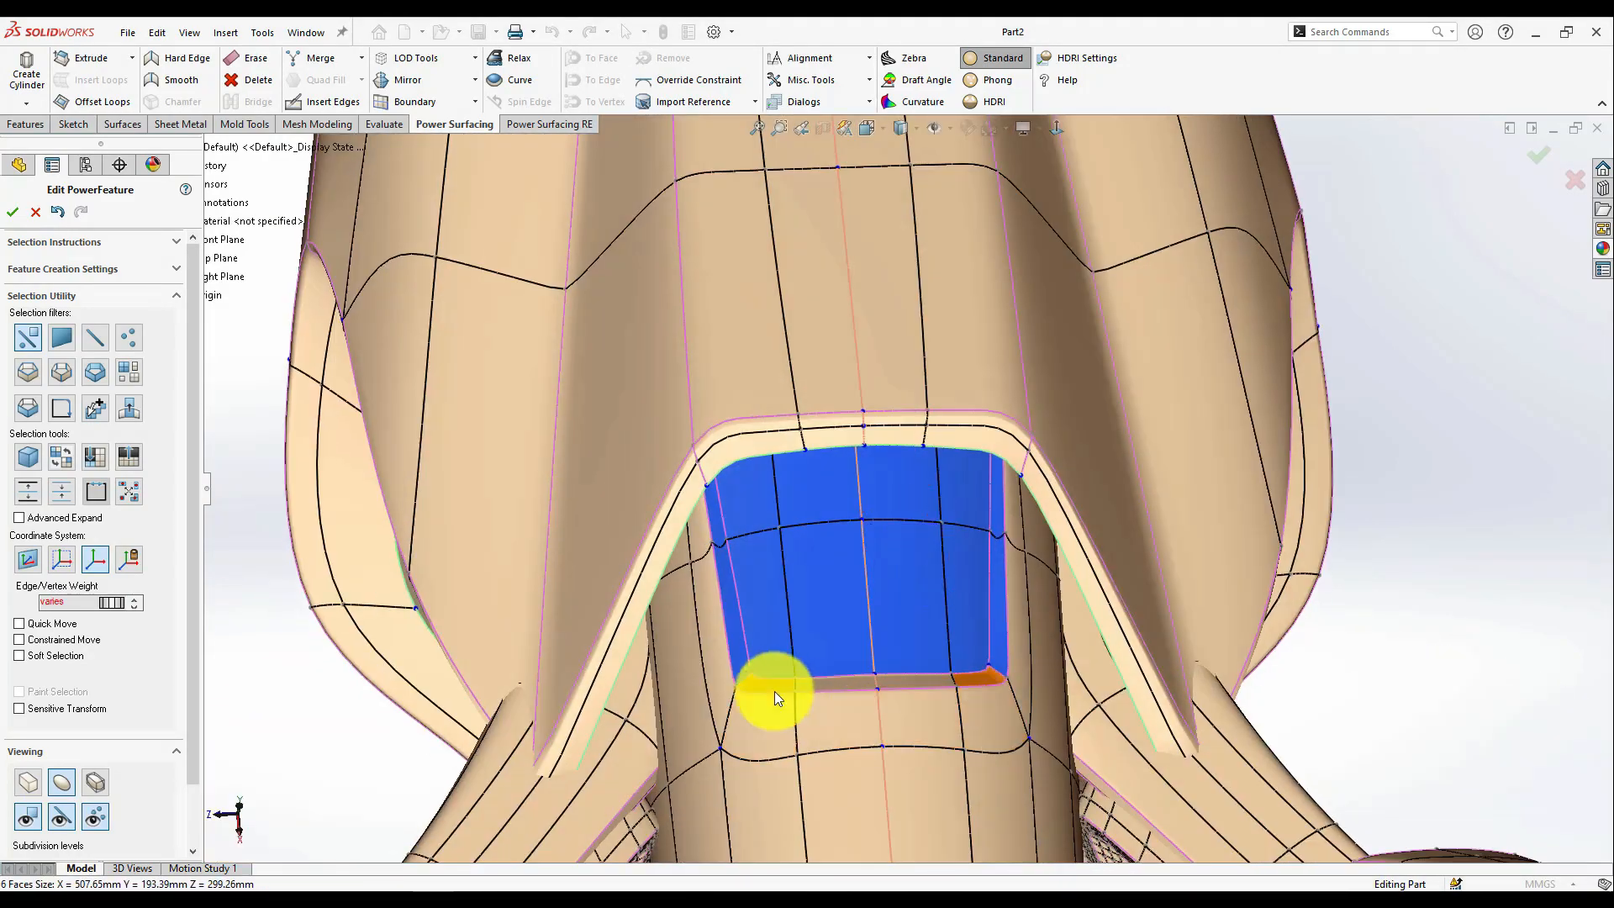
{"action": "scroll", "coordinate": [779, 699], "scroll_direction": "up", "scroll_amount": 2}
{"action": "left_click", "coordinate": [28, 782]}
{"action": "left_click_drag", "start_coordinate": [886, 543], "coordinate": [854, 538]}
{"action": "key", "text": "ctrl+z"}
{"action": "middle_click_drag", "start_coordinate": [889, 702], "coordinate": [832, 508]}
{"action": "left_click_drag", "start_coordinate": [903, 500], "coordinate": [925, 496]}
{"action": "middle_click_drag", "start_coordinate": [924, 495], "coordinate": [1110, 403]}
- Pick and adjust vertices around the recess's front corners on the cylinder in control mesh display
{"action": "left_click", "coordinate": [1110, 403]}
{"action": "scroll", "coordinate": [1076, 471], "scroll_direction": "up", "scroll_amount": 3}
{"action": "middle_click_drag", "start_coordinate": [1076, 470], "coordinate": [928, 538]}
{"action": "scroll", "coordinate": [954, 555], "scroll_direction": "down", "scroll_amount": 5}
{"action": "key", "text": "Tab"}
{"action": "left_click", "coordinate": [928, 538]}
{"action": "left_click", "coordinate": [820, 454], "text": "ctrl"}
{"action": "middle_click_drag", "start_coordinate": [819, 453], "coordinate": [933, 425]}
{"action": "scroll", "coordinate": [931, 420], "scroll_direction": "down", "scroll_amount": 2}
{"action": "left_click", "coordinate": [931, 418]}
{"action": "scroll", "coordinate": [968, 510], "scroll_direction": "up", "scroll_amount": 2}
{"action": "middle_click_drag", "start_coordinate": [968, 512], "coordinate": [807, 639]}
{"action": "left_click", "coordinate": [1007, 479]}
{"action": "scroll", "coordinate": [742, 457], "scroll_direction": "down", "scroll_amount": 2}
{"action": "scroll", "coordinate": [742, 457], "scroll_direction": "up", "scroll_amount": 2}
{"action": "left_click", "coordinate": [350, 740]}
{"action": "key", "text": "Tab"}
- Select the edge loop surrounding the cylinder's recess and insert new edges straight across the cylinder in front of it
{"action": "middle_click_drag", "start_coordinate": [960, 636], "coordinate": [953, 706]}
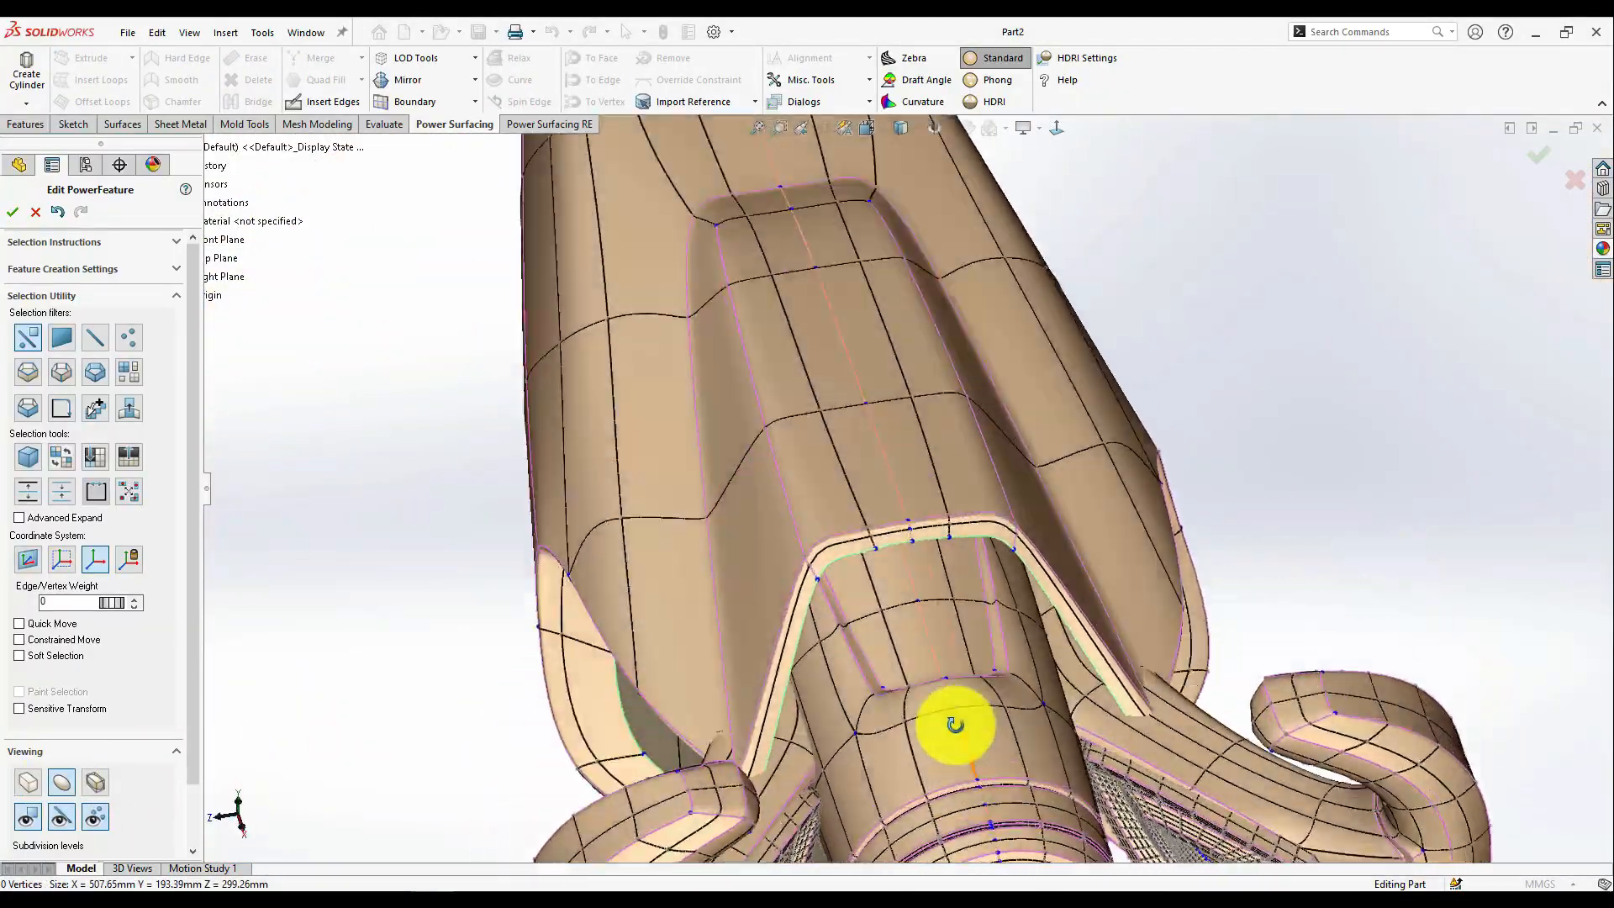
{"action": "scroll", "coordinate": [953, 706], "scroll_direction": "down", "scroll_amount": 3}
{"action": "left_click", "coordinate": [1081, 636]}
{"action": "middle_click_drag", "start_coordinate": [1081, 636], "coordinate": [950, 622]}
{"action": "right_click", "coordinate": [941, 638]}
{"action": "left_click", "coordinate": [1091, 602]}
{"action": "right_click", "coordinate": [1086, 593]}
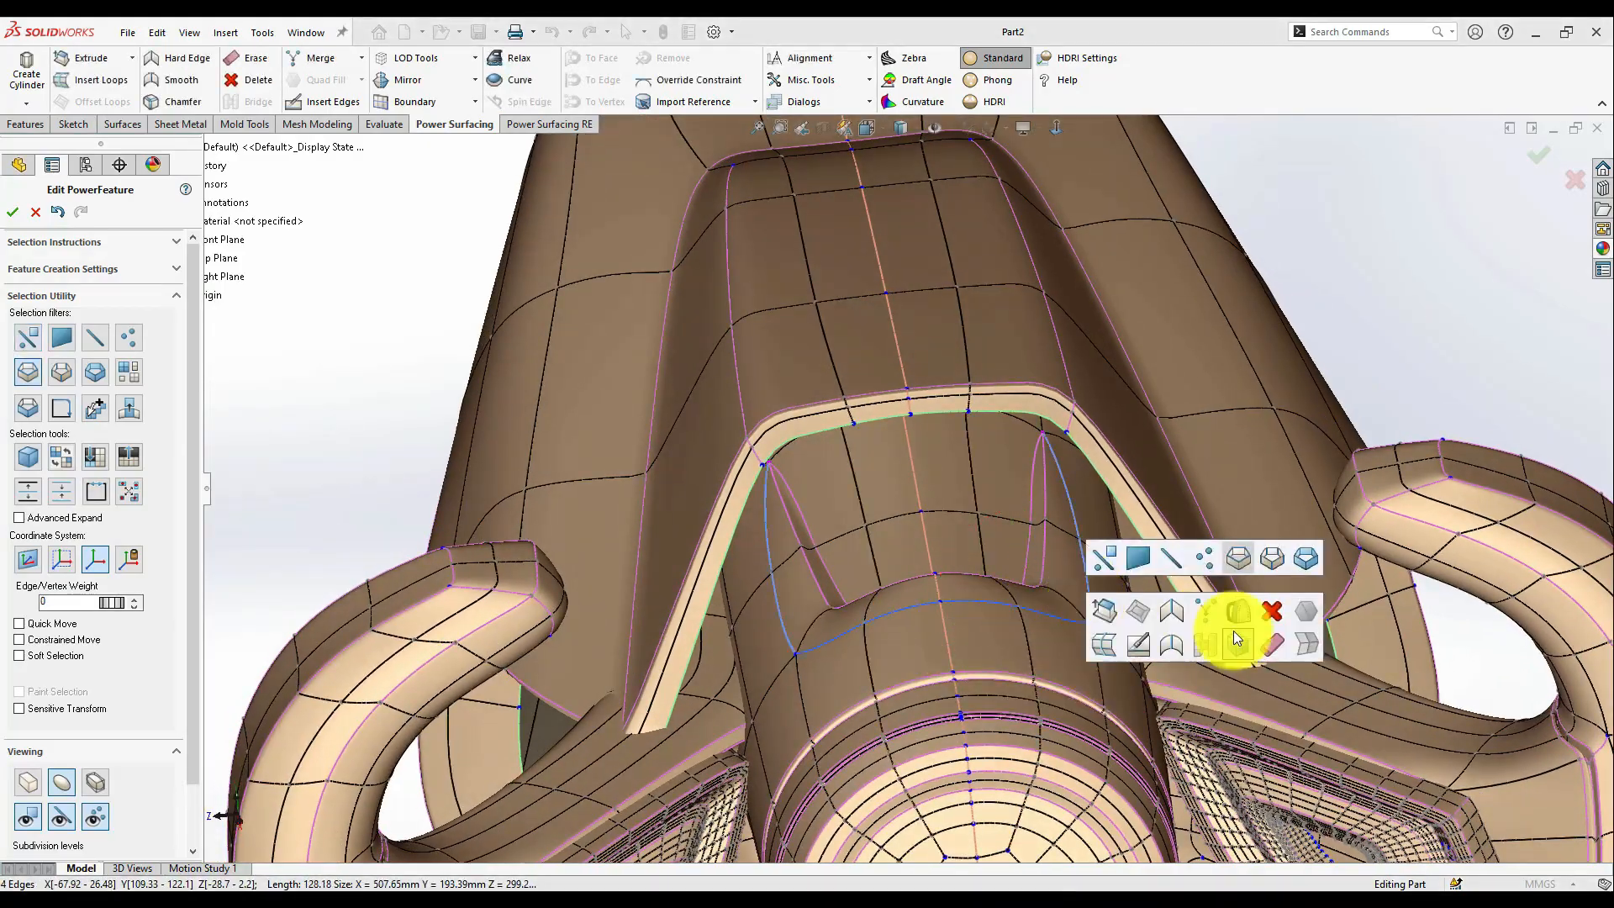
{"action": "left_click", "coordinate": [1203, 616]}
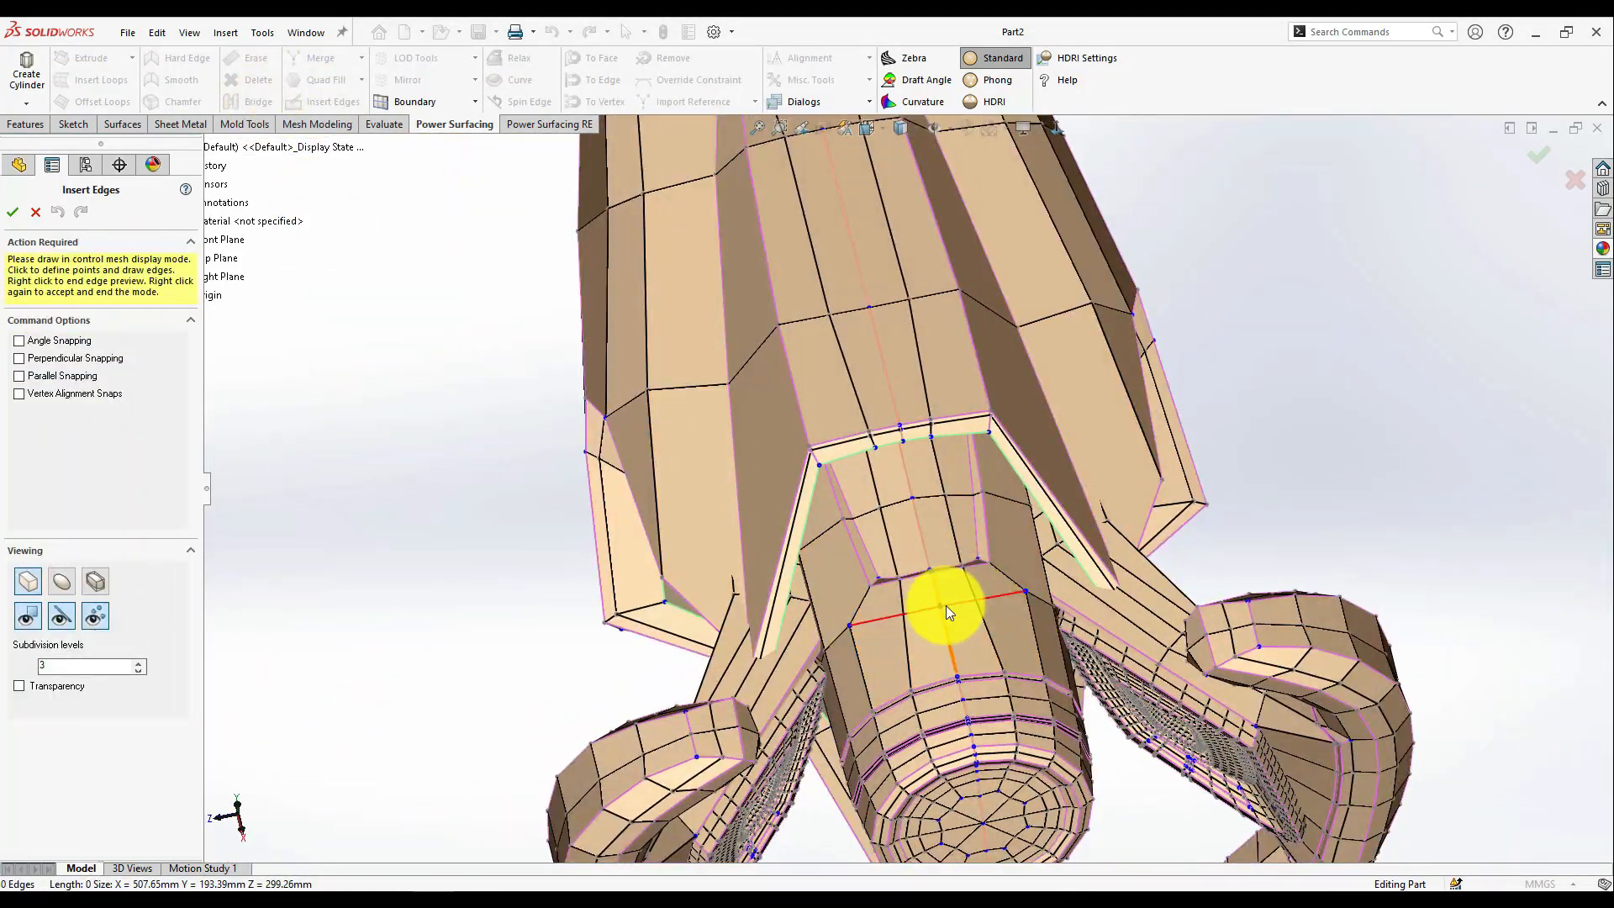
{"action": "right_click", "coordinate": [945, 605]}
- Select three faces at the cylinder's recess and shift them along their local axes, clearing the selection when done
{"action": "middle_click_drag", "start_coordinate": [924, 630], "coordinate": [932, 528]}
{"action": "left_click", "coordinate": [932, 527]}
{"action": "left_click", "coordinate": [979, 445]}
{"action": "left_click", "coordinate": [1022, 483], "text": "ctrl"}
{"action": "mouse_move", "coordinate": [985, 472]}
{"action": "middle_mouse_down"}
{"action": "mouse_move", "coordinate": [968, 437]}
{"action": "mouse_move", "coordinate": [972, 454]}
{"action": "middle_mouse_up"}
{"action": "left_click", "coordinate": [1098, 501]}
{"action": "middle_click_drag", "start_coordinate": [1105, 497], "coordinate": [1106, 459]}
{"action": "scroll", "coordinate": [1106, 461], "scroll_direction": "down", "scroll_amount": 8}
{"action": "left_click_drag", "start_coordinate": [1080, 467], "coordinate": [1052, 441]}
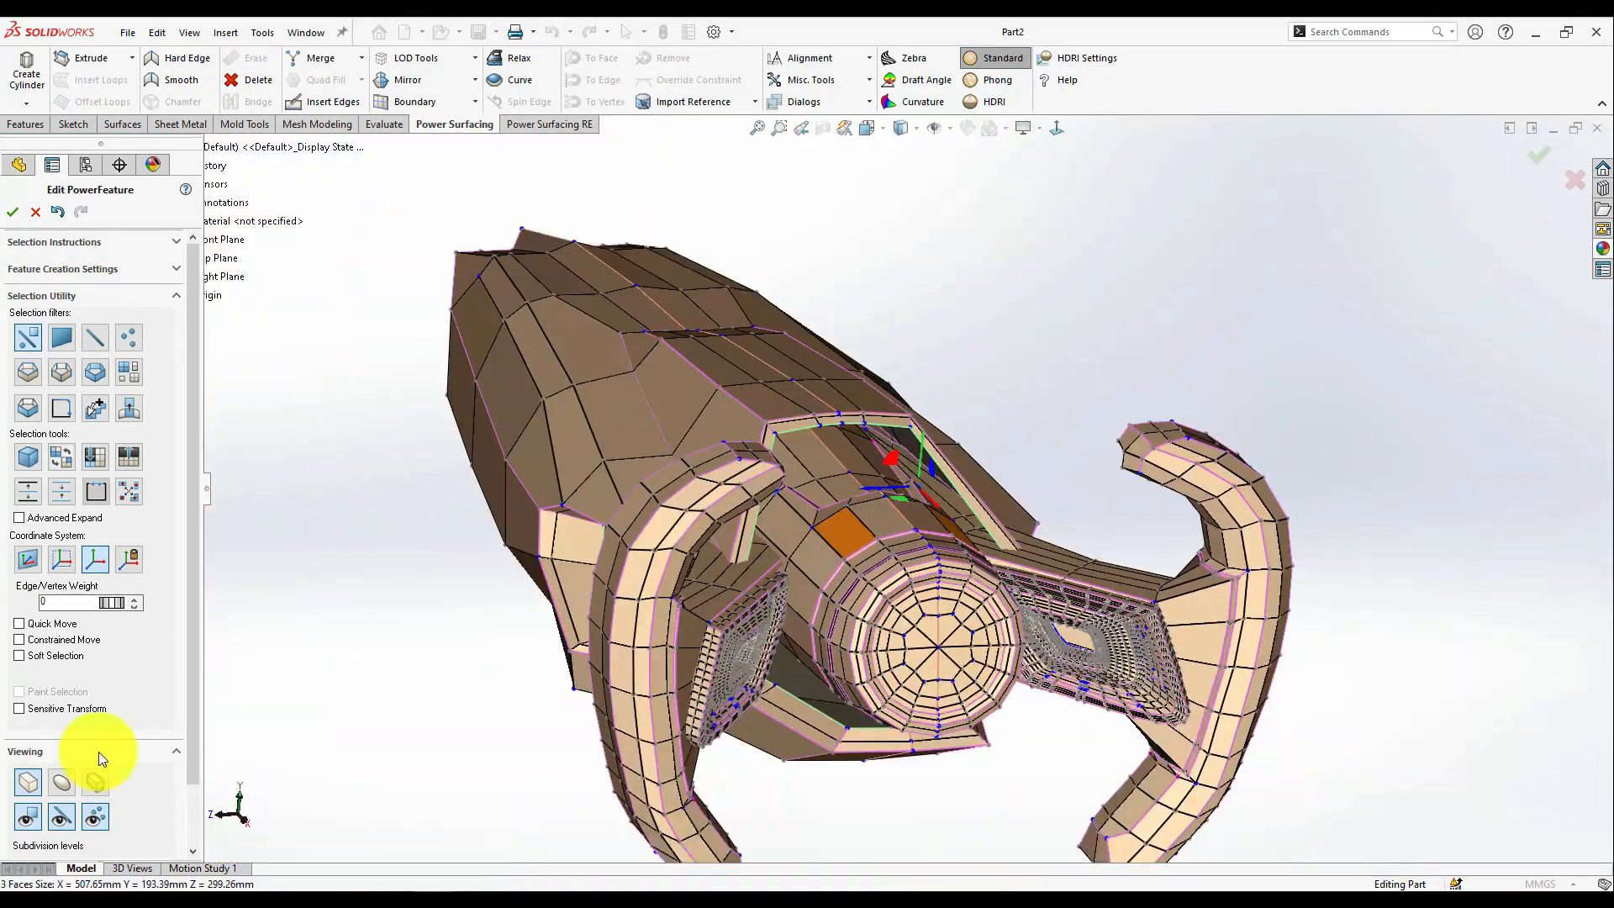
{"action": "left_click", "coordinate": [333, 548]}
{"action": "middle_click_drag", "start_coordinate": [331, 546], "coordinate": [395, 677]}
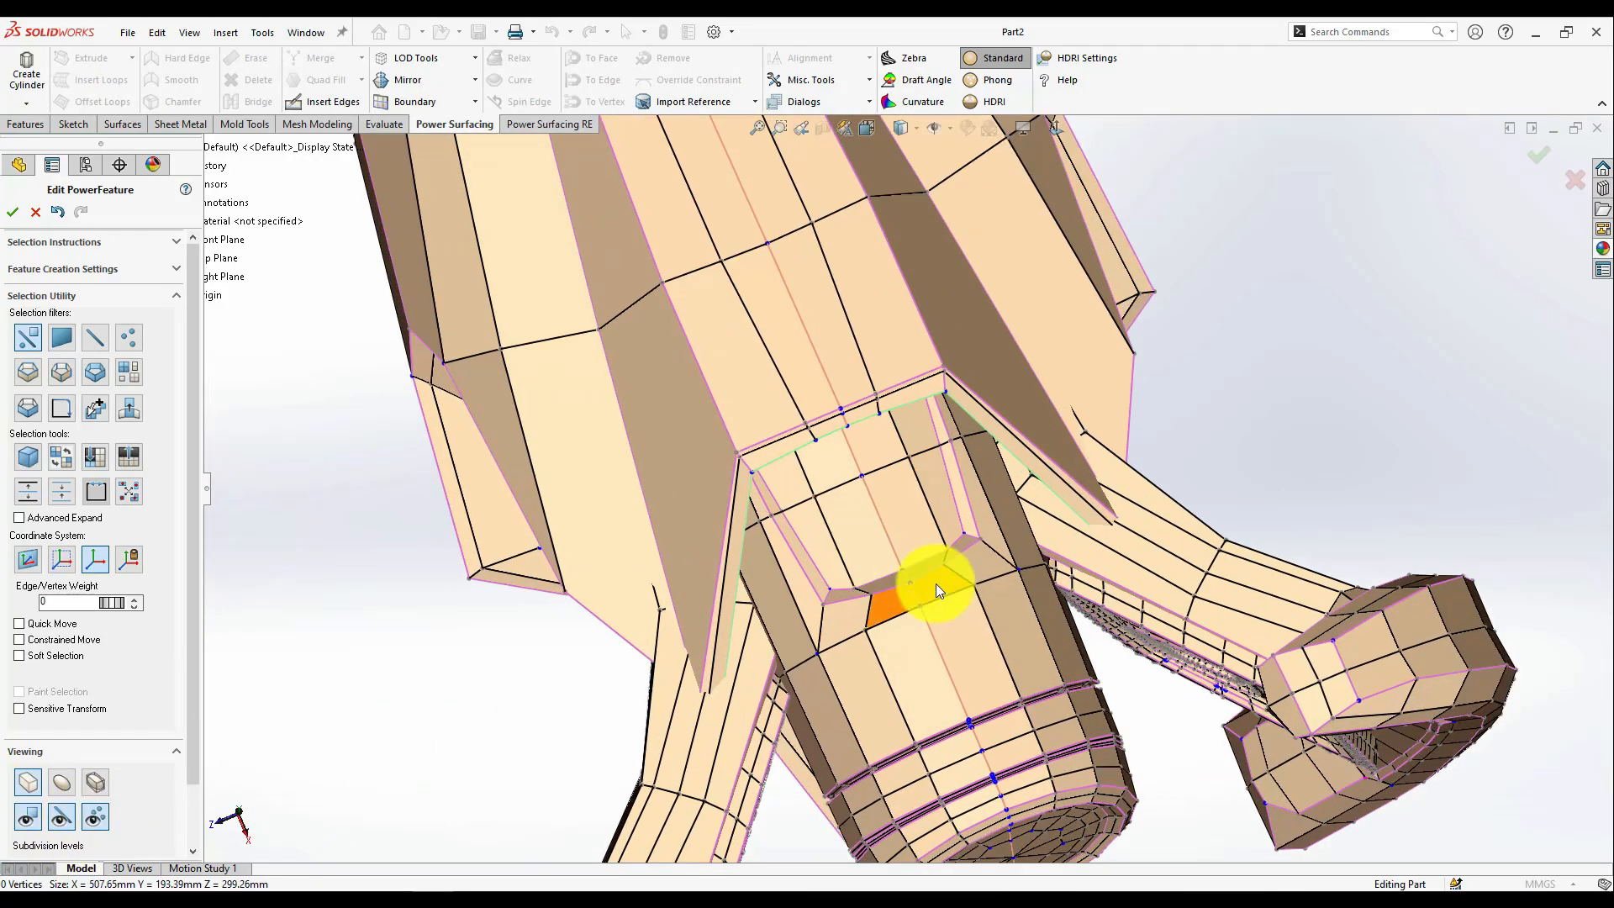
- Turn on Constrained Move and adjust the vertex at the recess's front corner along the cylinder's surface
{"action": "left_click", "coordinate": [975, 654]}
{"action": "left_click", "coordinate": [928, 636]}
{"action": "middle_click_drag", "start_coordinate": [930, 634], "coordinate": [922, 561]}
{"action": "scroll", "coordinate": [919, 602], "scroll_direction": "down", "scroll_amount": 4}
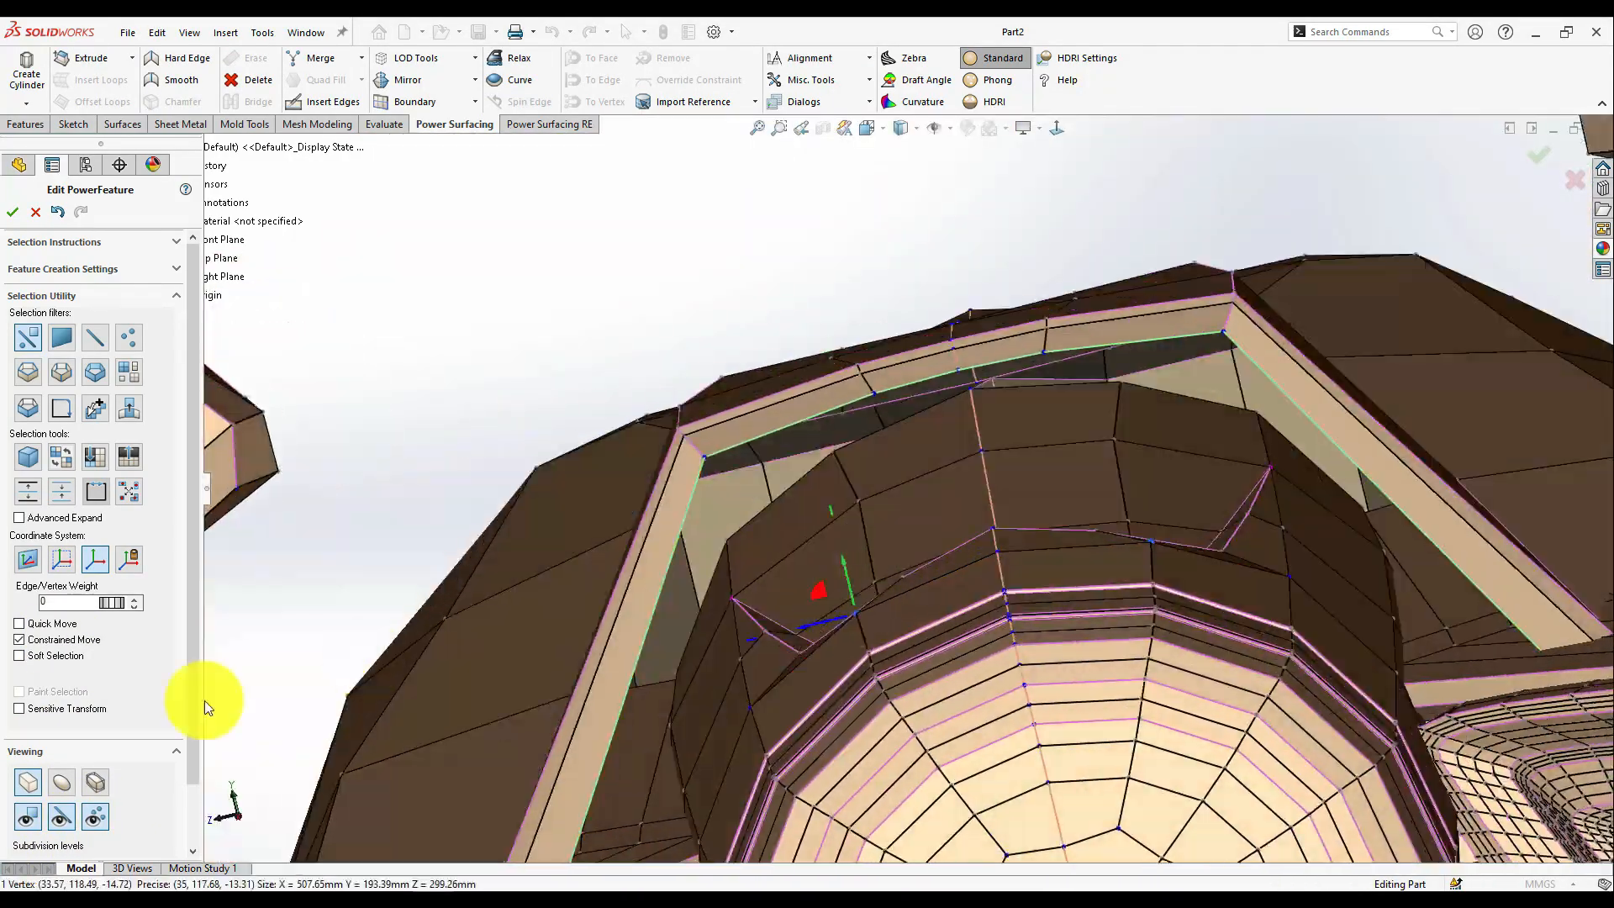
{"action": "scroll", "coordinate": [848, 617], "scroll_direction": "down", "scroll_amount": 3}
{"action": "middle_click_drag", "start_coordinate": [857, 630], "coordinate": [870, 661]}
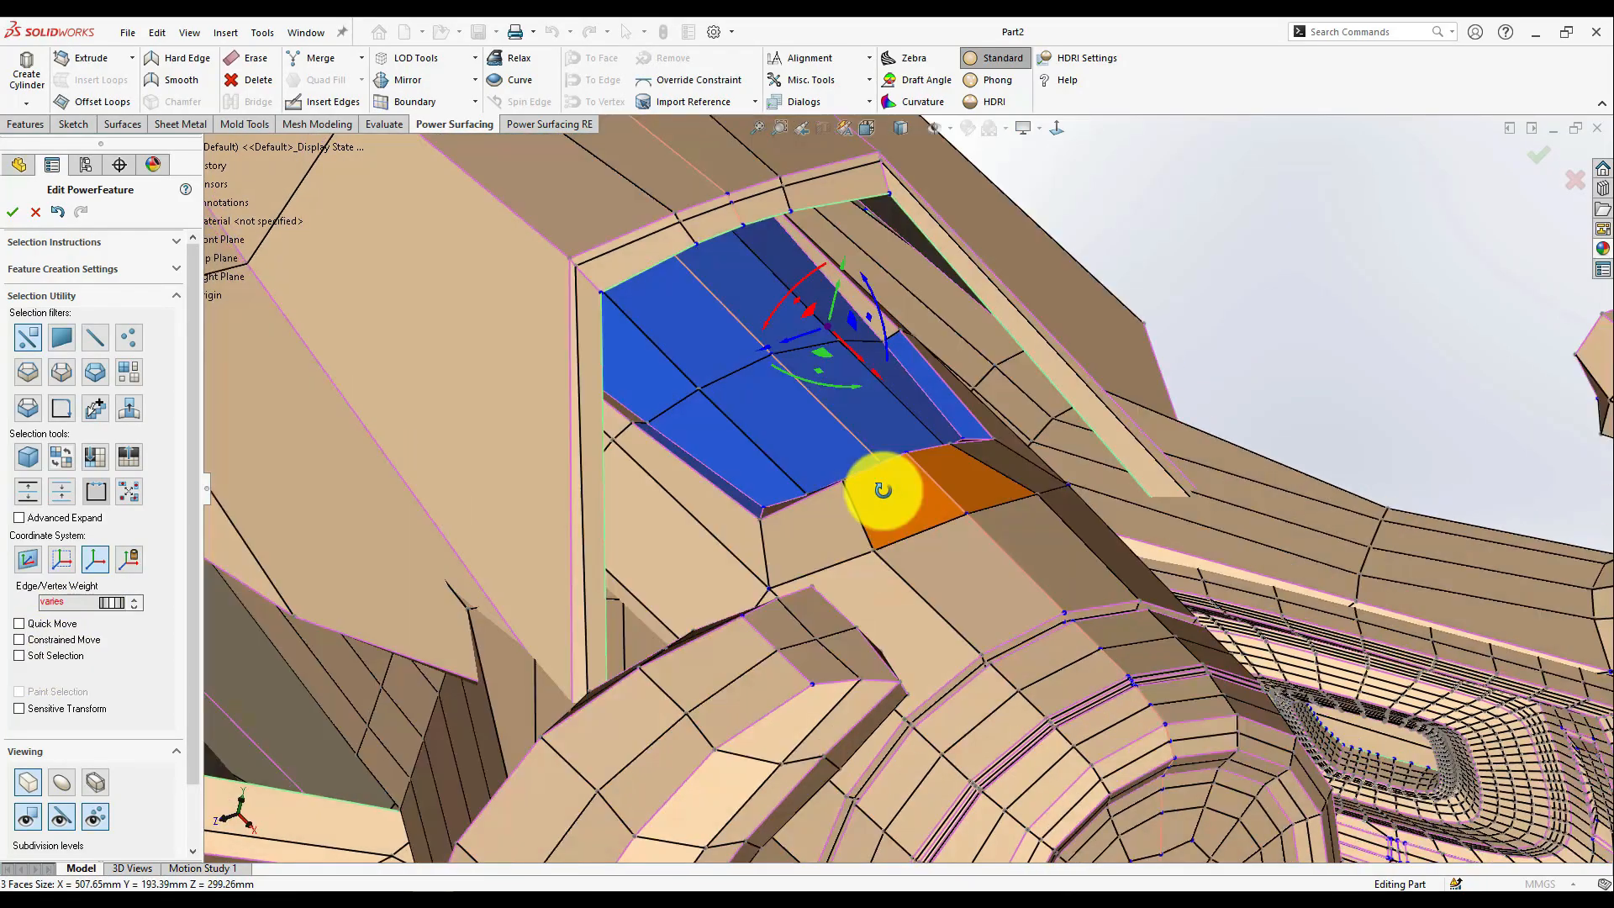
- Select vertices and floor faces around the cylinder's recess and examine how its edges run
{"action": "scroll", "coordinate": [912, 499], "scroll_direction": "down", "scroll_amount": 2}
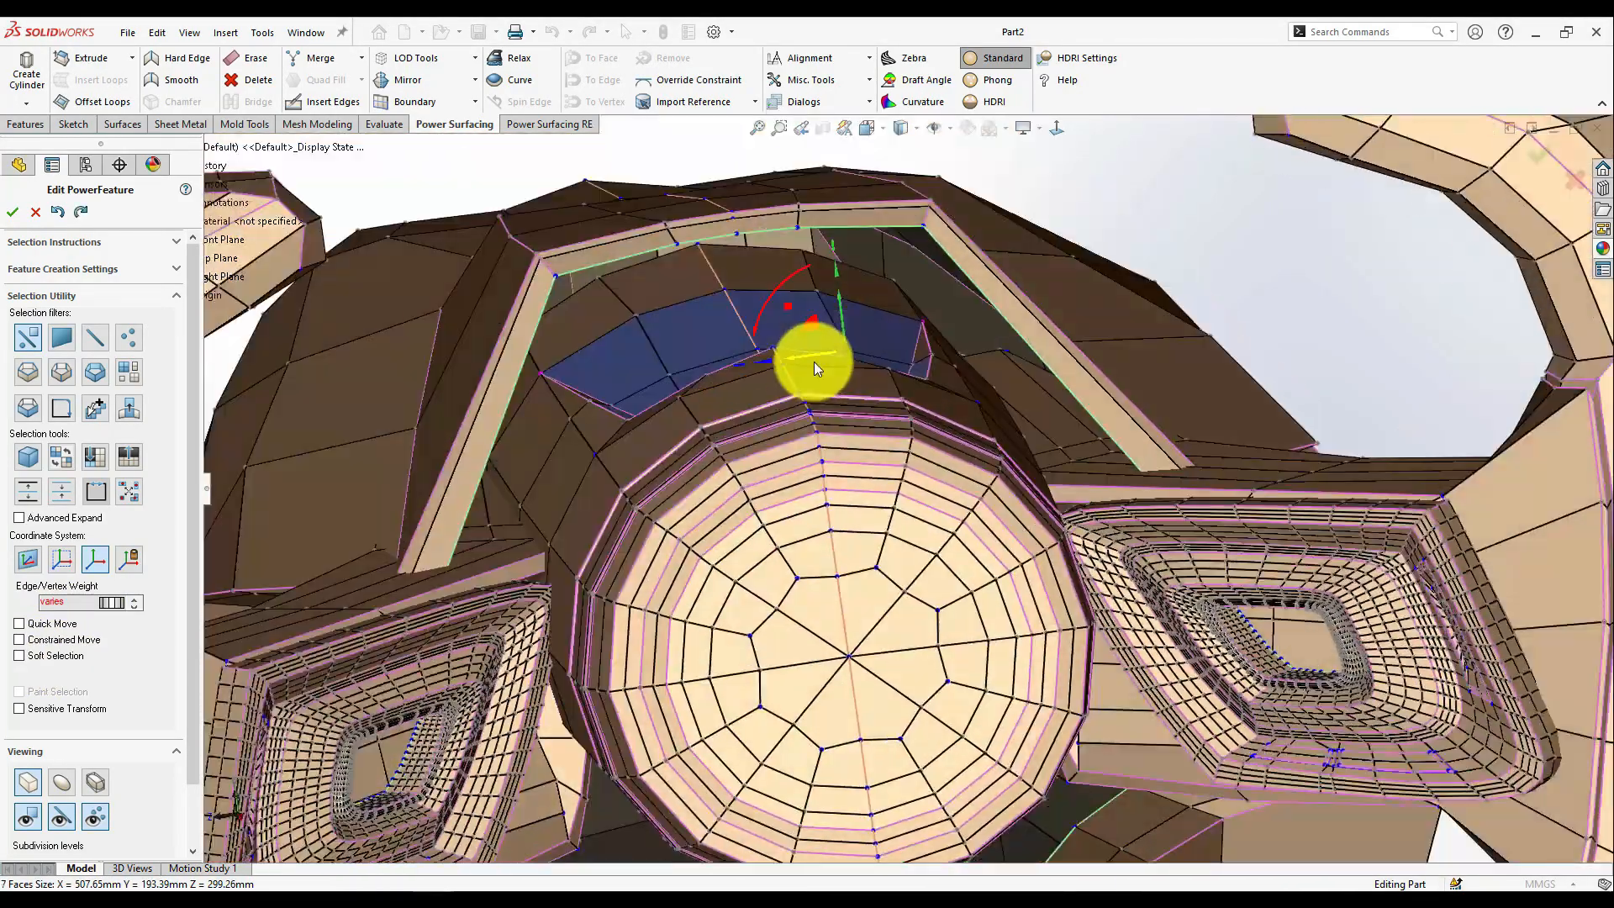
{"action": "middle_click_drag", "start_coordinate": [810, 361], "coordinate": [762, 404]}
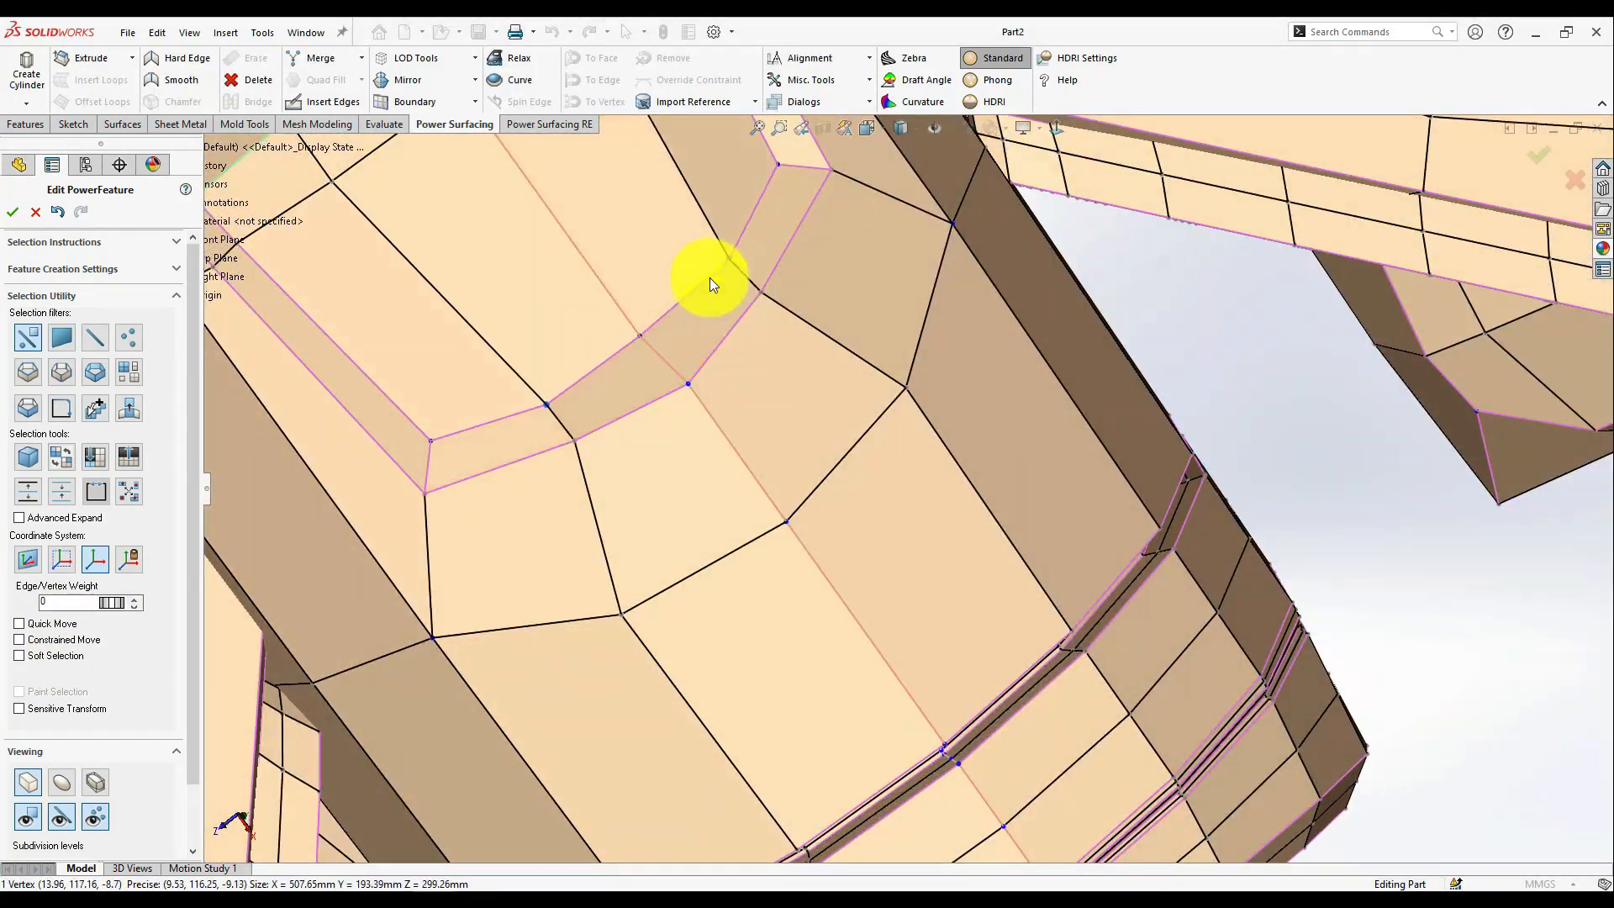
{"action": "left_click", "coordinate": [659, 345]}
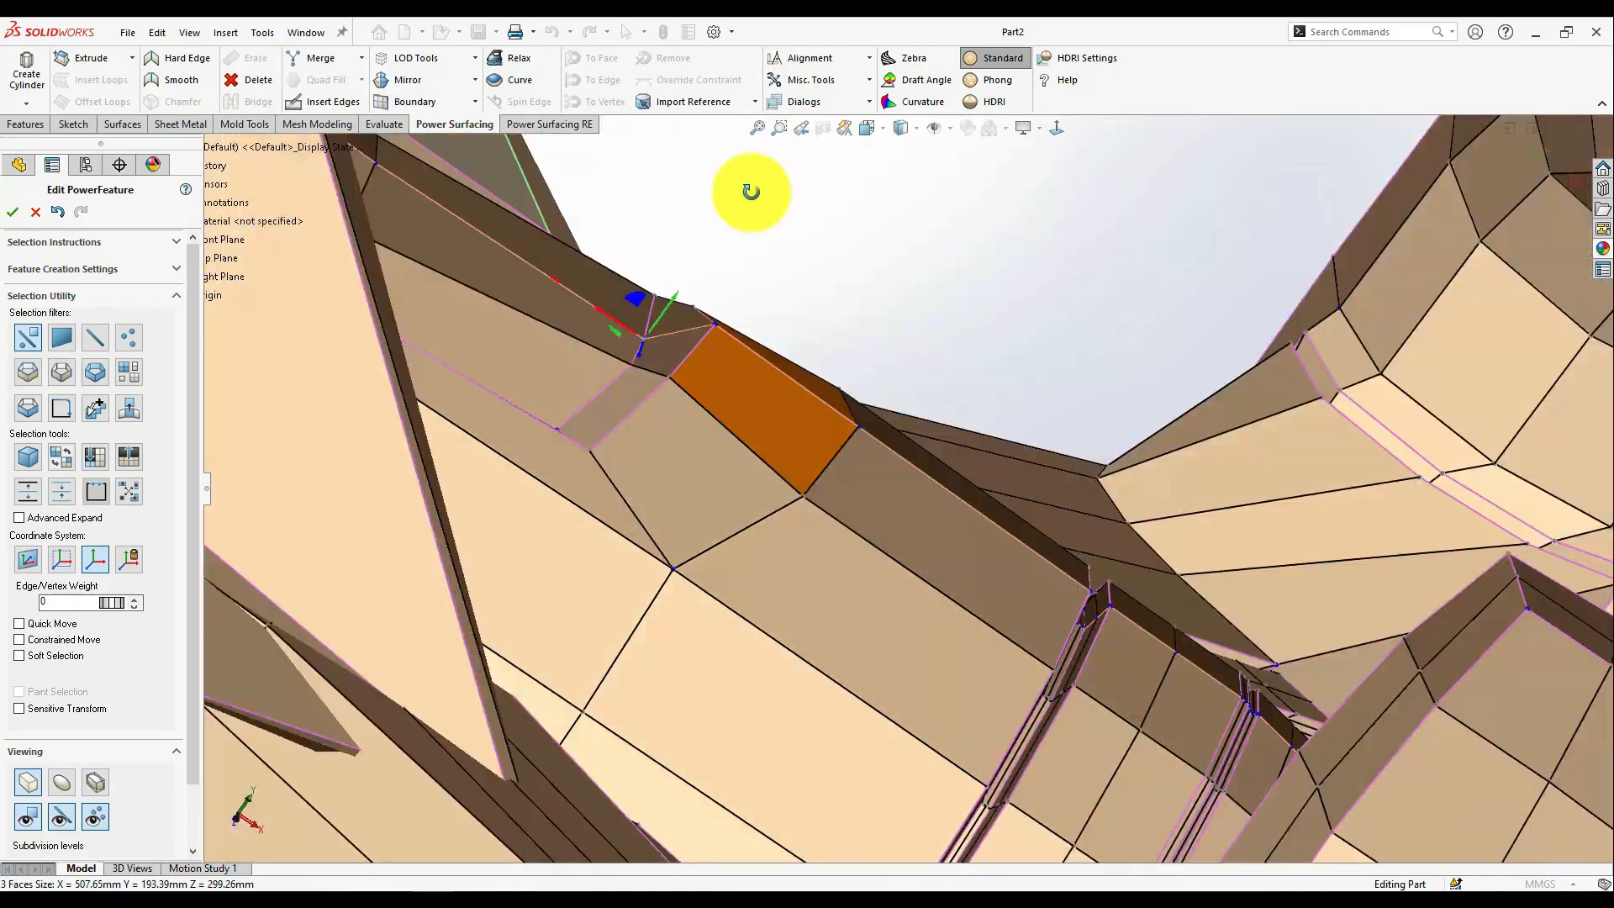
{"action": "middle_click_drag", "start_coordinate": [749, 188], "coordinate": [553, 262]}
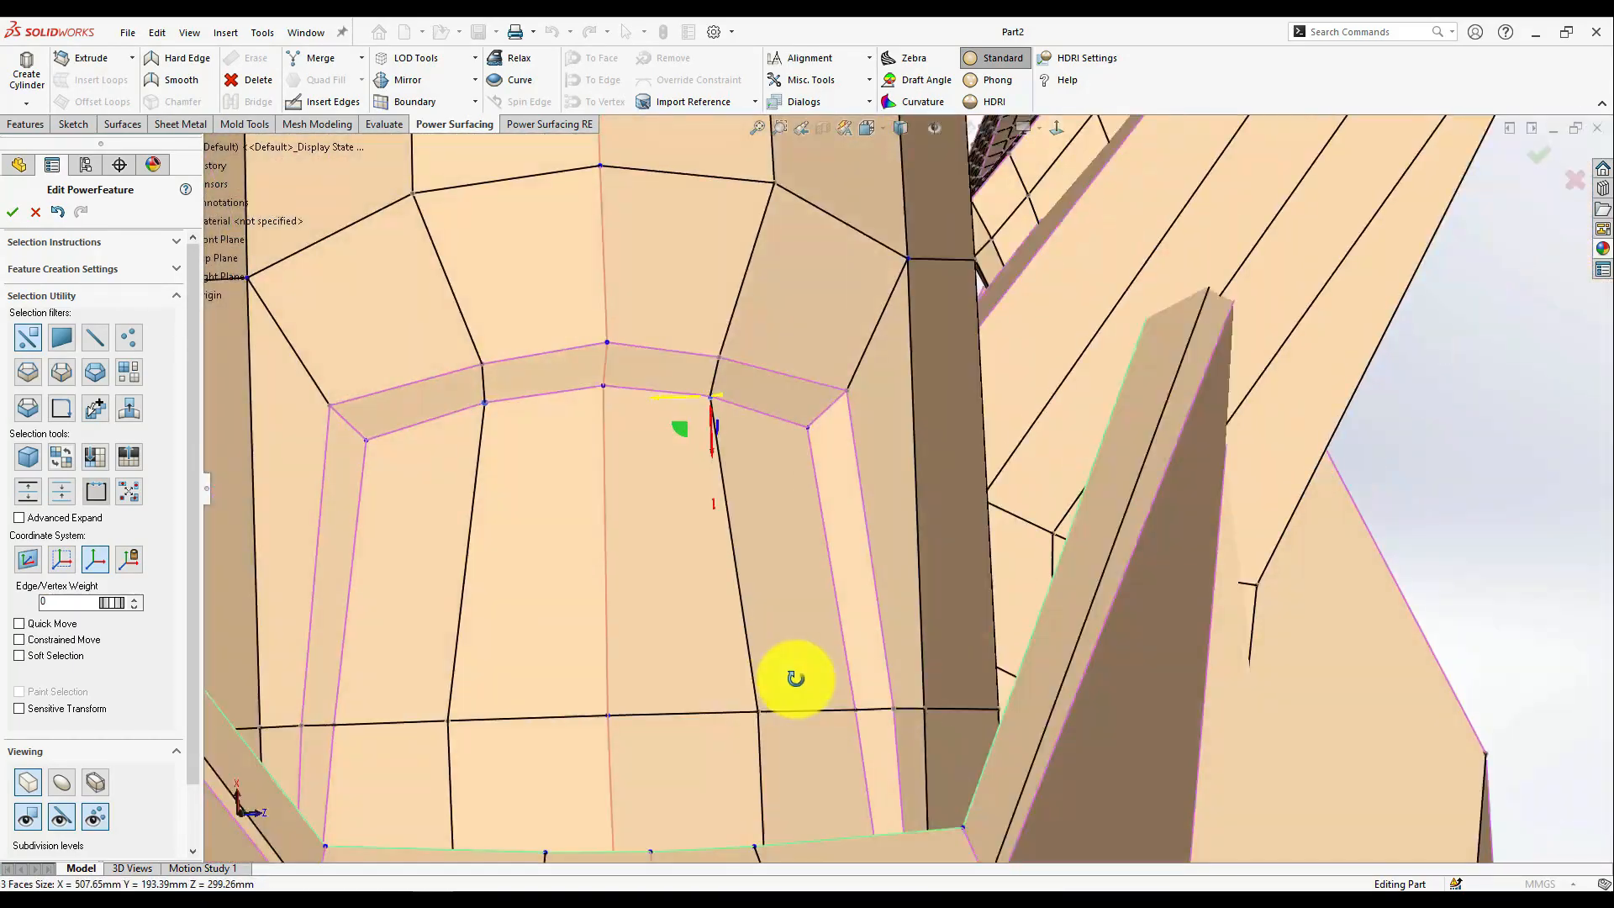
{"action": "scroll", "coordinate": [793, 674], "scroll_direction": "down", "scroll_amount": 3}
{"action": "left_click", "coordinate": [849, 418]}
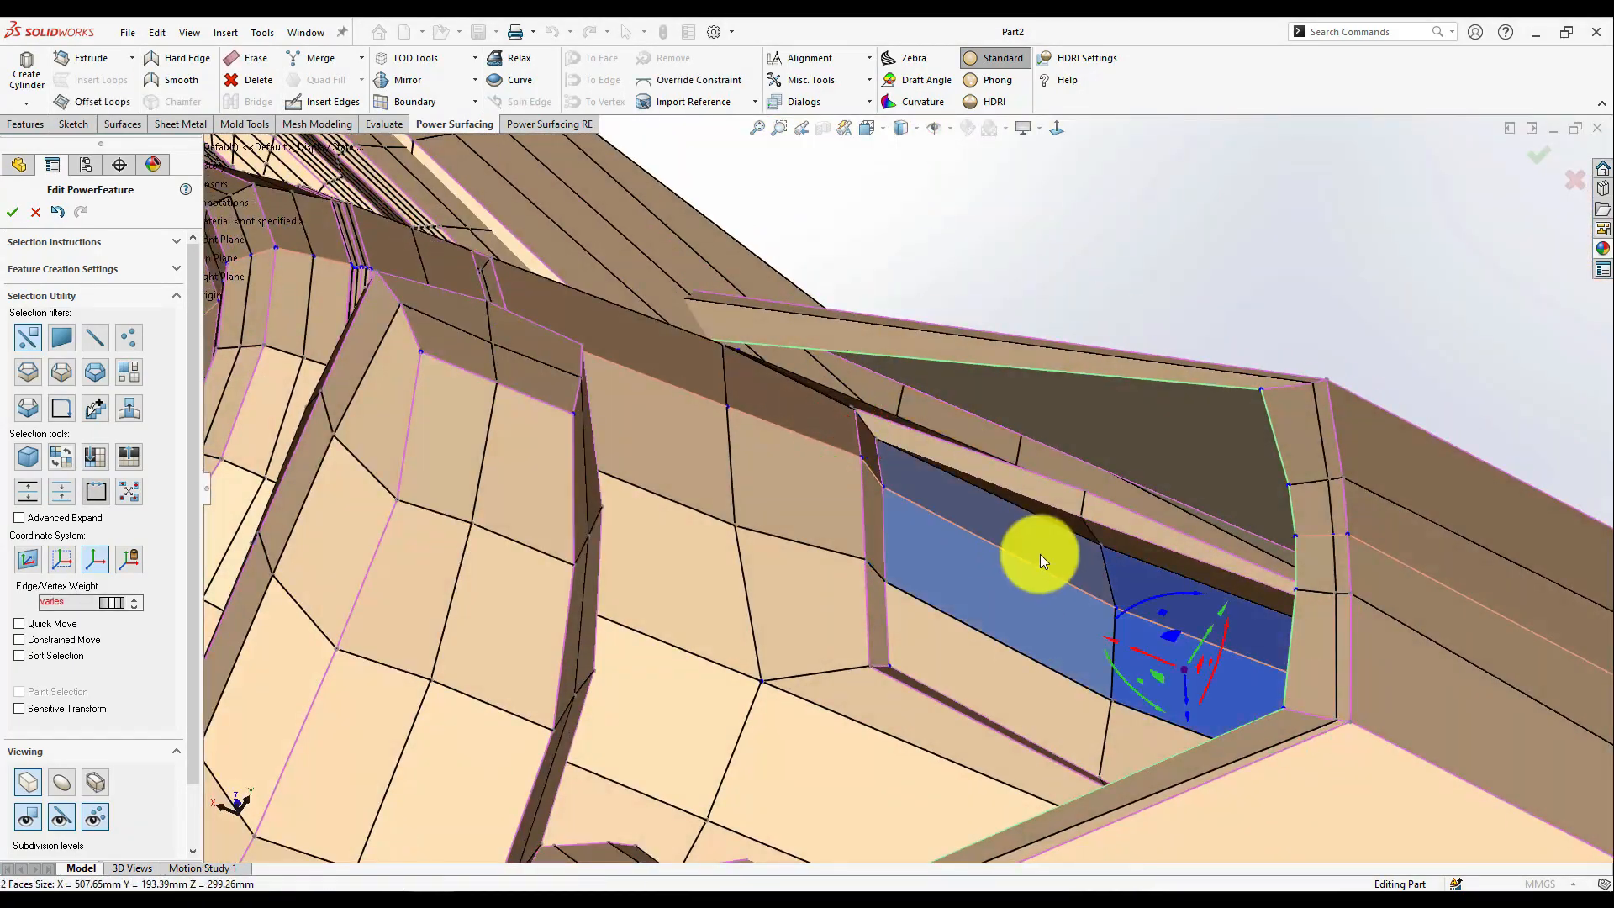
{"action": "scroll", "coordinate": [1093, 672], "scroll_direction": "down", "scroll_amount": 2}
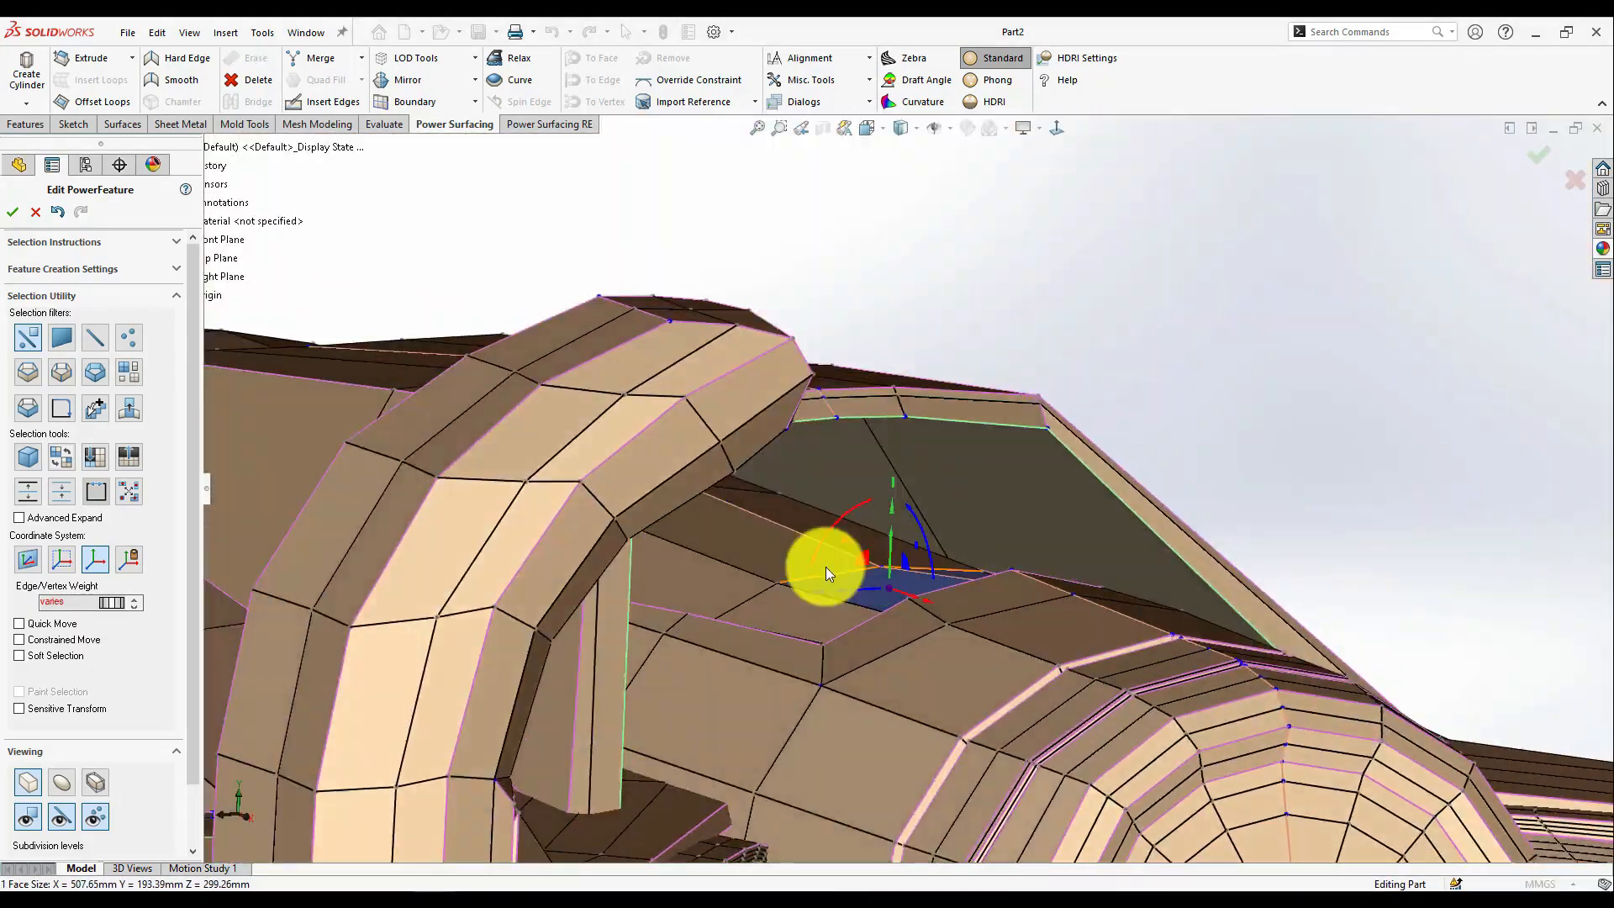
{"action": "middle_click_drag", "start_coordinate": [829, 565], "coordinate": [965, 708]}
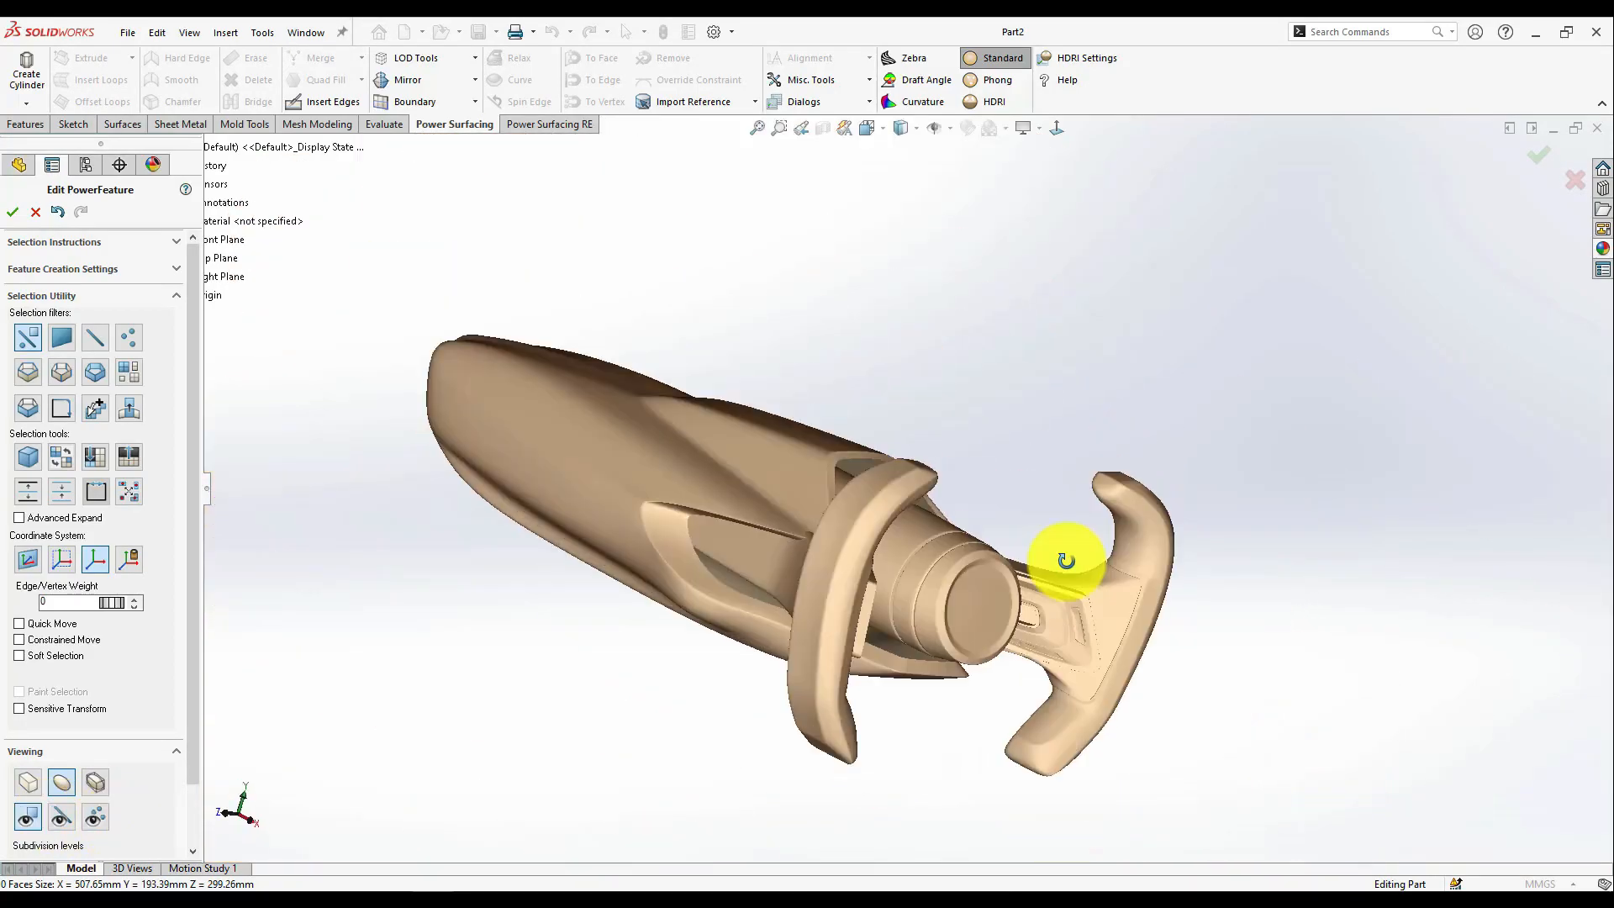
- Select the concentric face rings of the cylinder's front end and shrink them toward its centre
{"action": "middle_click_drag", "start_coordinate": [1063, 547], "coordinate": [1008, 486]}
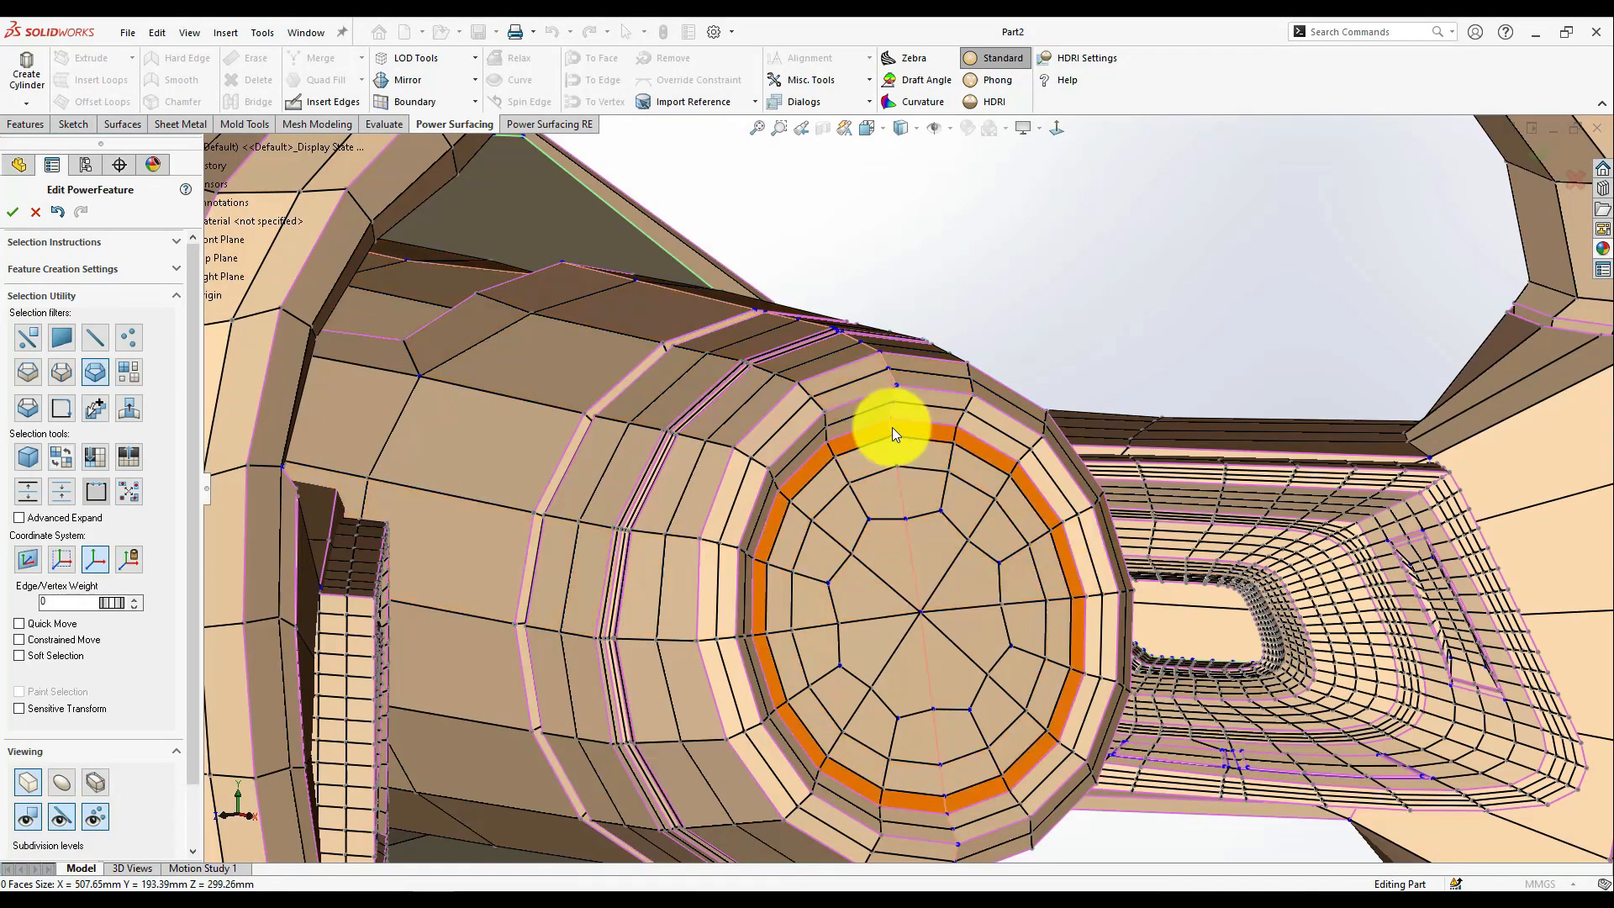
{"action": "double_click", "coordinate": [891, 427]}
{"action": "double_click", "coordinate": [893, 451], "text": "ctrl"}
{"action": "double_click", "coordinate": [821, 569], "text": "ctrl"}
{"action": "double_click", "coordinate": [893, 547], "text": "ctrl"}
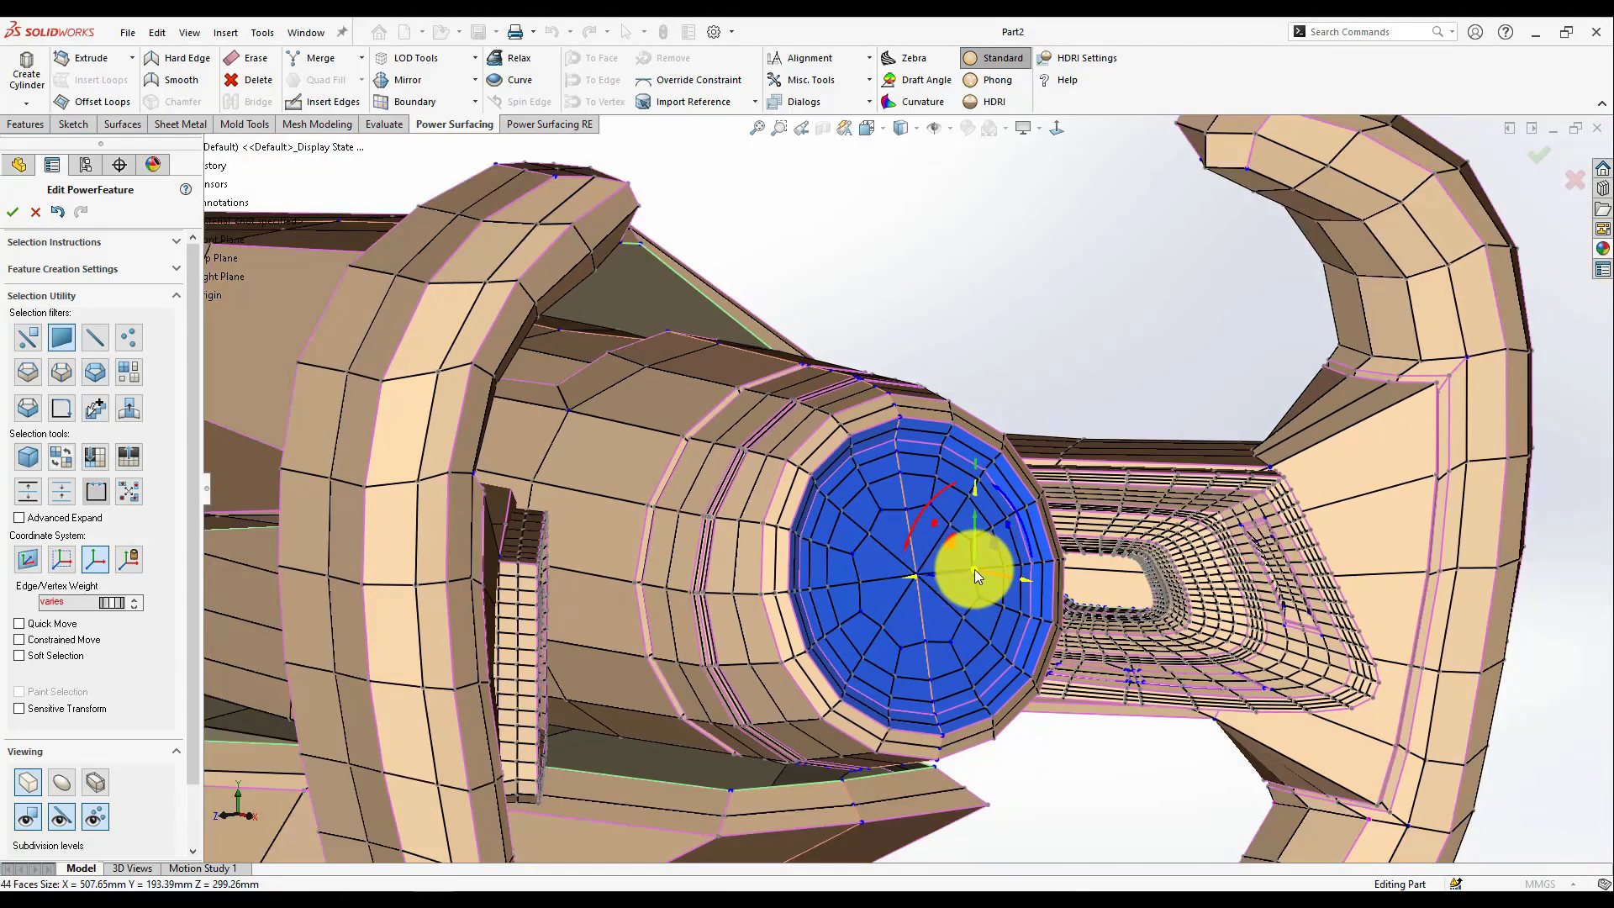
{"action": "middle_click_drag", "start_coordinate": [965, 633], "coordinate": [996, 584]}
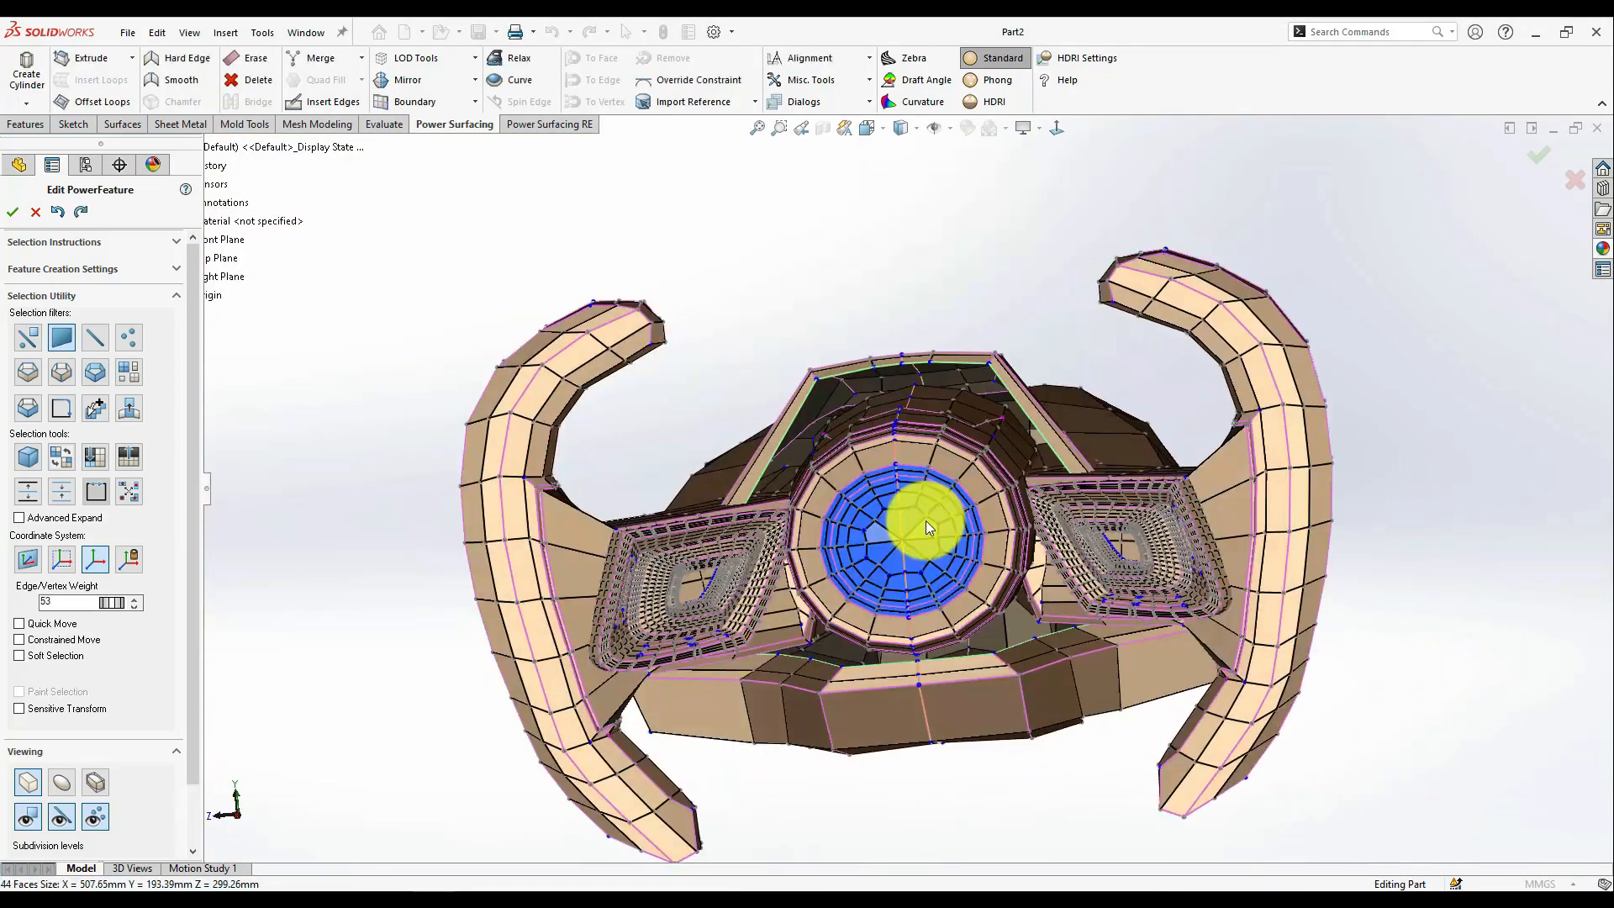
{"action": "scroll", "coordinate": [925, 521], "scroll_direction": "down", "scroll_amount": 5}
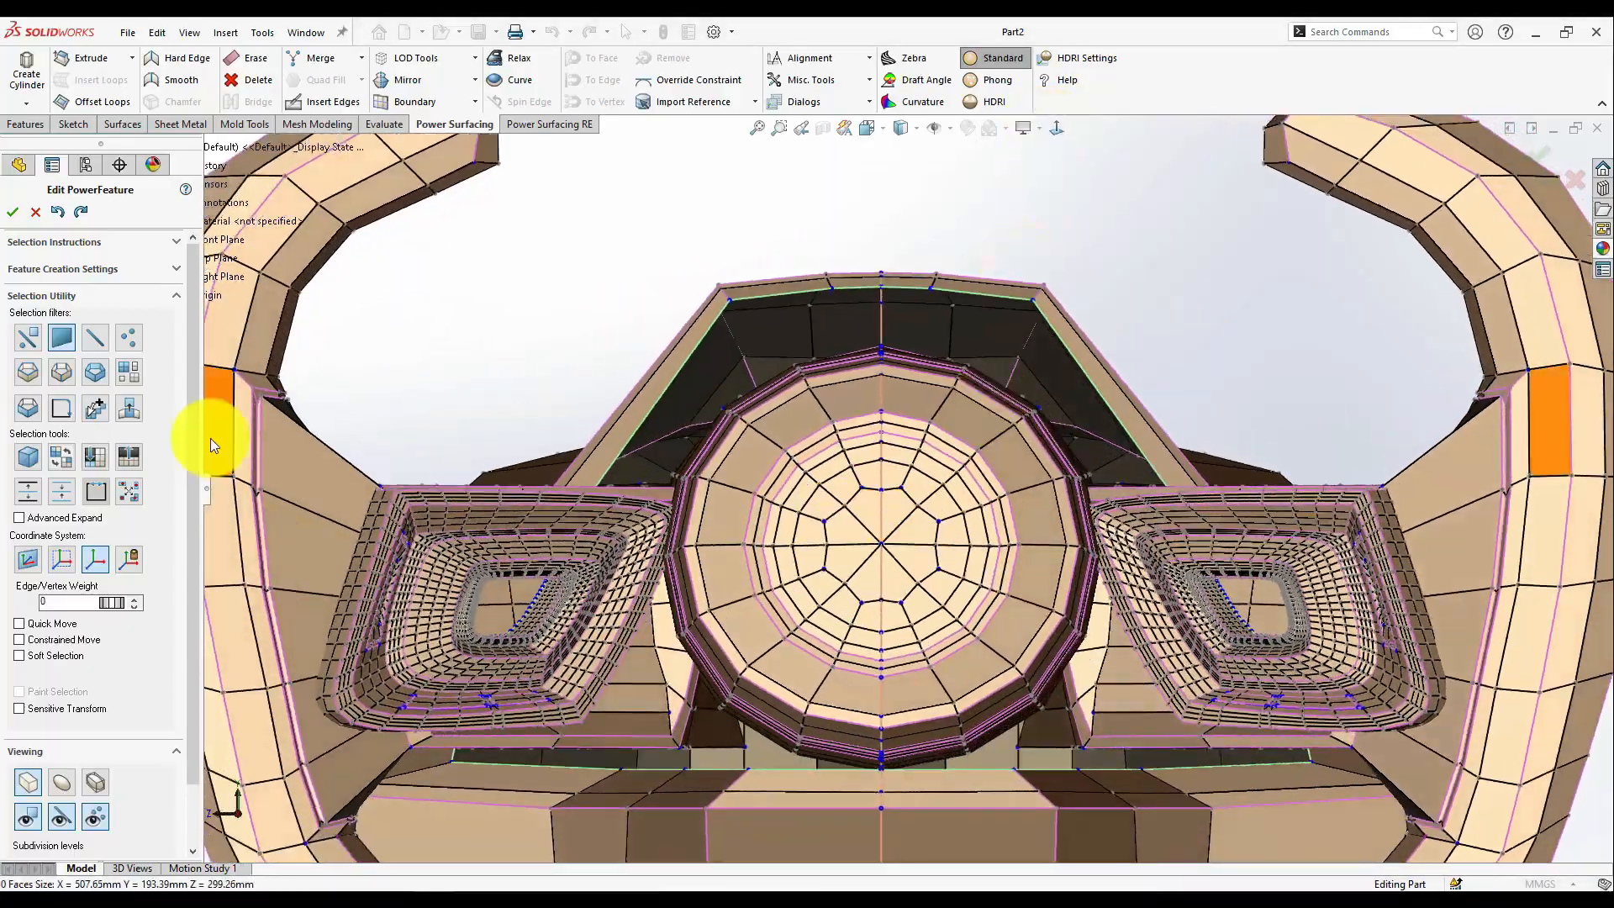
- Select all connected faces of the central cylinder, including its recess and grooves, and clear the selection when done
{"action": "double_click", "coordinate": [721, 540], "text": "ctrl"}
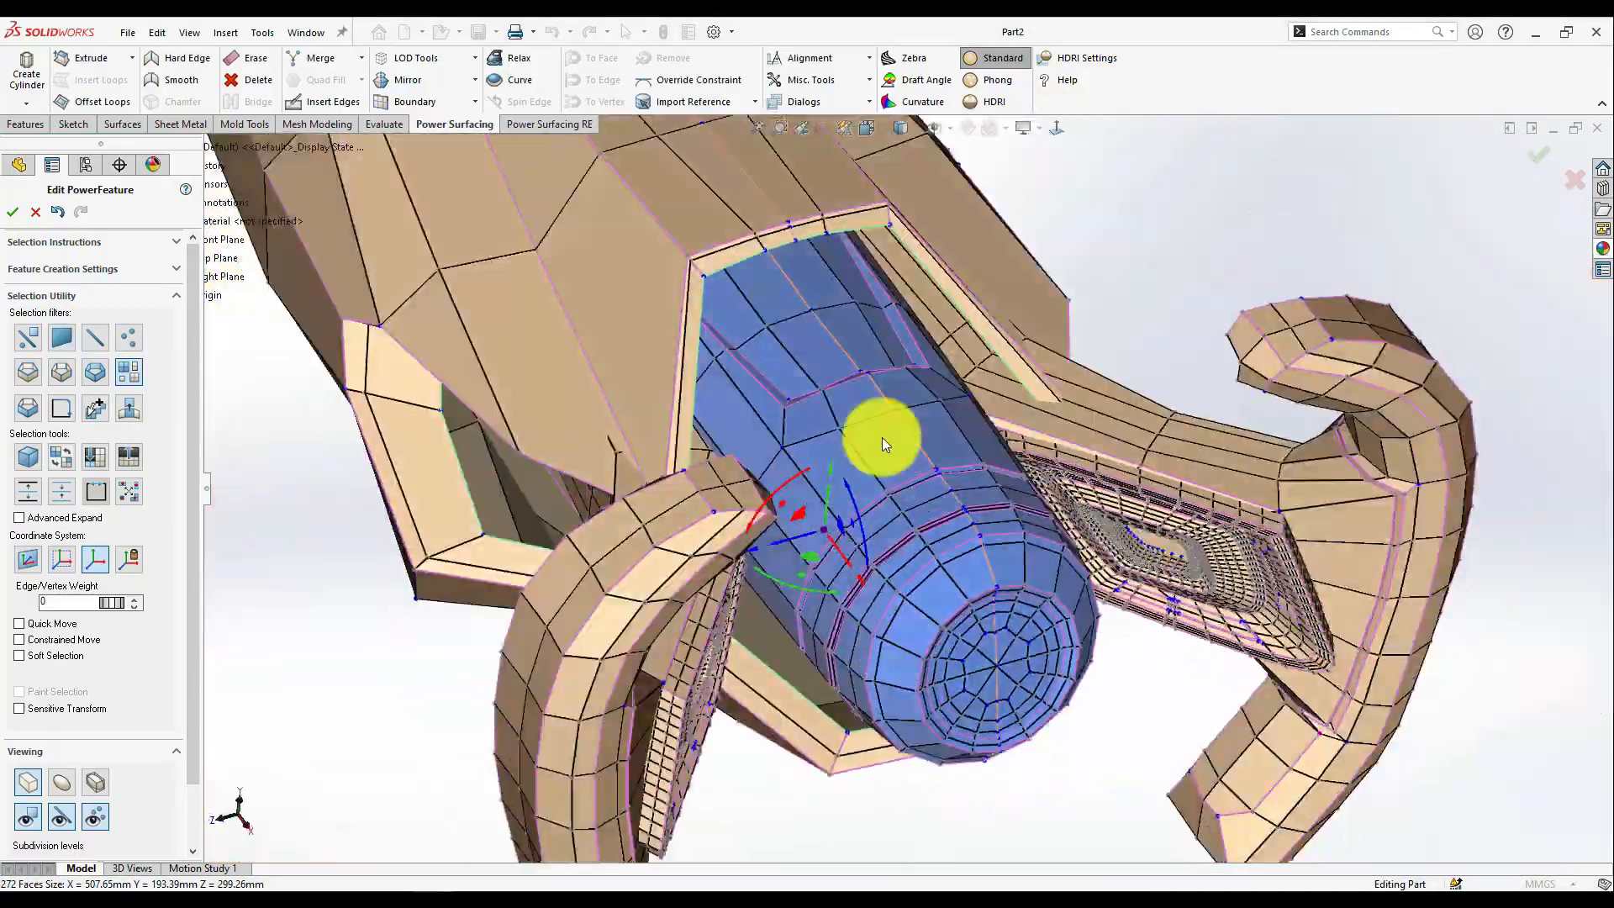
{"action": "key", "text": "Escape"}
{"action": "middle_click_drag", "start_coordinate": [835, 512], "coordinate": [839, 422]}
{"action": "left_click_drag", "start_coordinate": [839, 424], "coordinate": [773, 389]}
{"action": "left_click", "coordinate": [795, 390]}
- Switch to the control mesh display and pick vertices along the side of the cylinder's recess
{"action": "left_click", "coordinate": [28, 782]}
{"action": "scroll", "coordinate": [786, 399], "scroll_direction": "down", "scroll_amount": 3}
{"action": "left_click", "coordinate": [850, 350]}
{"action": "middle_click_drag", "start_coordinate": [850, 350], "coordinate": [482, 280]}
{"action": "left_click", "coordinate": [825, 459]}
{"action": "key", "text": "s"}
{"action": "left_click", "coordinate": [685, 425]}
{"action": "left_click", "coordinate": [496, 250]}
- Pick and adjust the vertices at the rear end of the recess's side on the cylinder
{"action": "right_click", "coordinate": [496, 277]}
{"action": "left_click", "coordinate": [529, 415]}
{"action": "left_click", "coordinate": [522, 244]}
{"action": "right_click", "coordinate": [468, 335]}
{"action": "left_click", "coordinate": [531, 415]}
{"action": "left_click", "coordinate": [502, 392]}
{"action": "middle_click_drag", "start_coordinate": [531, 415], "coordinate": [430, 350]}
{"action": "left_click", "coordinate": [482, 368]}
{"action": "left_click", "coordinate": [447, 391]}
{"action": "scroll", "coordinate": [430, 349], "scroll_direction": "down", "scroll_amount": 4}
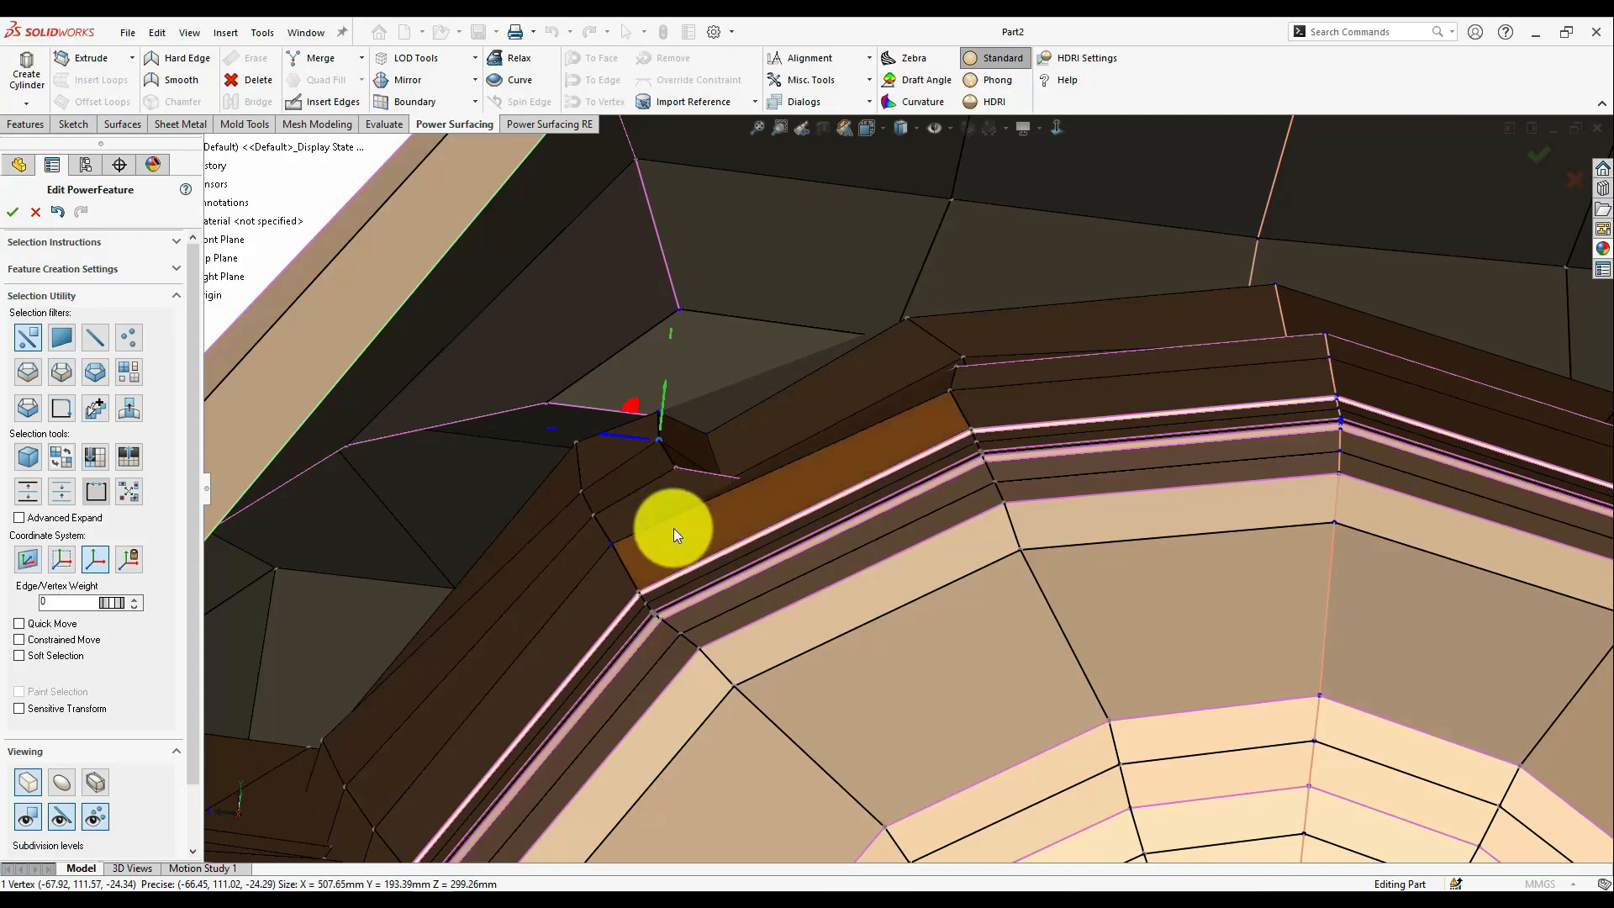
- Adjust the adjoining vertices beside the recess and select three neighbouring elements on the cylinder
{"action": "middle_click_drag", "start_coordinate": [658, 527], "coordinate": [597, 505]}
{"action": "left_click", "coordinate": [586, 488]}
{"action": "left_click", "coordinate": [581, 483]}
{"action": "scroll", "coordinate": [684, 533], "scroll_direction": "up", "scroll_amount": 2}
{"action": "middle_click_drag", "start_coordinate": [685, 532], "coordinate": [756, 538]}
{"action": "left_click", "coordinate": [830, 445]}
{"action": "left_click", "coordinate": [819, 458], "text": "ctrl"}
{"action": "left_click", "coordinate": [789, 475], "text": "ctrl"}
{"action": "scroll", "coordinate": [756, 538], "scroll_direction": "up", "scroll_amount": 2}
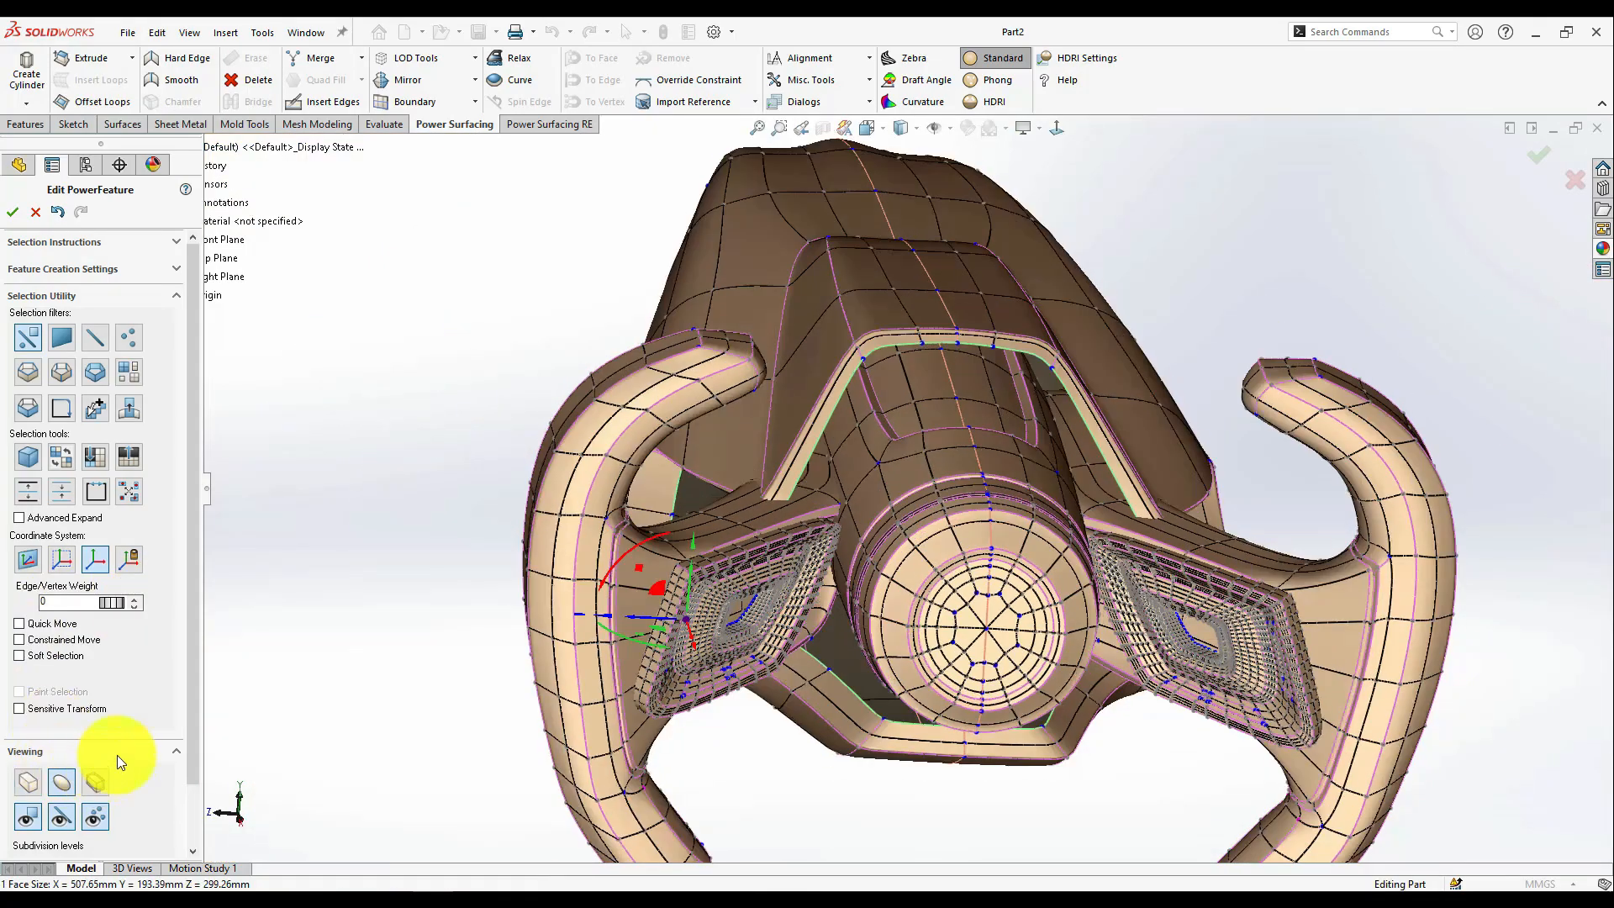
- Hide the mesh edges and vertices and examine the smooth shape of the cylinder's recess
{"action": "scroll", "coordinate": [830, 473], "scroll_direction": "up", "scroll_amount": 4}
{"action": "mouse_move", "coordinate": [831, 472]}
{"action": "middle_mouse_down"}
{"action": "mouse_move", "coordinate": [771, 555]}
{"action": "mouse_move", "coordinate": [969, 684]}
{"action": "mouse_move", "coordinate": [915, 591]}
{"action": "mouse_move", "coordinate": [710, 837]}
{"action": "middle_mouse_up"}
{"action": "key", "text": "v"}
{"action": "key", "text": "e"}
{"action": "scroll", "coordinate": [840, 403], "scroll_direction": "down", "scroll_amount": 4}
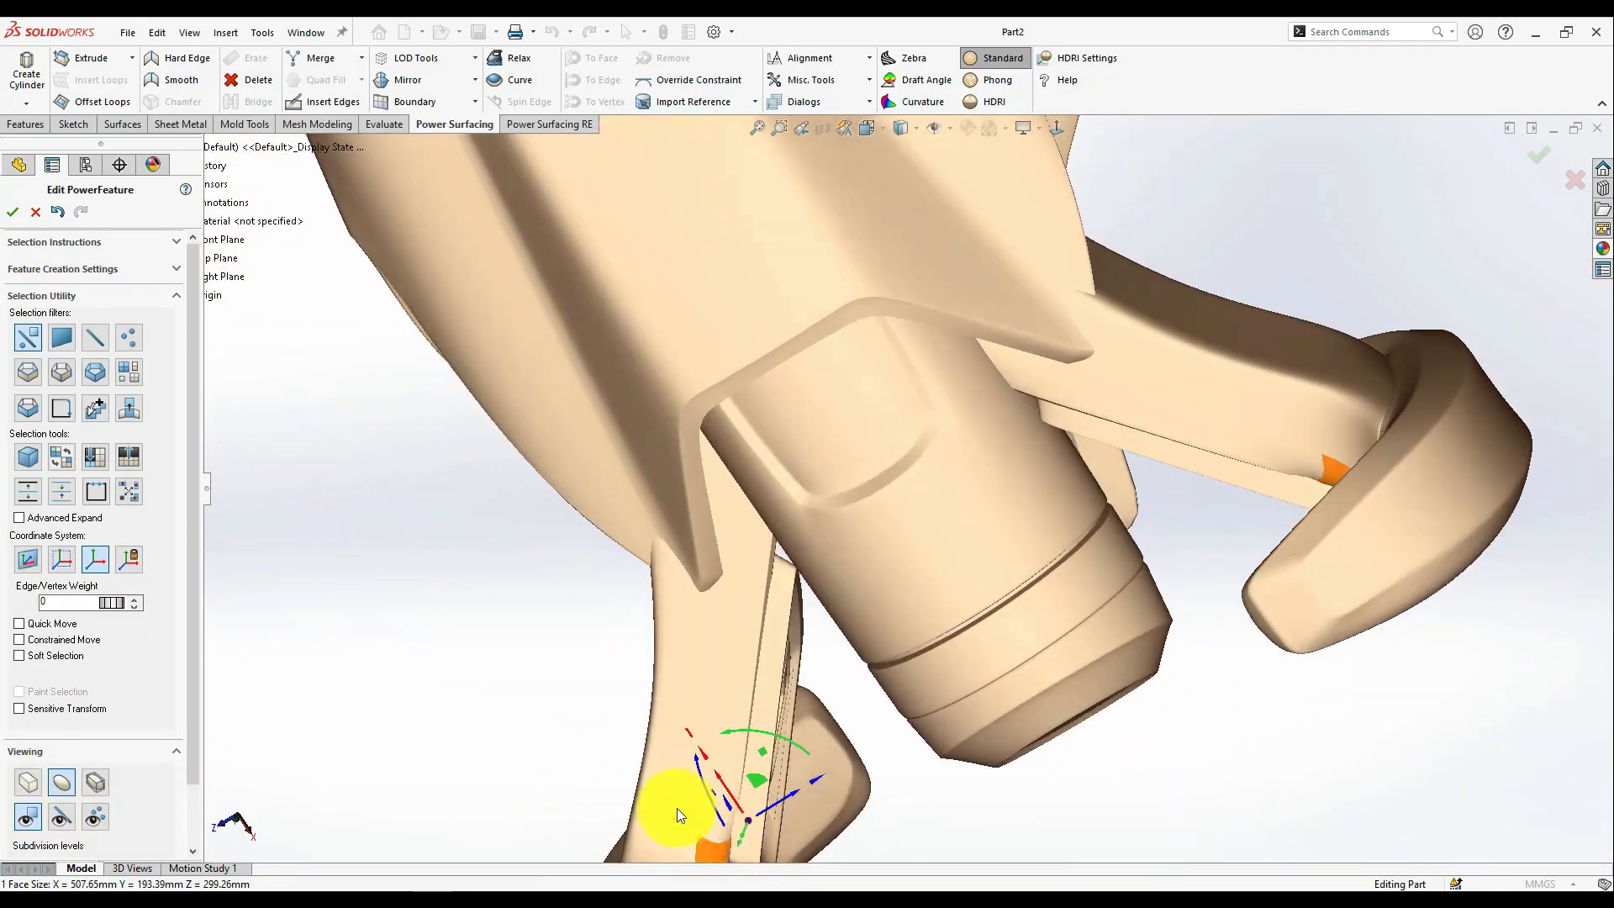
- Show the vertices on the smooth surface and move a vertex at the recess, clearing the selection when done
{"action": "left_click", "coordinate": [91, 820]}
{"action": "scroll", "coordinate": [899, 588], "scroll_direction": "down", "scroll_amount": 2}
{"action": "middle_click_drag", "start_coordinate": [900, 588], "coordinate": [849, 470]}
{"action": "left_click_drag", "start_coordinate": [783, 445], "coordinate": [793, 476]}
{"action": "key", "text": "Escape"}
{"action": "middle_click_drag", "start_coordinate": [865, 552], "coordinate": [1022, 826]}
- Turn on the curvature display and shift a vertex at the recess's front corner slightly
{"action": "left_click", "coordinate": [910, 420]}
{"action": "scroll", "coordinate": [910, 420], "scroll_direction": "down", "scroll_amount": 5}
{"action": "left_click", "coordinate": [913, 101]}
{"action": "middle_click_drag", "start_coordinate": [903, 538], "coordinate": [946, 588]}
{"action": "scroll", "coordinate": [882, 421], "scroll_direction": "down", "scroll_amount": 2}
{"action": "mouse_move", "coordinate": [917, 387]}
{"action": "left_mouse_down"}
{"action": "mouse_move", "coordinate": [920, 416]}
{"action": "mouse_move", "coordinate": [927, 392]}
{"action": "left_mouse_up"}
- Examine the recess on the whole model and change the shading to Phong
{"action": "scroll", "coordinate": [919, 704], "scroll_direction": "up", "scroll_amount": 5}
{"action": "mouse_move", "coordinate": [920, 705]}
{"action": "middle_mouse_down"}
{"action": "mouse_move", "coordinate": [943, 684]}
{"action": "mouse_move", "coordinate": [819, 589]}
{"action": "middle_mouse_up"}
{"action": "scroll", "coordinate": [819, 588], "scroll_direction": "up", "scroll_amount": 1}
{"action": "scroll", "coordinate": [942, 563], "scroll_direction": "down", "scroll_amount": 1}
{"action": "middle_click_drag", "start_coordinate": [960, 552], "coordinate": [942, 538]}
{"action": "left_click", "coordinate": [973, 57]}
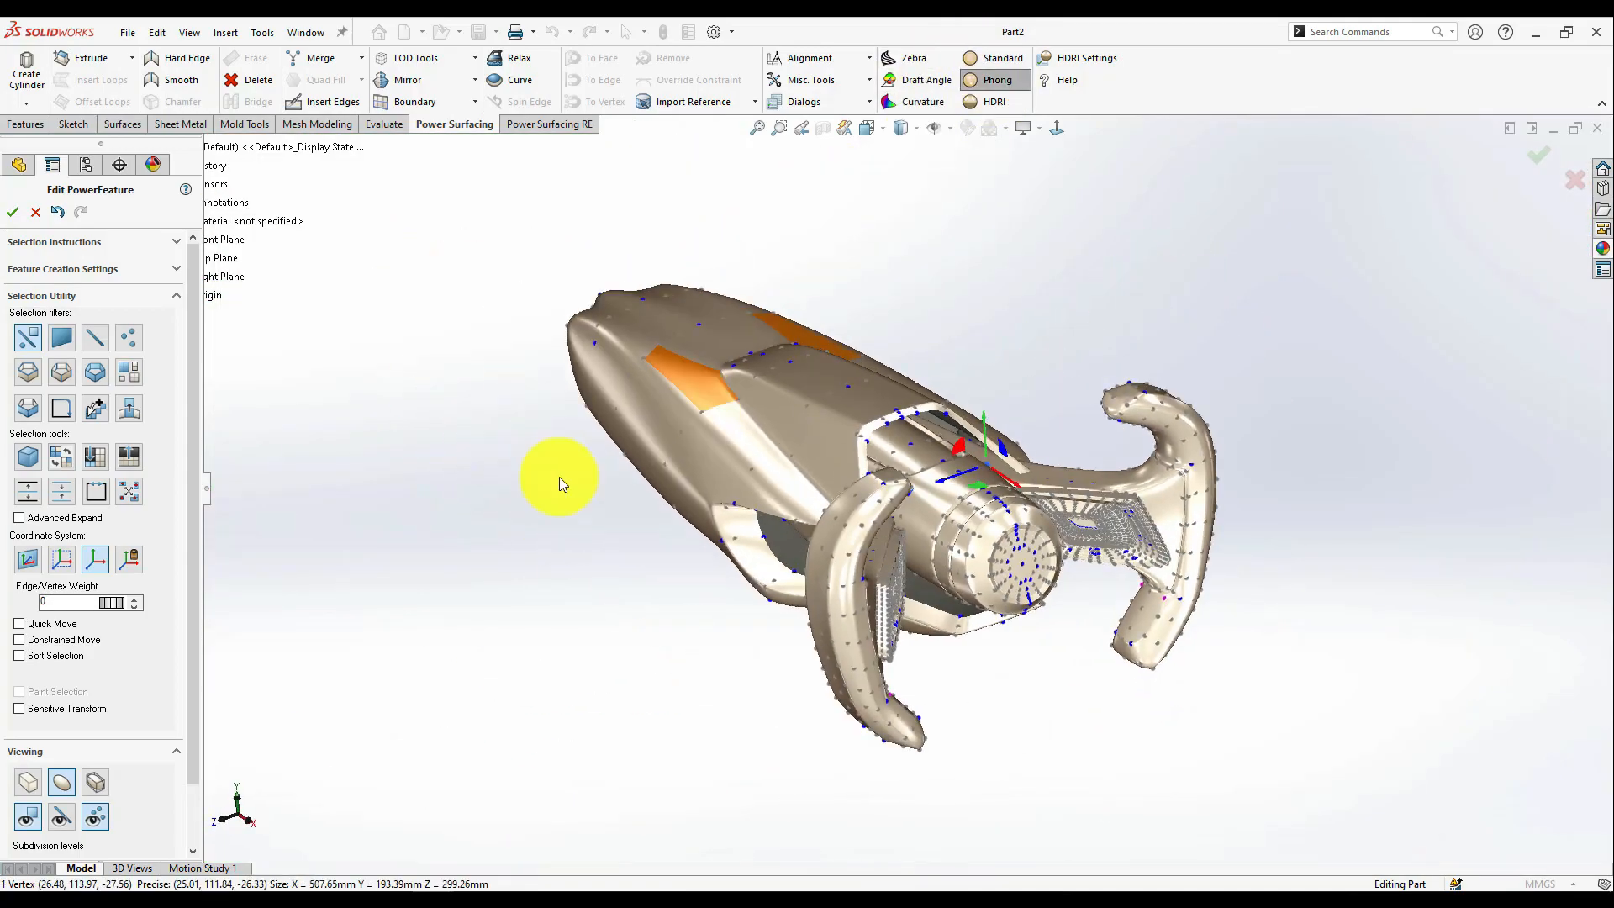
- Change the material color in the HDRI settings to blue
{"action": "left_click", "coordinate": [1087, 57]}
{"action": "left_click", "coordinate": [382, 348]}
{"action": "left_click_drag", "start_coordinate": [413, 383], "coordinate": [274, 627]}
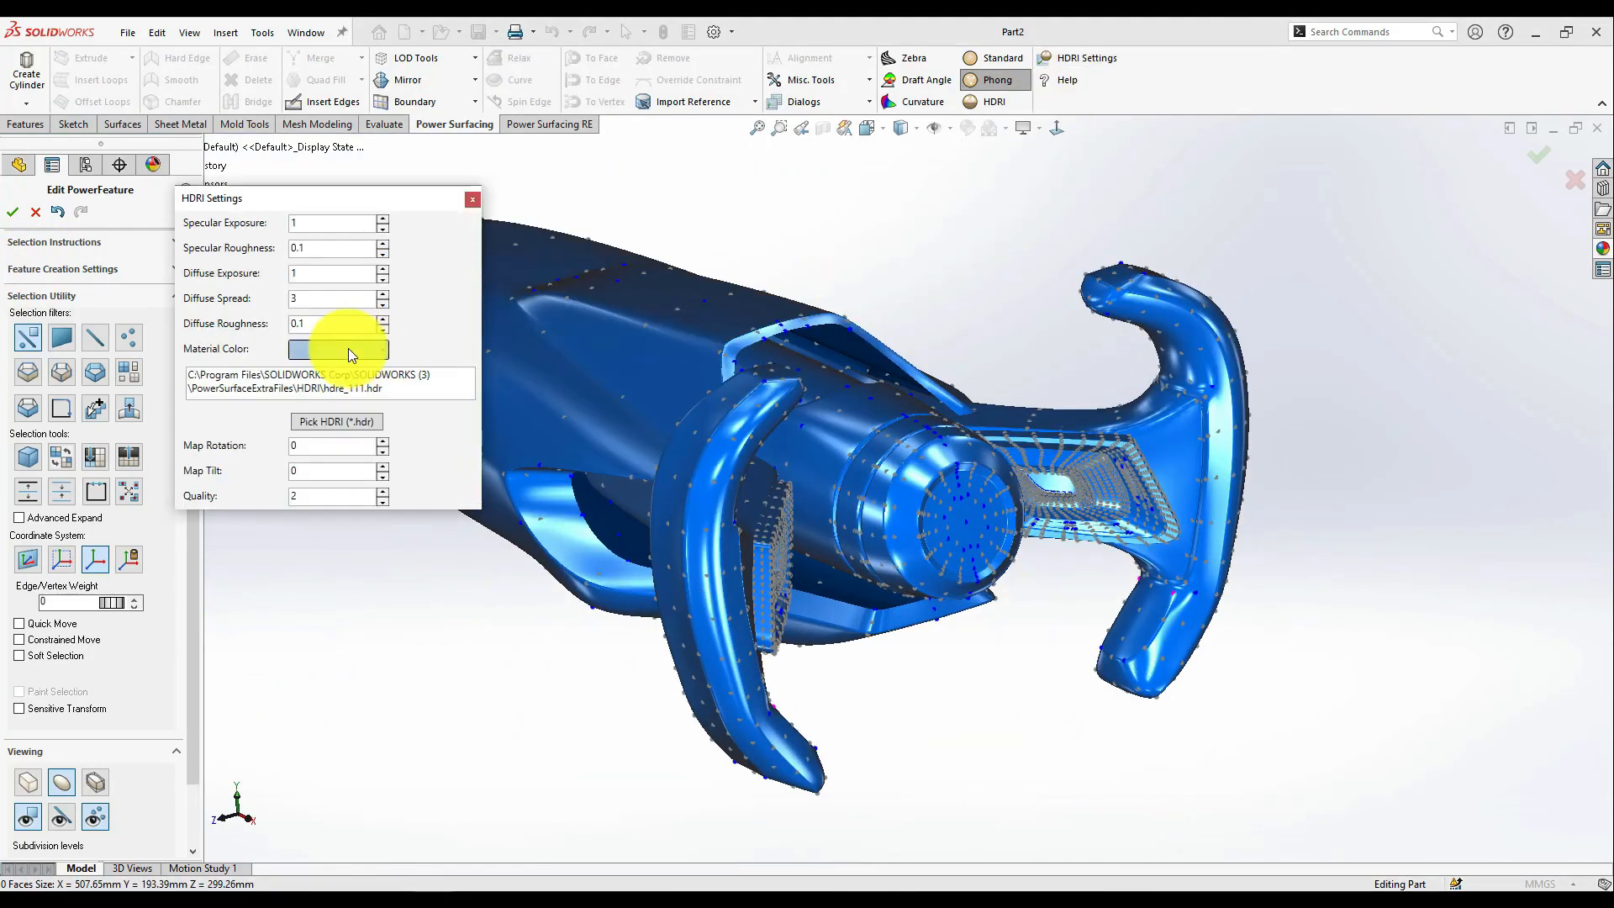
{"action": "left_click", "coordinate": [348, 348]}
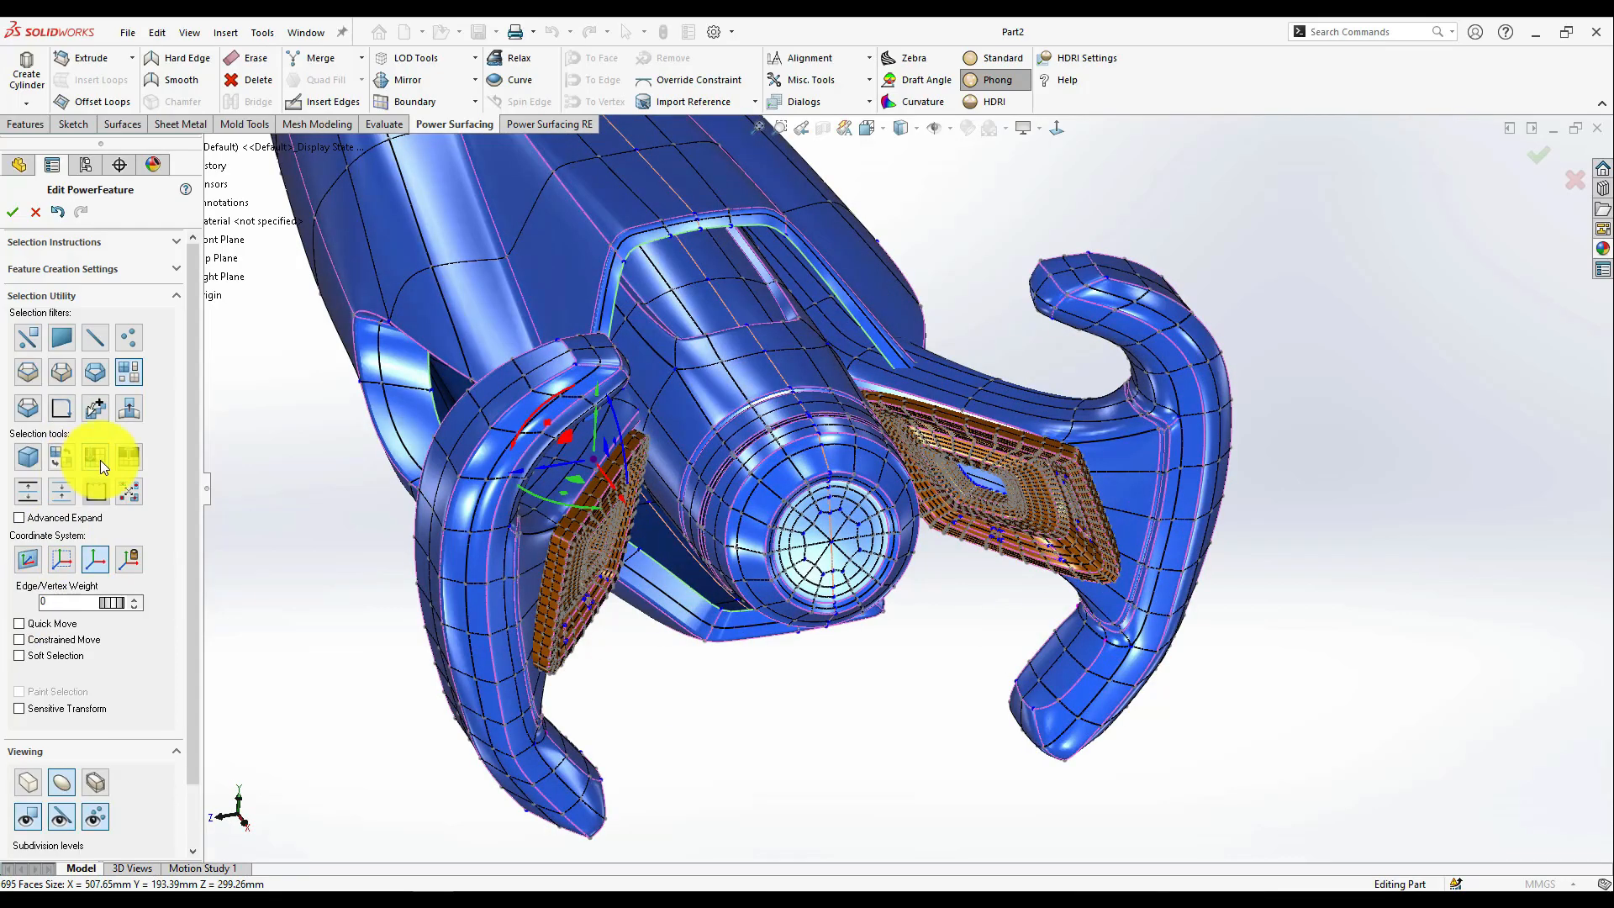
- Isolate the selected recessed shells and pick elements at the corner of a shell's inner floor
{"action": "left_click", "coordinate": [95, 456]}
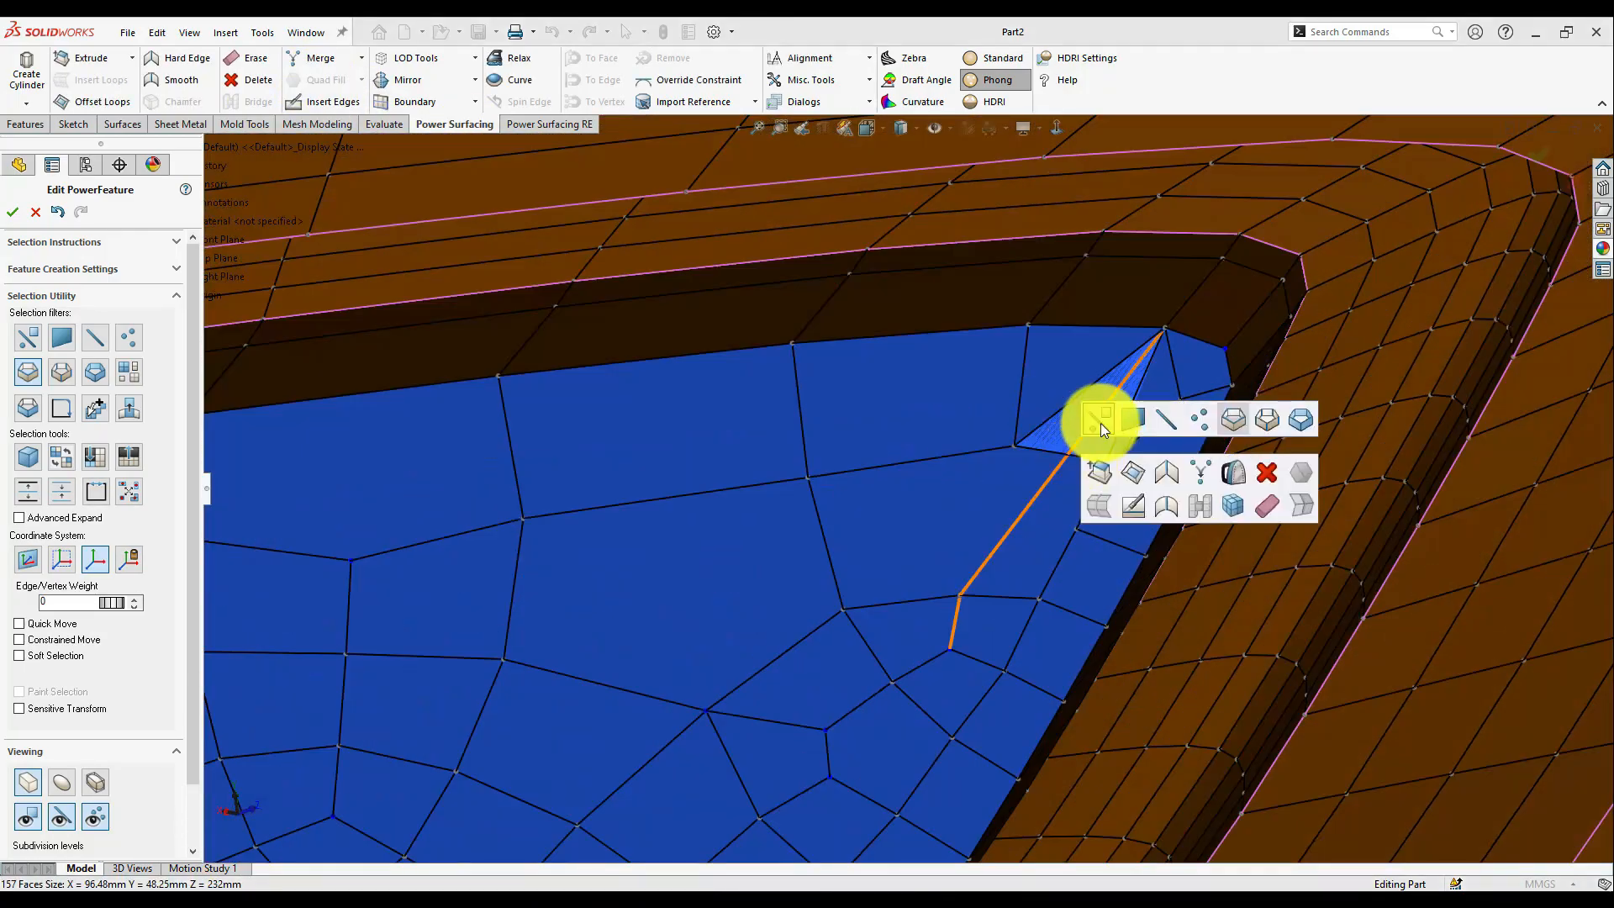
{"action": "left_click", "coordinate": [1101, 422]}
{"action": "left_click", "coordinate": [1311, 467]}
{"action": "left_click", "coordinate": [1325, 479]}
{"action": "middle_click_drag", "start_coordinate": [1031, 583], "coordinate": [1070, 430]}
- Delete the folded elements at the corner of the shell's inner floor and refill the gap with Quad Fill
{"action": "left_click", "coordinate": [1019, 387]}
{"action": "left_click", "coordinate": [1169, 361], "text": "ctrl"}
{"action": "left_click", "coordinate": [310, 81]}
{"action": "left_click", "coordinate": [1123, 586]}
{"action": "key", "text": "Delete"}
{"action": "left_click", "coordinate": [1021, 603]}
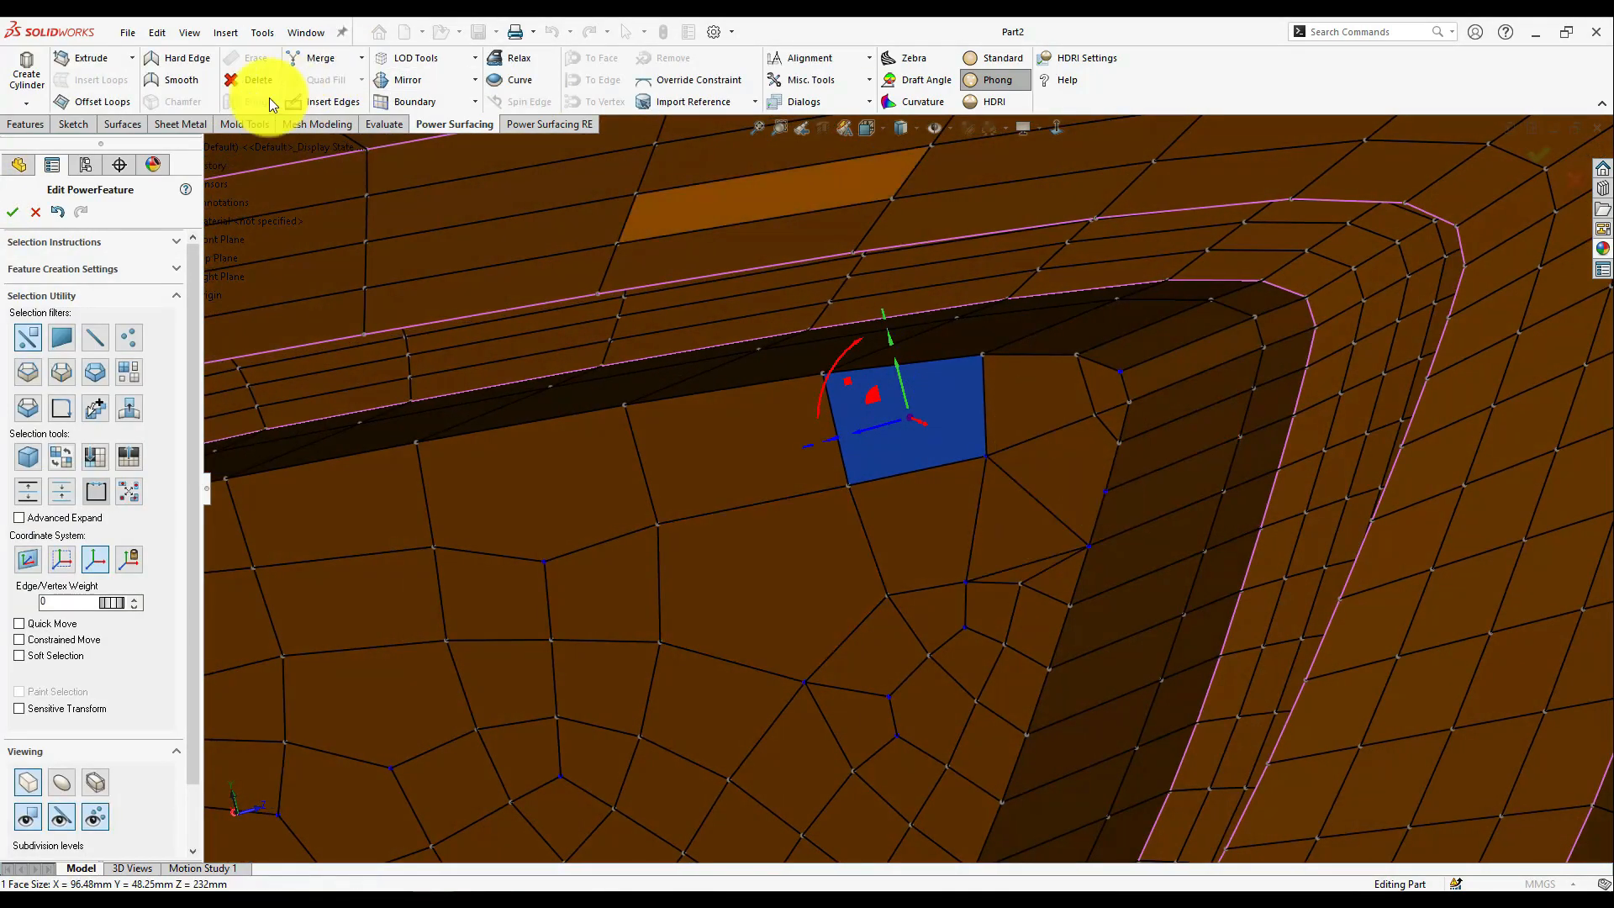
- Insert edges across the faces at the shell floor's corner and apply Quad Fill to the remaining opening
{"action": "left_click", "coordinate": [301, 101]}
{"action": "middle_click_drag", "start_coordinate": [981, 458], "coordinate": [842, 516]}
{"action": "right_click", "coordinate": [842, 516]}
{"action": "scroll", "coordinate": [889, 608], "scroll_direction": "up", "scroll_amount": 6}
{"action": "middle_click_drag", "start_coordinate": [889, 609], "coordinate": [1012, 745]}
{"action": "left_click", "coordinate": [1117, 302]}
{"action": "left_click", "coordinate": [316, 80]}
{"action": "right_click", "coordinate": [1012, 745]}
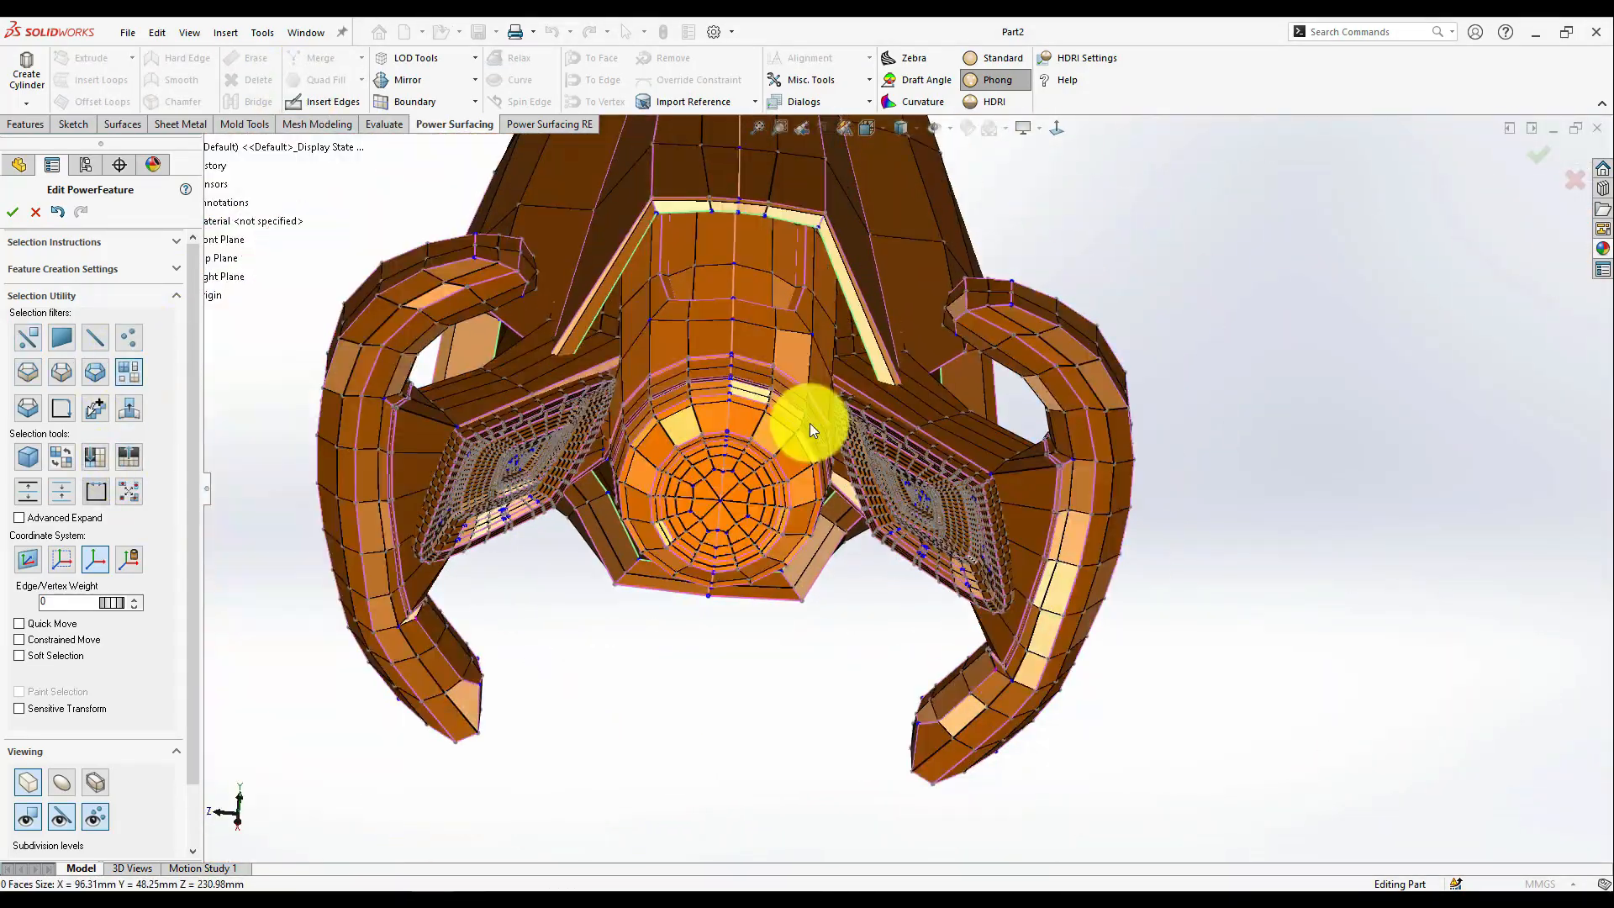
- Select the recessed shell and the central cylinder as complete parts and change which parts are displayed
{"action": "middle_click_drag", "start_coordinate": [800, 418], "coordinate": [811, 378]}
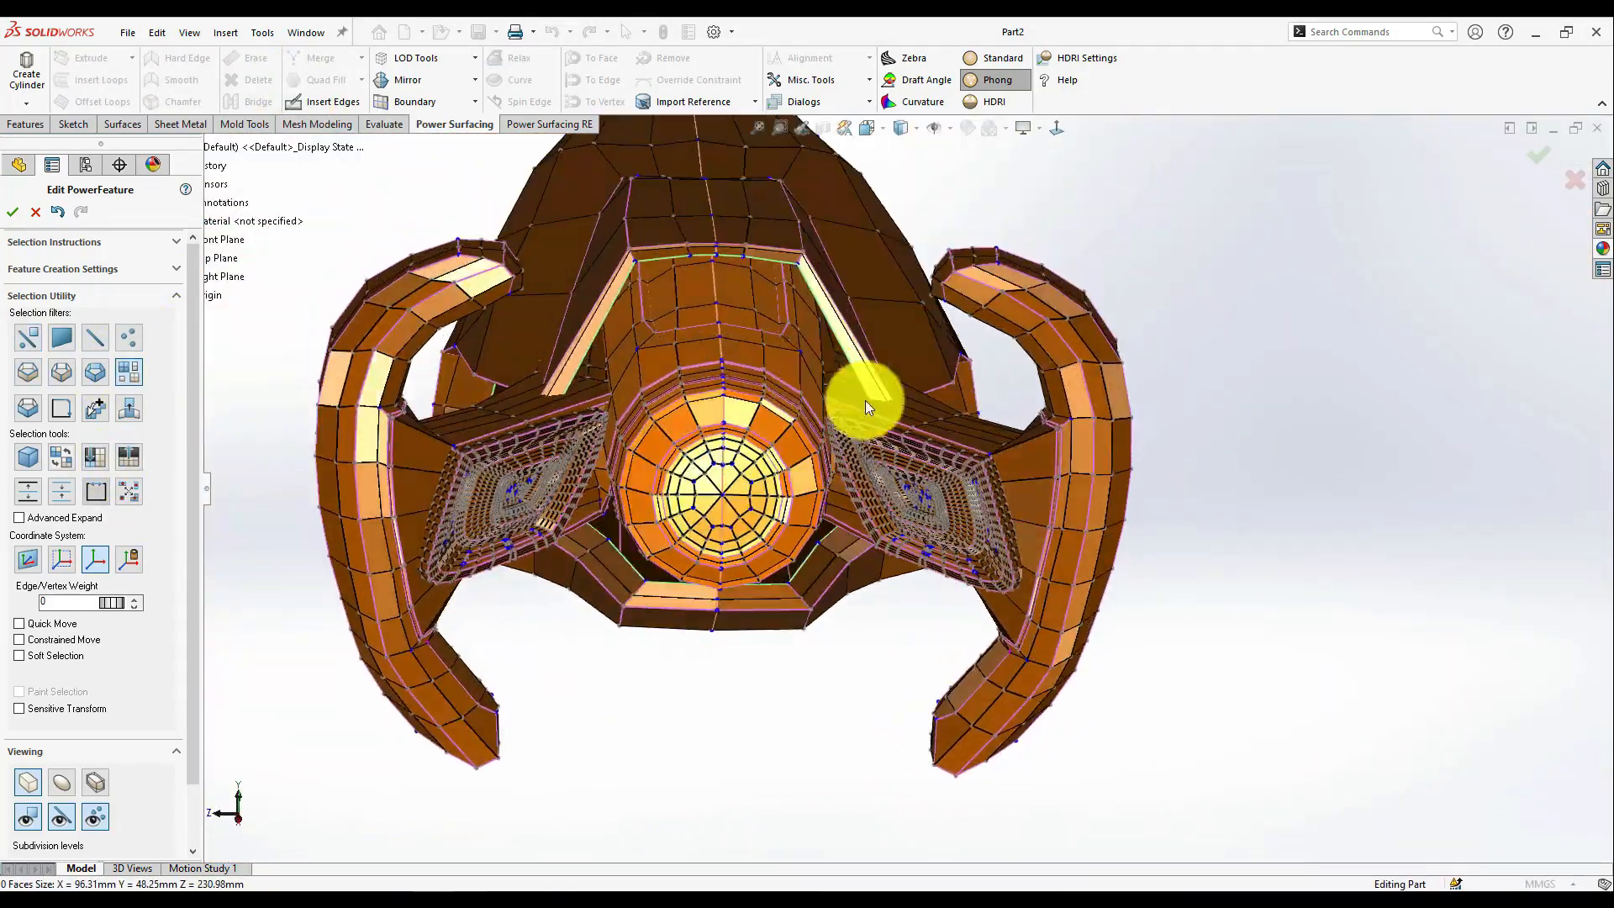
{"action": "left_click", "coordinate": [925, 496]}
{"action": "left_click", "coordinate": [678, 461], "text": "ctrl"}
{"action": "left_click", "coordinate": [119, 461]}
- Select two faces at the front corner of the body's side opening and turn on Soft Selection
{"action": "left_click", "coordinate": [538, 320]}
{"action": "middle_click_drag", "start_coordinate": [537, 319], "coordinate": [723, 435]}
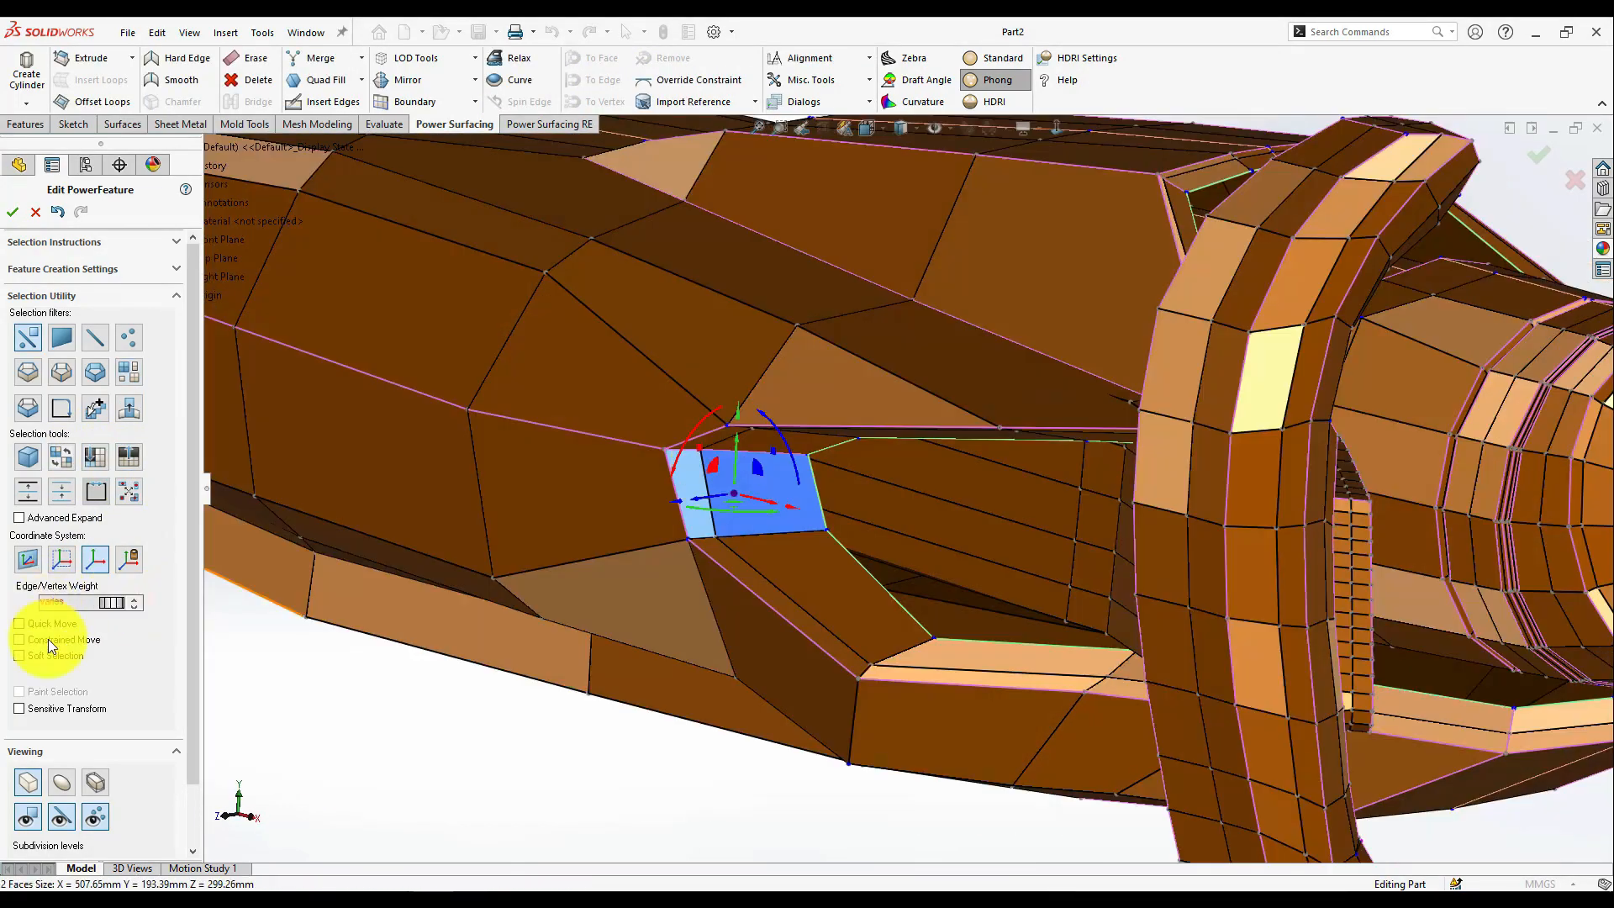
{"action": "left_click", "coordinate": [19, 654]}
{"action": "scroll", "coordinate": [820, 518], "scroll_direction": "up", "scroll_amount": 3}
{"action": "key", "text": "ctrl+z"}
- Try to shift the side opening's corner faces with a larger soft selection range
{"action": "scroll", "coordinate": [745, 627], "scroll_direction": "up", "scroll_amount": 3}
{"action": "middle_click_drag", "start_coordinate": [745, 627], "coordinate": [736, 748]}
{"action": "left_click_drag", "start_coordinate": [111, 674], "coordinate": [291, 652]}
{"action": "left_click_drag", "start_coordinate": [824, 521], "coordinate": [834, 527]}
{"action": "key", "text": "ctrl+z"}
- Select six faces on the arm's outer side where it passes through the body's side opening
{"action": "middle_click_drag", "start_coordinate": [835, 527], "coordinate": [920, 489]}
{"action": "middle_click_drag", "start_coordinate": [848, 451], "coordinate": [1097, 176]}
{"action": "scroll", "coordinate": [1093, 471], "scroll_direction": "down", "scroll_amount": 3}
{"action": "left_click", "coordinate": [1067, 429]}
{"action": "left_click", "coordinate": [869, 442], "text": "ctrl"}
{"action": "left_click", "coordinate": [948, 431], "text": "ctrl"}
{"action": "left_click", "coordinate": [1068, 478], "text": "ctrl"}
{"action": "left_click", "coordinate": [874, 477], "text": "ctrl"}
{"action": "left_click", "coordinate": [950, 483], "text": "ctrl"}
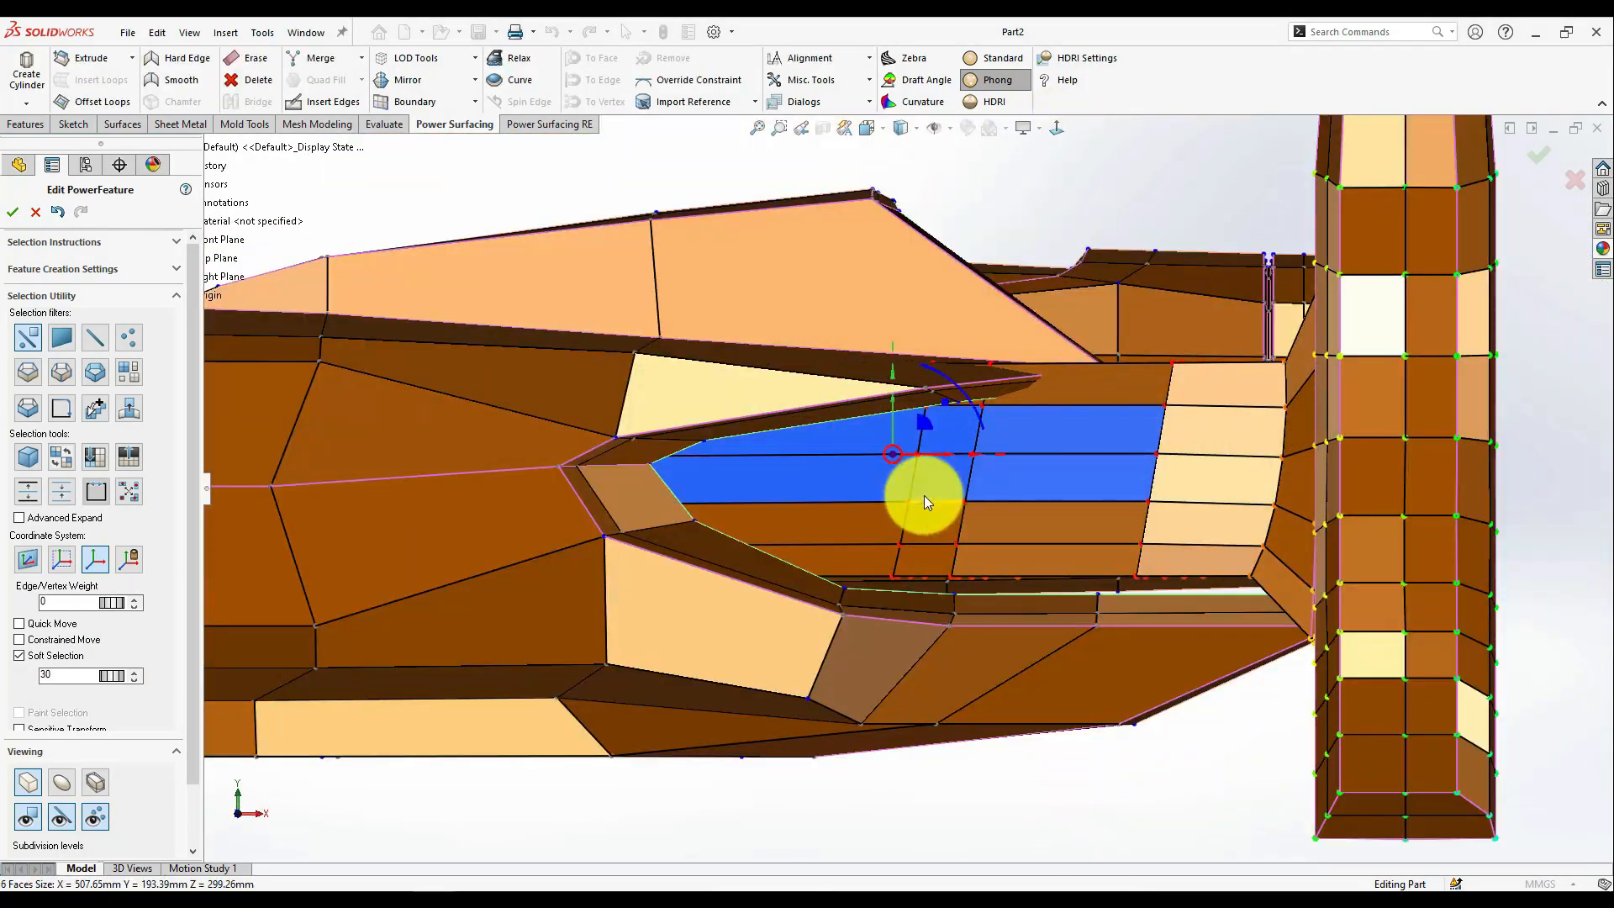
{"action": "scroll", "coordinate": [903, 489], "scroll_direction": "up", "scroll_amount": 2}
- Try to shift the six arm faces vertically with the soft selection range set to 10
{"action": "left_click_drag", "start_coordinate": [120, 675], "coordinate": [111, 676]}
{"action": "left_click_drag", "start_coordinate": [897, 420], "coordinate": [897, 427]}
{"action": "key", "text": "ctrl+z"}
{"action": "left_click_drag", "start_coordinate": [118, 675], "coordinate": [110, 675]}
{"action": "left_click_drag", "start_coordinate": [894, 419], "coordinate": [899, 437]}
{"action": "key", "text": "Escape"}
{"action": "middle_click_drag", "start_coordinate": [900, 437], "coordinate": [1031, 547]}
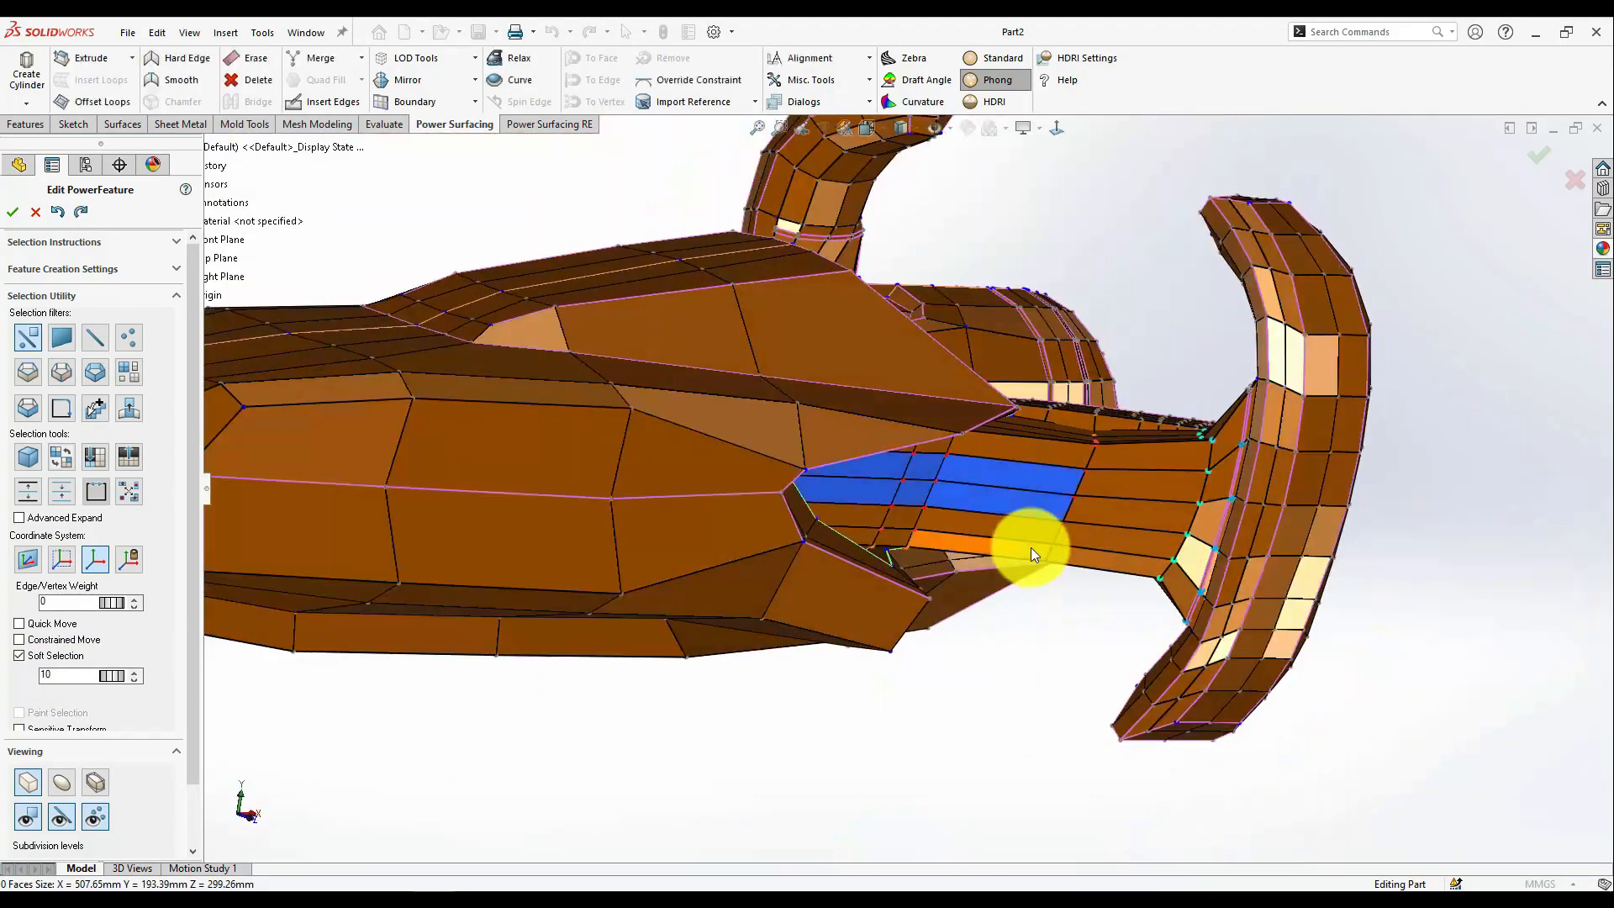
{"action": "key", "text": "ctrl+z"}
- Lower the selected arm faces within the side opening and adjust an adjoining part of the arm
{"action": "scroll", "coordinate": [1045, 464], "scroll_direction": "down", "scroll_amount": 2}
{"action": "middle_click_drag", "start_coordinate": [1046, 464], "coordinate": [1000, 404]}
{"action": "left_click_drag", "start_coordinate": [839, 407], "coordinate": [840, 429]}
{"action": "middle_click_drag", "start_coordinate": [841, 430], "coordinate": [1040, 360]}
{"action": "scroll", "coordinate": [1040, 360], "scroll_direction": "down", "scroll_amount": 2}
{"action": "left_click", "coordinate": [1040, 360]}
{"action": "left_click_drag", "start_coordinate": [1040, 360], "coordinate": [1027, 355]}
{"action": "middle_click_drag", "start_coordinate": [1026, 354], "coordinate": [956, 472]}
{"action": "scroll", "coordinate": [778, 456], "scroll_direction": "up", "scroll_amount": 5}
- Pick another spot on the arm and shift it slightly downward with Soft Selection
{"action": "scroll", "coordinate": [975, 473], "scroll_direction": "down", "scroll_amount": 5}
{"action": "left_click", "coordinate": [1128, 451]}
{"action": "left_click_drag", "start_coordinate": [1138, 437], "coordinate": [1140, 454]}
{"action": "scroll", "coordinate": [1140, 454], "scroll_direction": "up", "scroll_amount": 3}
{"action": "middle_click_drag", "start_coordinate": [1140, 454], "coordinate": [1095, 295]}
- Reduce the soft selection range to 3 and examine the whole model from several sides
{"action": "scroll", "coordinate": [862, 472], "scroll_direction": "down", "scroll_amount": 4}
{"action": "left_click", "coordinate": [794, 537]}
{"action": "scroll", "coordinate": [793, 537], "scroll_direction": "down", "scroll_amount": 7, "text": "shift"}
{"action": "middle_click_drag", "start_coordinate": [817, 496], "coordinate": [919, 437]}
{"action": "key", "text": "f"}
{"action": "middle_click_drag", "start_coordinate": [849, 511], "coordinate": [924, 537]}
{"action": "scroll", "coordinate": [1009, 543], "scroll_direction": "up", "scroll_amount": 5}
{"action": "scroll", "coordinate": [501, 606], "scroll_direction": "down", "scroll_amount": 4}
{"action": "scroll", "coordinate": [742, 537], "scroll_direction": "up", "scroll_amount": 5}
- Select the outer body as a complete part and isolate it from the cylinder and arms
{"action": "left_click", "coordinate": [131, 372]}
{"action": "middle_click_drag", "start_coordinate": [1093, 487], "coordinate": [1009, 505]}
{"action": "left_click", "coordinate": [1059, 504]}
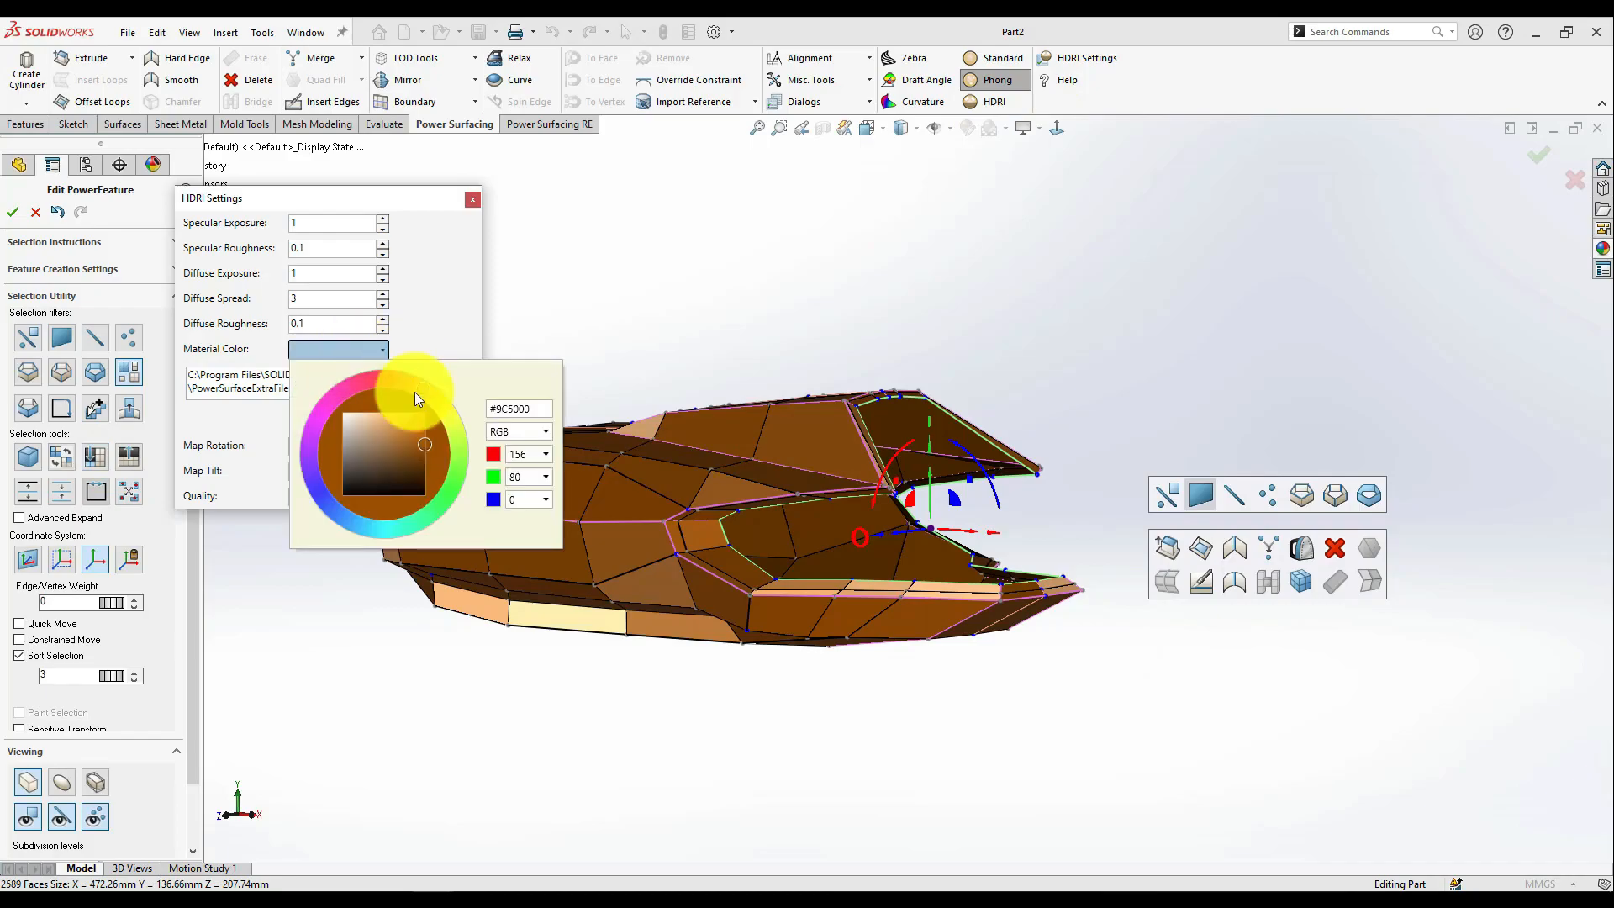
- Change the material color to a muted brown and examine the isolated body's rimmed openings
{"action": "left_click_drag", "start_coordinate": [405, 361], "coordinate": [373, 391]}
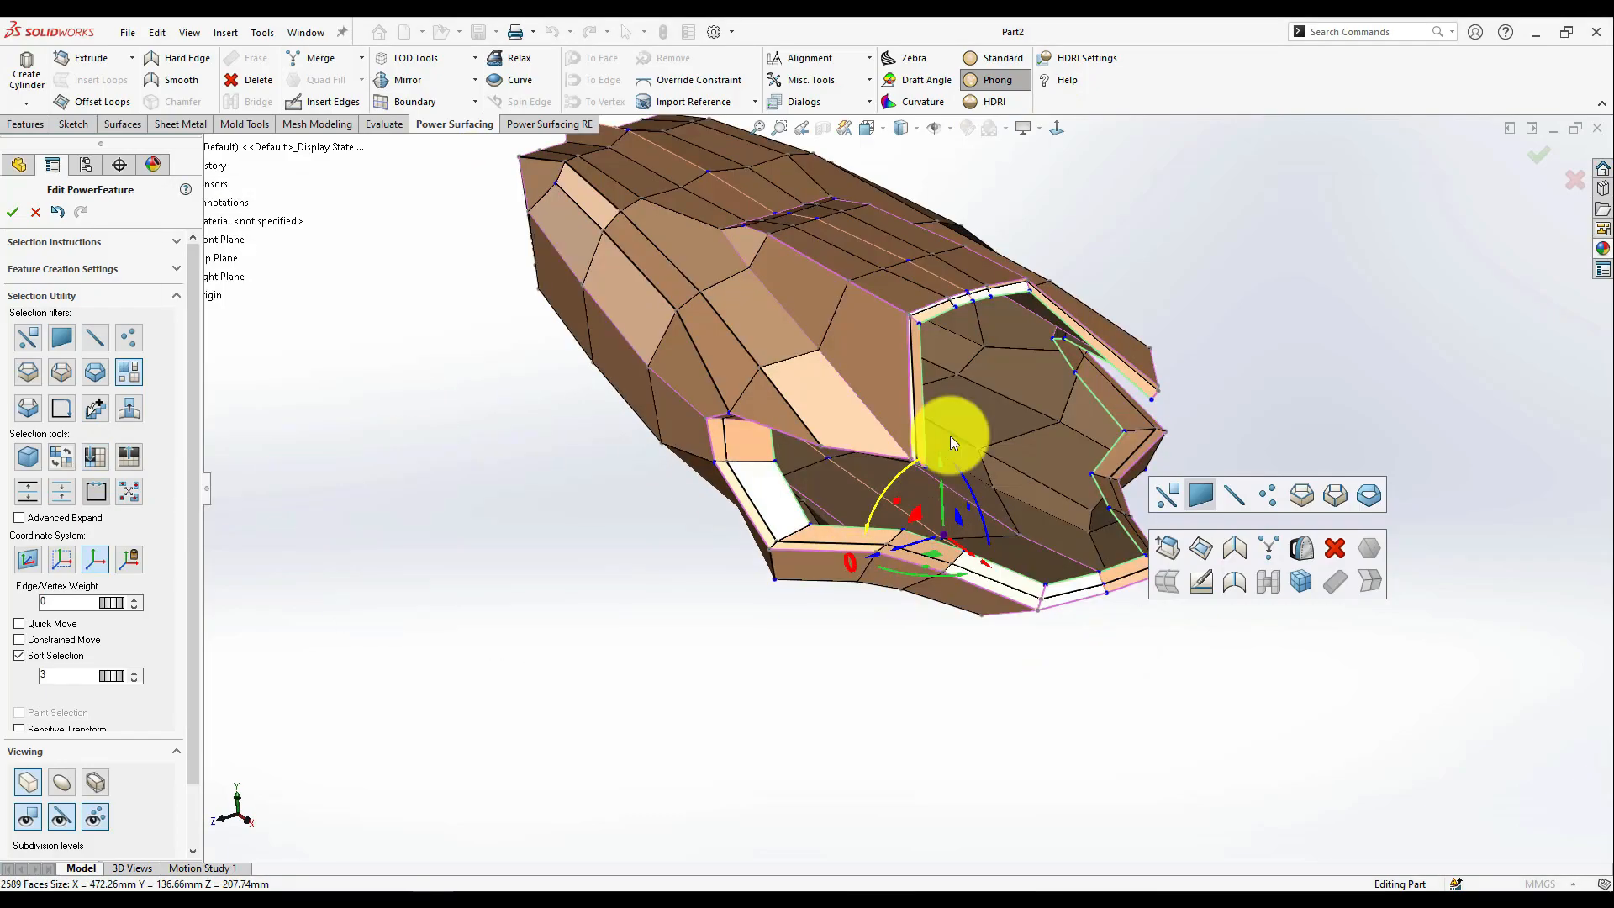
{"action": "middle_click_drag", "start_coordinate": [950, 435], "coordinate": [1047, 430]}
{"action": "scroll", "coordinate": [798, 588], "scroll_direction": "down", "scroll_amount": 1}
{"action": "left_click", "coordinate": [27, 372]}
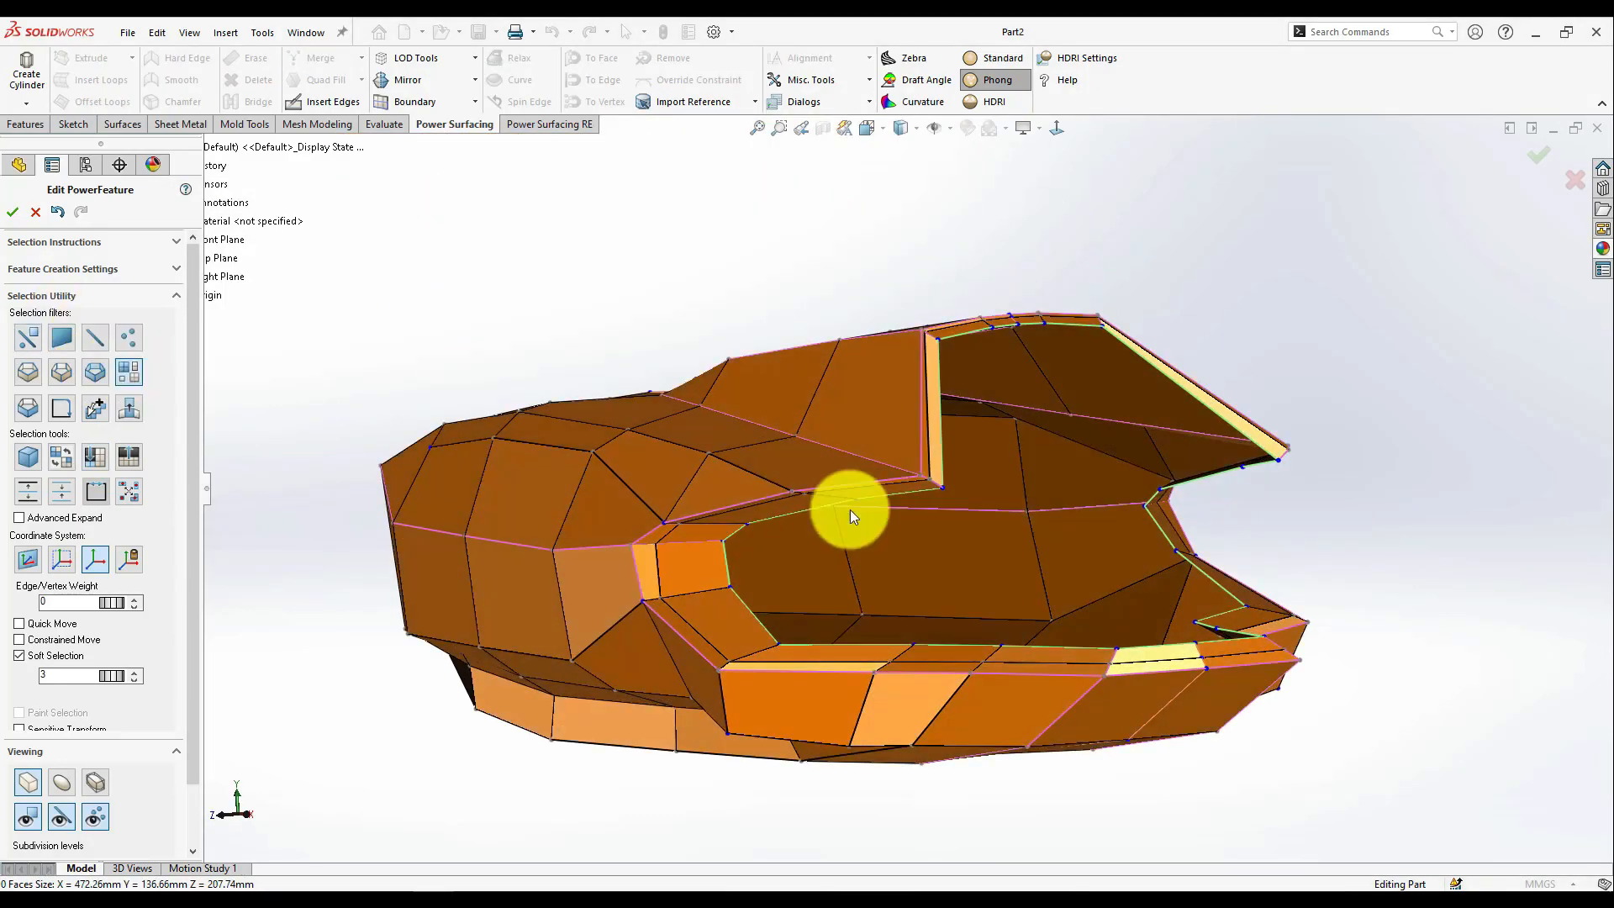
- Turn off Soft Selection, undo the last change and select the edge loop around the body's inner opening
{"action": "left_click", "coordinate": [795, 496]}
{"action": "middle_click_drag", "start_coordinate": [770, 557], "coordinate": [1026, 523]}
{"action": "left_click", "coordinate": [42, 655]}
{"action": "scroll", "coordinate": [1025, 523], "scroll_direction": "down", "scroll_amount": 1}
{"action": "key", "text": "ctrl+z"}
{"action": "left_click_drag", "start_coordinate": [851, 495], "coordinate": [1264, 630], "text": "alt"}
{"action": "middle_click_drag", "start_coordinate": [1264, 630], "coordinate": [779, 345]}
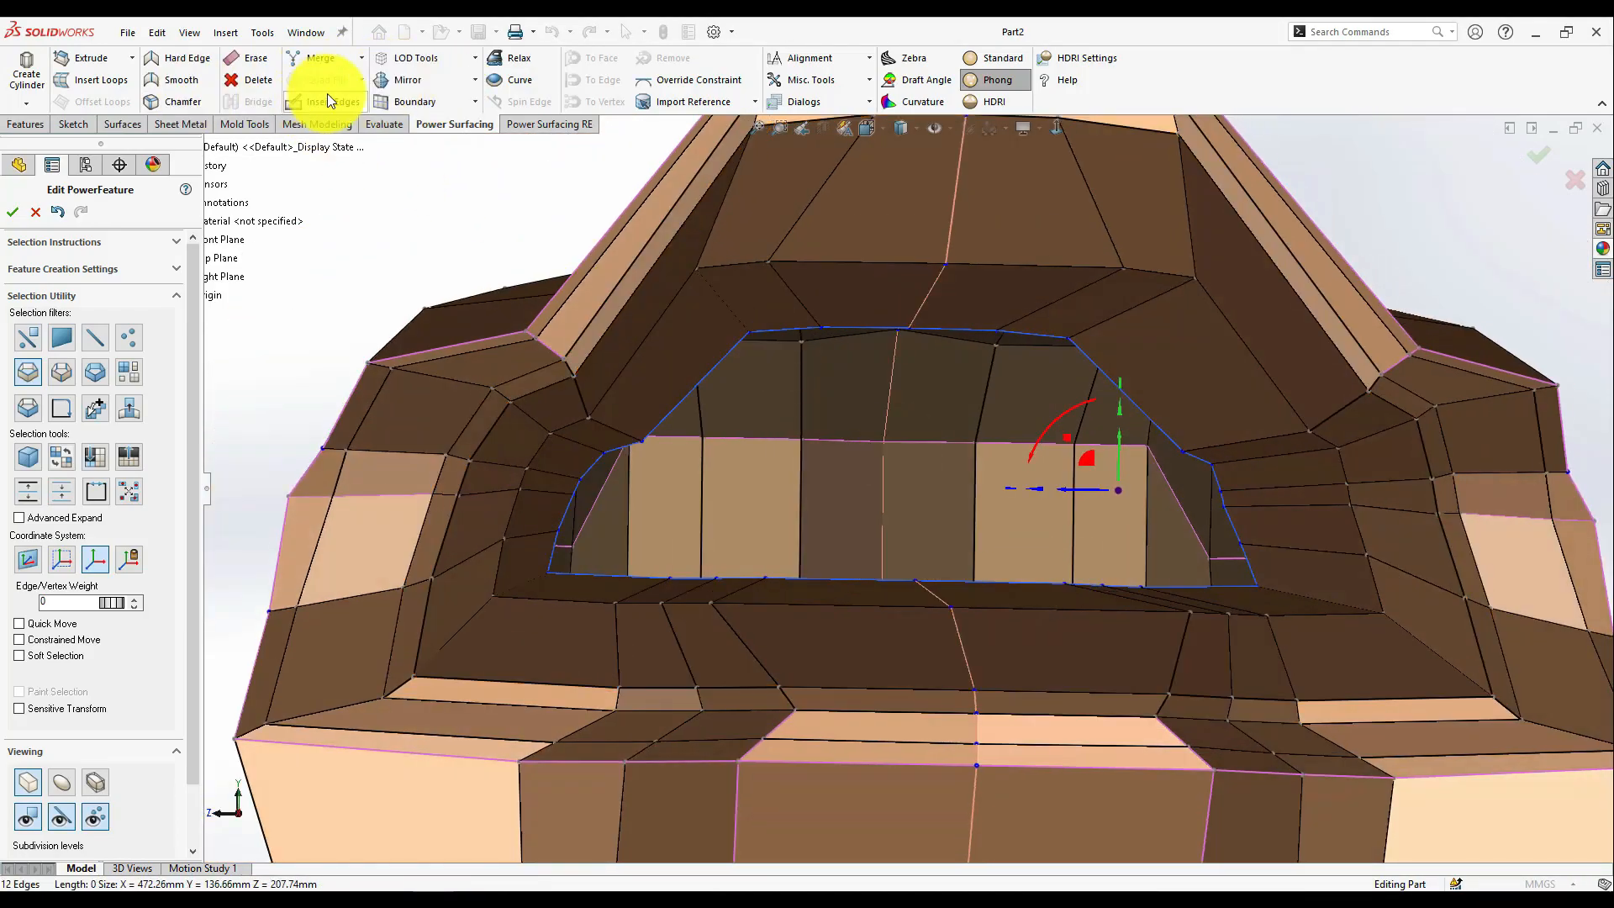
- Unify the body's mirror and create a patch across the middle of the inner opening with Quad Fill
{"action": "scroll", "coordinate": [968, 488], "scroll_direction": "up", "scroll_amount": 2}
{"action": "left_click", "coordinate": [474, 80]}
{"action": "left_click", "coordinate": [429, 124]}
{"action": "left_click", "coordinate": [926, 422]}
{"action": "middle_click_drag", "start_coordinate": [1009, 529], "coordinate": [876, 403]}
{"action": "scroll", "coordinate": [967, 523], "scroll_direction": "down", "scroll_amount": 3}
{"action": "left_click", "coordinate": [312, 80]}
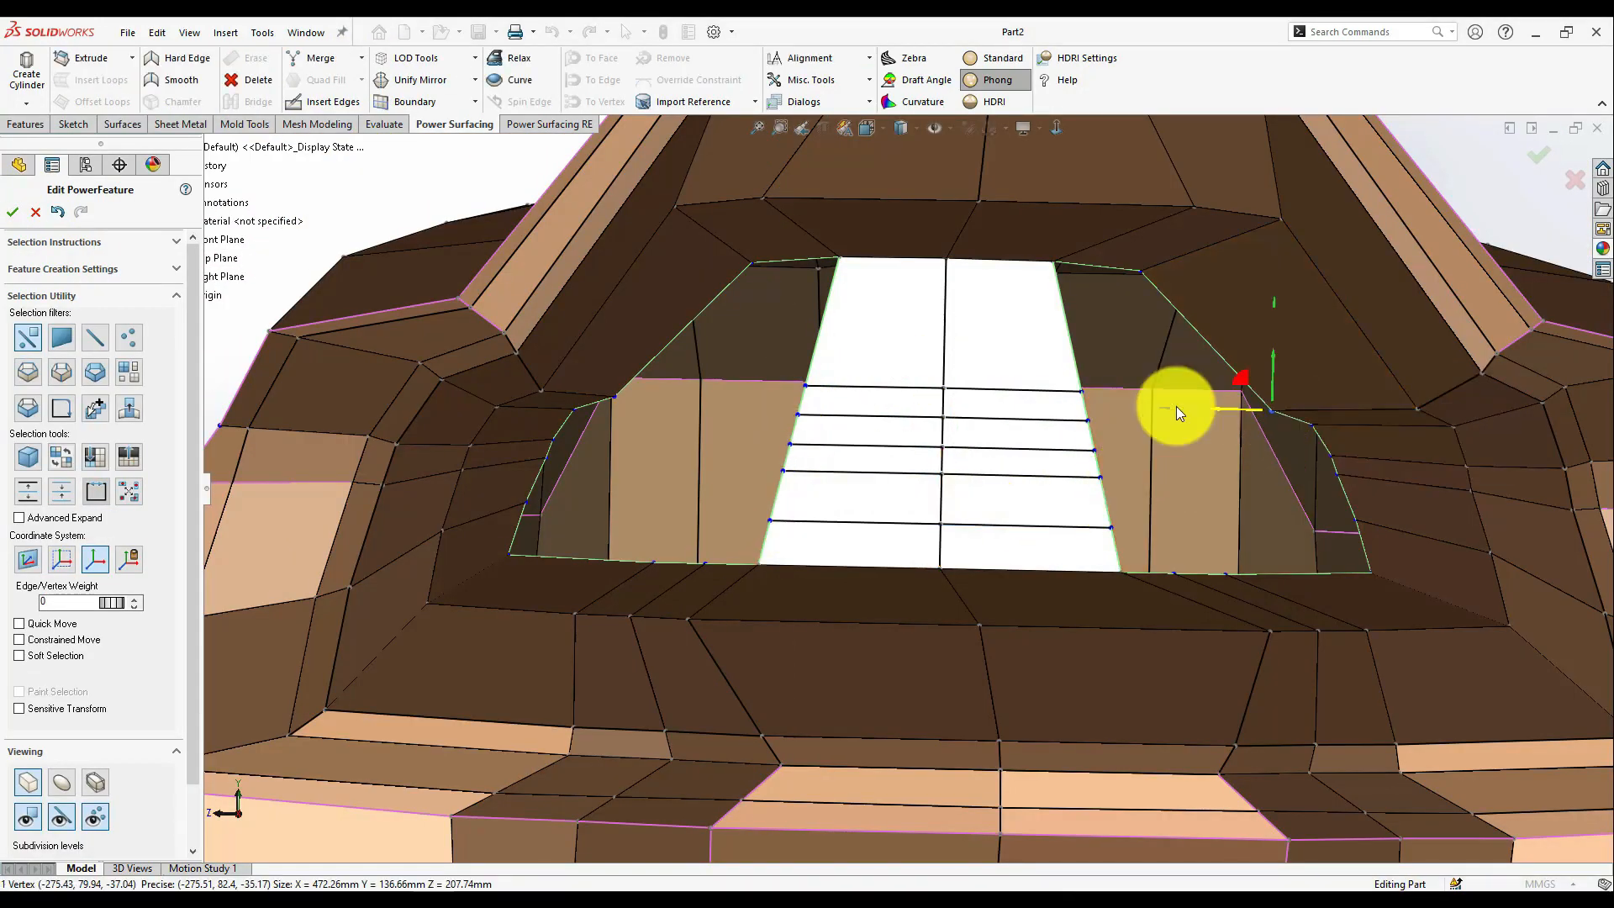
- Snap and merge the patch's upper side vertices onto the matching corner vertices of the opening
{"action": "scroll", "coordinate": [1244, 411], "scroll_direction": "down", "scroll_amount": 3}
{"action": "left_click", "coordinate": [922, 248]}
{"action": "left_click_drag", "start_coordinate": [923, 248], "coordinate": [1038, 210]}
{"action": "left_click_drag", "start_coordinate": [953, 385], "coordinate": [1228, 412]}
{"action": "left_click", "coordinate": [962, 428], "text": "ctrl"}
{"action": "left_click", "coordinate": [1119, 451]}
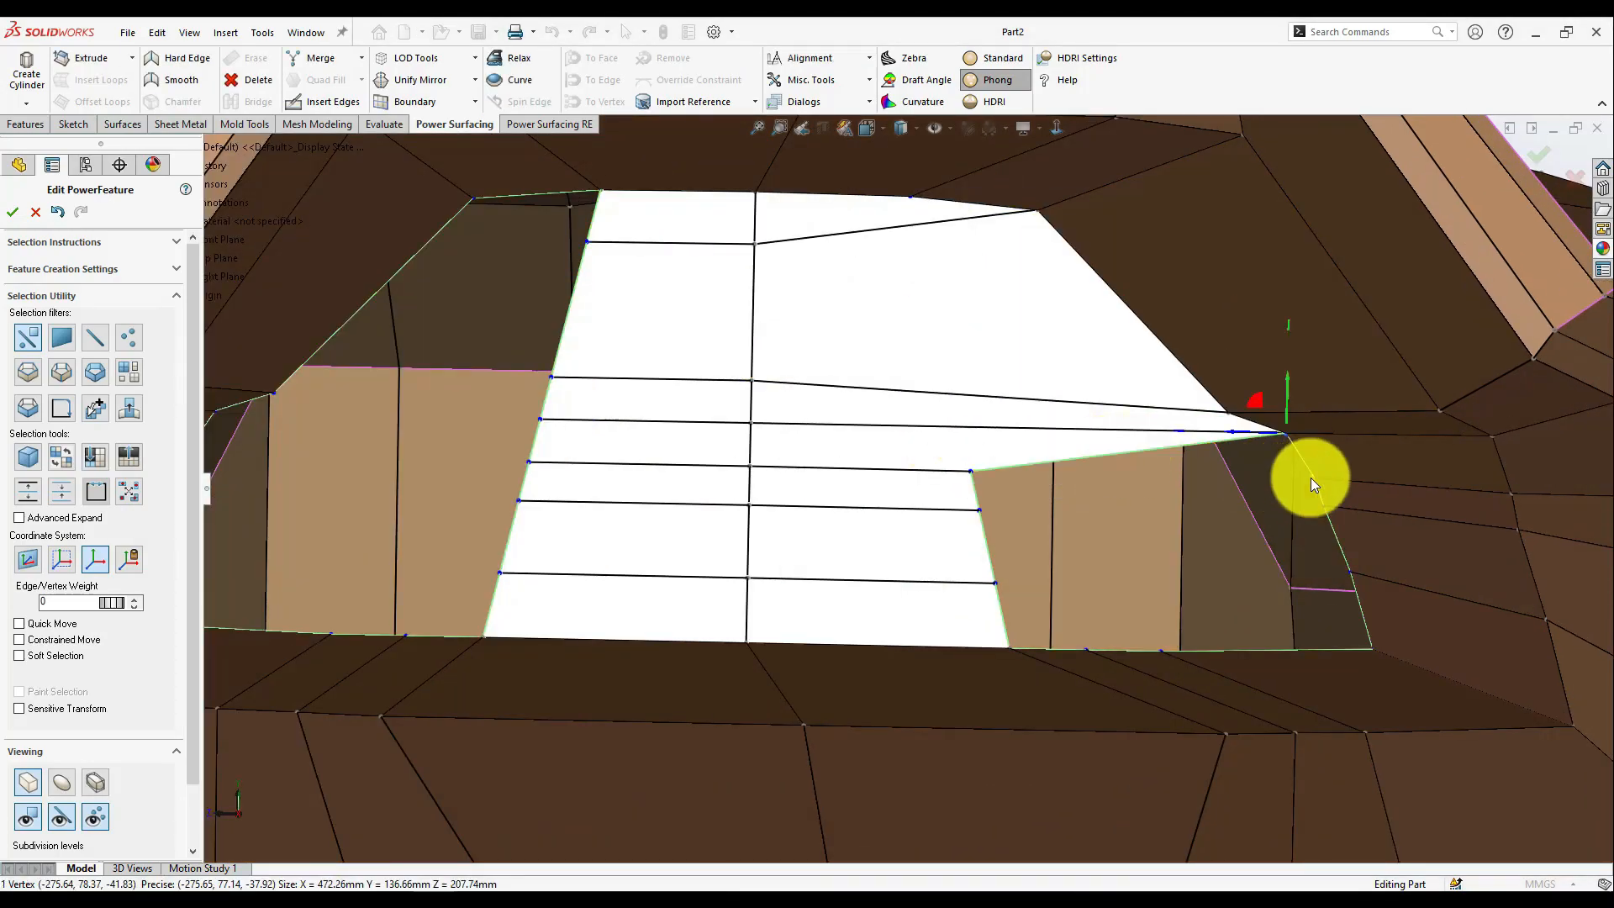
- Merge the patch's remaining lower side vertices with the facing vertices on the opening's edge
{"action": "left_click", "coordinate": [1314, 479]}
{"action": "left_click", "coordinate": [970, 471], "text": "ctrl"}
{"action": "left_click", "coordinate": [1151, 496]}
{"action": "left_click", "coordinate": [1323, 506]}
{"action": "left_click", "coordinate": [979, 510], "text": "ctrl"}
{"action": "left_click", "coordinate": [1173, 533]}
{"action": "left_click", "coordinate": [1120, 605]}
{"action": "left_click", "coordinate": [1123, 626]}
{"action": "left_click", "coordinate": [1372, 649]}
{"action": "left_click", "coordinate": [1123, 625], "text": "ctrl"}
{"action": "left_click", "coordinate": [1241, 644]}
- Select one half of the model up to the centre line and delete it
{"action": "scroll", "coordinate": [907, 487], "scroll_direction": "up", "scroll_amount": 4}
{"action": "scroll", "coordinate": [891, 538], "scroll_direction": "up", "scroll_amount": 3}
{"action": "left_click", "coordinate": [129, 459]}
{"action": "left_click", "coordinate": [1056, 128]}
{"action": "left_click_drag", "start_coordinate": [457, 180], "coordinate": [879, 832]}
{"action": "key", "text": "Delete"}
- Mirror the remaining half about its centre edge to bring the patch to both sides of the opening
{"action": "scroll", "coordinate": [895, 460], "scroll_direction": "down", "scroll_amount": 5}
{"action": "left_click", "coordinate": [852, 790]}
{"action": "left_click", "coordinate": [474, 80]}
{"action": "left_click", "coordinate": [466, 101]}
{"action": "scroll", "coordinate": [866, 486], "scroll_direction": "up", "scroll_amount": 5}
{"action": "middle_click_drag", "start_coordinate": [862, 493], "coordinate": [924, 530]}
- Select the two parts that obstruct the body's inner opening and hide them
{"action": "left_click", "coordinate": [129, 372]}
{"action": "left_click", "coordinate": [828, 484]}
{"action": "left_click", "coordinate": [758, 496], "text": "ctrl"}
{"action": "key", "text": "h"}
{"action": "mouse_move", "coordinate": [758, 495]}
{"action": "middle_mouse_down"}
{"action": "mouse_move", "coordinate": [854, 436]}
{"action": "mouse_move", "coordinate": [958, 540]}
{"action": "mouse_move", "coordinate": [926, 440]}
{"action": "mouse_move", "coordinate": [888, 467]}
{"action": "mouse_move", "coordinate": [1016, 490]}
{"action": "mouse_move", "coordinate": [1110, 421]}
{"action": "mouse_move", "coordinate": [942, 485]}
{"action": "middle_mouse_up"}
{"action": "scroll", "coordinate": [854, 436], "scroll_direction": "down", "scroll_amount": 4}
- Delete the patch's lowest row of faces along the opening and unify the mirror
{"action": "left_click", "coordinate": [888, 466]}
{"action": "key", "text": "Delete"}
{"action": "left_click", "coordinate": [941, 496]}
{"action": "scroll", "coordinate": [841, 508], "scroll_direction": "up", "scroll_amount": 3}
{"action": "left_click", "coordinate": [474, 80]}
{"action": "left_click", "coordinate": [431, 139]}
{"action": "scroll", "coordinate": [966, 475], "scroll_direction": "down", "scroll_amount": 3}
{"action": "left_click", "coordinate": [930, 451]}
{"action": "left_click", "coordinate": [395, 101]}
{"action": "key", "text": "ctrl+z"}
- Insert short diagonal edges in the lower part of the patch, ending at its open lower border
{"action": "middle_click_drag", "start_coordinate": [846, 508], "coordinate": [975, 428]}
{"action": "left_click", "coordinate": [381, 104]}
{"action": "left_click", "coordinate": [851, 412]}
{"action": "left_click", "coordinate": [904, 454]}
{"action": "right_click", "coordinate": [904, 454]}
{"action": "left_click", "coordinate": [1099, 396]}
{"action": "left_click", "coordinate": [1005, 447]}
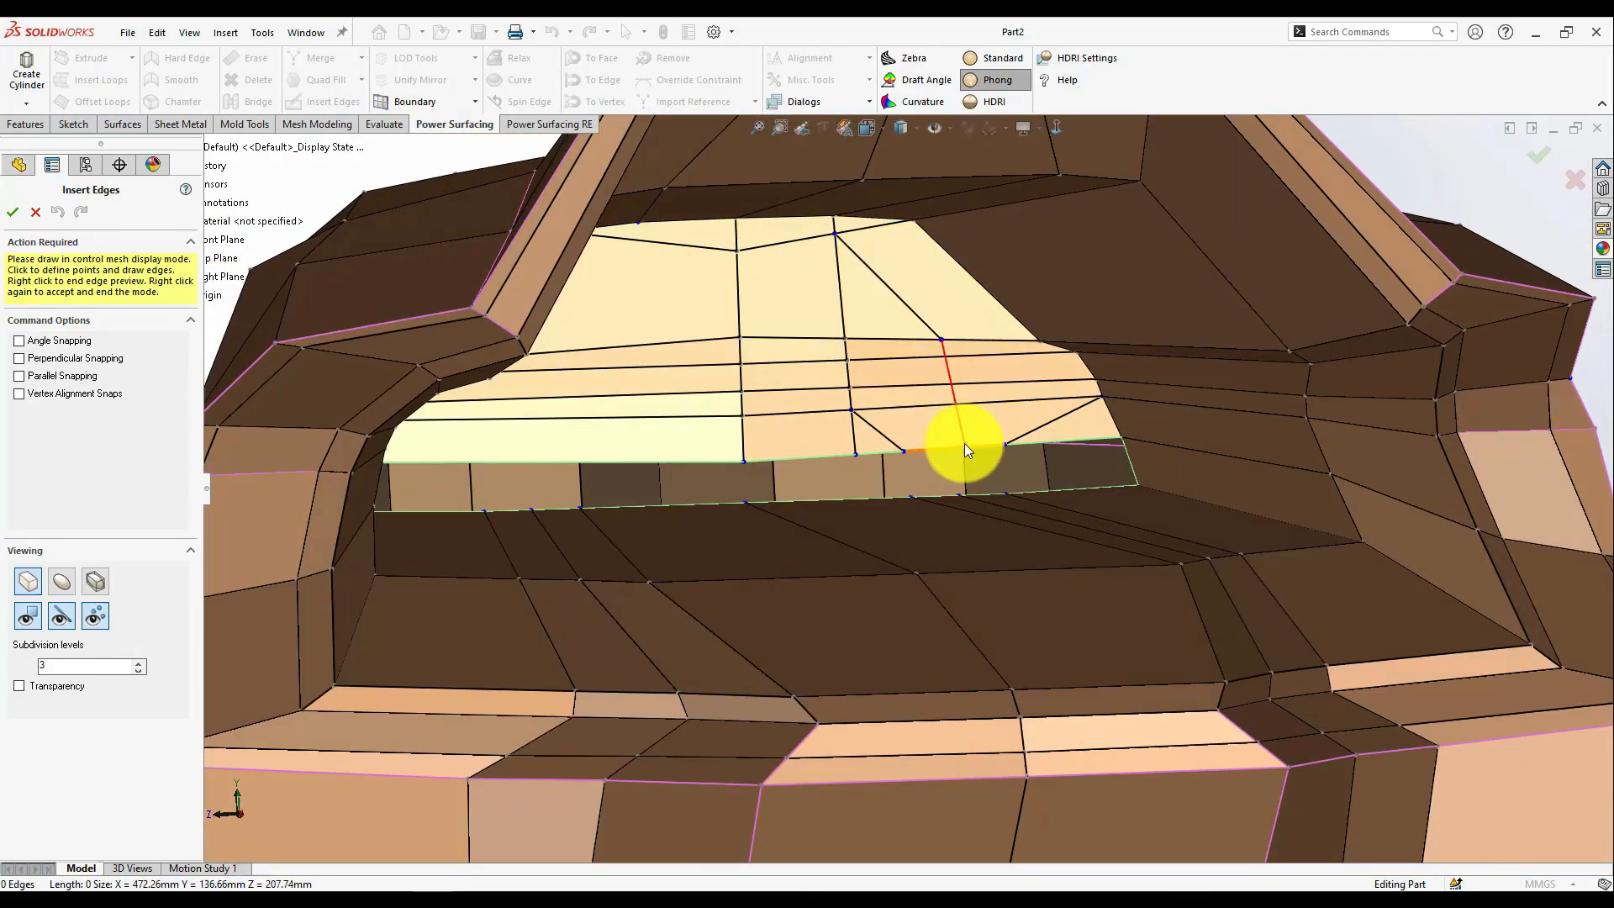
{"action": "right_click", "coordinate": [963, 437]}
- Bridge the gap below the patch to the opening's lower edge, section by section, starting from the outer corner
{"action": "middle_click_drag", "start_coordinate": [953, 492], "coordinate": [1041, 448]}
{"action": "left_click", "coordinate": [1045, 442], "text": "ctrl"}
{"action": "left_click", "coordinate": [251, 101]}
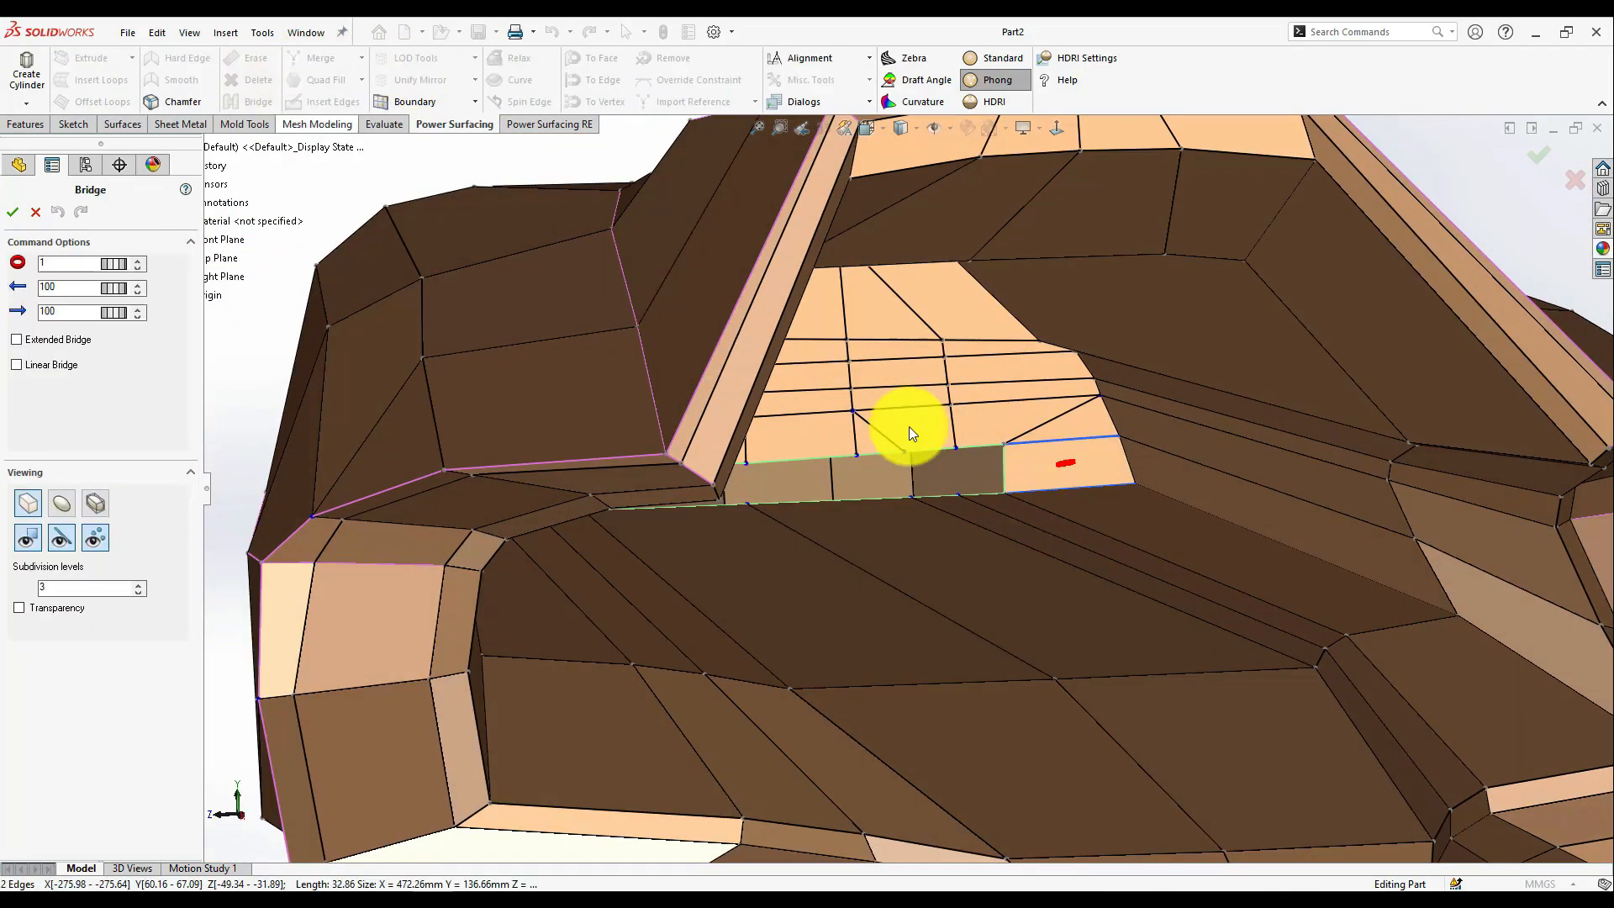
{"action": "right_click", "coordinate": [1022, 496]}
{"action": "scroll", "coordinate": [997, 496], "scroll_direction": "down", "scroll_amount": 2}
{"action": "left_click", "coordinate": [976, 493]}
{"action": "left_click", "coordinate": [975, 427], "text": "ctrl"}
{"action": "left_click", "coordinate": [250, 102]}
{"action": "left_click", "coordinate": [906, 496]}
{"action": "left_click", "coordinate": [908, 430], "text": "ctrl"}
{"action": "left_click", "coordinate": [251, 101]}
- Insert an edge across the lower body faces up to the open border beneath the patch
{"action": "middle_click_drag", "start_coordinate": [849, 453], "coordinate": [745, 500]}
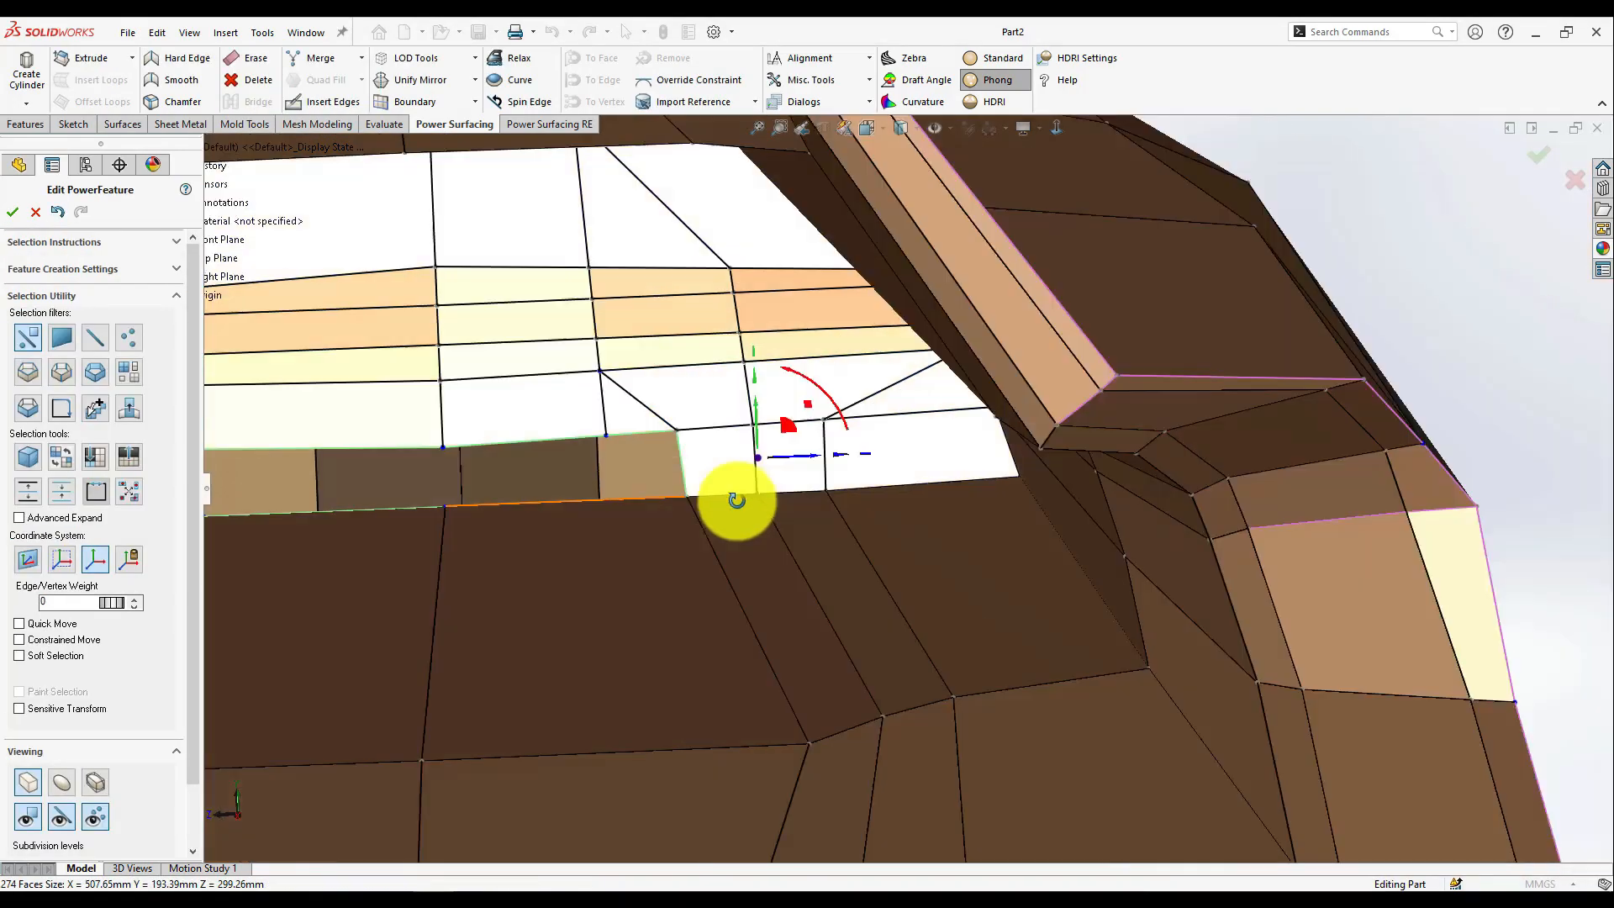
{"action": "left_click", "coordinate": [322, 101]}
{"action": "scroll", "coordinate": [896, 492], "scroll_direction": "up", "scroll_amount": 2}
{"action": "left_click", "coordinate": [1048, 635]}
{"action": "left_click", "coordinate": [839, 491]}
{"action": "right_click", "coordinate": [850, 486]}
- Bridge the last two open sections between the patch and the opening's lower edge on this side
{"action": "left_click", "coordinate": [857, 490]}
{"action": "left_click", "coordinate": [856, 444], "text": "ctrl"}
{"action": "left_click", "coordinate": [250, 102]}
{"action": "right_click", "coordinate": [967, 491]}
{"action": "left_click", "coordinate": [778, 493]}
{"action": "left_click", "coordinate": [774, 450], "text": "ctrl"}
{"action": "left_click", "coordinate": [250, 101]}
- Delete the unfinished half of the body, show the hidden parts and delete the same half of the whole model
{"action": "scroll", "coordinate": [935, 494], "scroll_direction": "up", "scroll_amount": 6}
{"action": "left_click", "coordinate": [1057, 127]}
{"action": "left_click_drag", "start_coordinate": [421, 217], "coordinate": [850, 862]}
{"action": "key", "text": "Delete"}
{"action": "left_click", "coordinate": [129, 491]}
{"action": "scroll", "coordinate": [689, 302], "scroll_direction": "up", "scroll_amount": 3}
{"action": "left_click_drag", "start_coordinate": [487, 215], "coordinate": [875, 812]}
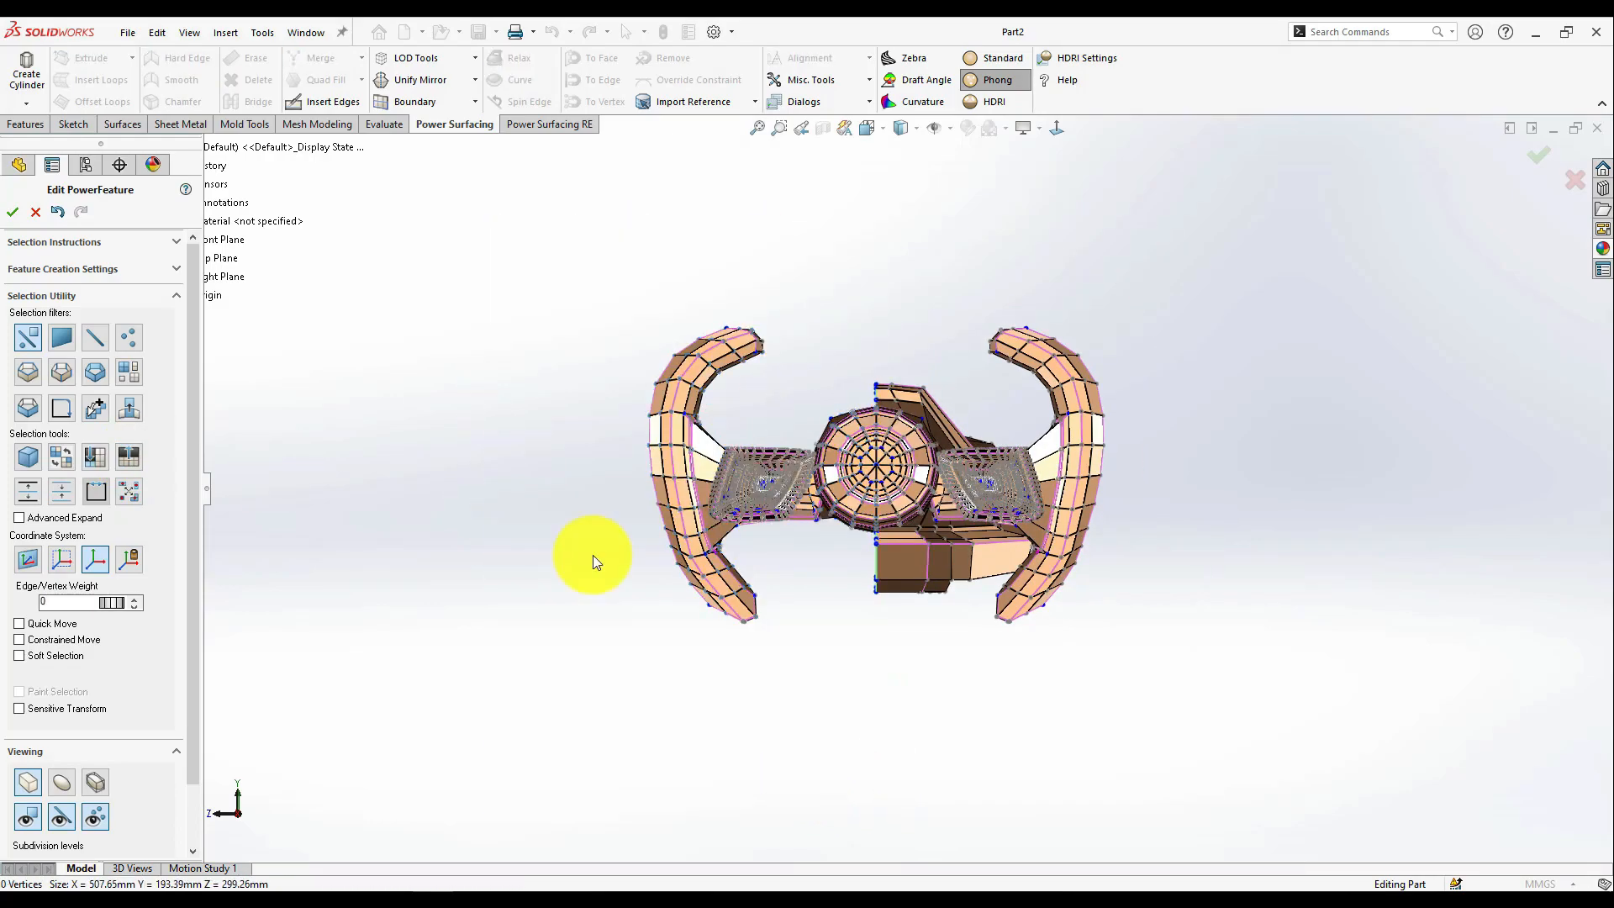
{"action": "key", "text": "Delete"}
- Mirror the remaining half of the model about its centre edge to restore both sides
{"action": "scroll", "coordinate": [897, 615], "scroll_direction": "down", "scroll_amount": 3}
{"action": "left_click", "coordinate": [858, 522]}
{"action": "left_click", "coordinate": [474, 80]}
{"action": "left_click", "coordinate": [461, 102]}
{"action": "middle_click_drag", "start_coordinate": [689, 353], "coordinate": [944, 544]}
- Temporarily limit the display to selected parts, examine them and show the whole model again
{"action": "left_click", "coordinate": [907, 437]}
{"action": "left_click", "coordinate": [1143, 454], "text": "shift"}
{"action": "left_click", "coordinate": [1016, 452], "text": "shift"}
{"action": "left_click", "coordinate": [95, 457]}
{"action": "middle_click_drag", "start_coordinate": [683, 467], "coordinate": [714, 454]}
{"action": "left_click", "coordinate": [128, 491]}
{"action": "middle_click_drag", "start_coordinate": [896, 661], "coordinate": [756, 299]}
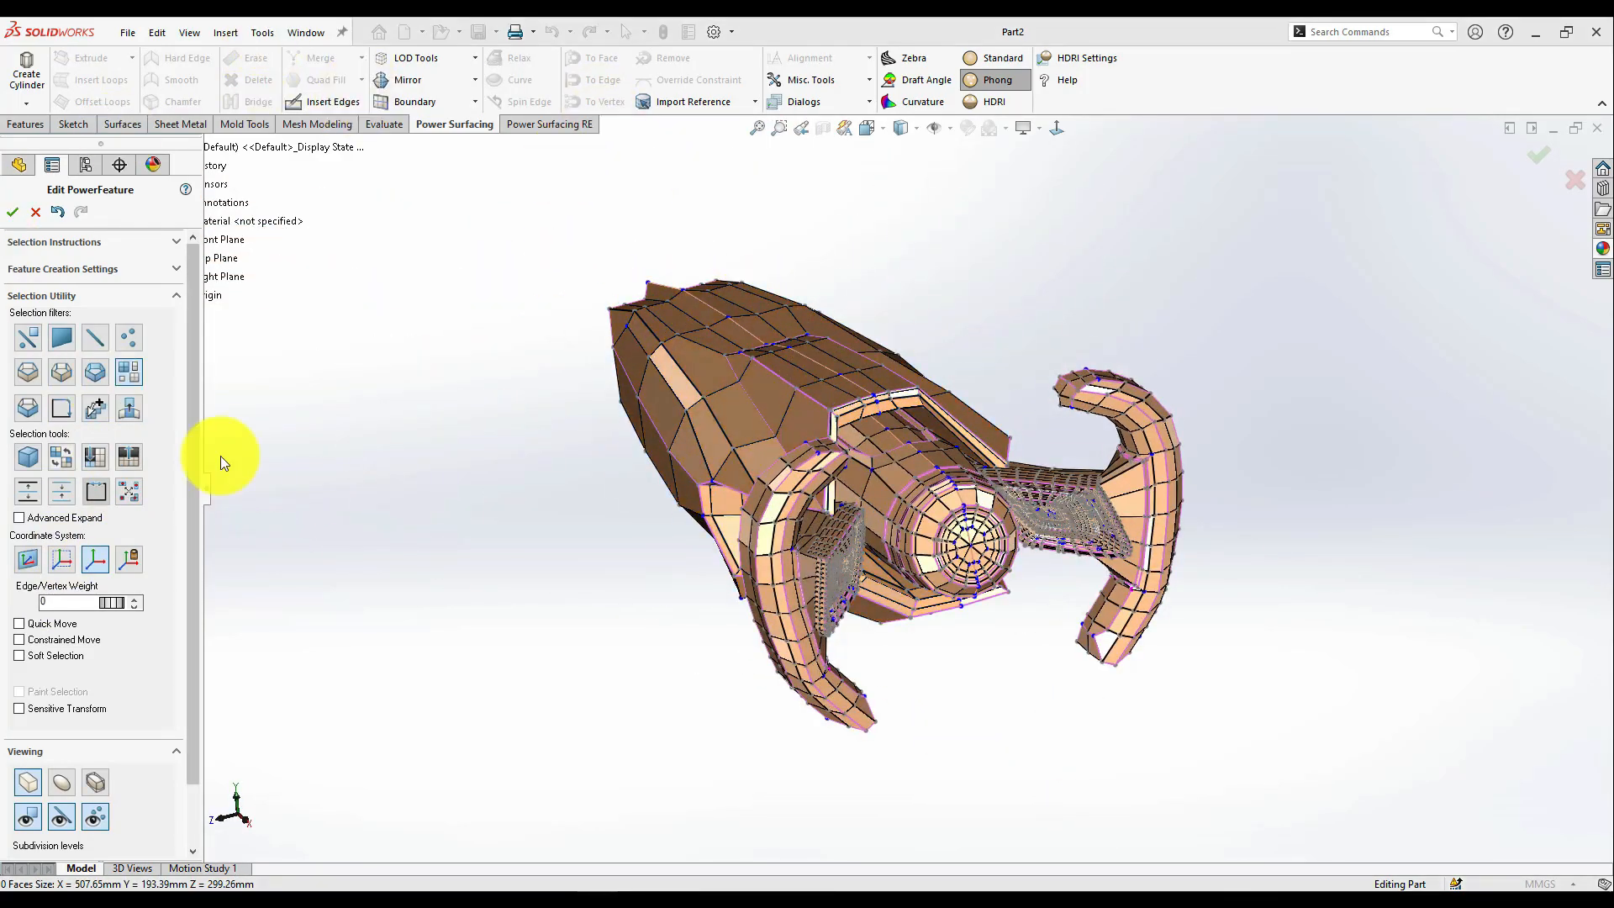
- Select the vertices at the tip of the body's nose and move them slightly downward
{"action": "left_click", "coordinate": [1056, 128]}
{"action": "right_click", "coordinate": [560, 456]}
{"action": "left_click", "coordinate": [576, 477]}
{"action": "left_click_drag", "start_coordinate": [498, 472], "coordinate": [568, 504]}
{"action": "left_click_drag", "start_coordinate": [531, 464], "coordinate": [531, 488]}
{"action": "middle_click_drag", "start_coordinate": [589, 496], "coordinate": [757, 420]}
{"action": "scroll", "coordinate": [907, 491], "scroll_direction": "up", "scroll_amount": 2}
- Box-select a larger group of the nose's control points and move them downward
{"action": "left_click", "coordinate": [1057, 128]}
{"action": "left_click_drag", "start_coordinate": [601, 635], "coordinate": [899, 433]}
{"action": "left_click_drag", "start_coordinate": [772, 427], "coordinate": [778, 561]}
{"action": "middle_click_drag", "start_coordinate": [778, 554], "coordinate": [889, 673]}
- Try a larger downward shift of the nose's upper points, undo it and apply a smaller shift
{"action": "left_click", "coordinate": [1057, 128]}
{"action": "left_click_drag", "start_coordinate": [832, 422], "coordinate": [820, 496]}
{"action": "middle_click_drag", "start_coordinate": [820, 497], "coordinate": [966, 571]}
{"action": "scroll", "coordinate": [1037, 600], "scroll_direction": "down", "scroll_amount": 2}
{"action": "key", "text": "ctrl+z"}
{"action": "left_click_drag", "start_coordinate": [752, 396], "coordinate": [759, 422]}
{"action": "middle_click_drag", "start_coordinate": [759, 426], "coordinate": [698, 722]}
{"action": "left_click", "coordinate": [129, 372]}
{"action": "left_click", "coordinate": [612, 441]}
{"action": "right_click", "coordinate": [630, 425]}
{"action": "left_click", "coordinate": [670, 455]}
{"action": "left_click", "coordinate": [939, 270]}
{"action": "key", "text": "ctrl+z"}
{"action": "key", "text": "ctrl+z"}
- Unify the body's mirror and subdivide its mesh into finer faces
{"action": "middle_click_drag", "start_coordinate": [939, 269], "coordinate": [858, 220]}
{"action": "left_click", "coordinate": [474, 79]}
{"action": "left_click", "coordinate": [447, 139]}
{"action": "left_click", "coordinate": [819, 79]}
{"action": "left_click", "coordinate": [813, 121]}
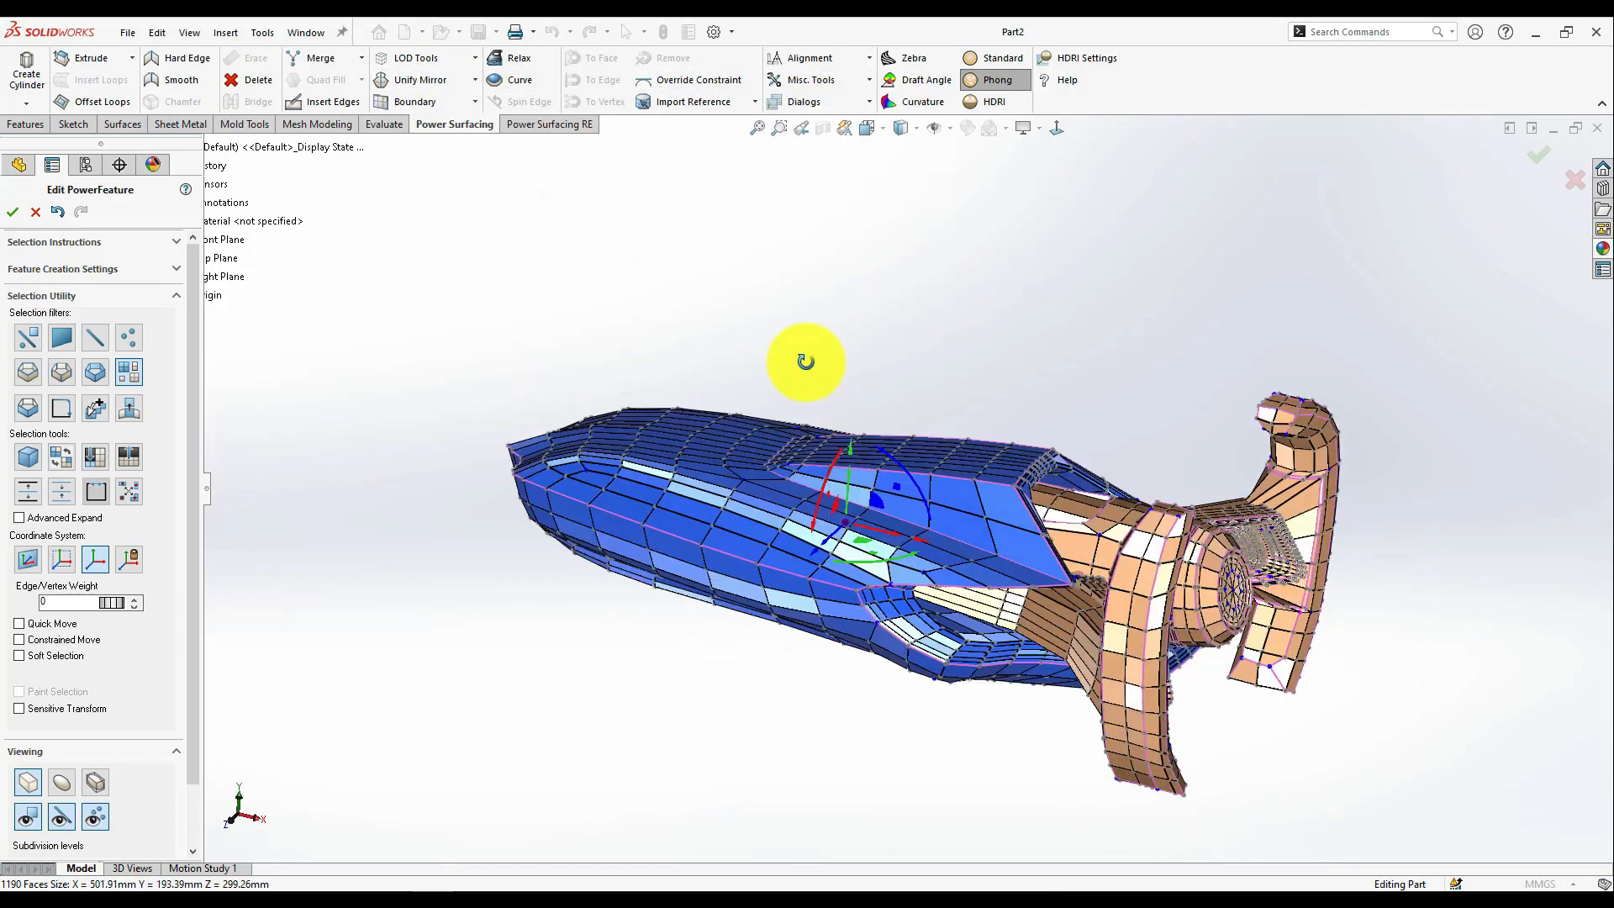
- Check the subdivided nose from several sides and start Insert Edges on its upper faces
{"action": "scroll", "coordinate": [649, 395], "scroll_direction": "down", "scroll_amount": 5}
{"action": "mouse_move", "coordinate": [623, 433]}
{"action": "middle_mouse_down"}
{"action": "mouse_move", "coordinate": [868, 328]}
{"action": "mouse_move", "coordinate": [1011, 376]}
{"action": "middle_mouse_up"}
{"action": "mouse_move", "coordinate": [1013, 380]}
{"action": "left_mouse_down"}
{"action": "mouse_move", "coordinate": [992, 336]}
{"action": "mouse_move", "coordinate": [994, 468]}
{"action": "left_mouse_up"}
{"action": "middle_click_drag", "start_coordinate": [994, 468], "coordinate": [1005, 529]}
{"action": "middle_click_drag", "start_coordinate": [1055, 588], "coordinate": [1012, 530]}
{"action": "left_click", "coordinate": [1056, 130]}
{"action": "left_click", "coordinate": [327, 102]}
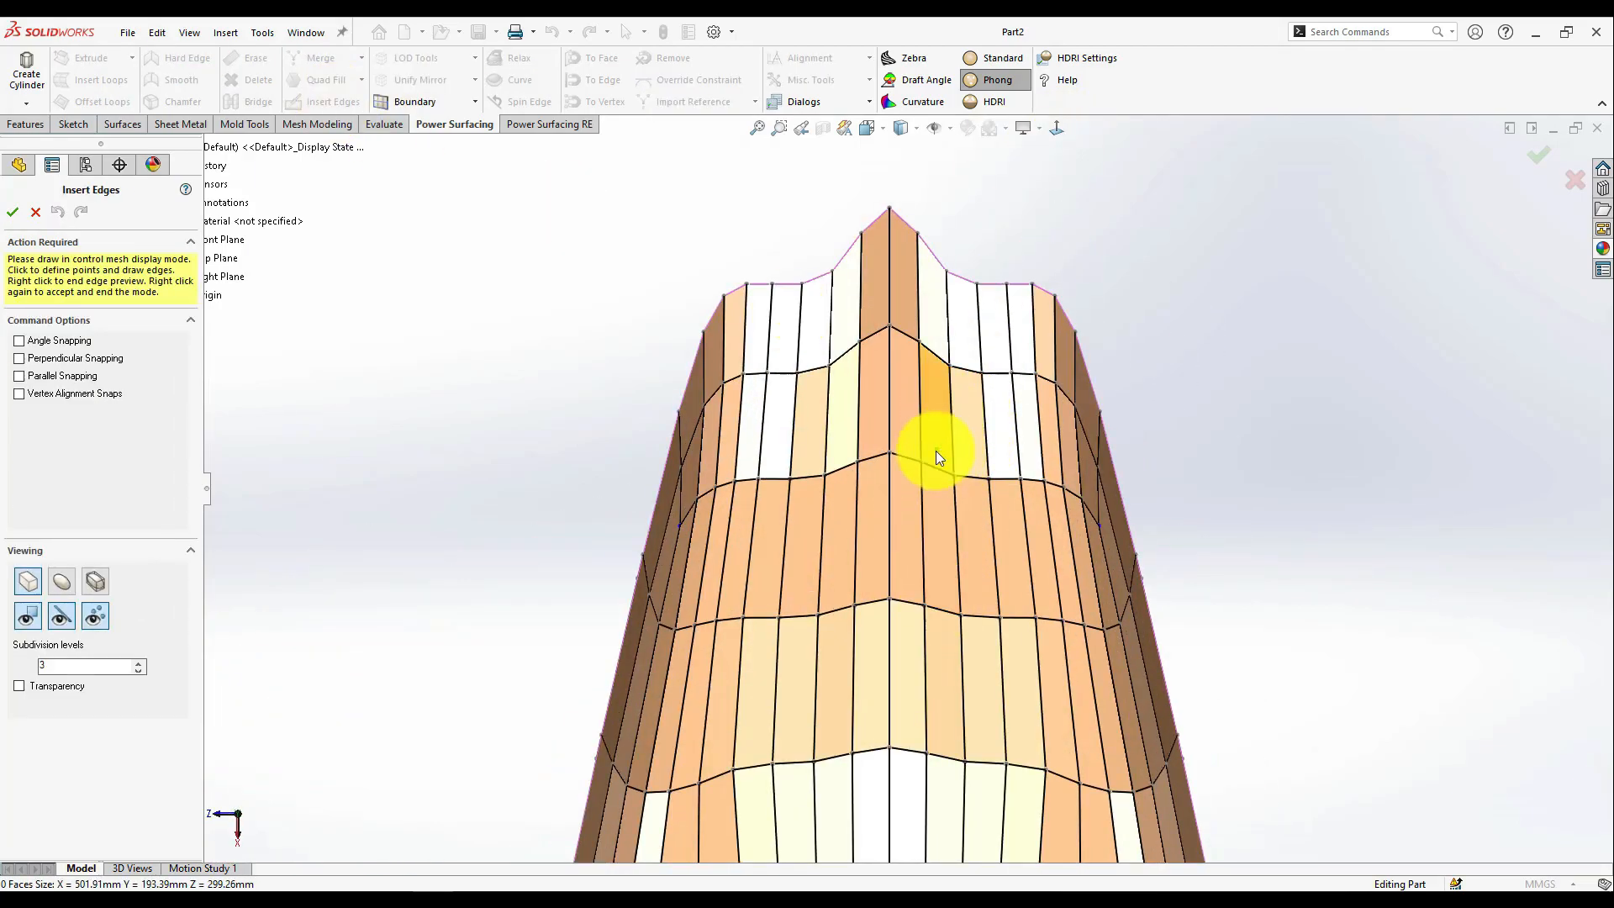
{"action": "right_click", "coordinate": [940, 447]}
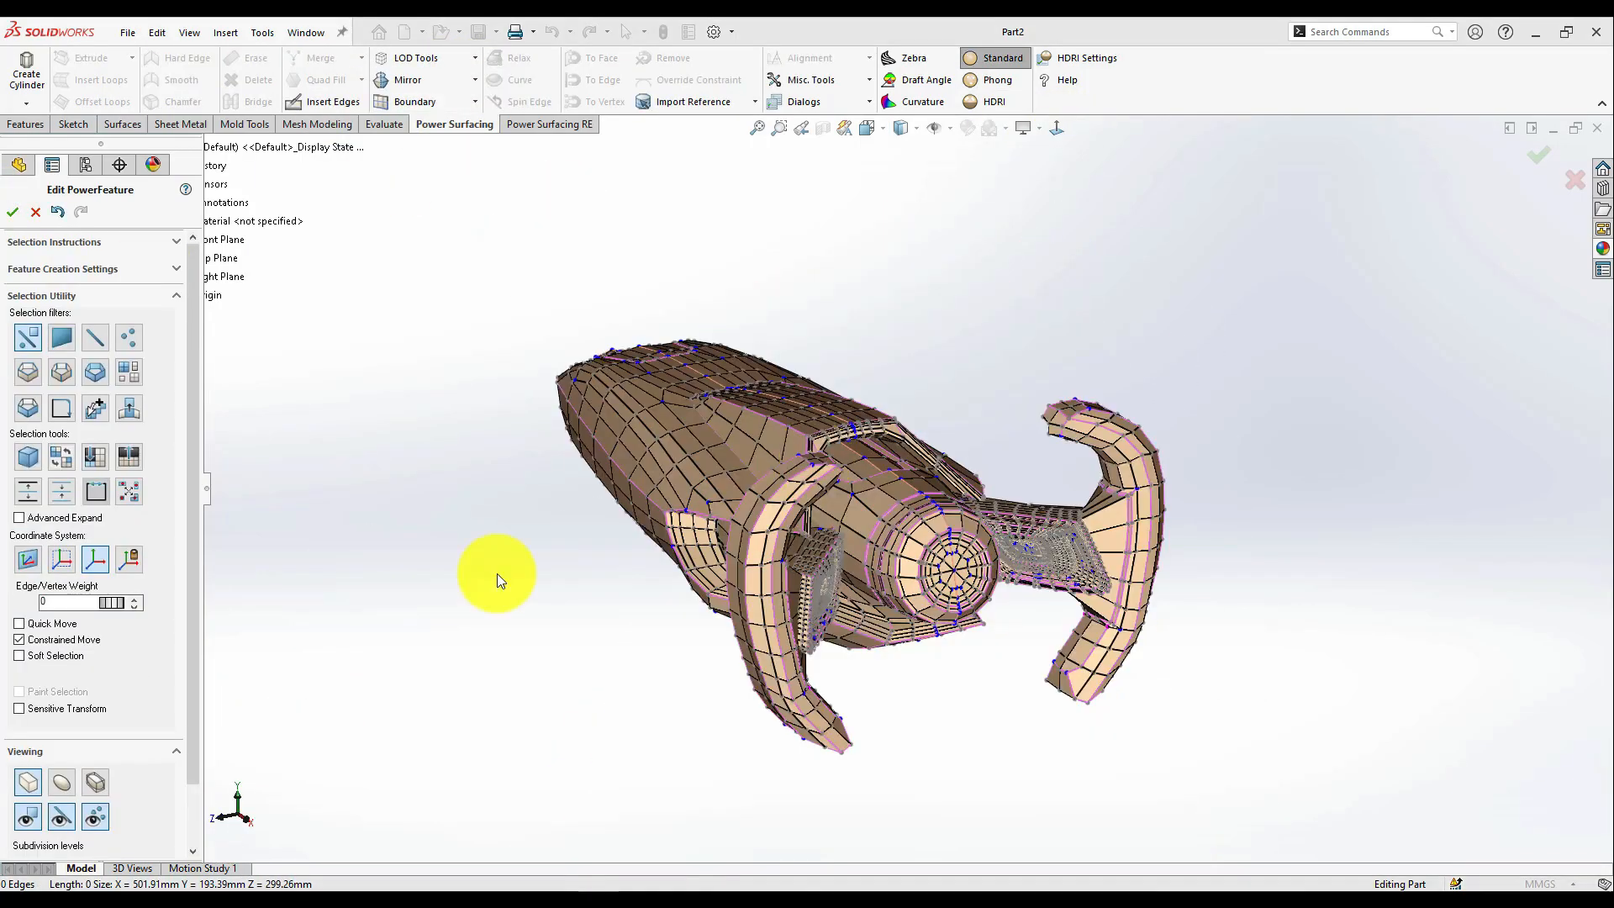
- Select the edge loop running around the body behind the outlined nose recess and redo the undone edits
{"action": "middle_click_drag", "start_coordinate": [497, 573], "coordinate": [929, 508]}
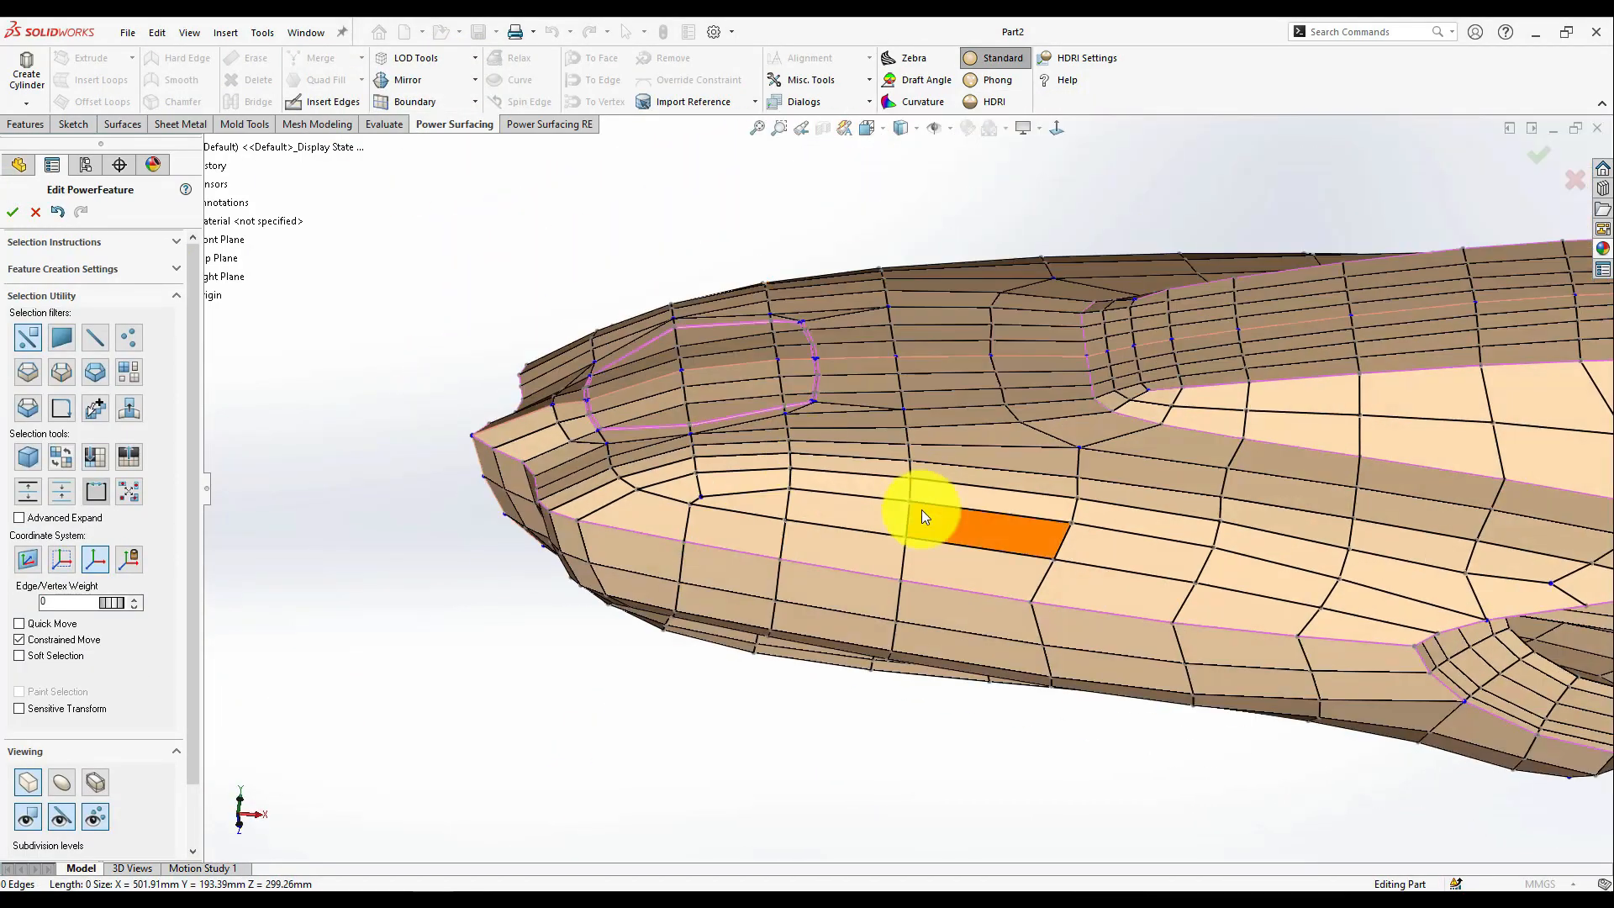
{"action": "double_click", "coordinate": [901, 394]}
{"action": "middle_click_drag", "start_coordinate": [1099, 604], "coordinate": [932, 405]}
{"action": "scroll", "coordinate": [931, 405], "scroll_direction": "up", "scroll_amount": 2}
{"action": "double_click", "coordinate": [931, 405]}
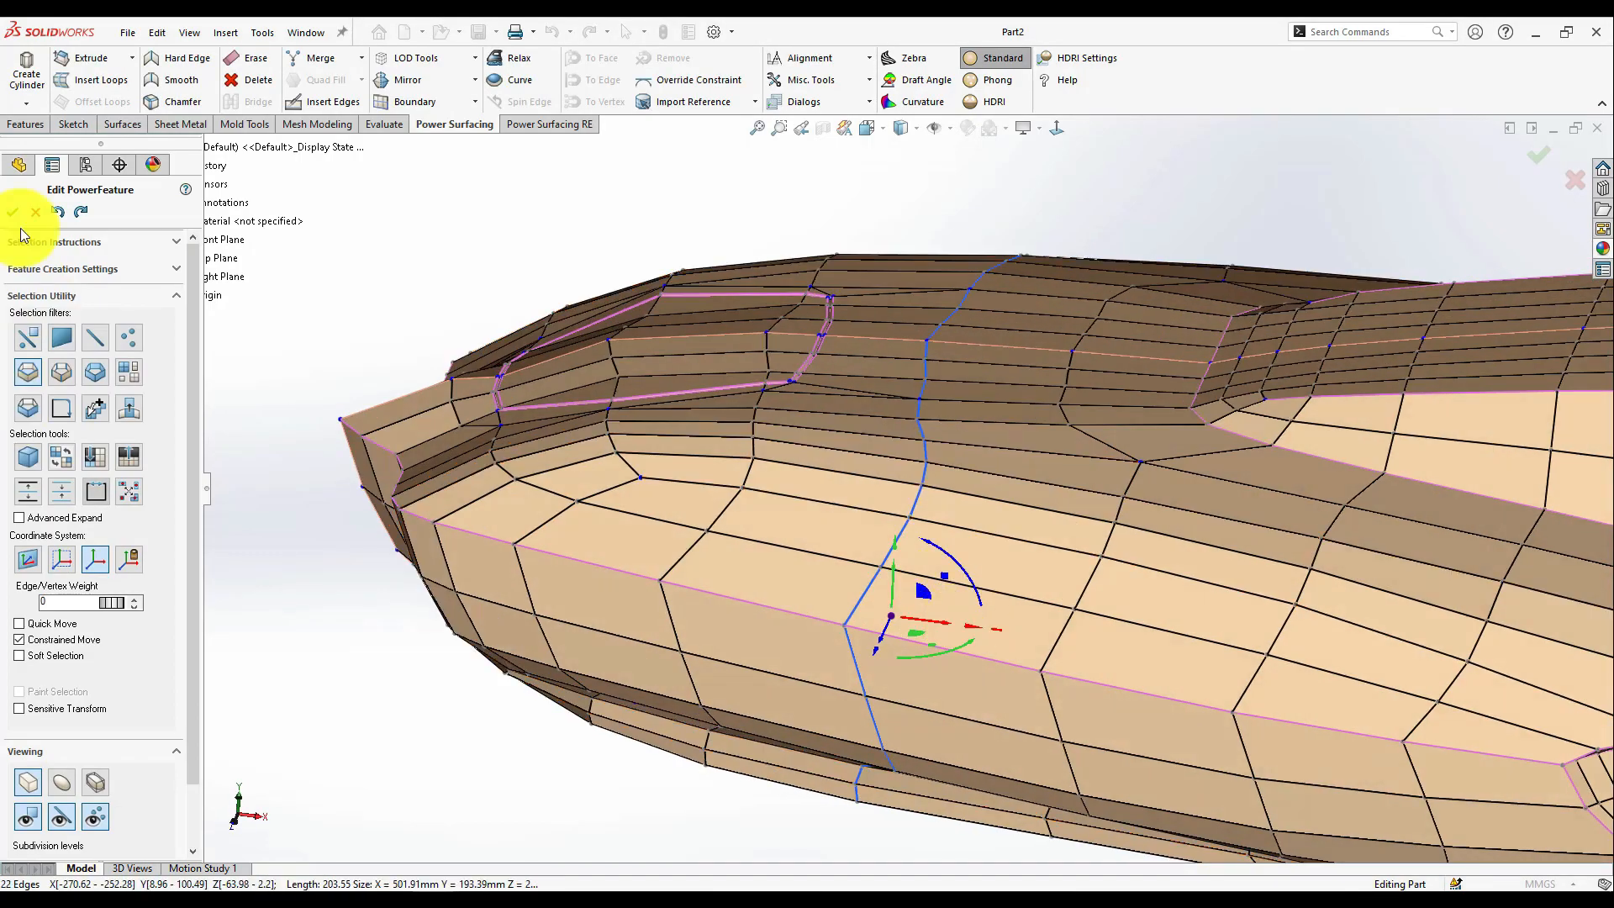
{"action": "left_click", "coordinate": [79, 214]}
{"action": "left_click", "coordinate": [79, 213]}
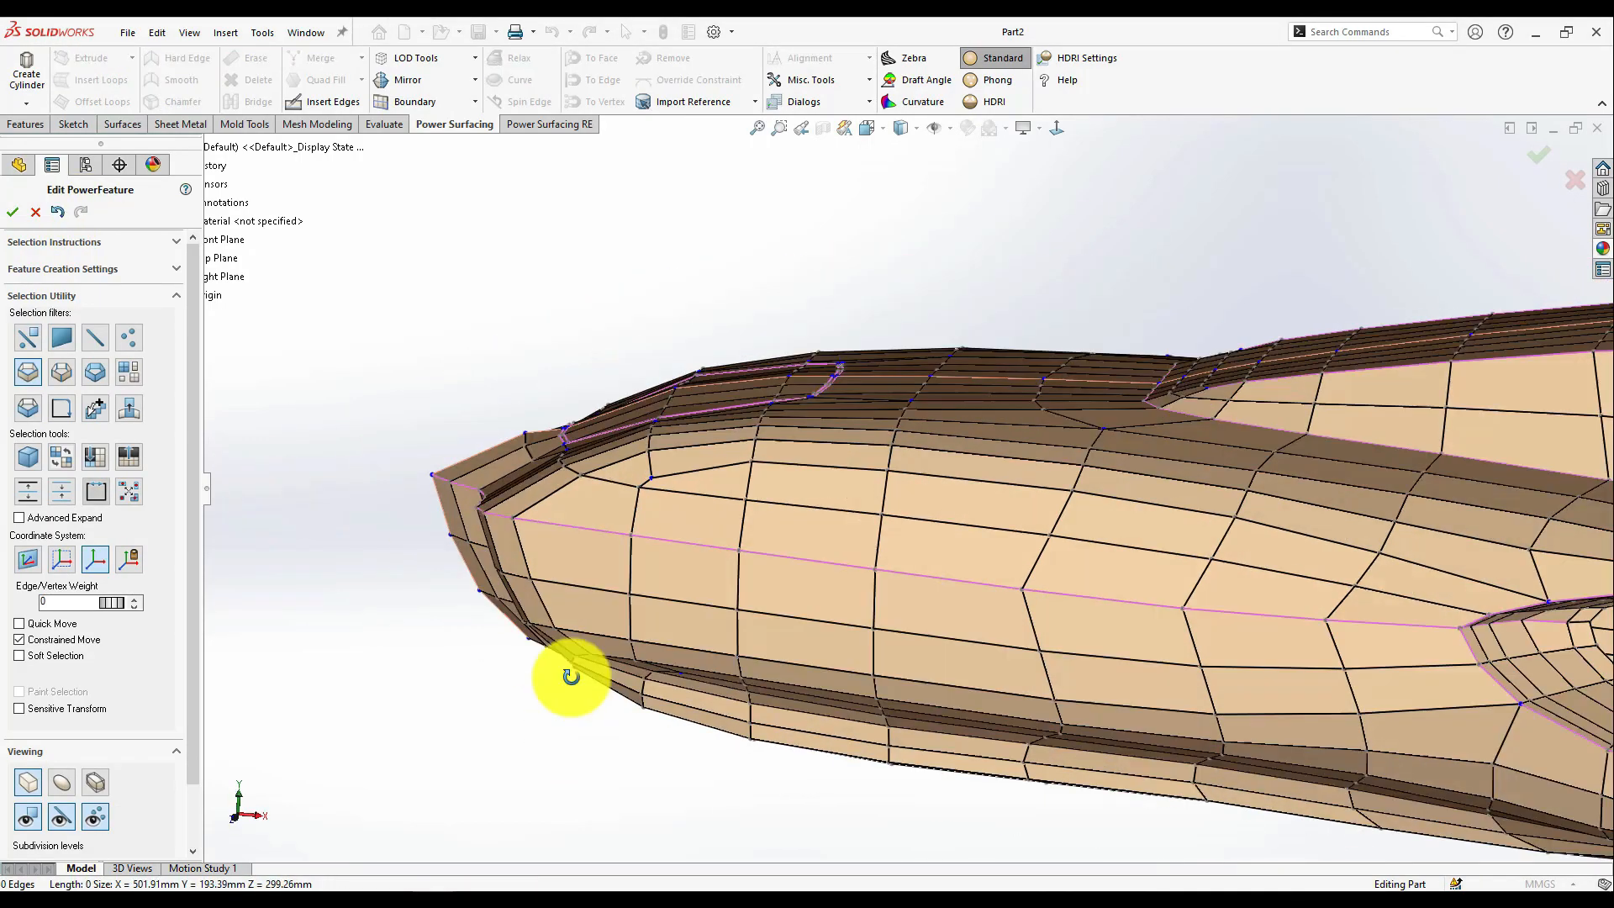
- Insert an edge loop around the body close to the rim of its large opening
{"action": "middle_click_drag", "start_coordinate": [571, 673], "coordinate": [639, 605]}
{"action": "scroll", "coordinate": [964, 457], "scroll_direction": "up", "scroll_amount": 4}
{"action": "scroll", "coordinate": [1172, 481], "scroll_direction": "up", "scroll_amount": 6}
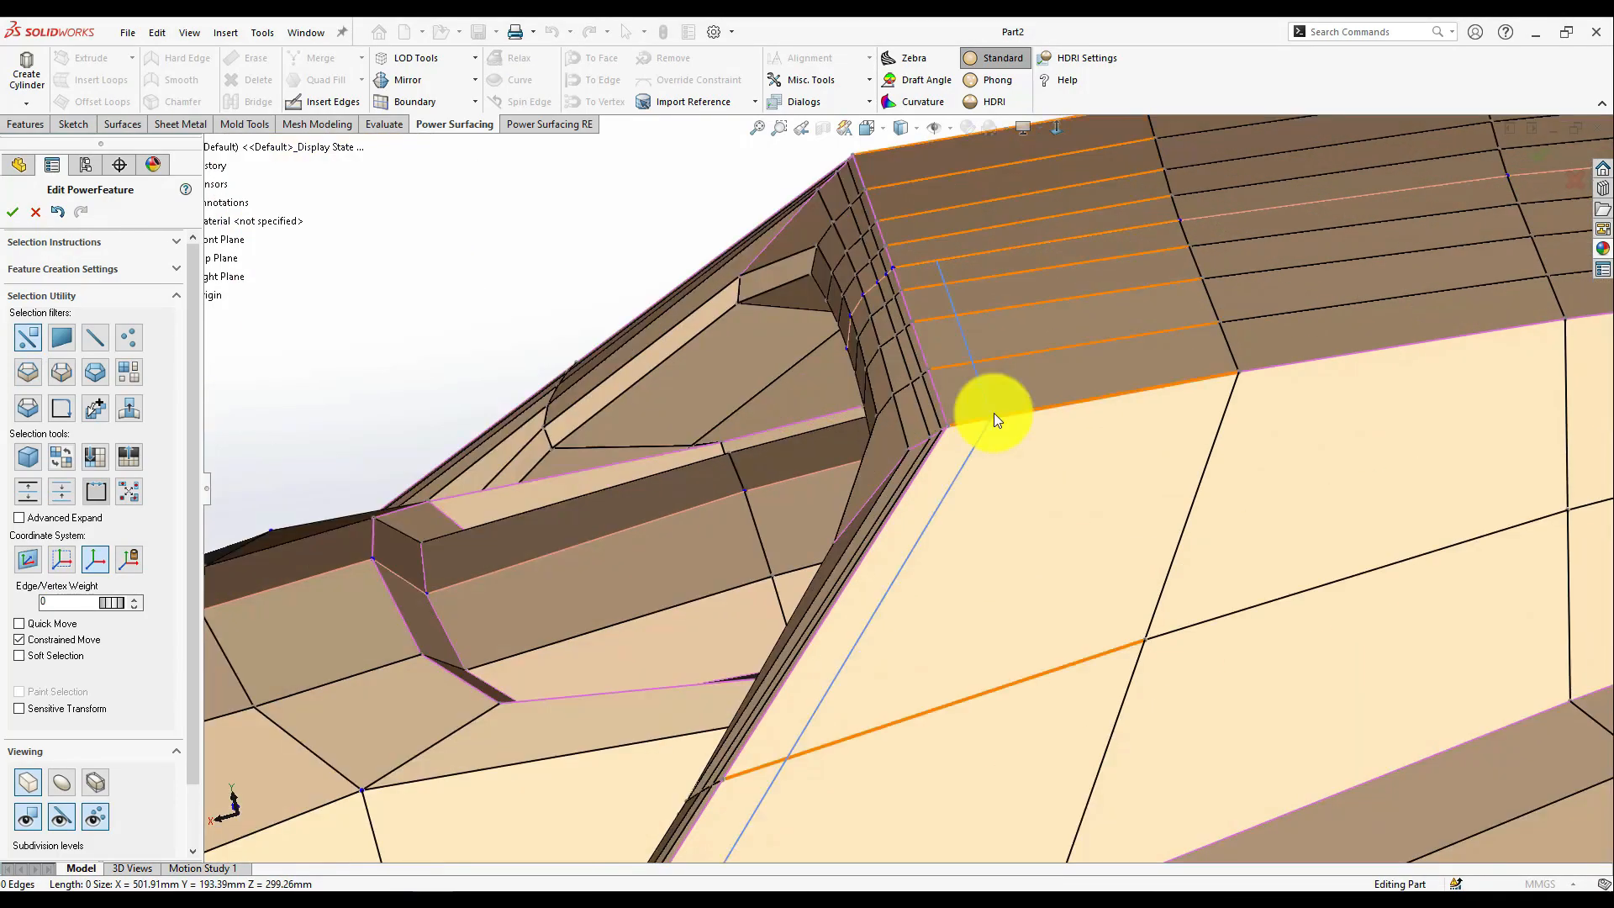
{"action": "double_click", "coordinate": [1001, 417]}
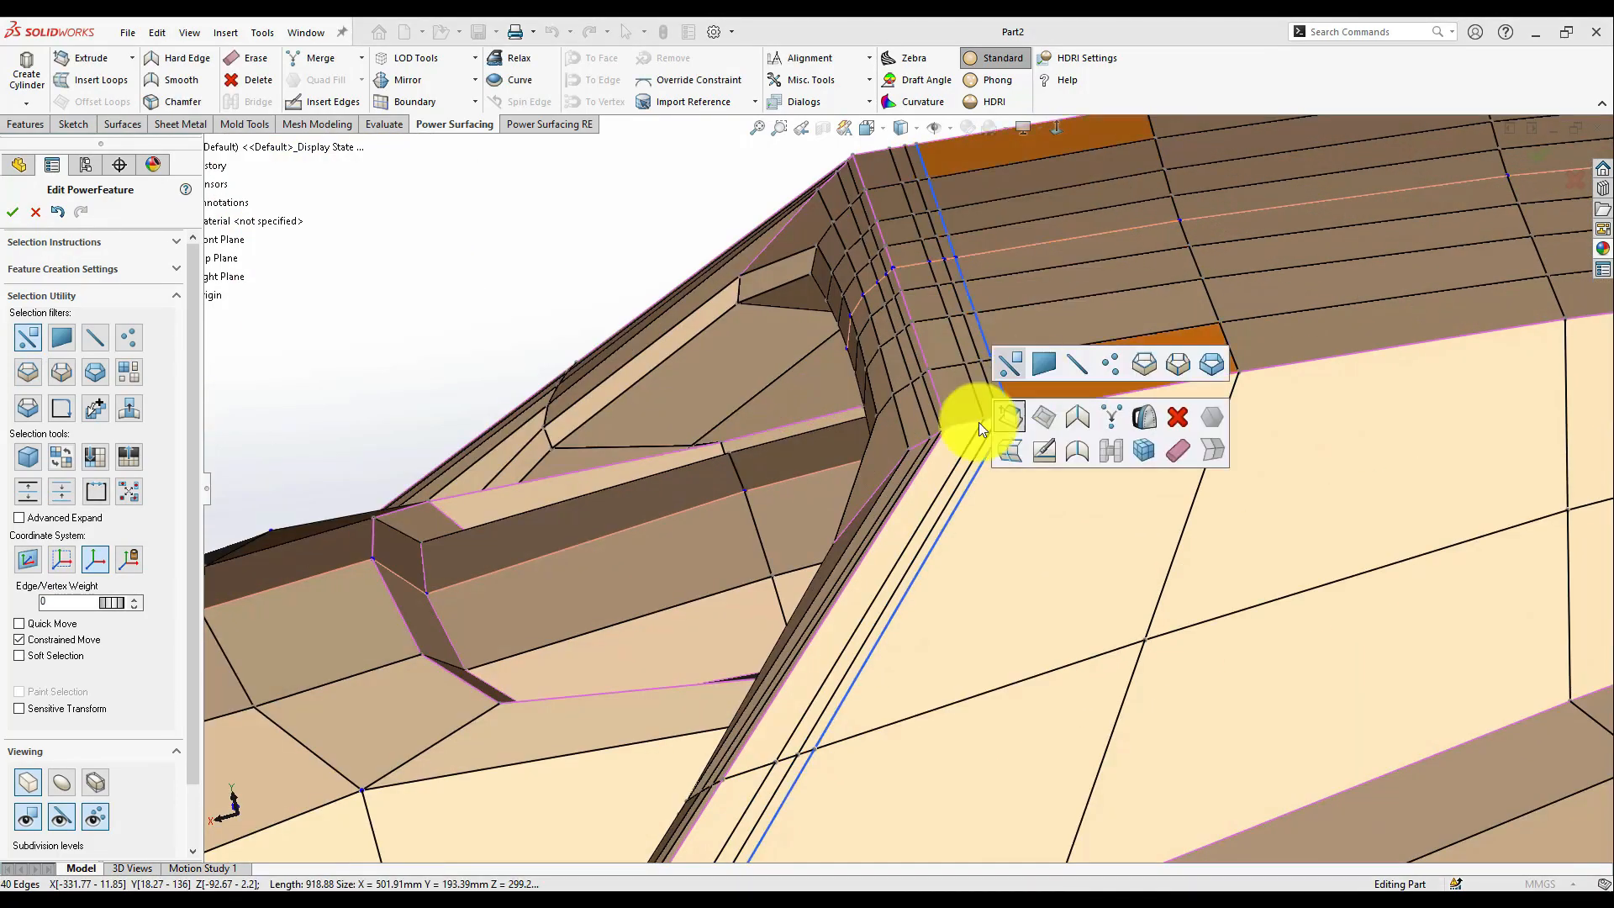
- Select the narrow face loop between the inserted edges around the large opening's rim and set its edge weight to 29
{"action": "scroll", "coordinate": [958, 426], "scroll_direction": "up", "scroll_amount": 5}
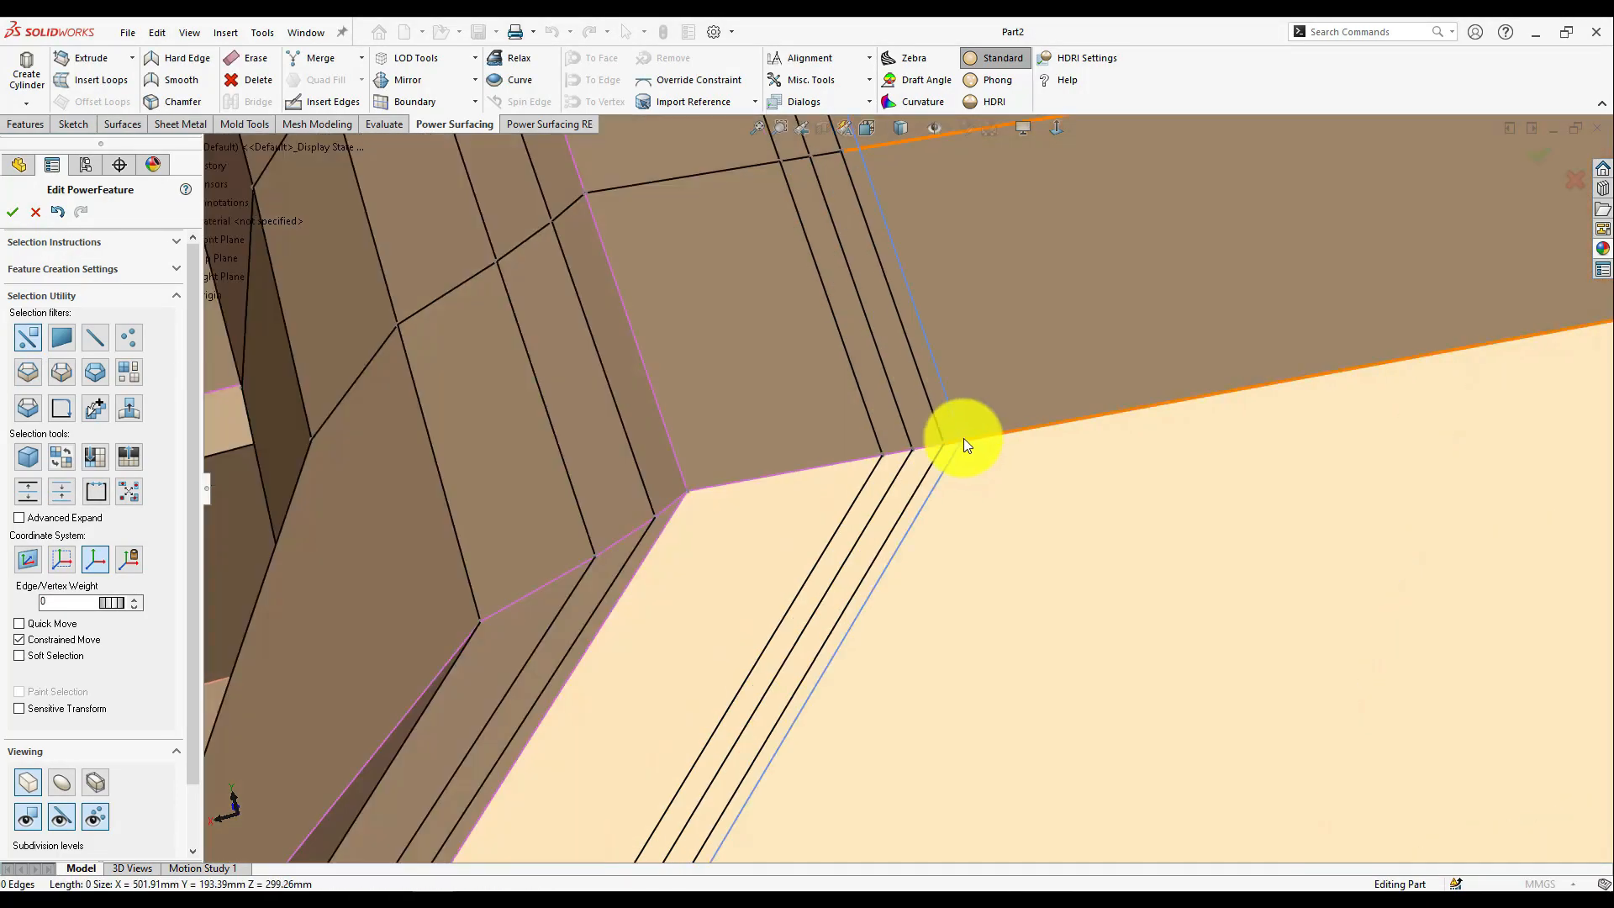
{"action": "left_click", "coordinate": [976, 437]}
{"action": "left_click", "coordinate": [1199, 414]}
{"action": "left_click_drag", "start_coordinate": [960, 447], "coordinate": [892, 443]}
{"action": "left_click", "coordinate": [827, 615]}
{"action": "left_click_drag", "start_coordinate": [84, 601], "coordinate": [12, 616]}
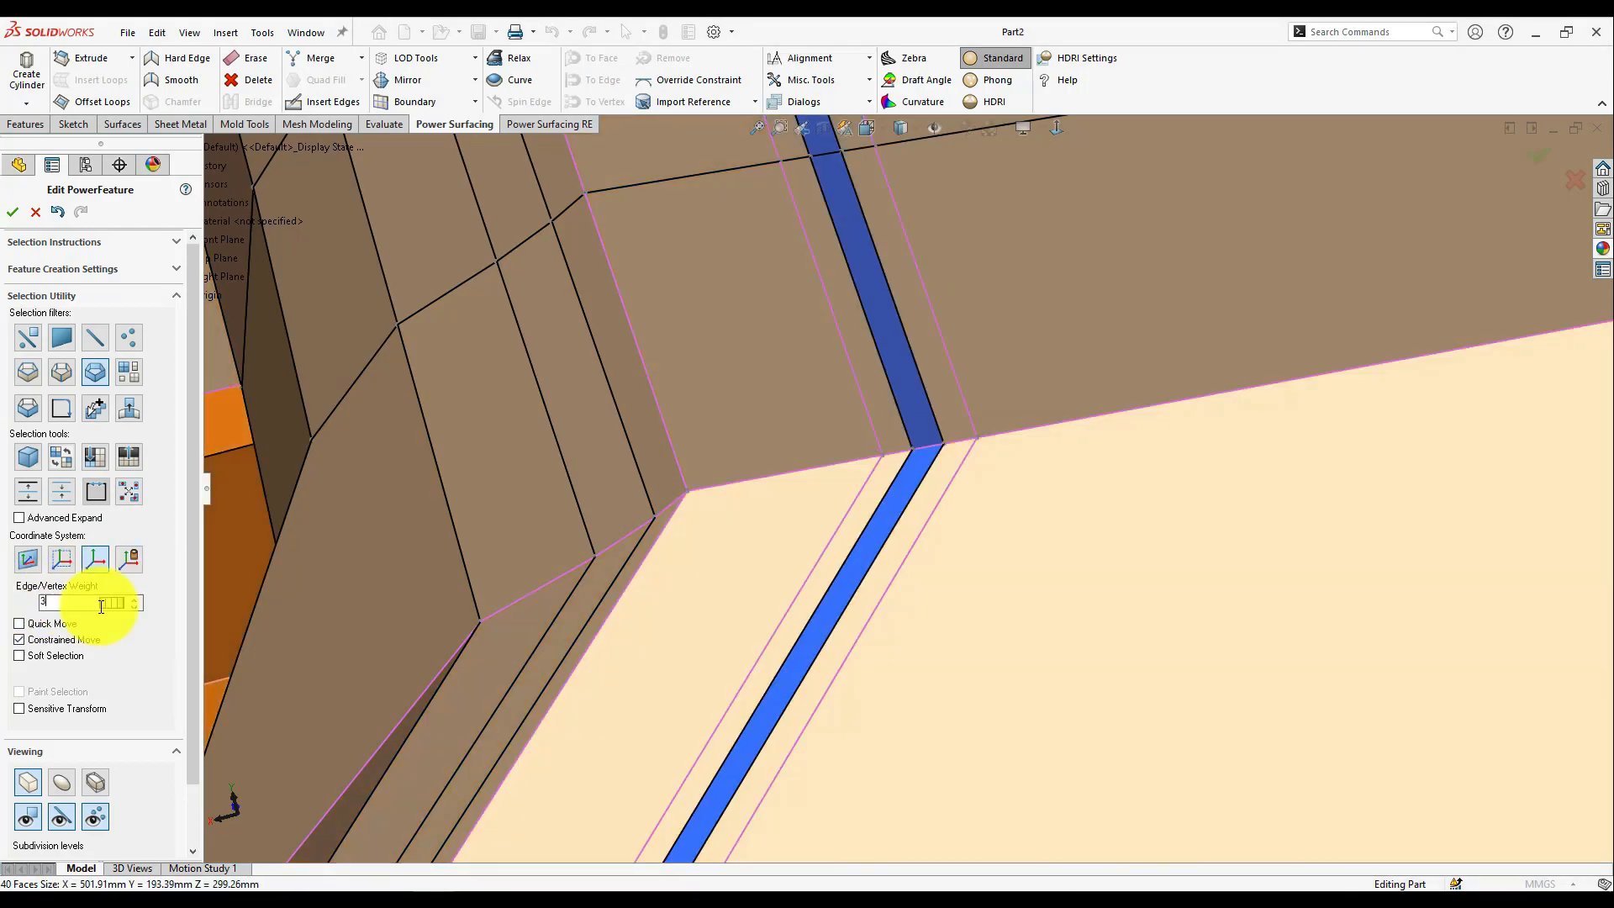
- Turn off Constrained Move and push the narrow face loop slightly inward to form a groove around the large opening
{"action": "scroll", "coordinate": [874, 400], "scroll_direction": "up", "scroll_amount": 7}
{"action": "left_click", "coordinate": [643, 315]}
{"action": "middle_click_drag", "start_coordinate": [967, 433], "coordinate": [925, 588]}
{"action": "scroll", "coordinate": [947, 469], "scroll_direction": "down", "scroll_amount": 8}
{"action": "scroll", "coordinate": [918, 471], "scroll_direction": "up", "scroll_amount": 2}
{"action": "left_click", "coordinate": [874, 517]}
{"action": "scroll", "coordinate": [879, 518], "scroll_direction": "up", "scroll_amount": 5}
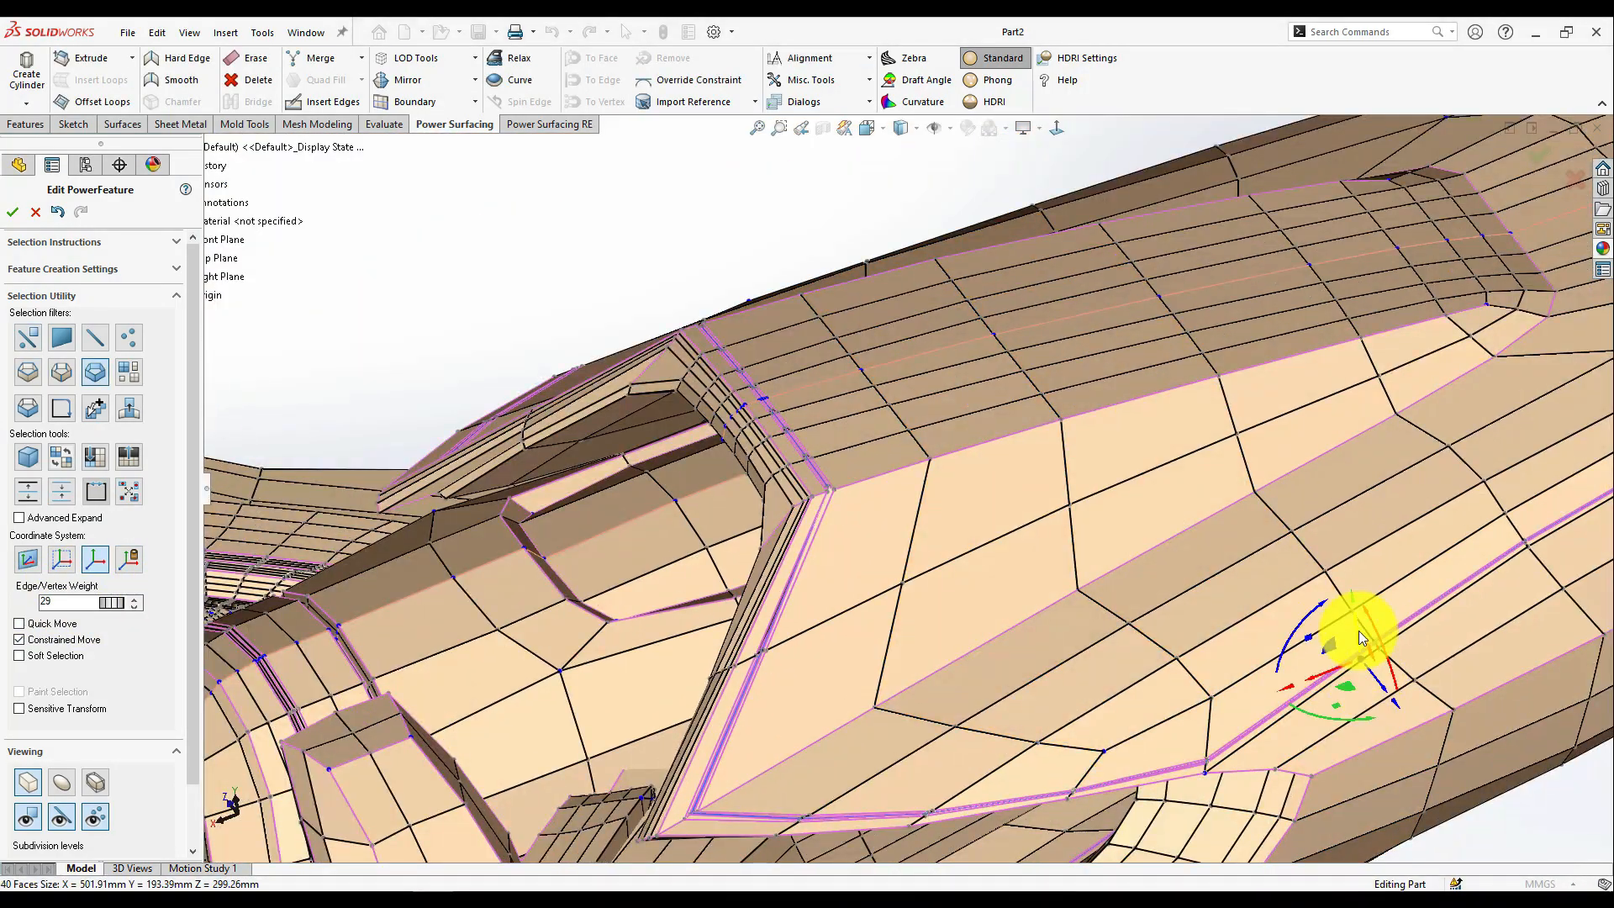
{"action": "scroll", "coordinate": [1138, 546], "scroll_direction": "down", "scroll_amount": 5}
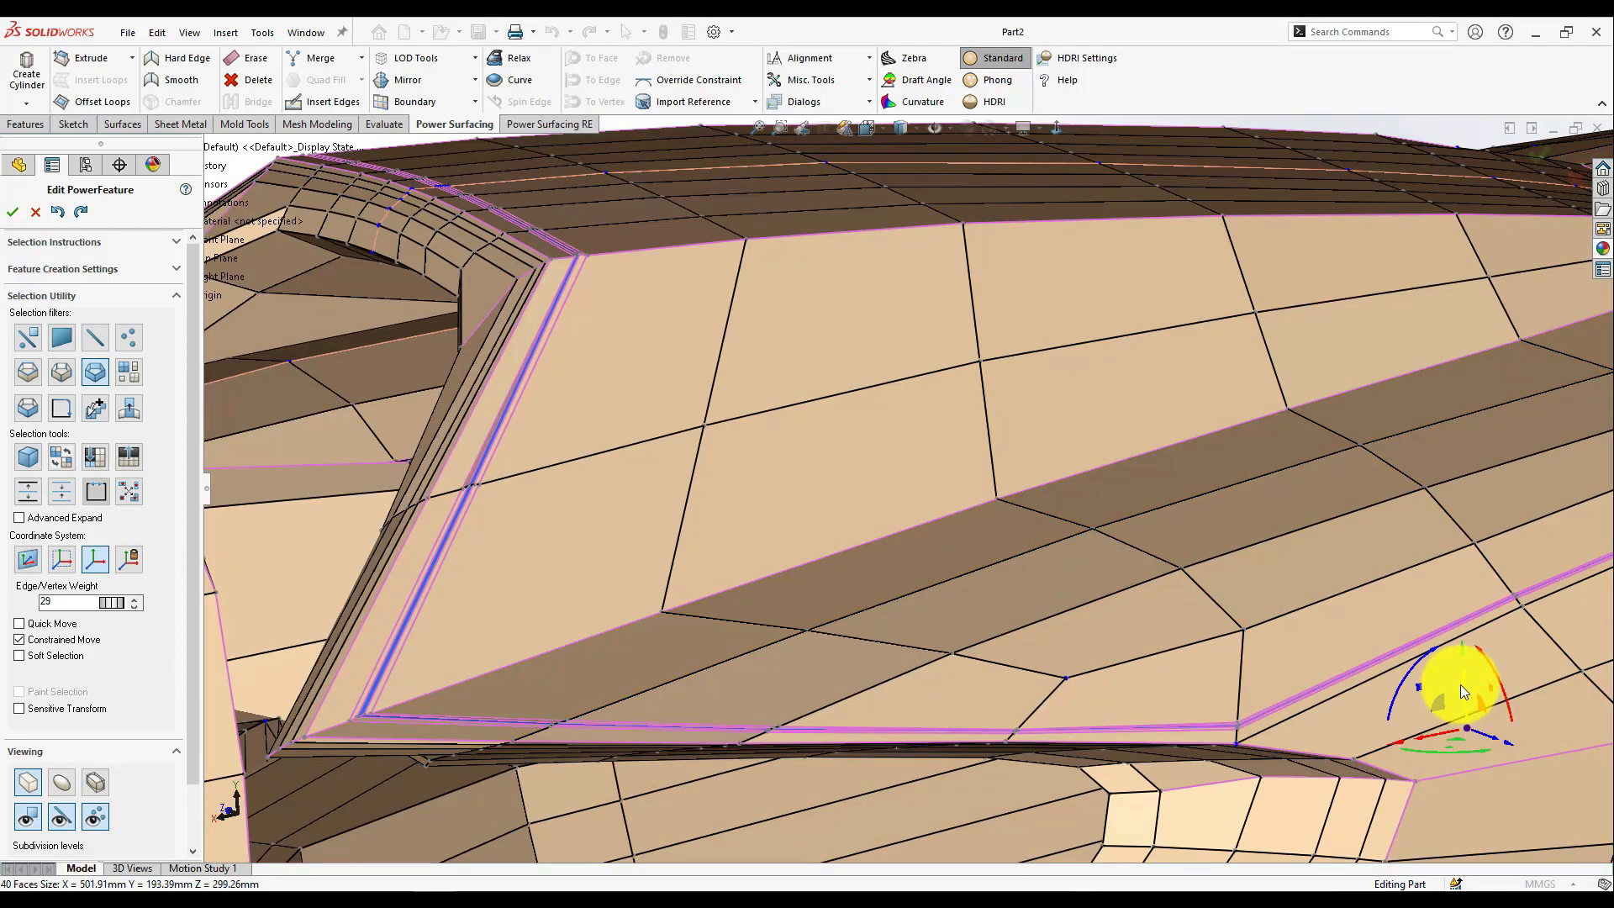
{"action": "left_click", "coordinate": [33, 640]}
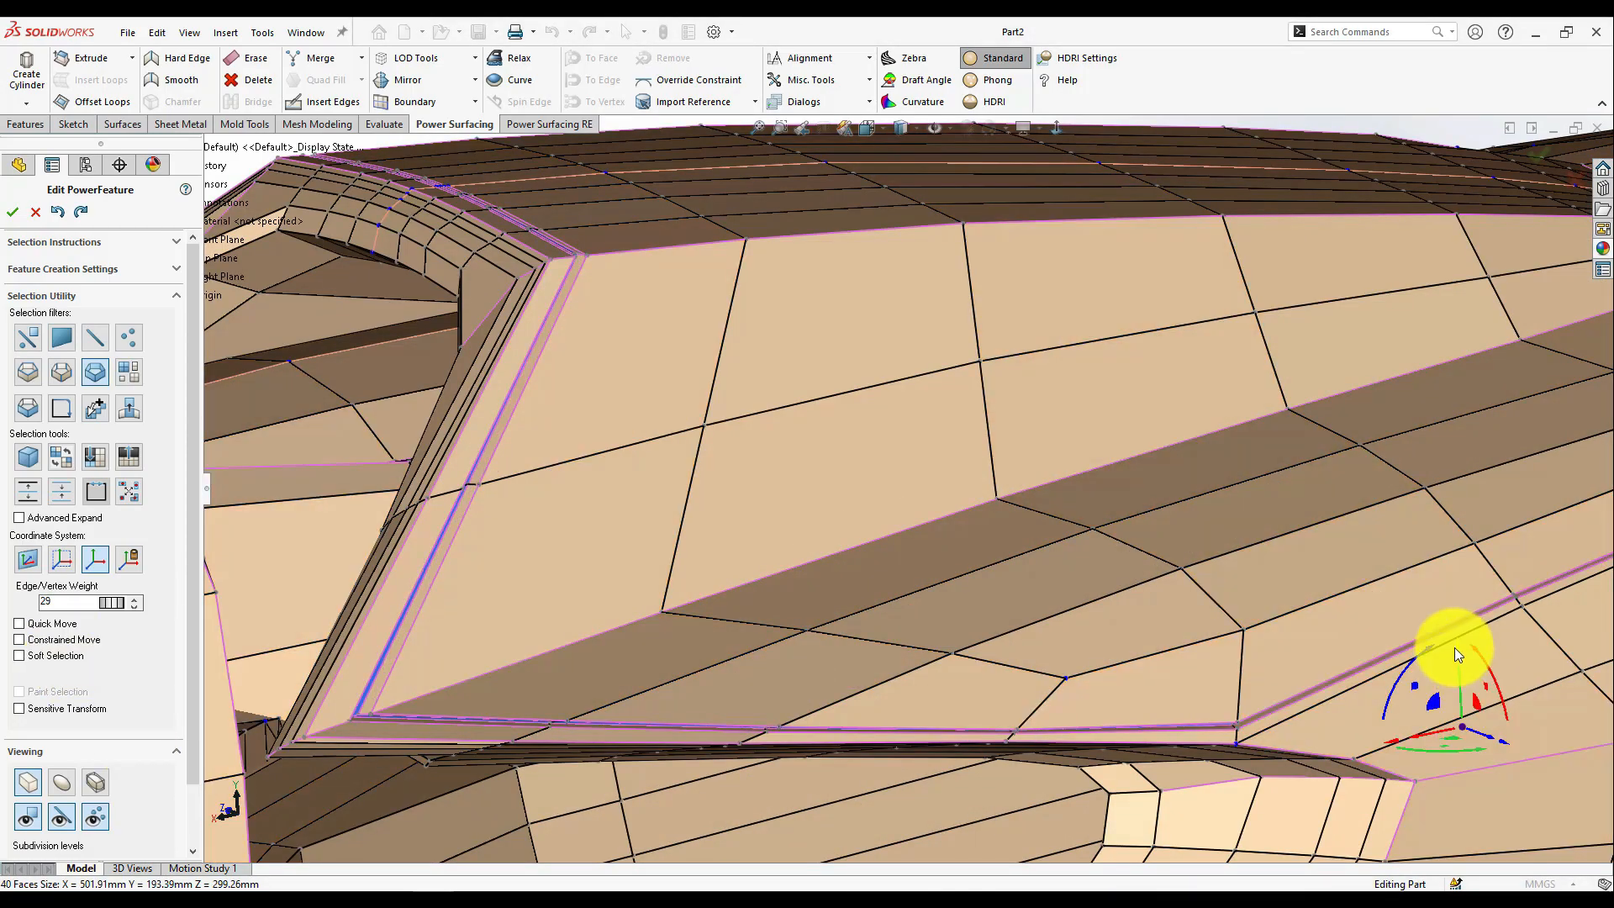
- Display the smooth body without control edges and vertices and examine the new groove and the curved arms from several sides
{"action": "scroll", "coordinate": [1452, 652], "scroll_direction": "up", "scroll_amount": 10}
{"action": "middle_click_drag", "start_coordinate": [900, 641], "coordinate": [1429, 571]}
{"action": "left_click", "coordinate": [61, 781]}
{"action": "left_click", "coordinate": [61, 816]}
{"action": "left_click", "coordinate": [95, 816]}
{"action": "left_click", "coordinate": [505, 432]}
{"action": "scroll", "coordinate": [504, 432], "scroll_direction": "up", "scroll_amount": 3}
{"action": "middle_click_drag", "start_coordinate": [757, 504], "coordinate": [1061, 589]}
{"action": "scroll", "coordinate": [900, 589], "scroll_direction": "down", "scroll_amount": 4}
{"action": "scroll", "coordinate": [899, 674], "scroll_direction": "up", "scroll_amount": 5}
{"action": "scroll", "coordinate": [537, 604], "scroll_direction": "down", "scroll_amount": 2}
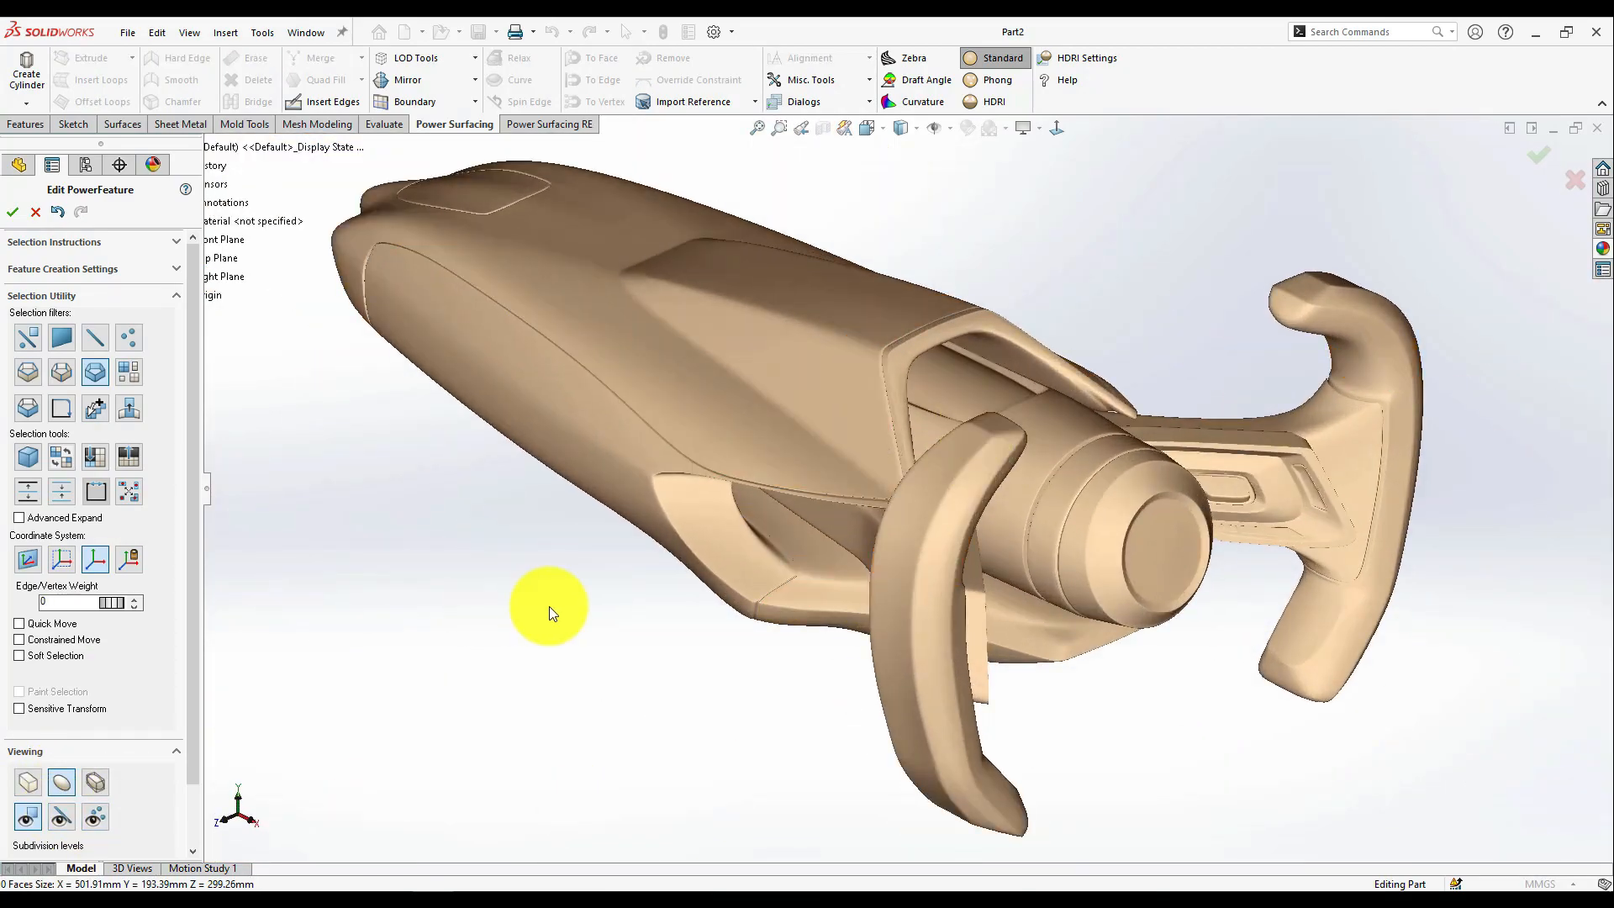
{"action": "scroll", "coordinate": [537, 603], "scroll_direction": "up", "scroll_amount": 2}
{"action": "scroll", "coordinate": [943, 553], "scroll_direction": "down", "scroll_amount": 6}
{"action": "scroll", "coordinate": [943, 553], "scroll_direction": "up", "scroll_amount": 7}
{"action": "middle_click_drag", "start_coordinate": [1063, 658], "coordinate": [1070, 692]}
- Restore the control mesh display, turn on Constrained Move and shift the vertex on the curved arm's upper bend by about 7 mm
{"action": "scroll", "coordinate": [1354, 443], "scroll_direction": "down", "scroll_amount": 6}
{"action": "left_click", "coordinate": [28, 781]}
{"action": "left_click", "coordinate": [61, 816]}
{"action": "left_click", "coordinate": [95, 816]}
{"action": "scroll", "coordinate": [1109, 452], "scroll_direction": "down", "scroll_amount": 2}
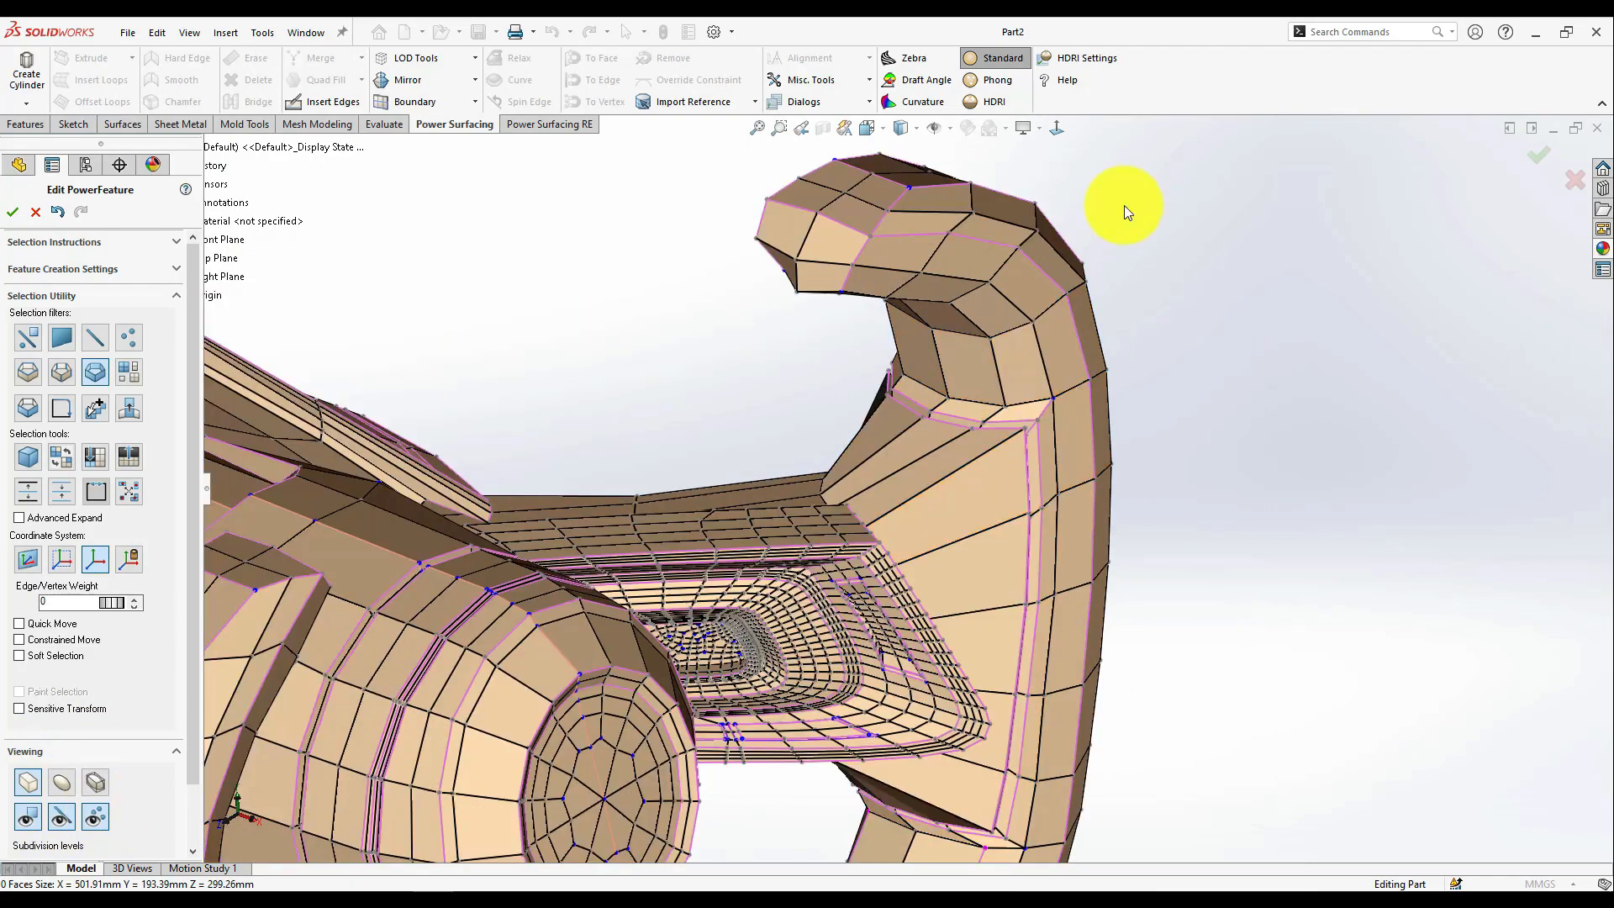
{"action": "middle_click_drag", "start_coordinate": [1037, 348], "coordinate": [1047, 280]}
{"action": "left_click", "coordinate": [1040, 336]}
{"action": "left_click", "coordinate": [984, 338], "text": "shift"}
{"action": "left_click", "coordinate": [57, 638]}
{"action": "middle_click_drag", "start_coordinate": [912, 294], "coordinate": [956, 289]}
{"action": "left_click_drag", "start_coordinate": [956, 289], "coordinate": [1066, 303]}
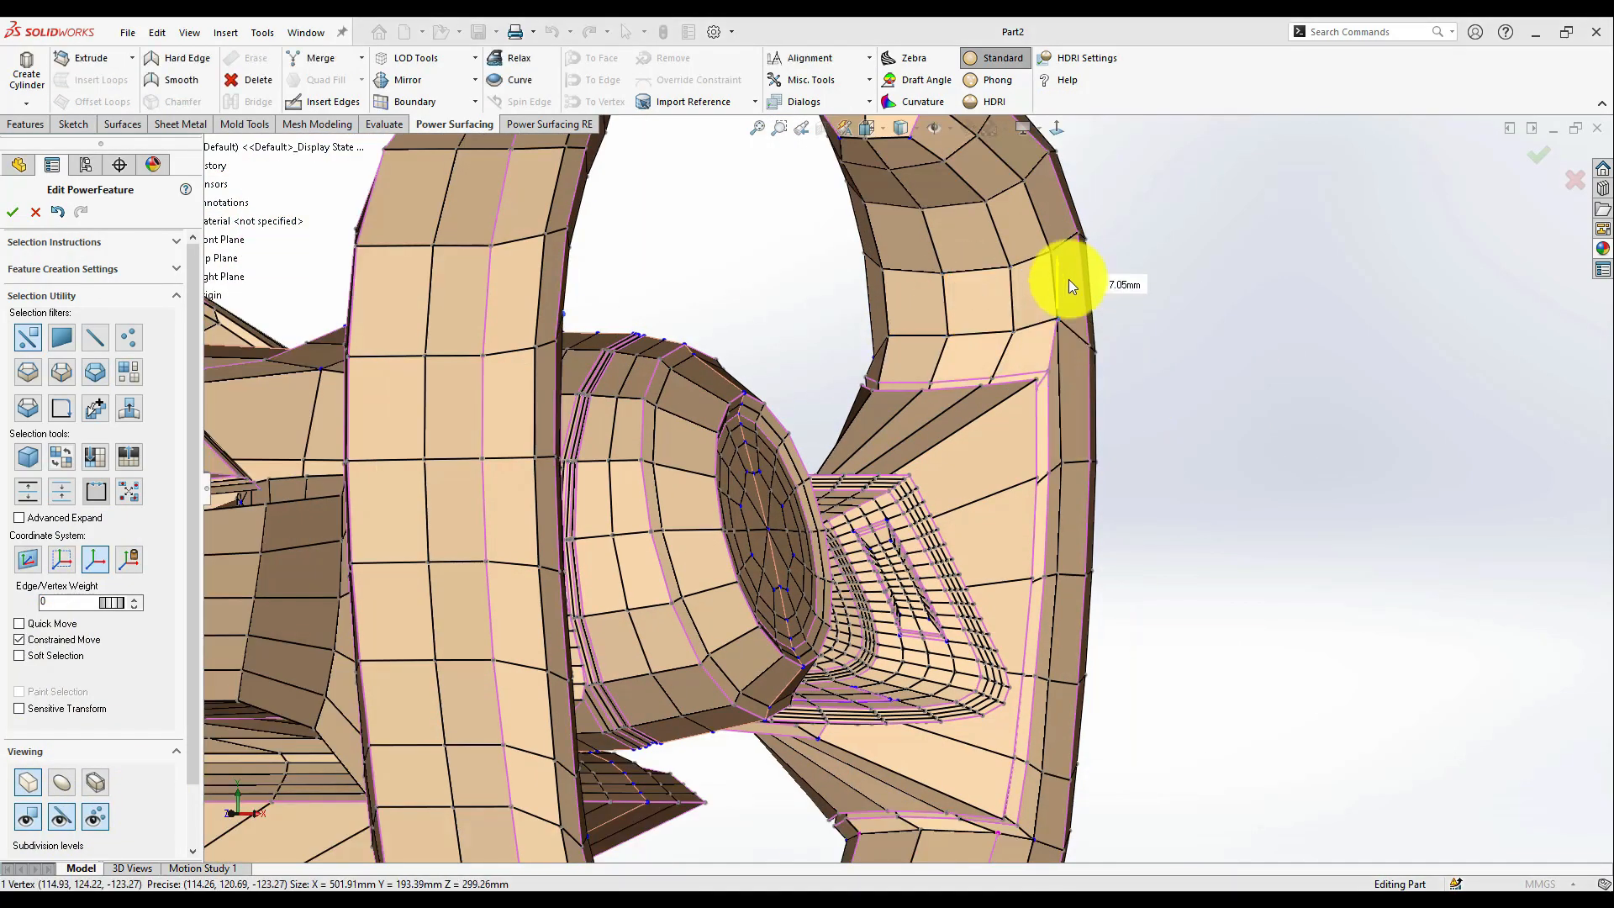
- Move the arm's bend vertex slightly upward and check the arm's shape from other sides
{"action": "middle_click_drag", "start_coordinate": [1067, 303], "coordinate": [905, 366]}
{"action": "left_click_drag", "start_coordinate": [905, 366], "coordinate": [902, 330]}
{"action": "scroll", "coordinate": [902, 330], "scroll_direction": "up", "scroll_amount": 4}
{"action": "left_click", "coordinate": [1037, 367]}
{"action": "middle_click_drag", "start_coordinate": [1037, 367], "coordinate": [967, 378]}
{"action": "scroll", "coordinate": [904, 561], "scroll_direction": "down", "scroll_amount": 4}
{"action": "scroll", "coordinate": [904, 555], "scroll_direction": "up", "scroll_amount": 3}
{"action": "middle_click_drag", "start_coordinate": [1070, 558], "coordinate": [1068, 522]}
{"action": "scroll", "coordinate": [974, 629], "scroll_direction": "down", "scroll_amount": 4}
- Select the thin face loops along the body's panel seams and push them slightly inward with Sensitive Transform on and Constrained Move off
{"action": "scroll", "coordinate": [973, 622], "scroll_direction": "down", "scroll_amount": 3}
{"action": "left_click", "coordinate": [943, 432]}
{"action": "middle_click_drag", "start_coordinate": [974, 622], "coordinate": [882, 639]}
{"action": "left_click", "coordinate": [829, 677], "text": "shift"}
{"action": "middle_click_drag", "start_coordinate": [1048, 263], "coordinate": [922, 612]}
{"action": "left_click", "coordinate": [922, 613], "text": "shift"}
{"action": "scroll", "coordinate": [794, 547], "scroll_direction": "down", "scroll_amount": 4}
{"action": "scroll", "coordinate": [794, 547], "scroll_direction": "up", "scroll_amount": 4}
{"action": "left_click", "coordinate": [649, 672]}
{"action": "middle_click_drag", "start_coordinate": [649, 672], "coordinate": [933, 353]}
{"action": "scroll", "coordinate": [965, 365], "scroll_direction": "up", "scroll_amount": 2}
{"action": "left_click", "coordinate": [51, 639]}
{"action": "left_click", "coordinate": [51, 708]}
{"action": "scroll", "coordinate": [933, 353], "scroll_direction": "up", "scroll_amount": 2}
{"action": "middle_click_drag", "start_coordinate": [523, 326], "coordinate": [376, 247]}
{"action": "left_click_drag", "start_coordinate": [375, 280], "coordinate": [358, 279]}
- Change the selection filter, pick the seam vertices at the side panel's front end and shift them toward the nose in a side view
{"action": "scroll", "coordinate": [888, 453], "scroll_direction": "up", "scroll_amount": 5}
{"action": "scroll", "coordinate": [893, 466], "scroll_direction": "down", "scroll_amount": 4}
{"action": "middle_click_drag", "start_coordinate": [1042, 237], "coordinate": [845, 538]}
{"action": "scroll", "coordinate": [891, 495], "scroll_direction": "up", "scroll_amount": 6}
{"action": "scroll", "coordinate": [340, 437], "scroll_direction": "down", "scroll_amount": 8}
{"action": "right_click", "coordinate": [508, 370]}
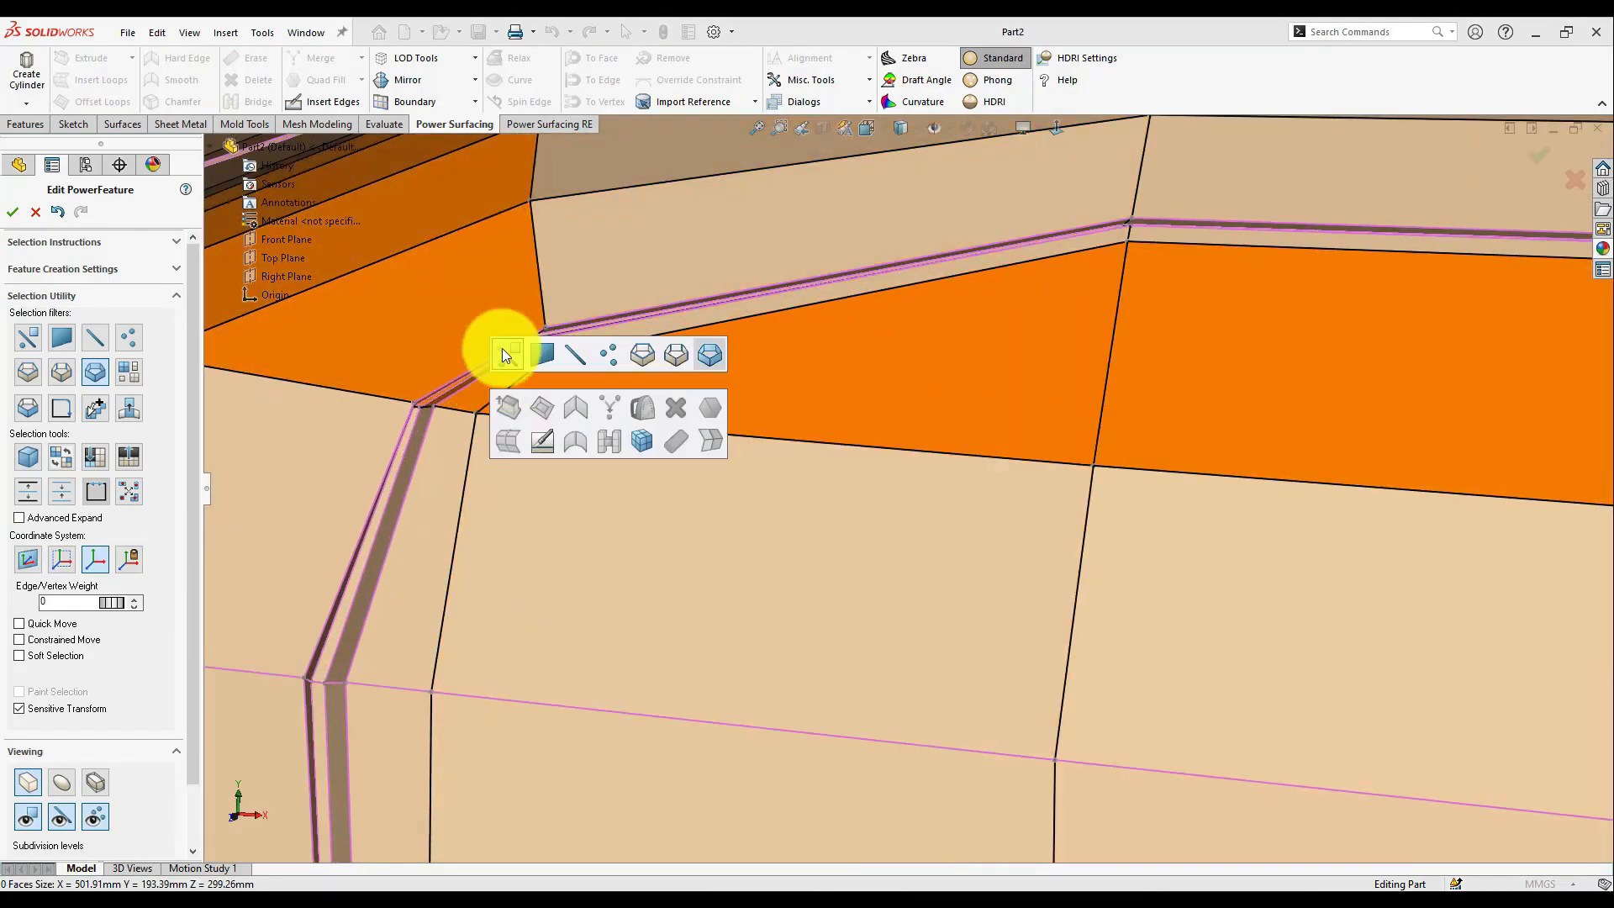
{"action": "left_click", "coordinate": [507, 357]}
{"action": "left_click", "coordinate": [445, 504]}
{"action": "middle_click_drag", "start_coordinate": [445, 395], "coordinate": [461, 335]}
{"action": "scroll", "coordinate": [395, 437], "scroll_direction": "down", "scroll_amount": 6}
{"action": "left_click", "coordinate": [593, 462]}
{"action": "scroll", "coordinate": [810, 496], "scroll_direction": "up", "scroll_amount": 3}
{"action": "middle_click_drag", "start_coordinate": [810, 496], "coordinate": [1012, 436]}
{"action": "scroll", "coordinate": [911, 482], "scroll_direction": "up", "scroll_amount": 6}
{"action": "middle_click_drag", "start_coordinate": [822, 619], "coordinate": [886, 555]}
{"action": "left_click", "coordinate": [885, 538]}
{"action": "left_click", "coordinate": [1057, 128]}
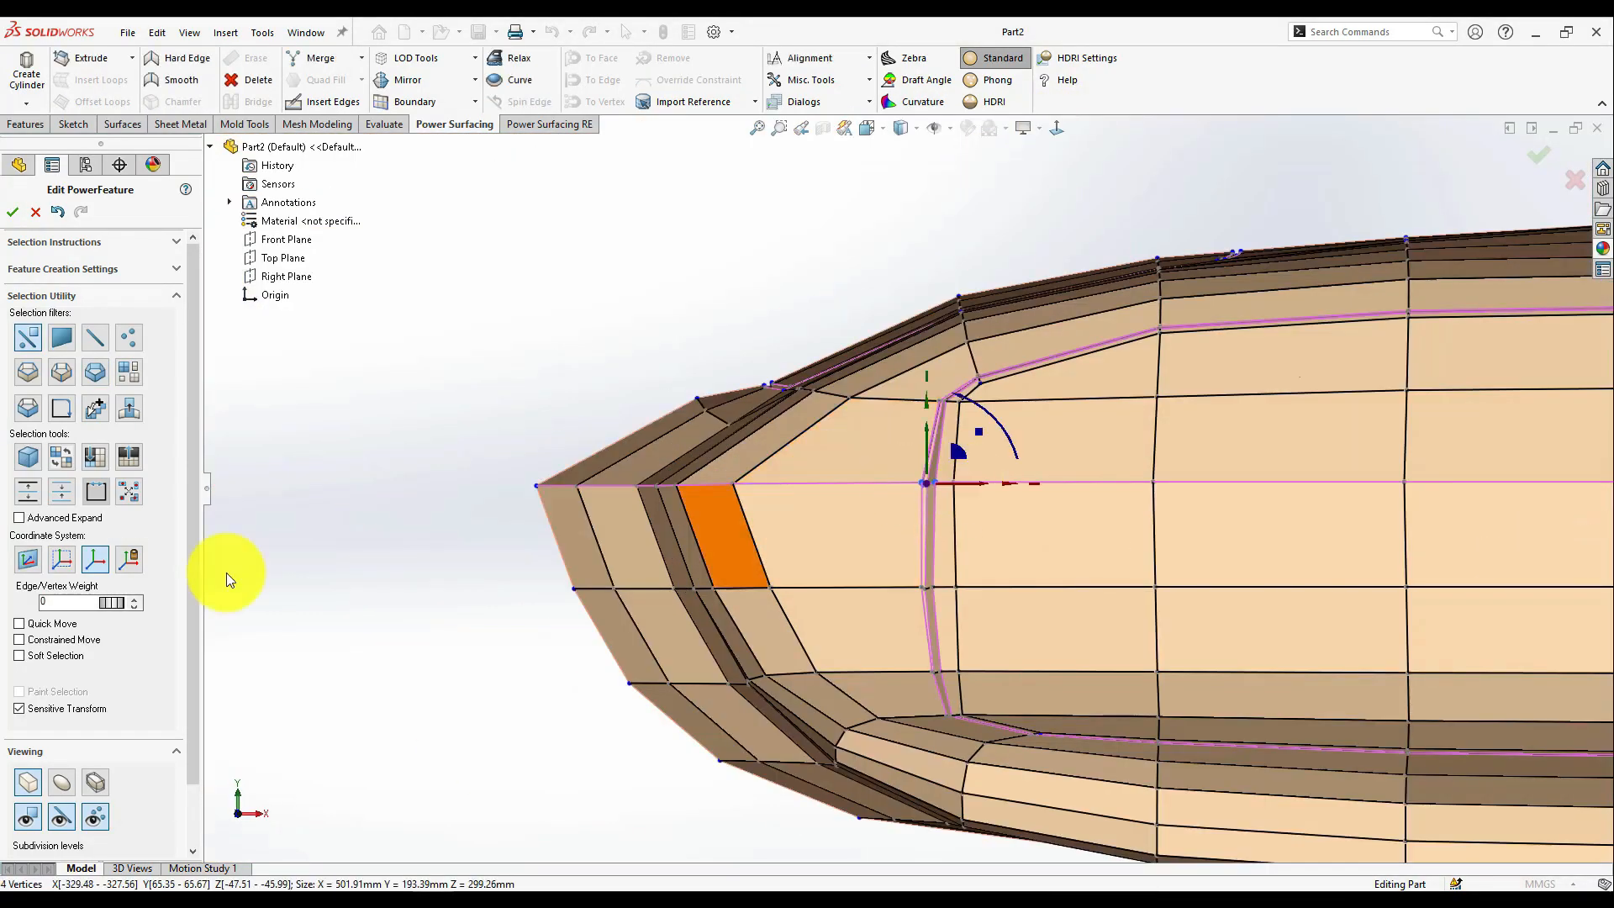
{"action": "left_click_drag", "start_coordinate": [963, 483], "coordinate": [887, 497]}
- Shift the two lower groups of front seam vertices toward the nose, the lowest by about 5.6 mm, and turn off Sensitive Transform
{"action": "left_click", "coordinate": [929, 588]}
{"action": "left_click_drag", "start_coordinate": [967, 597], "coordinate": [901, 599]}
{"action": "left_click", "coordinate": [933, 671]}
{"action": "left_click_drag", "start_coordinate": [967, 677], "coordinate": [928, 689]}
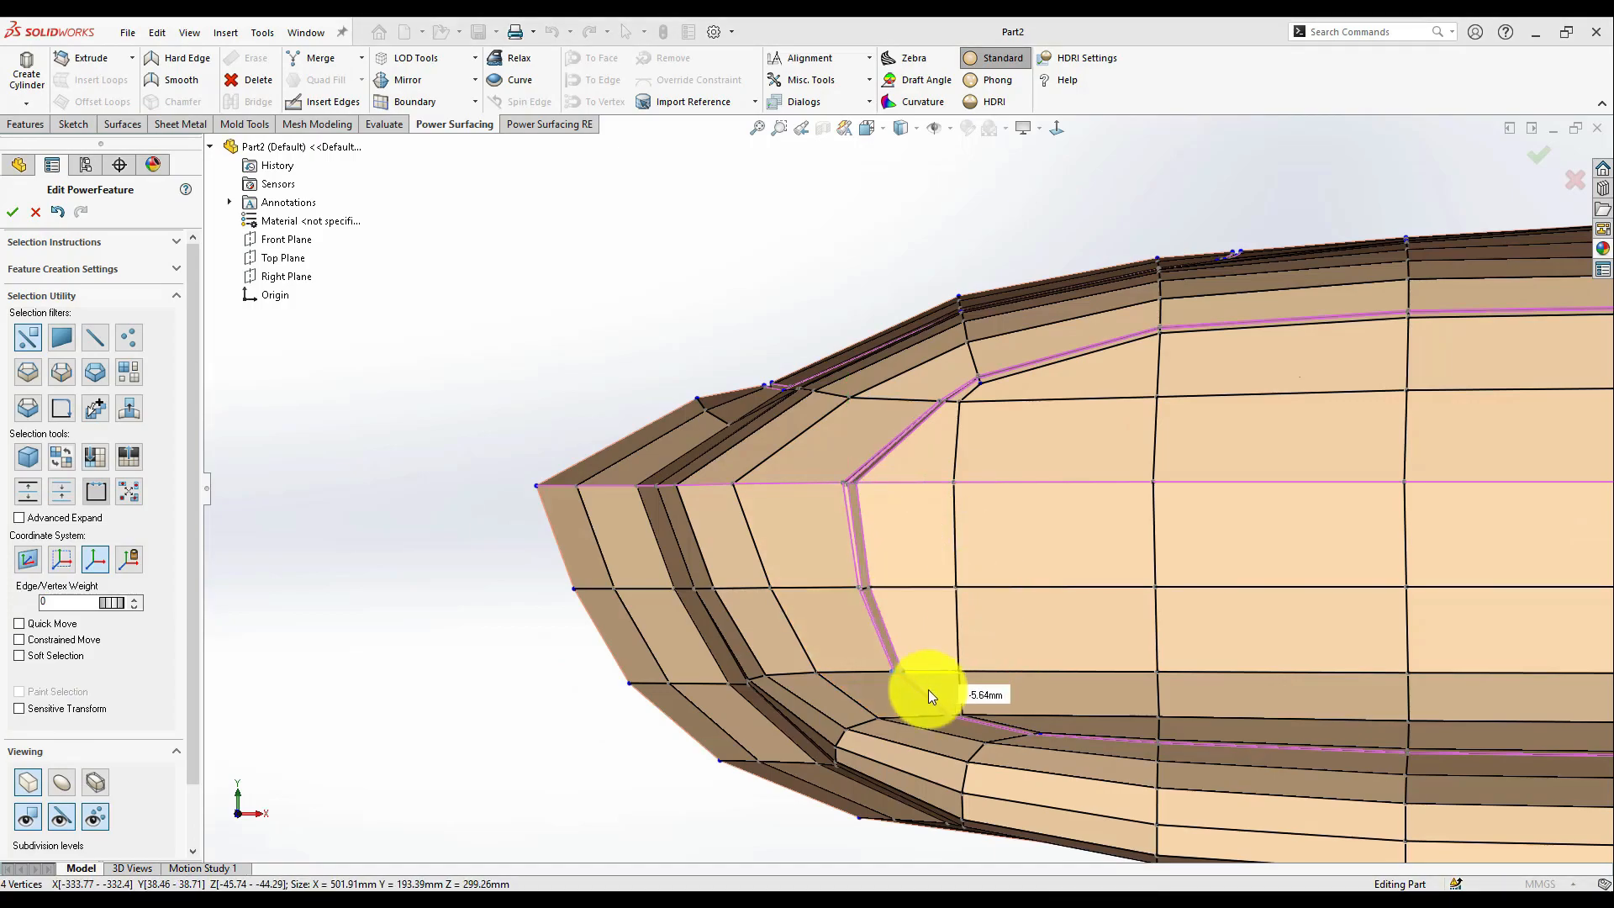
{"action": "scroll", "coordinate": [672, 555], "scroll_direction": "up", "scroll_amount": 3}
{"action": "scroll", "coordinate": [813, 482], "scroll_direction": "down", "scroll_amount": 2}
{"action": "left_click", "coordinate": [817, 471]}
{"action": "scroll", "coordinate": [867, 460], "scroll_direction": "down", "scroll_amount": 4}
{"action": "key", "text": "Escape"}
{"action": "scroll", "coordinate": [925, 563], "scroll_direction": "up", "scroll_amount": 5}
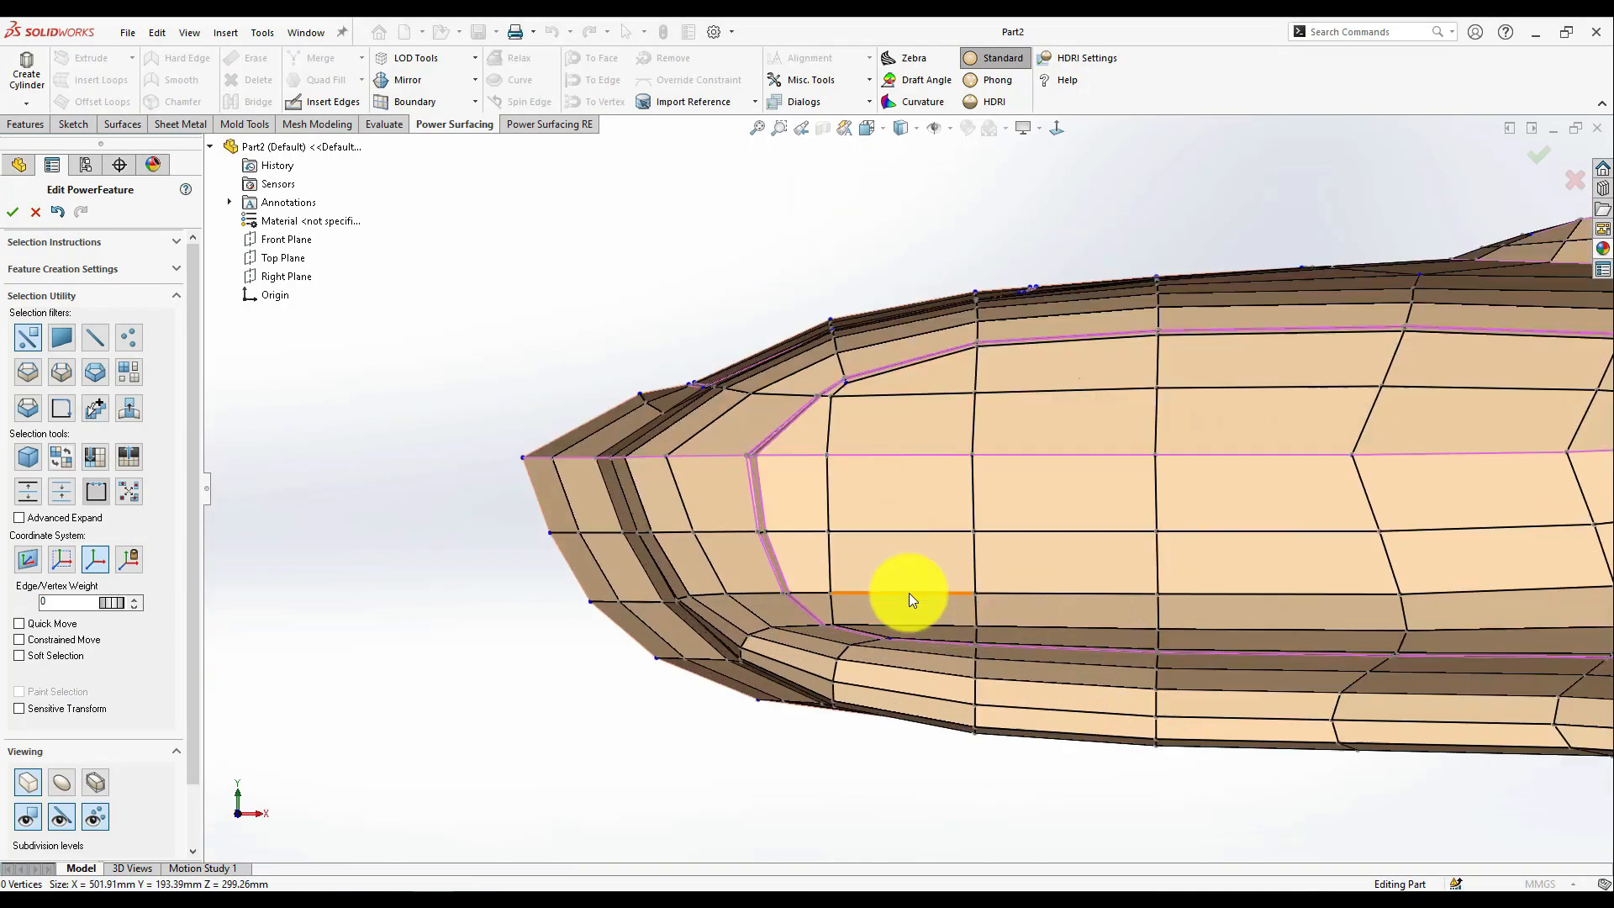
- Select the long seam edges running along the lower border of the body's side panel
{"action": "scroll", "coordinate": [1019, 235], "scroll_direction": "down", "scroll_amount": 6}
{"action": "left_click", "coordinate": [1073, 340]}
{"action": "middle_click_drag", "start_coordinate": [1073, 340], "coordinate": [1106, 645]}
{"action": "scroll", "coordinate": [1092, 538], "scroll_direction": "up", "scroll_amount": 3}
{"action": "middle_click_drag", "start_coordinate": [1093, 537], "coordinate": [832, 521]}
{"action": "left_click", "coordinate": [894, 275], "text": "ctrl"}
{"action": "scroll", "coordinate": [807, 639], "scroll_direction": "up", "scroll_amount": 2}
{"action": "left_click", "coordinate": [797, 692], "text": "ctrl"}
{"action": "scroll", "coordinate": [810, 710], "scroll_direction": "up", "scroll_amount": 3}
{"action": "scroll", "coordinate": [840, 689], "scroll_direction": "down", "scroll_amount": 3}
{"action": "left_click", "coordinate": [859, 641], "text": "ctrl"}
{"action": "scroll", "coordinate": [810, 732], "scroll_direction": "down", "scroll_amount": 2}
{"action": "middle_click_drag", "start_coordinate": [810, 733], "coordinate": [916, 551]}
{"action": "scroll", "coordinate": [925, 547], "scroll_direction": "up", "scroll_amount": 6}
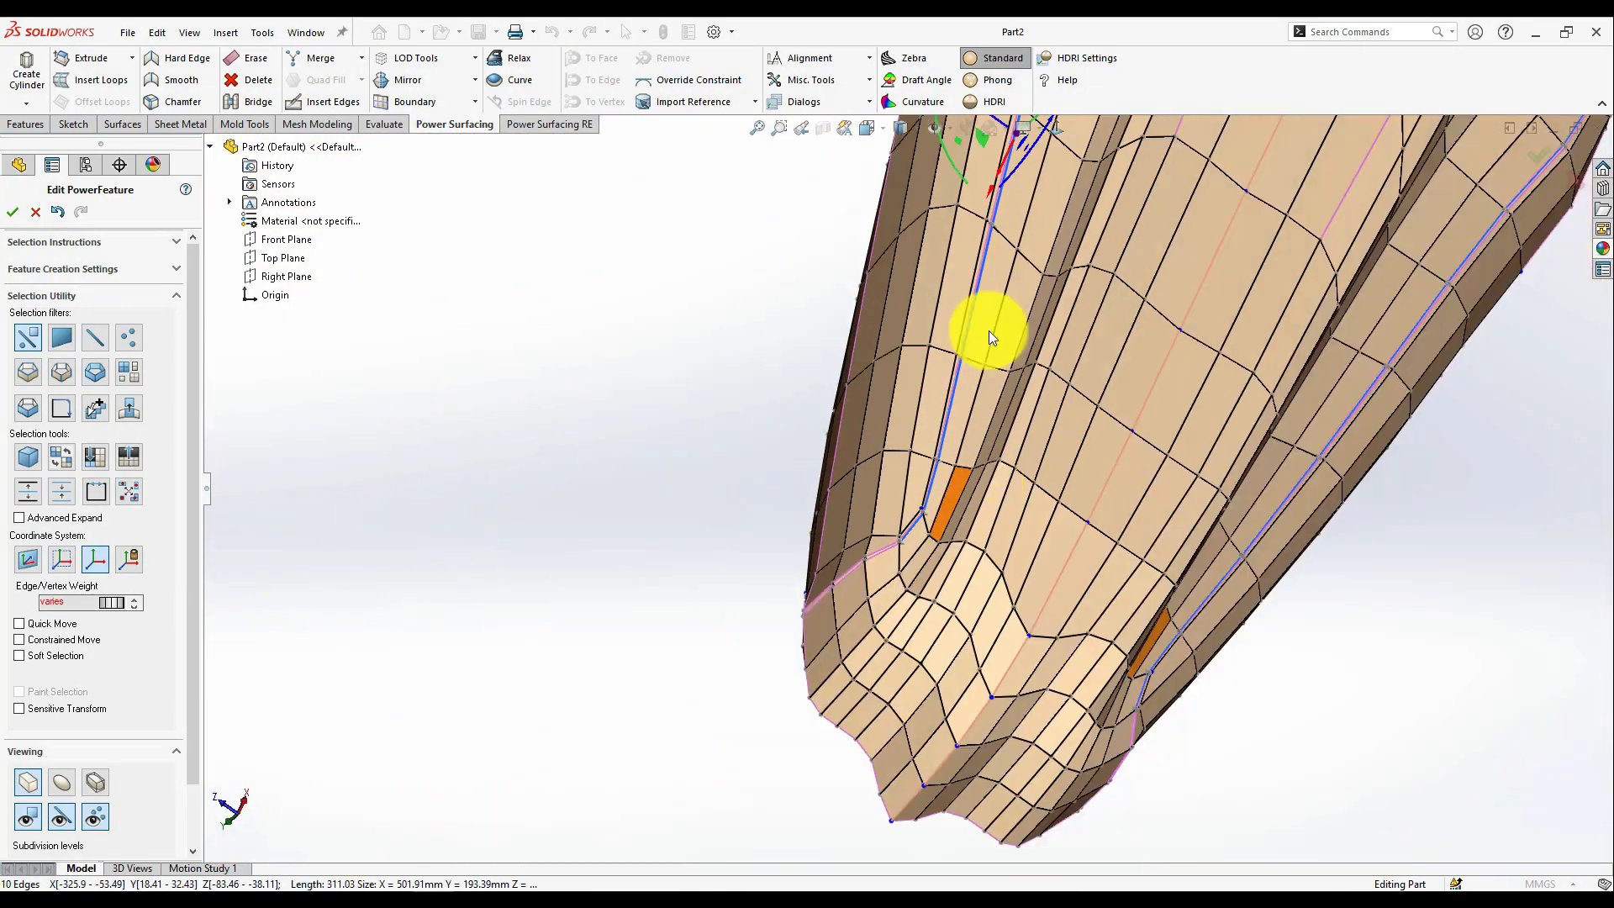
- Correct the seam edge selection with undo and redo, and move the selected edges slightly to adjust the groove
{"action": "scroll", "coordinate": [983, 483], "scroll_direction": "down", "scroll_amount": 4}
{"action": "left_click", "coordinate": [923, 311], "text": "ctrl"}
{"action": "middle_click_drag", "start_coordinate": [938, 349], "coordinate": [675, 392]}
{"action": "key", "text": "ctrl+z"}
{"action": "key", "text": "ctrl+z"}
{"action": "key", "text": "ctrl+y"}
{"action": "scroll", "coordinate": [971, 416], "scroll_direction": "down", "scroll_amount": 2}
{"action": "scroll", "coordinate": [674, 392], "scroll_direction": "down", "scroll_amount": 4}
{"action": "left_click", "coordinate": [711, 379], "text": "ctrl"}
{"action": "scroll", "coordinate": [982, 613], "scroll_direction": "up", "scroll_amount": 10}
{"action": "mouse_move", "coordinate": [1244, 557]}
{"action": "left_mouse_down"}
{"action": "mouse_move", "coordinate": [1285, 542]}
{"action": "mouse_move", "coordinate": [1237, 562]}
{"action": "left_mouse_up"}
{"action": "scroll", "coordinate": [1227, 562], "scroll_direction": "down", "scroll_amount": 4}
{"action": "middle_click_drag", "start_coordinate": [1210, 555], "coordinate": [973, 533]}
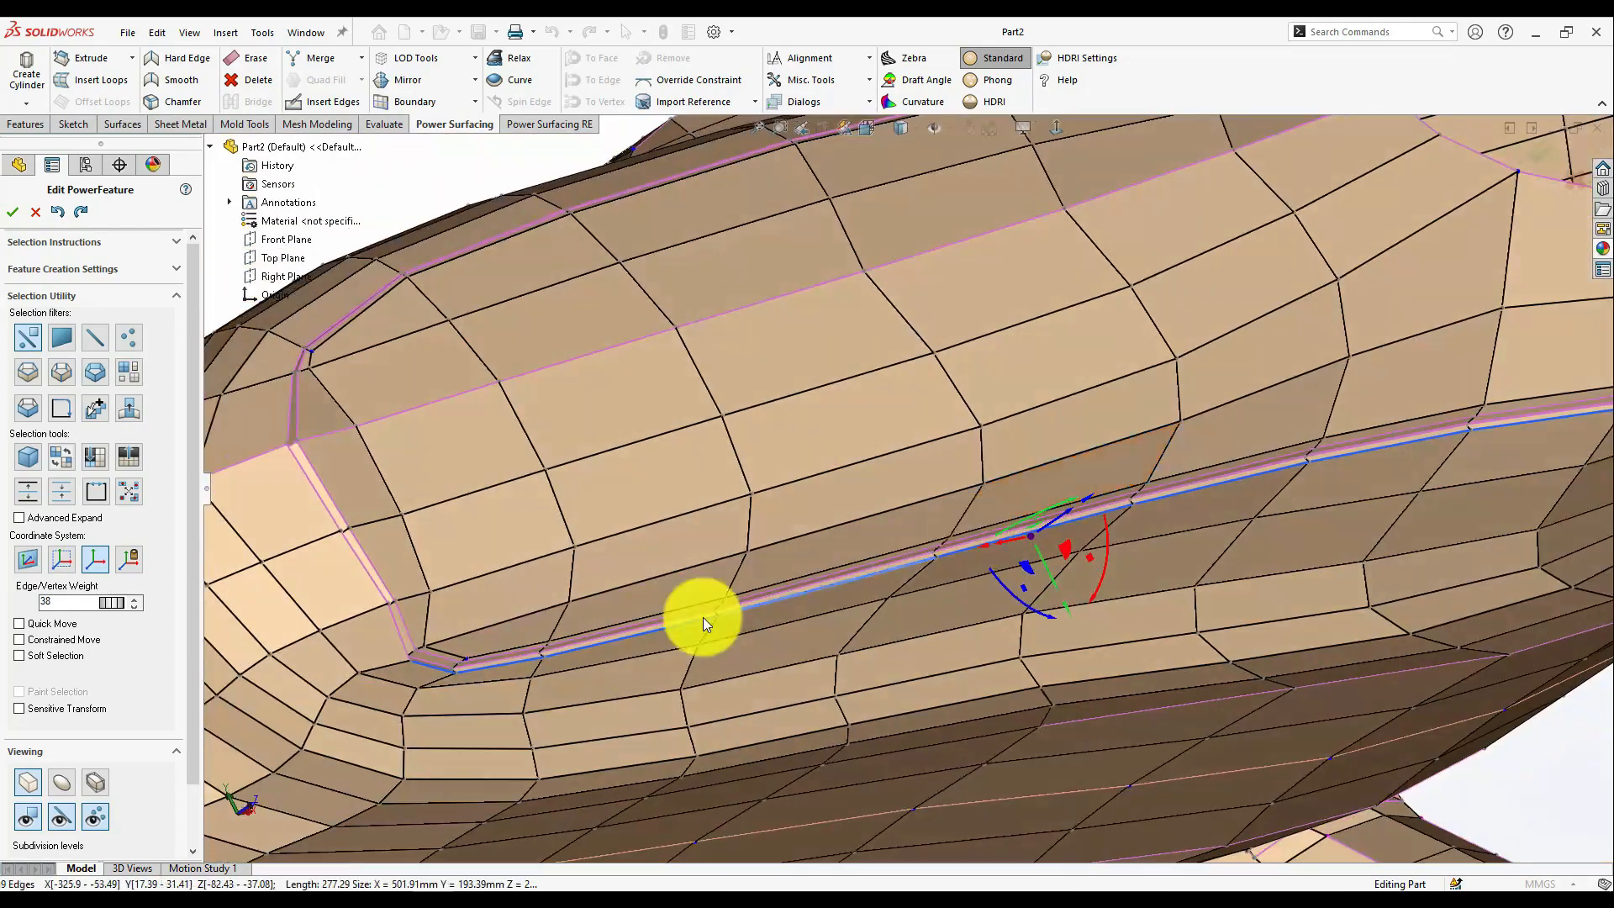
- Clear the edge selection and examine the seam groove at its front corner and along the body
{"action": "scroll", "coordinate": [403, 681], "scroll_direction": "down", "scroll_amount": 6}
{"action": "left_click", "coordinate": [353, 622]}
{"action": "middle_click_drag", "start_coordinate": [320, 630], "coordinate": [353, 606]}
{"action": "key", "text": "Escape"}
{"action": "middle_click_drag", "start_coordinate": [442, 533], "coordinate": [699, 581]}
{"action": "key", "text": "Escape"}
{"action": "scroll", "coordinate": [906, 266], "scroll_direction": "up", "scroll_amount": 10}
{"action": "middle_click_drag", "start_coordinate": [906, 266], "coordinate": [1030, 383]}
{"action": "scroll", "coordinate": [1286, 496], "scroll_direction": "down", "scroll_amount": 5}
{"action": "middle_click_drag", "start_coordinate": [598, 501], "coordinate": [672, 606]}
{"action": "scroll", "coordinate": [869, 532], "scroll_direction": "down", "scroll_amount": 3}
{"action": "left_click", "coordinate": [917, 424]}
{"action": "scroll", "coordinate": [916, 521], "scroll_direction": "up", "scroll_amount": 3}
- Select an edge loop on the body in smooth display, adjust its edge weight and return to the control mesh
{"action": "left_click", "coordinate": [62, 782]}
{"action": "scroll", "coordinate": [908, 542], "scroll_direction": "down", "scroll_amount": 2}
{"action": "scroll", "coordinate": [740, 559], "scroll_direction": "down", "scroll_amount": 4}
{"action": "key", "text": "l"}
{"action": "left_click", "coordinate": [835, 559]}
{"action": "scroll", "coordinate": [834, 560], "scroll_direction": "up", "scroll_amount": 2}
{"action": "middle_click_drag", "start_coordinate": [715, 505], "coordinate": [588, 475]}
{"action": "left_click_drag", "start_coordinate": [112, 602], "coordinate": [195, 608]}
{"action": "left_click", "coordinate": [133, 607]}
{"action": "scroll", "coordinate": [921, 387], "scroll_direction": "up", "scroll_amount": 3}
{"action": "left_click", "coordinate": [134, 606]}
{"action": "key", "text": "Tab"}
{"action": "middle_click_drag", "start_coordinate": [1019, 421], "coordinate": [874, 431]}
{"action": "scroll", "coordinate": [894, 306], "scroll_direction": "down", "scroll_amount": 3}
{"action": "key", "text": "Escape"}
{"action": "scroll", "coordinate": [852, 410], "scroll_direction": "up", "scroll_amount": 3}
- Insert a chain of new edges across the curved arm's outer face to start the outline of its lower panel
{"action": "scroll", "coordinate": [874, 431], "scroll_direction": "up", "scroll_amount": 3}
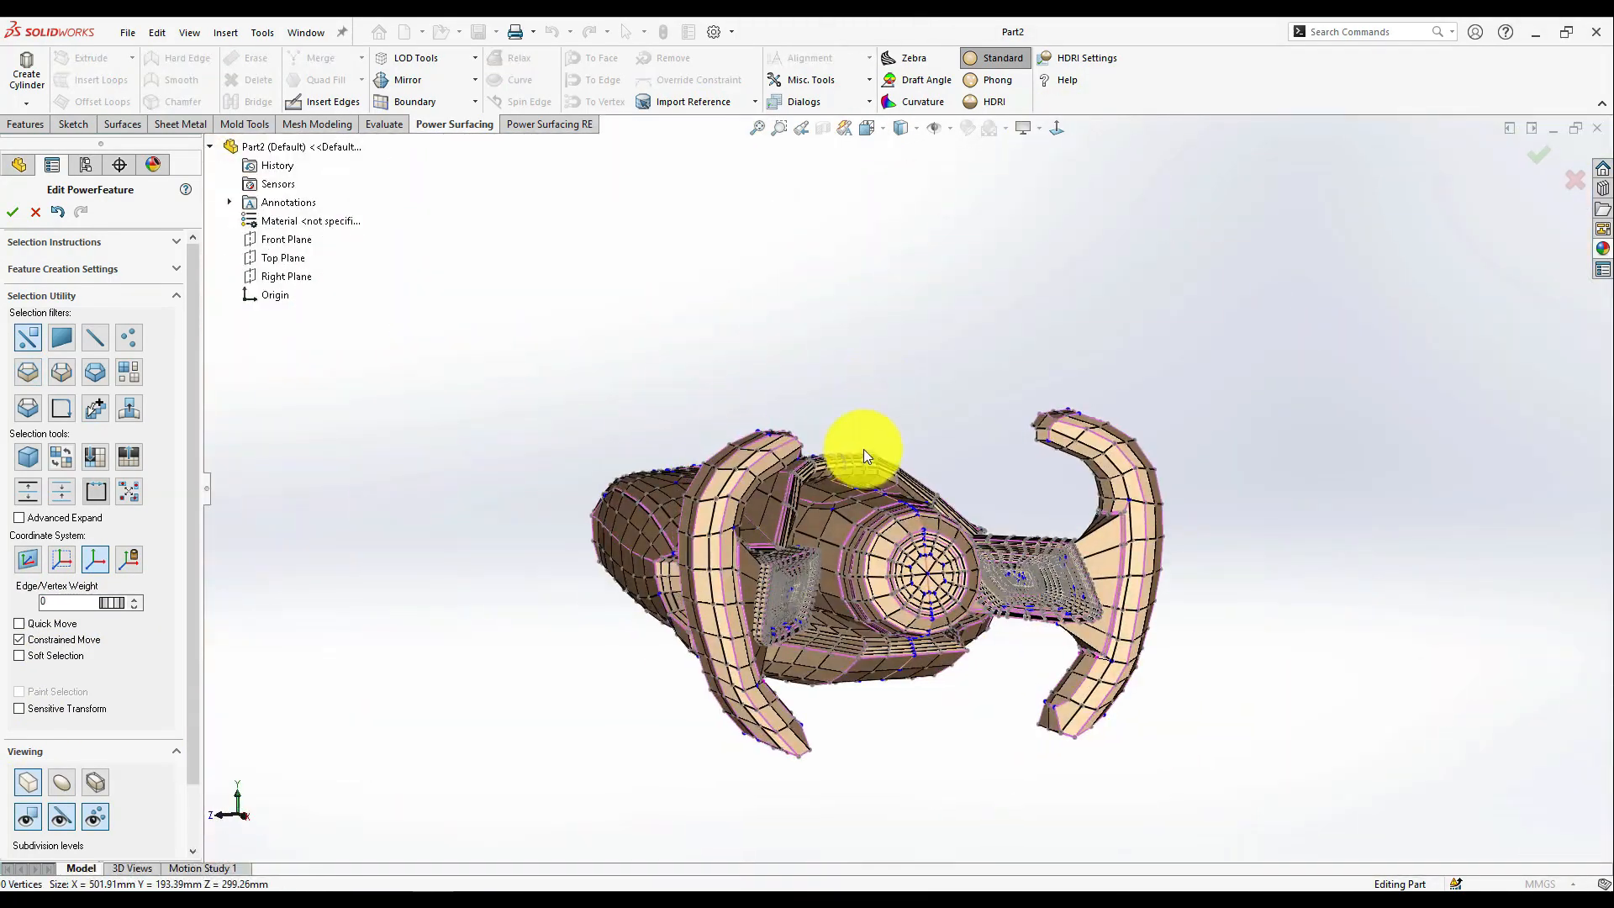
{"action": "middle_click_drag", "start_coordinate": [1098, 678], "coordinate": [829, 711]}
{"action": "scroll", "coordinate": [829, 711], "scroll_direction": "down", "scroll_amount": 3}
{"action": "left_click_drag", "start_coordinate": [817, 711], "coordinate": [936, 403]}
{"action": "left_click", "coordinate": [329, 101]}
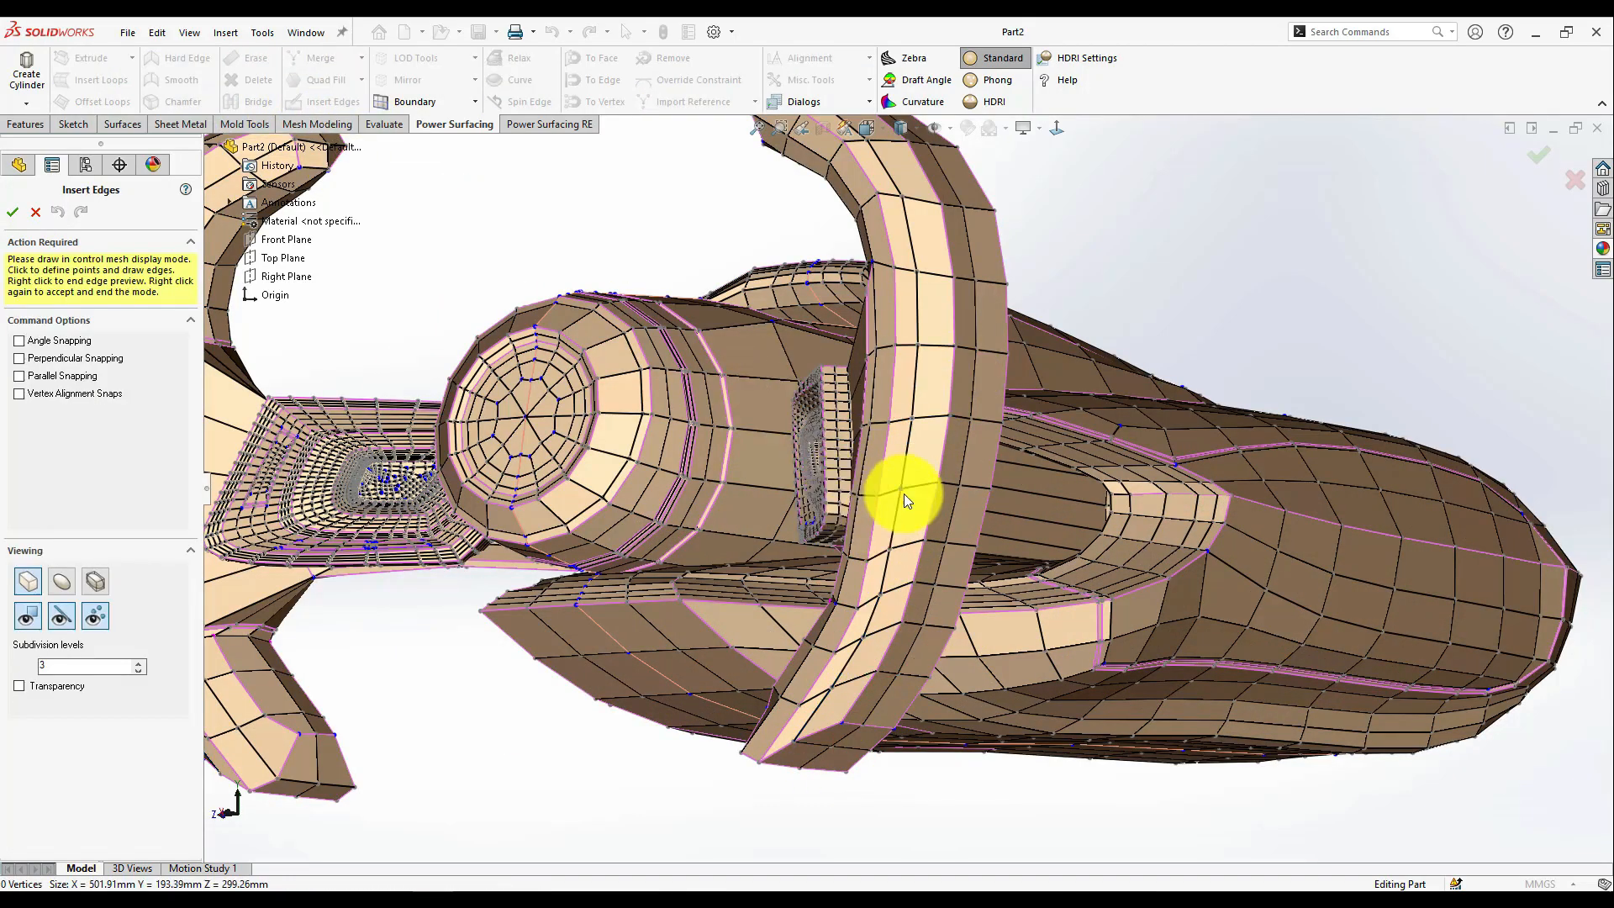
{"action": "left_click", "coordinate": [946, 436]}
{"action": "middle_click_drag", "start_coordinate": [946, 436], "coordinate": [756, 430]}
{"action": "left_click", "coordinate": [989, 435]}
{"action": "left_click", "coordinate": [1017, 417]}
{"action": "left_click", "coordinate": [1023, 348]}
{"action": "left_click", "coordinate": [1040, 280]}
{"action": "scroll", "coordinate": [1041, 285], "scroll_direction": "up", "scroll_amount": 2}
{"action": "middle_click_drag", "start_coordinate": [1041, 285], "coordinate": [1211, 319]}
{"action": "scroll", "coordinate": [963, 552], "scroll_direction": "down", "scroll_amount": 2}
{"action": "right_click", "coordinate": [964, 552]}
- Select the connected edges outlining the curved arm's lower panel and chamfer them into a narrow strip
{"action": "mouse_move", "coordinate": [842, 758]}
{"action": "left_mouse_down"}
{"action": "mouse_move", "coordinate": [1077, 394]}
{"action": "mouse_move", "coordinate": [1112, 246]}
{"action": "left_mouse_up"}
{"action": "middle_click_drag", "start_coordinate": [1112, 246], "coordinate": [950, 364]}
{"action": "mouse_move", "coordinate": [946, 364]}
{"action": "left_mouse_down"}
{"action": "mouse_move", "coordinate": [1111, 674]}
{"action": "mouse_move", "coordinate": [1148, 801]}
{"action": "left_mouse_up"}
{"action": "middle_click_drag", "start_coordinate": [1148, 801], "coordinate": [996, 424]}
{"action": "left_click", "coordinate": [1142, 504]}
{"action": "middle_click_drag", "start_coordinate": [1141, 505], "coordinate": [951, 642]}
{"action": "left_click", "coordinate": [916, 660]}
{"action": "left_click_drag", "start_coordinate": [937, 635], "coordinate": [1101, 360]}
{"action": "middle_click_drag", "start_coordinate": [1101, 360], "coordinate": [1016, 391]}
{"action": "left_click_drag", "start_coordinate": [1015, 391], "coordinate": [1035, 242]}
{"action": "middle_click_drag", "start_coordinate": [1036, 242], "coordinate": [1005, 235]}
{"action": "mouse_move", "coordinate": [1005, 236]}
{"action": "left_mouse_down"}
{"action": "mouse_move", "coordinate": [1034, 351]}
{"action": "mouse_move", "coordinate": [1135, 496]}
{"action": "left_mouse_up"}
{"action": "middle_click_drag", "start_coordinate": [1135, 496], "coordinate": [1080, 556]}
{"action": "scroll", "coordinate": [1080, 554], "scroll_direction": "down", "scroll_amount": 1}
{"action": "left_click", "coordinate": [1119, 247], "text": "ctrl"}
{"action": "left_click", "coordinate": [1101, 271], "text": "ctrl"}
{"action": "left_click", "coordinate": [1106, 353], "text": "ctrl"}
{"action": "left_click", "coordinate": [1074, 403], "text": "ctrl"}
{"action": "middle_click_drag", "start_coordinate": [1067, 421], "coordinate": [792, 326]}
{"action": "middle_click_drag", "start_coordinate": [1032, 500], "coordinate": [756, 505]}
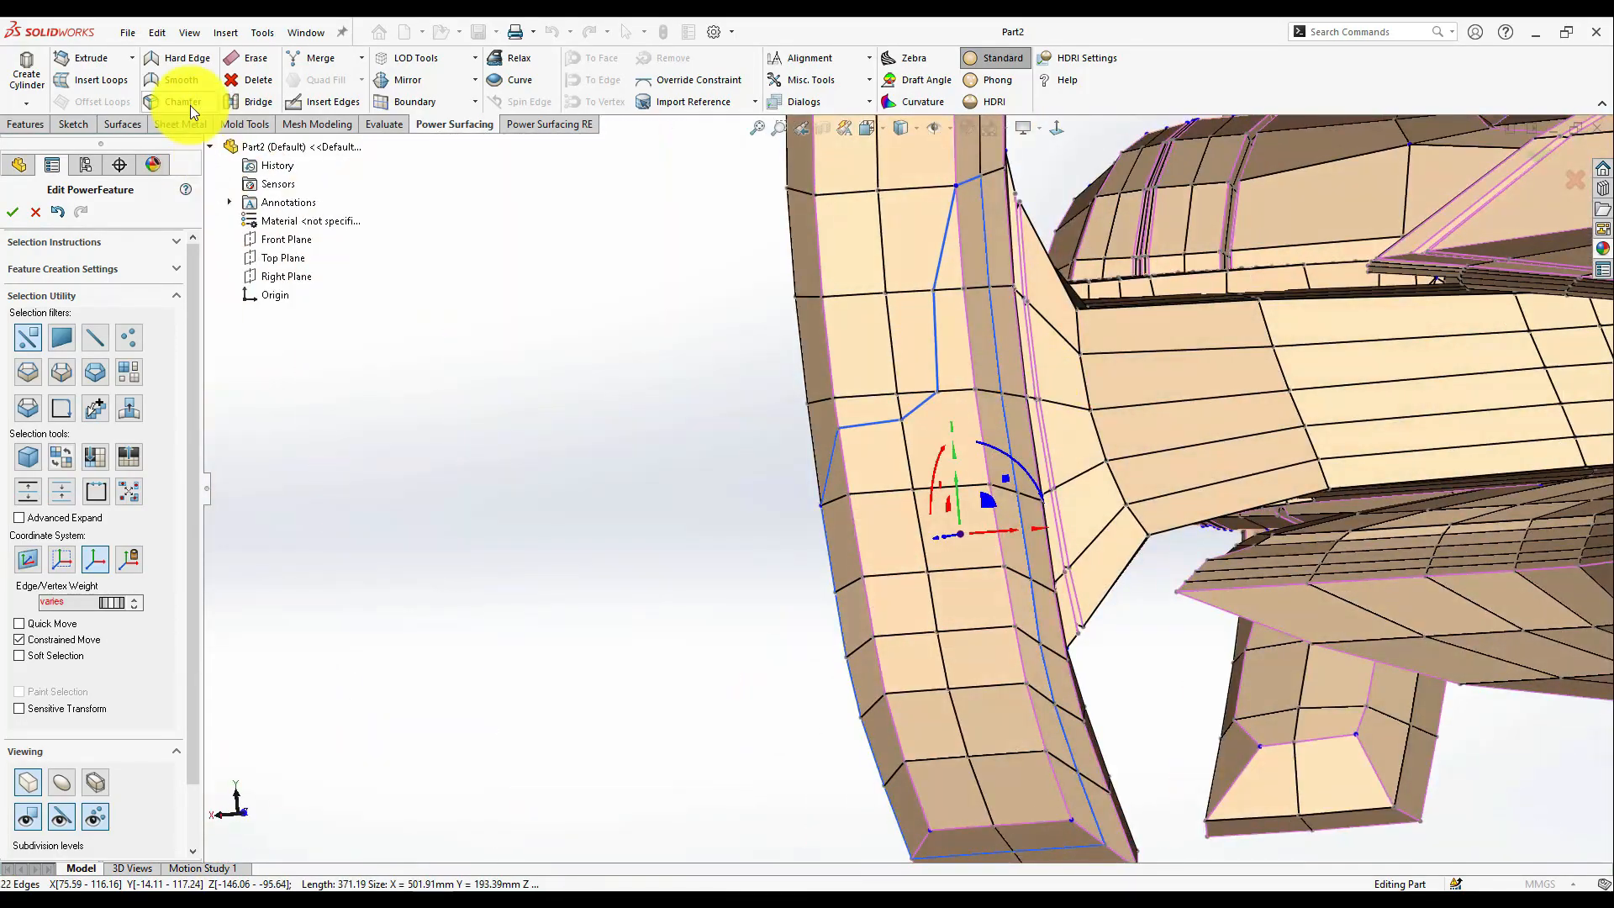
{"action": "left_click", "coordinate": [184, 103]}
{"action": "scroll", "coordinate": [950, 513], "scroll_direction": "down", "scroll_amount": 2}
{"action": "left_click_drag", "start_coordinate": [840, 557], "coordinate": [812, 541]}
{"action": "key", "text": "Return"}
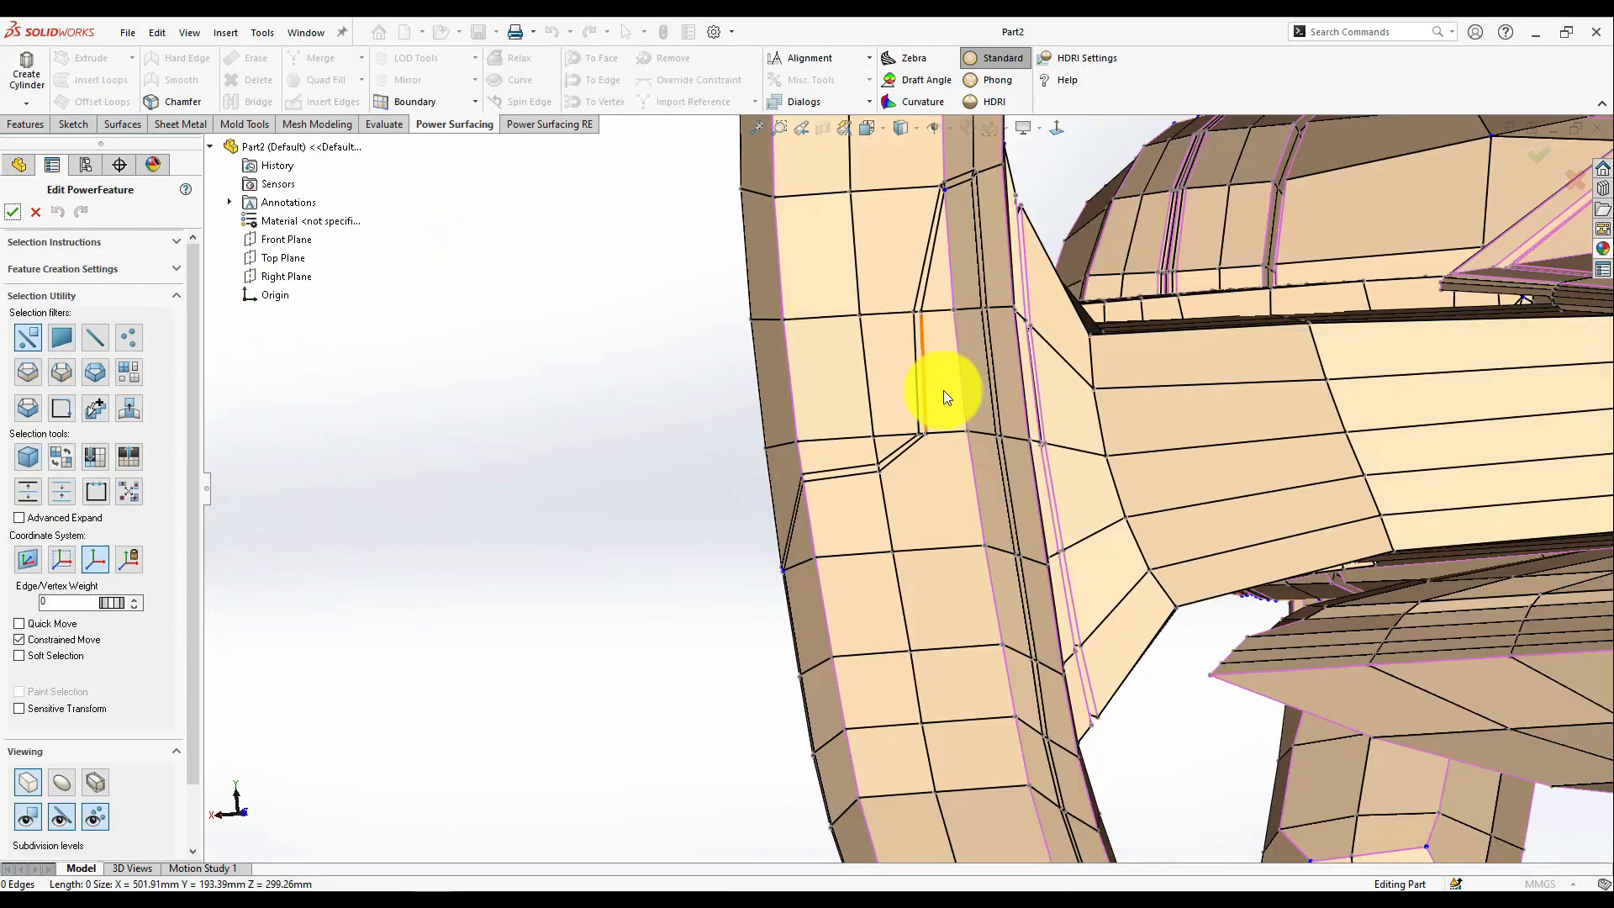
- Merge the duplicate vertices at the upper corners of the arm's chamfered strip
{"action": "scroll", "coordinate": [948, 168], "scroll_direction": "down", "scroll_amount": 5}
{"action": "left_click", "coordinate": [935, 224]}
{"action": "scroll", "coordinate": [916, 227], "scroll_direction": "down", "scroll_amount": 3}
{"action": "left_click", "coordinate": [922, 290]}
{"action": "key", "text": "m"}
{"action": "left_click", "coordinate": [1203, 286]}
{"action": "left_click", "coordinate": [1226, 314], "text": "ctrl"}
{"action": "key", "text": "m"}
- Merge the pair of vertices where the chamfered strip turns onto the arm's side
{"action": "scroll", "coordinate": [936, 389], "scroll_direction": "up", "scroll_amount": 8}
{"action": "middle_click_drag", "start_coordinate": [875, 597], "coordinate": [833, 412]}
{"action": "scroll", "coordinate": [955, 328], "scroll_direction": "down", "scroll_amount": 8}
{"action": "left_click", "coordinate": [922, 496]}
{"action": "left_click", "coordinate": [892, 492], "text": "ctrl"}
{"action": "key", "text": "m"}
{"action": "scroll", "coordinate": [923, 527], "scroll_direction": "up", "scroll_amount": 7}
{"action": "scroll", "coordinate": [832, 412], "scroll_direction": "up", "scroll_amount": 7}
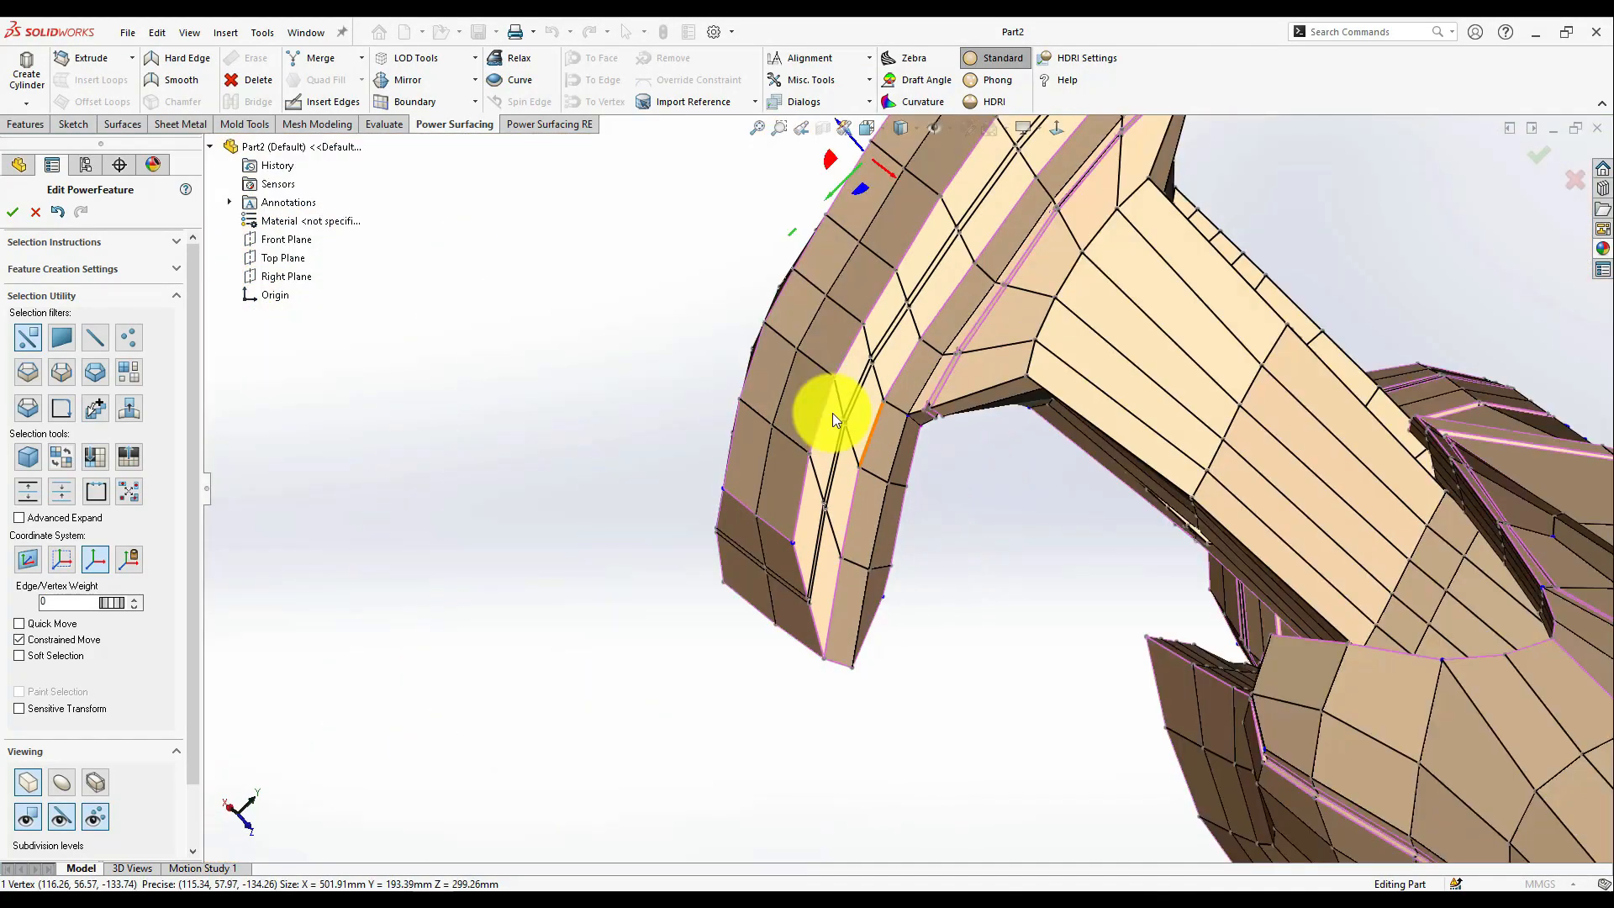
- Adjust the vertices at the bend of the chamfered strip across the arm's outer face to even out its width
{"action": "middle_click_drag", "start_coordinate": [941, 361], "coordinate": [1084, 606]}
{"action": "scroll", "coordinate": [950, 274], "scroll_direction": "down", "scroll_amount": 8}
{"action": "left_click", "coordinate": [728, 524]}
{"action": "left_click", "coordinate": [1022, 271]}
{"action": "middle_click_drag", "start_coordinate": [1022, 271], "coordinate": [955, 351]}
{"action": "scroll", "coordinate": [955, 351], "scroll_direction": "down", "scroll_amount": 4}
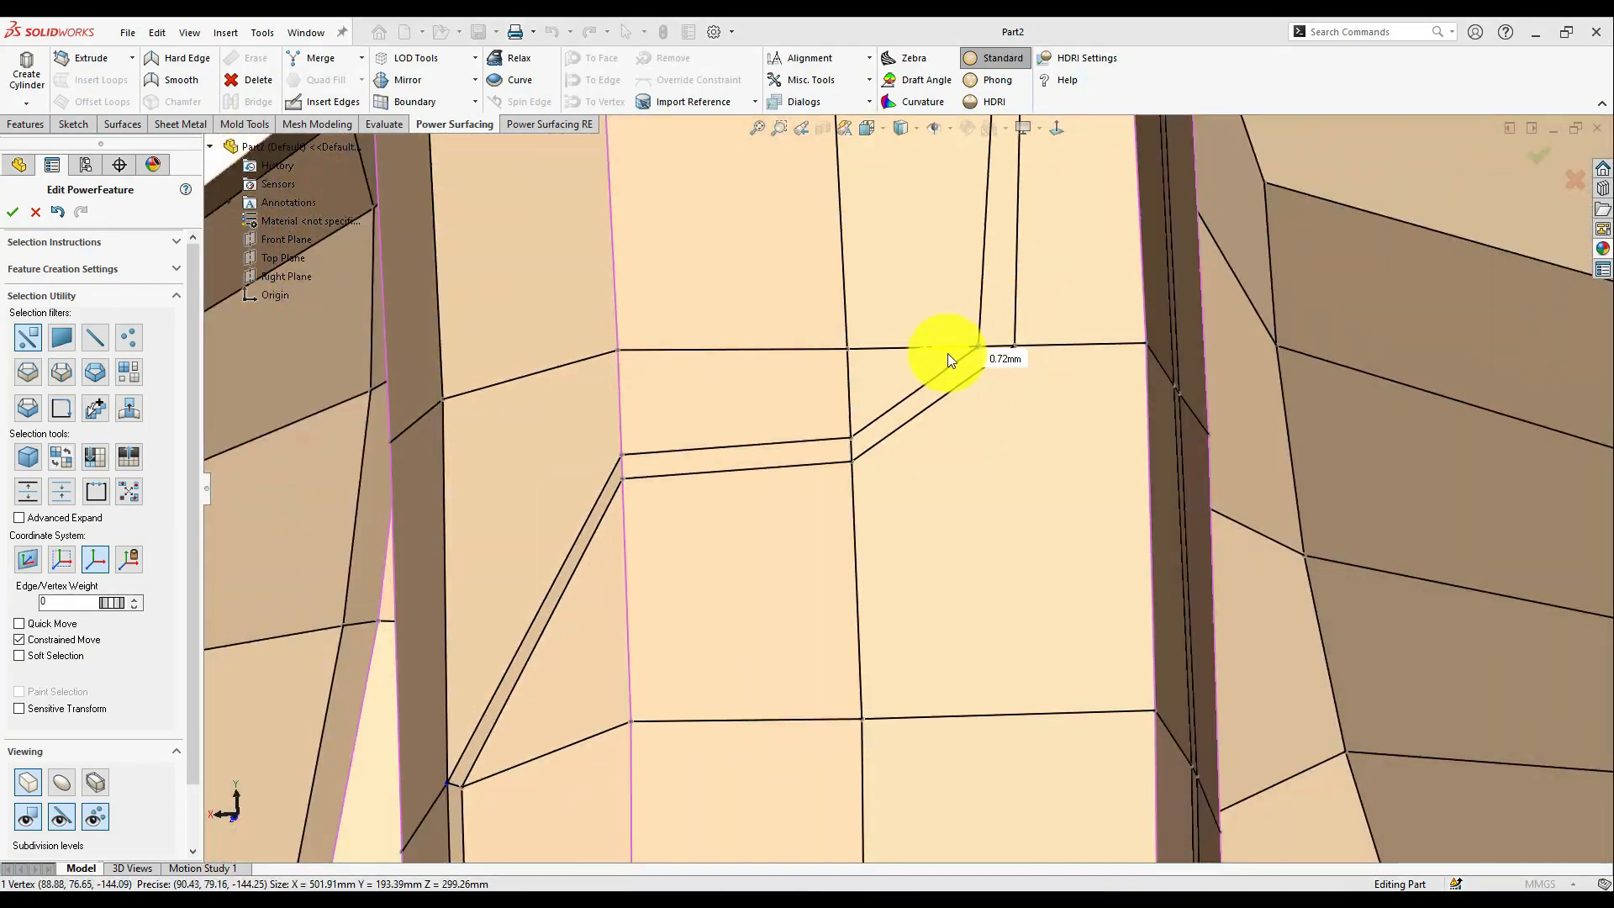
{"action": "scroll", "coordinate": [955, 352], "scroll_direction": "up", "scroll_amount": 5}
{"action": "scroll", "coordinate": [910, 431], "scroll_direction": "down", "scroll_amount": 2}
{"action": "left_click", "coordinate": [927, 469]}
{"action": "left_click", "coordinate": [927, 467]}
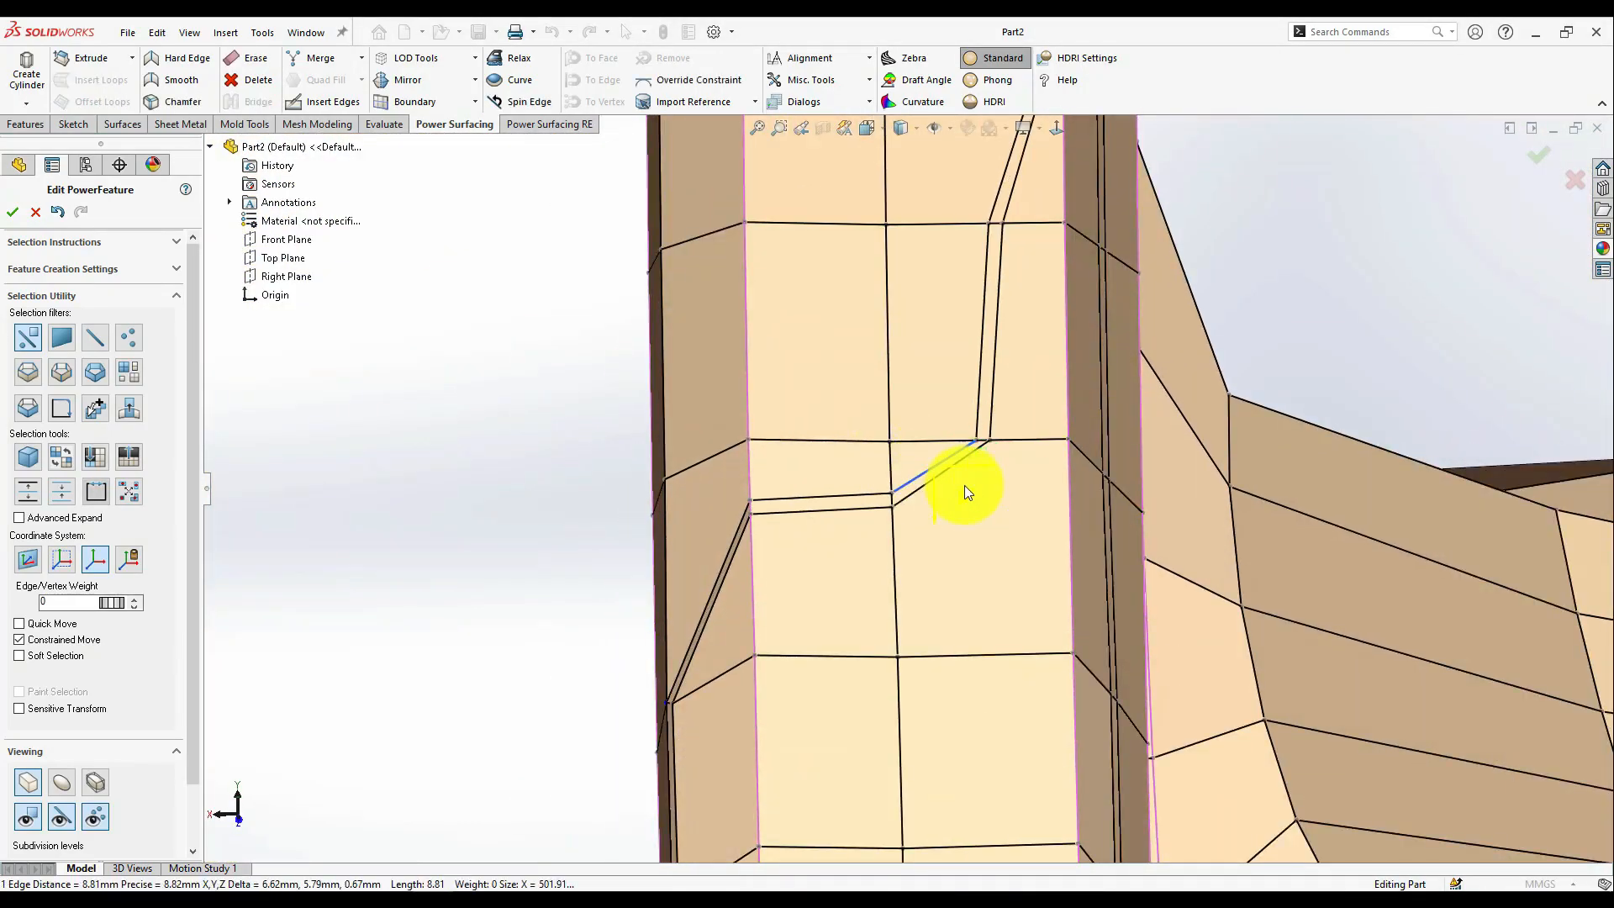
{"action": "scroll", "coordinate": [931, 469], "scroll_direction": "down", "scroll_amount": 3}
{"action": "key", "text": "Escape"}
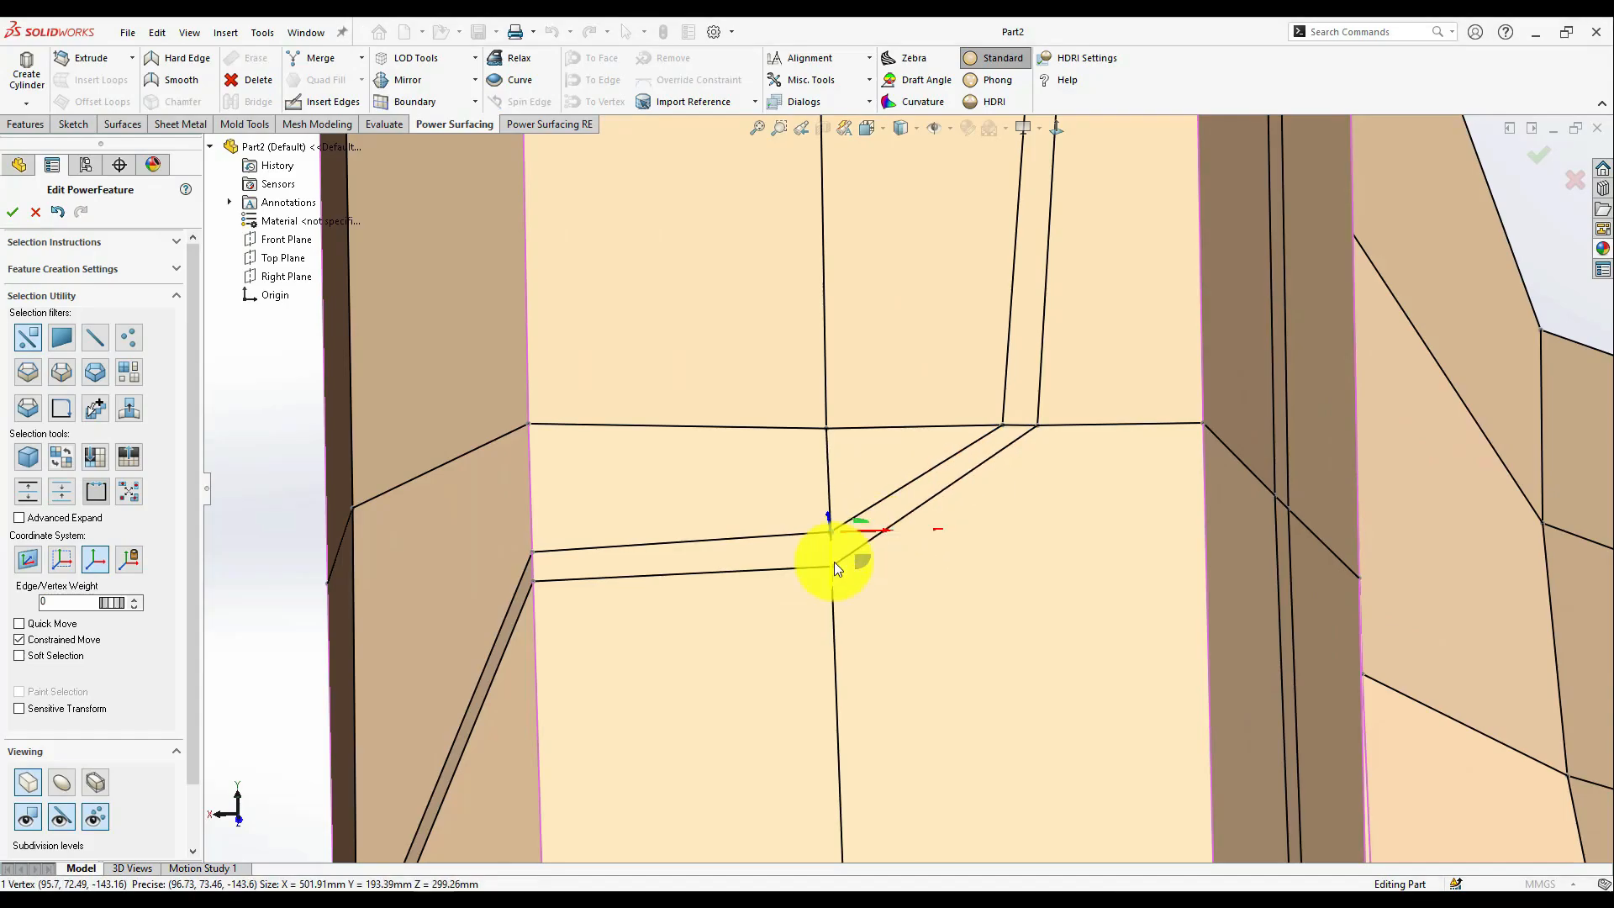
- Select the edge loops of the strip around the arm's panel and check the groove in smooth display
{"action": "scroll", "coordinate": [845, 551], "scroll_direction": "up", "scroll_amount": 8}
{"action": "middle_click_drag", "start_coordinate": [920, 362], "coordinate": [976, 350]}
{"action": "scroll", "coordinate": [975, 350], "scroll_direction": "down", "scroll_amount": 8}
{"action": "left_click", "coordinate": [859, 313]}
{"action": "double_click", "coordinate": [925, 303]}
{"action": "scroll", "coordinate": [933, 504], "scroll_direction": "up", "scroll_amount": 10}
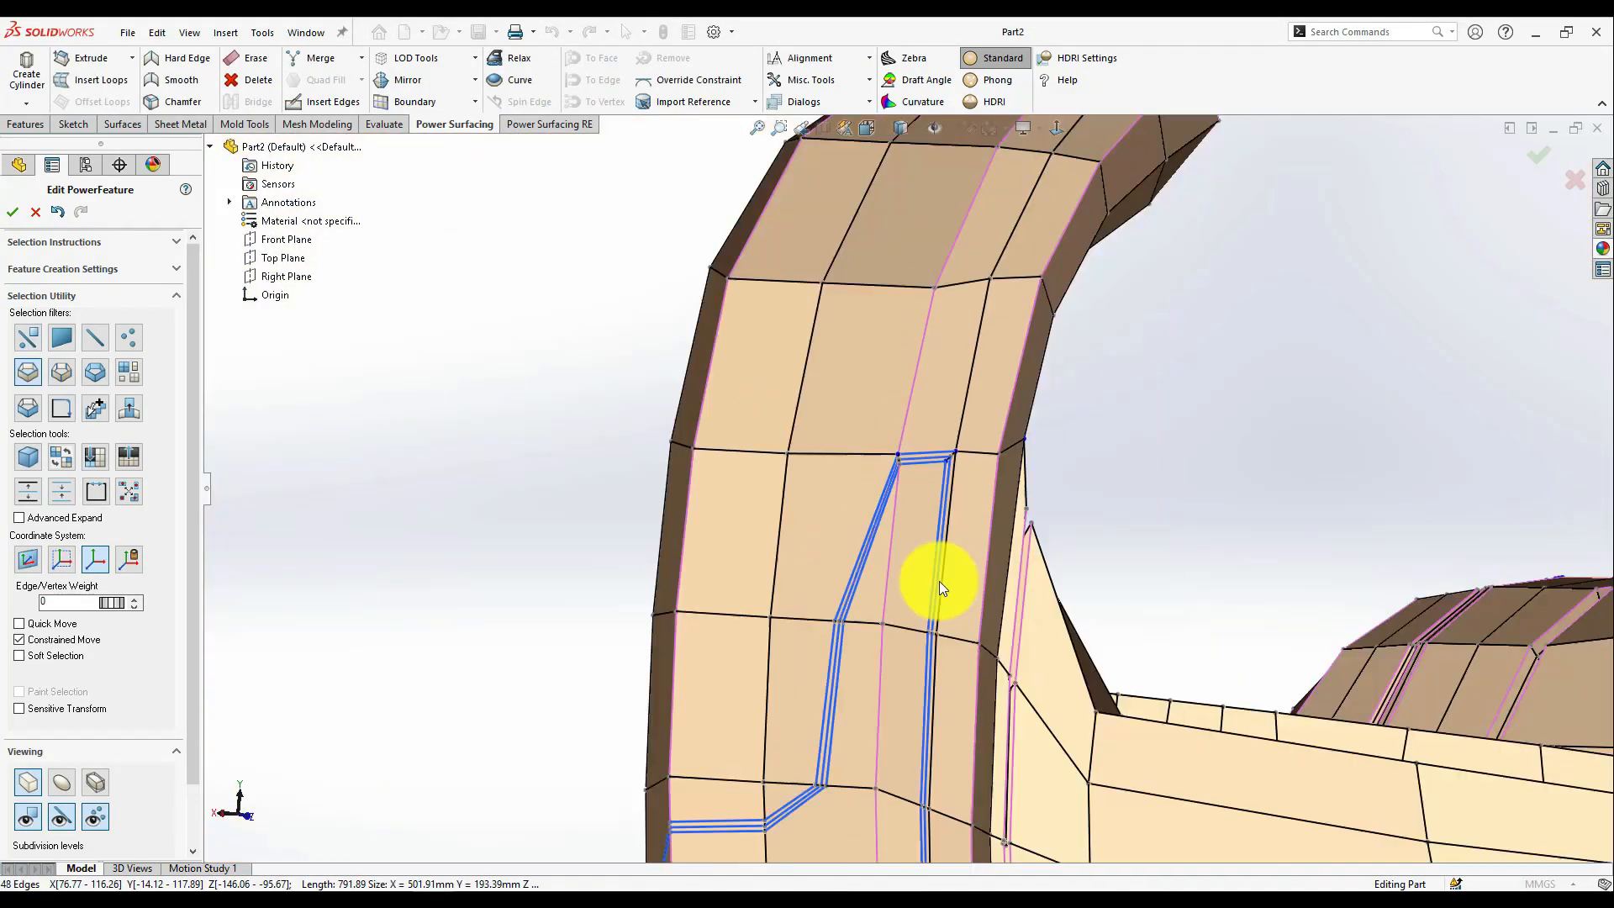
{"action": "middle_click_drag", "start_coordinate": [854, 662], "coordinate": [934, 604]}
{"action": "scroll", "coordinate": [951, 255], "scroll_direction": "down", "scroll_amount": 6}
{"action": "scroll", "coordinate": [985, 490], "scroll_direction": "up", "scroll_amount": 4}
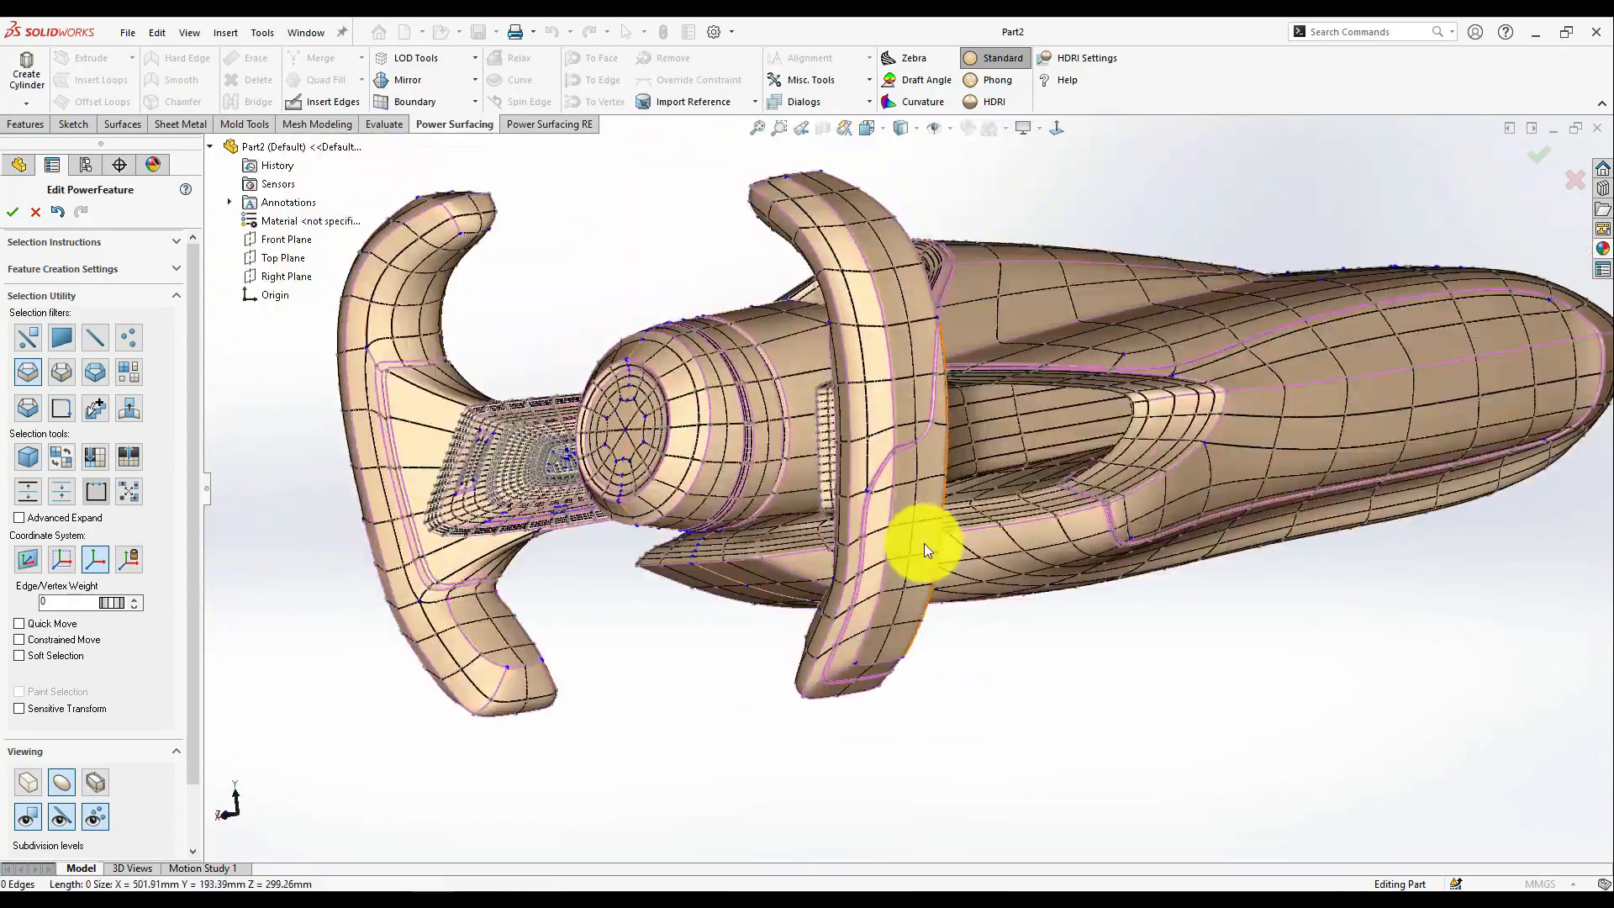
{"action": "left_click", "coordinate": [883, 547]}
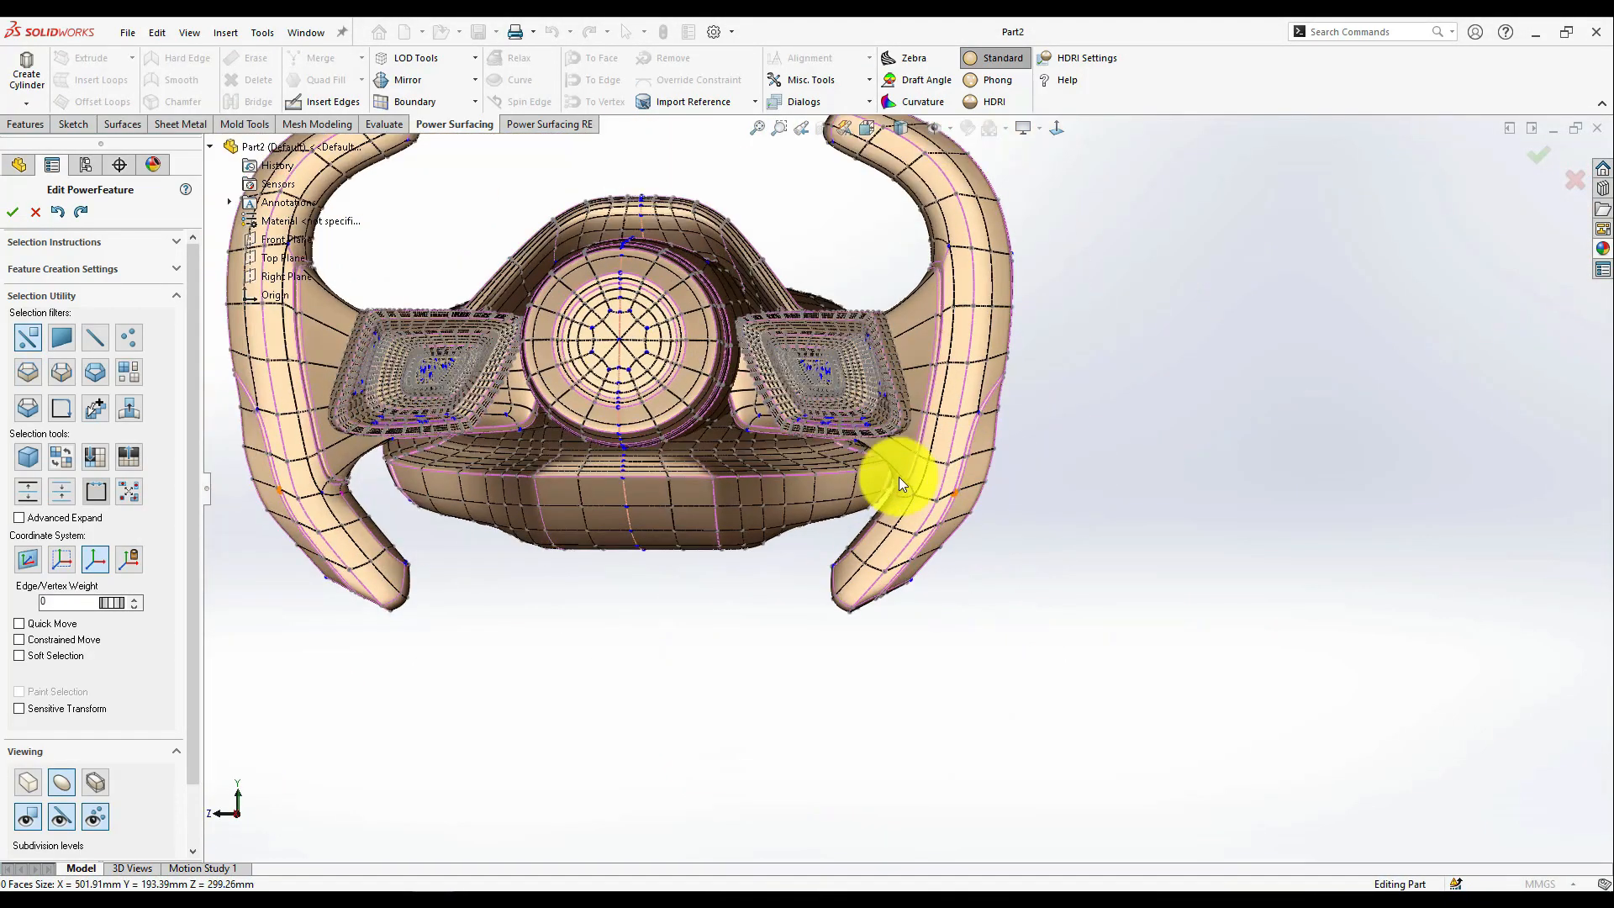
- Reshape the arm's outer side below the groove by moving its mesh points outward
{"action": "left_click", "coordinate": [985, 482]}
{"action": "mouse_move", "coordinate": [1017, 452]}
{"action": "left_mouse_down"}
{"action": "mouse_move", "coordinate": [1035, 462]}
{"action": "mouse_move", "coordinate": [1032, 436]}
{"action": "left_mouse_up"}
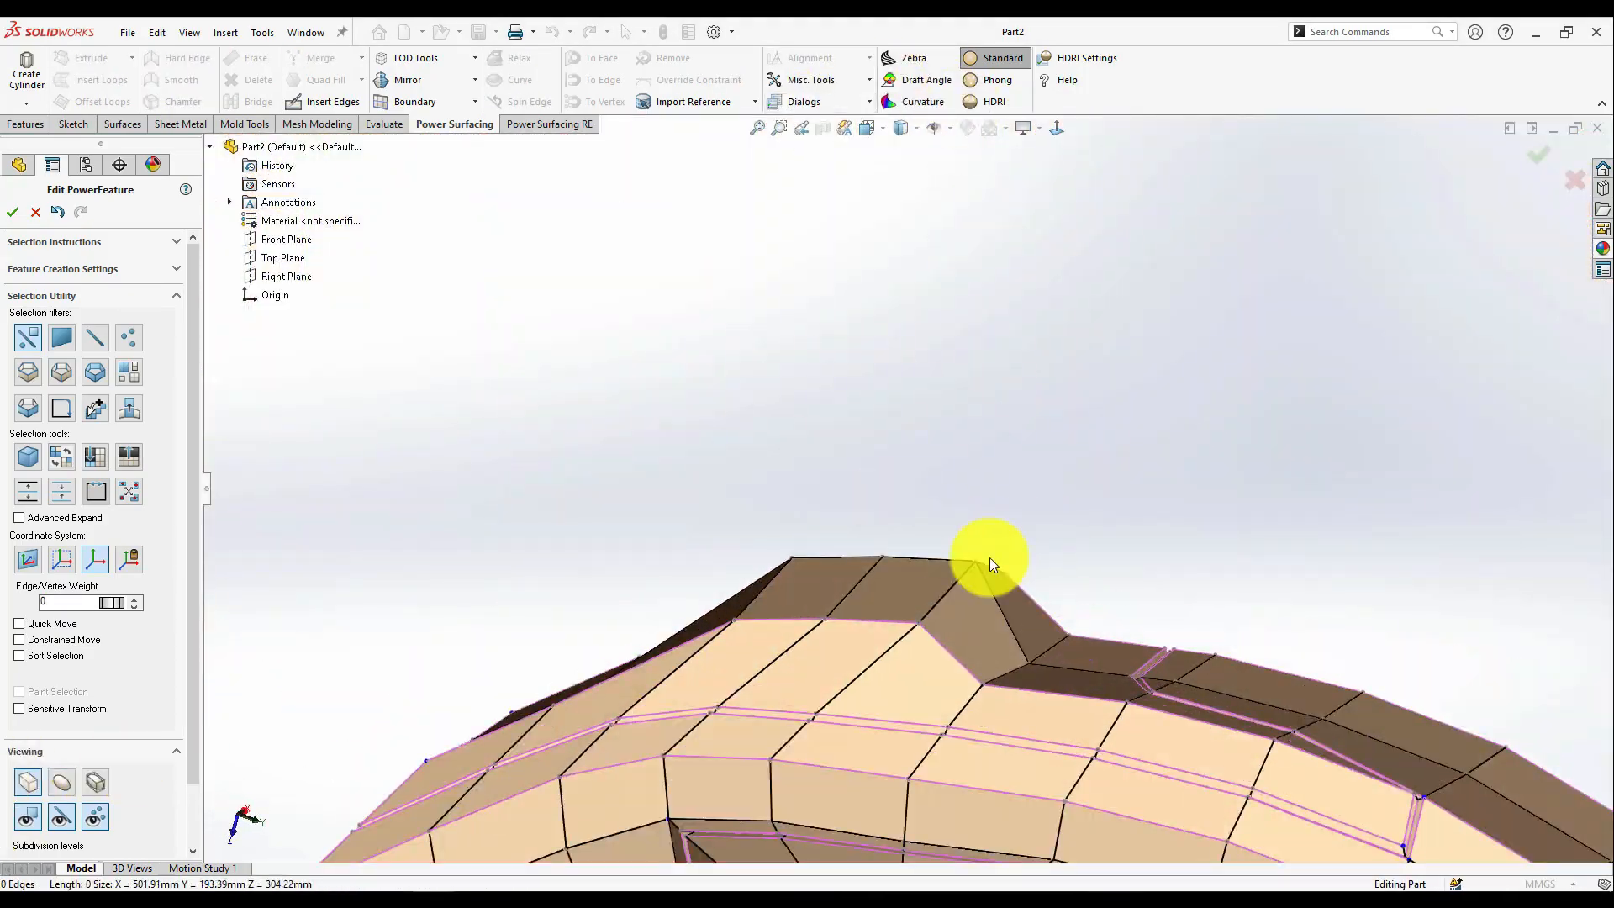
{"action": "left_click", "coordinate": [971, 563]}
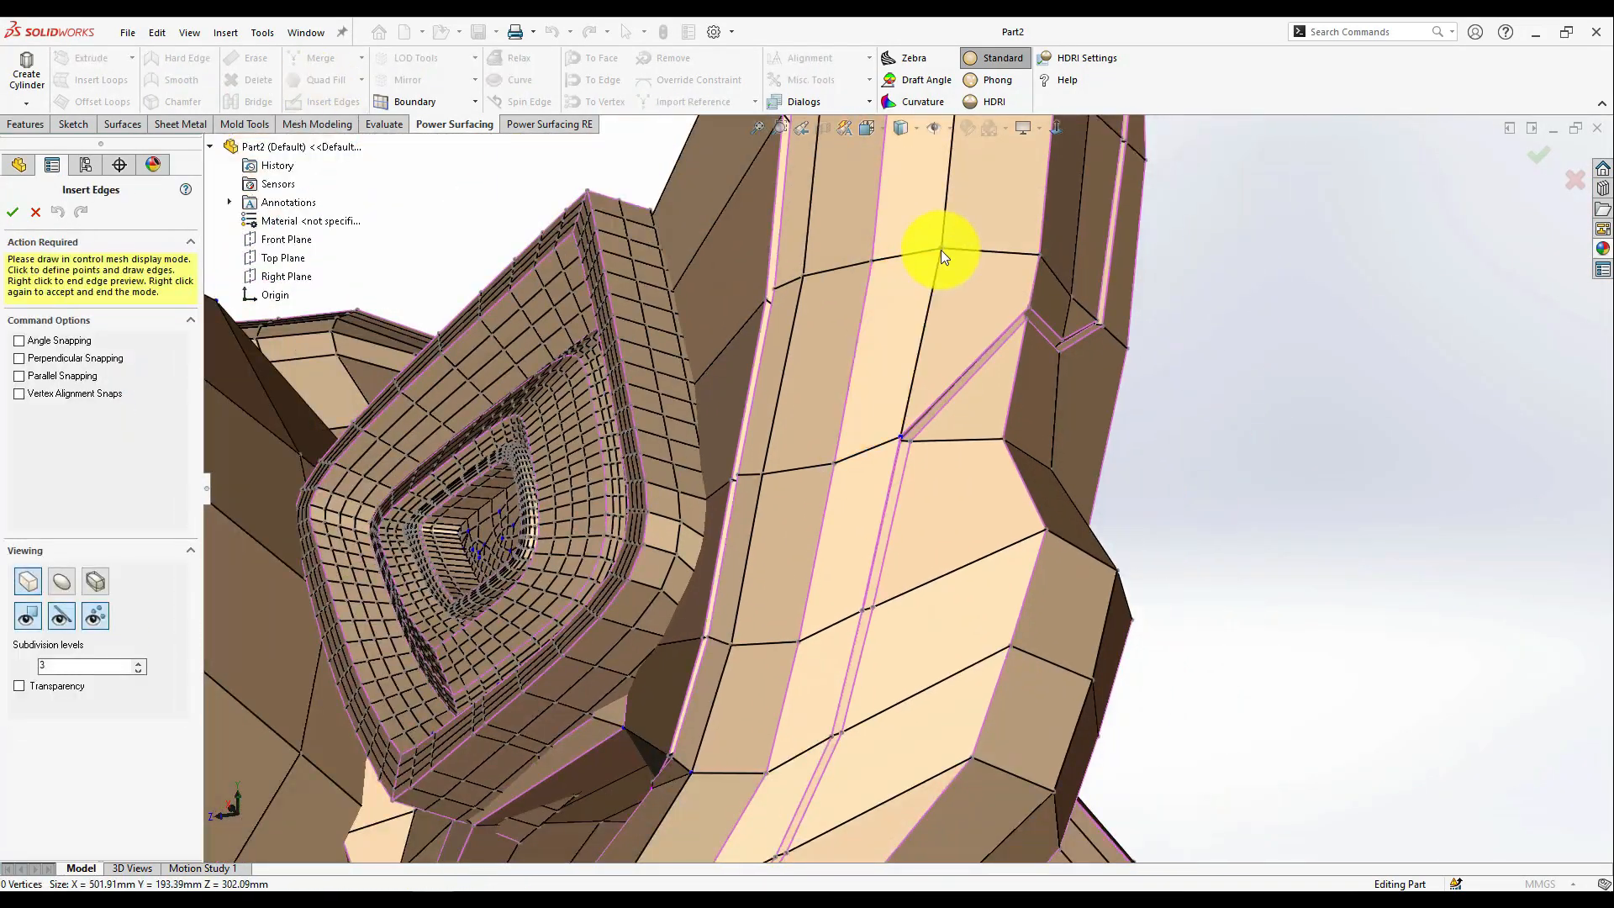
- Insert an edge chain beside the groove's bend on the arm's outer face
{"action": "left_click", "coordinate": [940, 249]}
{"action": "left_click", "coordinate": [859, 454]}
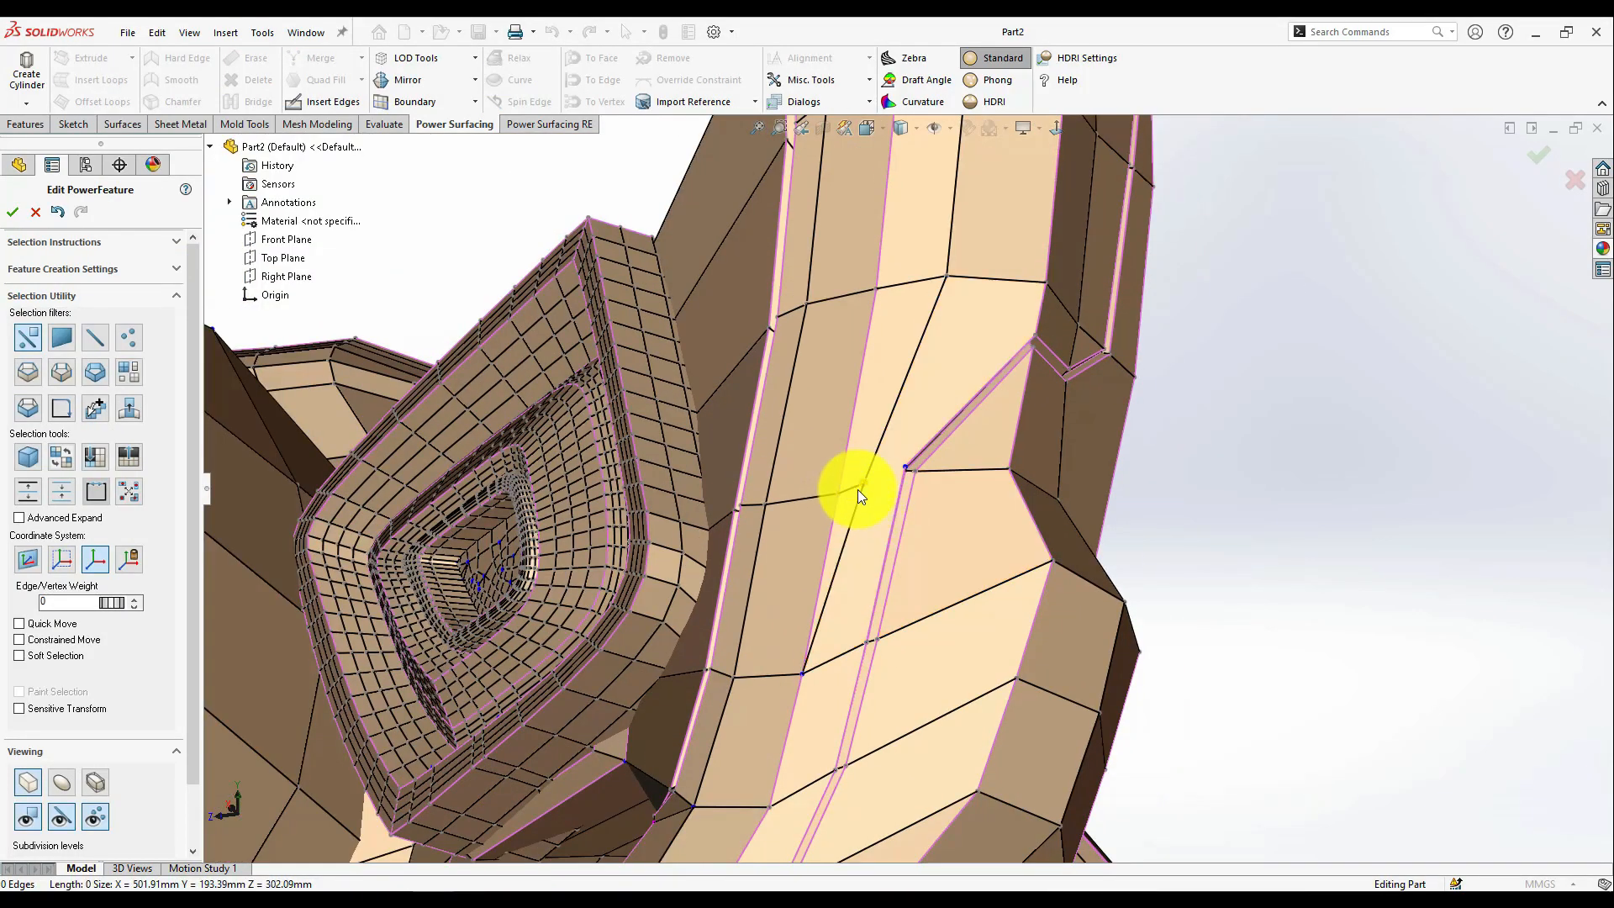
{"action": "middle_click_drag", "start_coordinate": [854, 487], "coordinate": [928, 538]}
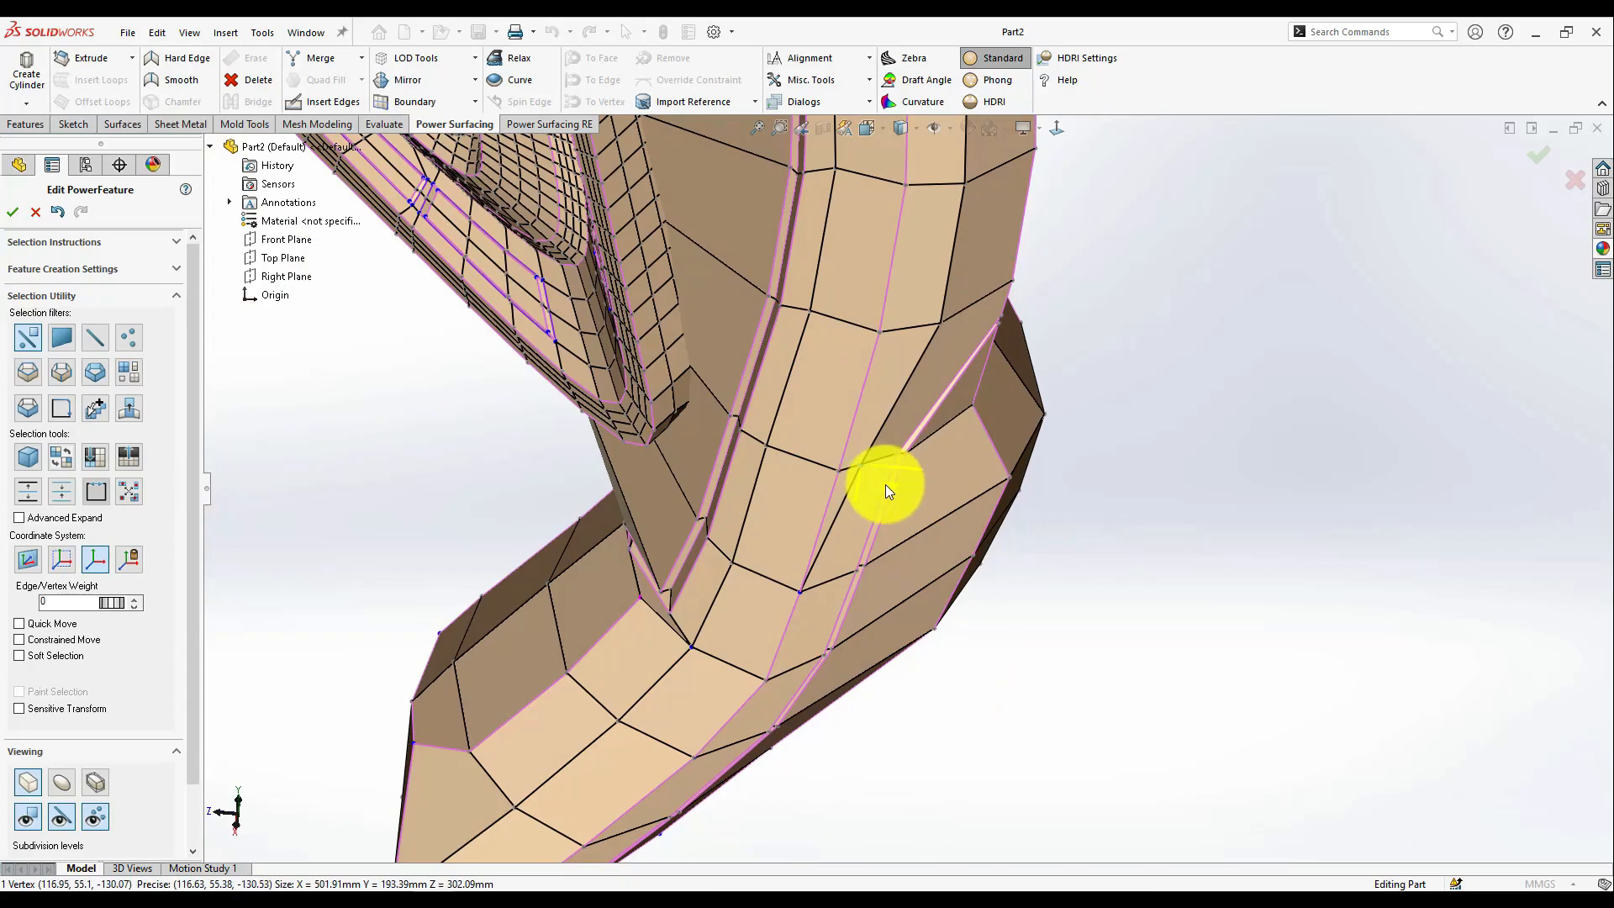
- Examine the arm's groove and bulge from several angles in smooth display and in the control mesh
{"action": "left_click", "coordinate": [61, 782]}
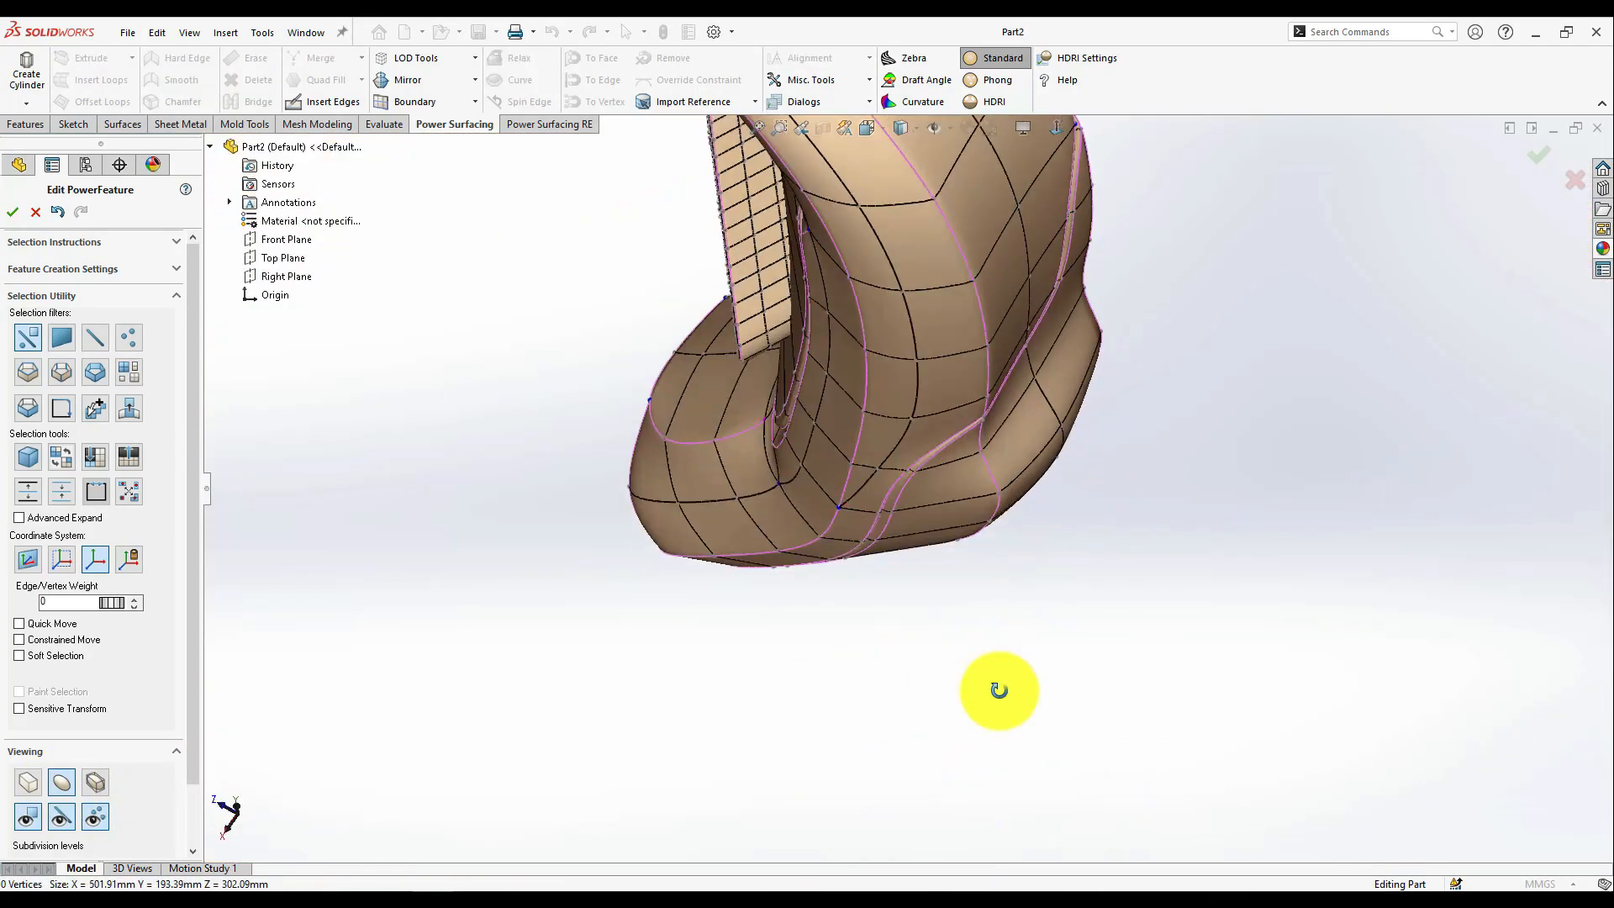
{"action": "middle_click_drag", "start_coordinate": [998, 690], "coordinate": [892, 523]}
{"action": "left_click", "coordinate": [896, 488]}
{"action": "left_click", "coordinate": [28, 782]}
{"action": "middle_click_drag", "start_coordinate": [745, 699], "coordinate": [928, 436]}
{"action": "key", "text": "Escape"}
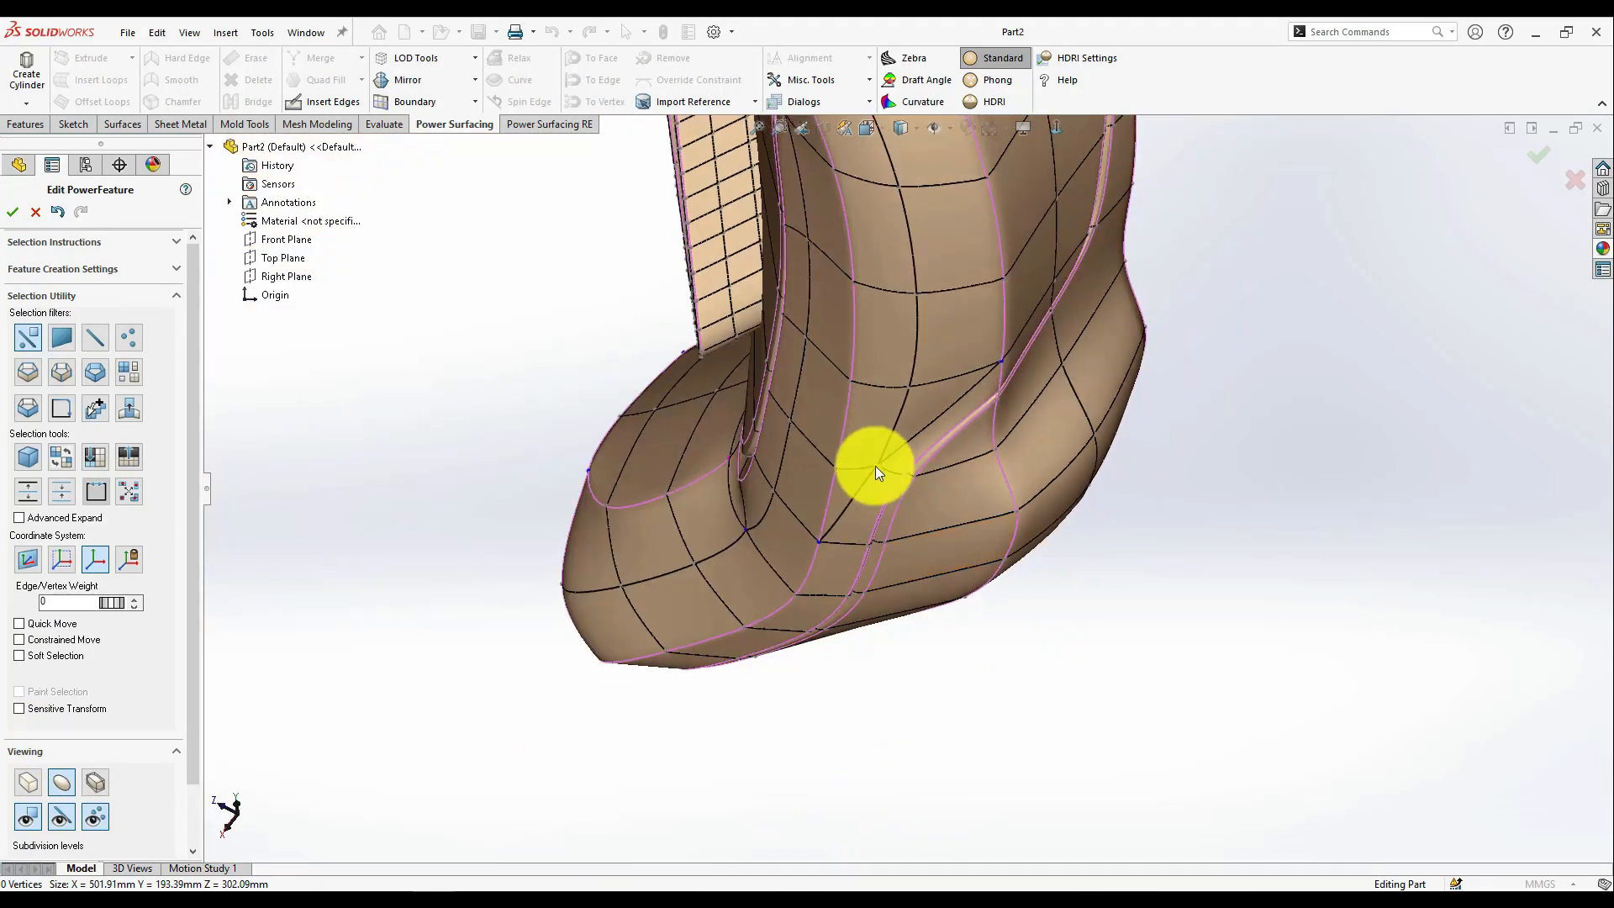
{"action": "middle_click_drag", "start_coordinate": [865, 468], "coordinate": [883, 522]}
{"action": "left_click", "coordinate": [849, 512]}
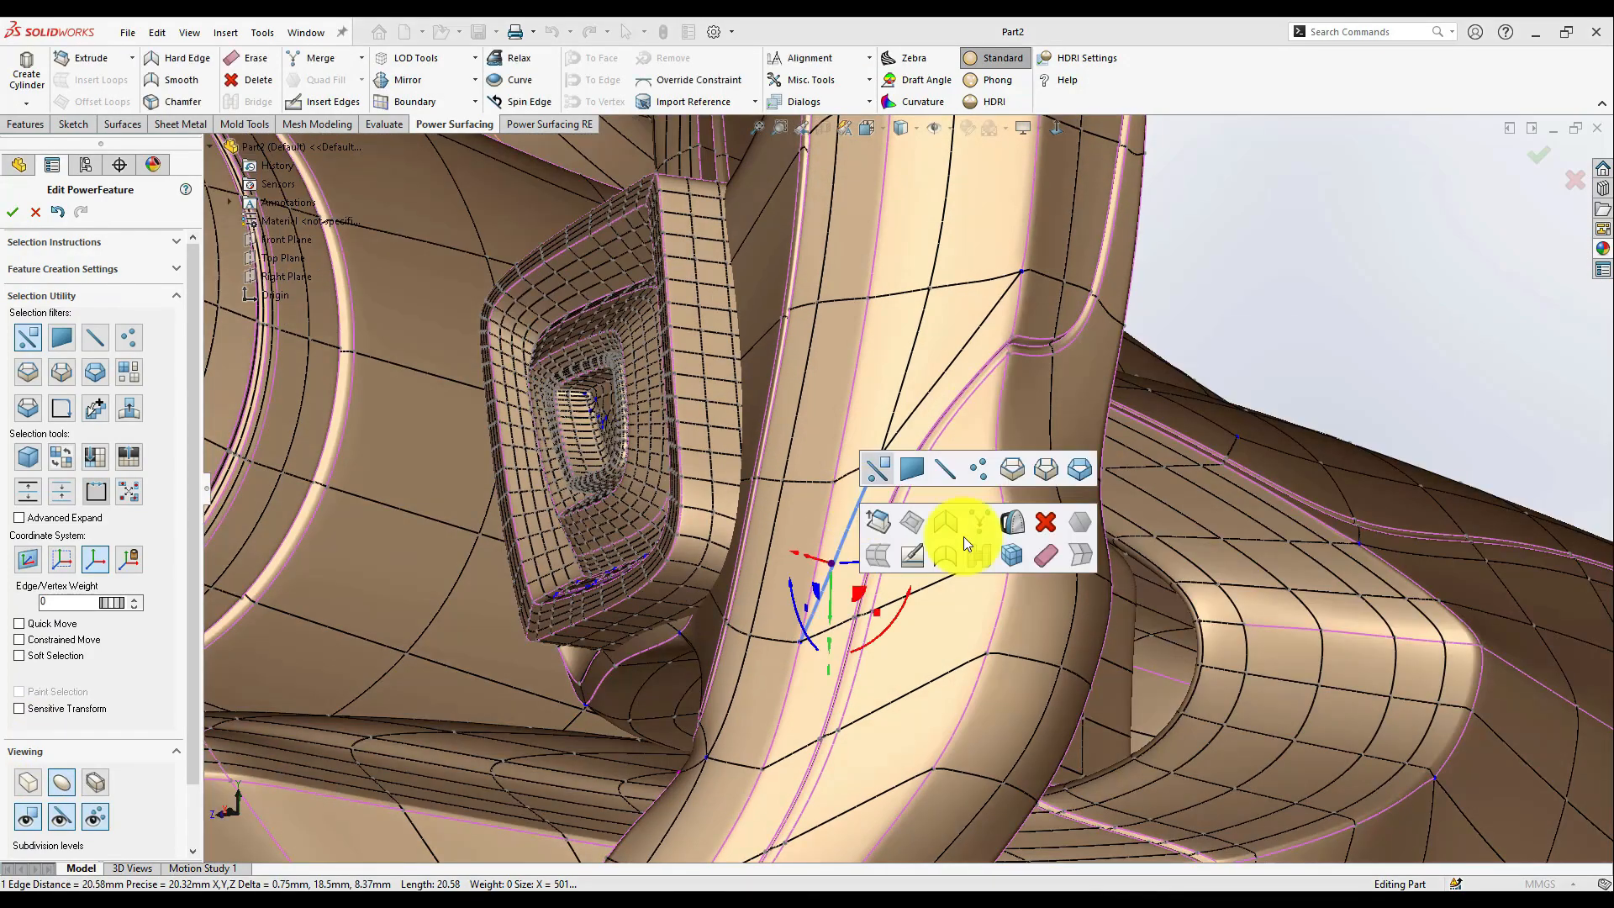
{"action": "key", "text": "Escape"}
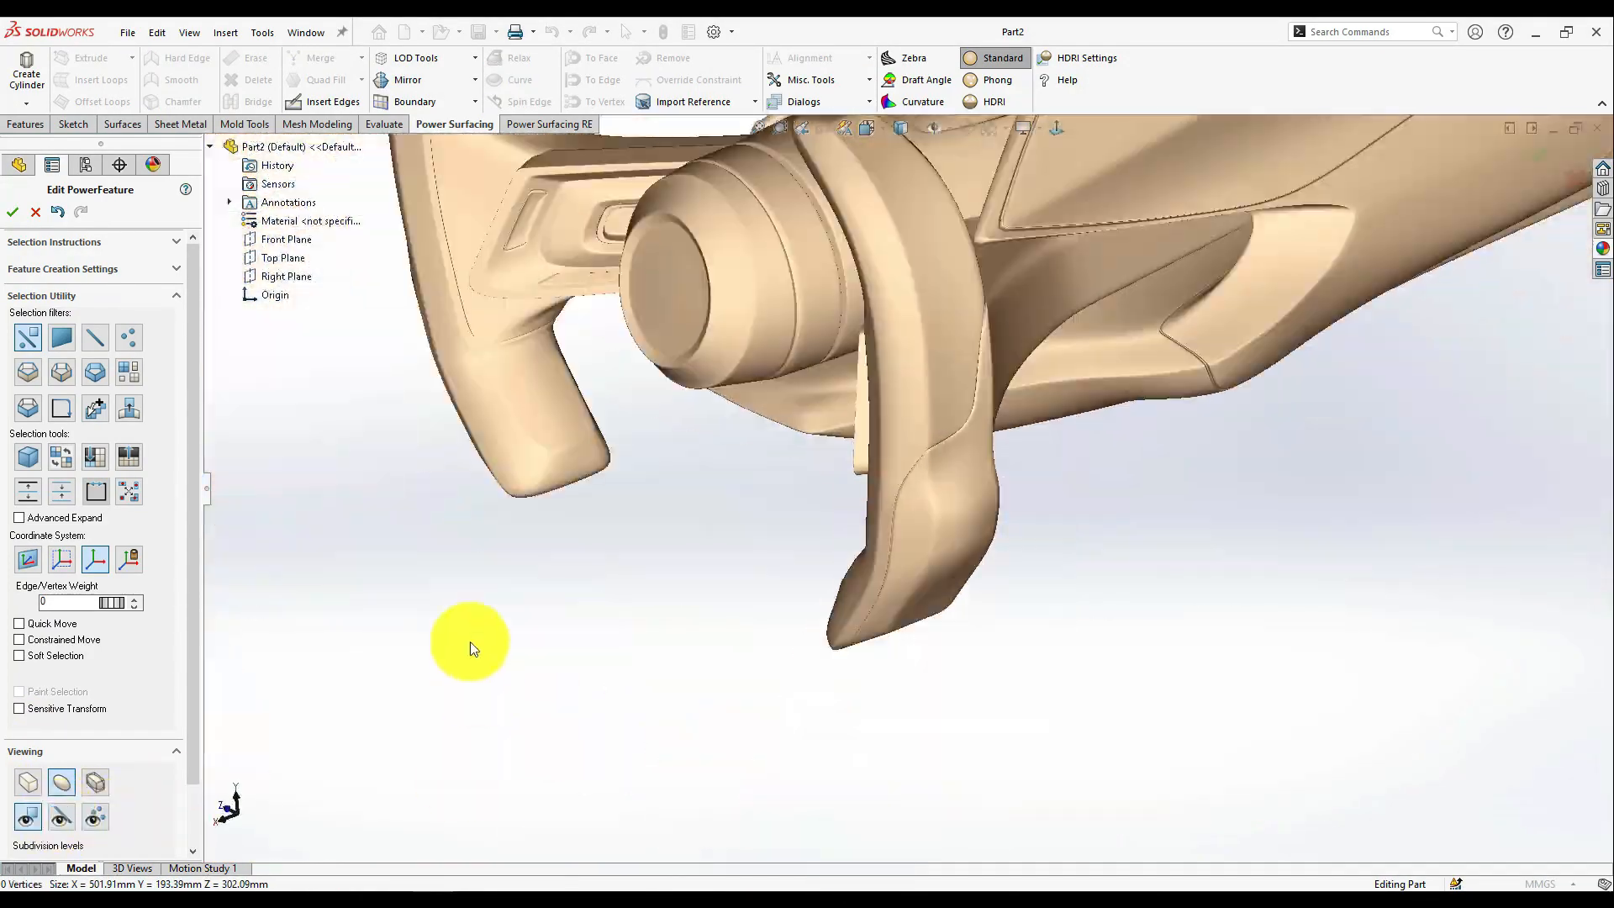
{"action": "middle_click_drag", "start_coordinate": [469, 641], "coordinate": [641, 339]}
{"action": "scroll", "coordinate": [667, 378], "scroll_direction": "down", "scroll_amount": 5}
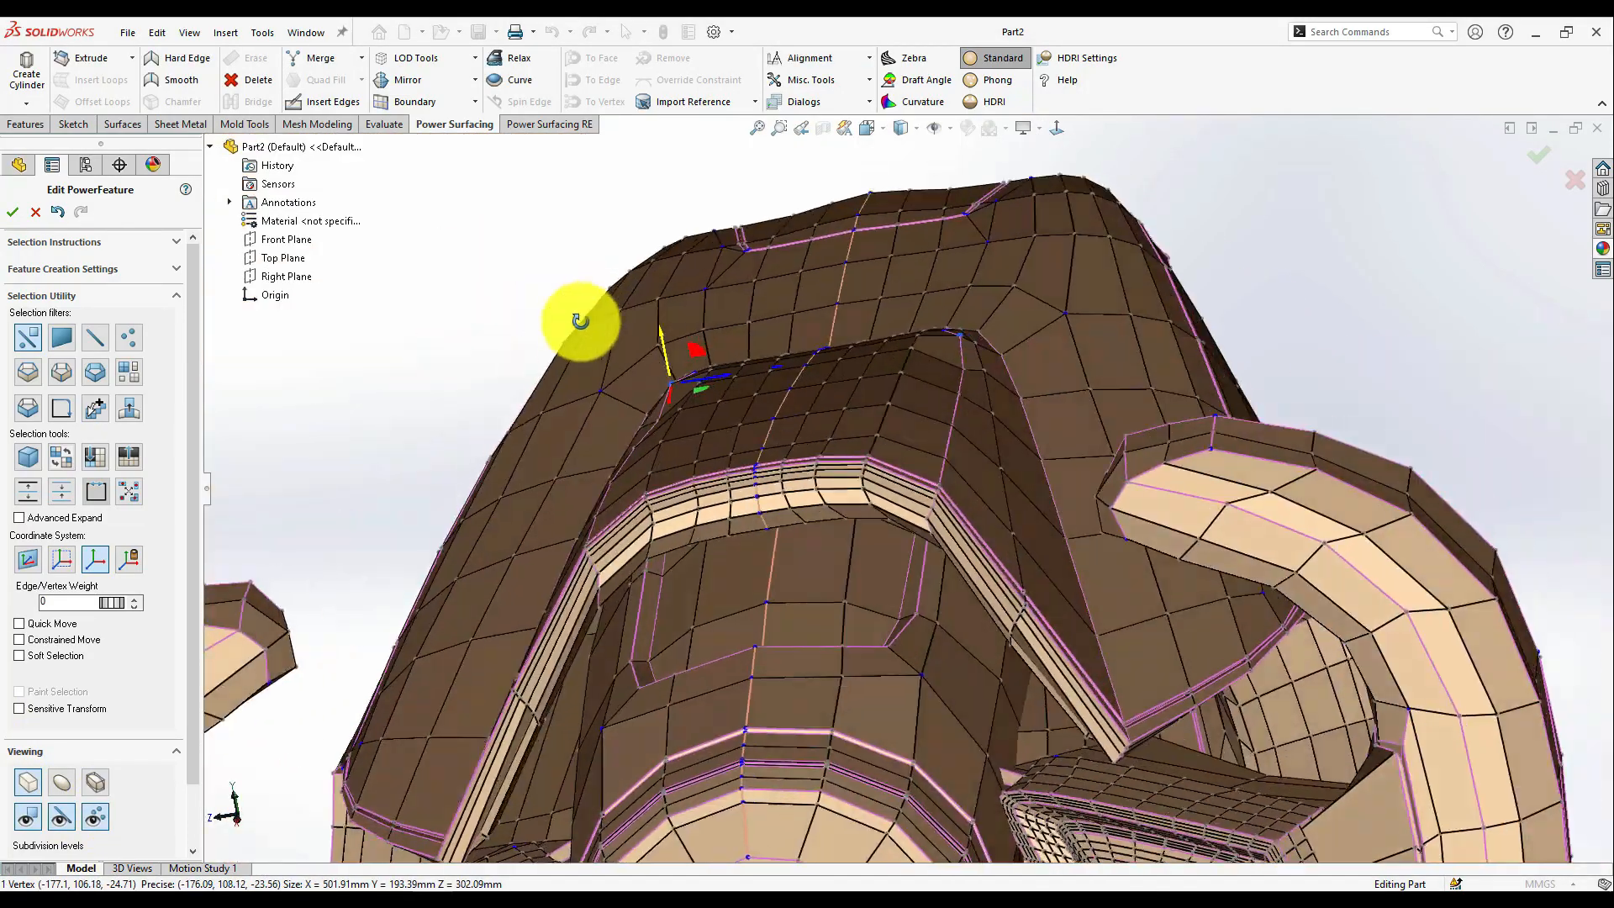
- Adjust the vertices along the body's upper rim near the grooved top panel
{"action": "scroll", "coordinate": [609, 409], "scroll_direction": "down", "scroll_amount": 2}
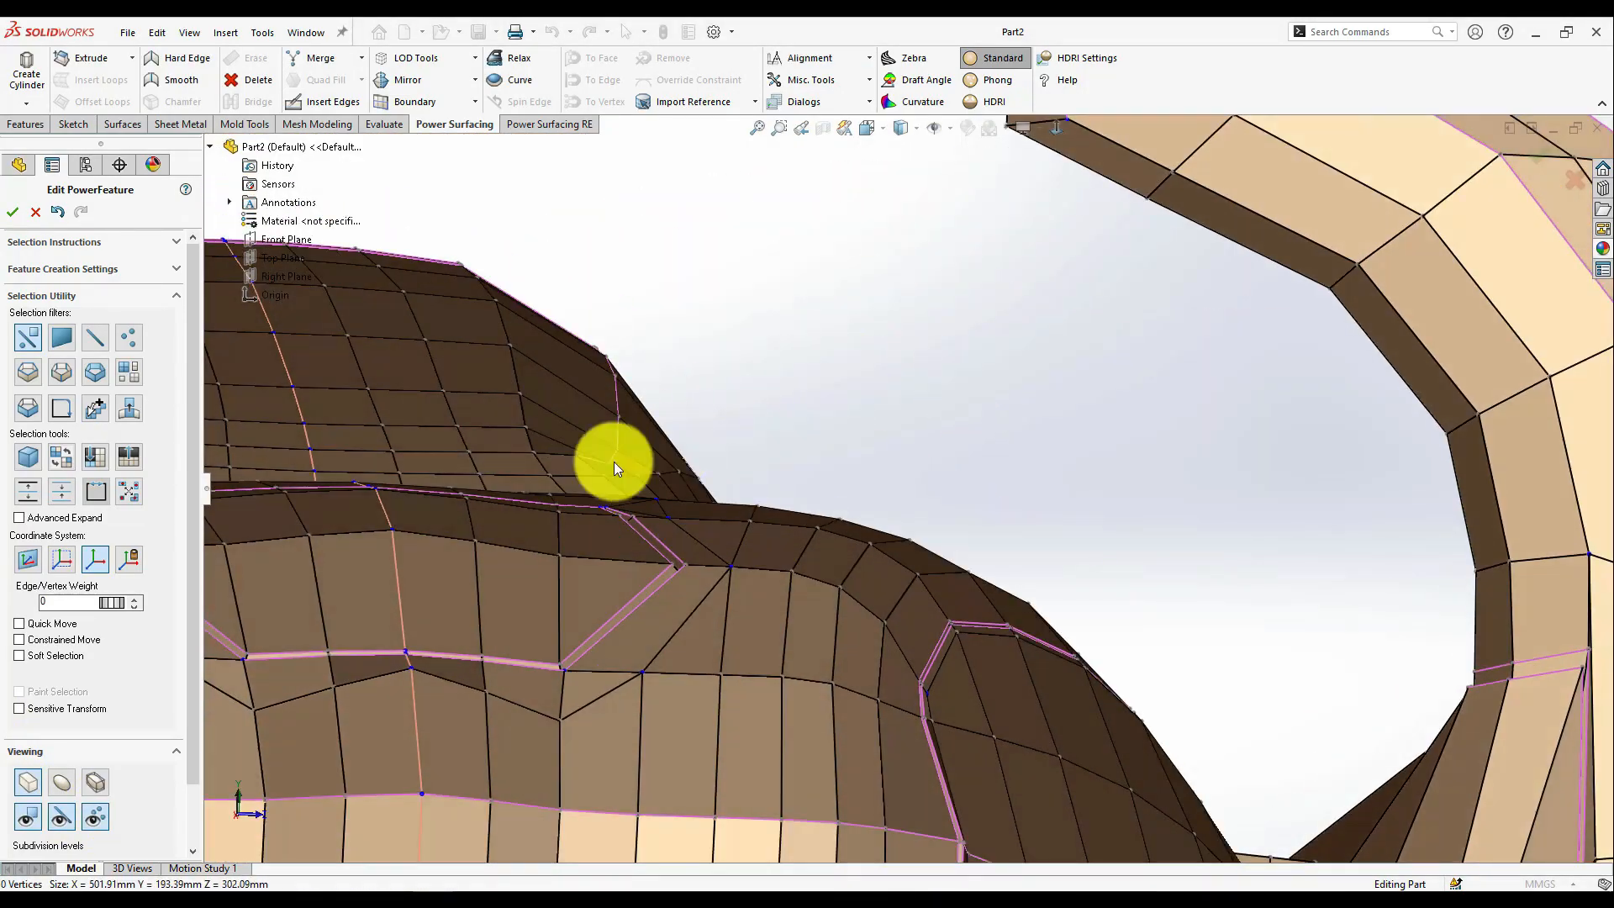
{"action": "left_click_drag", "start_coordinate": [577, 464], "coordinate": [576, 476]}
{"action": "left_click", "coordinate": [501, 453]}
{"action": "left_click", "coordinate": [376, 451]}
{"action": "left_click", "coordinate": [375, 486]}
{"action": "middle_click_drag", "start_coordinate": [375, 485], "coordinate": [669, 483]}
{"action": "scroll", "coordinate": [669, 482], "scroll_direction": "down", "scroll_amount": 4}
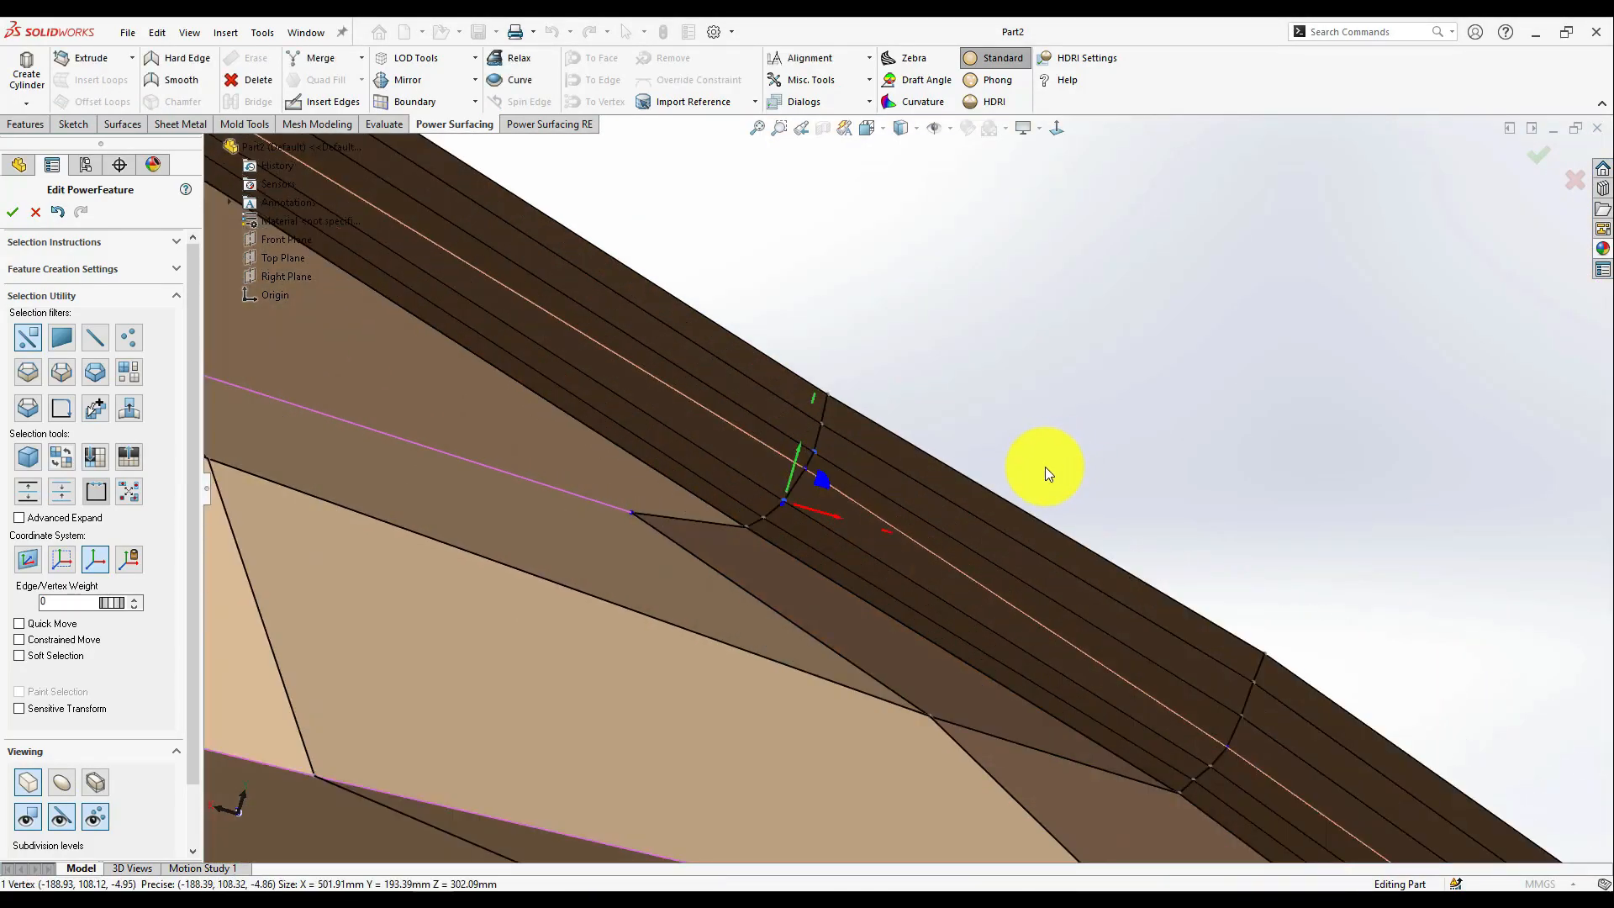
{"action": "scroll", "coordinate": [1014, 454], "scroll_direction": "up", "scroll_amount": 8}
{"action": "left_click", "coordinate": [1135, 555]}
{"action": "middle_click_drag", "start_coordinate": [1135, 554], "coordinate": [584, 448]}
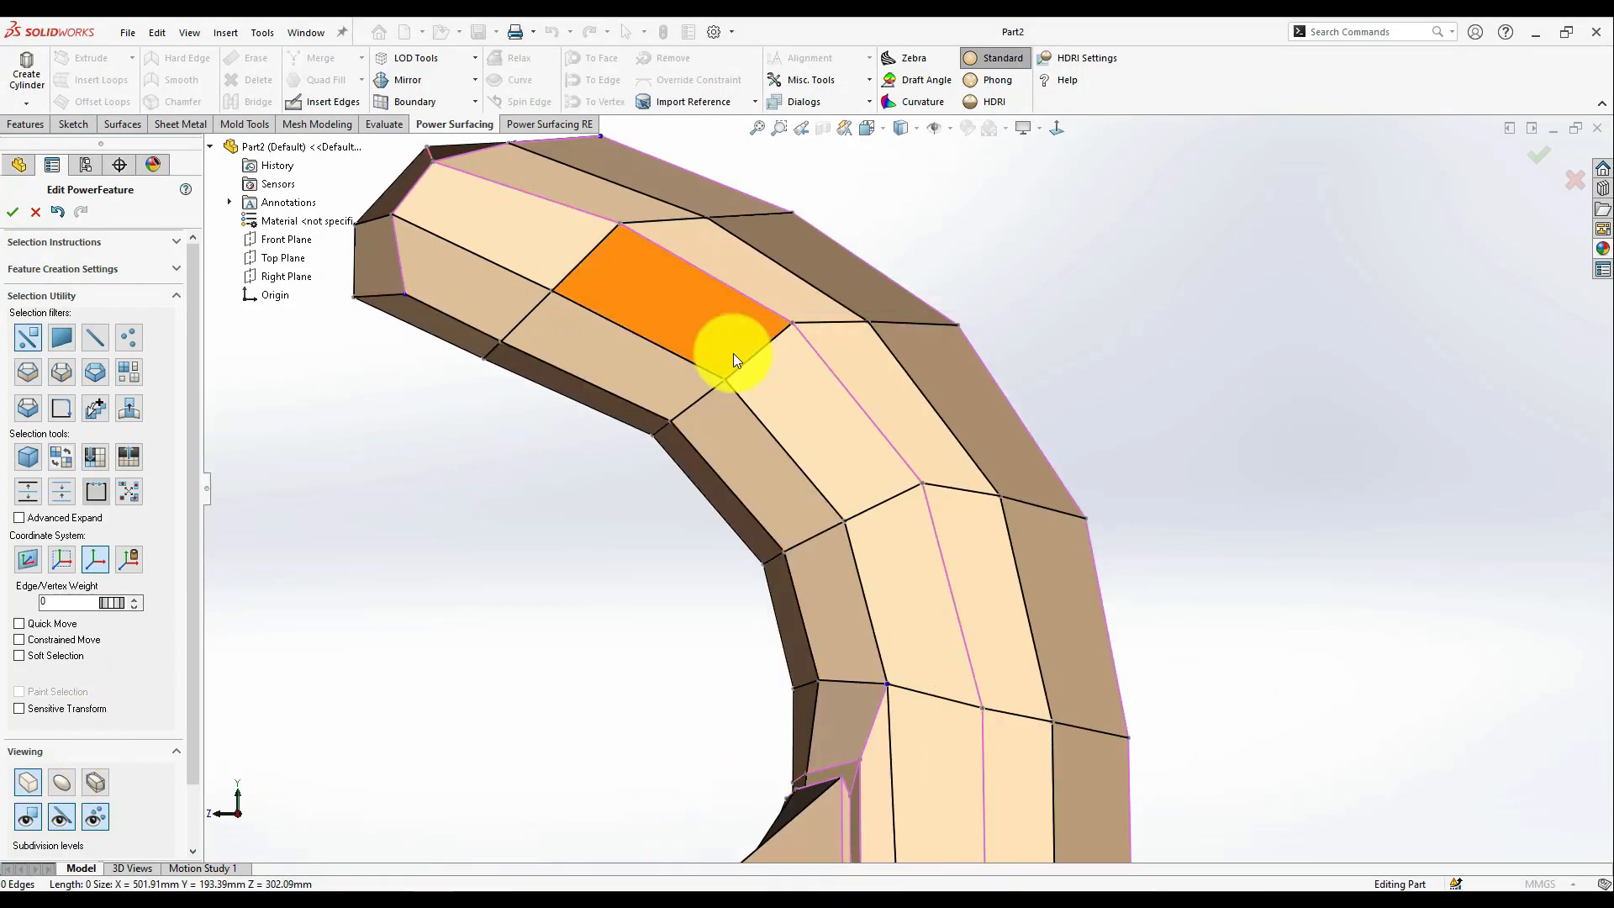
- Move the three vertices along the upper arm's crease to smooth its curve
{"action": "left_click", "coordinate": [793, 322]}
{"action": "left_click_drag", "start_coordinate": [752, 299], "coordinate": [765, 315]}
{"action": "left_click", "coordinate": [619, 223]}
{"action": "left_click_drag", "start_coordinate": [592, 209], "coordinate": [614, 222]}
{"action": "left_click", "coordinate": [922, 482]}
{"action": "left_click_drag", "start_coordinate": [890, 441], "coordinate": [894, 457]}
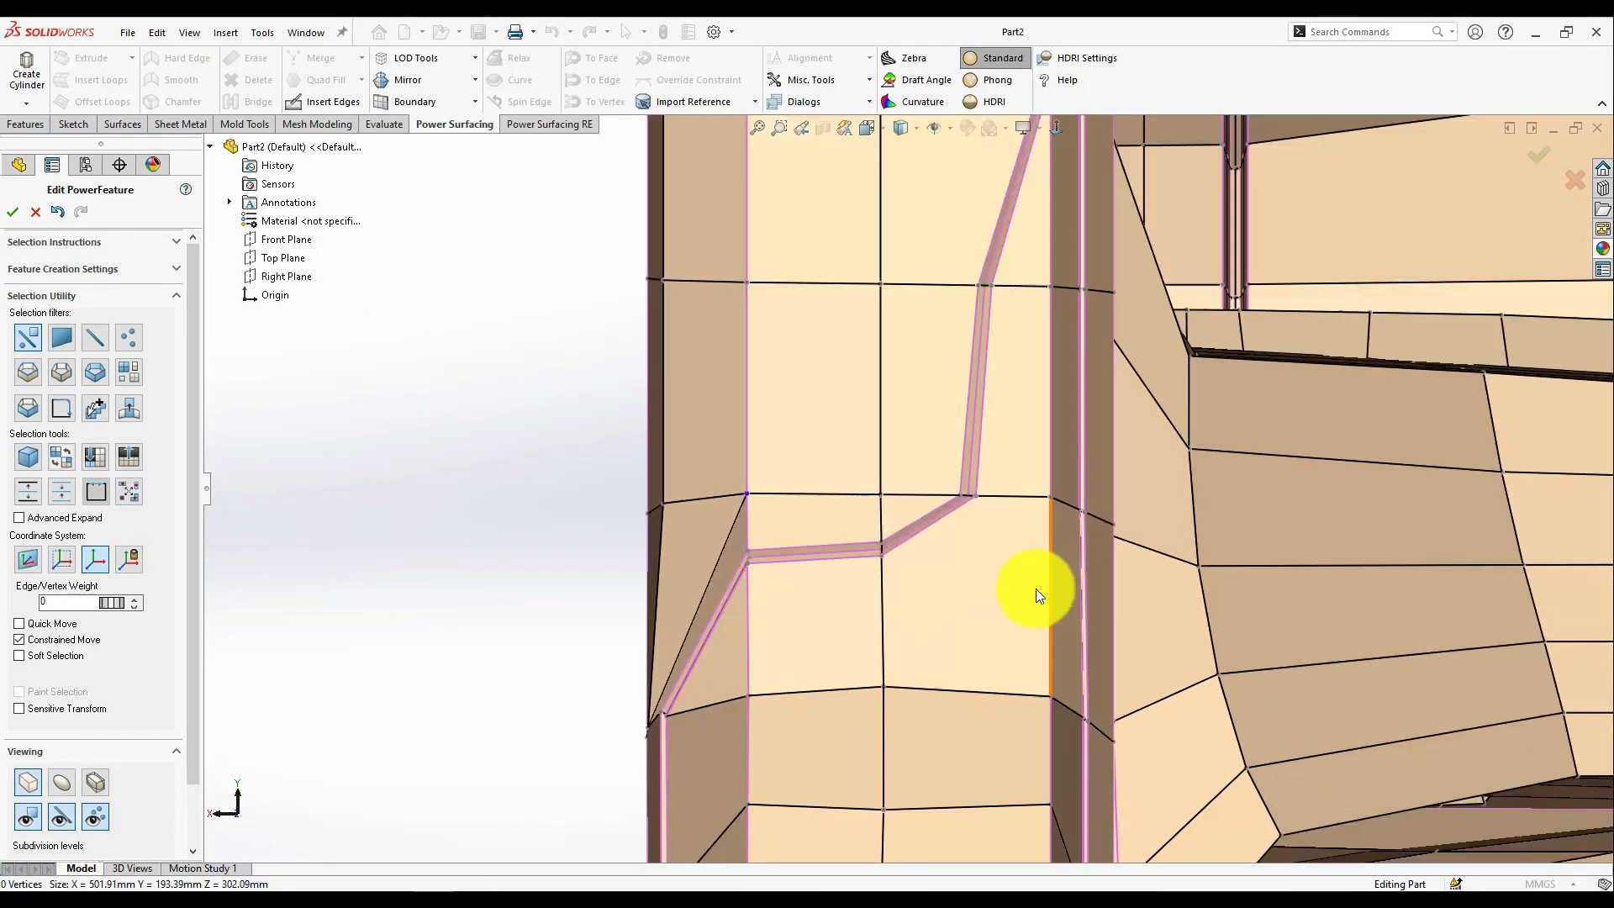
- Insert an edge chain above the groove's bend, running up the arm's outer face
{"action": "scroll", "coordinate": [909, 496], "scroll_direction": "up", "scroll_amount": 6}
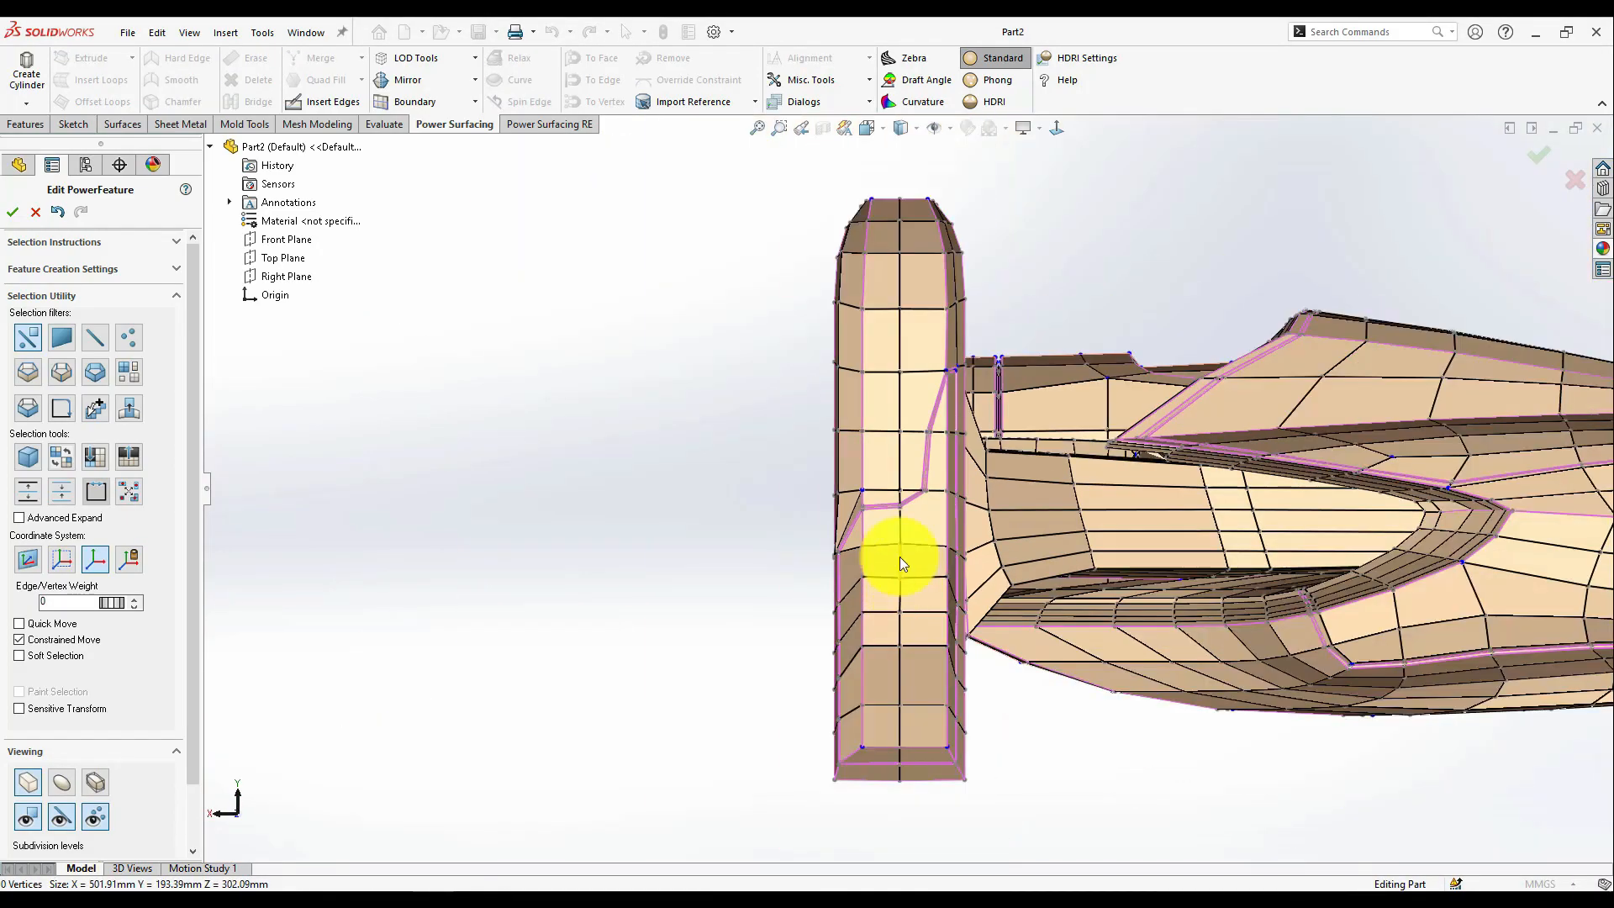
{"action": "scroll", "coordinate": [902, 501], "scroll_direction": "down", "scroll_amount": 3}
{"action": "left_click", "coordinate": [332, 101]}
{"action": "left_click", "coordinate": [900, 455]}
{"action": "left_click", "coordinate": [924, 376]}
{"action": "left_click", "coordinate": [979, 270]}
{"action": "right_click", "coordinate": [975, 267]}
{"action": "right_click", "coordinate": [975, 267]}
- Insert an edge joining the groove's bend corner to the centre vertex above it on the arm's outer face
{"action": "left_click", "coordinate": [886, 479]}
{"action": "left_click", "coordinate": [332, 101]}
{"action": "scroll", "coordinate": [928, 480], "scroll_direction": "down", "scroll_amount": 4}
{"action": "left_click", "coordinate": [949, 476]}
{"action": "left_click", "coordinate": [867, 425]}
{"action": "right_click", "coordinate": [869, 446]}
{"action": "right_click", "coordinate": [869, 446]}
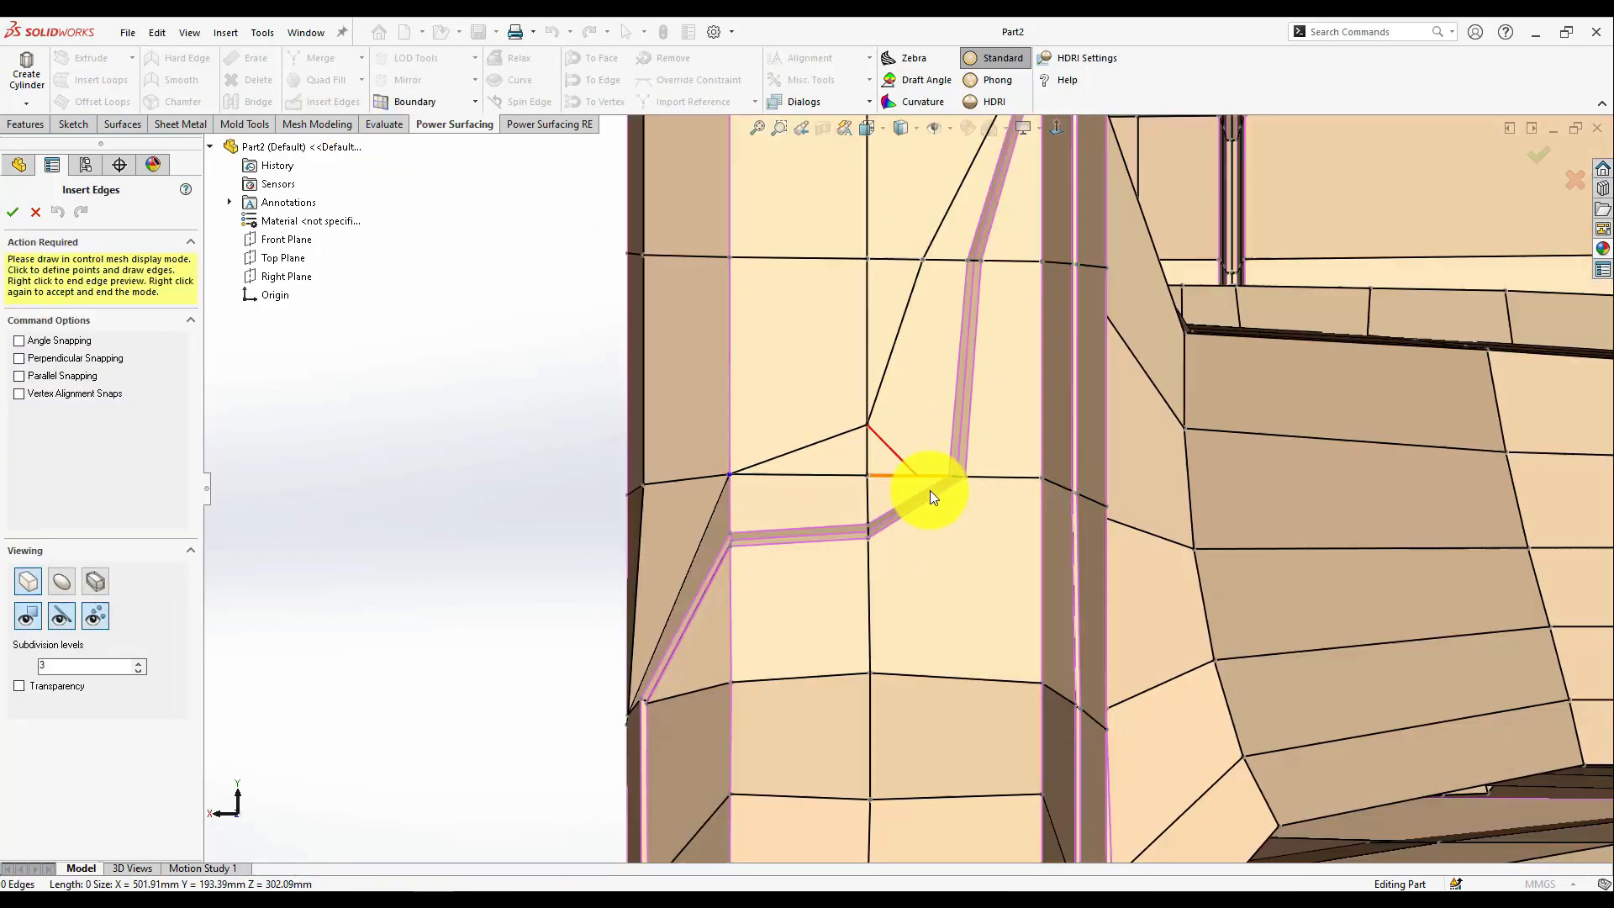
{"action": "right_click", "coordinate": [901, 474]}
{"action": "left_click", "coordinate": [1092, 523]}
- Clear the horizontal edge above the groove's bend and add a diagonal edge from the crease to the row above
{"action": "scroll", "coordinate": [913, 540], "scroll_direction": "up", "scroll_amount": 6}
{"action": "middle_click_drag", "start_coordinate": [912, 540], "coordinate": [785, 470]}
{"action": "scroll", "coordinate": [900, 436], "scroll_direction": "down", "scroll_amount": 5}
{"action": "left_click", "coordinate": [332, 101]}
{"action": "right_click", "coordinate": [904, 415]}
{"action": "scroll", "coordinate": [891, 416], "scroll_direction": "up", "scroll_amount": 3}
{"action": "key", "text": "Return"}
{"action": "right_click", "coordinate": [900, 475]}
- Turn off constrained movement and shift the vertex above the groove's bend in smooth display
{"action": "mouse_move", "coordinate": [965, 507]}
{"action": "middle_mouse_down"}
{"action": "mouse_move", "coordinate": [881, 731]}
{"action": "mouse_move", "coordinate": [853, 572]}
{"action": "mouse_move", "coordinate": [940, 497]}
{"action": "middle_mouse_up"}
{"action": "scroll", "coordinate": [853, 572], "scroll_direction": "down", "scroll_amount": 3}
{"action": "scroll", "coordinate": [939, 498], "scroll_direction": "up", "scroll_amount": 2}
{"action": "left_click", "coordinate": [940, 504]}
{"action": "left_click", "coordinate": [56, 640]}
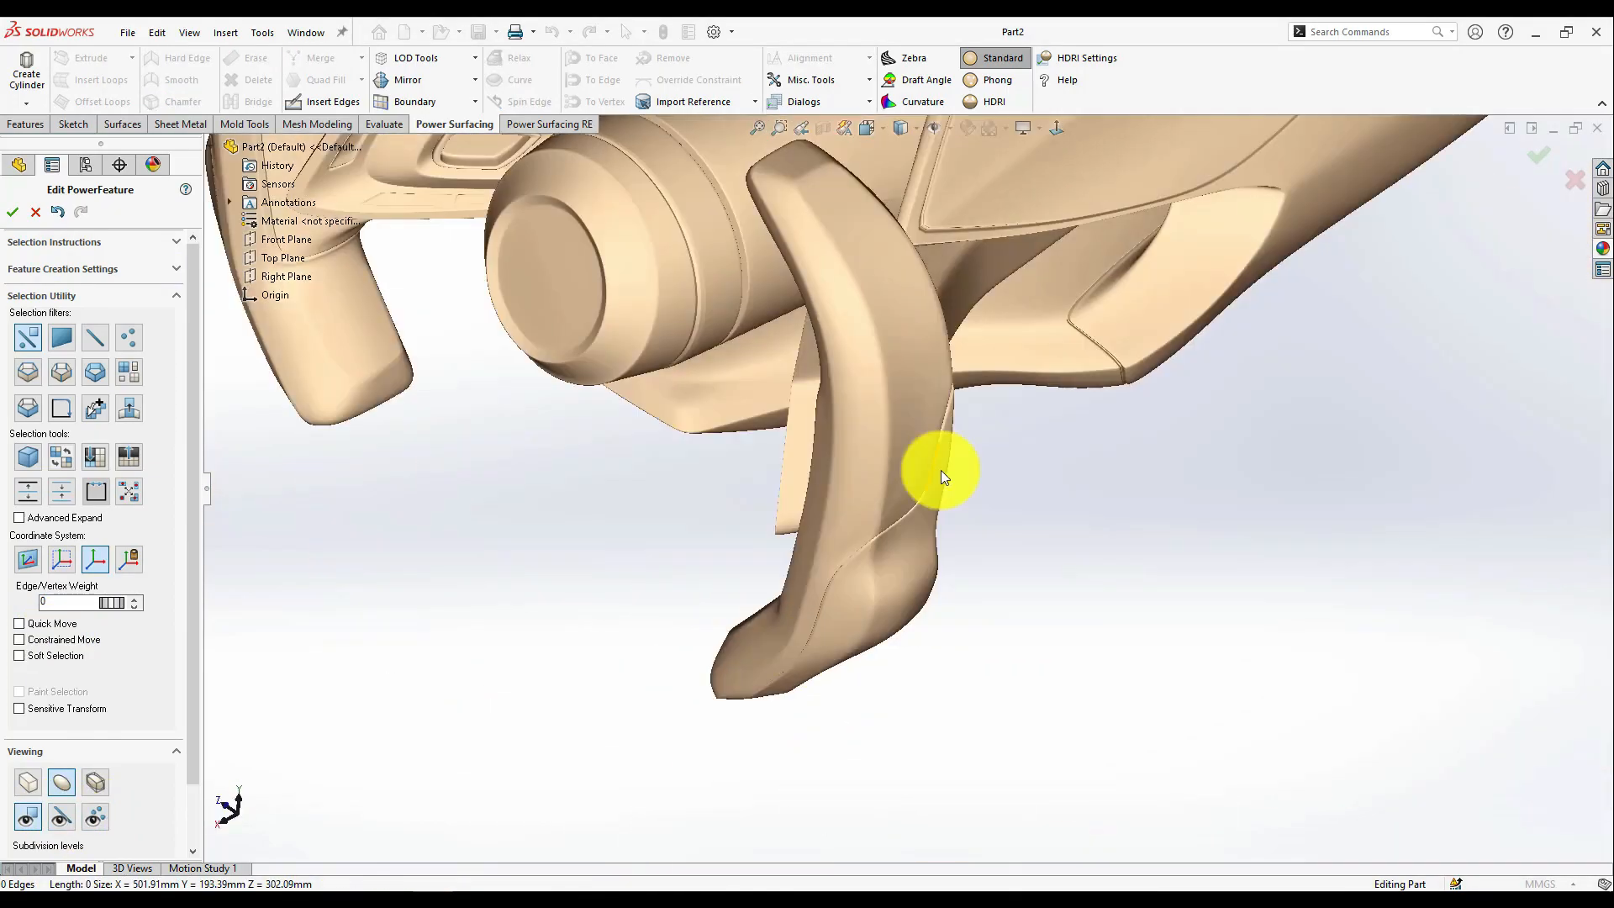
{"action": "scroll", "coordinate": [941, 471], "scroll_direction": "down", "scroll_amount": 4}
{"action": "left_click_drag", "start_coordinate": [883, 506], "coordinate": [884, 526]}
{"action": "left_click", "coordinate": [981, 639]}
{"action": "scroll", "coordinate": [980, 639], "scroll_direction": "up", "scroll_amount": 5}
{"action": "middle_click_drag", "start_coordinate": [980, 639], "coordinate": [921, 526]}
{"action": "scroll", "coordinate": [920, 526], "scroll_direction": "down", "scroll_amount": 4}
- Try to insert an edge from the arm's side to the crease just above the groove's bend
{"action": "left_click", "coordinate": [30, 784]}
{"action": "left_click", "coordinate": [61, 816]}
{"action": "left_click", "coordinate": [95, 816]}
{"action": "middle_click_drag", "start_coordinate": [914, 385], "coordinate": [758, 407]}
{"action": "scroll", "coordinate": [759, 407], "scroll_direction": "down", "scroll_amount": 2}
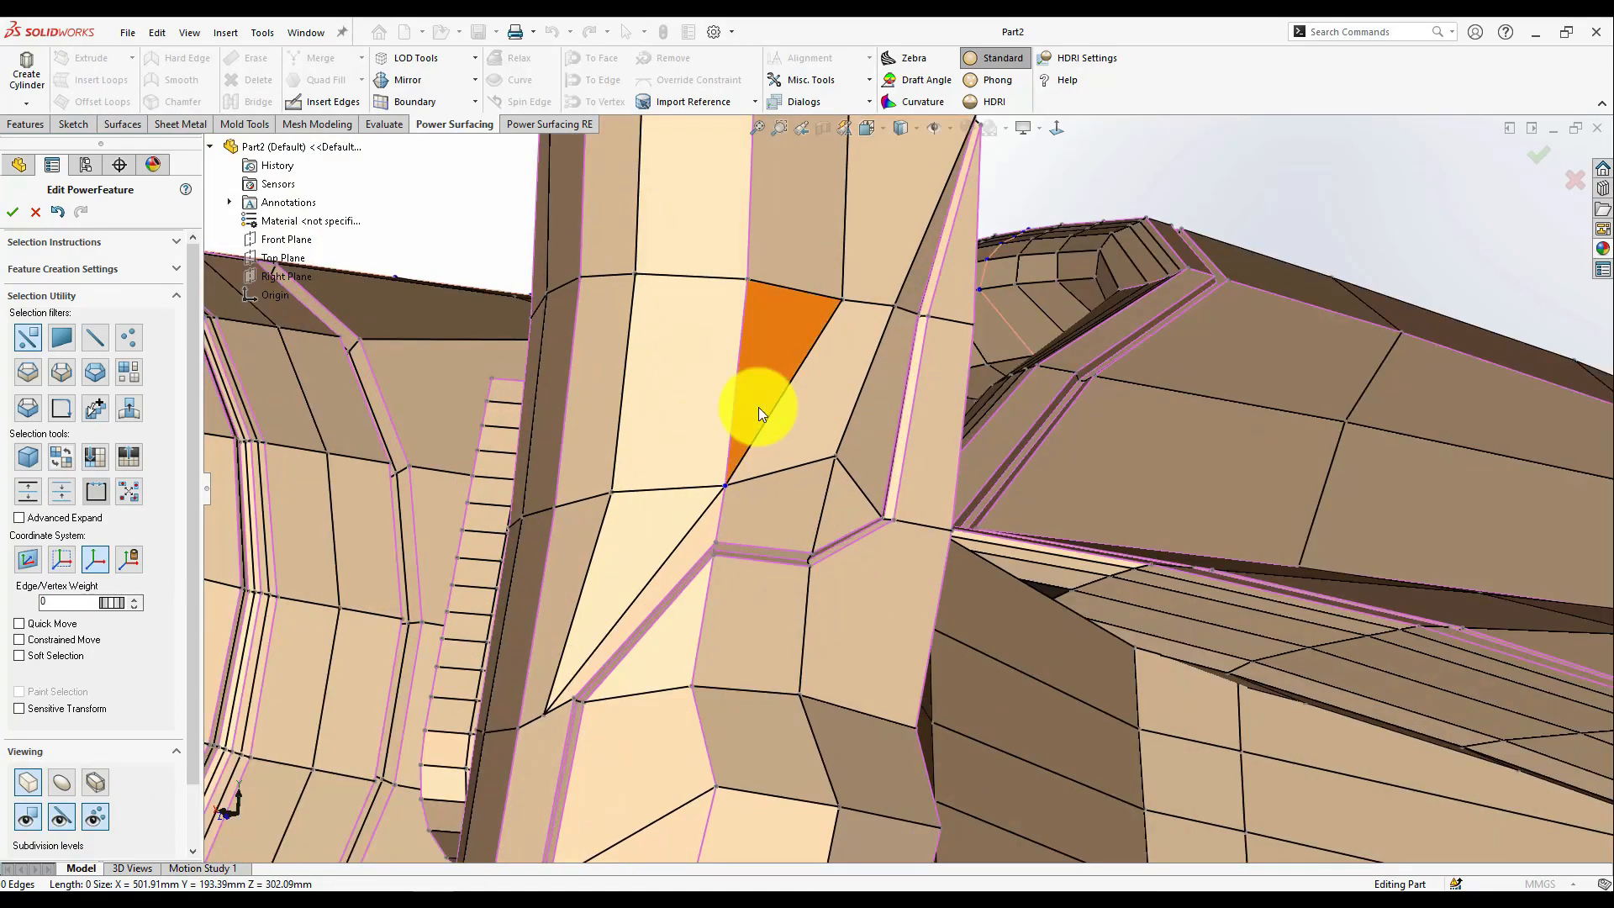
{"action": "left_click", "coordinate": [322, 102]}
{"action": "left_click", "coordinate": [613, 491]}
{"action": "left_click", "coordinate": [725, 460]}
{"action": "right_click", "coordinate": [743, 458]}
{"action": "right_click", "coordinate": [743, 458]}
{"action": "left_click", "coordinate": [322, 101]}
{"action": "left_click", "coordinate": [728, 460]}
{"action": "left_click", "coordinate": [743, 455]}
{"action": "right_click", "coordinate": [743, 456]}
{"action": "left_click", "coordinate": [735, 470]}
{"action": "left_click", "coordinate": [916, 524]}
- Examine the groove's bend on the arm's outer face in smooth display with the mesh edges hidden
{"action": "scroll", "coordinate": [923, 496], "scroll_direction": "up", "scroll_amount": 2}
{"action": "middle_click_drag", "start_coordinate": [916, 513], "coordinate": [885, 588]}
{"action": "scroll", "coordinate": [925, 503], "scroll_direction": "down", "scroll_amount": 1}
{"action": "left_click", "coordinate": [865, 425]}
{"action": "left_click", "coordinate": [62, 783]}
{"action": "left_click", "coordinate": [278, 647]}
{"action": "left_click", "coordinate": [61, 816]}
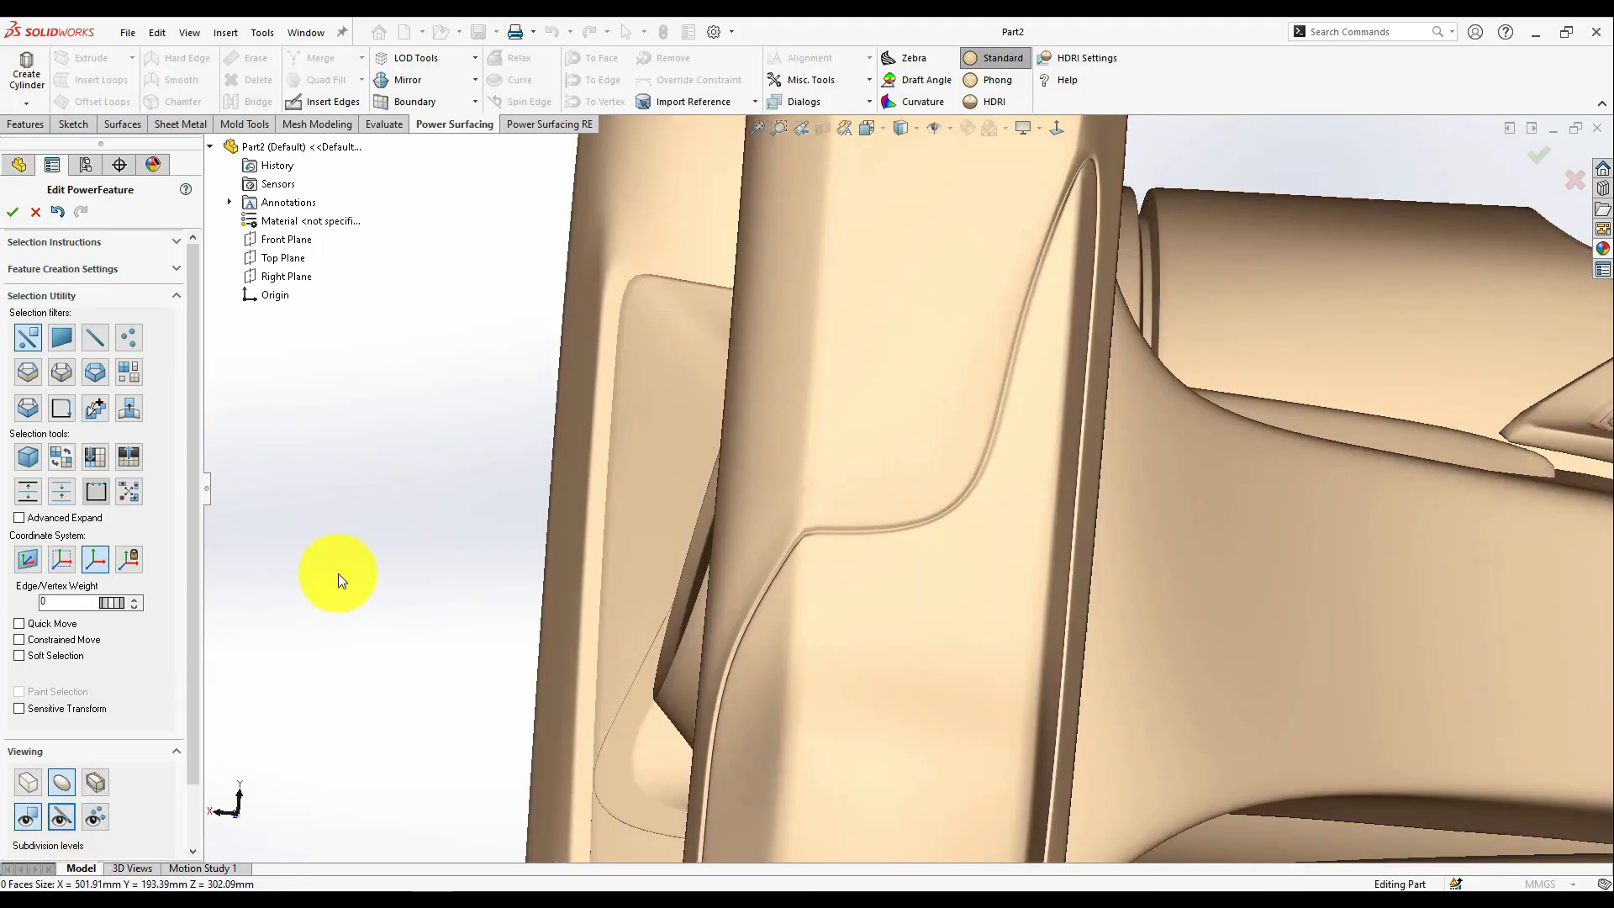
{"action": "middle_click_drag", "start_coordinate": [245, 659], "coordinate": [353, 580]}
- Insert an edge from the centre vertex above the groove's bend up to the middle vertex of the next row
{"action": "left_click", "coordinate": [28, 784]}
{"action": "left_click", "coordinate": [62, 816]}
{"action": "middle_click_drag", "start_coordinate": [565, 614], "coordinate": [689, 505]}
{"action": "left_click", "coordinate": [1057, 127]}
{"action": "left_click", "coordinate": [322, 102]}
{"action": "scroll", "coordinate": [785, 381], "scroll_direction": "up", "scroll_amount": 3}
{"action": "left_click", "coordinate": [920, 468]}
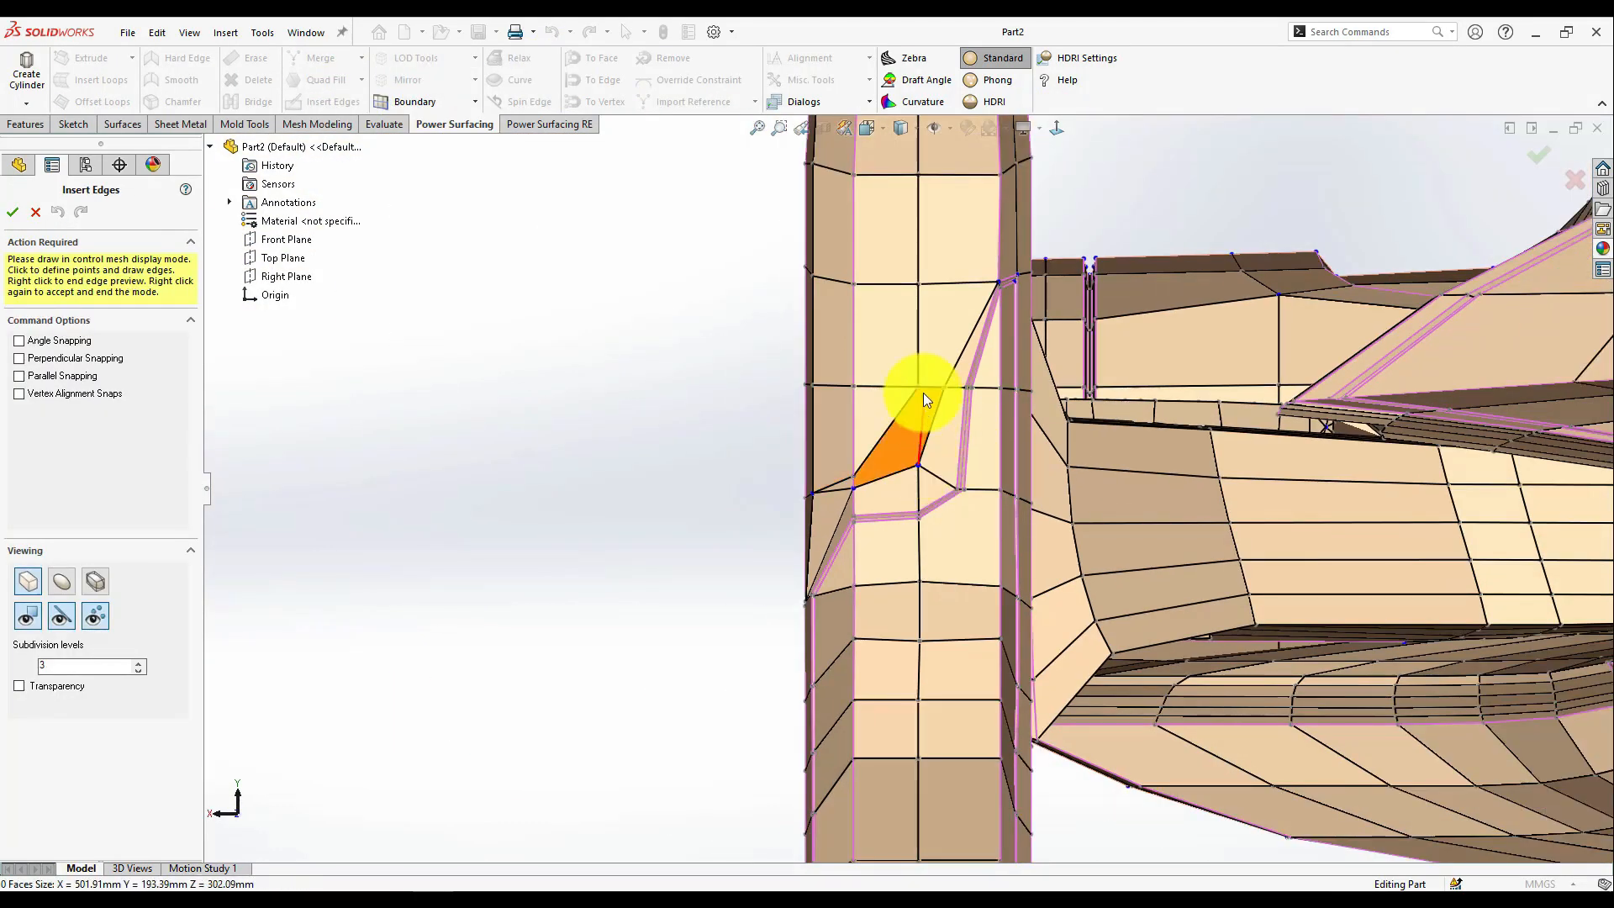
{"action": "left_click", "coordinate": [919, 392]}
{"action": "right_click", "coordinate": [925, 396]}
{"action": "right_click", "coordinate": [925, 395]}
{"action": "double_click", "coordinate": [943, 396]}
{"action": "left_click", "coordinate": [1145, 406]}
{"action": "scroll", "coordinate": [864, 491], "scroll_direction": "down", "scroll_amount": 4}
- Reposition the vertices above the groove's bend to even out the panel on the arm's outer face
{"action": "left_click", "coordinate": [52, 640]}
{"action": "left_click_drag", "start_coordinate": [843, 480], "coordinate": [817, 360]}
{"action": "middle_click_drag", "start_coordinate": [817, 360], "coordinate": [849, 395]}
{"action": "double_click", "coordinate": [851, 404]}
{"action": "left_click", "coordinate": [1029, 501]}
{"action": "scroll", "coordinate": [1000, 500], "scroll_direction": "up", "scroll_amount": 3}
{"action": "mouse_move", "coordinate": [924, 530]}
{"action": "middle_mouse_down"}
{"action": "mouse_move", "coordinate": [827, 564]}
{"action": "mouse_move", "coordinate": [935, 484]}
{"action": "mouse_move", "coordinate": [1095, 468]}
{"action": "mouse_move", "coordinate": [893, 485]}
{"action": "mouse_move", "coordinate": [807, 568]}
{"action": "mouse_move", "coordinate": [908, 389]}
{"action": "mouse_move", "coordinate": [980, 465]}
{"action": "mouse_move", "coordinate": [911, 370]}
{"action": "middle_mouse_up"}
{"action": "left_click", "coordinate": [892, 486]}
{"action": "scroll", "coordinate": [892, 486], "scroll_direction": "down", "scroll_amount": 1}
{"action": "scroll", "coordinate": [807, 569], "scroll_direction": "up", "scroll_amount": 2}
{"action": "scroll", "coordinate": [980, 465], "scroll_direction": "down", "scroll_amount": 3}
{"action": "double_click", "coordinate": [911, 368]}
{"action": "left_click", "coordinate": [910, 369]}
{"action": "middle_click_drag", "start_coordinate": [907, 474], "coordinate": [1098, 360]}
{"action": "left_click", "coordinate": [881, 388]}
- Undo the last vertex move and fine-tune the vertex beside the groove from an end view of the arm
{"action": "middle_click_drag", "start_coordinate": [1027, 414], "coordinate": [1040, 580]}
{"action": "key", "text": "ctrl+z"}
{"action": "left_click_drag", "start_coordinate": [1040, 594], "coordinate": [1049, 599]}
{"action": "mouse_move", "coordinate": [1049, 598]}
{"action": "middle_mouse_down"}
{"action": "mouse_move", "coordinate": [1278, 735]}
{"action": "mouse_move", "coordinate": [1072, 616]}
{"action": "middle_mouse_up"}
{"action": "left_click_drag", "start_coordinate": [1072, 615], "coordinate": [1081, 620]}
{"action": "key", "text": "Escape"}
{"action": "middle_click_drag", "start_coordinate": [1081, 621], "coordinate": [1056, 654]}
{"action": "left_click", "coordinate": [1055, 653]}
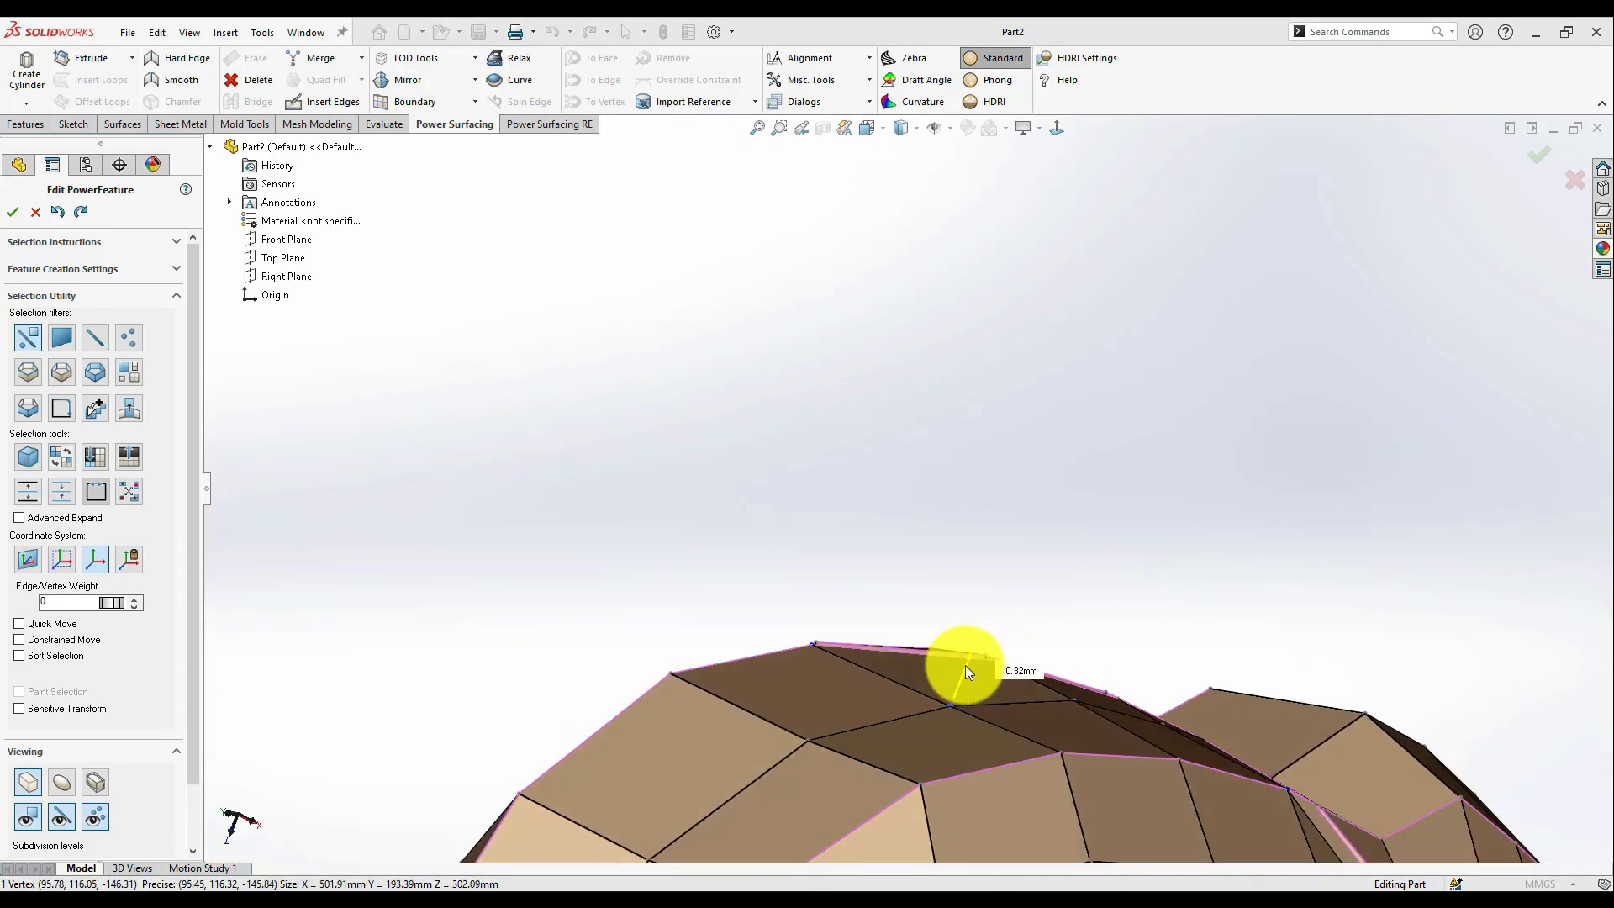
- Insert a two-segment edge chain across the arm's outer face through the vertex above the groove's bend
{"action": "middle_click_drag", "start_coordinate": [896, 576], "coordinate": [807, 605]}
{"action": "left_click", "coordinate": [332, 102]}
{"action": "scroll", "coordinate": [1008, 496], "scroll_direction": "down", "scroll_amount": 2}
{"action": "left_click", "coordinate": [1038, 514]}
{"action": "left_click", "coordinate": [917, 432]}
{"action": "left_click", "coordinate": [791, 362]}
{"action": "right_click", "coordinate": [1007, 452]}
{"action": "right_click", "coordinate": [1007, 452]}
- Examine the edge flow around the arm's groove in smooth display with the mesh edges shown
{"action": "scroll", "coordinate": [1007, 453], "scroll_direction": "up", "scroll_amount": 3}
{"action": "middle_click_drag", "start_coordinate": [1007, 452], "coordinate": [1103, 836]}
{"action": "left_click", "coordinate": [95, 816]}
{"action": "left_click", "coordinate": [62, 816]}
{"action": "middle_click_drag", "start_coordinate": [564, 671], "coordinate": [1148, 426]}
{"action": "left_click", "coordinate": [61, 817]}
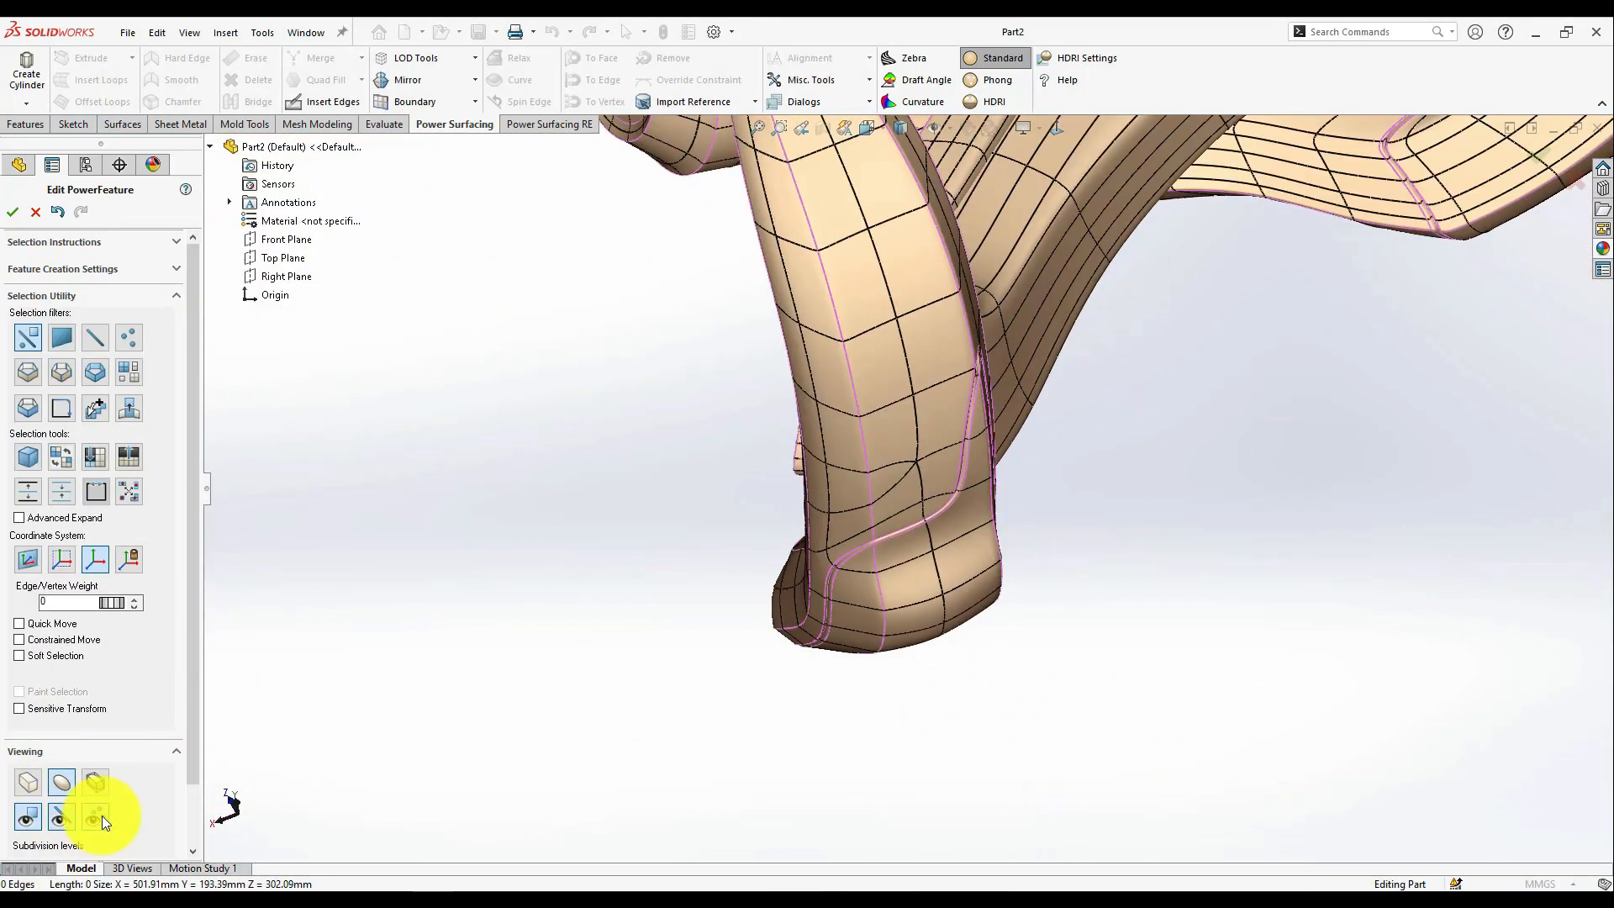
{"action": "left_click", "coordinate": [95, 816]}
{"action": "scroll", "coordinate": [928, 469], "scroll_direction": "down", "scroll_amount": 4}
- Nudge the vertex above the groove's bend to smooth the surface around it
{"action": "left_click", "coordinate": [897, 454]}
{"action": "left_click", "coordinate": [95, 783]}
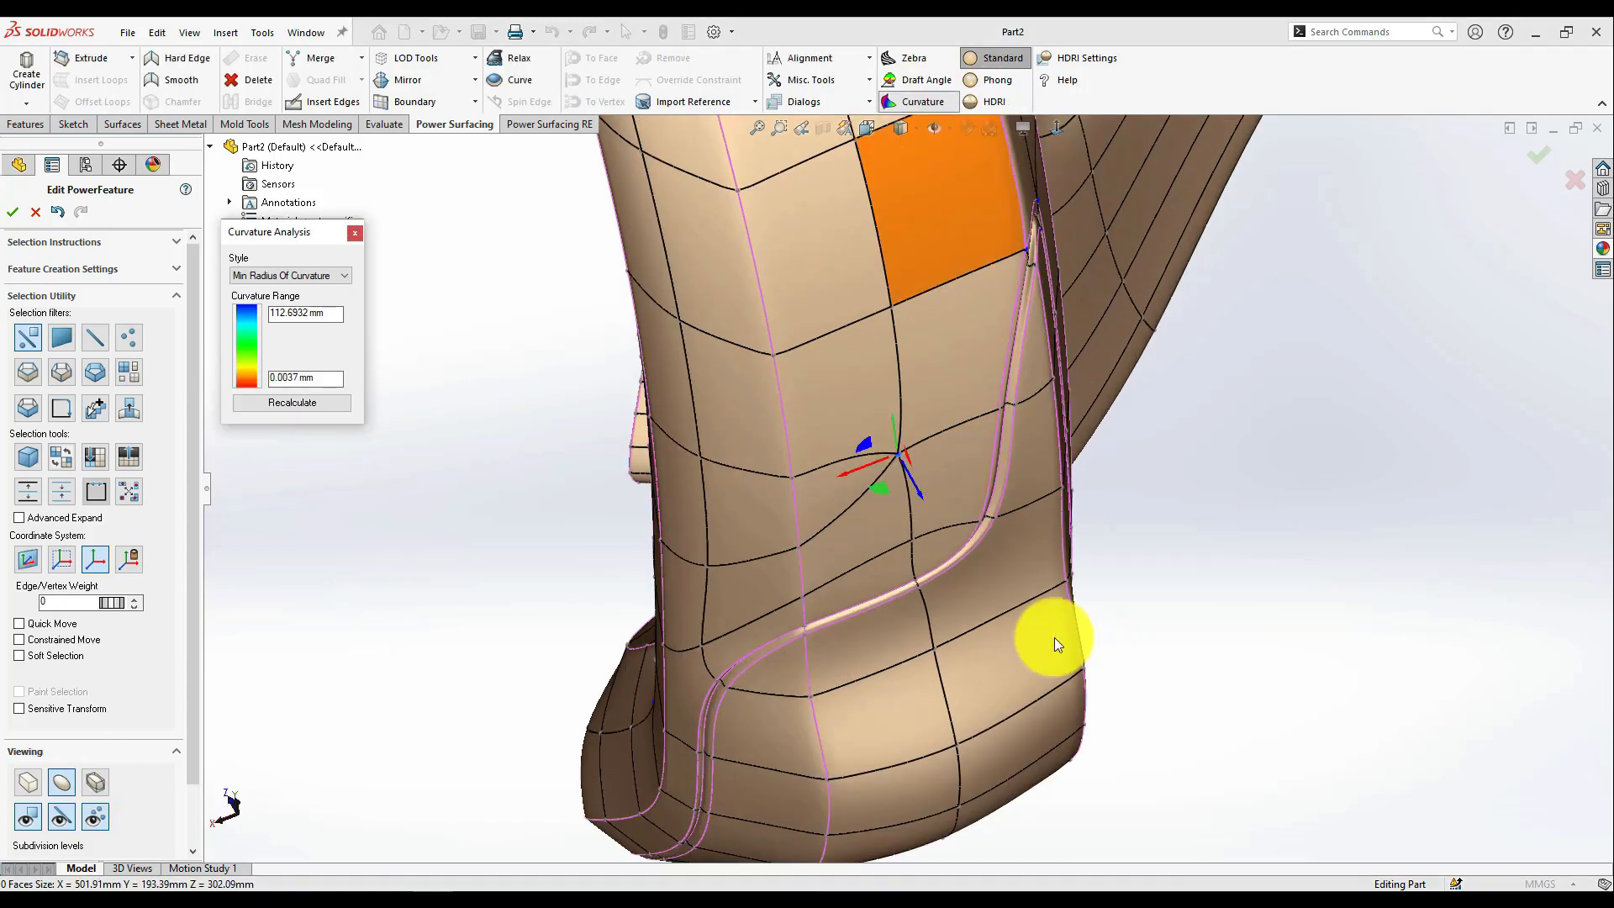
{"action": "middle_click_drag", "start_coordinate": [804, 546], "coordinate": [835, 579]}
{"action": "left_click_drag", "start_coordinate": [835, 579], "coordinate": [830, 583]}
{"action": "left_click", "coordinate": [1009, 770]}
{"action": "key", "text": "b"}
- Examine the arm's surface quality with zebra stripes in smooth display
{"action": "middle_click_drag", "start_coordinate": [1008, 770], "coordinate": [553, 528]}
{"action": "scroll", "coordinate": [553, 528], "scroll_direction": "down", "scroll_amount": 2}
{"action": "left_click", "coordinate": [916, 58]}
{"action": "left_click", "coordinate": [61, 783]}
{"action": "middle_click_drag", "start_coordinate": [1005, 639], "coordinate": [891, 404]}
{"action": "mouse_move", "coordinate": [947, 516]}
{"action": "middle_mouse_down"}
{"action": "mouse_move", "coordinate": [944, 234]}
{"action": "mouse_move", "coordinate": [1055, 612]}
{"action": "mouse_move", "coordinate": [944, 807]}
{"action": "mouse_move", "coordinate": [997, 445]}
{"action": "mouse_move", "coordinate": [951, 527]}
{"action": "middle_mouse_up"}
- Select the short edges closing the upper end of the arm's groove and adjust them in smooth display
{"action": "left_click", "coordinate": [1004, 504]}
{"action": "key", "text": "Tab"}
{"action": "scroll", "coordinate": [951, 470], "scroll_direction": "down", "scroll_amount": 6}
{"action": "left_click", "coordinate": [980, 481]}
{"action": "left_click", "coordinate": [1268, 355], "text": "ctrl"}
{"action": "left_click", "coordinate": [1278, 311], "text": "ctrl"}
{"action": "scroll", "coordinate": [910, 487], "scroll_direction": "up", "scroll_amount": 3}
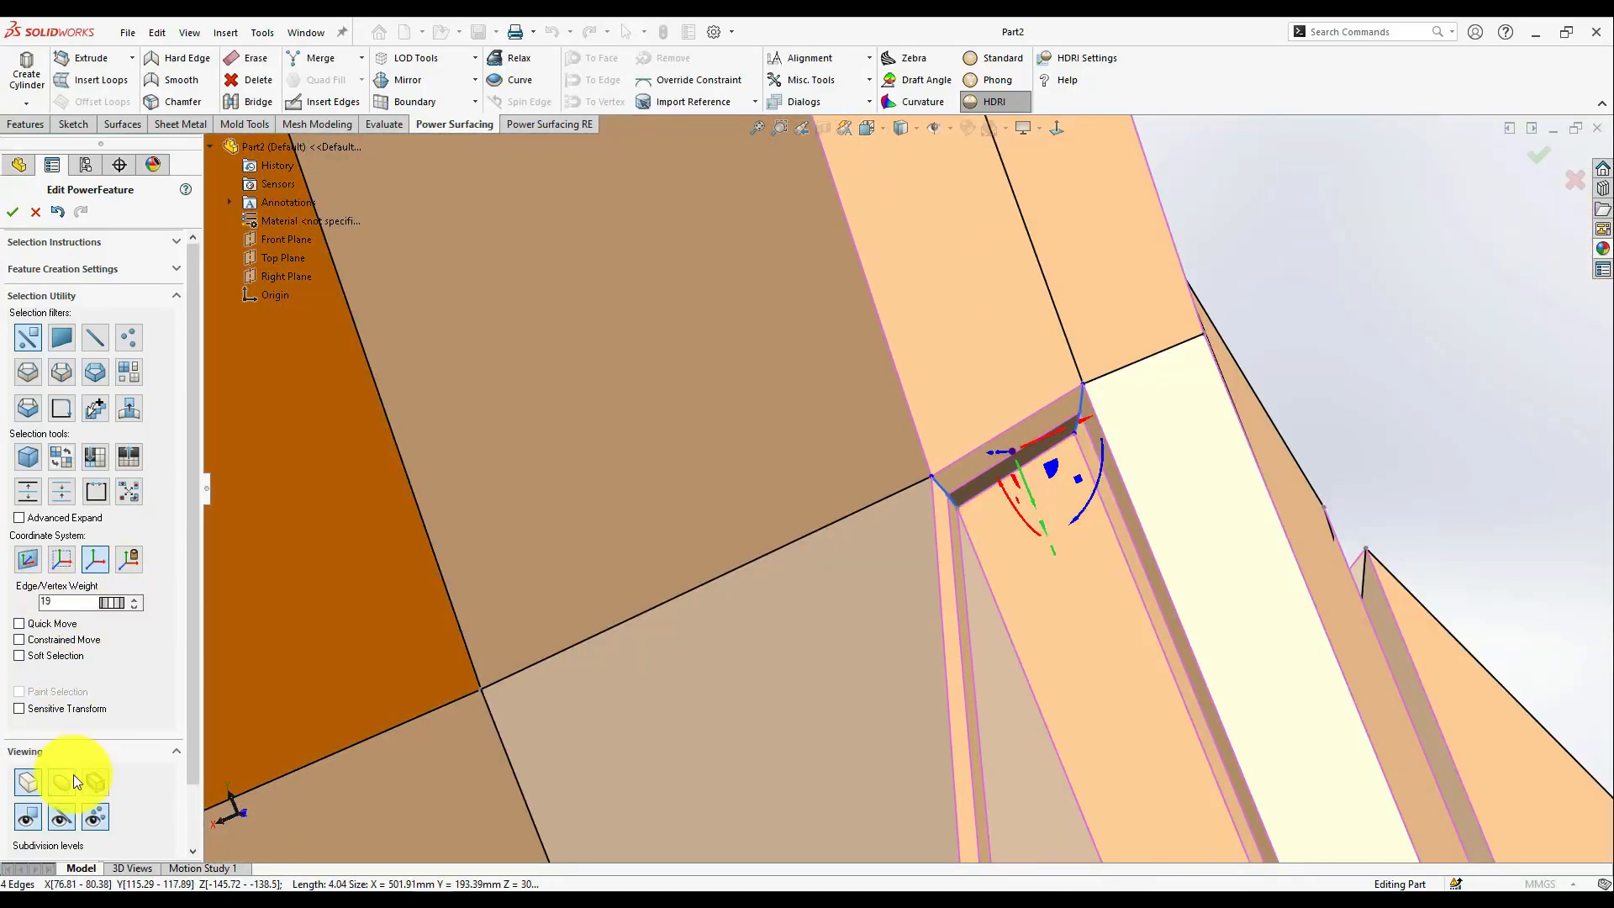
{"action": "left_click", "coordinate": [69, 775]}
{"action": "scroll", "coordinate": [959, 620], "scroll_direction": "up", "scroll_amount": 3}
{"action": "middle_click_drag", "start_coordinate": [956, 608], "coordinate": [912, 462]}
{"action": "scroll", "coordinate": [935, 477], "scroll_direction": "down", "scroll_amount": 4}
{"action": "left_click", "coordinate": [935, 477]}
{"action": "left_click", "coordinate": [915, 476]}
{"action": "left_click_drag", "start_coordinate": [901, 445], "coordinate": [1002, 506]}
{"action": "scroll", "coordinate": [1002, 506], "scroll_direction": "up", "scroll_amount": 4}
{"action": "middle_click_drag", "start_coordinate": [1002, 506], "coordinate": [1097, 672]}
- Chamfer the edge loop running around the arm's upper curve
{"action": "scroll", "coordinate": [891, 547], "scroll_direction": "up", "scroll_amount": 6}
{"action": "left_click", "coordinate": [1056, 129]}
{"action": "scroll", "coordinate": [975, 271], "scroll_direction": "down", "scroll_amount": 4}
{"action": "key", "text": "l"}
{"action": "key", "text": "Tab"}
{"action": "scroll", "coordinate": [825, 451], "scroll_direction": "down", "scroll_amount": 4}
{"action": "left_click", "coordinate": [825, 454]}
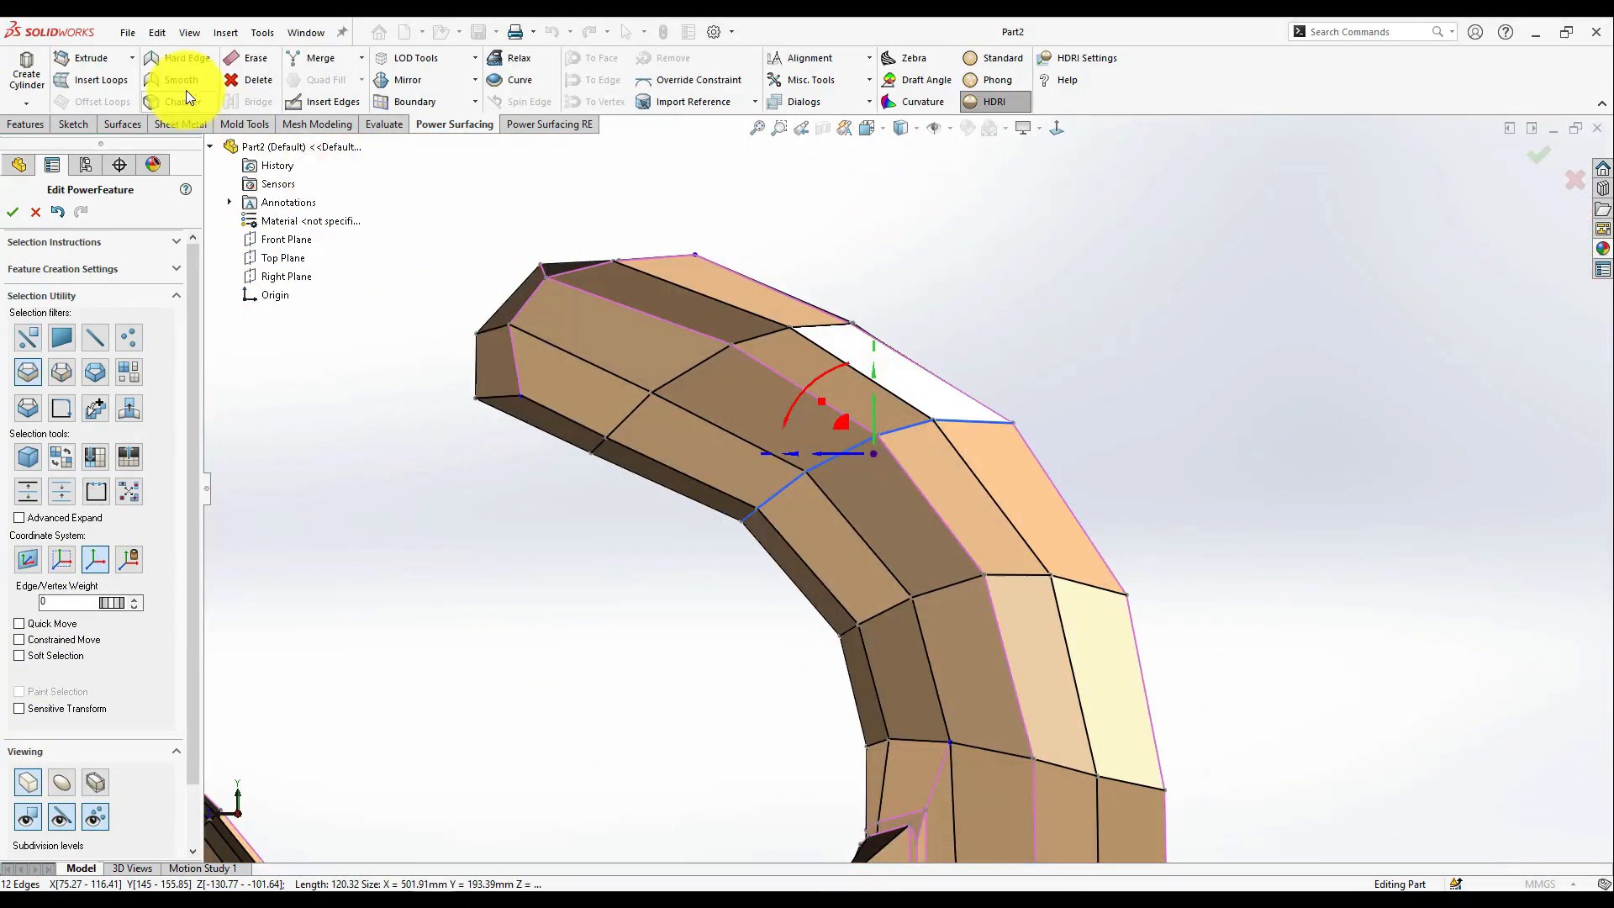
{"action": "left_click", "coordinate": [182, 101]}
{"action": "mouse_move", "coordinate": [115, 265]}
{"action": "left_mouse_down"}
{"action": "mouse_move", "coordinate": [133, 264]}
{"action": "mouse_move", "coordinate": [123, 274]}
{"action": "left_mouse_up"}
{"action": "left_click", "coordinate": [12, 212]}
- Adjust the edge weight of the loop inside the chamfered strip and pull it inward to form a groove around the arm
{"action": "scroll", "coordinate": [928, 406], "scroll_direction": "down", "scroll_amount": 6}
{"action": "left_click", "coordinate": [945, 460]}
{"action": "left_click", "coordinate": [1002, 461]}
{"action": "left_click_drag", "start_coordinate": [102, 602], "coordinate": [126, 602]}
{"action": "left_click", "coordinate": [883, 476]}
{"action": "scroll", "coordinate": [906, 488], "scroll_direction": "up", "scroll_amount": 3}
{"action": "left_click_drag", "start_coordinate": [777, 529], "coordinate": [801, 570]}
{"action": "left_click", "coordinate": [282, 805]}
{"action": "key", "text": "Tab"}
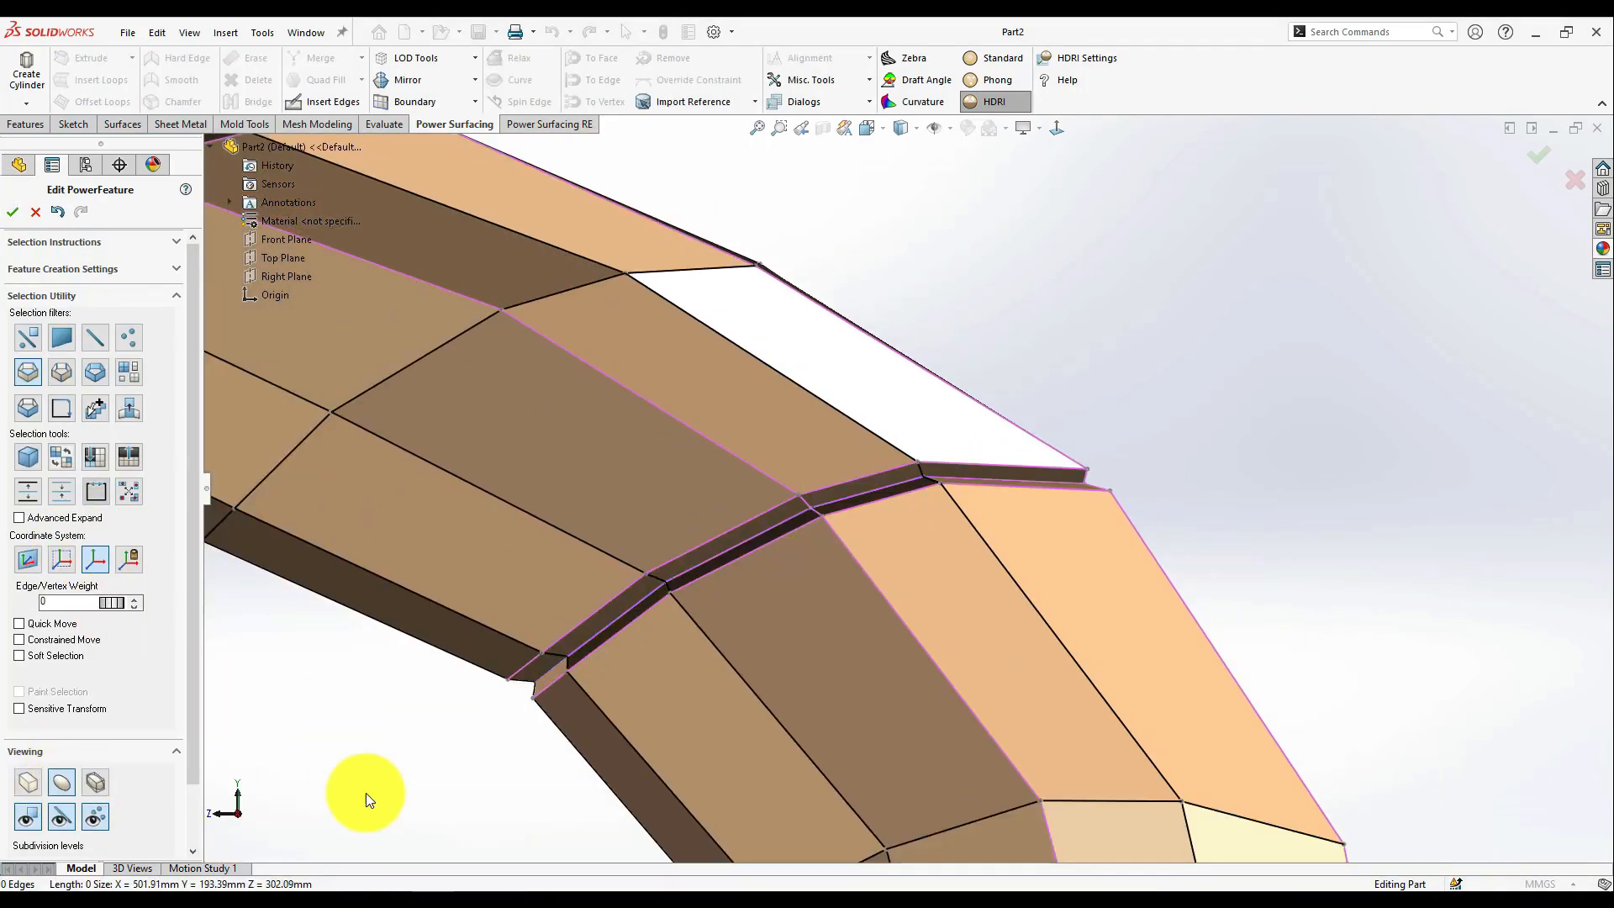
- Examine the groove around the arm's upper curve in smooth display with the mesh edges hidden and shown
{"action": "scroll", "coordinate": [468, 721], "scroll_direction": "up", "scroll_amount": 6}
{"action": "left_click", "coordinate": [95, 816]}
{"action": "left_click", "coordinate": [62, 816]}
{"action": "scroll", "coordinate": [643, 612], "scroll_direction": "up", "scroll_amount": 5}
{"action": "middle_click_drag", "start_coordinate": [643, 612], "coordinate": [882, 505]}
{"action": "scroll", "coordinate": [824, 527], "scroll_direction": "down", "scroll_amount": 2}
{"action": "middle_click_drag", "start_coordinate": [1396, 305], "coordinate": [1271, 312]}
{"action": "left_click", "coordinate": [1056, 128]}
{"action": "scroll", "coordinate": [1201, 370], "scroll_direction": "down", "scroll_amount": 8}
{"action": "key", "text": "Tab"}
{"action": "left_click", "coordinate": [61, 816]}
{"action": "left_click", "coordinate": [95, 817]}
{"action": "key", "text": "Tab"}
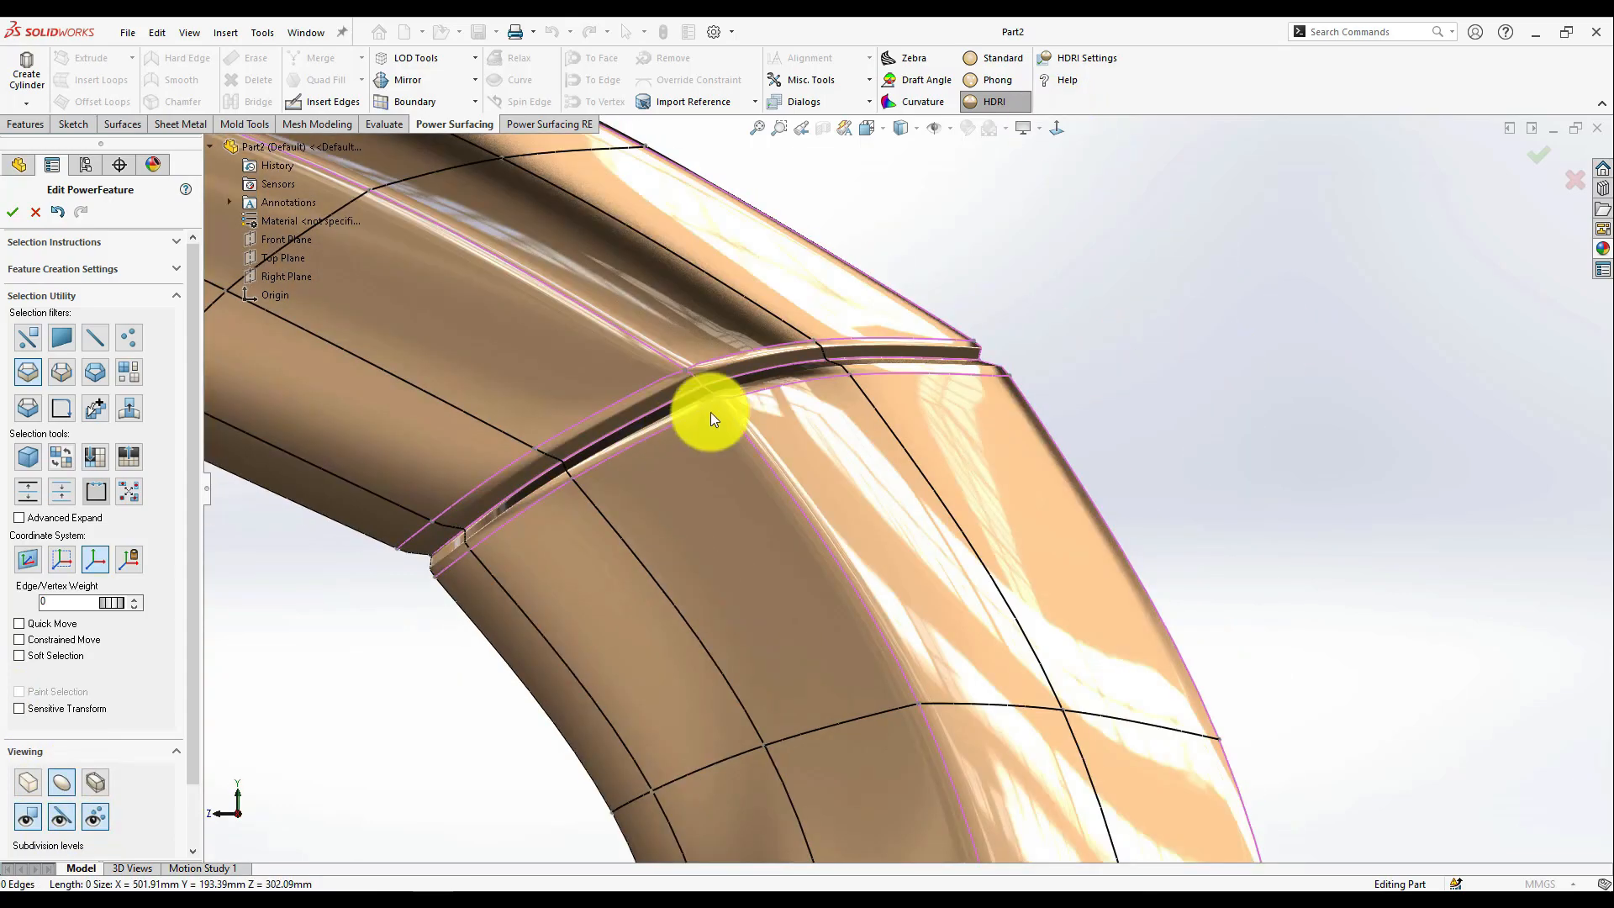
- Select the two short edges crossing the arm's groove at the lengthwise crease and modify them
{"action": "scroll", "coordinate": [682, 437], "scroll_direction": "up", "scroll_amount": 1}
{"action": "left_click", "coordinate": [28, 337]}
{"action": "key", "text": "Tab"}
{"action": "scroll", "coordinate": [841, 433], "scroll_direction": "down", "scroll_amount": 4}
{"action": "left_click", "coordinate": [869, 466]}
{"action": "left_click", "coordinate": [849, 448], "text": "ctrl"}
{"action": "right_click", "coordinate": [866, 457]}
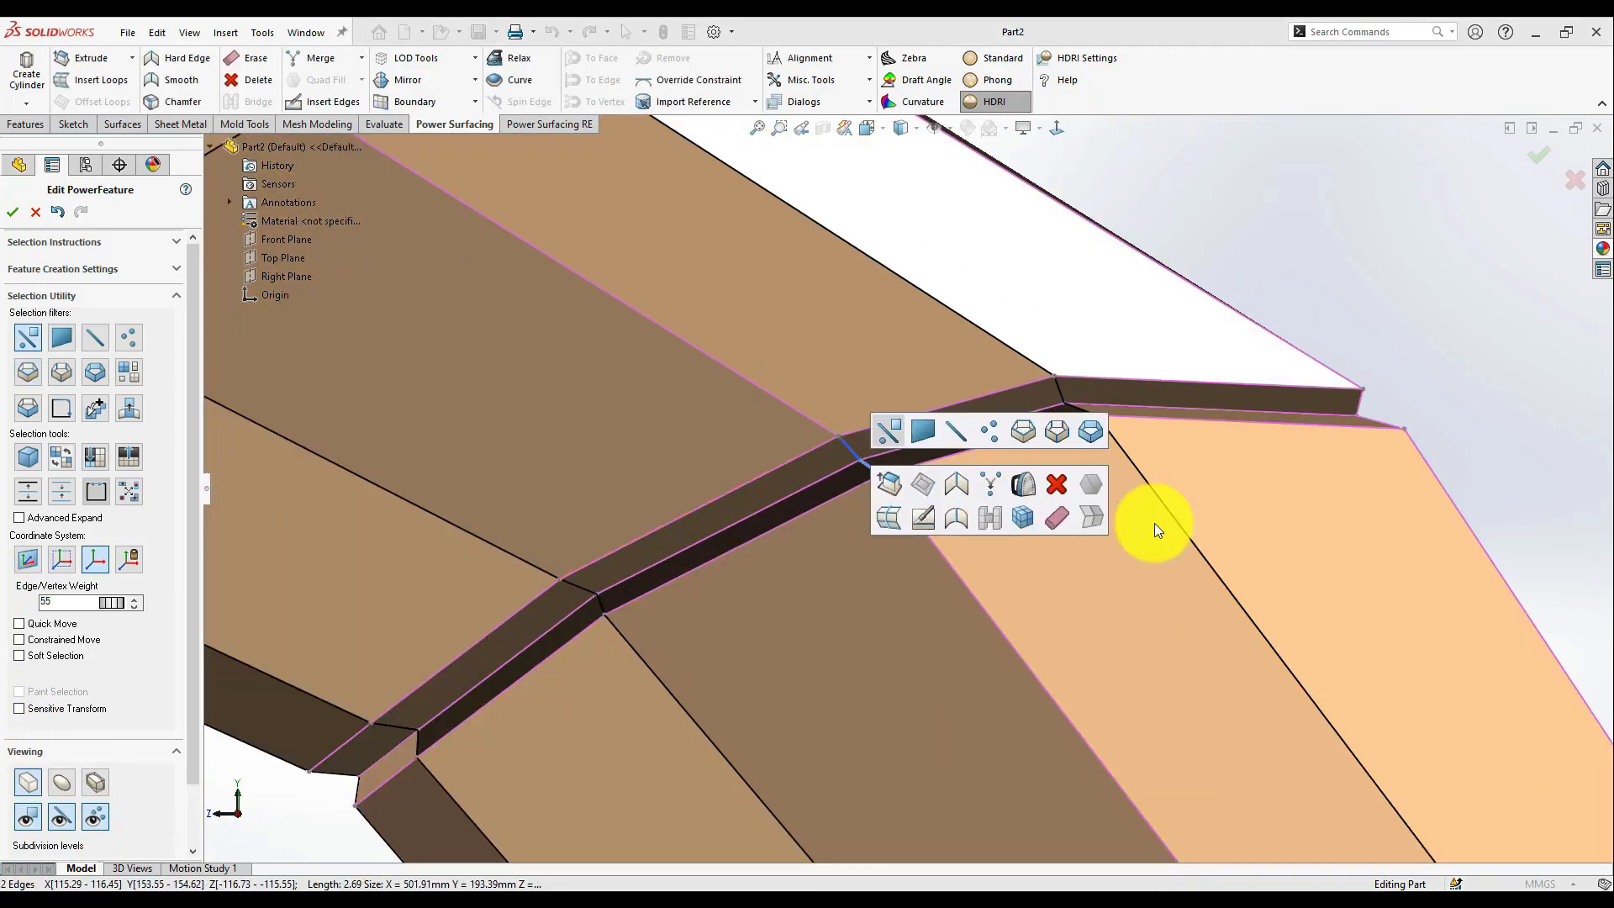
{"action": "left_click", "coordinate": [888, 517]}
- Select the remaining short edges crossing the arm's groove and adjust their edge weight
{"action": "scroll", "coordinate": [922, 530], "scroll_direction": "up", "scroll_amount": 2}
{"action": "left_click", "coordinate": [729, 372]}
{"action": "left_click", "coordinate": [1015, 652]}
{"action": "scroll", "coordinate": [899, 482], "scroll_direction": "down", "scroll_amount": 3}
{"action": "left_click", "coordinate": [782, 420]}
{"action": "left_click", "coordinate": [924, 540], "text": "ctrl"}
{"action": "scroll", "coordinate": [898, 482], "scroll_direction": "up", "scroll_amount": 3}
{"action": "left_click", "coordinate": [733, 384]}
{"action": "left_click", "coordinate": [1014, 651], "text": "ctrl"}
{"action": "left_click", "coordinate": [134, 602]}
- Examine the grooved arm in smooth display without mesh edges from several angles
{"action": "key", "text": "Tab"}
{"action": "left_click", "coordinate": [1412, 465]}
{"action": "scroll", "coordinate": [1146, 479], "scroll_direction": "up", "scroll_amount": 6}
{"action": "middle_click_drag", "start_coordinate": [1146, 479], "coordinate": [869, 681]}
{"action": "left_click", "coordinate": [61, 816]}
{"action": "left_click", "coordinate": [95, 816]}
{"action": "middle_click_drag", "start_coordinate": [588, 673], "coordinate": [870, 514]}
{"action": "scroll", "coordinate": [745, 752], "scroll_direction": "up", "scroll_amount": 4}
{"action": "scroll", "coordinate": [870, 515], "scroll_direction": "down", "scroll_amount": 4}
{"action": "scroll", "coordinate": [870, 513], "scroll_direction": "up", "scroll_amount": 5}
- Show the mesh edges and shift the selected edges near the arm's groove slightly
{"action": "left_click", "coordinate": [62, 816]}
{"action": "double_click", "coordinate": [894, 455]}
{"action": "left_click_drag", "start_coordinate": [895, 456], "coordinate": [910, 458]}
{"action": "left_click", "coordinate": [543, 694]}
{"action": "scroll", "coordinate": [543, 694], "scroll_direction": "up", "scroll_amount": 1}
{"action": "right_click", "coordinate": [704, 525]}
{"action": "left_click", "coordinate": [799, 471]}
- Select and reposition edges on the inner side of the arm's bend just below the groove
{"action": "left_click", "coordinate": [62, 817]}
{"action": "scroll", "coordinate": [537, 649], "scroll_direction": "up", "scroll_amount": 6}
{"action": "middle_click_drag", "start_coordinate": [759, 674], "coordinate": [820, 739]}
{"action": "left_click", "coordinate": [61, 816]}
{"action": "right_click", "coordinate": [869, 607]}
{"action": "middle_click_drag", "start_coordinate": [831, 671], "coordinate": [832, 613]}
{"action": "left_click", "coordinate": [888, 573]}
{"action": "left_click", "coordinate": [832, 620]}
{"action": "left_click_drag", "start_coordinate": [819, 622], "coordinate": [798, 624]}
{"action": "mouse_move", "coordinate": [849, 556]}
{"action": "middle_mouse_down"}
{"action": "mouse_move", "coordinate": [799, 559]}
{"action": "mouse_move", "coordinate": [865, 547]}
{"action": "middle_mouse_up"}
{"action": "left_click", "coordinate": [808, 538]}
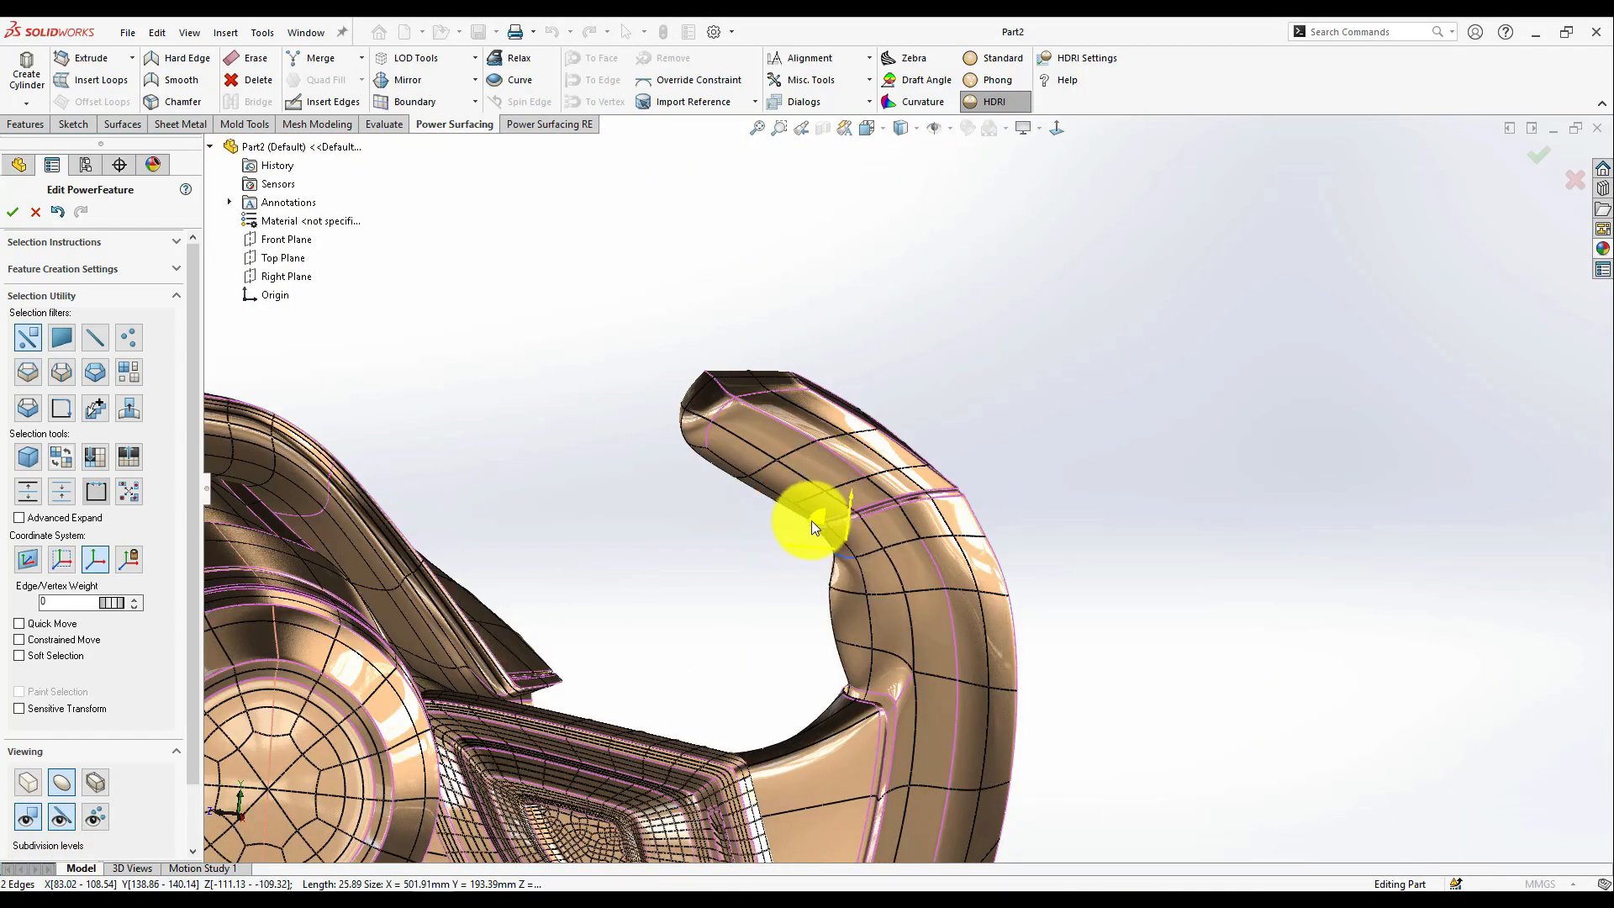
- Move the edge beneath the arm's inner bend to even out the surface
{"action": "left_click", "coordinate": [799, 648]}
{"action": "scroll", "coordinate": [749, 735], "scroll_direction": "up", "scroll_amount": 7}
{"action": "middle_click_drag", "start_coordinate": [746, 725], "coordinate": [756, 487]}
{"action": "scroll", "coordinate": [860, 697], "scroll_direction": "down", "scroll_amount": 7}
{"action": "left_click", "coordinate": [728, 441]}
{"action": "left_click_drag", "start_coordinate": [728, 463], "coordinate": [755, 454]}
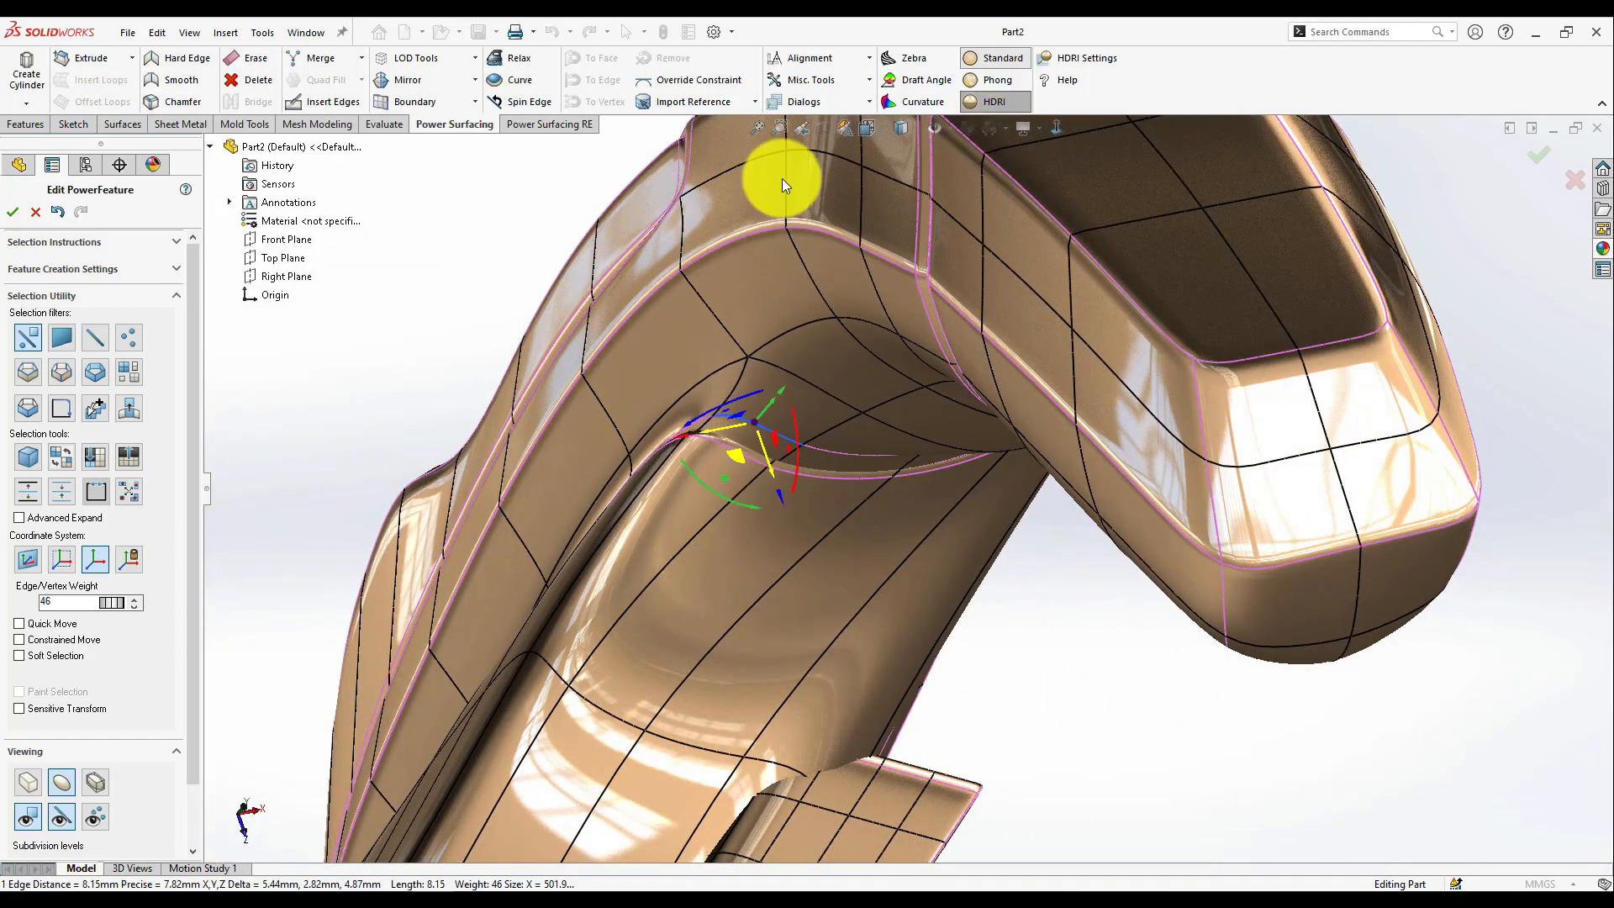
- Switch to Standard shading and control mesh display, and select the vertex at the upper corner of the arm's recessed panel for adjustment
{"action": "left_click", "coordinate": [999, 67]}
{"action": "left_click", "coordinate": [28, 780]}
{"action": "mouse_move", "coordinate": [624, 654]}
{"action": "middle_mouse_down"}
{"action": "mouse_move", "coordinate": [738, 694]}
{"action": "mouse_move", "coordinate": [761, 367]}
{"action": "mouse_move", "coordinate": [808, 692]}
{"action": "mouse_move", "coordinate": [717, 538]}
{"action": "mouse_move", "coordinate": [613, 872]}
{"action": "mouse_move", "coordinate": [879, 591]}
{"action": "middle_mouse_up"}
{"action": "scroll", "coordinate": [761, 367], "scroll_direction": "down", "scroll_amount": 3}
{"action": "left_click", "coordinate": [761, 368]}
{"action": "scroll", "coordinate": [716, 537], "scroll_direction": "up", "scroll_amount": 5}
{"action": "scroll", "coordinate": [848, 457], "scroll_direction": "down", "scroll_amount": 6}
{"action": "left_click", "coordinate": [787, 462]}
{"action": "middle_click_drag", "start_coordinate": [795, 465], "coordinate": [910, 431]}
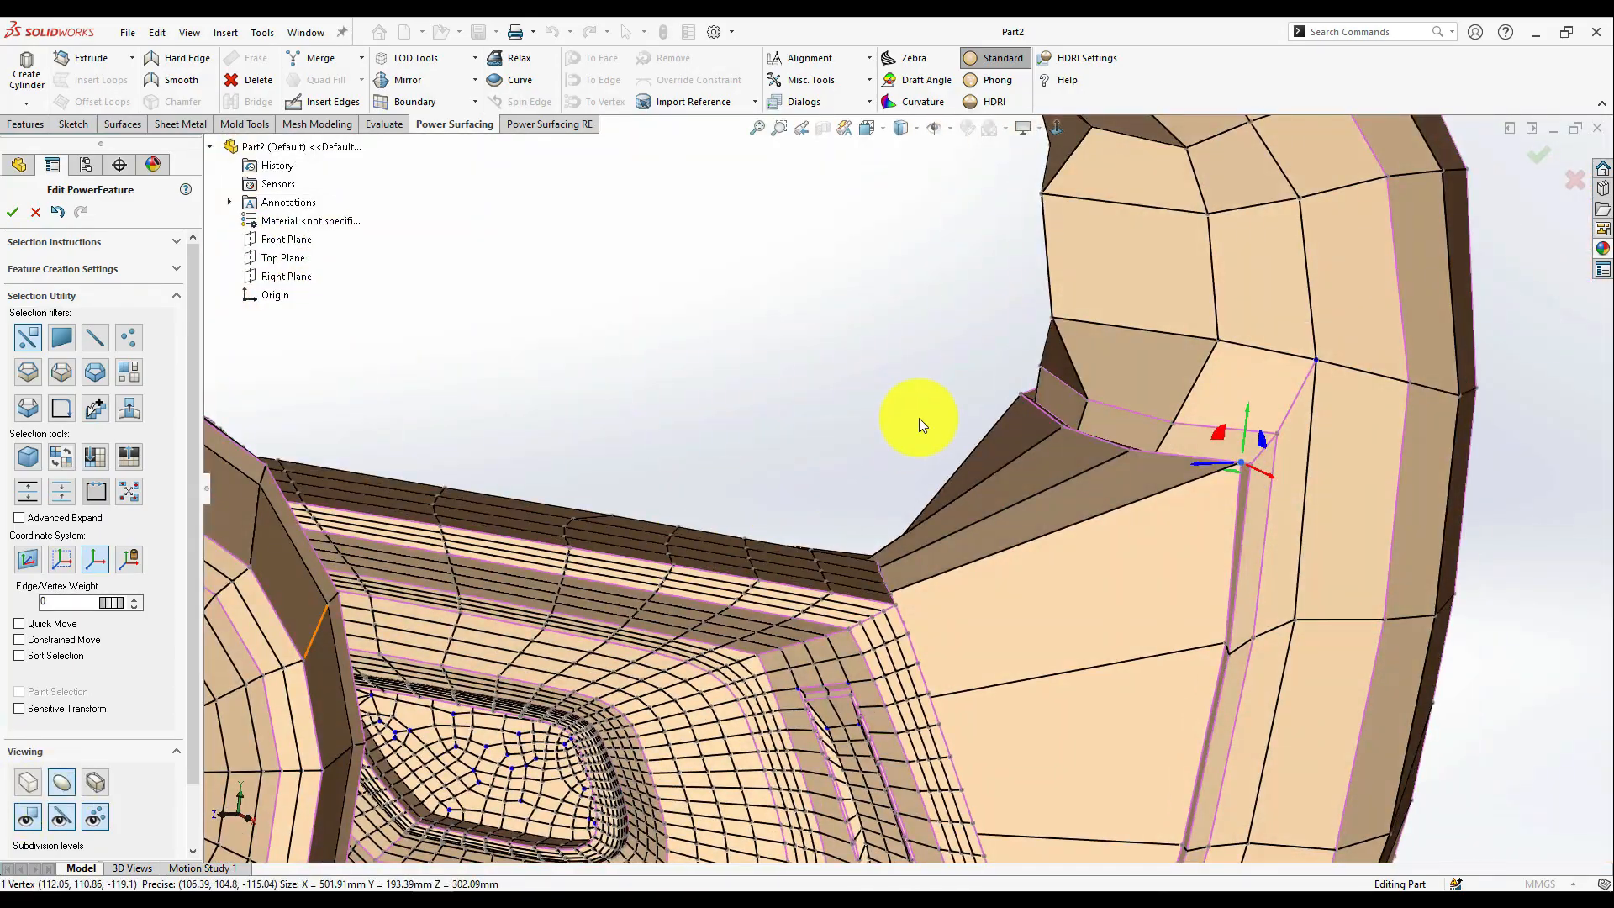
- Set the two upper vertices of the lower arm's creased panel to weight 1 and adjust the side edges below them
{"action": "scroll", "coordinate": [866, 446], "scroll_direction": "up", "scroll_amount": 6}
{"action": "middle_click_drag", "start_coordinate": [821, 457], "coordinate": [1026, 623]}
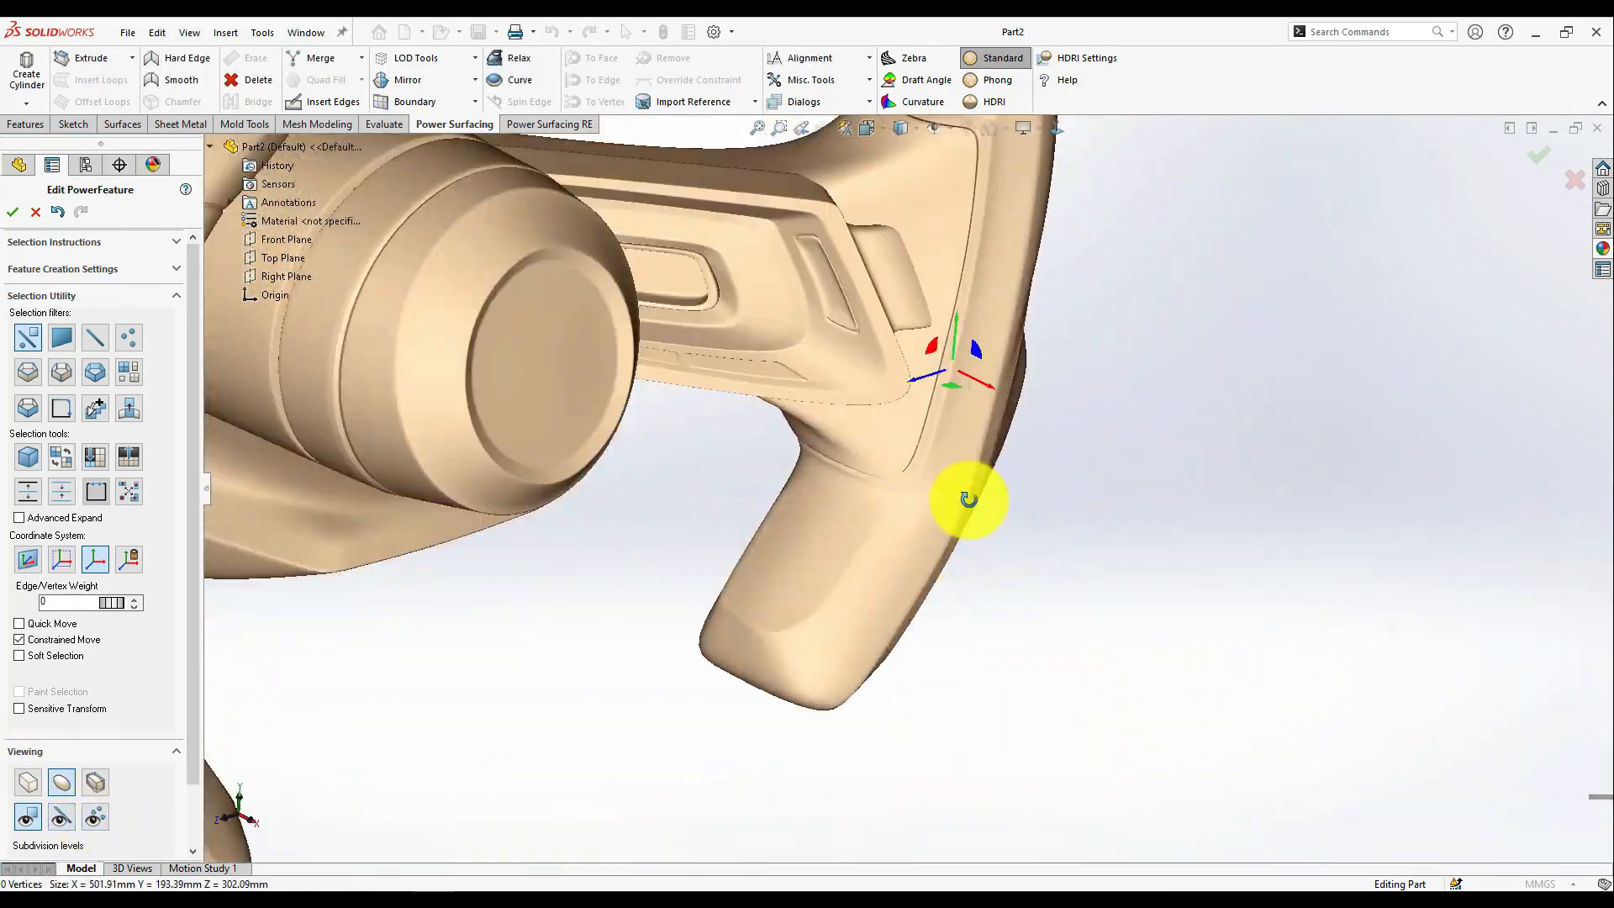
{"action": "middle_click_drag", "start_coordinate": [968, 500], "coordinate": [1009, 502]}
{"action": "left_click", "coordinate": [847, 691]}
{"action": "left_click", "coordinate": [25, 789]}
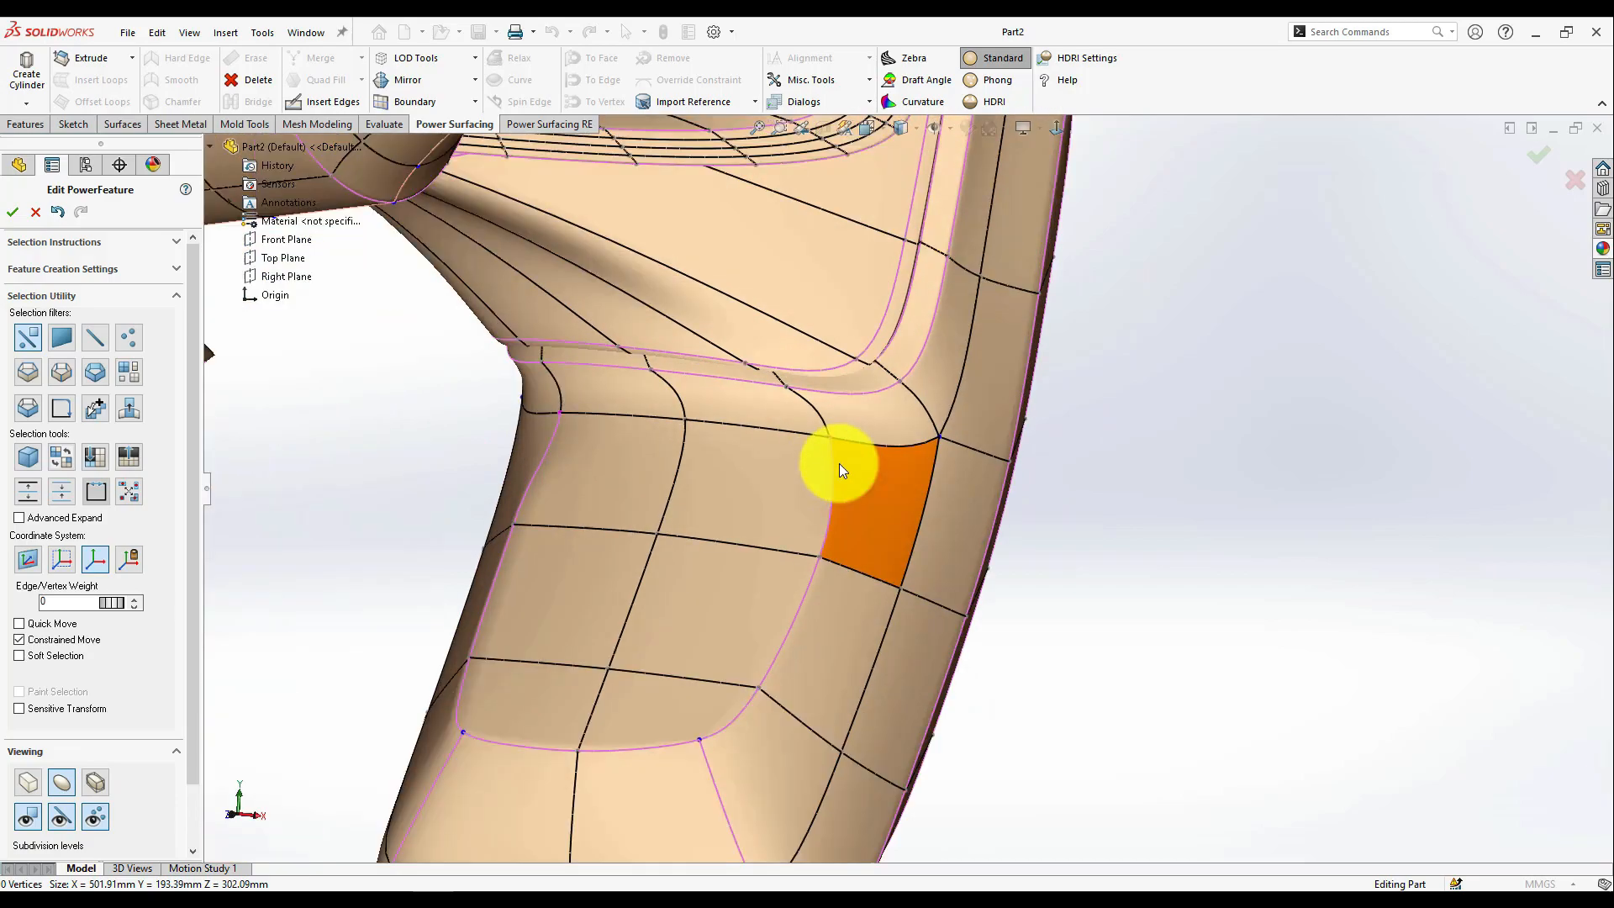
{"action": "key", "text": "s"}
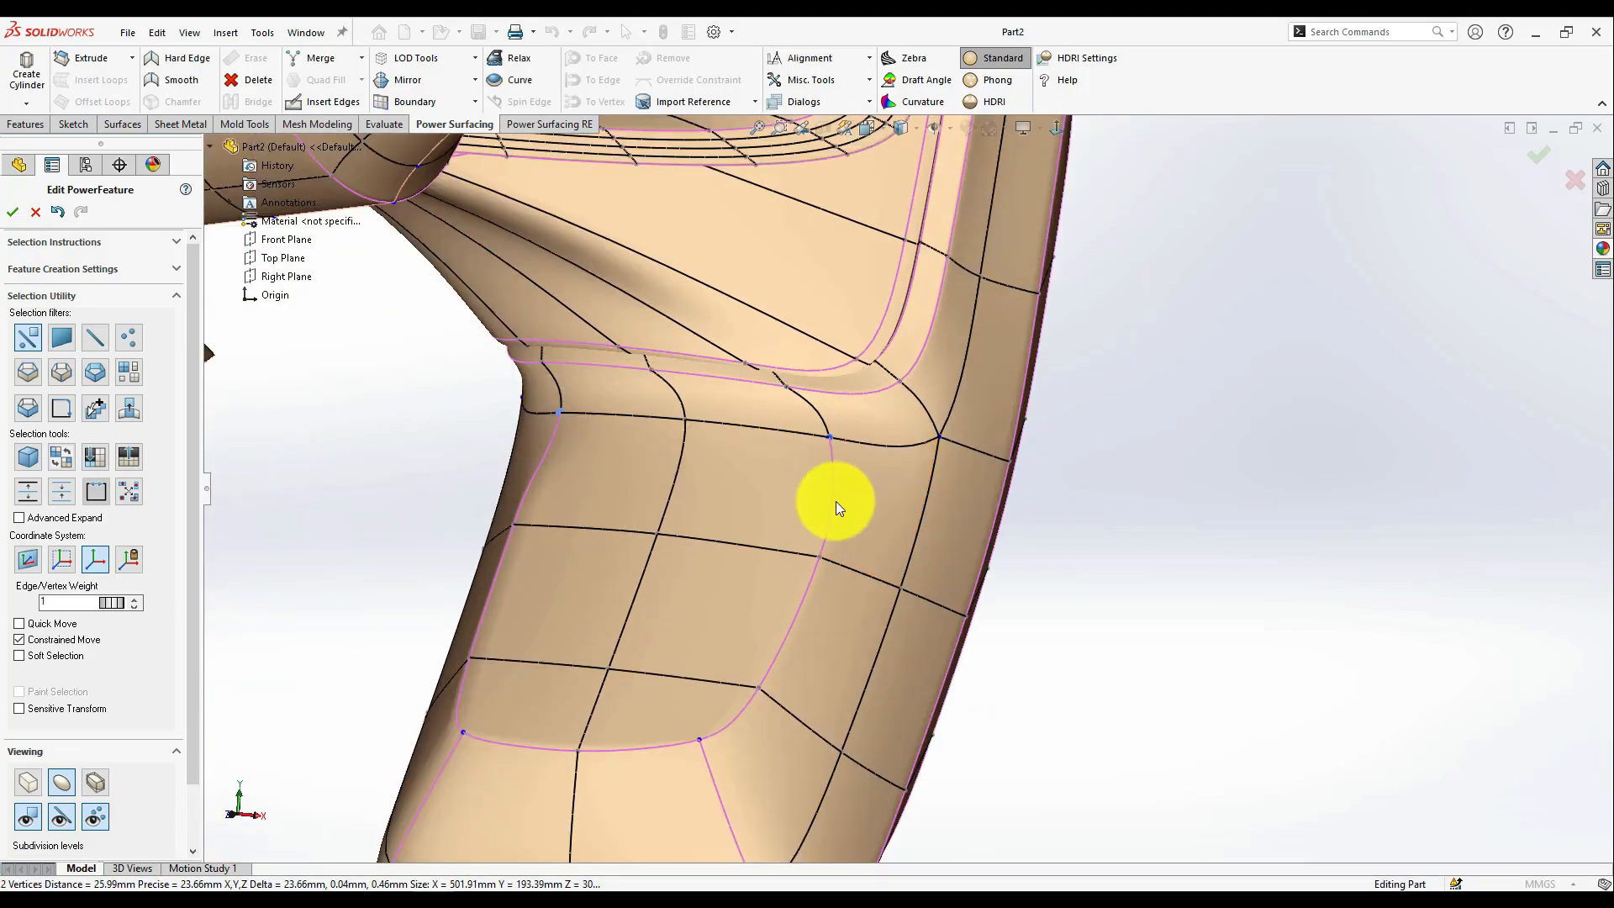
{"action": "left_click", "coordinate": [832, 501]}
{"action": "left_click", "coordinate": [532, 462], "text": "ctrl"}
{"action": "left_click", "coordinate": [137, 605]}
{"action": "key", "text": "BackSpace"}
{"action": "left_click", "coordinate": [829, 436]}
{"action": "left_click", "coordinate": [559, 412], "text": "ctrl"}
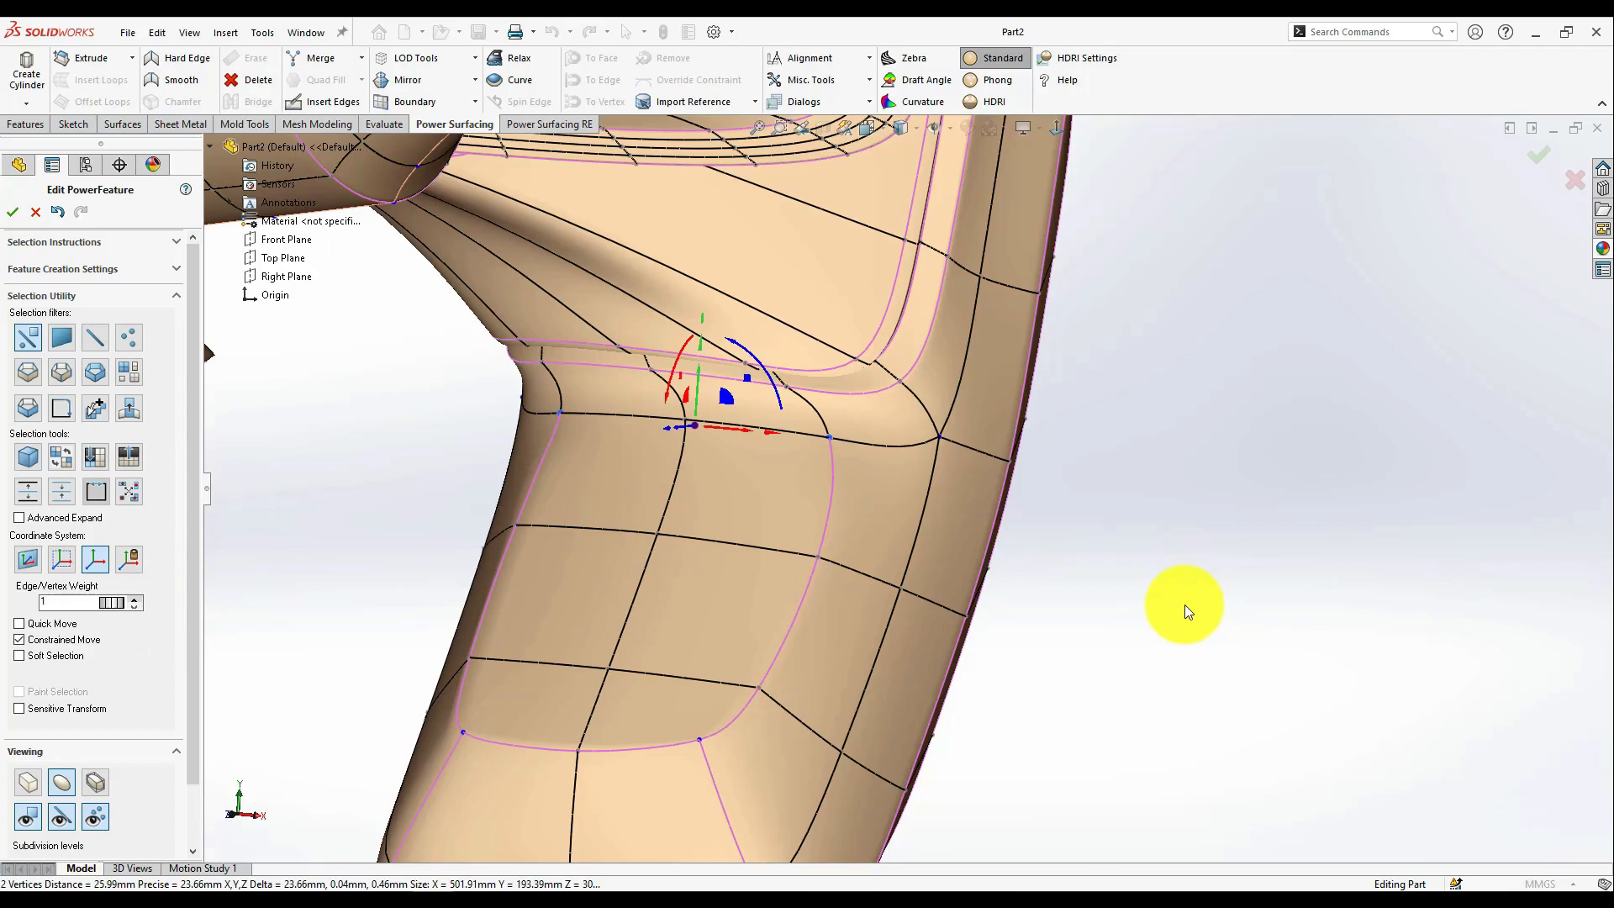
{"action": "left_click", "coordinate": [1012, 665]}
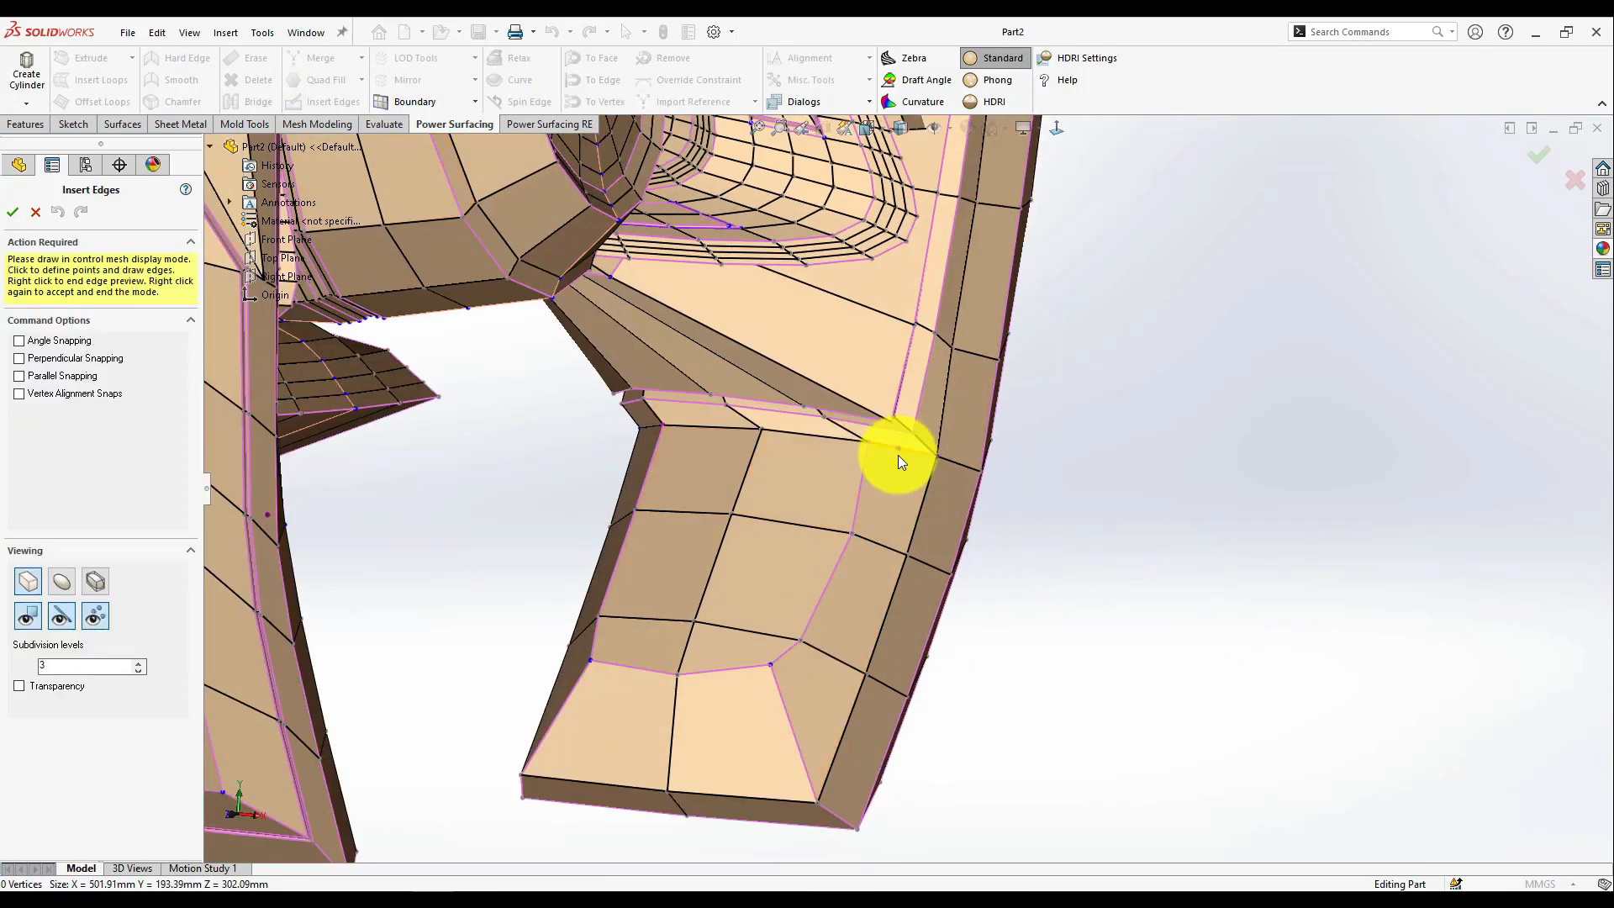
{"action": "right_click", "coordinate": [416, 638]}
{"action": "left_click", "coordinate": [61, 782]}
- Adjust the edges across the arm's lower tip and undo the last change
{"action": "middle_click_drag", "start_coordinate": [981, 687], "coordinate": [1023, 760]}
{"action": "scroll", "coordinate": [882, 538], "scroll_direction": "up", "scroll_amount": 3}
{"action": "left_click", "coordinate": [62, 816]}
{"action": "left_click", "coordinate": [842, 576]}
{"action": "scroll", "coordinate": [832, 581], "scroll_direction": "down", "scroll_amount": 4}
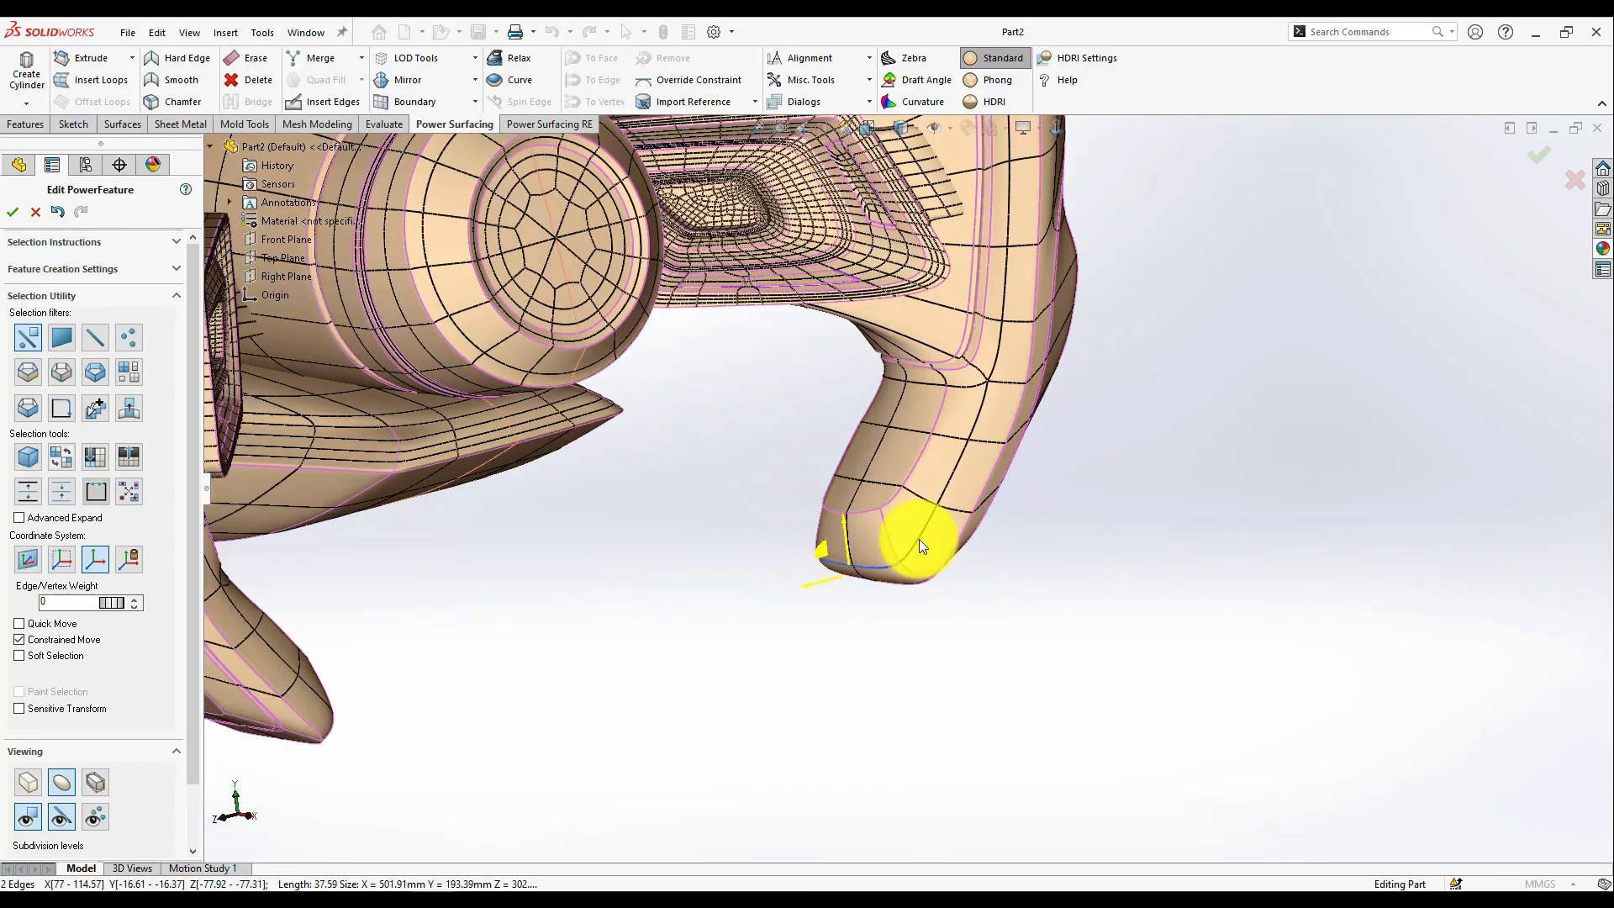
{"action": "key", "text": "ctrl+z"}
{"action": "middle_click_drag", "start_coordinate": [965, 643], "coordinate": [1063, 640]}
{"action": "scroll", "coordinate": [1063, 641], "scroll_direction": "up", "scroll_amount": 5}
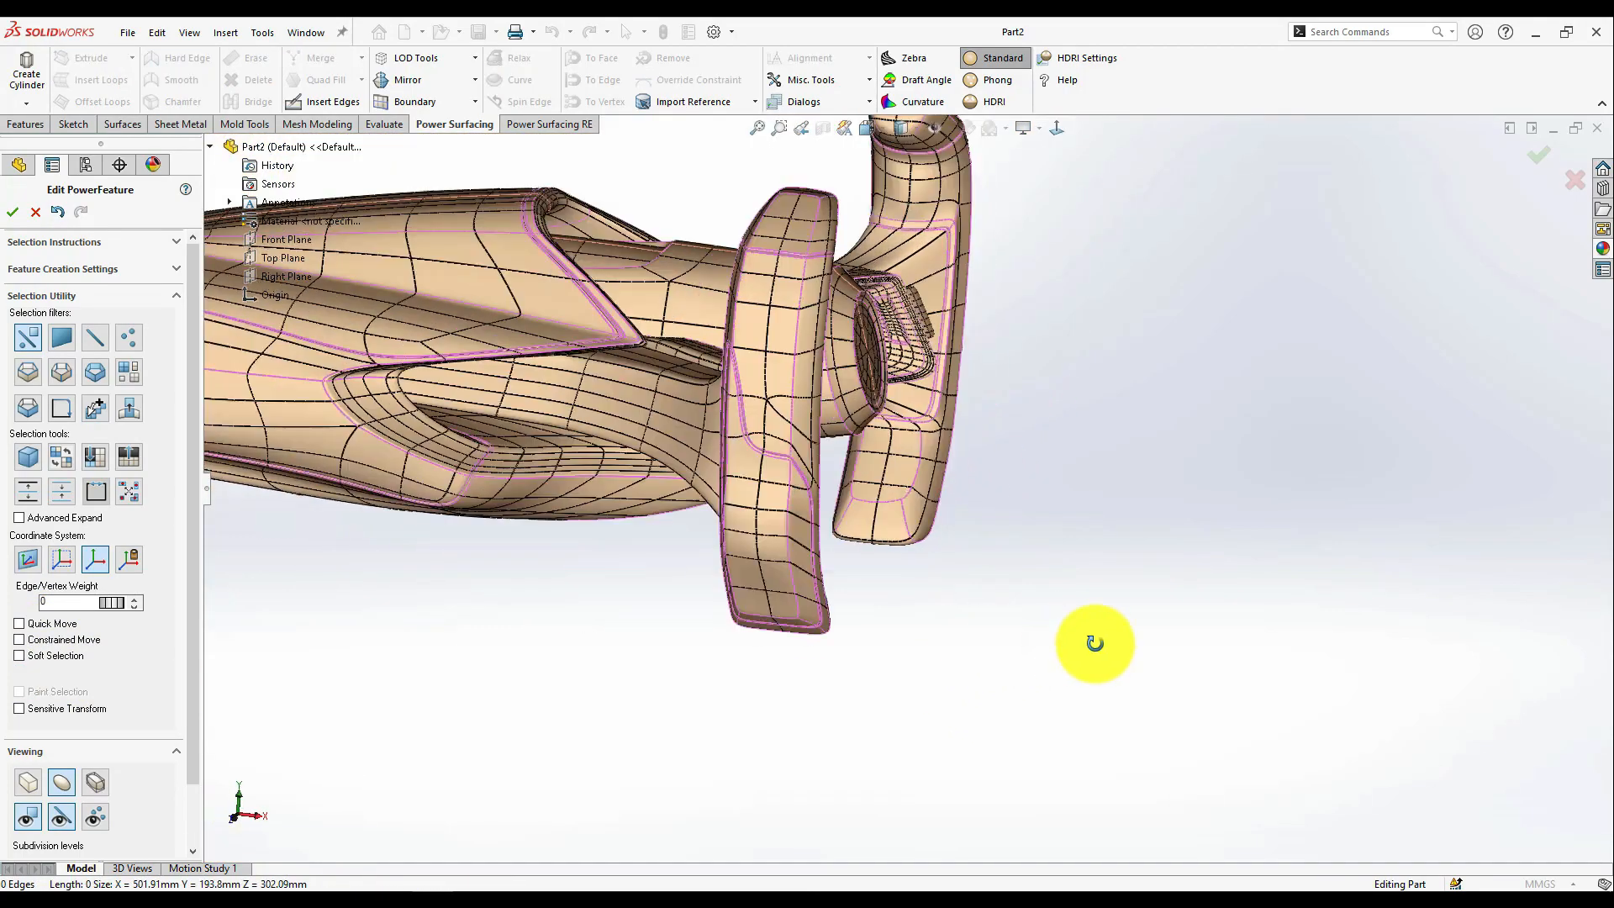
- Try to move the side faces of the arm's lower end
{"action": "scroll", "coordinate": [935, 508], "scroll_direction": "down", "scroll_amount": 4}
{"action": "left_click", "coordinate": [886, 521]}
{"action": "left_click", "coordinate": [864, 635]}
{"action": "middle_click_drag", "start_coordinate": [864, 636], "coordinate": [1009, 622]}
{"action": "left_click", "coordinate": [820, 479]}
{"action": "left_click", "coordinate": [794, 433], "text": "shift"}
{"action": "middle_click_drag", "start_coordinate": [794, 433], "coordinate": [760, 495]}
{"action": "left_click_drag", "start_coordinate": [774, 482], "coordinate": [812, 496]}
{"action": "key", "text": "ctrl+z"}
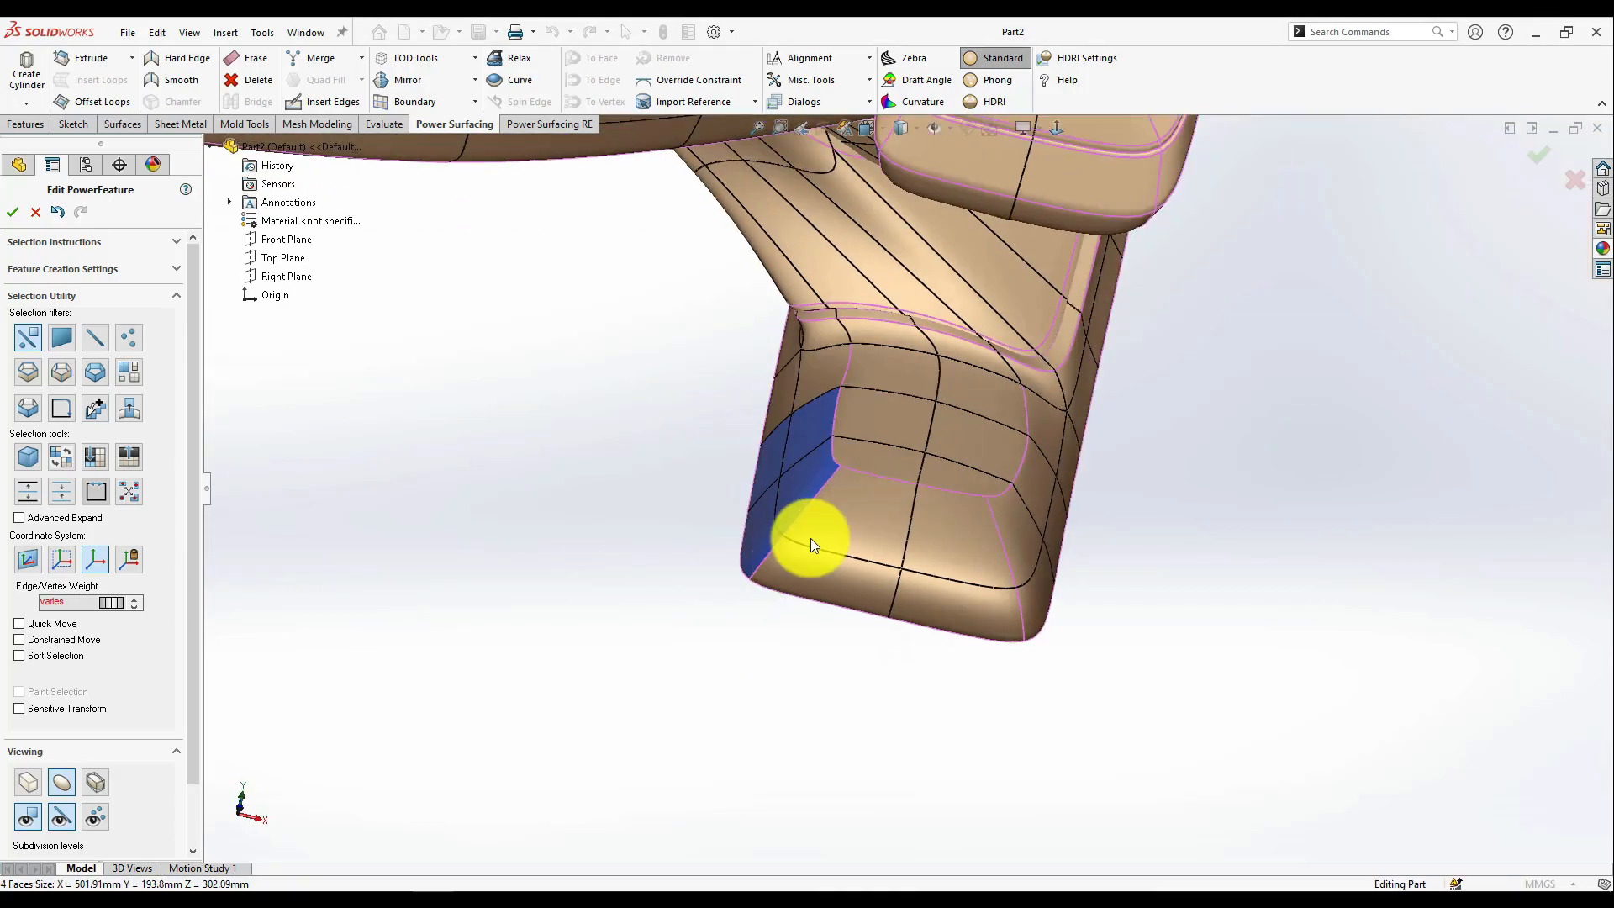
- Turn on Soft Selection at 4 and adjust the inner side faces of the arm's lower end
{"action": "middle_click_drag", "start_coordinate": [790, 568], "coordinate": [674, 520]}
{"action": "mouse_move", "coordinate": [790, 483]}
{"action": "middle_mouse_down"}
{"action": "mouse_move", "coordinate": [691, 540]}
{"action": "mouse_move", "coordinate": [774, 504]}
{"action": "middle_mouse_up"}
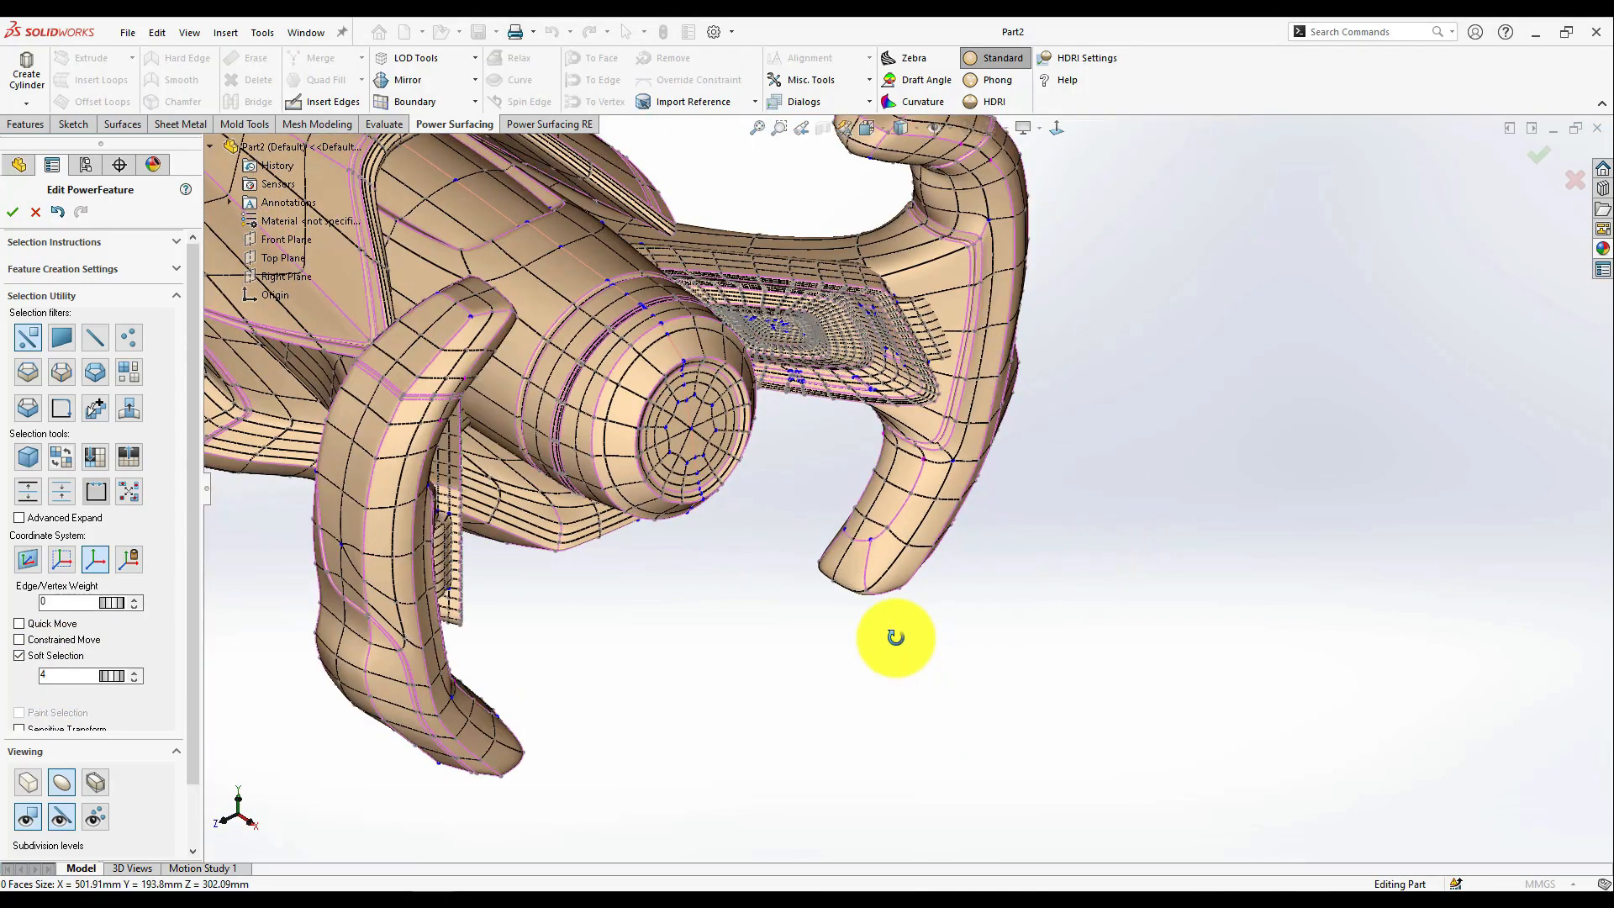
{"action": "middle_click_drag", "start_coordinate": [895, 636], "coordinate": [890, 558]}
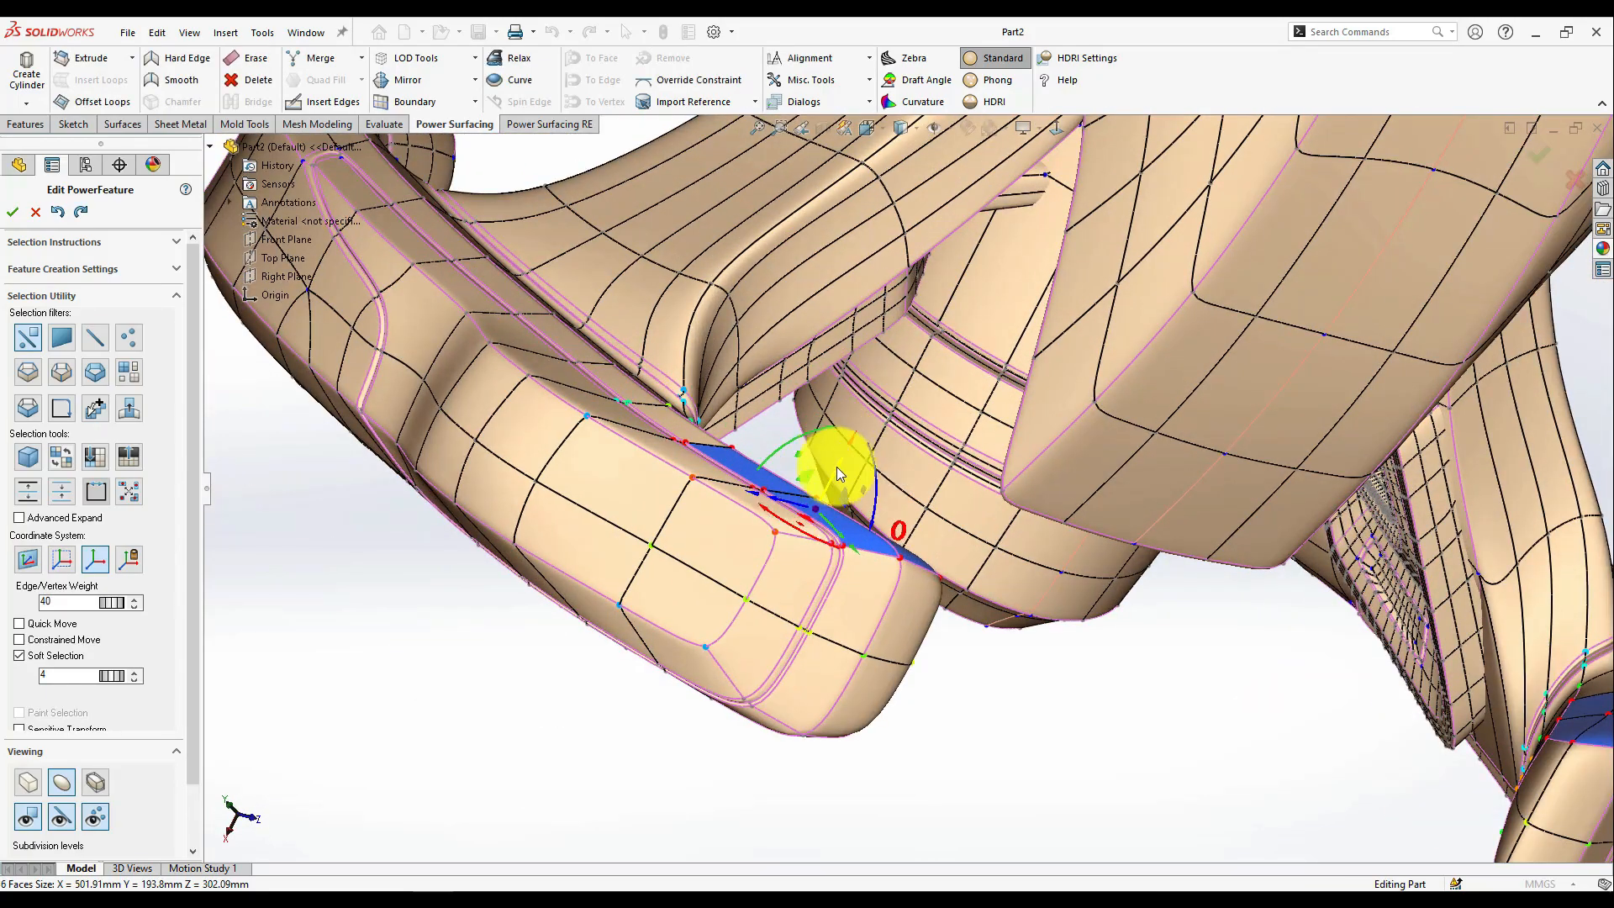
{"action": "left_click", "coordinate": [28, 782]}
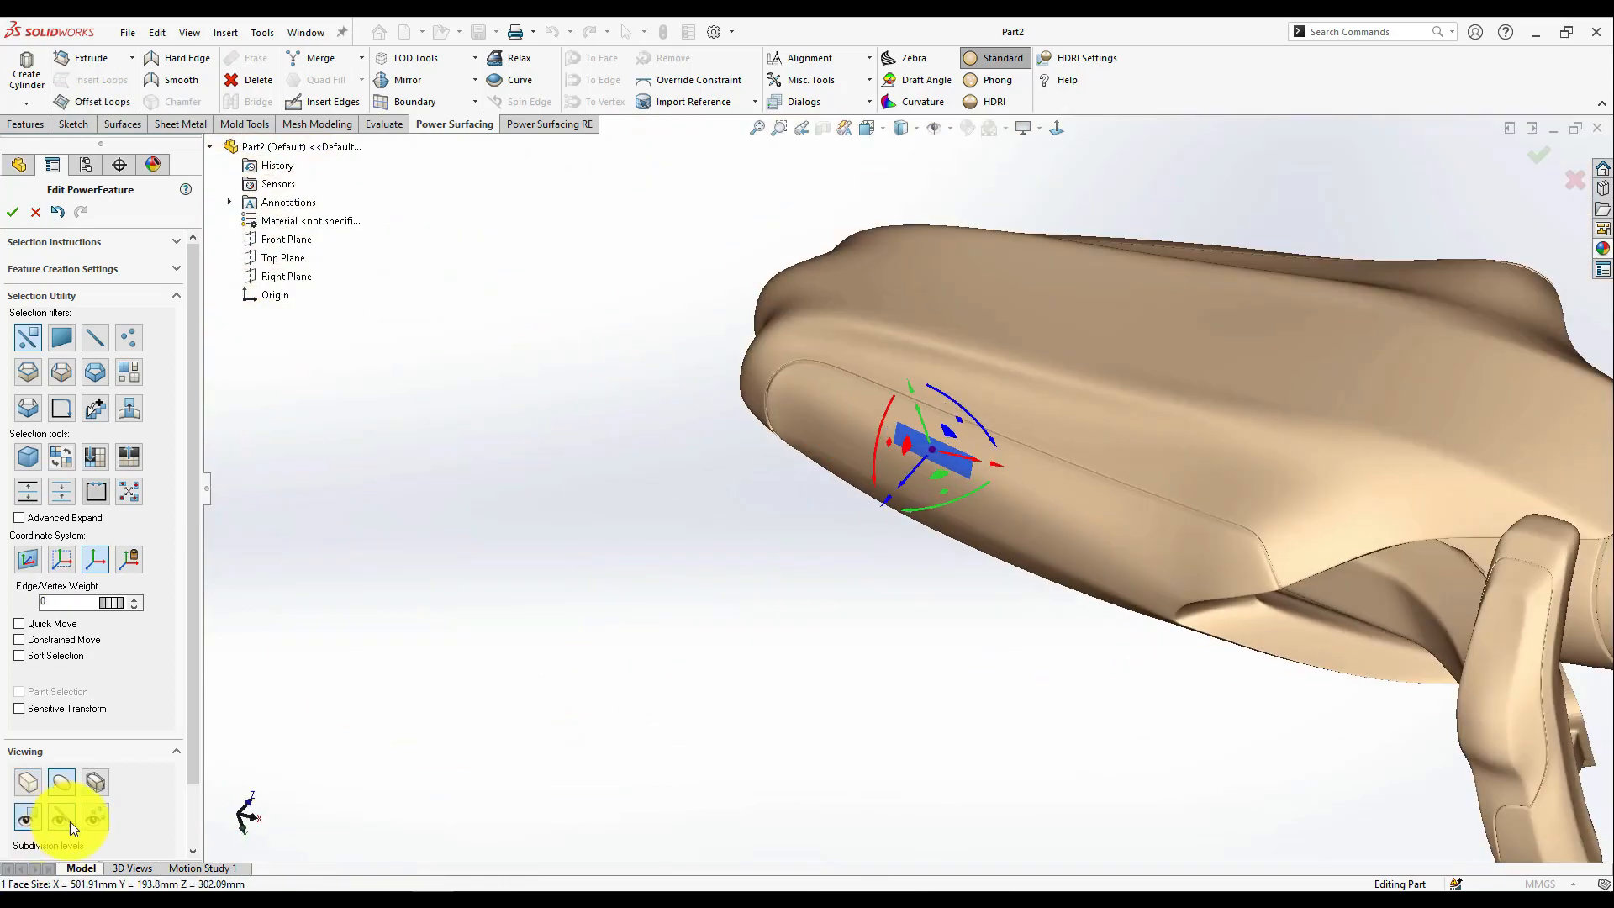
- Set the edge weight of the edge row near the front end of the body's grooved side panel to 54
{"action": "left_click", "coordinate": [28, 781]}
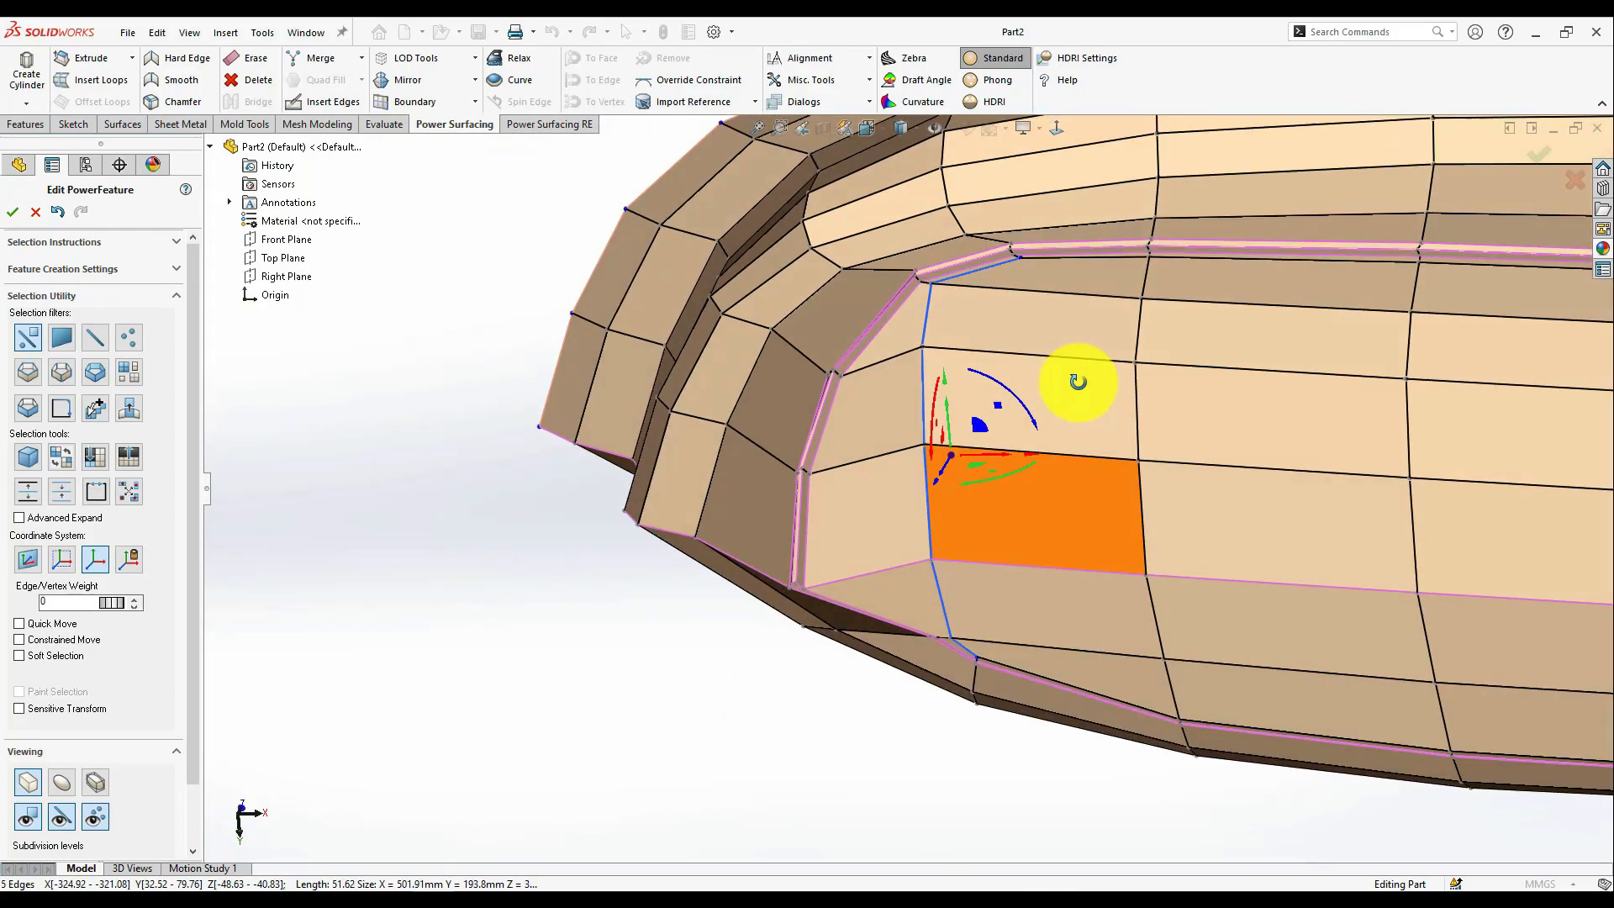
{"action": "left_click_drag", "start_coordinate": [104, 602], "coordinate": [124, 602]}
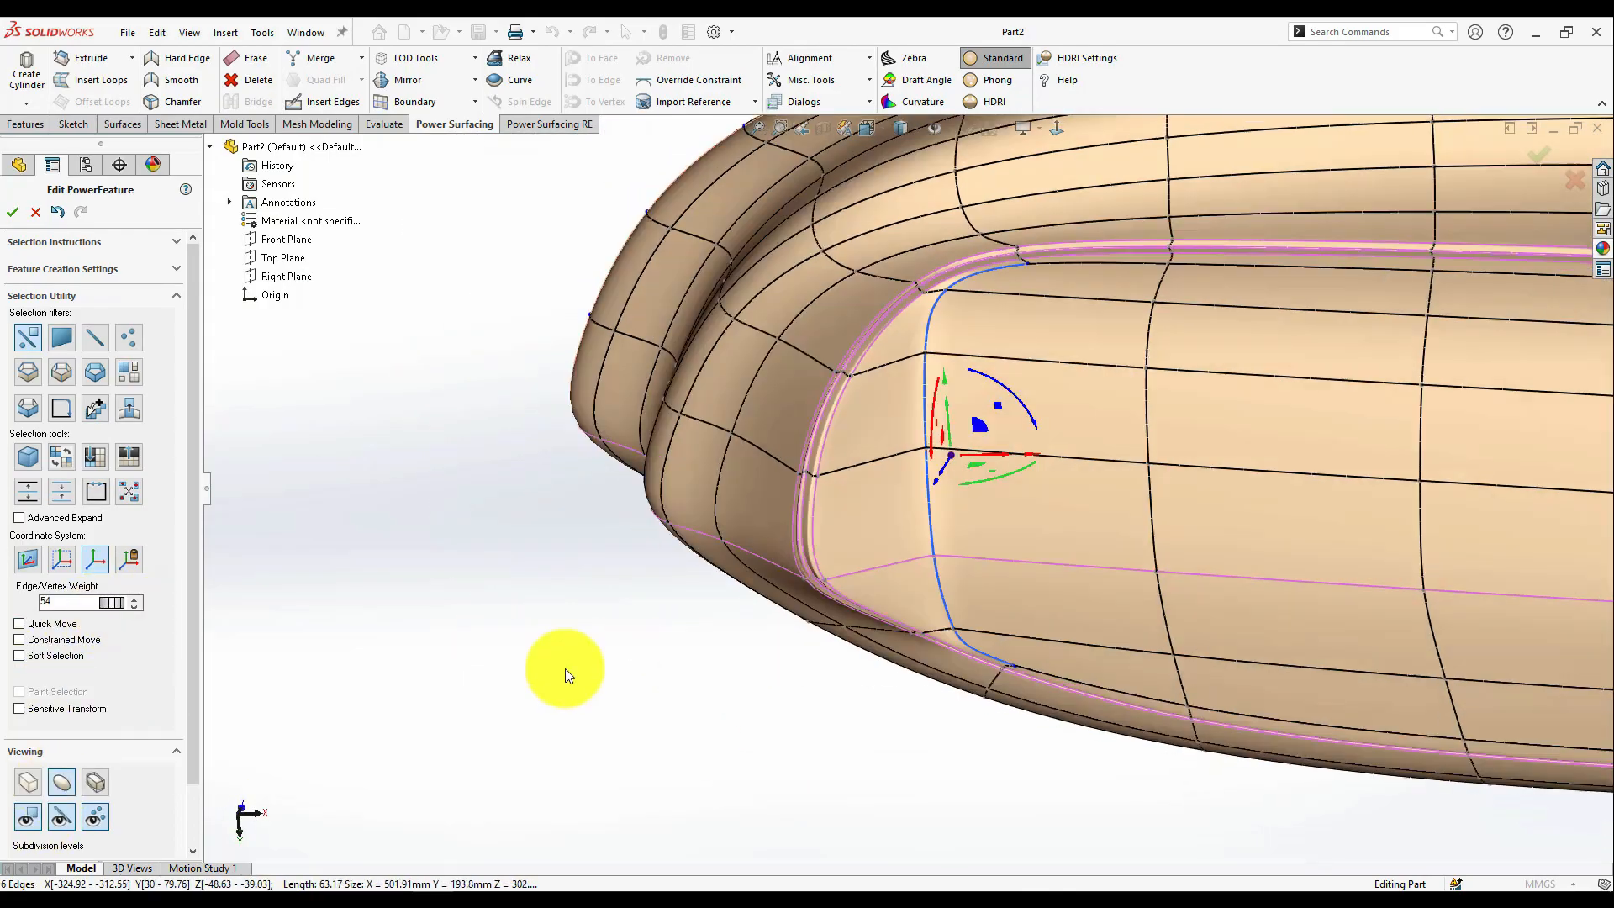
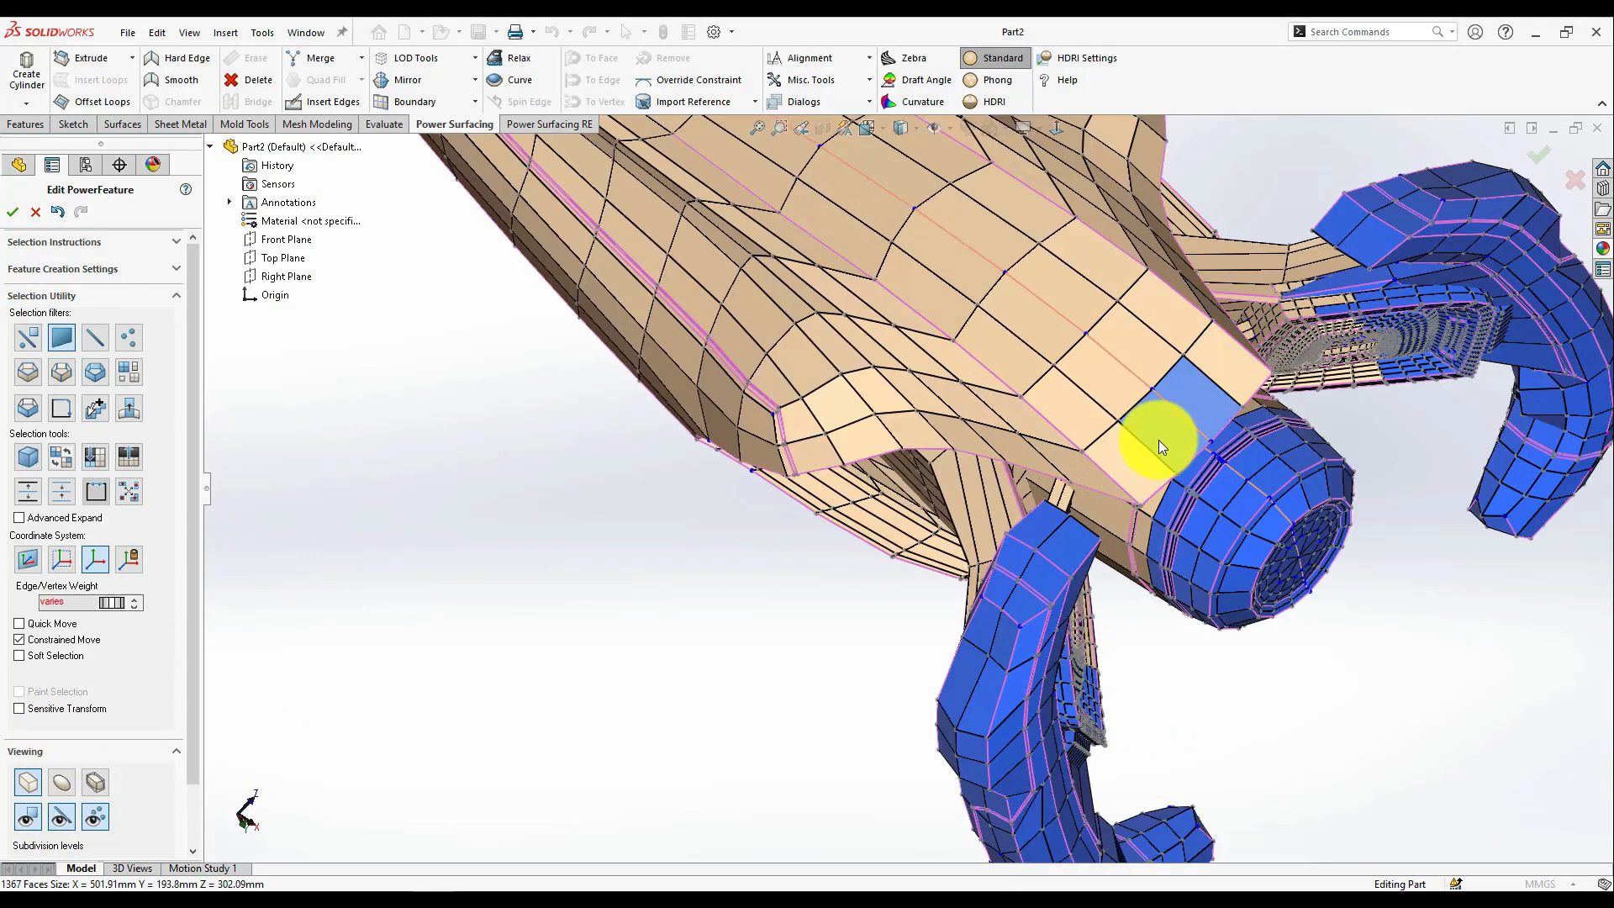
- Try to move both arms rearward from the body with Soft Selection at 6
{"action": "middle_click_drag", "start_coordinate": [1158, 441], "coordinate": [972, 774]}
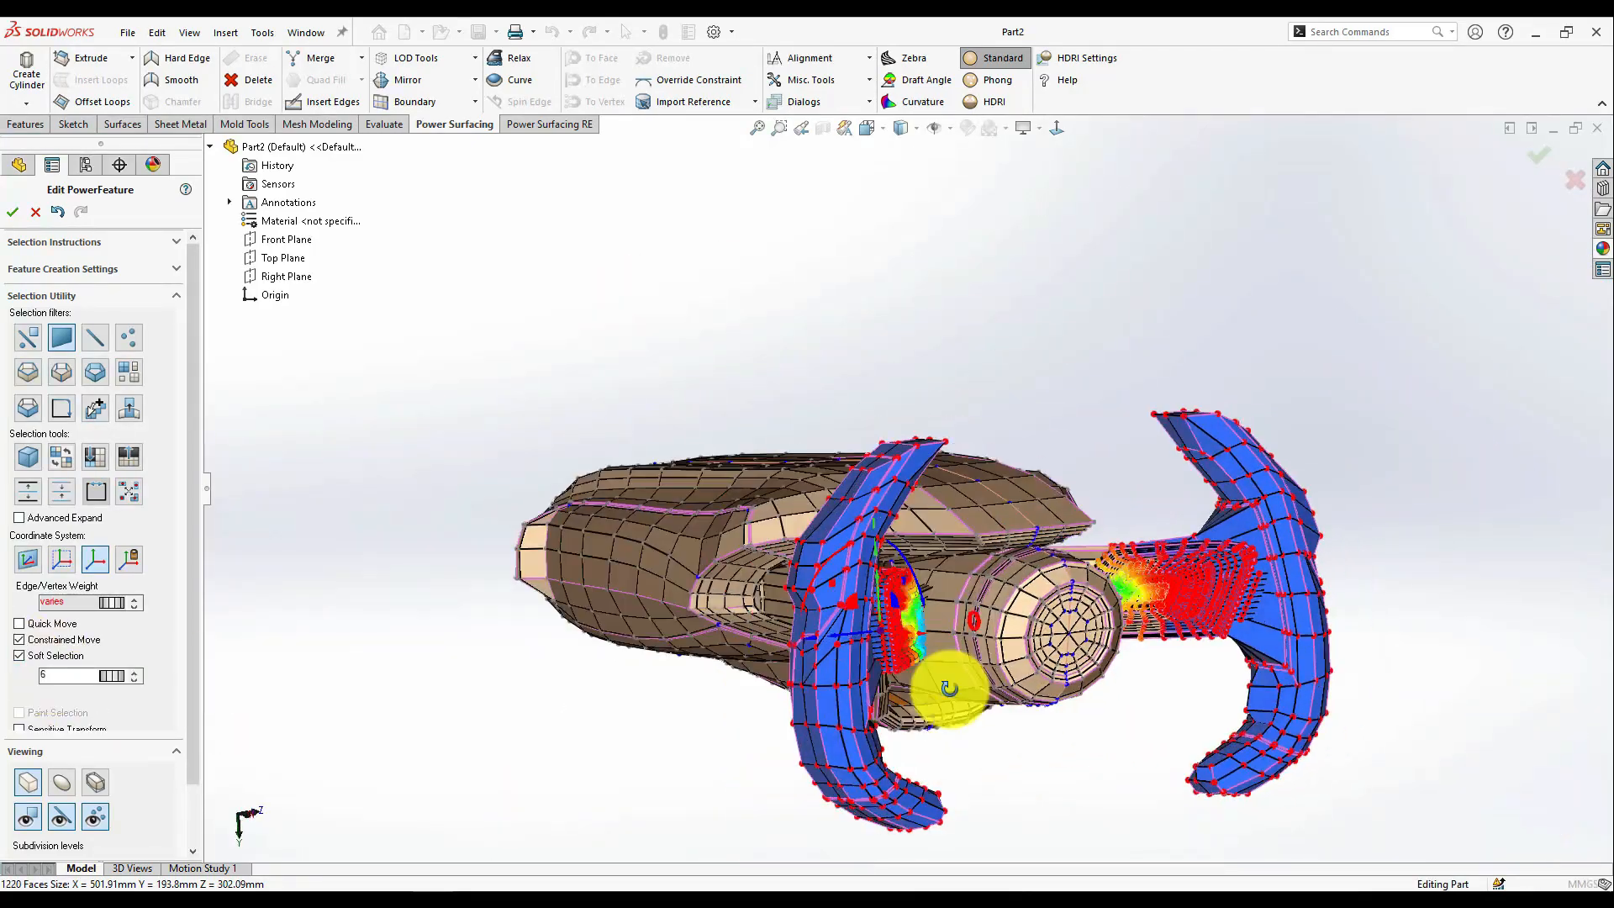
{"action": "middle_click_drag", "start_coordinate": [949, 688], "coordinate": [923, 578]}
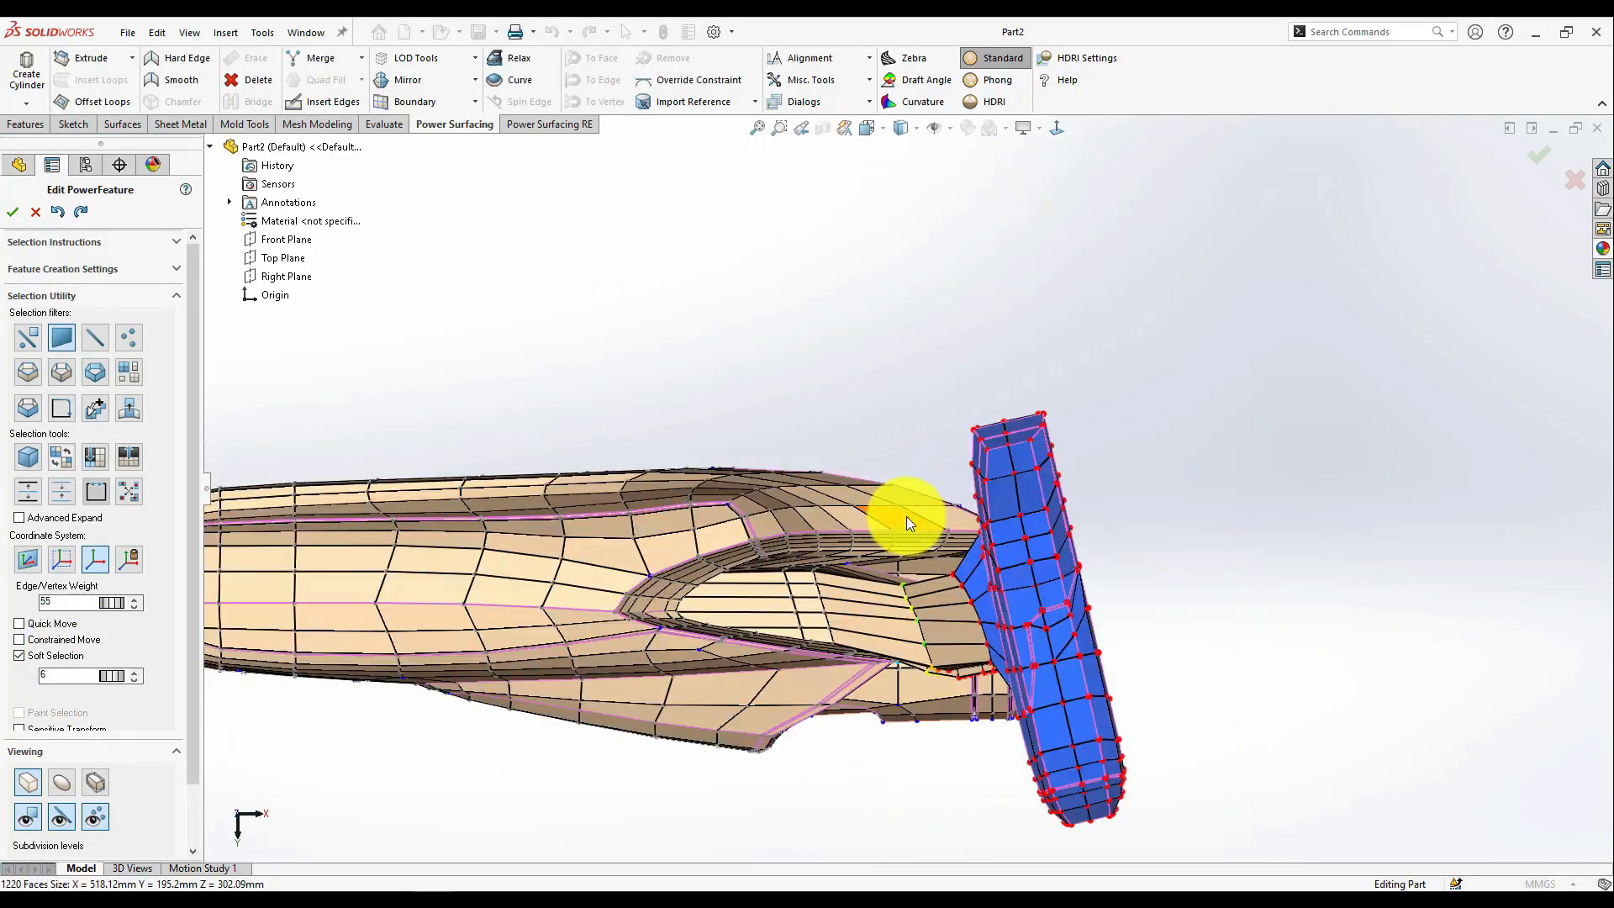
{"action": "left_click_drag", "start_coordinate": [900, 522], "coordinate": [1177, 619]}
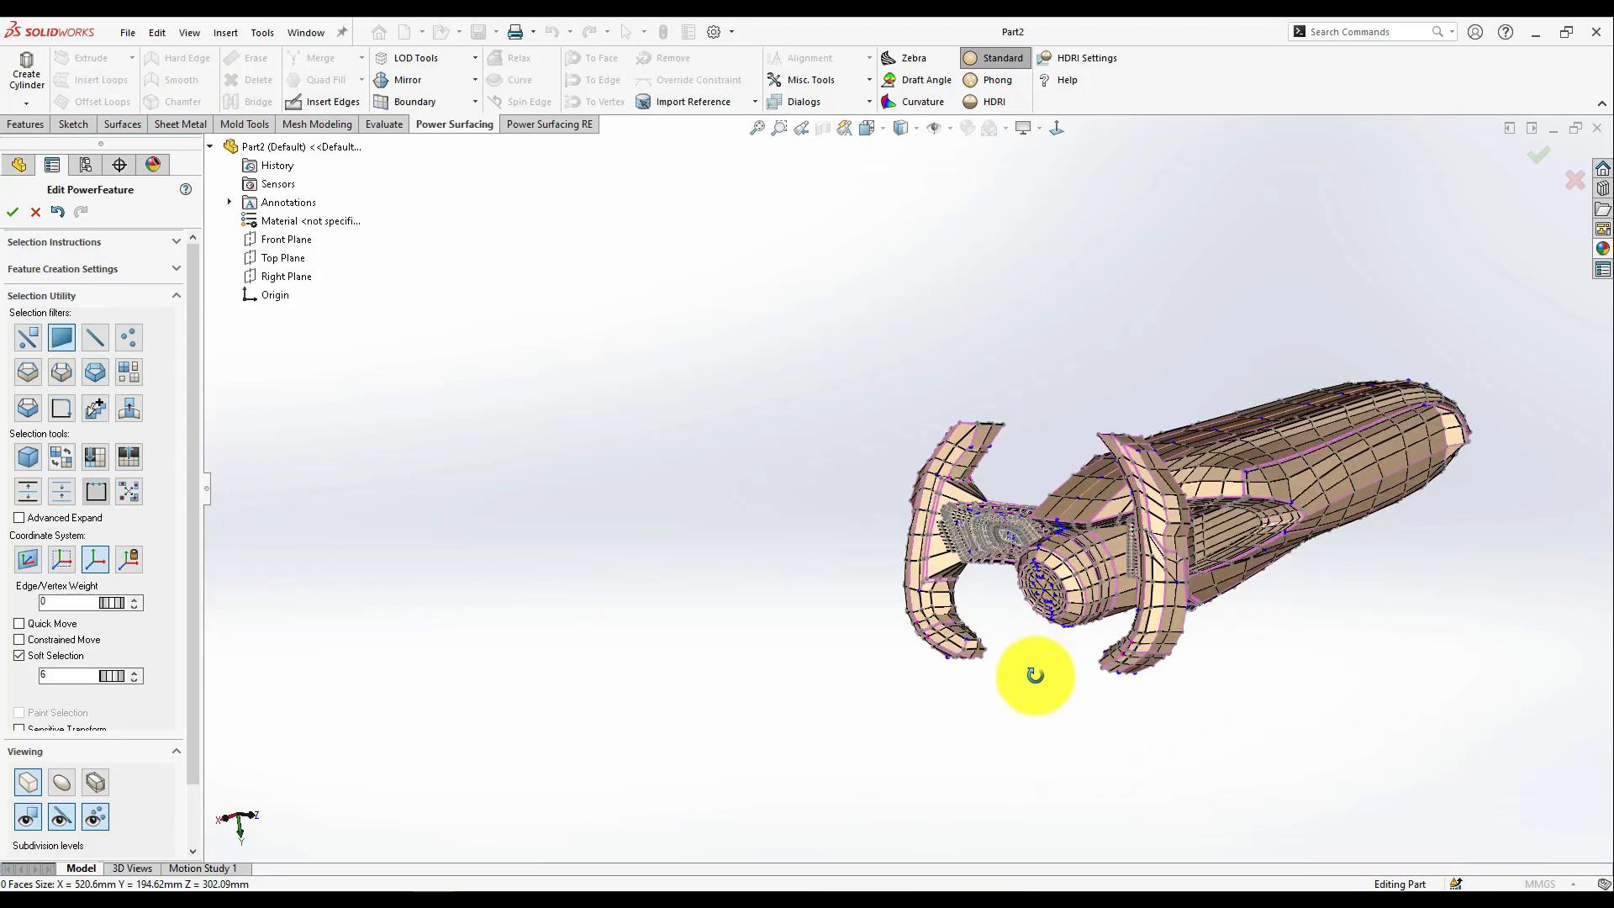
{"action": "middle_click_drag", "start_coordinate": [1034, 669], "coordinate": [1176, 551]}
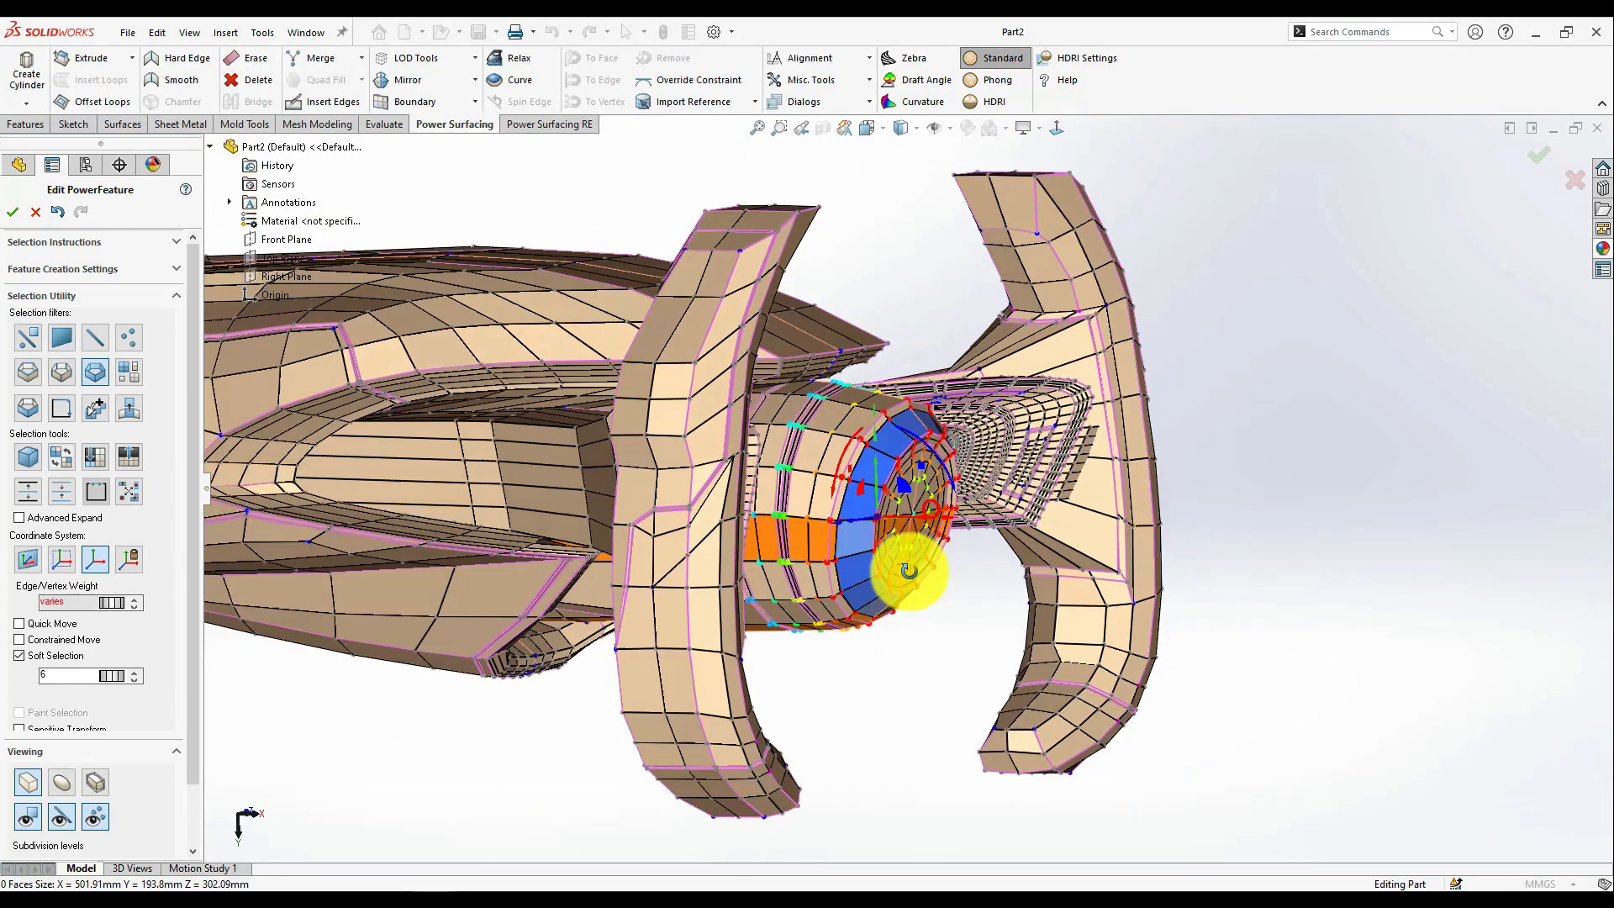
- Try to rotate the ring of faces around the cylinder's end cap with Soft Selection at 6 and 7
{"action": "middle_click_drag", "start_coordinate": [908, 571], "coordinate": [910, 558]}
{"action": "scroll", "coordinate": [940, 461], "scroll_direction": "up", "scroll_amount": 1}
{"action": "scroll", "coordinate": [931, 454], "scroll_direction": "down", "scroll_amount": 5}
{"action": "scroll", "coordinate": [925, 453], "scroll_direction": "up", "scroll_amount": 4}
{"action": "double_click", "coordinate": [931, 450]}
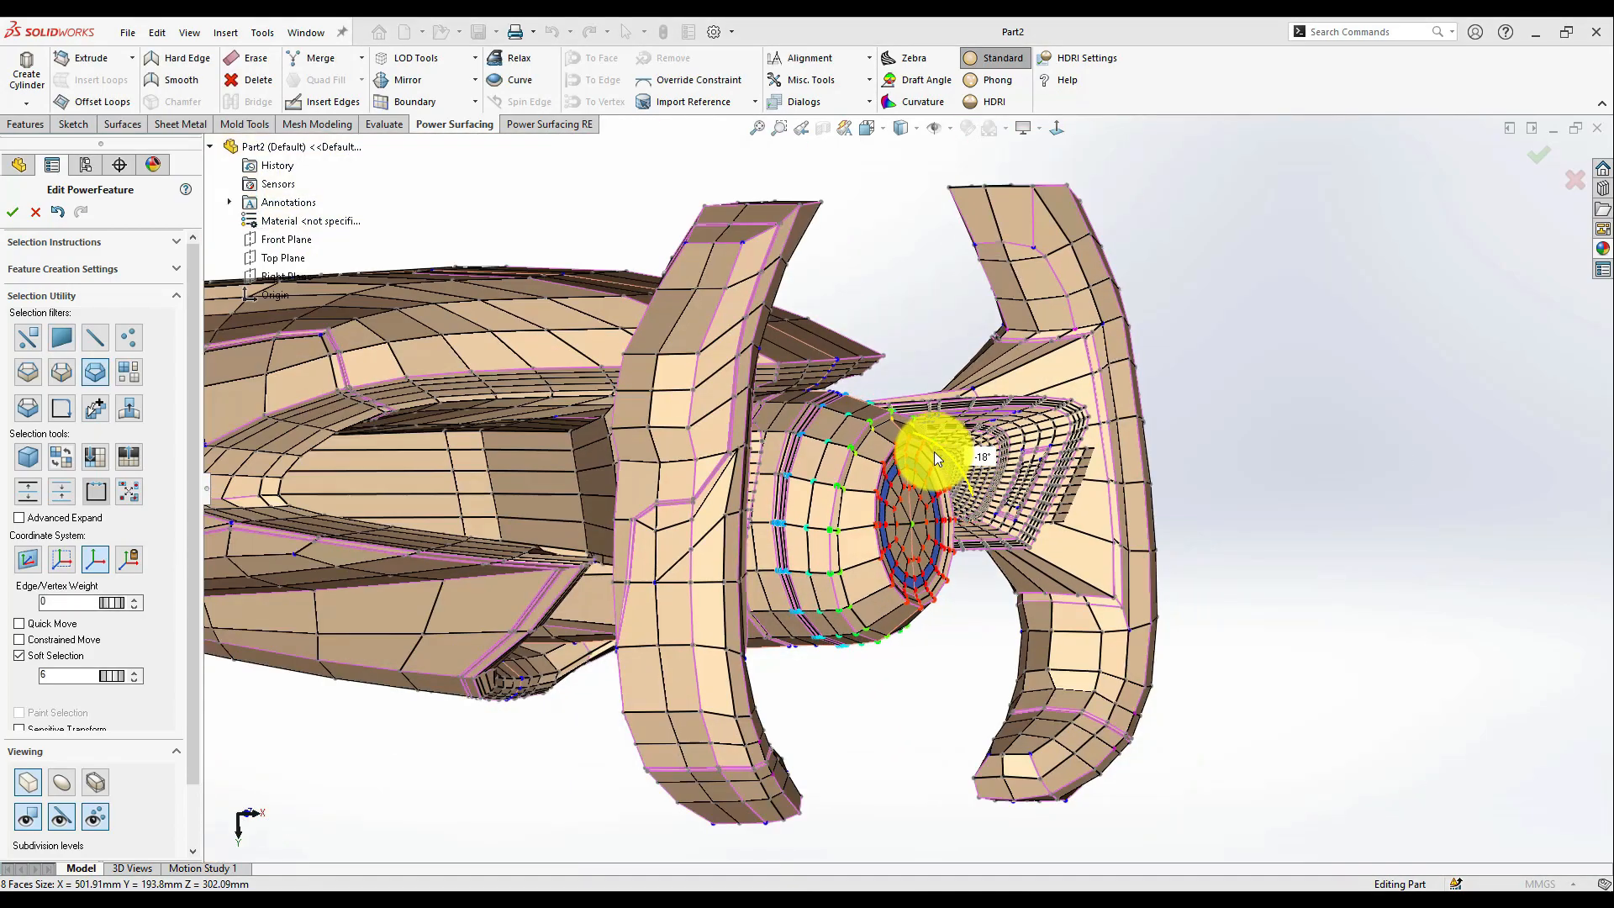
{"action": "key", "text": "ctrl+z"}
{"action": "mouse_move", "coordinate": [897, 471]}
{"action": "left_mouse_down"}
{"action": "mouse_move", "coordinate": [939, 457]}
{"action": "mouse_move", "coordinate": [945, 471]}
{"action": "mouse_move", "coordinate": [922, 461]}
{"action": "left_mouse_up"}
{"action": "scroll", "coordinate": [878, 498], "scroll_direction": "down", "scroll_amount": 2}
{"action": "left_click", "coordinate": [134, 672]}
{"action": "key", "text": "ctrl+z"}
{"action": "scroll", "coordinate": [922, 462], "scroll_direction": "up", "scroll_amount": 2}
{"action": "middle_click_drag", "start_coordinate": [922, 462], "coordinate": [841, 568]}
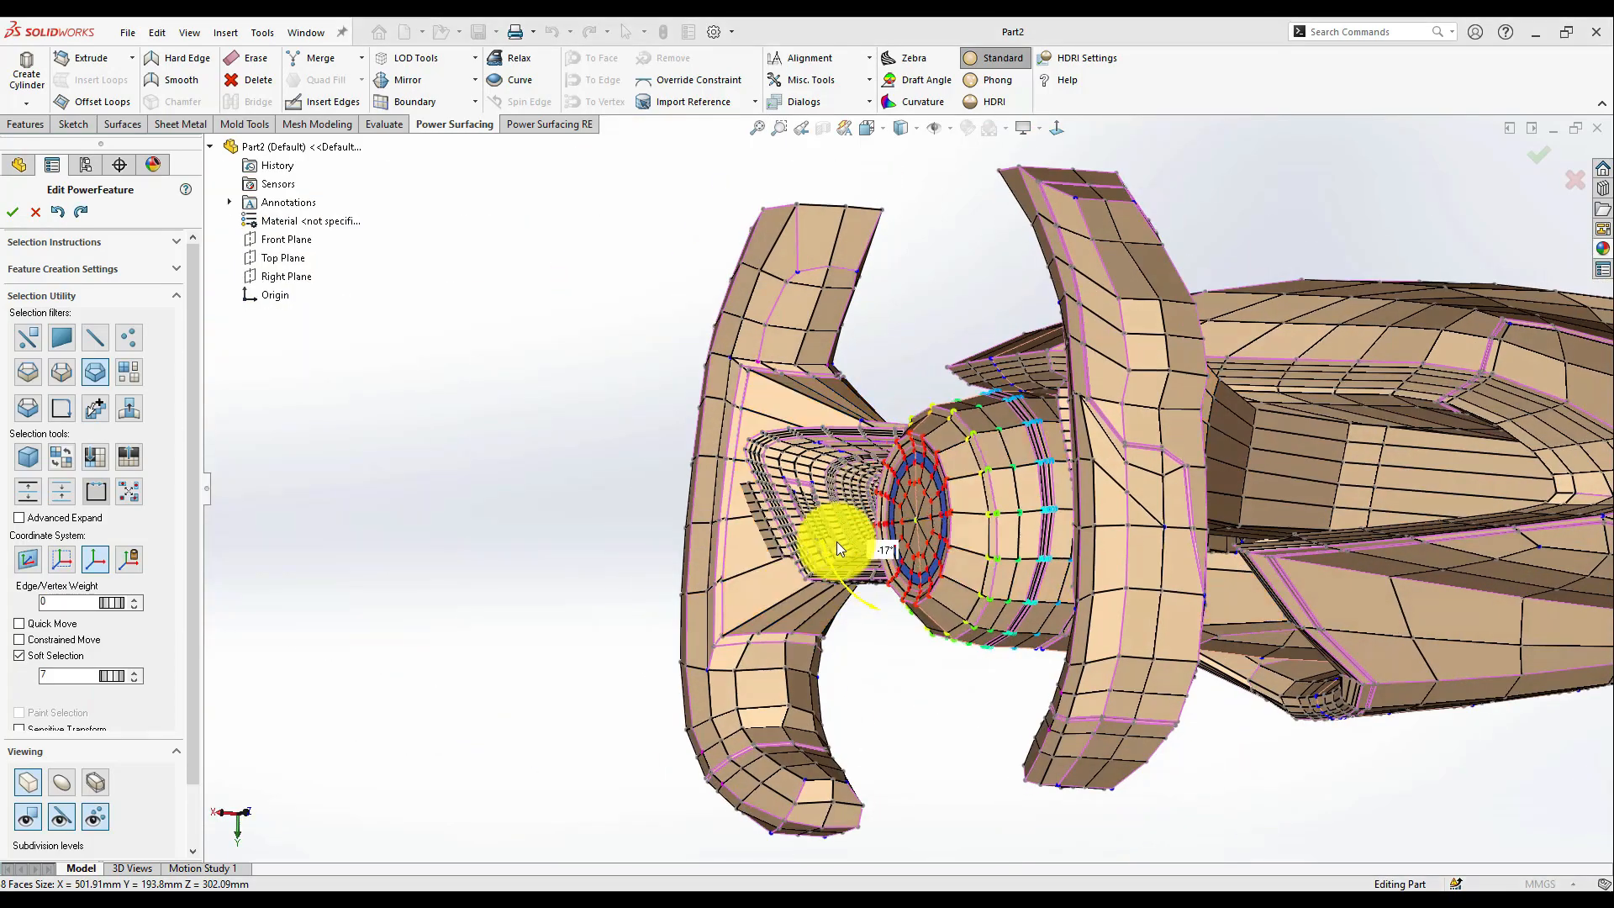
- Try to rotate several face rings at the cylinder's end together with Soft Selection at 11 and 2
{"action": "scroll", "coordinate": [127, 677], "scroll_direction": "up", "scroll_amount": 4}
{"action": "left_click", "coordinate": [1001, 496], "text": "ctrl"}
{"action": "left_click", "coordinate": [960, 481], "text": "ctrl"}
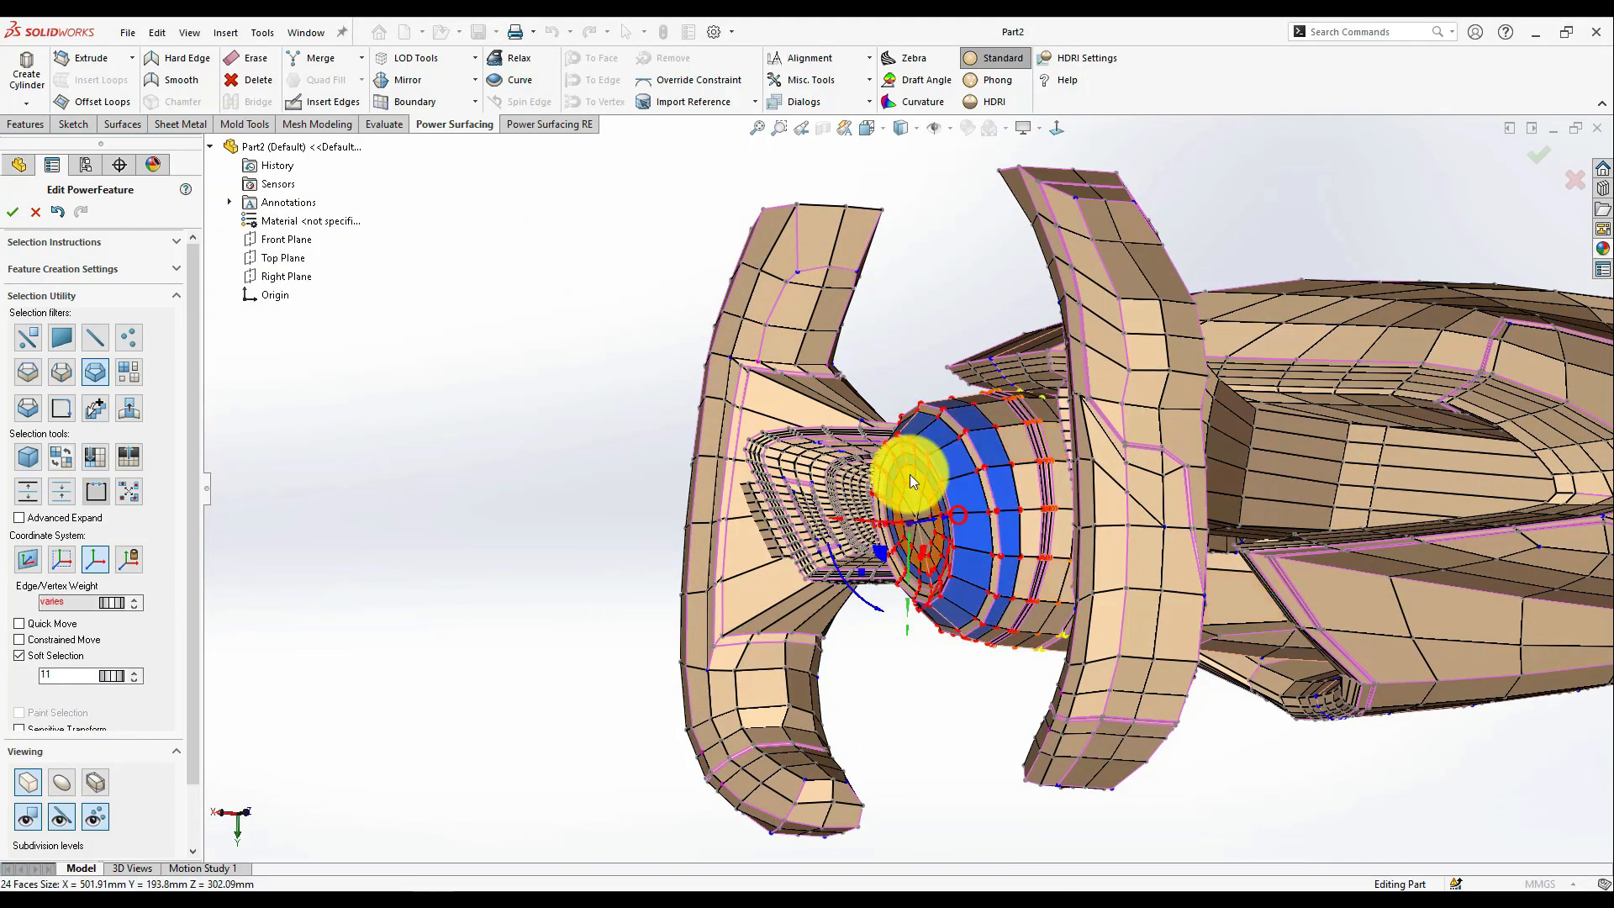
{"action": "key", "text": "ctrl+z"}
{"action": "key", "text": "ctrl+z"}
{"action": "key", "text": "ctrl+z"}
{"action": "key", "text": "ctrl+z"}
{"action": "key", "text": "ctrl+z"}
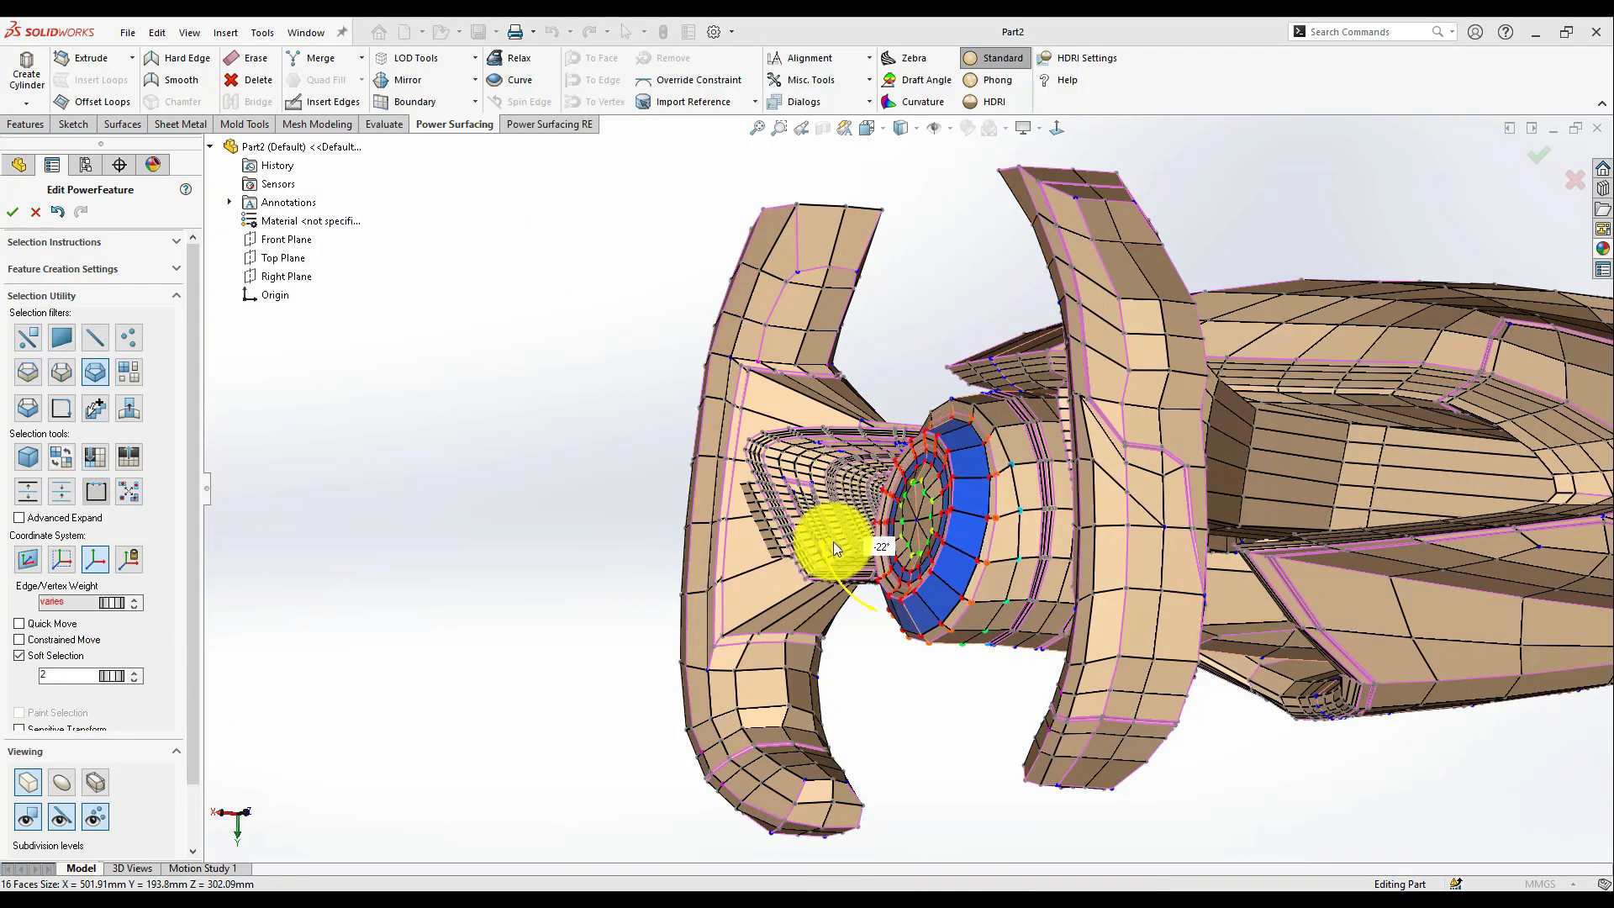
- Undo the rotation of the cylinder's end rings and clear the selection
{"action": "key", "text": "Escape"}
{"action": "middle_click_drag", "start_coordinate": [864, 543], "coordinate": [937, 706]}
{"action": "key", "text": "ctrl+z"}
{"action": "scroll", "coordinate": [958, 542], "scroll_direction": "down", "scroll_amount": 3}
{"action": "right_click", "coordinate": [955, 490]}
{"action": "left_click", "coordinate": [1005, 463]}
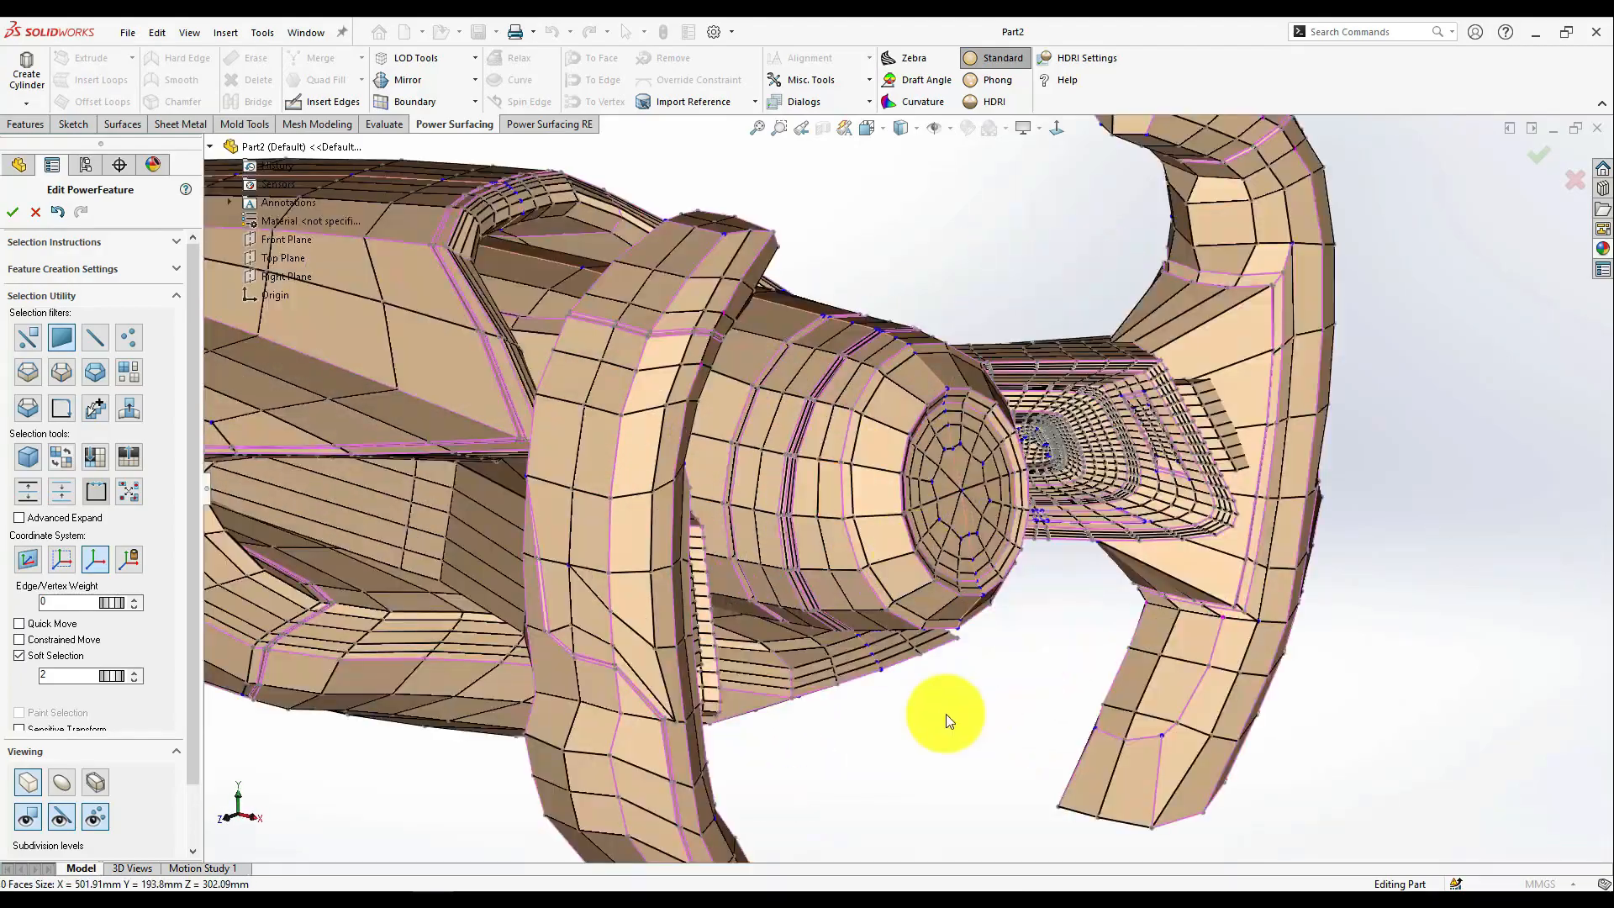
{"action": "scroll", "coordinate": [937, 706], "scroll_direction": "up", "scroll_amount": 2}
{"action": "key", "text": "ctrl+z"}
{"action": "key", "text": "Escape"}
- Show the control mesh, select the dense recessed-panel faces on the strut between arm and cylinder, and simplify them to a coarse recess
{"action": "middle_click_drag", "start_coordinate": [907, 648], "coordinate": [785, 541]}
{"action": "scroll", "coordinate": [785, 540], "scroll_direction": "up", "scroll_amount": 2}
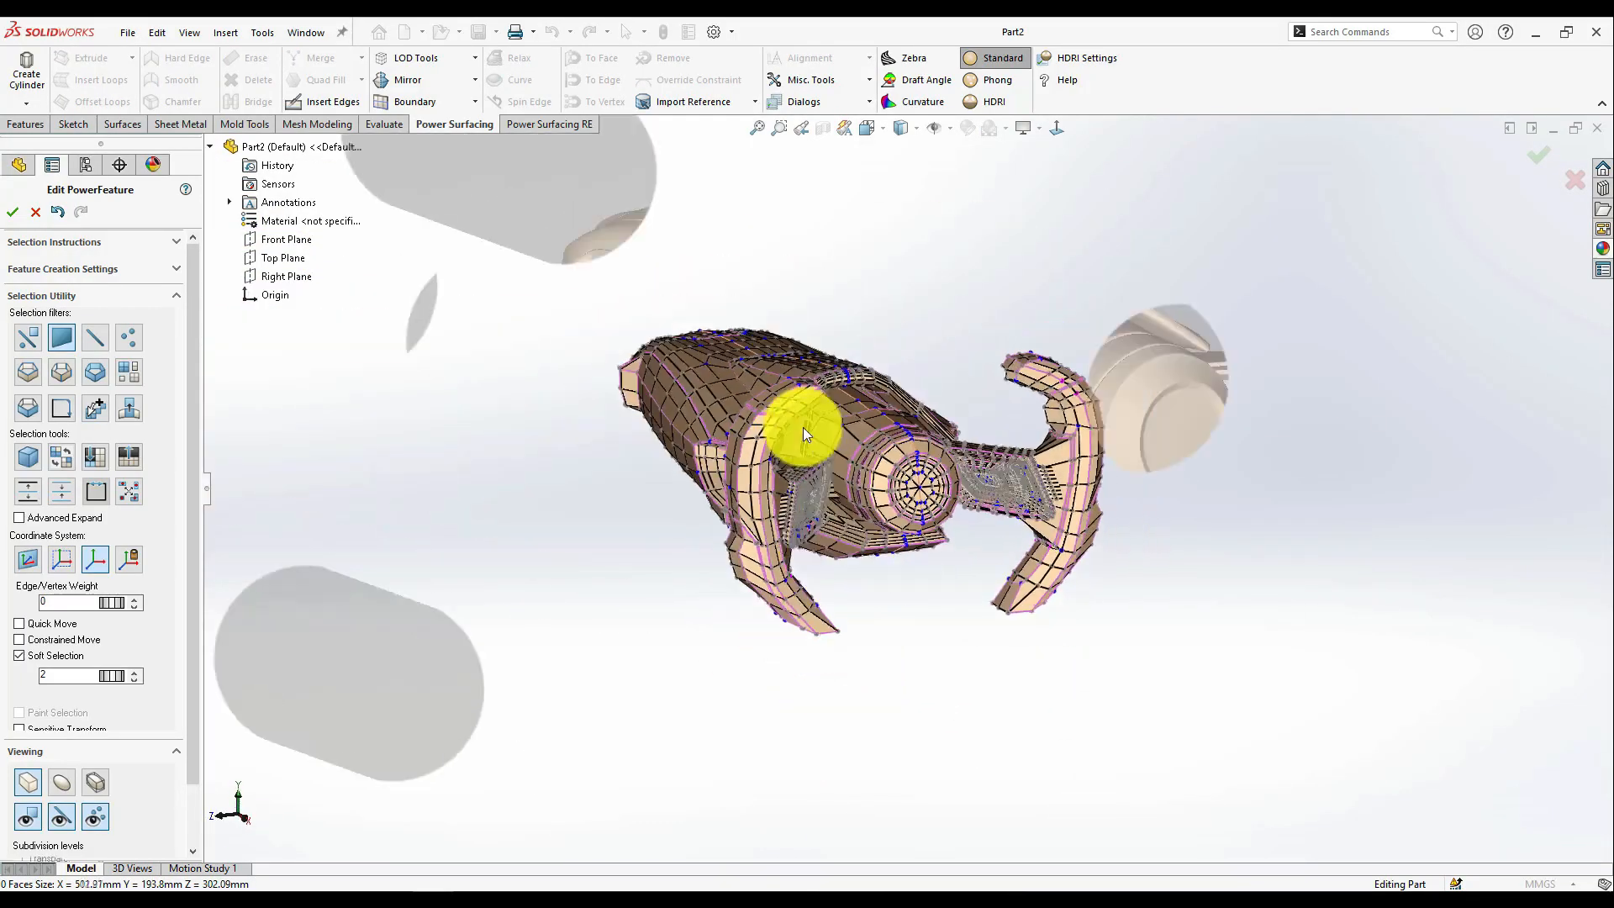
{"action": "middle_click_drag", "start_coordinate": [963, 577], "coordinate": [1233, 487]}
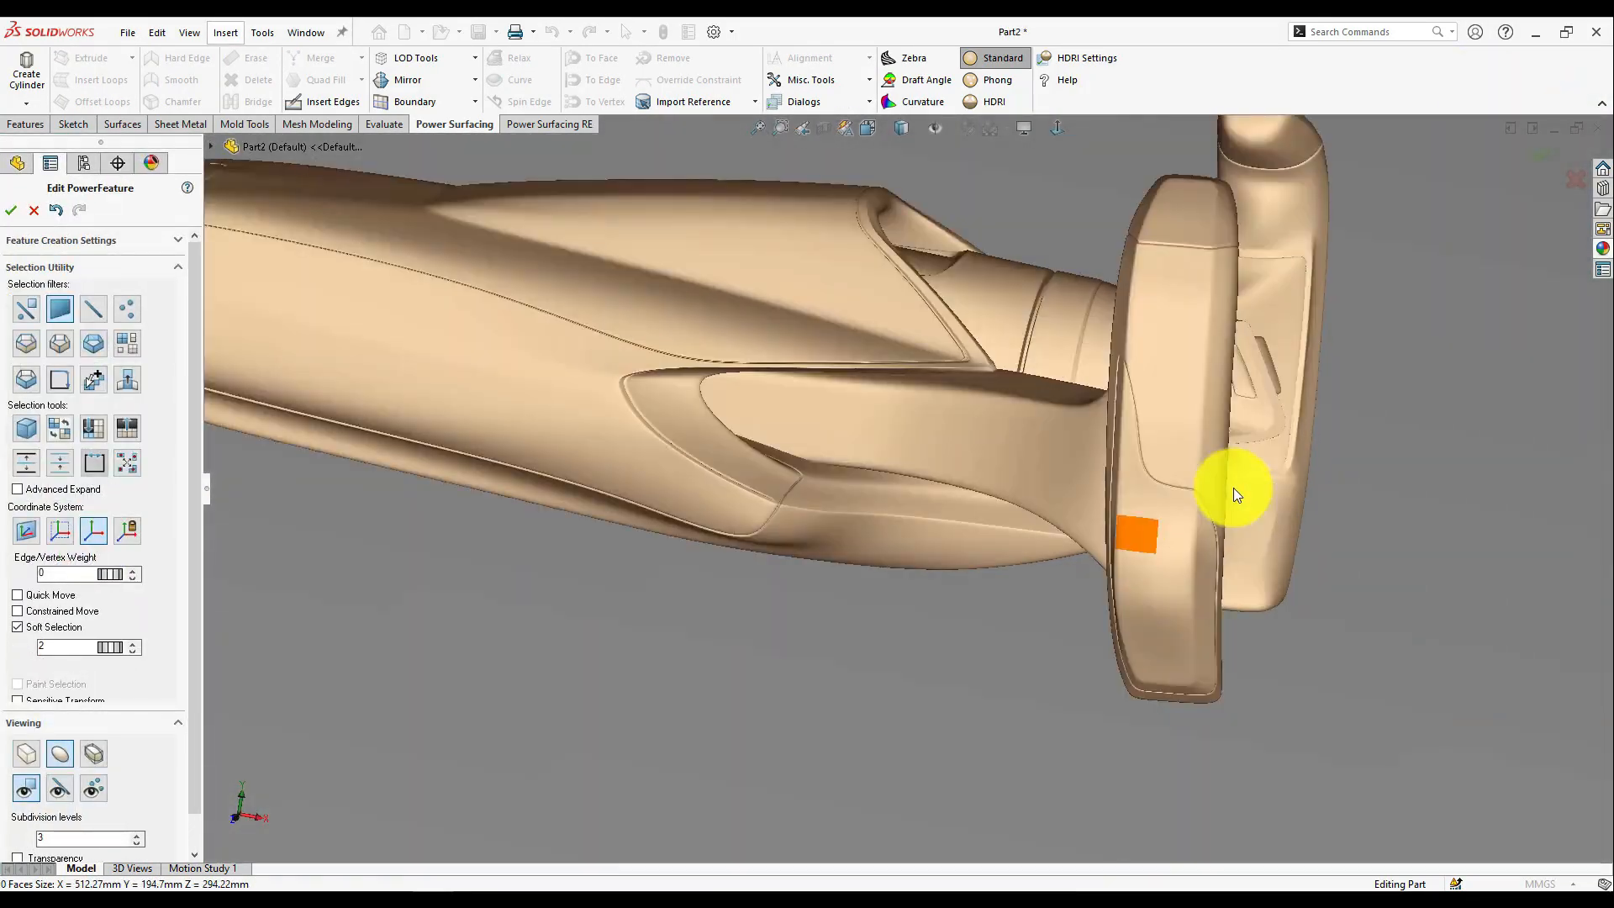
{"action": "left_click", "coordinate": [26, 753]}
{"action": "left_click", "coordinate": [59, 787]}
{"action": "left_click", "coordinate": [93, 788]}
{"action": "scroll", "coordinate": [1218, 559], "scroll_direction": "down", "scroll_amount": 3}
{"action": "middle_click_drag", "start_coordinate": [1219, 559], "coordinate": [1345, 600]}
{"action": "left_click", "coordinate": [931, 502]}
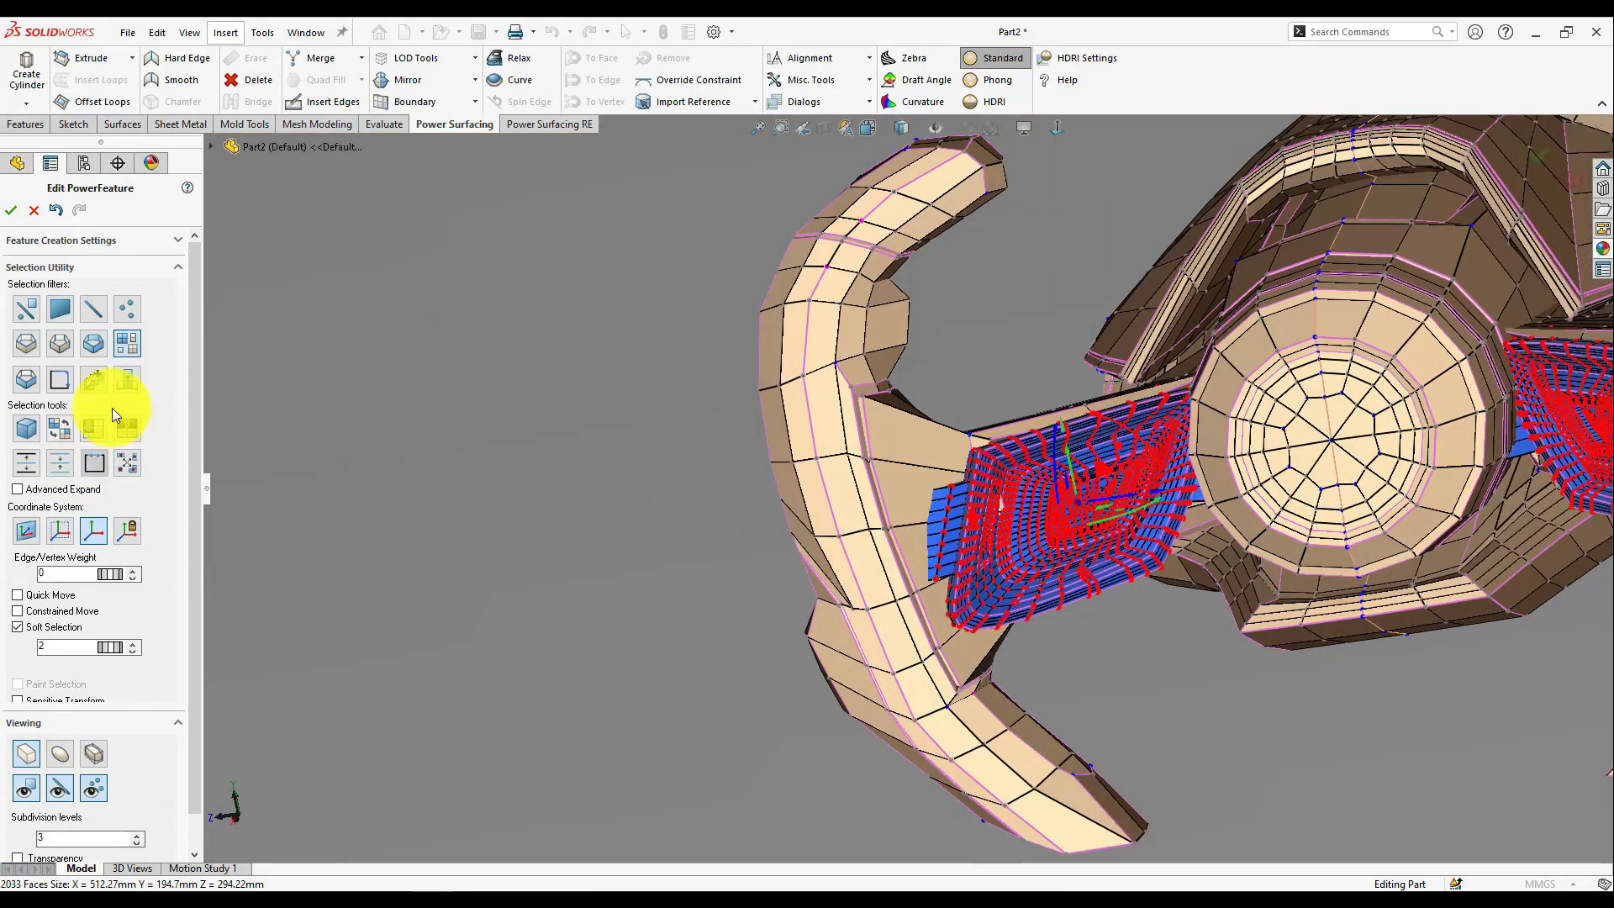
{"action": "scroll", "coordinate": [1098, 493], "scroll_direction": "down", "scroll_amount": 3}
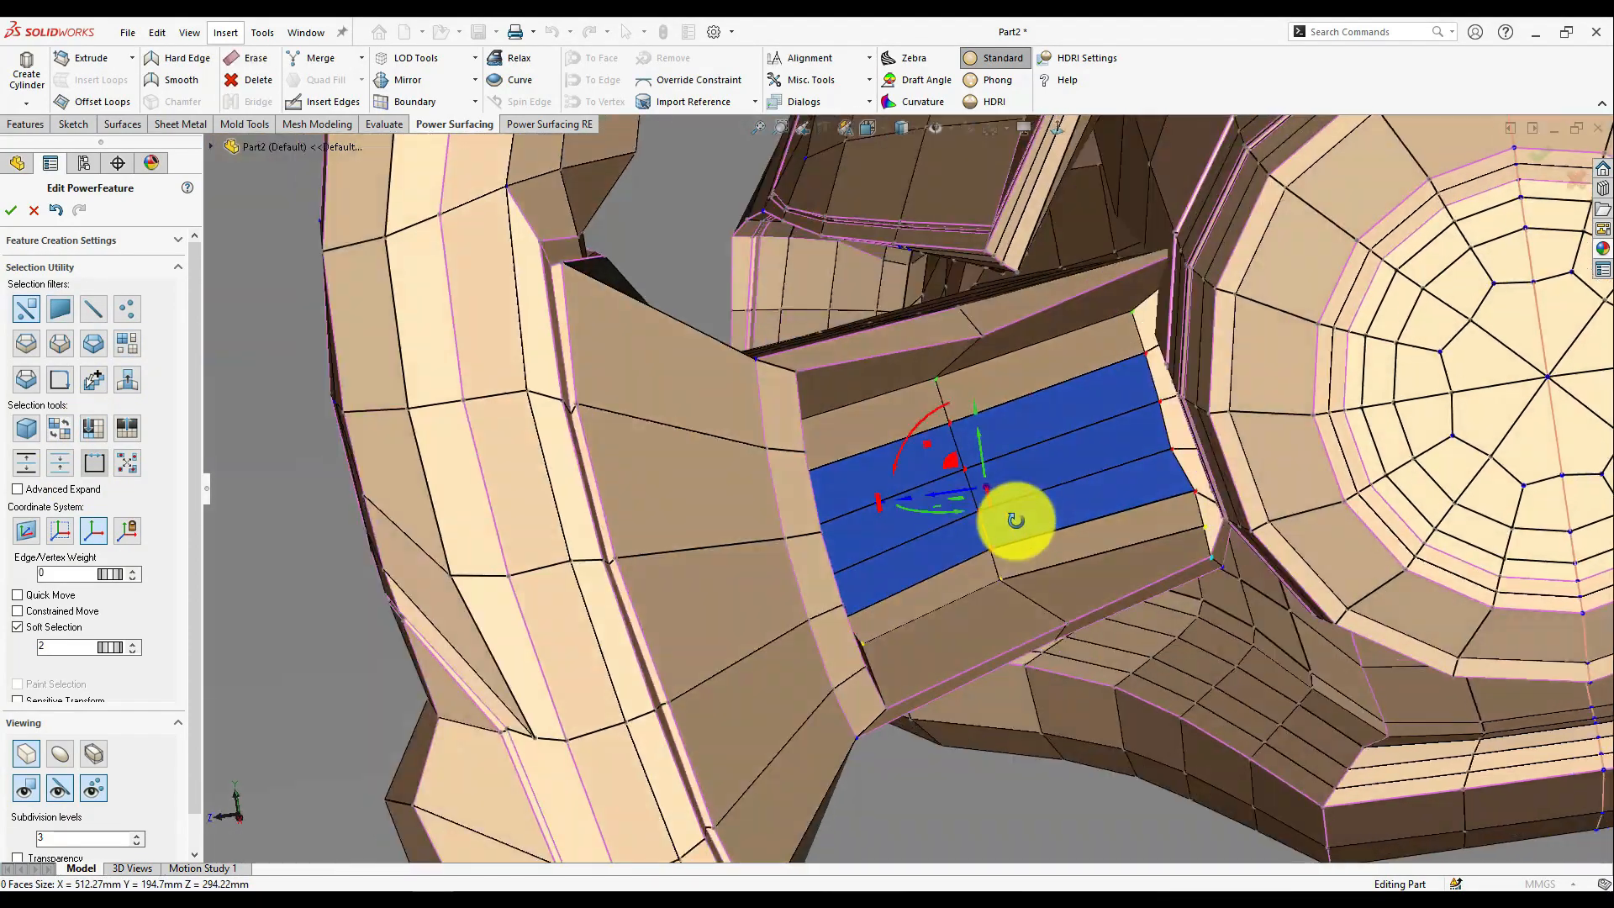
- Select the recessed-panel faces on both sides of the strut and delete them to open the strut through
{"action": "middle_click_drag", "start_coordinate": [1016, 519], "coordinate": [943, 495]}
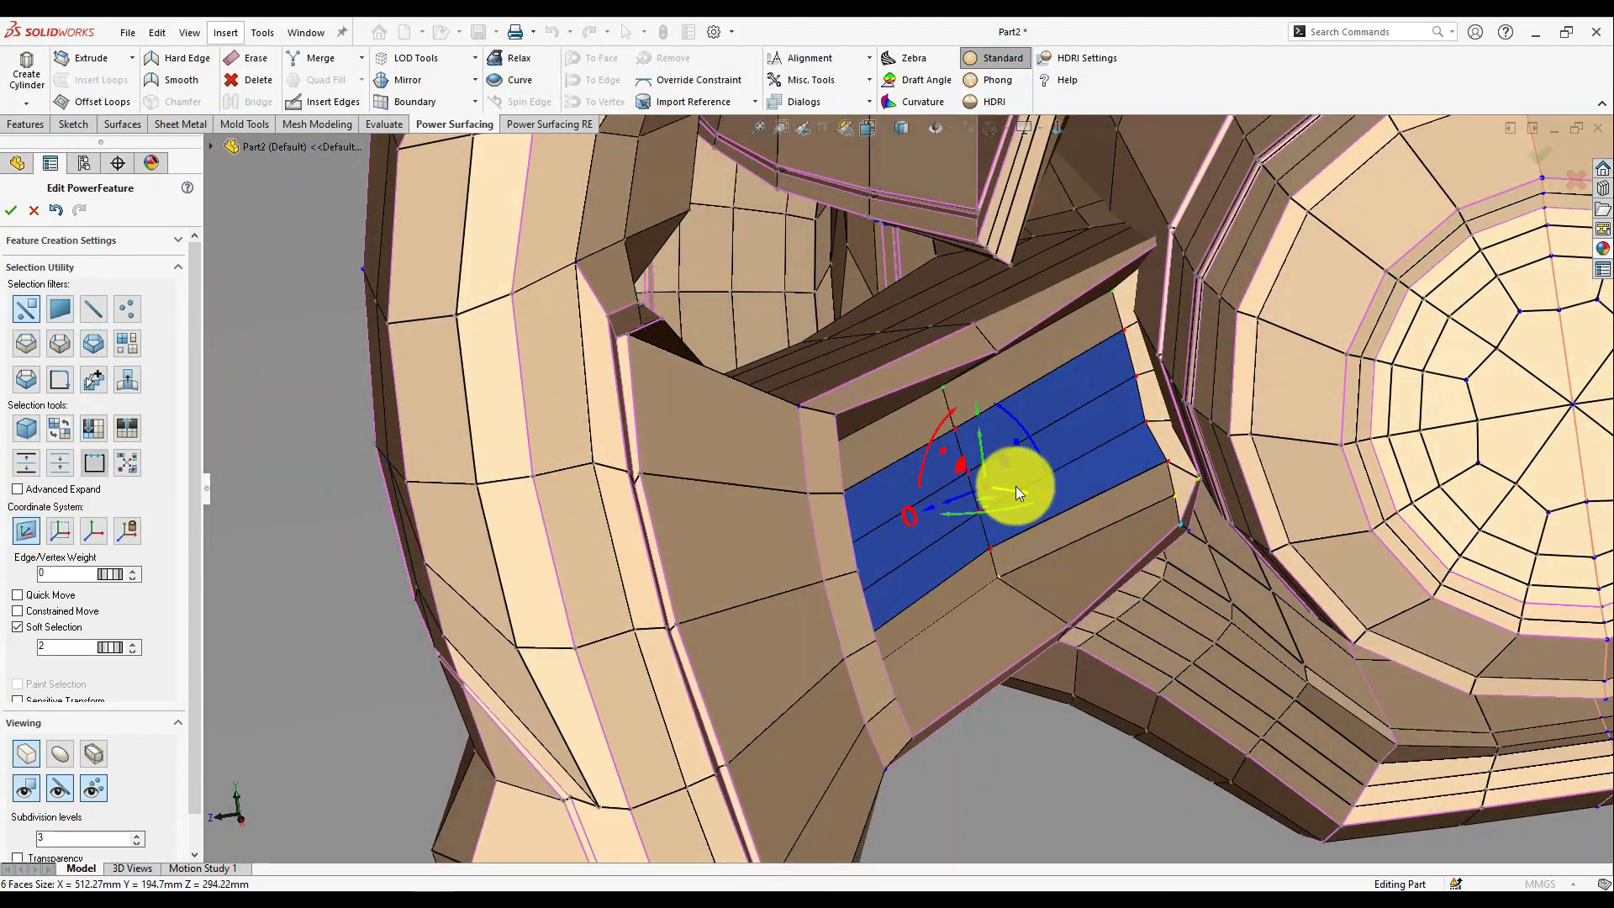
{"action": "key", "text": "Escape"}
{"action": "left_click", "coordinate": [990, 482]}
{"action": "left_click", "coordinate": [980, 443], "text": "ctrl"}
{"action": "left_click", "coordinate": [931, 475], "text": "ctrl"}
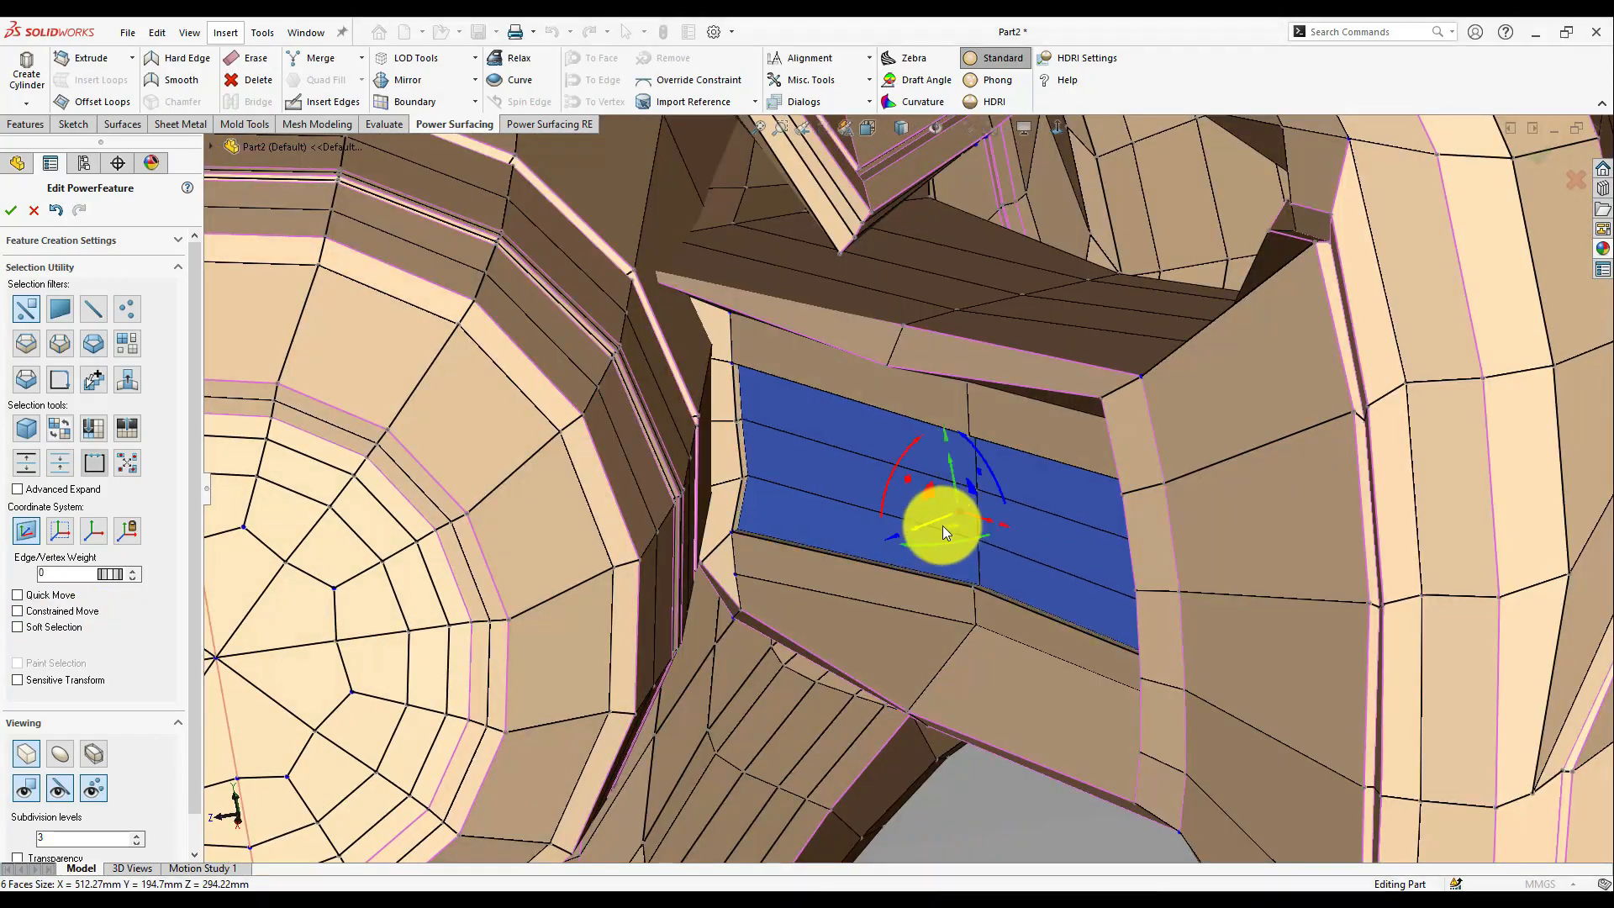
{"action": "middle_click_drag", "start_coordinate": [959, 578], "coordinate": [982, 505]}
{"action": "key", "text": "s"}
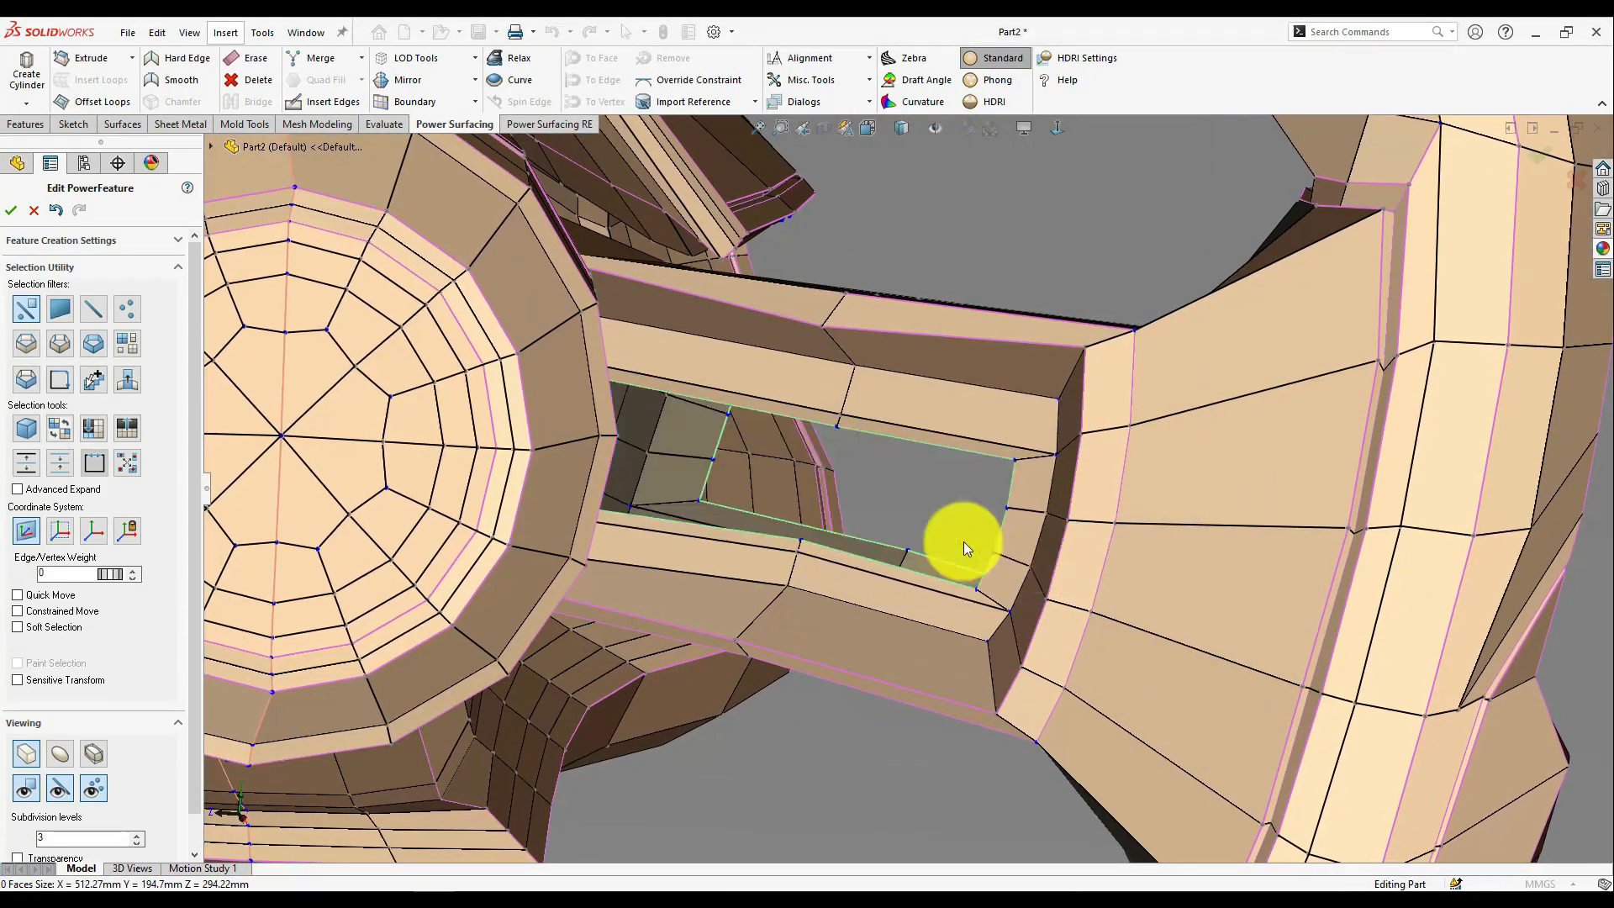
- Bridge the strut's two open boundaries to form the inner walls of the through-opening
{"action": "middle_click_drag", "start_coordinate": [963, 541], "coordinate": [951, 504]}
{"action": "left_click", "coordinate": [252, 101]}
{"action": "right_click", "coordinate": [679, 548]}
{"action": "middle_click_drag", "start_coordinate": [756, 504], "coordinate": [1155, 453]}
{"action": "left_click", "coordinate": [678, 548]}
{"action": "left_click", "coordinate": [825, 410]}
{"action": "left_click", "coordinate": [879, 479]}
{"action": "scroll", "coordinate": [879, 479], "scroll_direction": "up", "scroll_amount": 5}
{"action": "left_click", "coordinate": [1156, 454]}
- Examine the strut's through-opening in the smooth display and return to the control mesh
{"action": "middle_click_drag", "start_coordinate": [1096, 529], "coordinate": [61, 720]}
{"action": "scroll", "coordinate": [1077, 338], "scroll_direction": "down", "scroll_amount": 3}
{"action": "left_click", "coordinate": [1005, 418]}
{"action": "left_click", "coordinate": [1020, 381]}
{"action": "scroll", "coordinate": [1019, 381], "scroll_direction": "up", "scroll_amount": 5}
{"action": "left_click", "coordinate": [59, 780]}
{"action": "middle_click_drag", "start_coordinate": [951, 663], "coordinate": [750, 632]}
{"action": "middle_click_drag", "start_coordinate": [1012, 620], "coordinate": [486, 462]}
{"action": "left_click", "coordinate": [26, 780]}
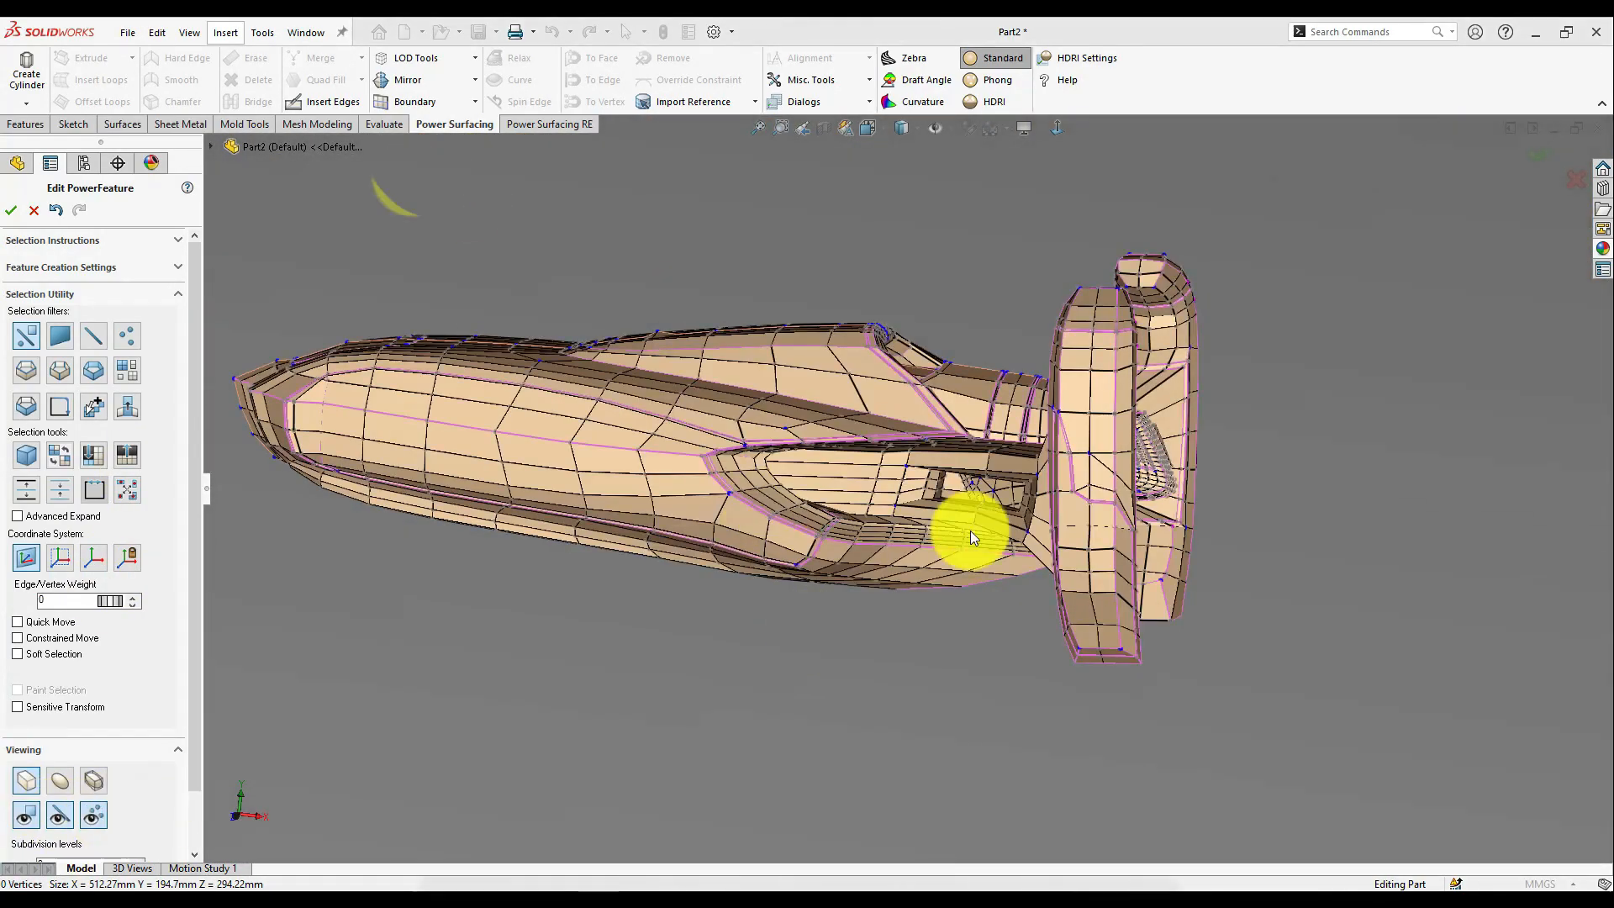
- Select the two faces on the strut opening's inner wall, change the coordinate system and move the faces slightly
{"action": "scroll", "coordinate": [972, 538], "scroll_direction": "up", "scroll_amount": 4}
{"action": "left_click", "coordinate": [1075, 373]}
{"action": "middle_click_drag", "start_coordinate": [1075, 373], "coordinate": [1072, 286]}
{"action": "scroll", "coordinate": [975, 437], "scroll_direction": "down", "scroll_amount": 2}
{"action": "left_click", "coordinate": [896, 528]}
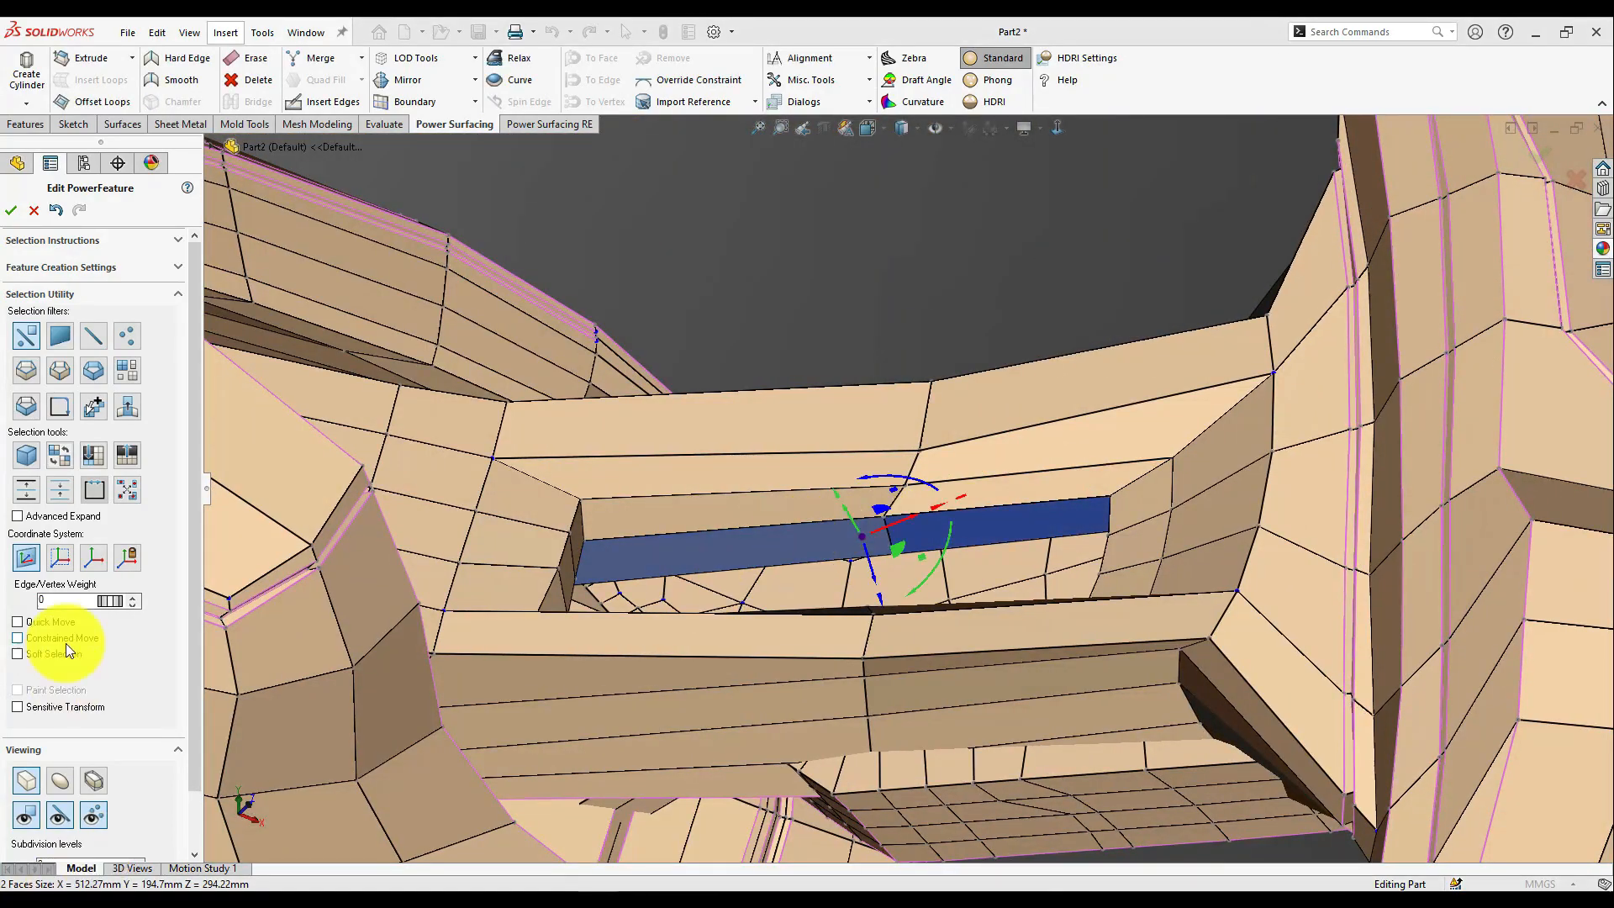
{"action": "left_click", "coordinate": [52, 654]}
{"action": "middle_click_drag", "start_coordinate": [896, 479], "coordinate": [896, 576]}
{"action": "scroll", "coordinate": [896, 577], "scroll_direction": "up", "scroll_amount": 2}
{"action": "left_click", "coordinate": [93, 557]}
{"action": "mouse_move", "coordinate": [786, 588]}
{"action": "middle_mouse_down"}
{"action": "mouse_move", "coordinate": [780, 647]}
{"action": "mouse_move", "coordinate": [786, 610]}
{"action": "middle_mouse_up"}
{"action": "mouse_move", "coordinate": [891, 475]}
{"action": "left_mouse_down"}
{"action": "mouse_move", "coordinate": [891, 439]}
{"action": "mouse_move", "coordinate": [907, 460]}
{"action": "left_mouse_up"}
- Try a further move of the strut opening's inner-wall faces and undo it
{"action": "left_click", "coordinate": [131, 670]}
{"action": "scroll", "coordinate": [933, 512], "scroll_direction": "up", "scroll_amount": 3}
{"action": "mouse_move", "coordinate": [933, 513]}
{"action": "middle_mouse_down"}
{"action": "mouse_move", "coordinate": [972, 554]}
{"action": "mouse_move", "coordinate": [917, 504]}
{"action": "middle_mouse_up"}
{"action": "scroll", "coordinate": [958, 547], "scroll_direction": "down", "scroll_amount": 4}
{"action": "left_click_drag", "start_coordinate": [903, 523], "coordinate": [901, 551]}
{"action": "middle_click_drag", "start_coordinate": [896, 638], "coordinate": [777, 530]}
{"action": "key", "text": "ctrl+z"}
- Turn off Soft Selection and move a single vertex on the strut beside the opening's inner end
{"action": "left_click", "coordinate": [836, 573]}
{"action": "middle_click_drag", "start_coordinate": [819, 588], "coordinate": [639, 656]}
{"action": "left_click", "coordinate": [18, 653]}
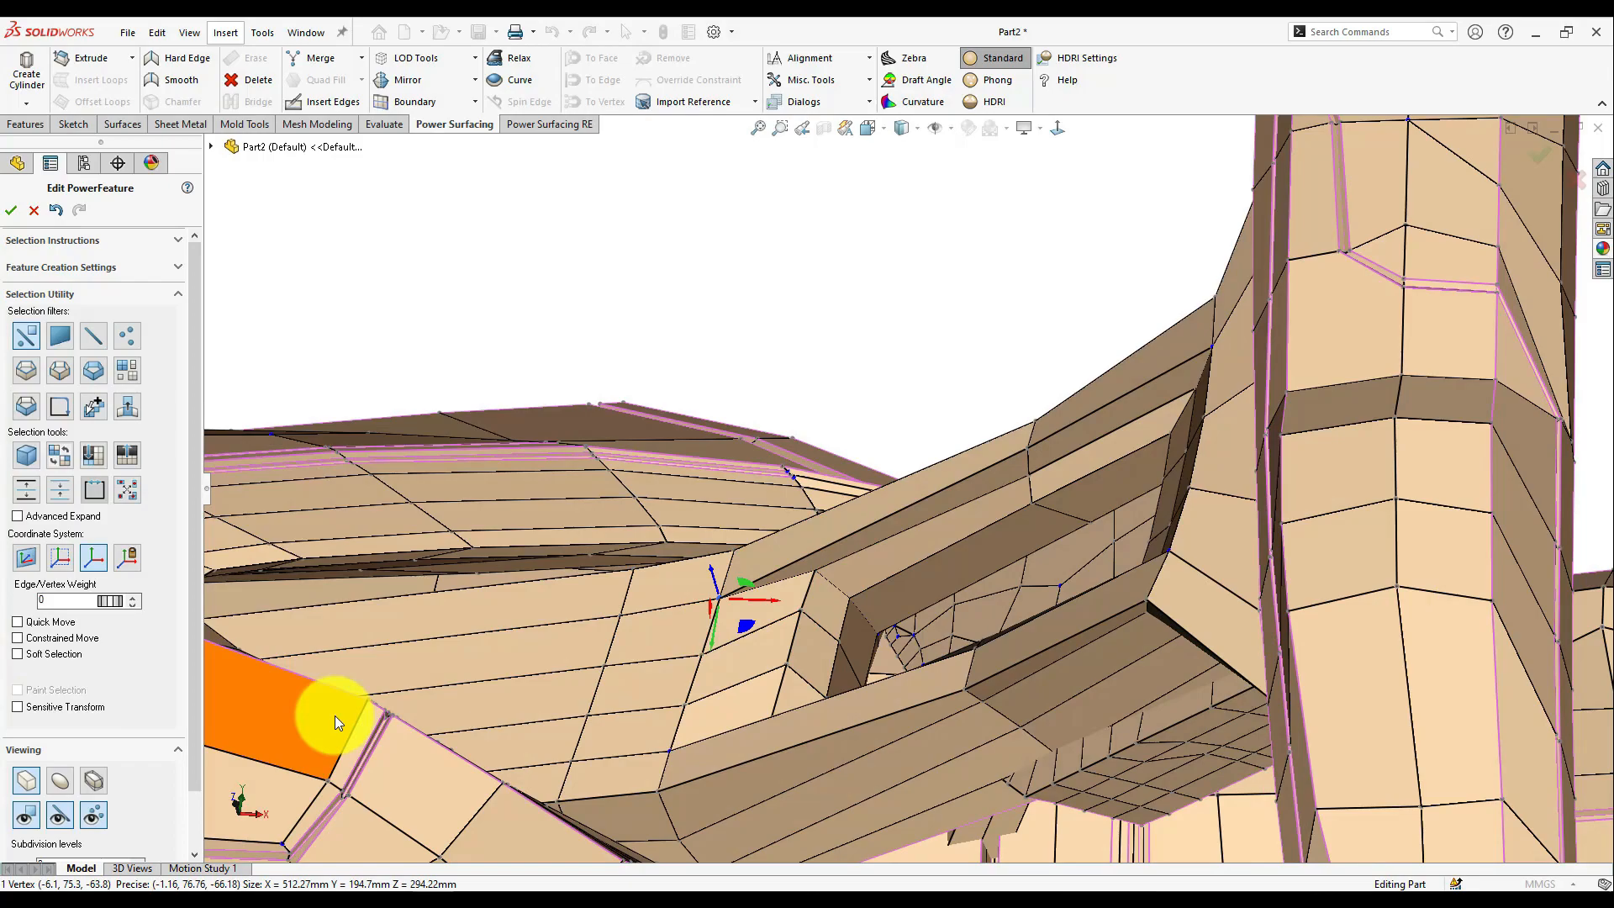
{"action": "middle_click_drag", "start_coordinate": [334, 717], "coordinate": [720, 586]}
{"action": "left_click_drag", "start_coordinate": [720, 587], "coordinate": [734, 579]}
{"action": "middle_click_drag", "start_coordinate": [734, 580], "coordinate": [925, 571]}
- Adjust another control vertex of the strut and show the smooth surface
{"action": "left_click", "coordinate": [1346, 501]}
{"action": "left_click_drag", "start_coordinate": [1339, 546], "coordinate": [1340, 519]}
{"action": "scroll", "coordinate": [1340, 520], "scroll_direction": "up", "scroll_amount": 3}
{"action": "middle_click_drag", "start_coordinate": [1340, 519], "coordinate": [1031, 731]}
{"action": "scroll", "coordinate": [1031, 731], "scroll_direction": "down", "scroll_amount": 3}
{"action": "scroll", "coordinate": [1065, 502], "scroll_direction": "up", "scroll_amount": 4}
{"action": "middle_click_drag", "start_coordinate": [1066, 502], "coordinate": [714, 602]}
{"action": "key", "text": "Tab"}
{"action": "scroll", "coordinate": [858, 462], "scroll_direction": "down", "scroll_amount": 4}
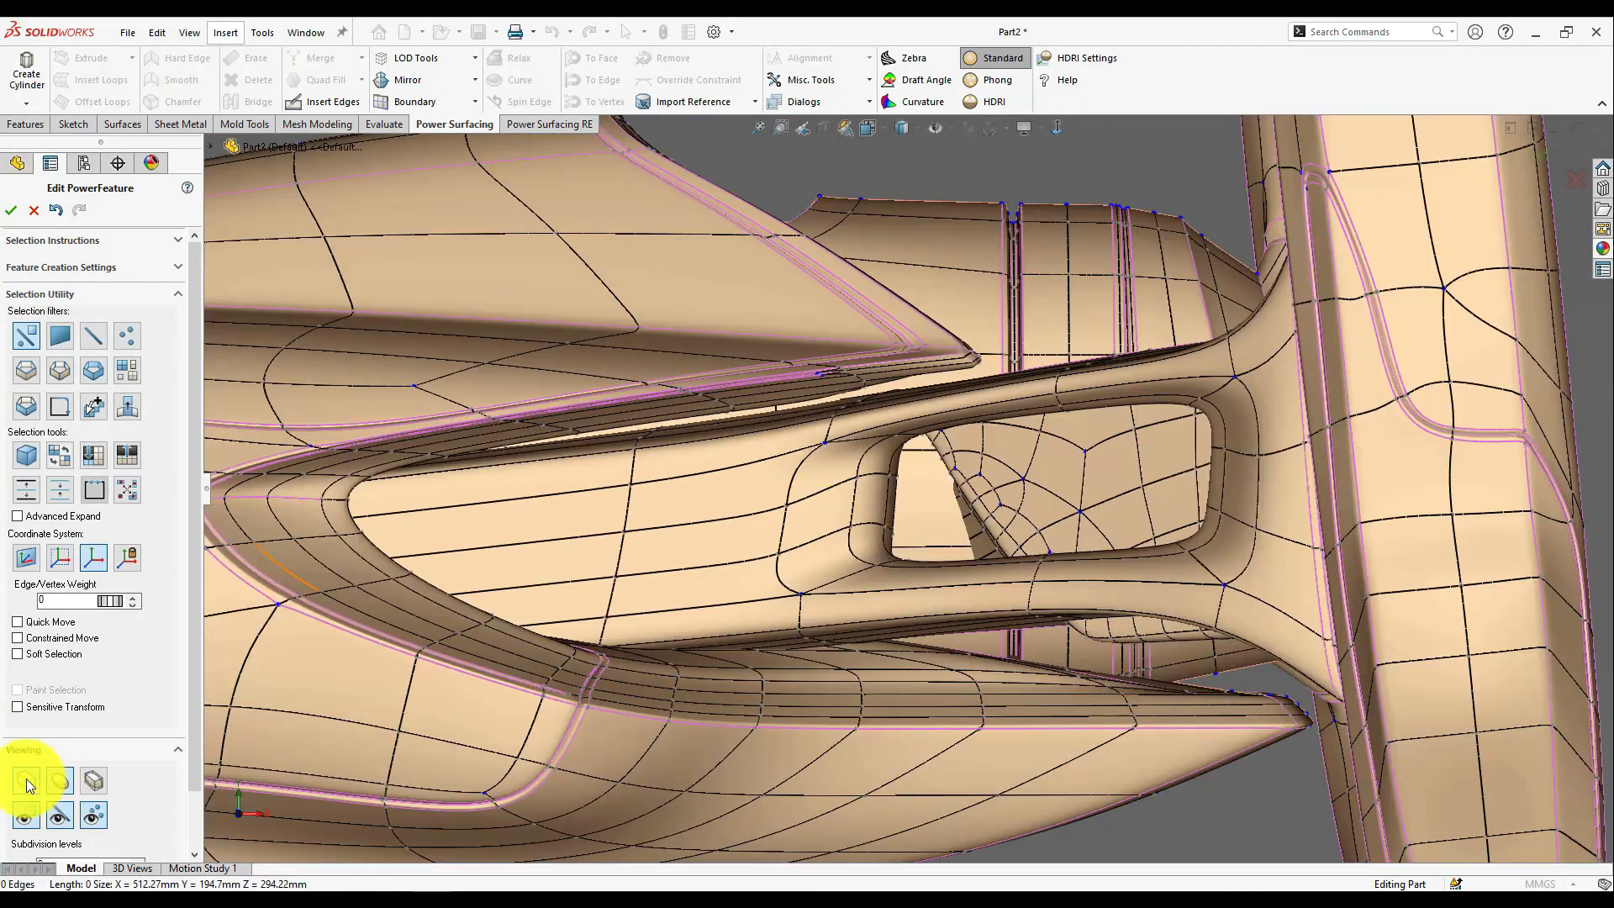
- Select the two edge runs along the strut's upper rim above the opening and raise their edge weight to 48
{"action": "left_click", "coordinate": [25, 780]}
{"action": "left_click", "coordinate": [786, 491]}
{"action": "scroll", "coordinate": [1177, 403], "scroll_direction": "down", "scroll_amount": 4}
{"action": "left_click", "coordinate": [1061, 425]}
{"action": "middle_click_drag", "start_coordinate": [1048, 393], "coordinate": [807, 538]}
{"action": "left_click", "coordinate": [916, 477], "text": "ctrl"}
{"action": "left_click", "coordinate": [56, 783]}
{"action": "middle_click_drag", "start_coordinate": [572, 664], "coordinate": [786, 722]}
{"action": "scroll", "coordinate": [670, 703], "scroll_direction": "up", "scroll_amount": 3}
{"action": "scroll", "coordinate": [945, 504], "scroll_direction": "down", "scroll_amount": 4}
{"action": "left_click", "coordinate": [1278, 413], "text": "ctrl"}
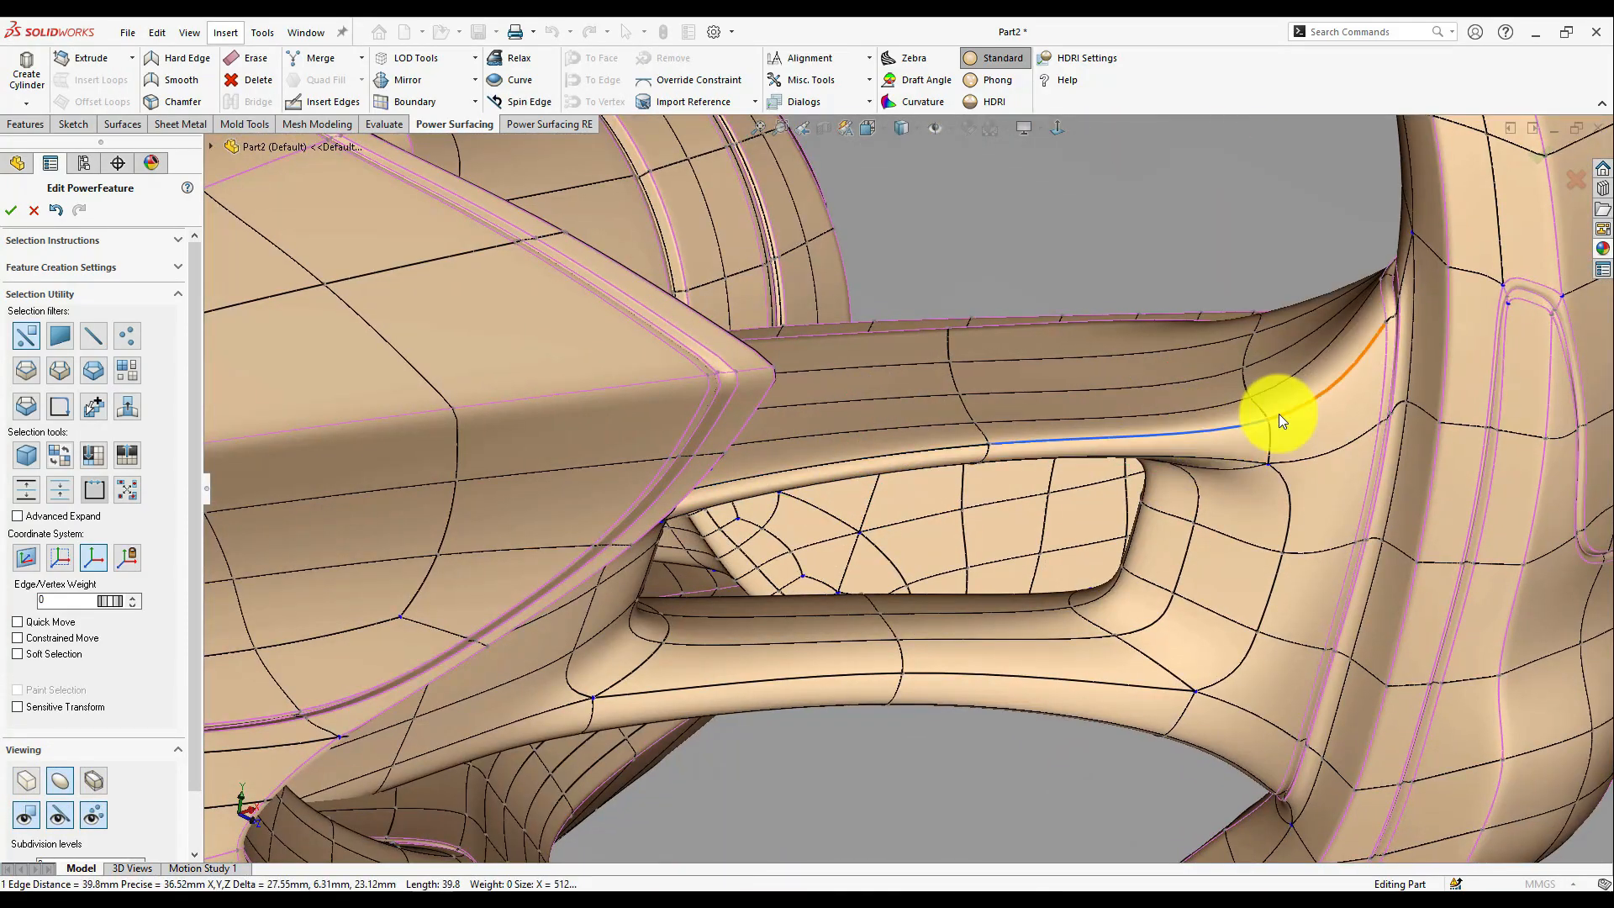
{"action": "middle_click_drag", "start_coordinate": [924, 487], "coordinate": [672, 496]}
{"action": "double_click", "coordinate": [590, 514], "text": "ctrl"}
{"action": "left_click", "coordinate": [1136, 471], "text": "ctrl"}
{"action": "double_click", "coordinate": [353, 582], "text": "ctrl"}
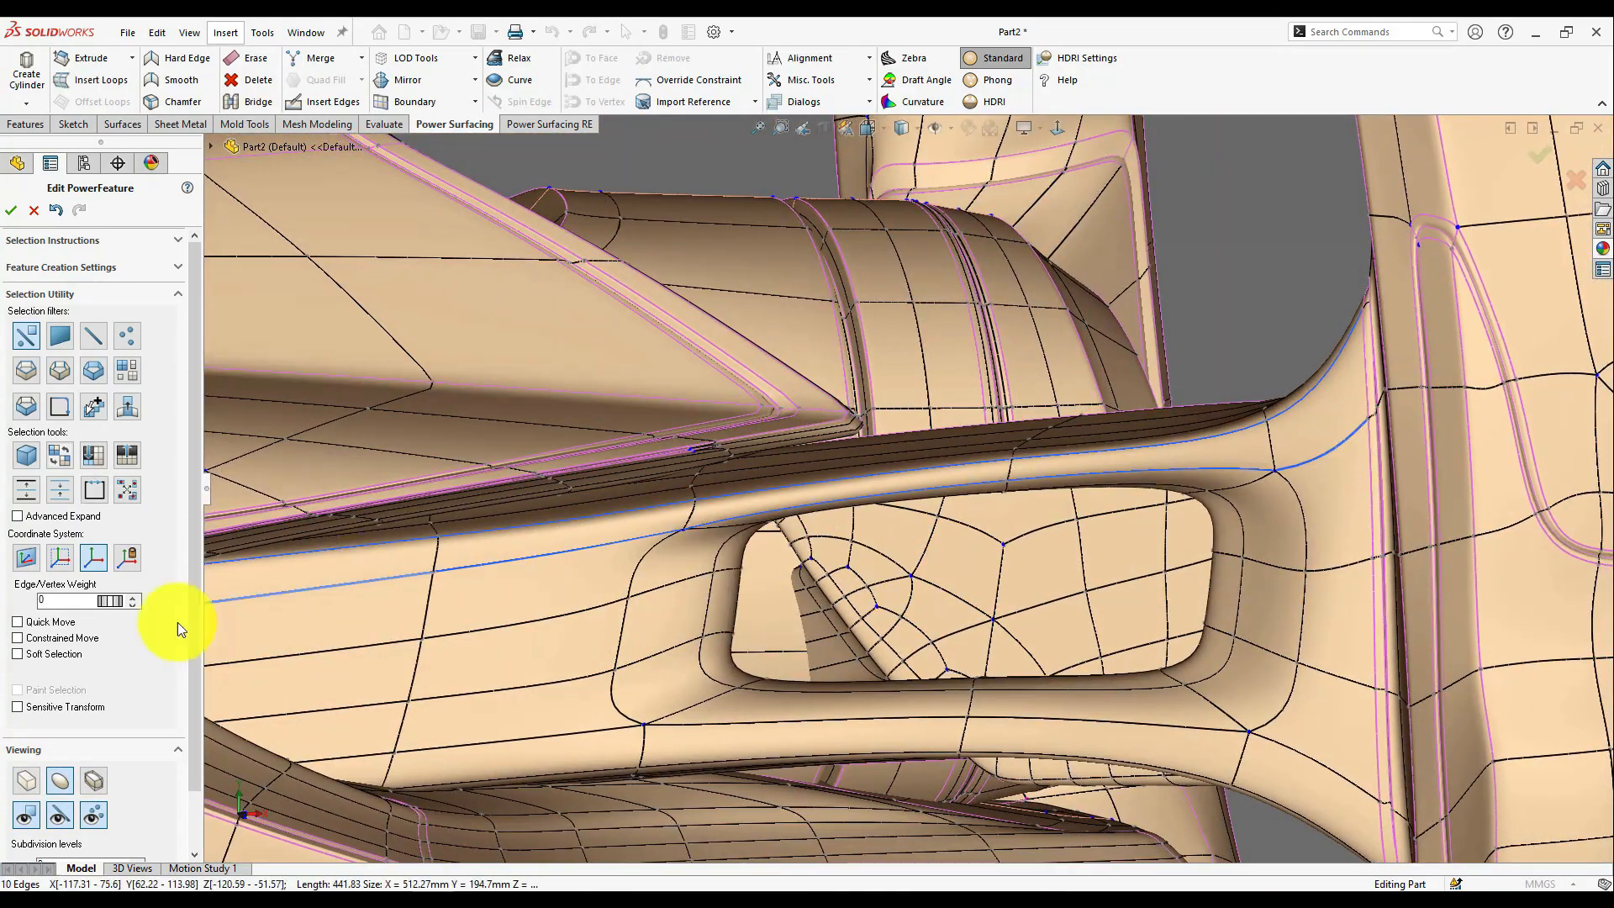
{"action": "middle_click_drag", "start_coordinate": [1003, 555], "coordinate": [1055, 684]}
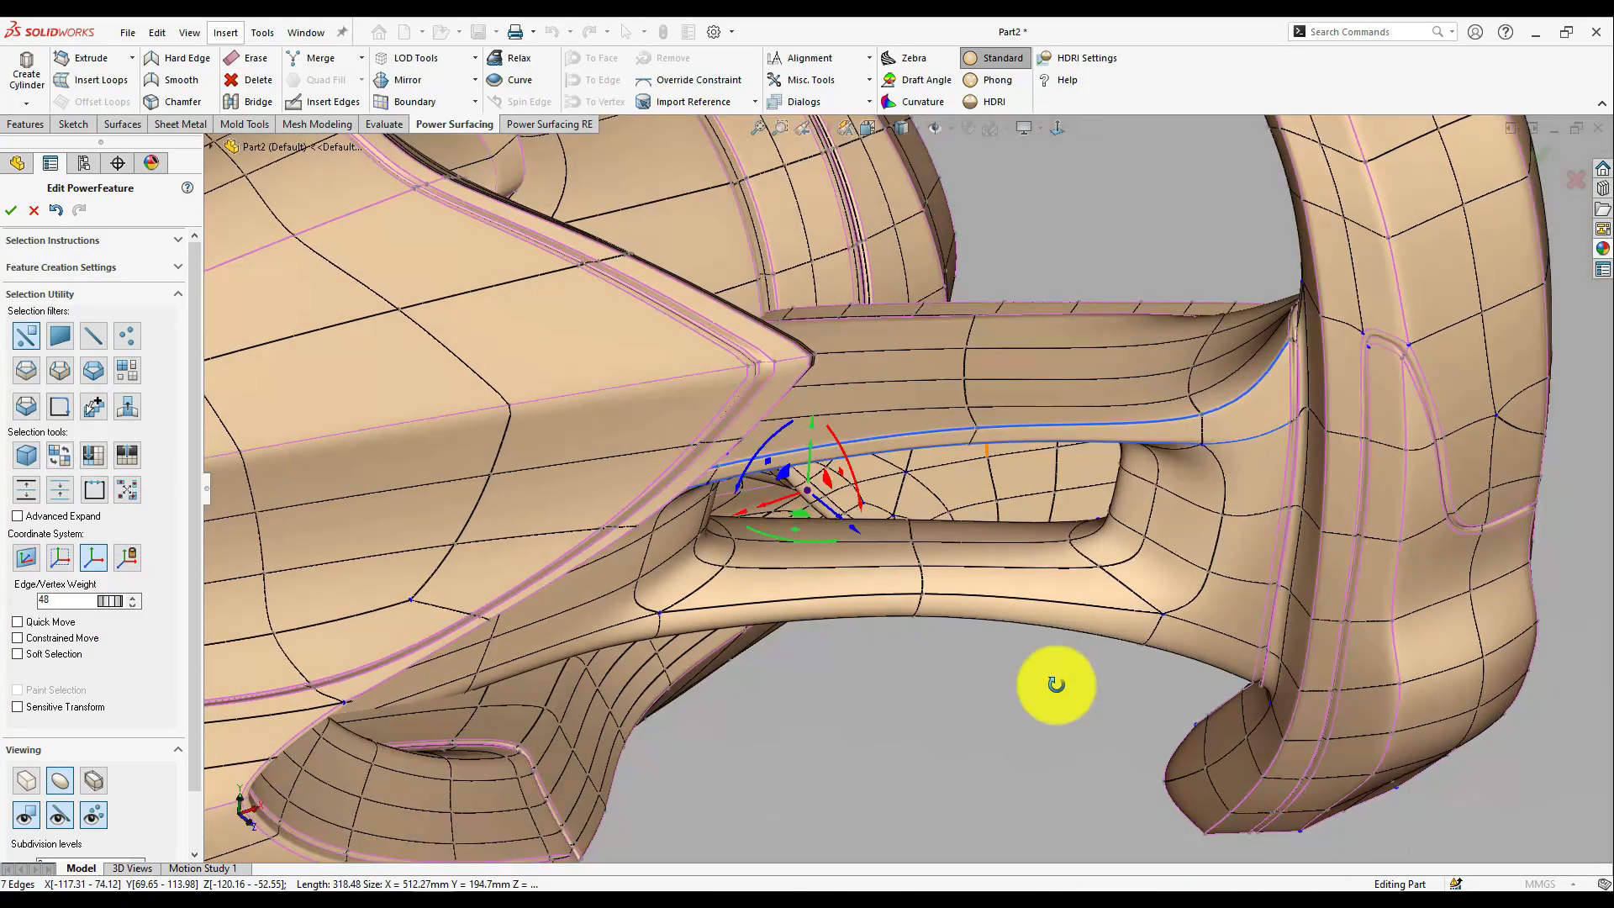
{"action": "left_click_drag", "start_coordinate": [114, 601], "coordinate": [123, 602]}
- Select the edges along the strut's lower rim, adjust their edge weight and clear the selection
{"action": "middle_click_drag", "start_coordinate": [1293, 456], "coordinate": [1395, 412]}
{"action": "scroll", "coordinate": [1395, 336], "scroll_direction": "down", "scroll_amount": 5}
{"action": "left_click", "coordinate": [1000, 461]}
{"action": "left_click", "coordinate": [919, 670], "text": "ctrl"}
{"action": "scroll", "coordinate": [958, 504], "scroll_direction": "up", "scroll_amount": 5}
{"action": "middle_click_drag", "start_coordinate": [807, 632], "coordinate": [832, 546]}
{"action": "scroll", "coordinate": [832, 546], "scroll_direction": "down", "scroll_amount": 4}
{"action": "left_click", "coordinate": [845, 557]}
{"action": "left_click", "coordinate": [924, 542], "text": "ctrl"}
{"action": "left_click", "coordinate": [756, 602], "text": "ctrl"}
{"action": "left_click", "coordinate": [614, 626], "text": "ctrl"}
{"action": "left_click", "coordinate": [603, 624], "text": "ctrl"}
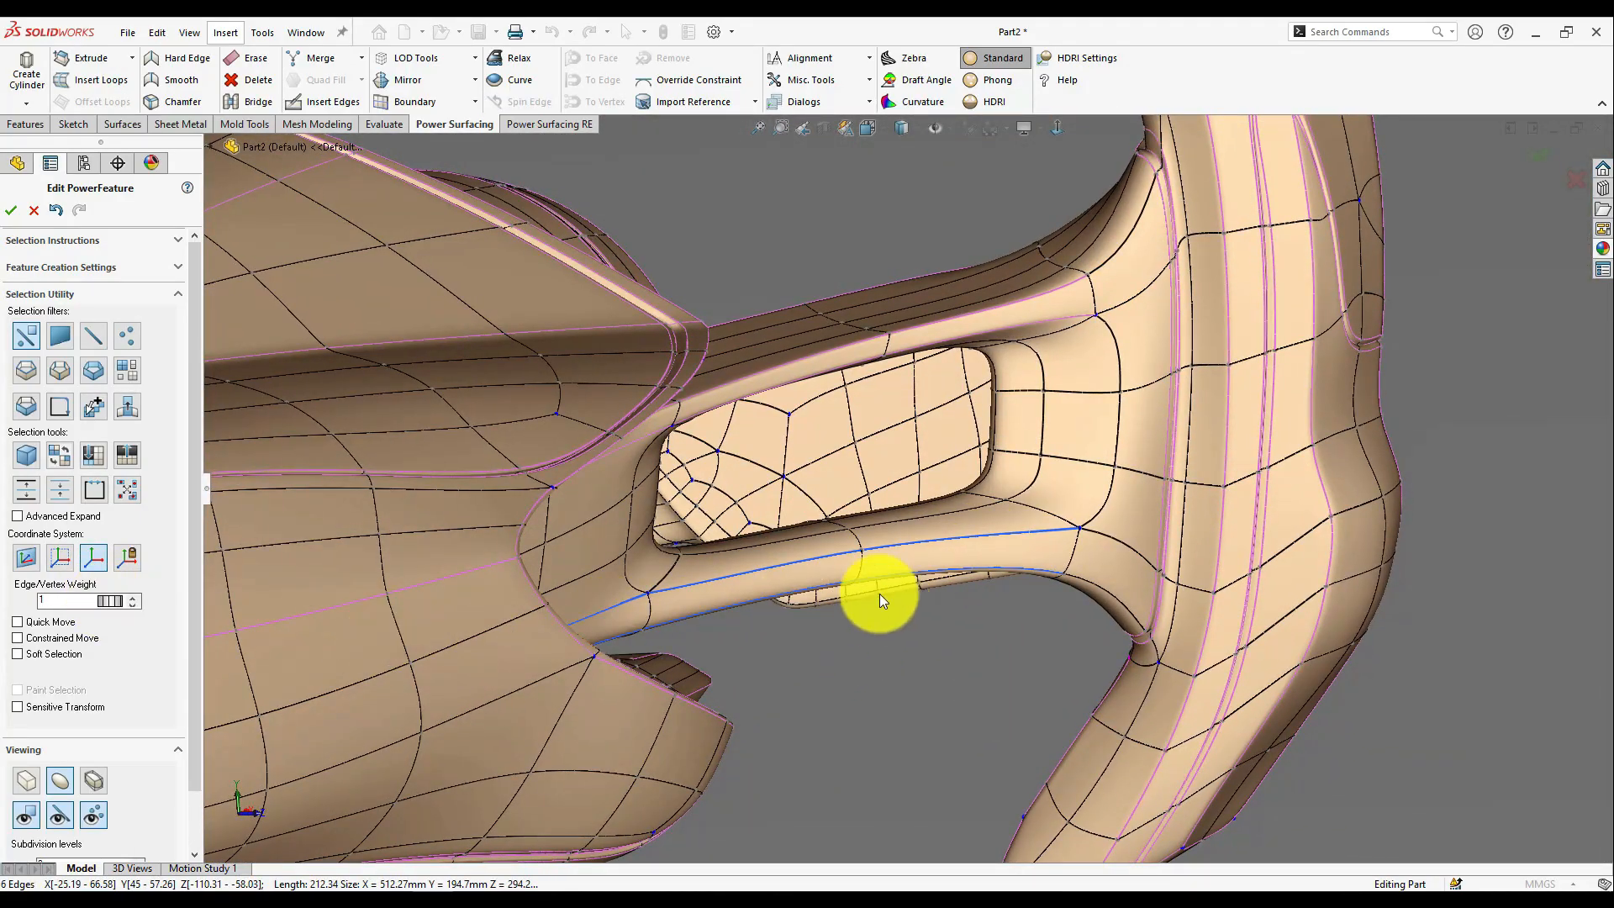
{"action": "mouse_move", "coordinate": [883, 510]}
{"action": "middle_mouse_down"}
{"action": "mouse_move", "coordinate": [803, 634]}
{"action": "mouse_move", "coordinate": [861, 522]}
{"action": "middle_mouse_up"}
{"action": "key", "text": "Escape"}
- Hide the edge and vertex display and inspect the smooth model, ending in a straight-on view of the cylinder end
{"action": "scroll", "coordinate": [803, 634], "scroll_direction": "up", "scroll_amount": 5}
{"action": "left_click", "coordinate": [59, 814]}
{"action": "left_click", "coordinate": [93, 815]}
{"action": "middle_click_drag", "start_coordinate": [689, 571], "coordinate": [720, 551]}
{"action": "scroll", "coordinate": [512, 523], "scroll_direction": "down", "scroll_amount": 5}
{"action": "key", "text": "g"}
{"action": "left_click", "coordinate": [720, 552]}
{"action": "left_click", "coordinate": [775, 794]}
{"action": "middle_click_drag", "start_coordinate": [775, 794], "coordinate": [869, 592]}
{"action": "scroll", "coordinate": [928, 480], "scroll_direction": "up", "scroll_amount": 5}
{"action": "key", "text": "ctrl+4"}
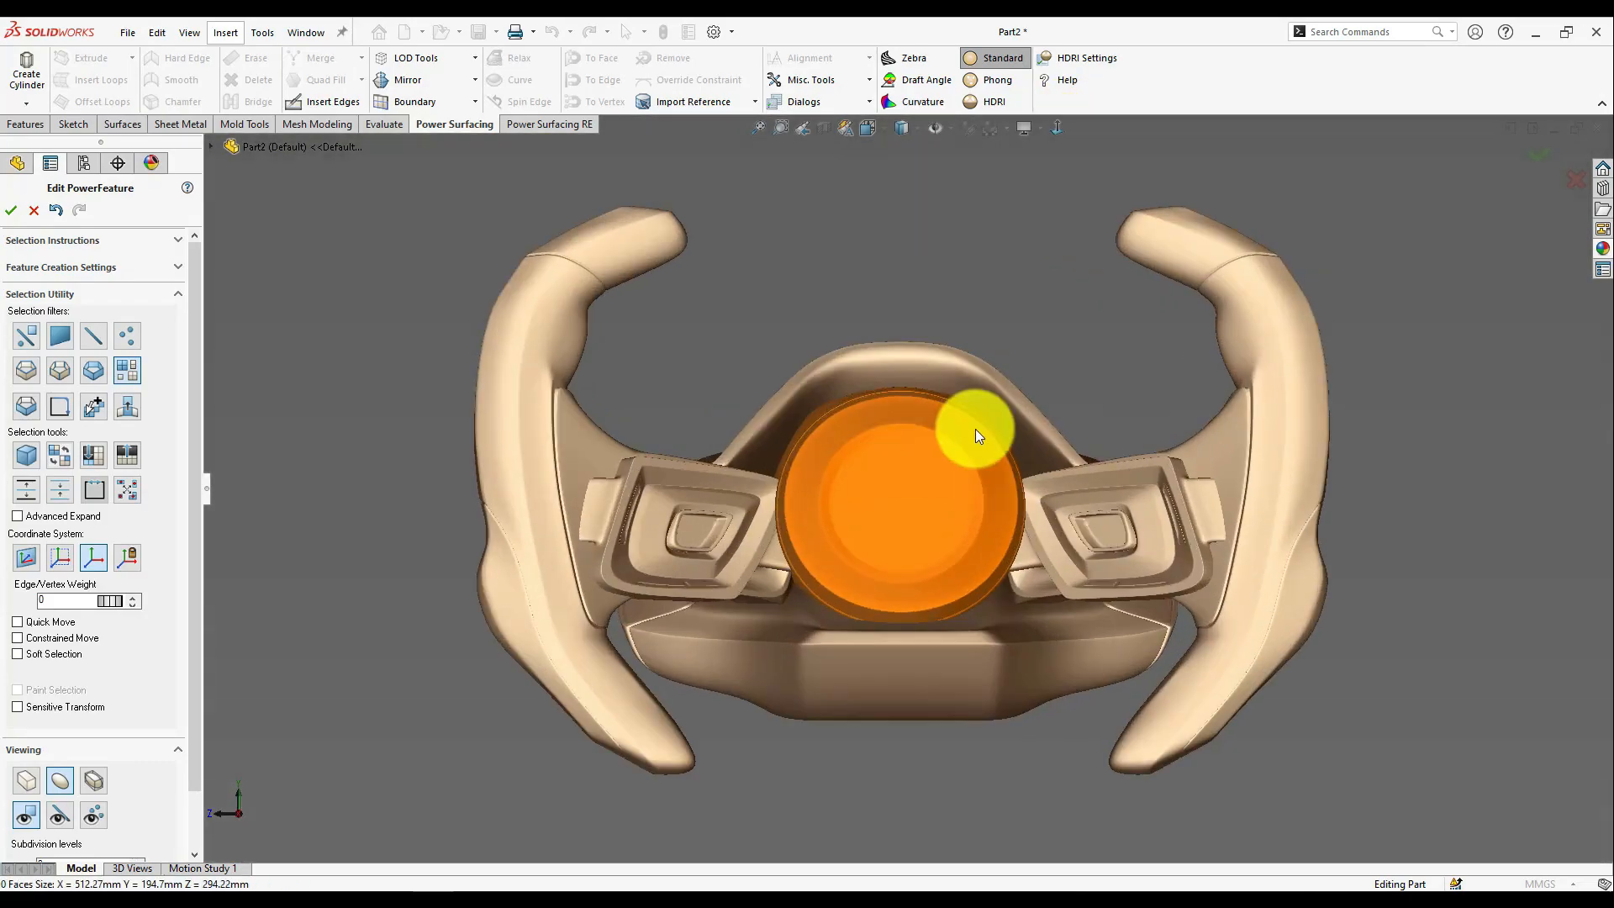
- On the control mesh, select two edges on the arm's inner side below the upper grip and scale them together
{"action": "left_click", "coordinate": [26, 780]}
{"action": "scroll", "coordinate": [897, 417], "scroll_direction": "down", "scroll_amount": 5}
{"action": "middle_click_drag", "start_coordinate": [950, 468], "coordinate": [1084, 395]}
{"action": "left_click", "coordinate": [871, 405]}
{"action": "left_click", "coordinate": [924, 437], "text": "ctrl"}
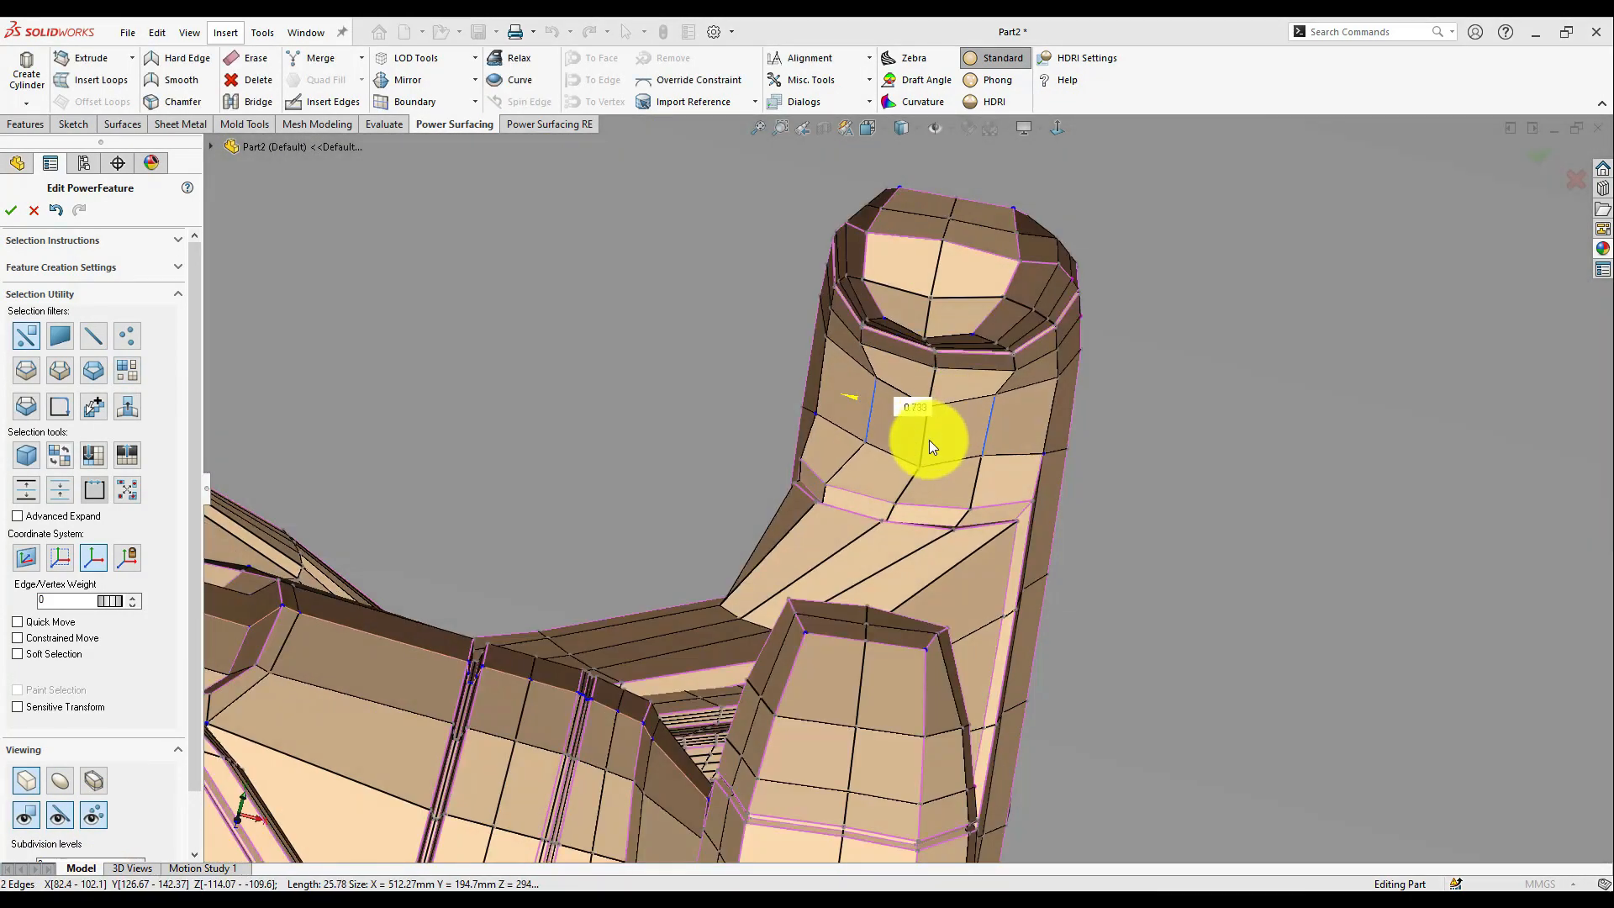
{"action": "key", "text": "Tab"}
{"action": "middle_click_drag", "start_coordinate": [1052, 490], "coordinate": [973, 457]}
- Using edge-loop selection, select the groove loops around the arm's upper grip and shift them slightly
{"action": "left_click", "coordinate": [632, 452]}
{"action": "left_click", "coordinate": [26, 780]}
{"action": "left_click", "coordinate": [60, 780]}
{"action": "left_click", "coordinate": [967, 445]}
{"action": "middle_click_drag", "start_coordinate": [1145, 587], "coordinate": [907, 335]}
{"action": "key", "text": "l"}
{"action": "scroll", "coordinate": [931, 427], "scroll_direction": "down", "scroll_amount": 8}
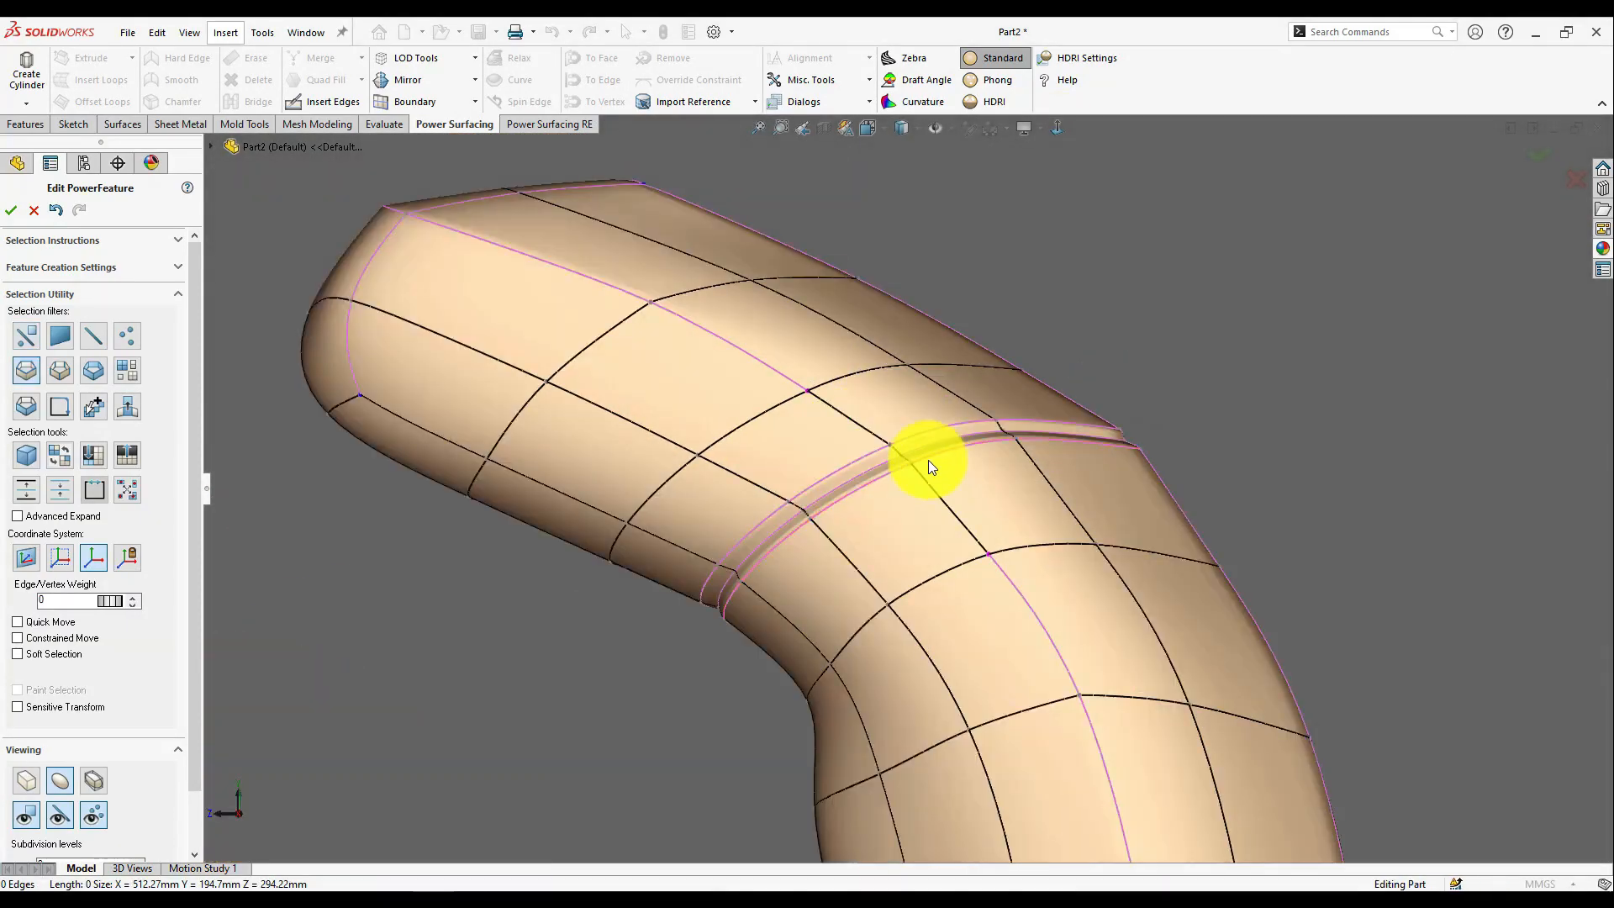
{"action": "left_click", "coordinate": [941, 465]}
{"action": "scroll", "coordinate": [938, 479], "scroll_direction": "up", "scroll_amount": 4}
{"action": "left_click", "coordinate": [860, 516], "text": "ctrl"}
{"action": "left_click", "coordinate": [882, 483], "text": "ctrl"}
{"action": "left_click_drag", "start_coordinate": [882, 477], "coordinate": [887, 469]}
{"action": "scroll", "coordinate": [973, 519], "scroll_direction": "down", "scroll_amount": 3}
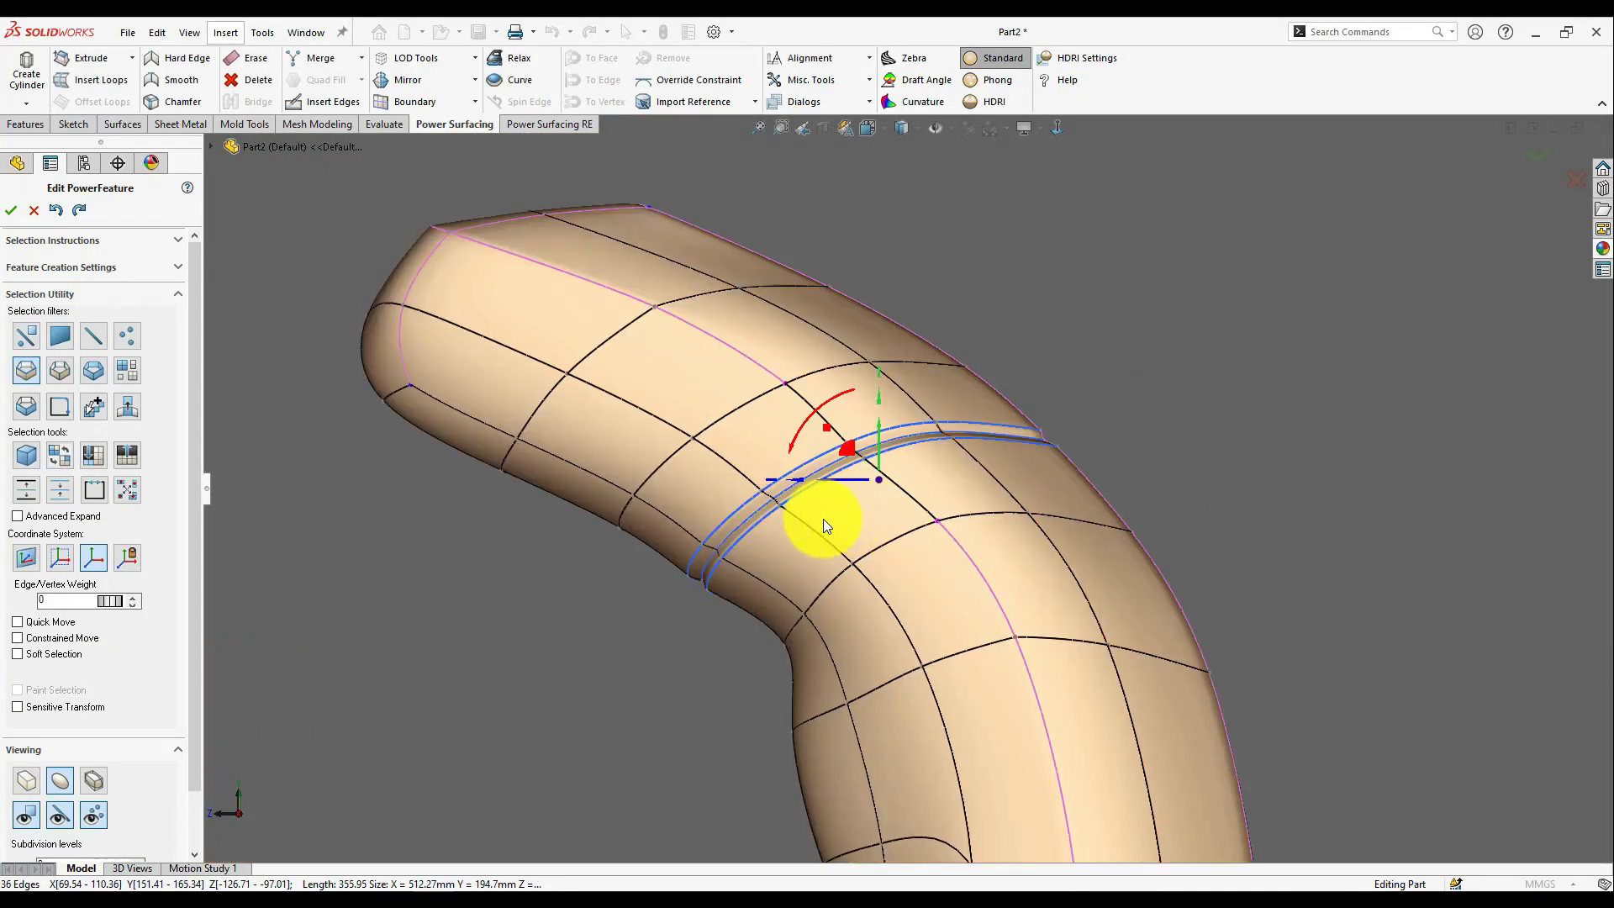
- Step back and forth through the groove-loop adjustments, check them on the control mesh and clear the selection
{"action": "left_click", "coordinate": [57, 211]}
{"action": "left_click", "coordinate": [78, 210]}
{"action": "key", "text": "Tab"}
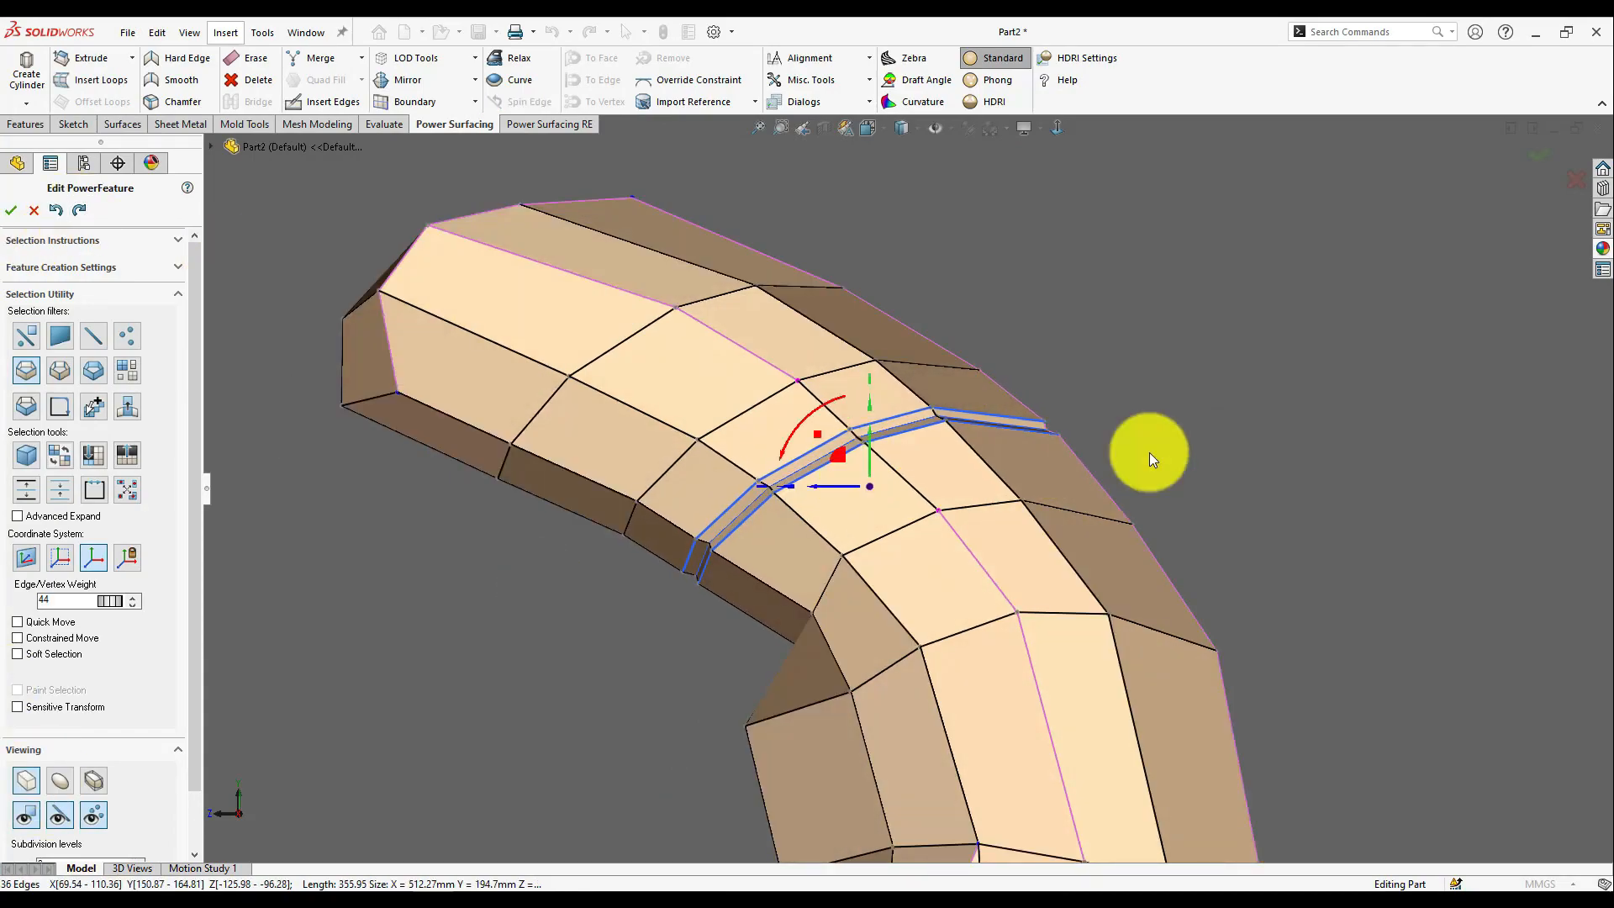
{"action": "key", "text": "Escape"}
{"action": "right_click", "coordinate": [699, 588]}
{"action": "left_click", "coordinate": [702, 578]}
{"action": "key", "text": "ctrl+z"}
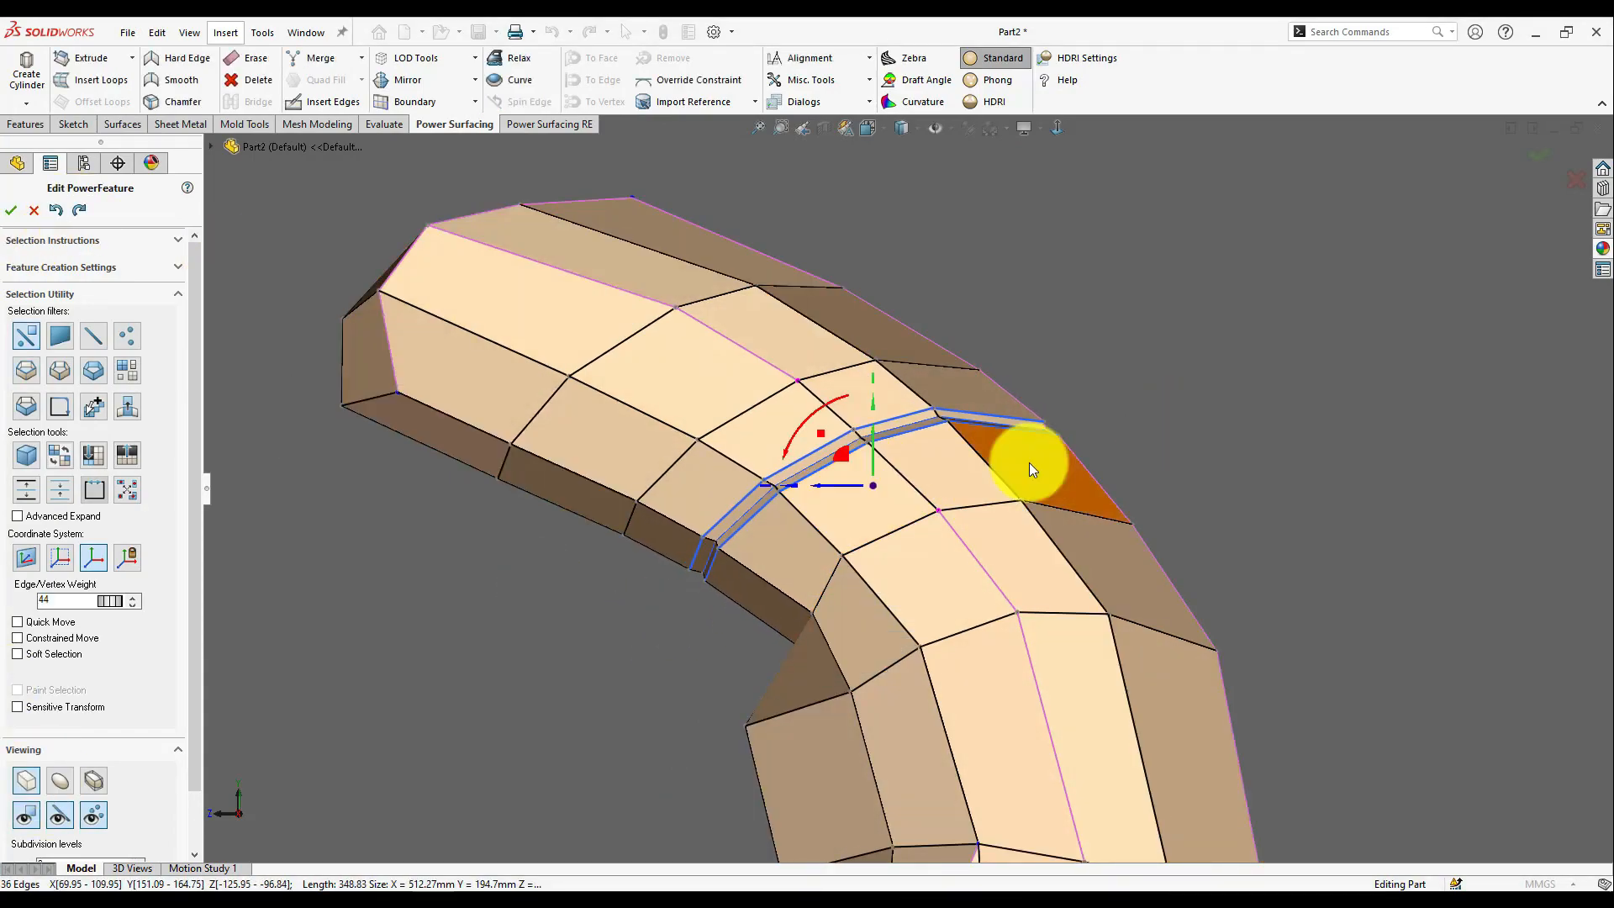
{"action": "scroll", "coordinate": [933, 475], "scroll_direction": "up", "scroll_amount": 5}
{"action": "left_click_drag", "start_coordinate": [675, 499], "coordinate": [721, 459]}
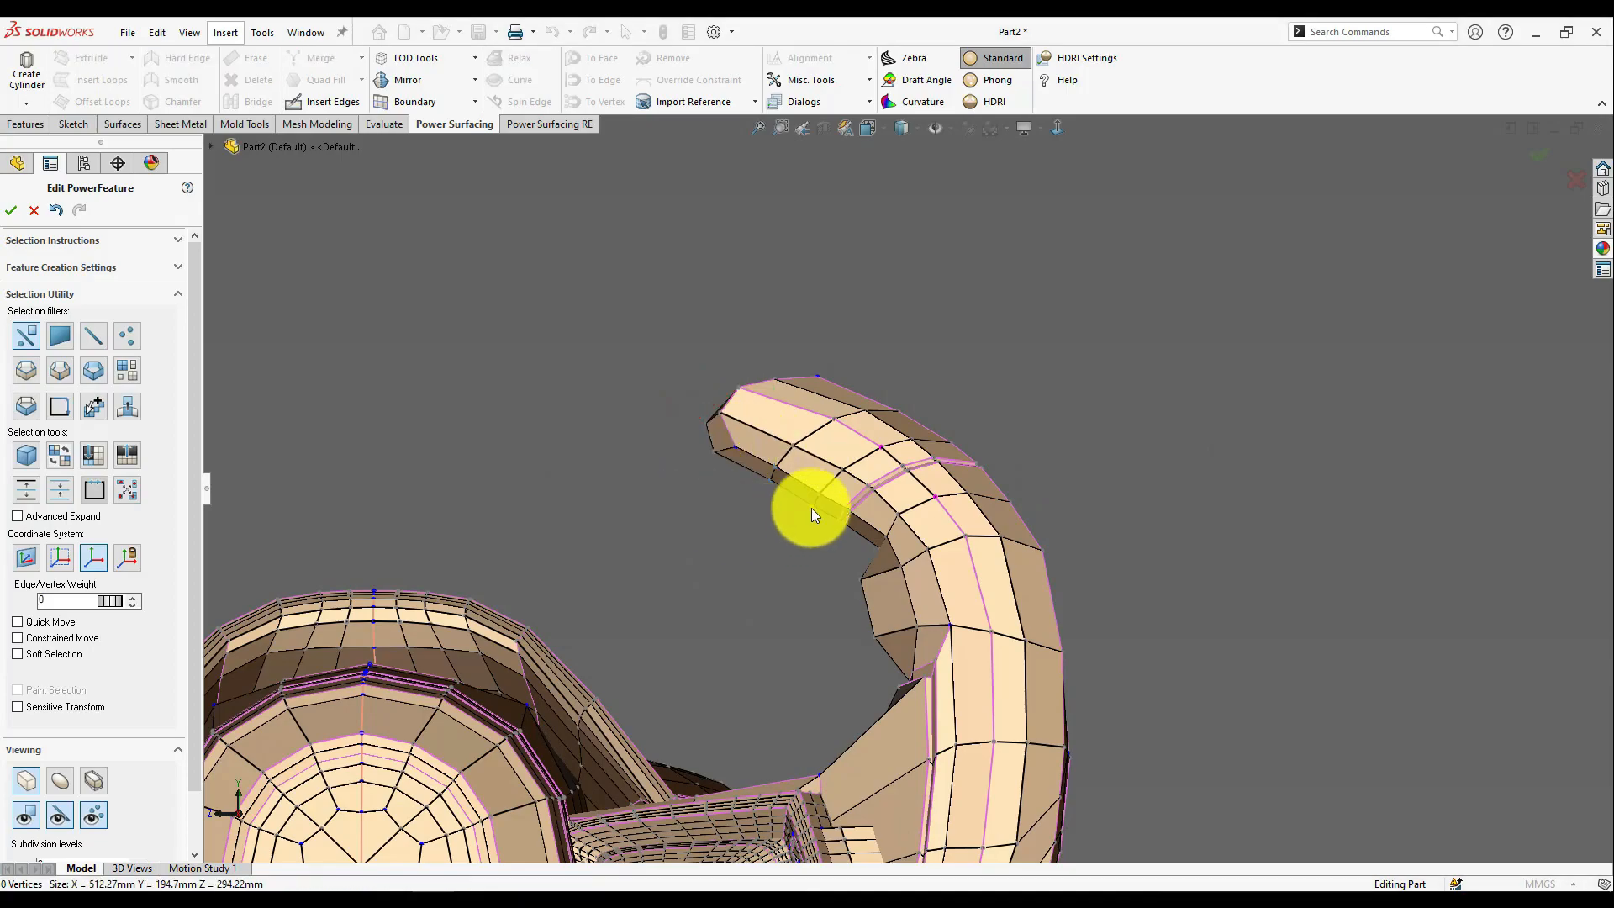
- Select all faces of the main body shell and scale them to about 0.975
{"action": "scroll", "coordinate": [815, 509], "scroll_direction": "down", "scroll_amount": 3}
{"action": "scroll", "coordinate": [818, 506], "scroll_direction": "up", "scroll_amount": 8}
{"action": "middle_click_drag", "start_coordinate": [727, 632], "coordinate": [761, 828]}
{"action": "key", "text": "s"}
{"action": "left_click", "coordinate": [594, 255]}
{"action": "middle_click_drag", "start_coordinate": [594, 255], "coordinate": [554, 259]}
{"action": "left_click_drag", "start_coordinate": [554, 262], "coordinate": [555, 264]}
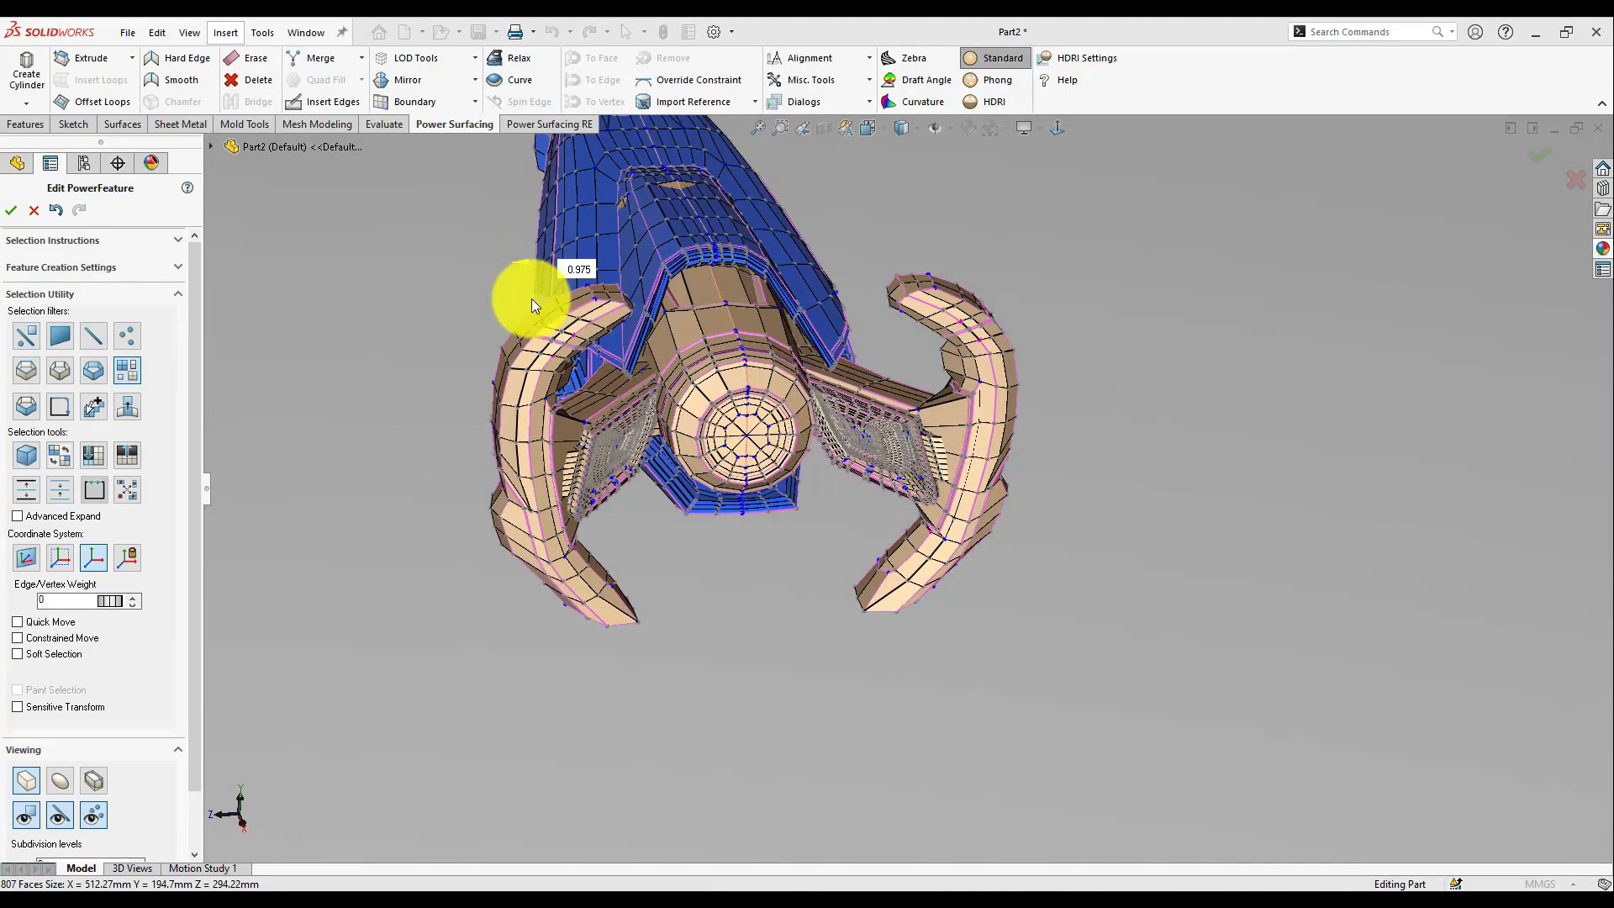
- Inspect the scaled main body and its clearance to the cylinder and arms
{"action": "middle_click_drag", "start_coordinate": [536, 299], "coordinate": [728, 593]}
{"action": "scroll", "coordinate": [837, 622], "scroll_direction": "down", "scroll_amount": 3}
{"action": "middle_click_drag", "start_coordinate": [837, 622], "coordinate": [728, 215]}
{"action": "scroll", "coordinate": [828, 491], "scroll_direction": "down", "scroll_amount": 5}
{"action": "scroll", "coordinate": [828, 491], "scroll_direction": "up", "scroll_amount": 5}
{"action": "left_click", "coordinate": [577, 479]}
{"action": "middle_click_drag", "start_coordinate": [577, 479], "coordinate": [1446, 169]}
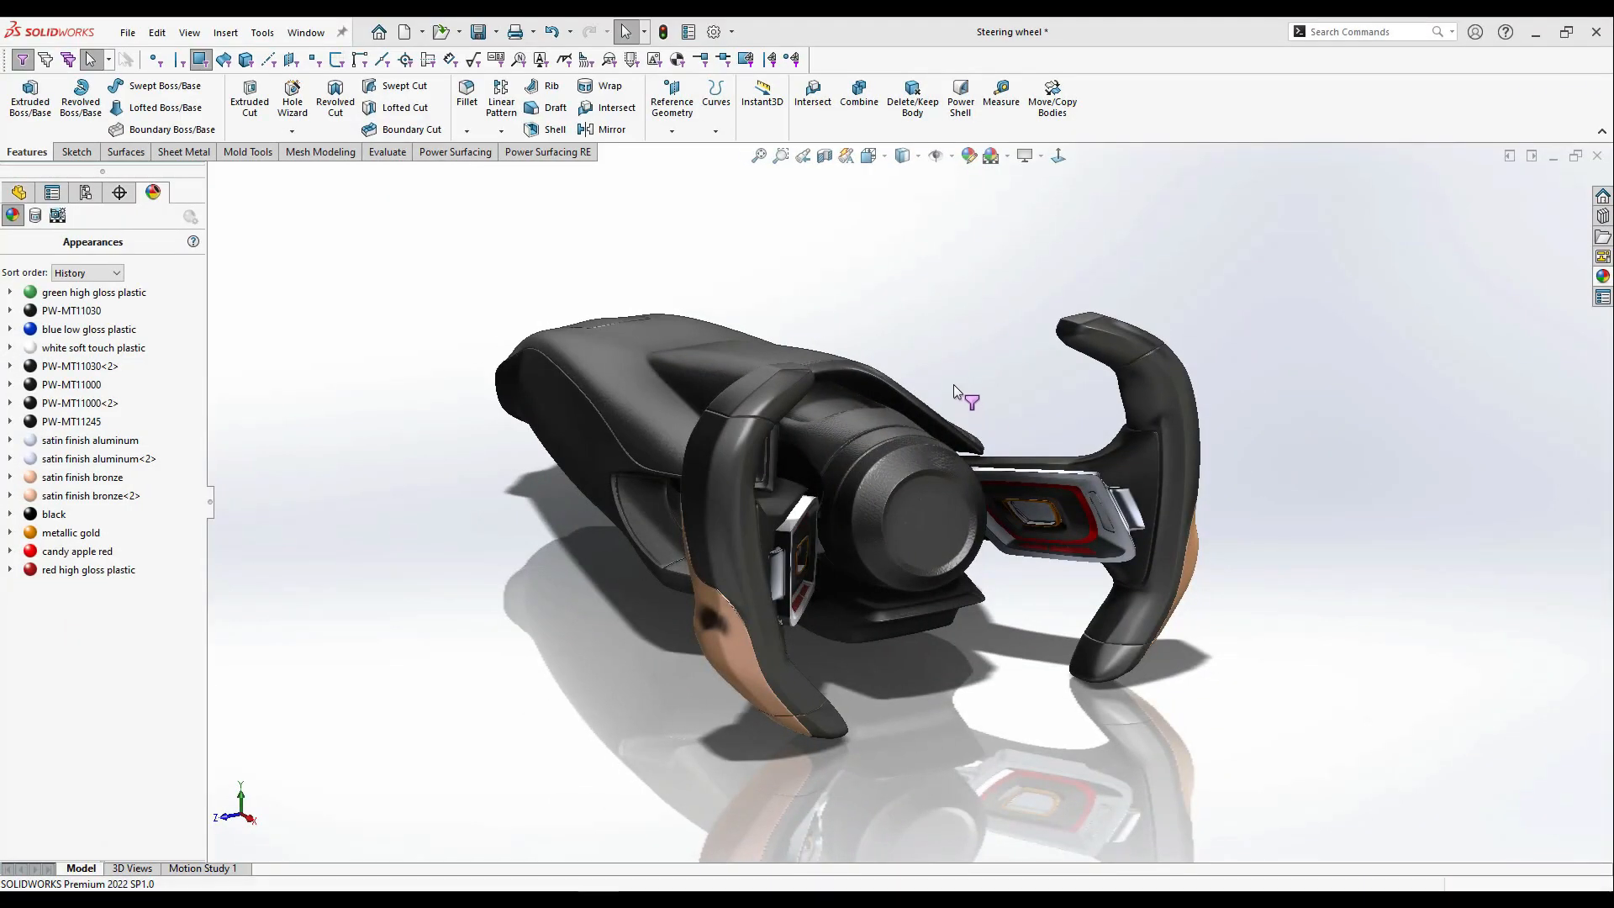
- In the finished Steering wheel part, hide the selection-filter toolbar and examine the model and its solid bodies
{"action": "mouse_move", "coordinate": [966, 404]}
{"action": "middle_mouse_down"}
{"action": "mouse_move", "coordinate": [951, 347]}
{"action": "mouse_move", "coordinate": [977, 374]}
{"action": "middle_mouse_up"}
{"action": "key", "text": "F5"}
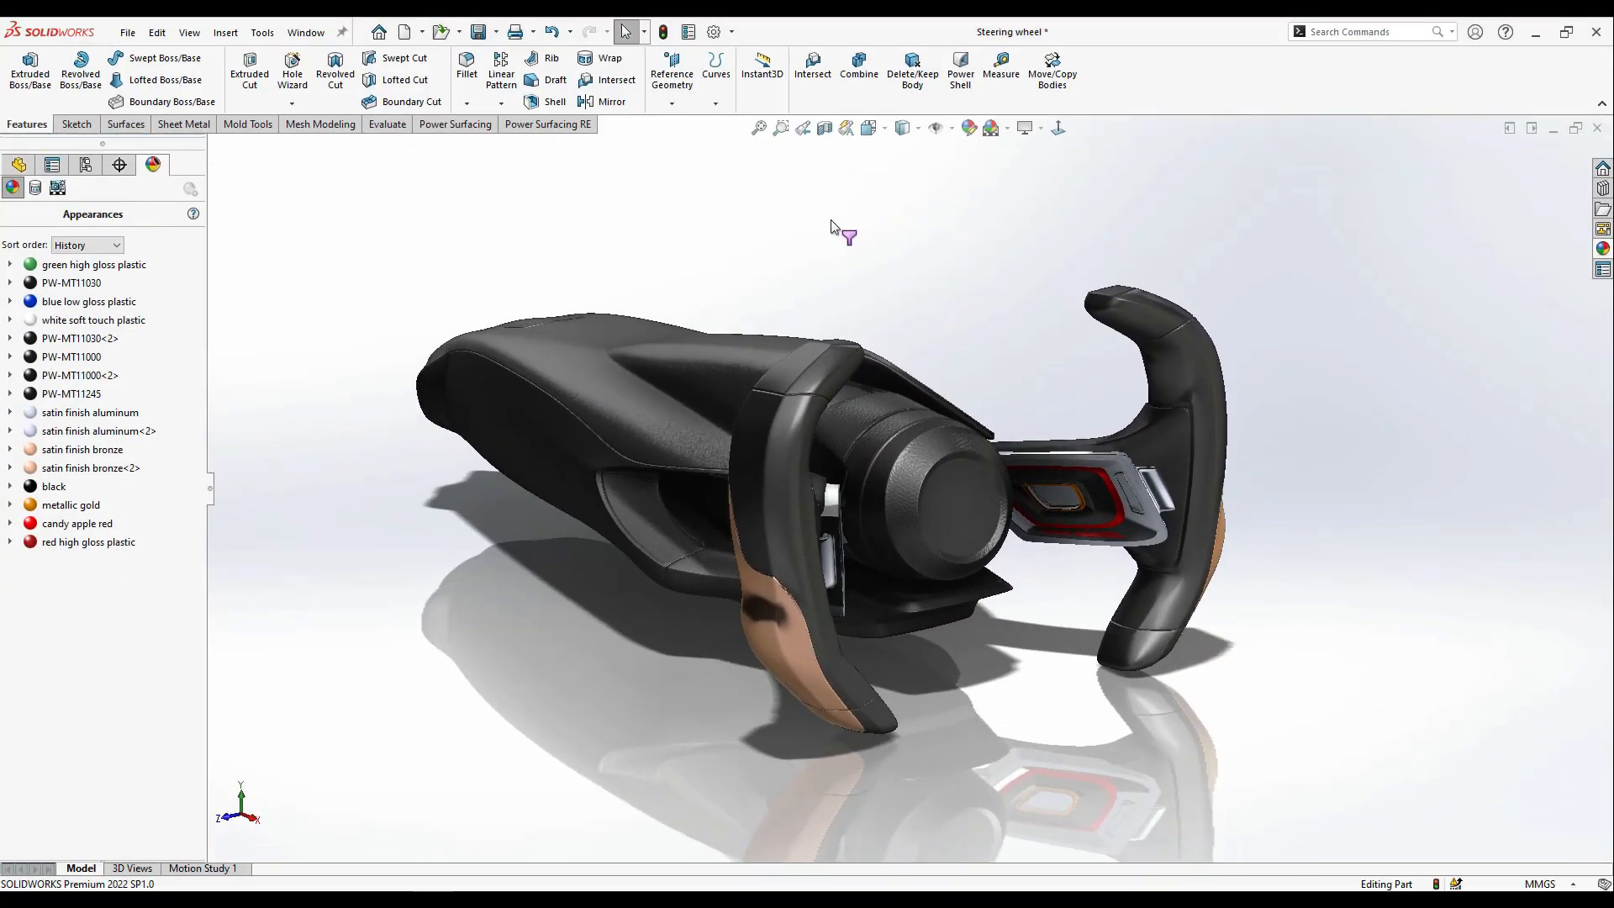
{"action": "key", "text": "F5"}
{"action": "key", "text": "F5"}
{"action": "mouse_move", "coordinate": [887, 299]}
{"action": "middle_mouse_down"}
{"action": "mouse_move", "coordinate": [756, 387]}
{"action": "mouse_move", "coordinate": [897, 322]}
{"action": "mouse_move", "coordinate": [889, 311]}
{"action": "middle_mouse_up"}
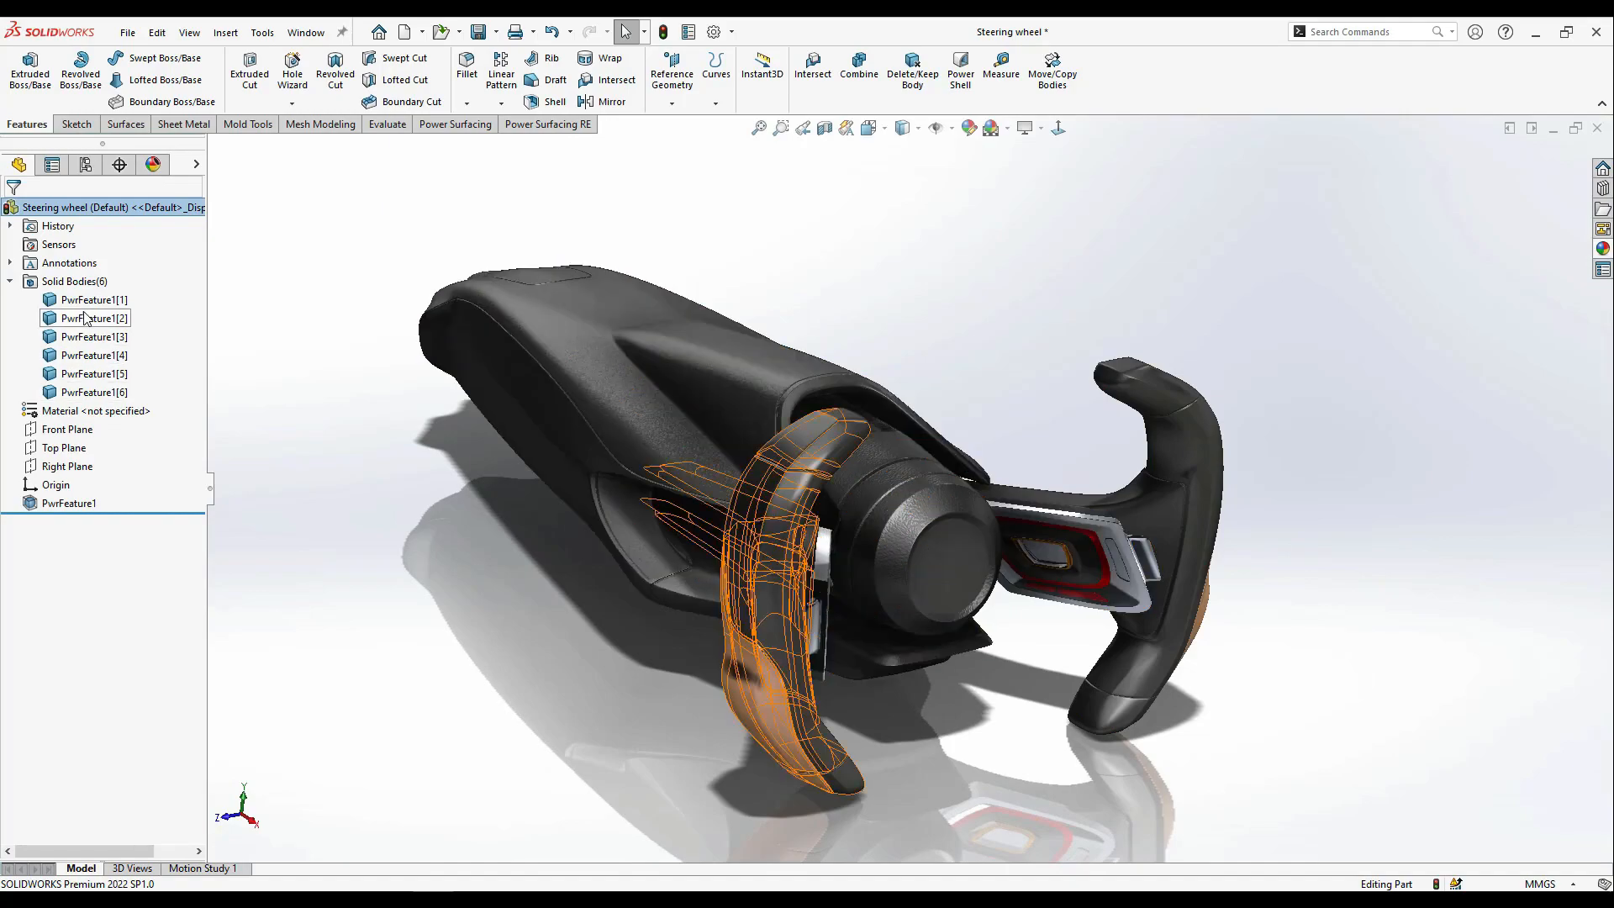
- Start a section view on the Front Plane, offset it to -3.00 mm and examine the solid interior
{"action": "left_click", "coordinate": [824, 129]}
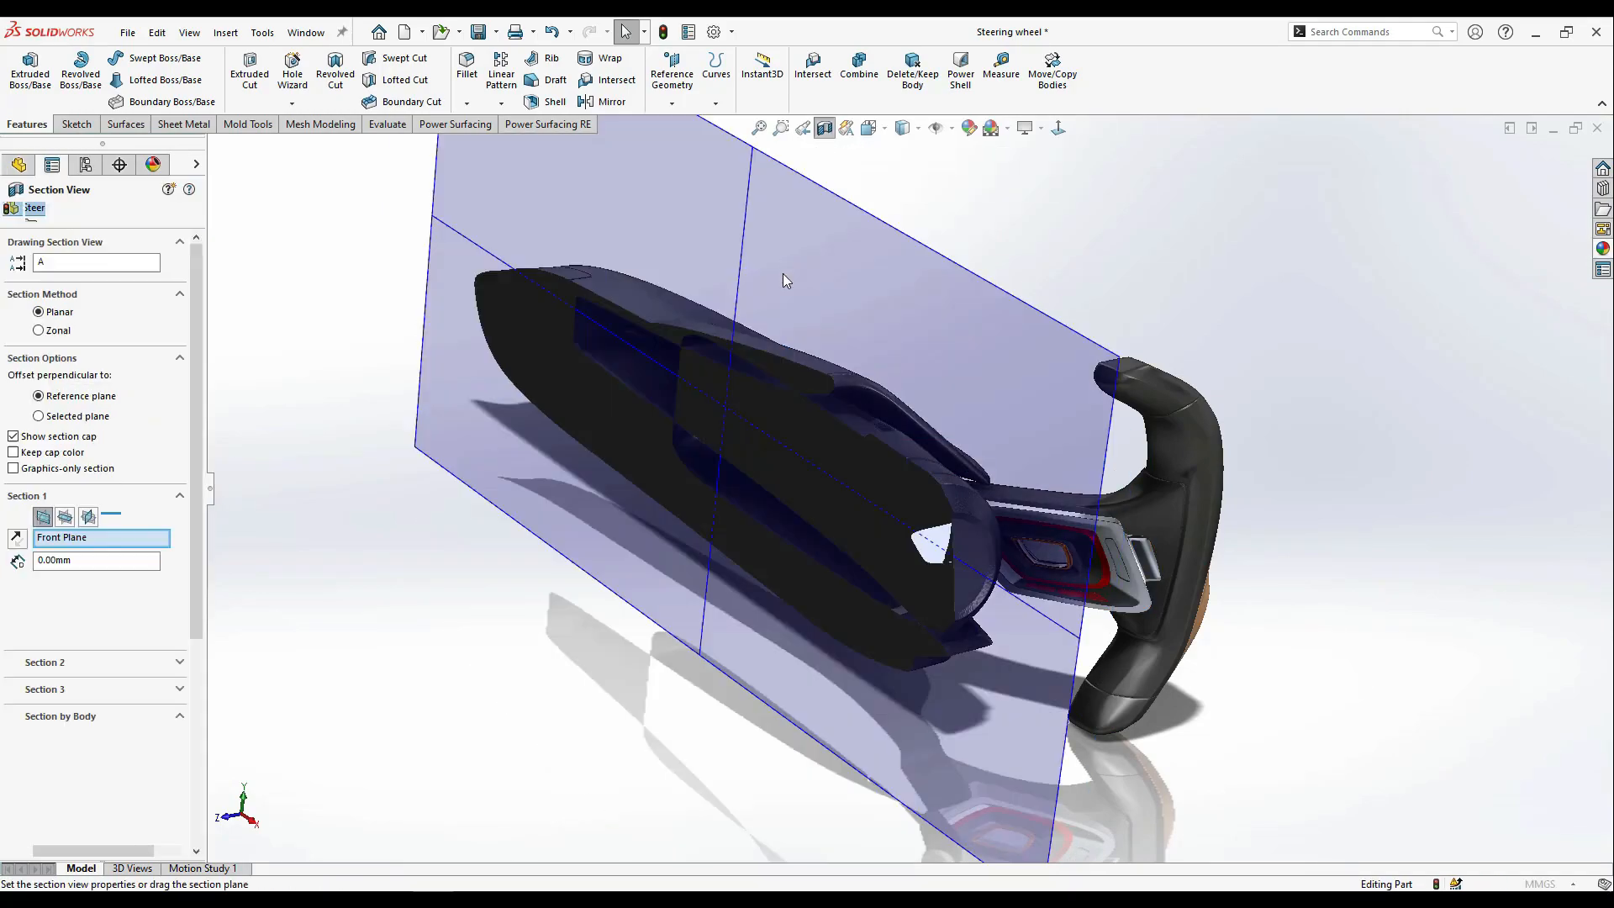
{"action": "middle_click_drag", "start_coordinate": [740, 403], "coordinate": [727, 445]}
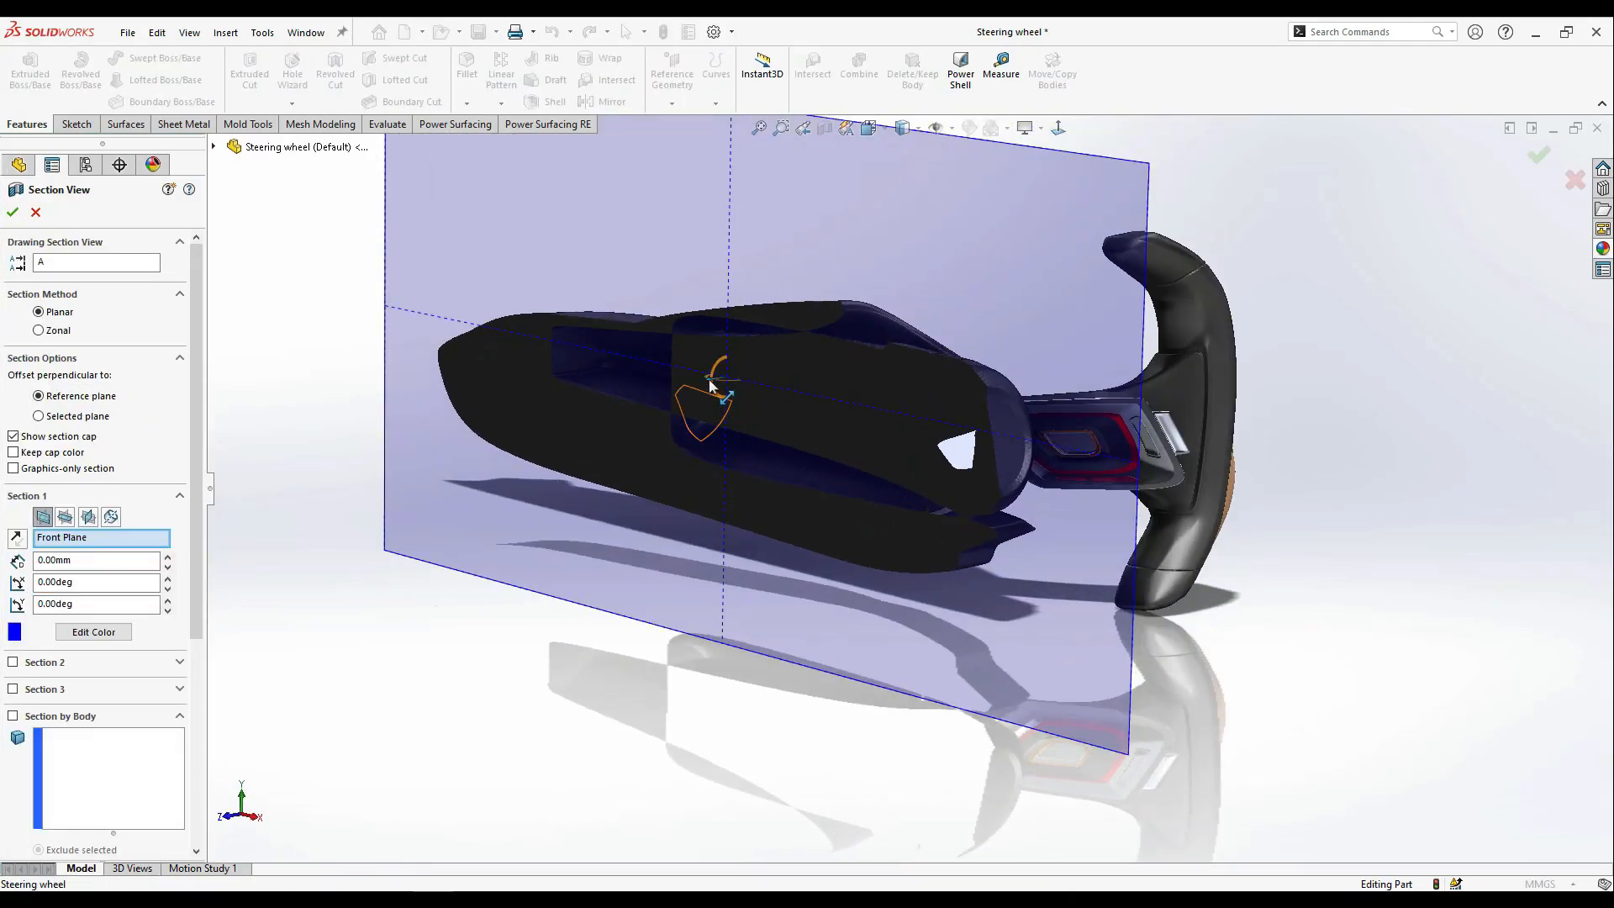
{"action": "left_click_drag", "start_coordinate": [669, 394], "coordinate": [738, 487]}
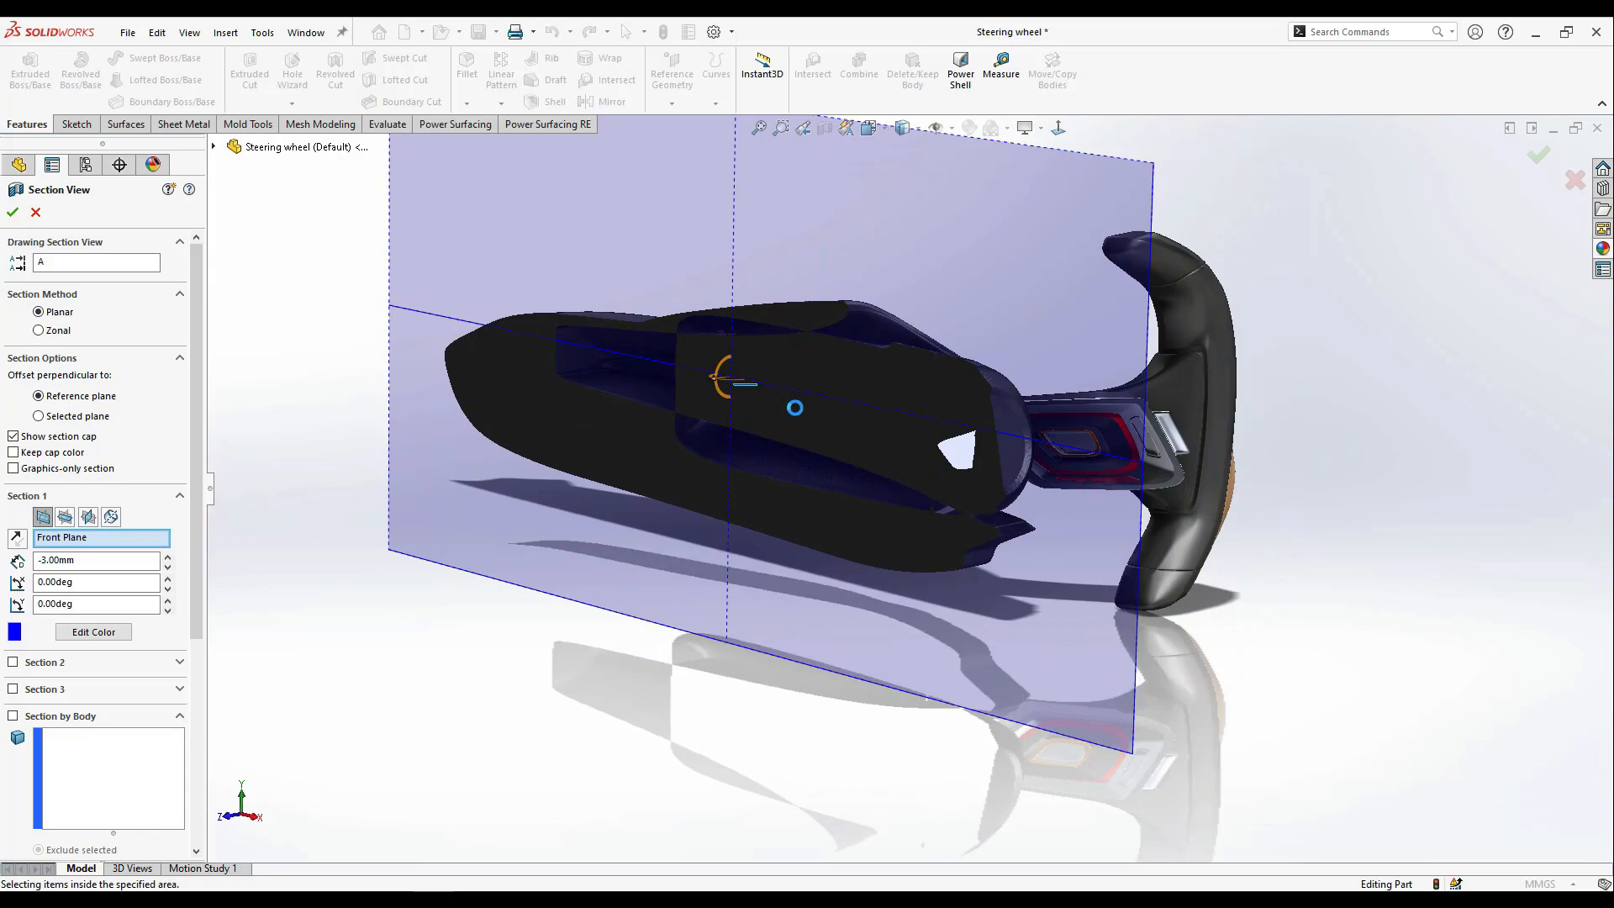
{"action": "middle_click_drag", "start_coordinate": [775, 421], "coordinate": [781, 514]}
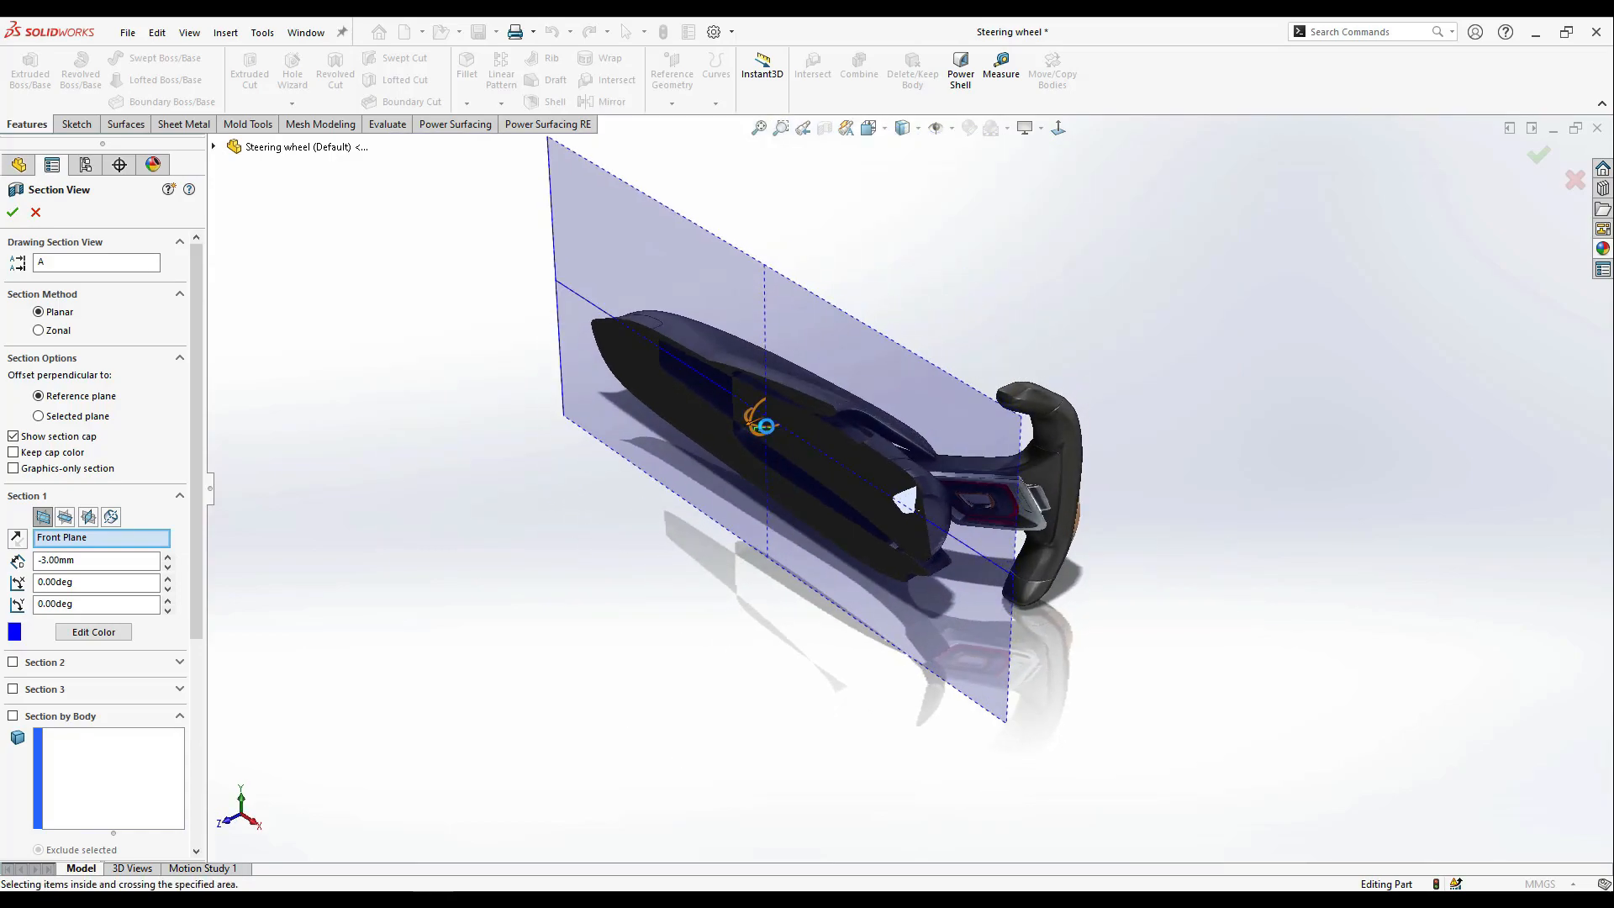
{"action": "scroll", "coordinate": [768, 427], "scroll_direction": "down", "scroll_amount": 5}
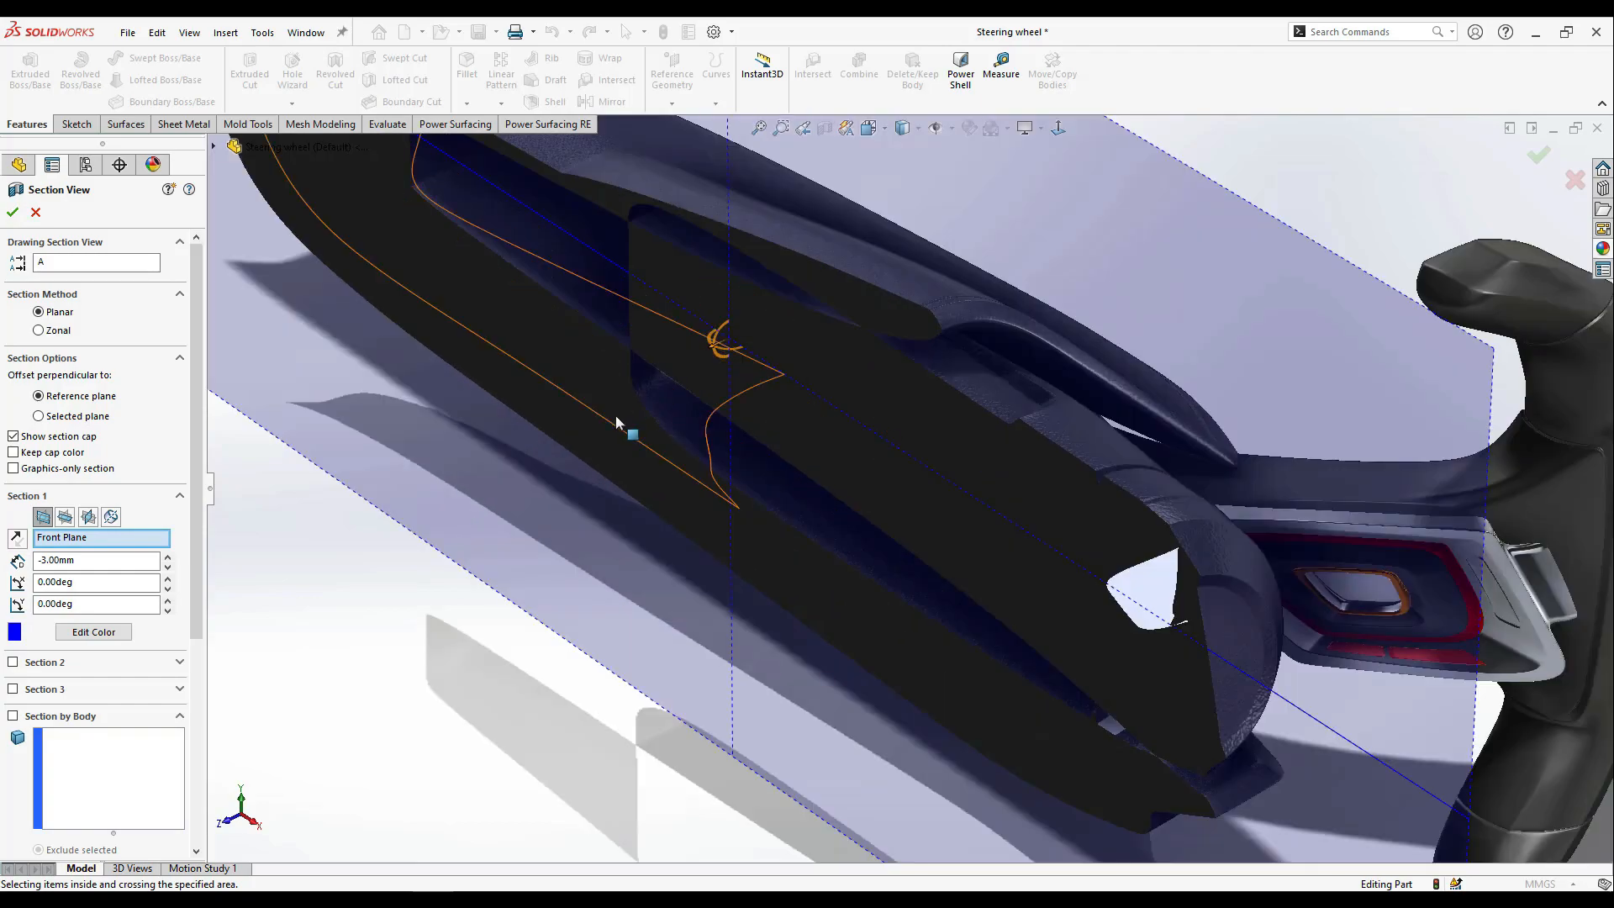
{"action": "key", "text": "f"}
- Change the section to the Top Plane, offset it to 70.00 mm and examine the cut through body and arms
{"action": "left_click", "coordinate": [66, 518]}
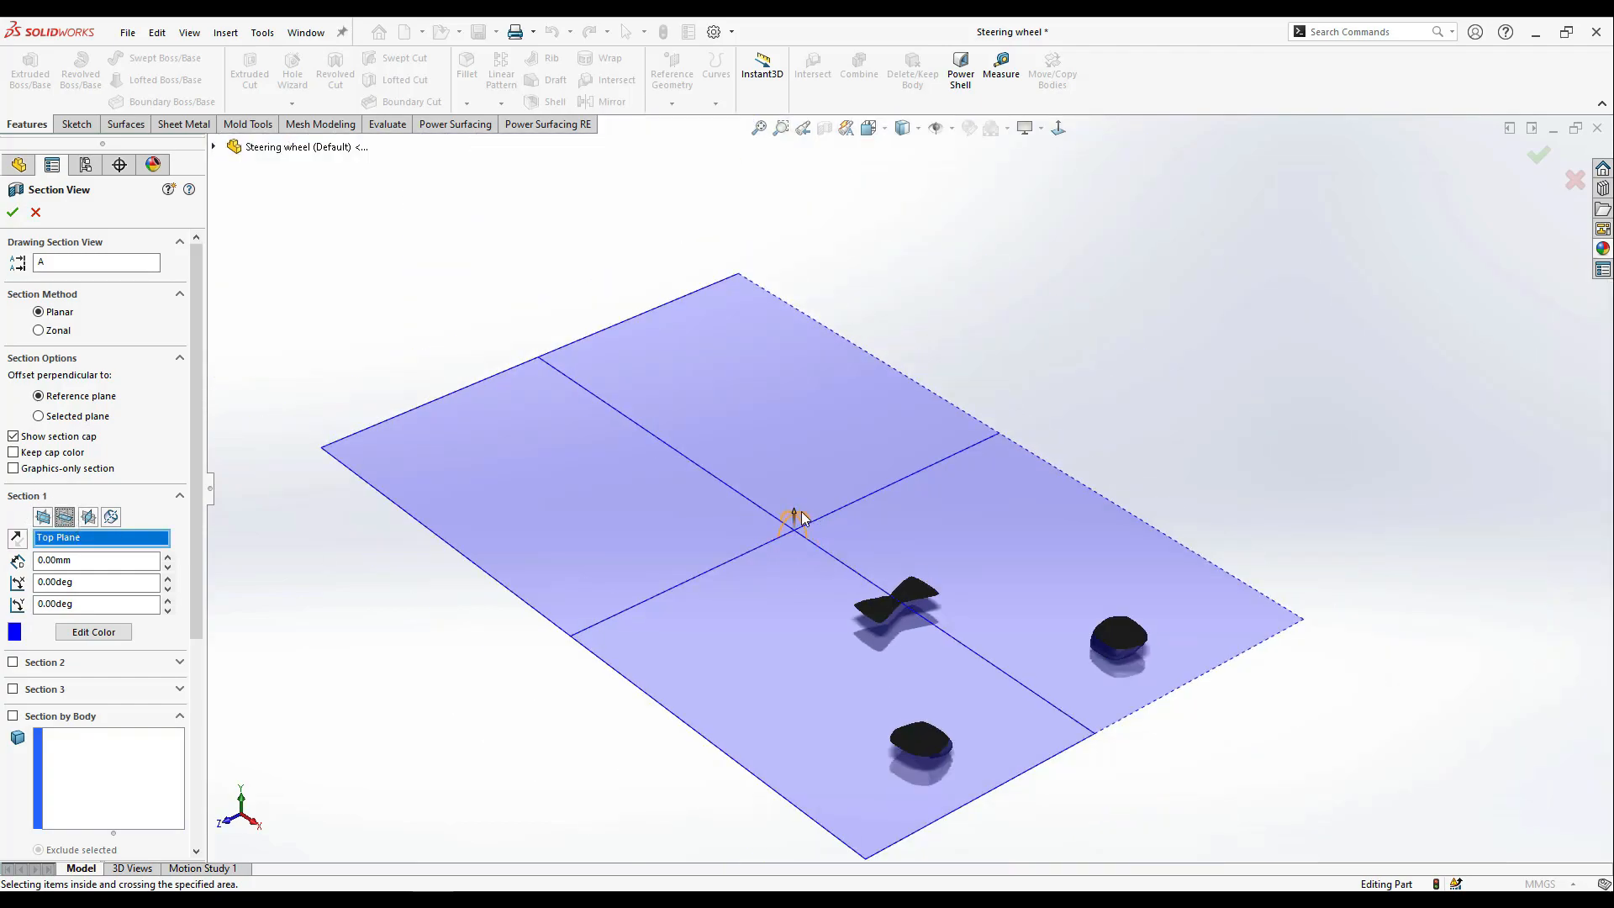
{"action": "left_click_drag", "start_coordinate": [794, 475], "coordinate": [787, 187]}
{"action": "scroll", "coordinate": [896, 489], "scroll_direction": "down", "scroll_amount": 5}
{"action": "middle_click_drag", "start_coordinate": [976, 561], "coordinate": [919, 763]}
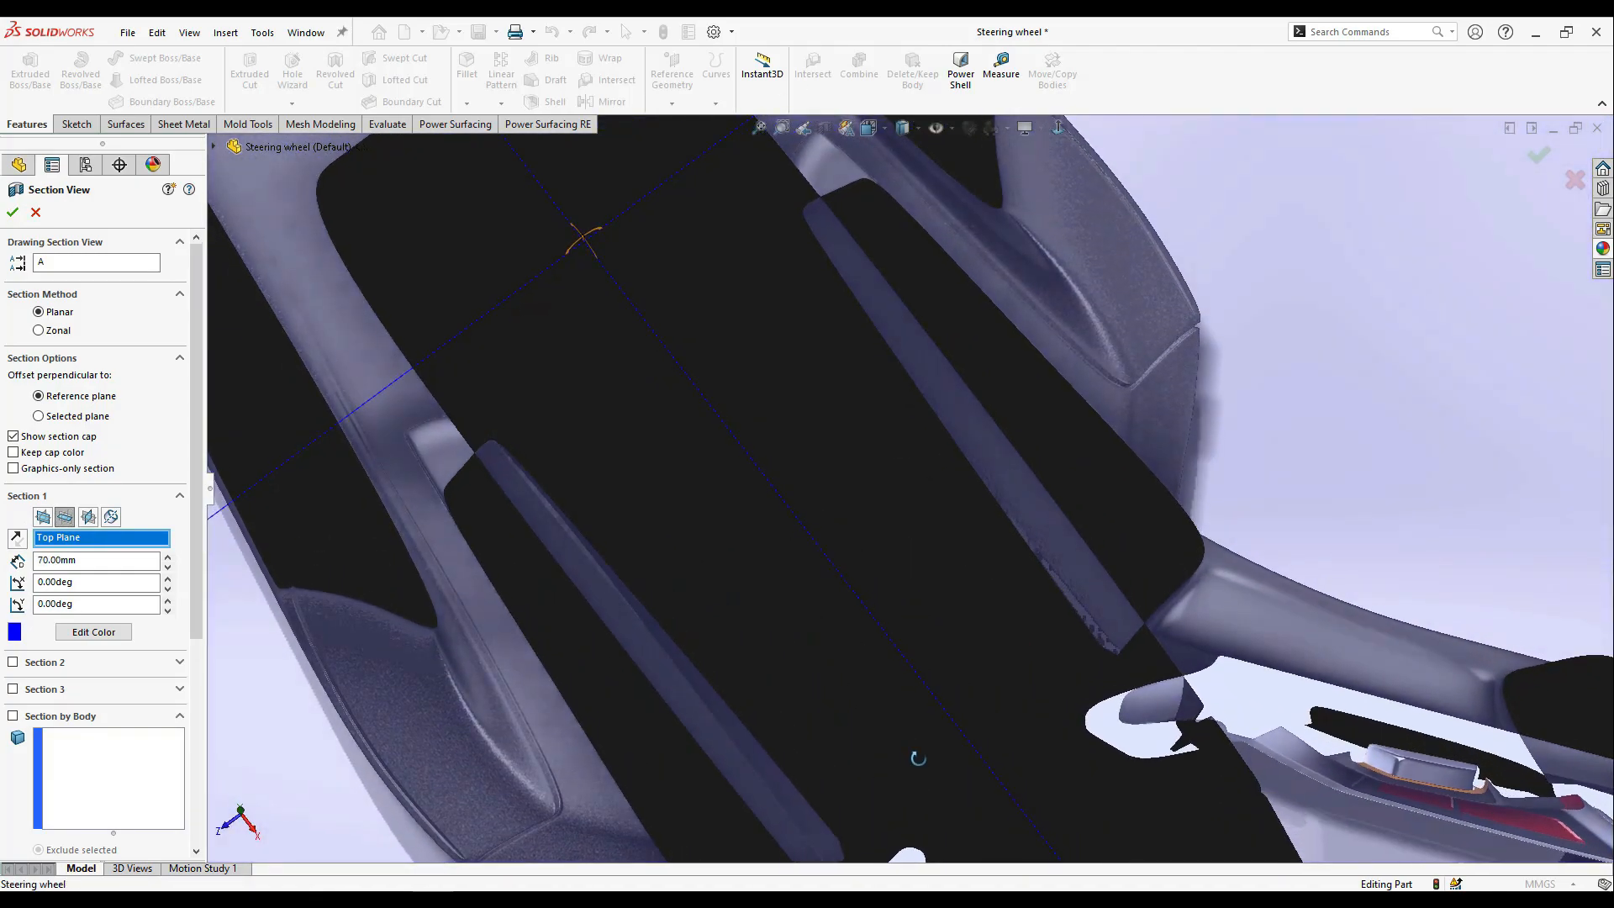
{"action": "scroll", "coordinate": [883, 639], "scroll_direction": "up", "scroll_amount": 5}
{"action": "middle_click_drag", "start_coordinate": [884, 640], "coordinate": [881, 518]}
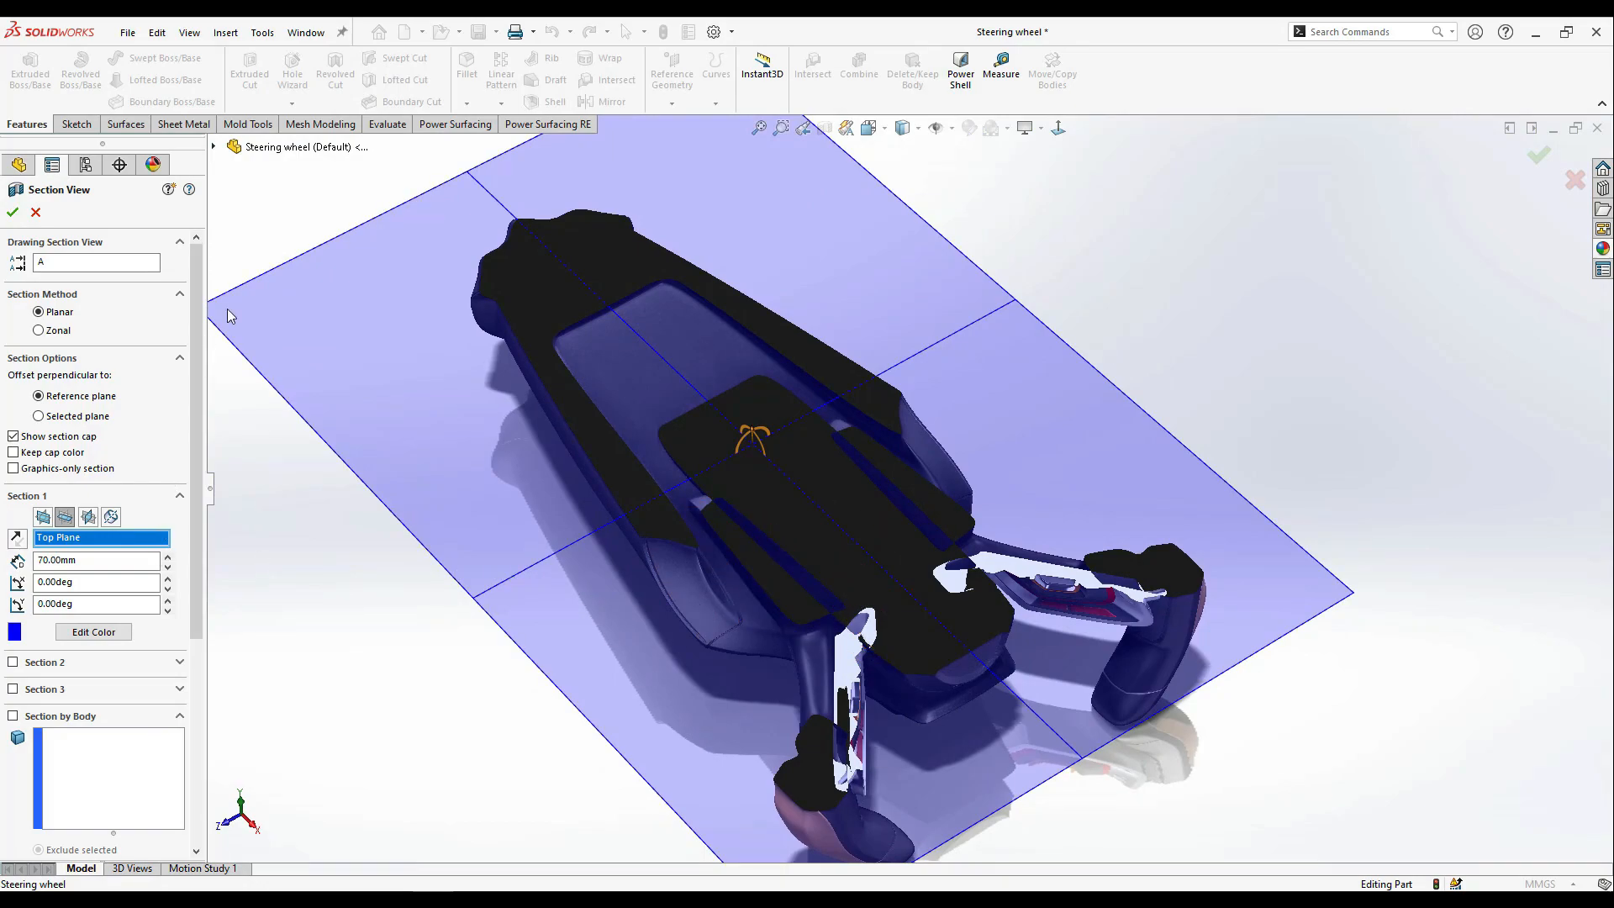
- Offset the Top Plane section to 81.00 mm, apply it and examine the cut through the body and arms
{"action": "left_click_drag", "start_coordinate": [754, 427], "coordinate": [790, 367]}
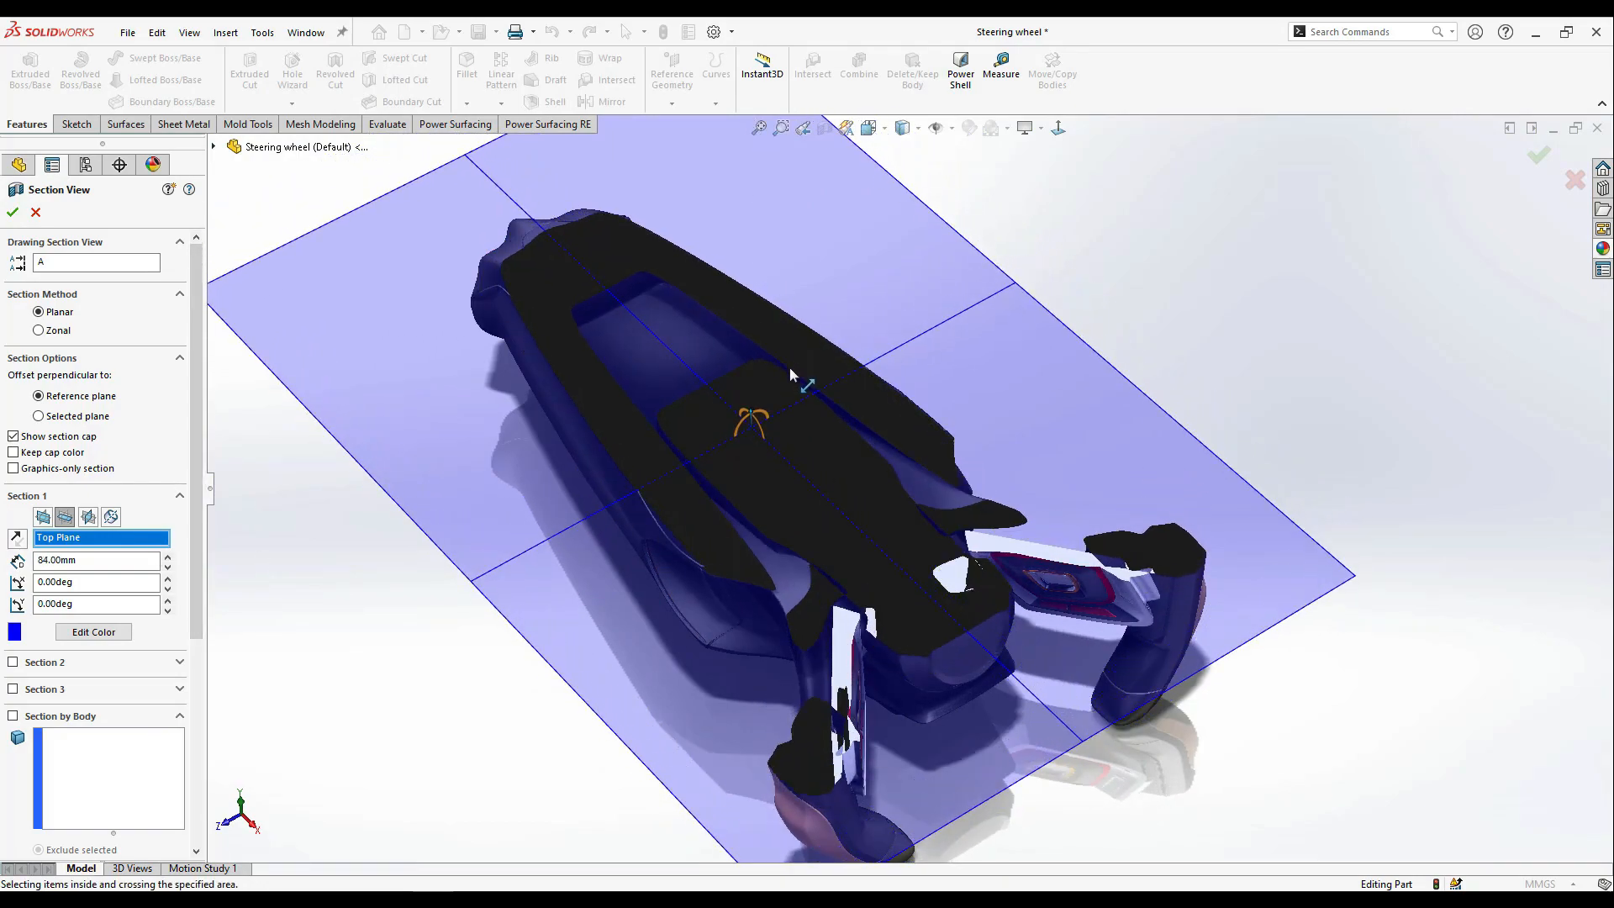
{"action": "left_click", "coordinate": [15, 215]}
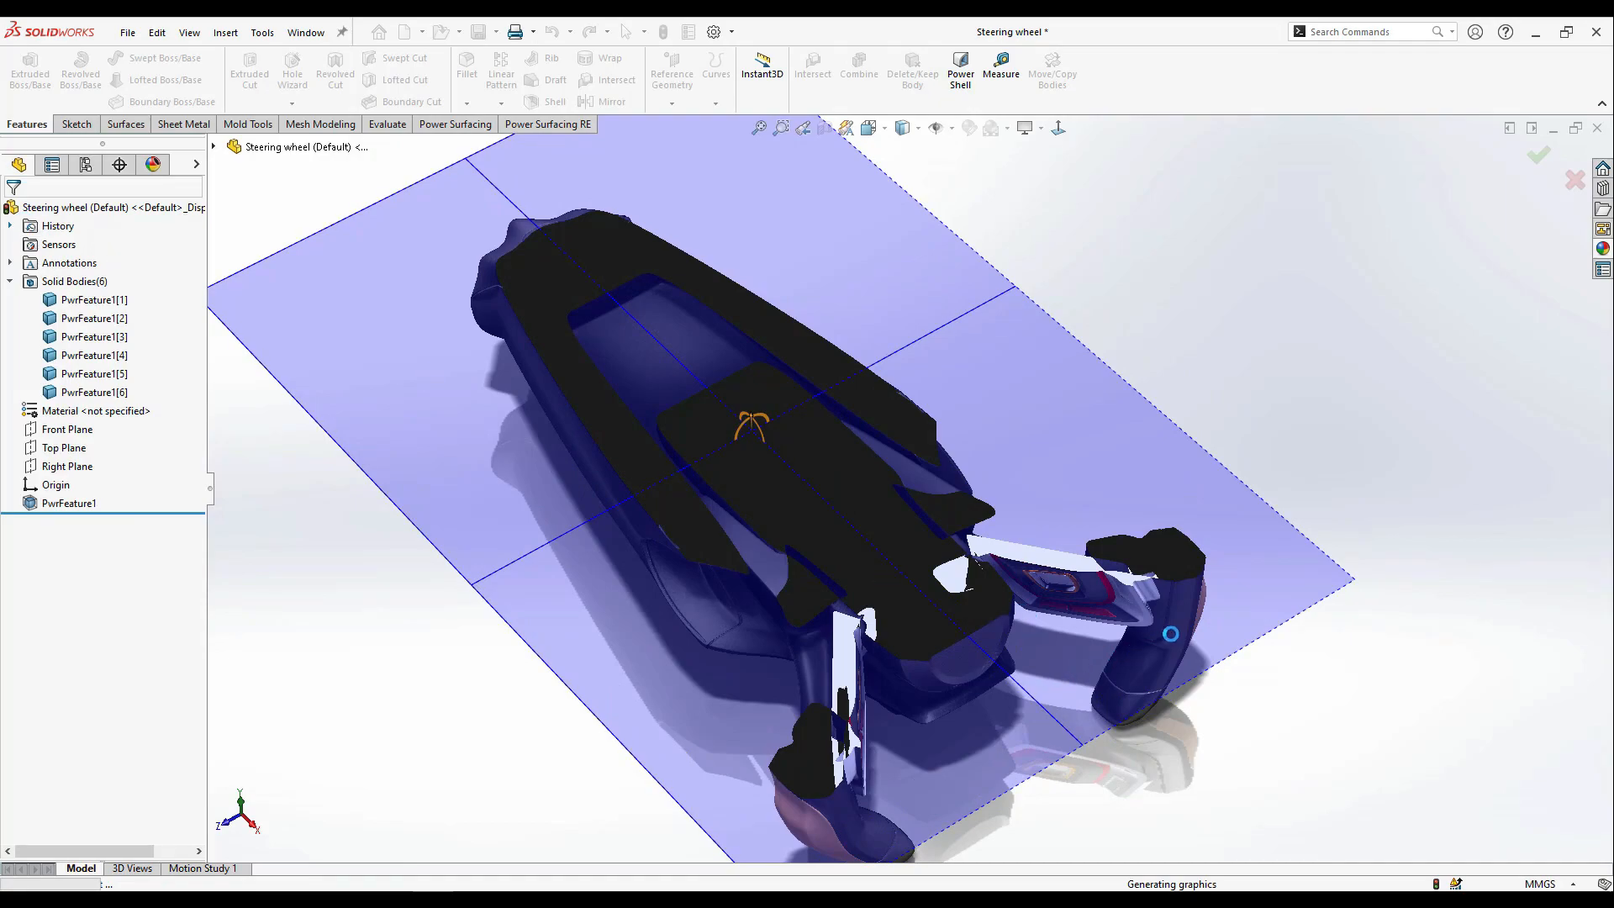
{"action": "scroll", "coordinate": [999, 751], "scroll_direction": "down", "scroll_amount": 6}
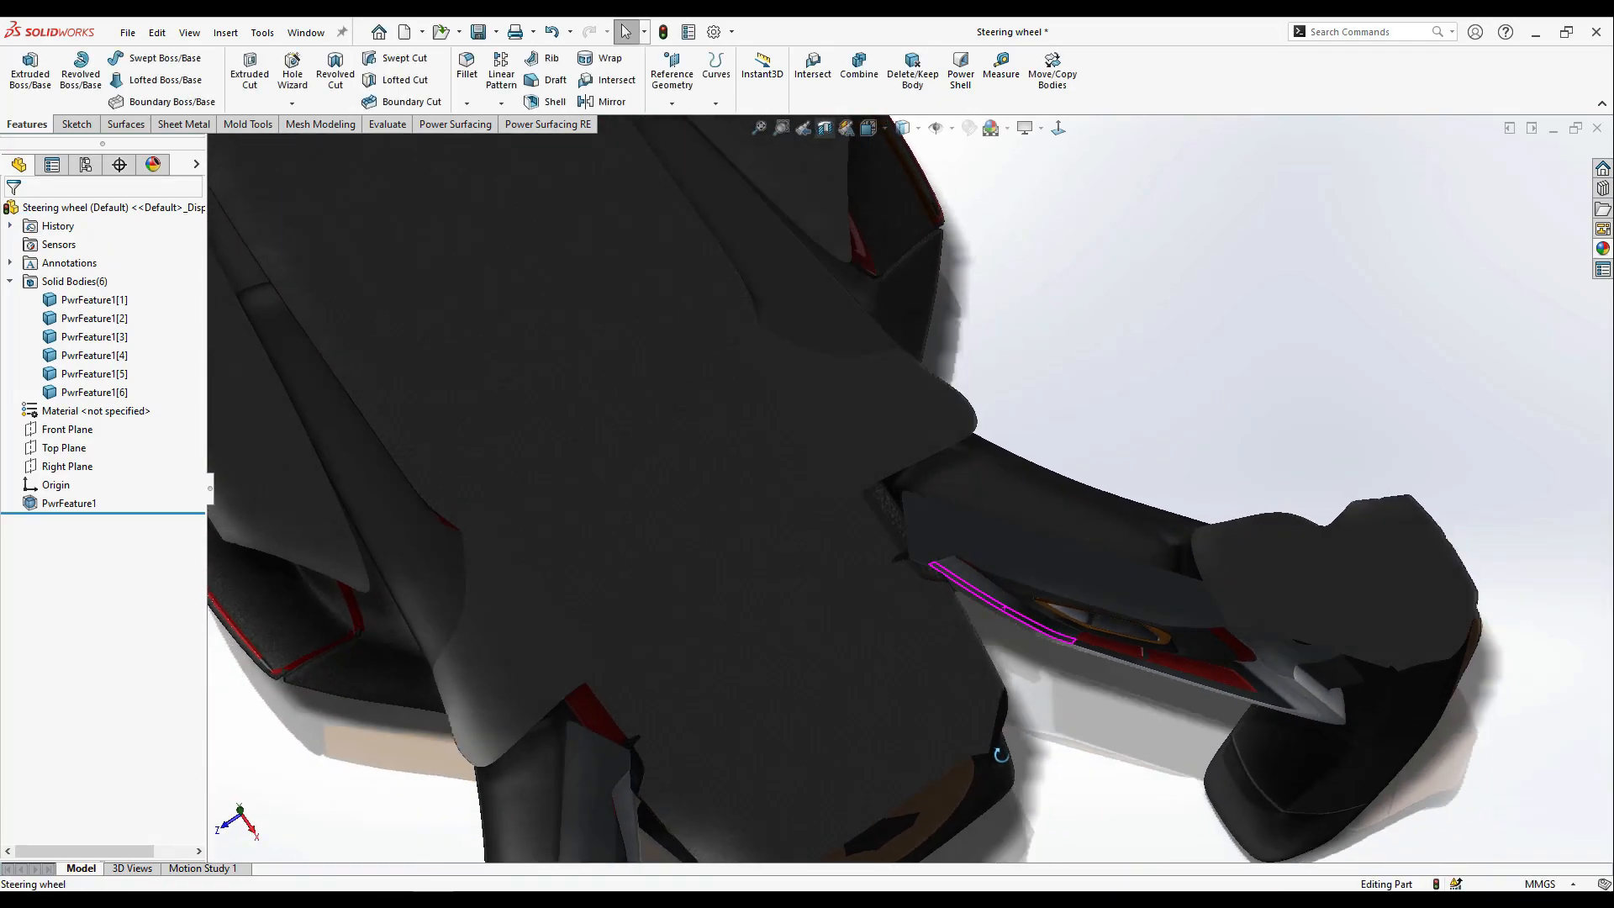
{"action": "scroll", "coordinate": [1000, 751], "scroll_direction": "up", "scroll_amount": 5}
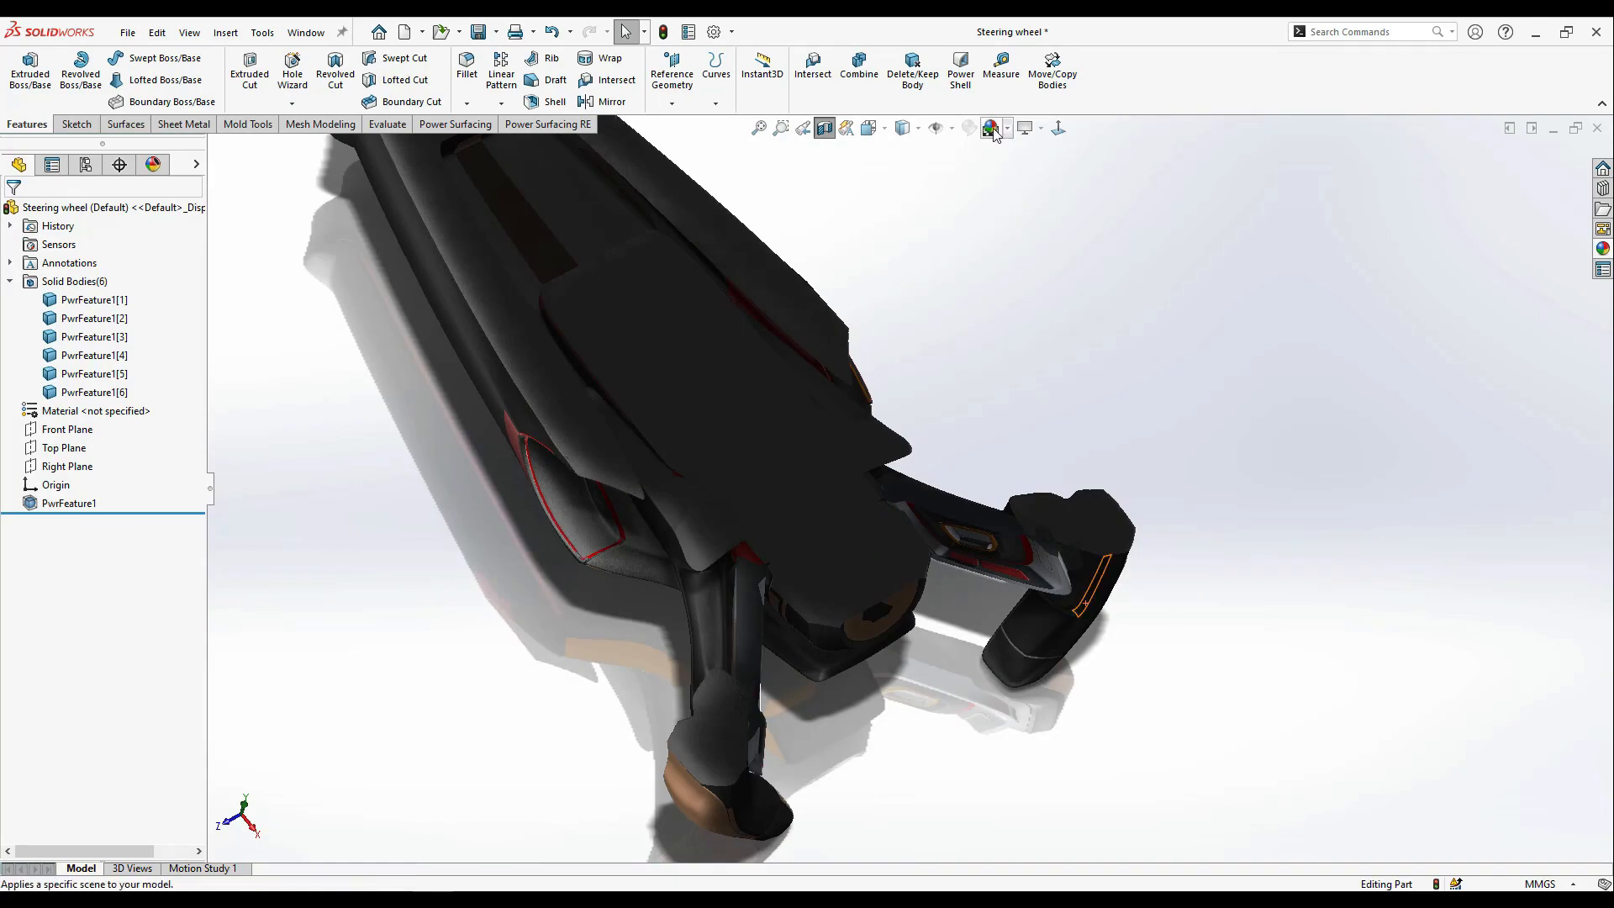
- Change the scene to a plain white background and examine the sectioned model from several angles
{"action": "left_click", "coordinate": [992, 129]}
{"action": "scroll", "coordinate": [943, 350], "scroll_direction": "up", "scroll_amount": 2}
{"action": "middle_click_drag", "start_coordinate": [950, 378], "coordinate": [923, 344]}
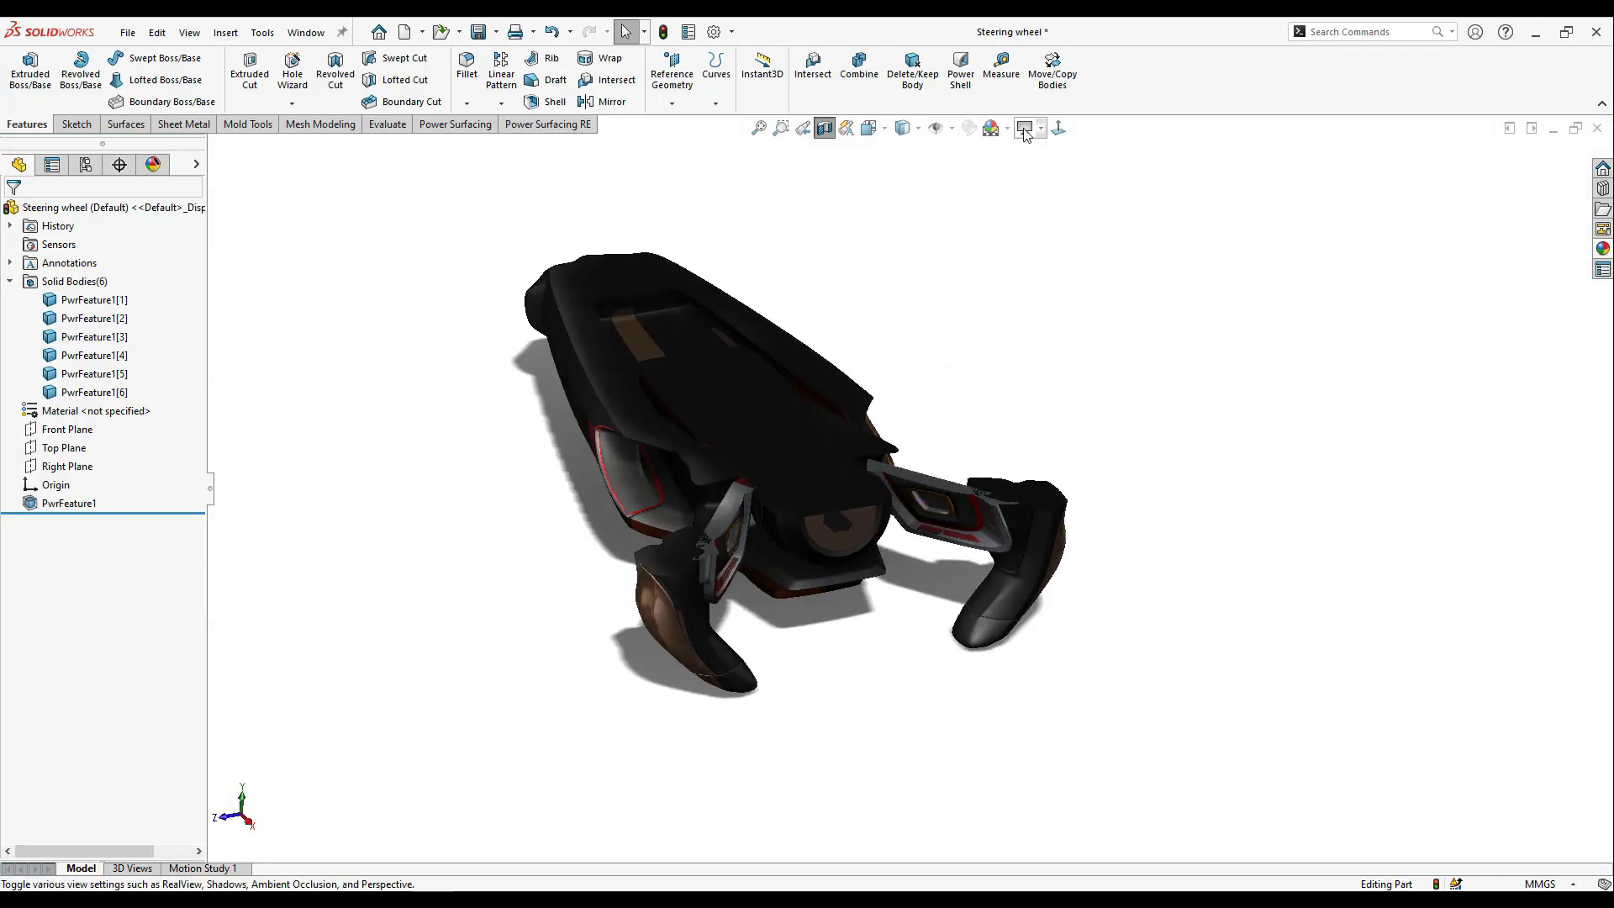
{"action": "scroll", "coordinate": [814, 495], "scroll_direction": "down", "scroll_amount": 3}
{"action": "mouse_move", "coordinate": [765, 633]}
{"action": "middle_mouse_down"}
{"action": "mouse_move", "coordinate": [707, 730]}
{"action": "mouse_move", "coordinate": [752, 338]}
{"action": "mouse_move", "coordinate": [757, 466]}
{"action": "mouse_move", "coordinate": [731, 201]}
{"action": "middle_mouse_up"}
- Turn off the section view and examine the complete steering wheel with its arms, struts and central cylinder
{"action": "left_click", "coordinate": [822, 129]}
{"action": "middle_click_drag", "start_coordinate": [765, 330], "coordinate": [714, 240]}
{"action": "middle_click_drag", "start_coordinate": [812, 494], "coordinate": [999, 416]}
{"action": "scroll", "coordinate": [856, 577], "scroll_direction": "down", "scroll_amount": 10}
{"action": "scroll", "coordinate": [912, 484], "scroll_direction": "up", "scroll_amount": 5}
{"action": "scroll", "coordinate": [883, 533], "scroll_direction": "up", "scroll_amount": 3}
{"action": "scroll", "coordinate": [1056, 340], "scroll_direction": "down", "scroll_amount": 3}
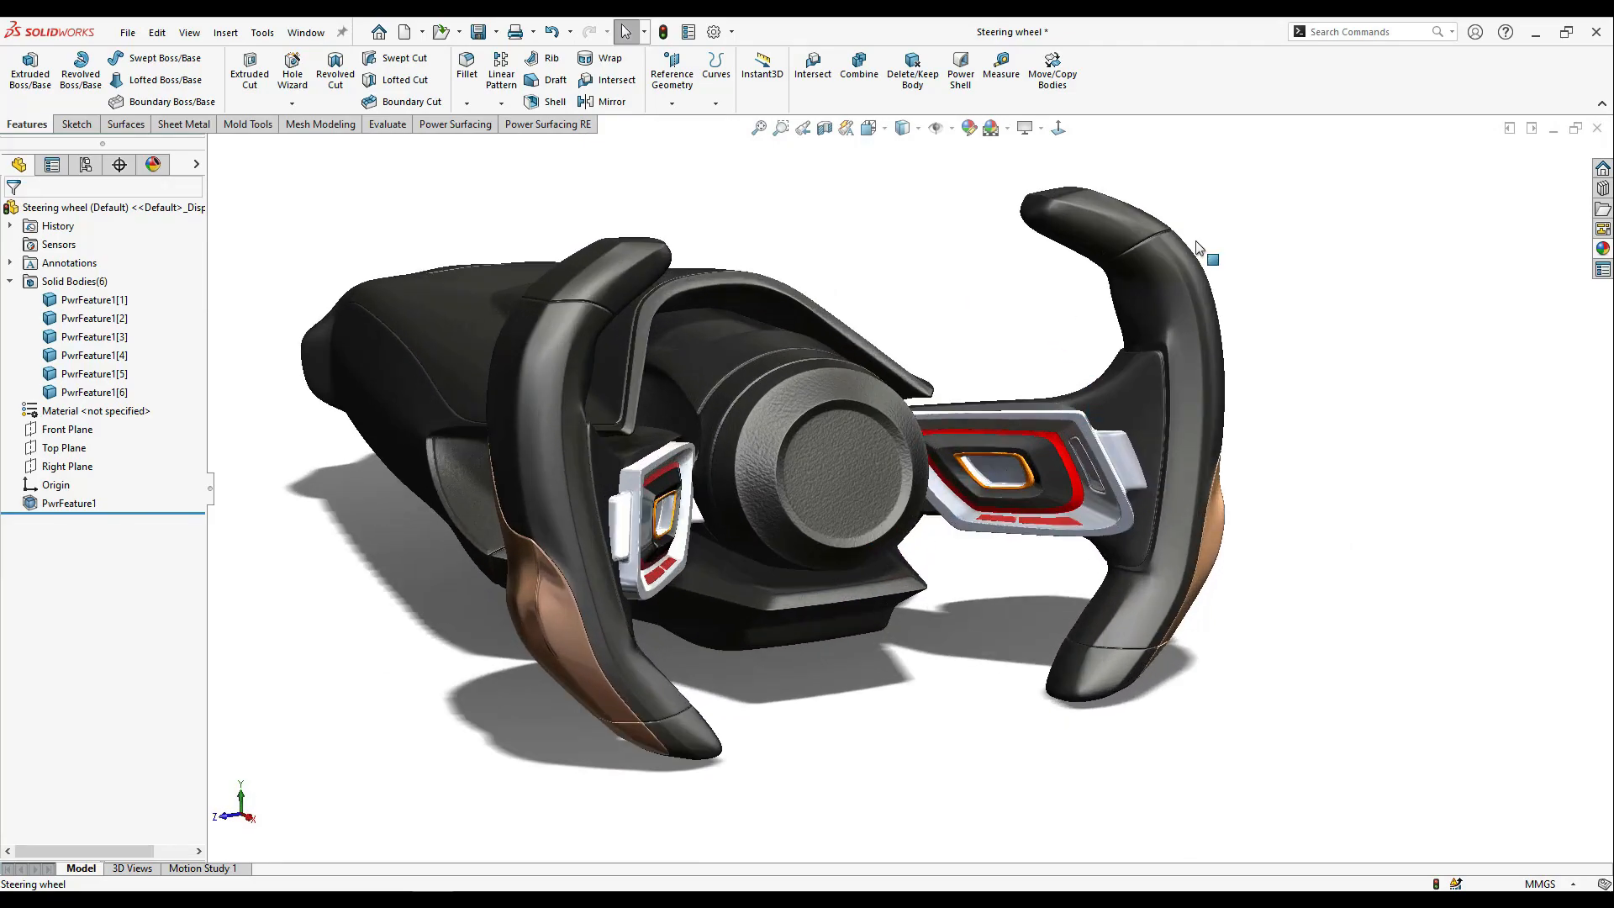
- Section the model on the Right Plane, move the section plane sideways out towards one arm and apply the section view
{"action": "left_click", "coordinate": [824, 128]}
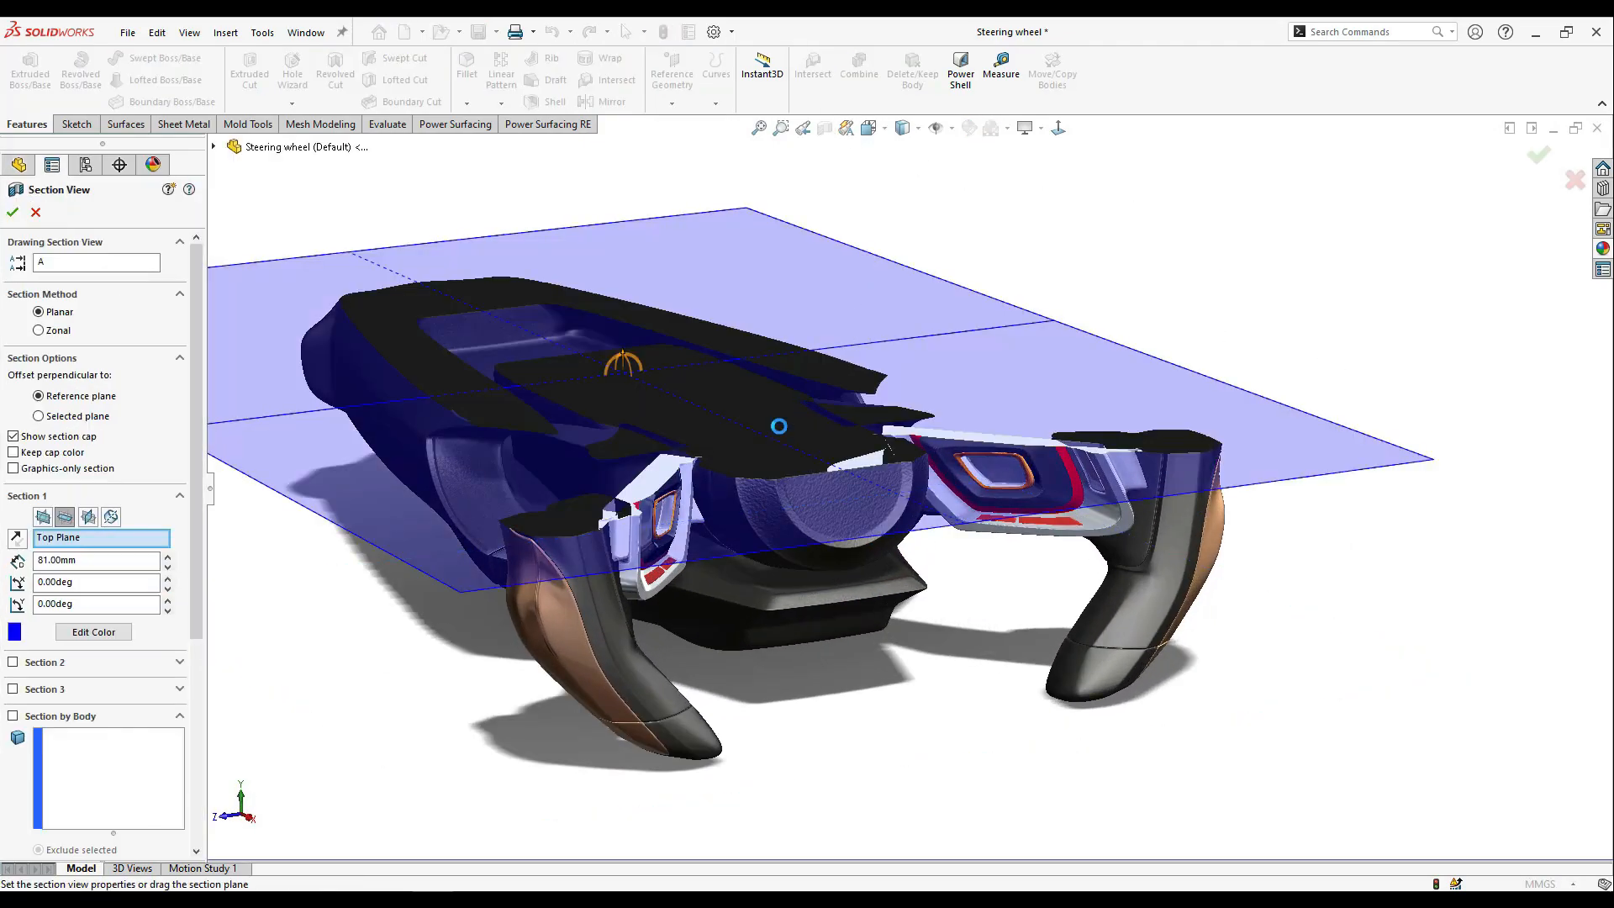
{"action": "left_click", "coordinate": [88, 516]}
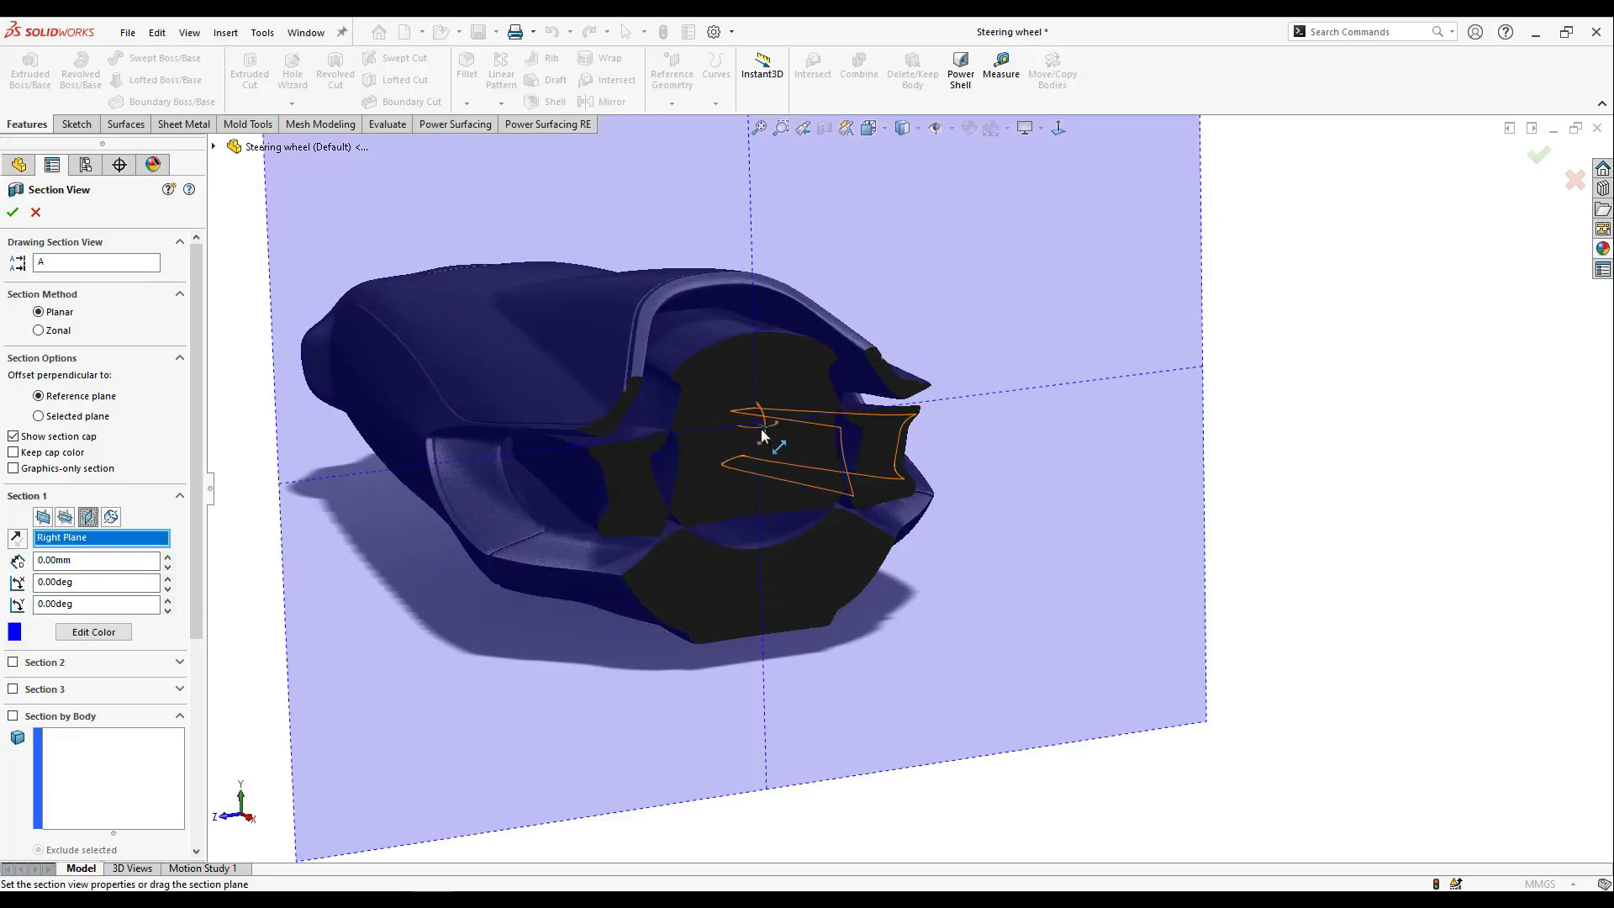
{"action": "left_click_drag", "start_coordinate": [758, 433], "coordinate": [1470, 614]}
{"action": "left_click", "coordinate": [14, 211]}
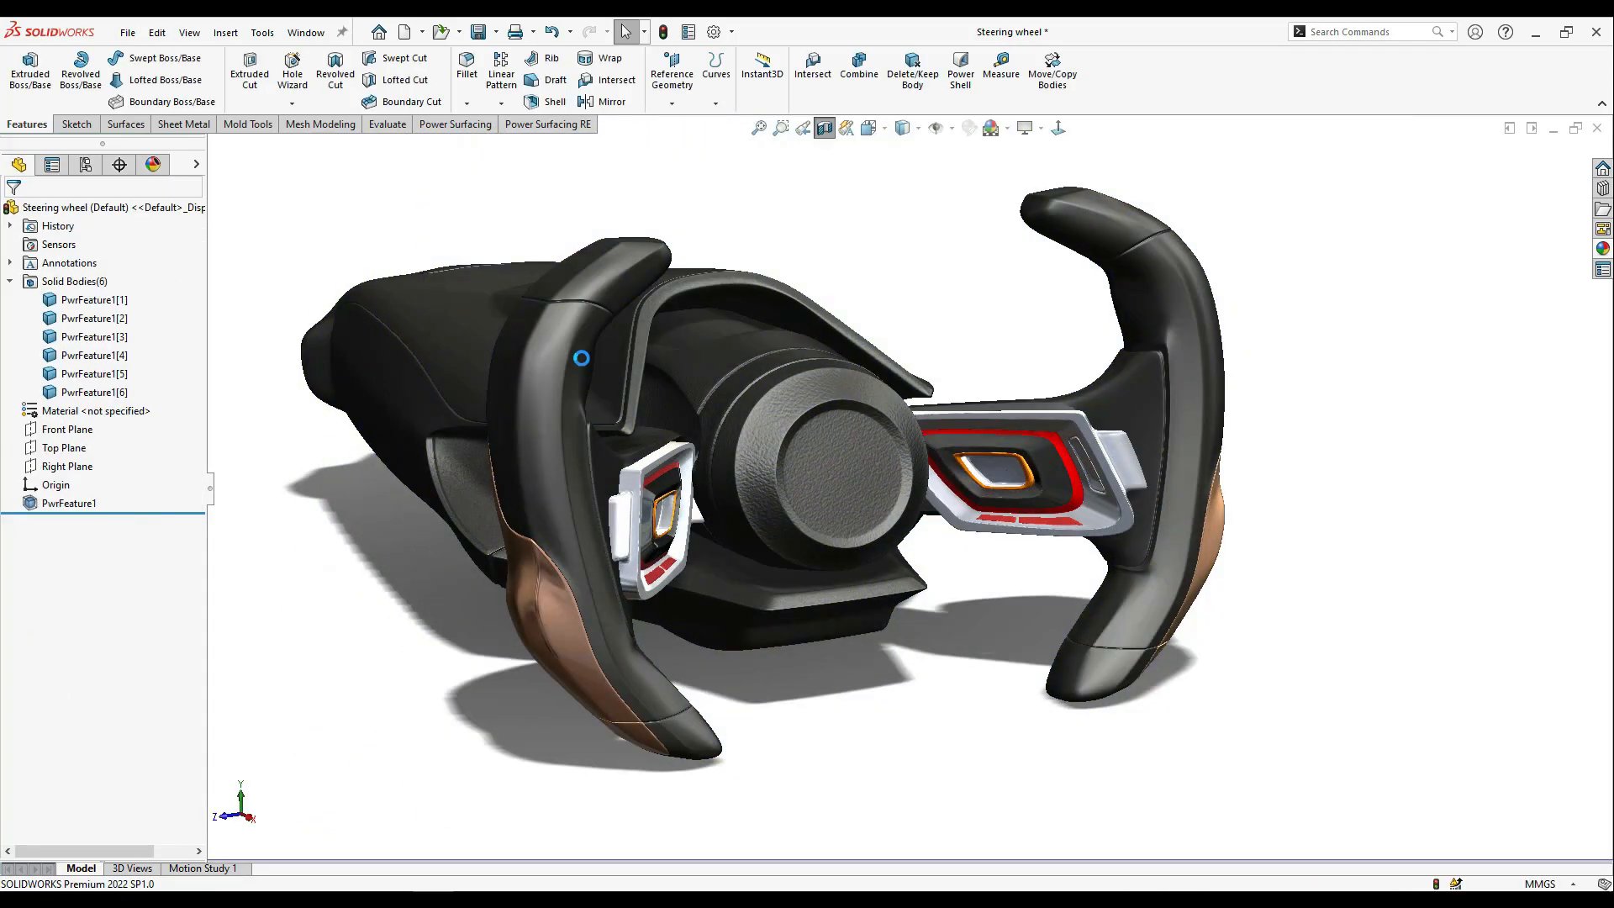